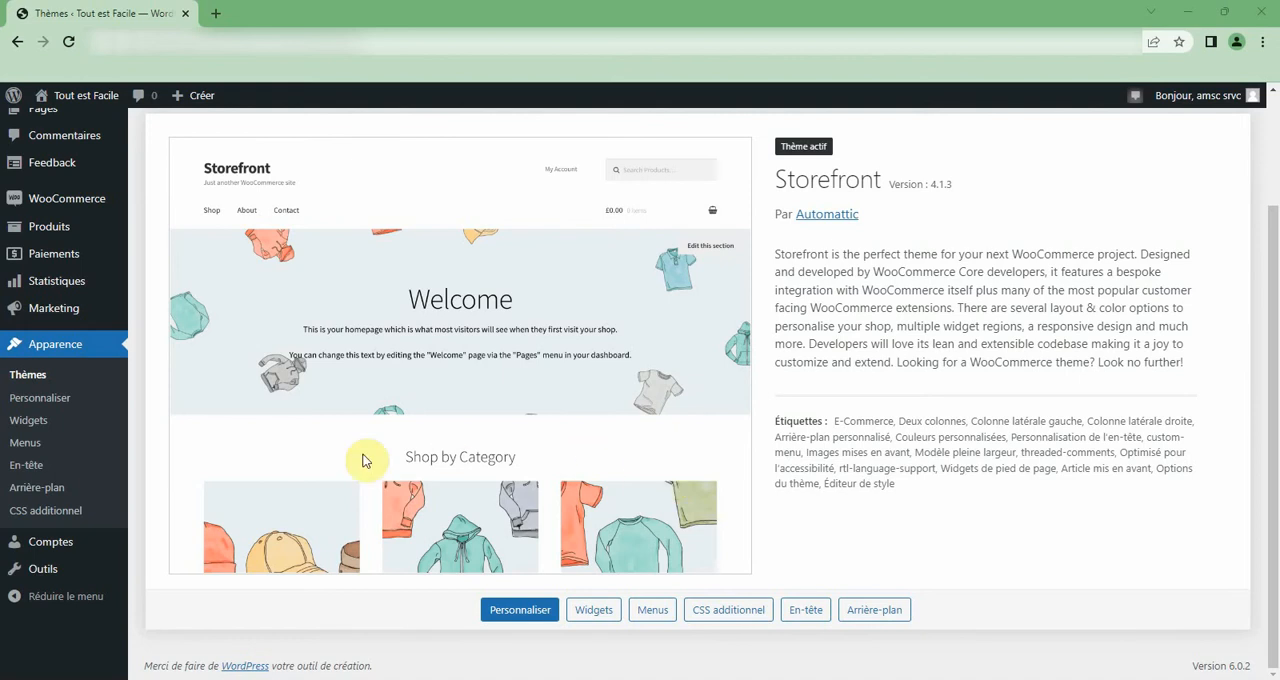
Look over the store's product list, the WooCommerce home page and the orders page.
{"action": "mouse_move", "coordinate": [58, 236]}
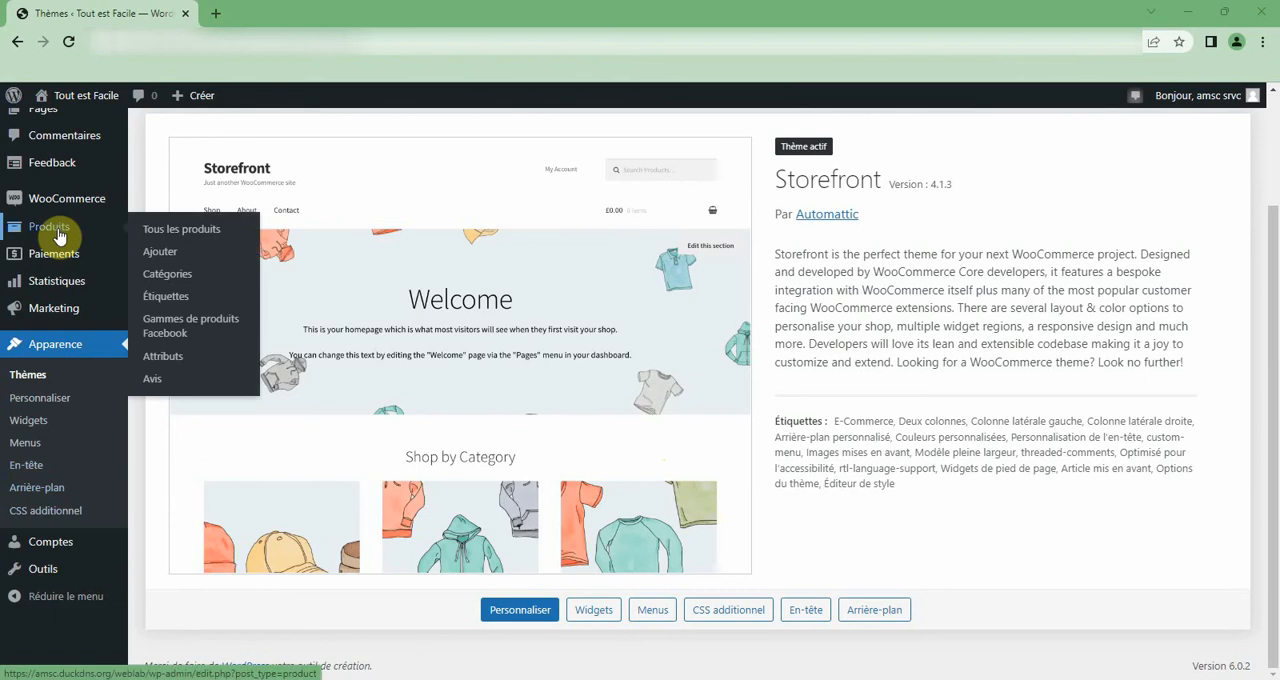
{"action": "left_click", "coordinate": [58, 236]}
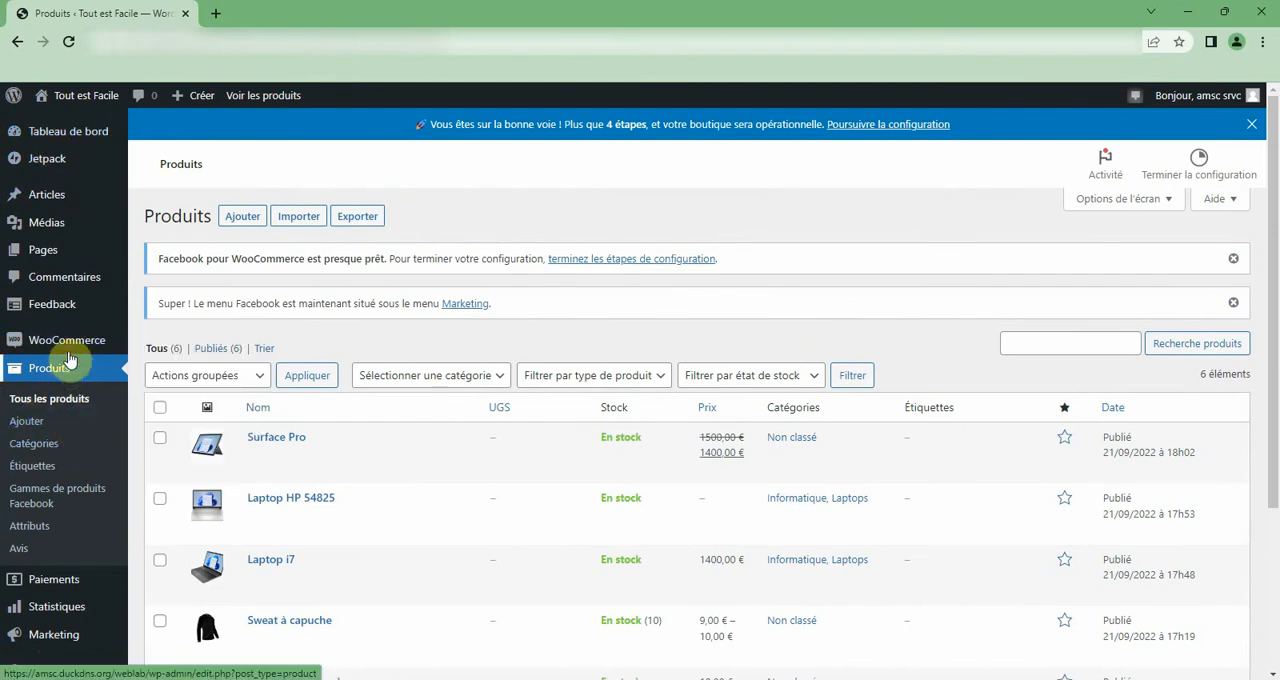
{"action": "mouse_move", "coordinate": [60, 352]}
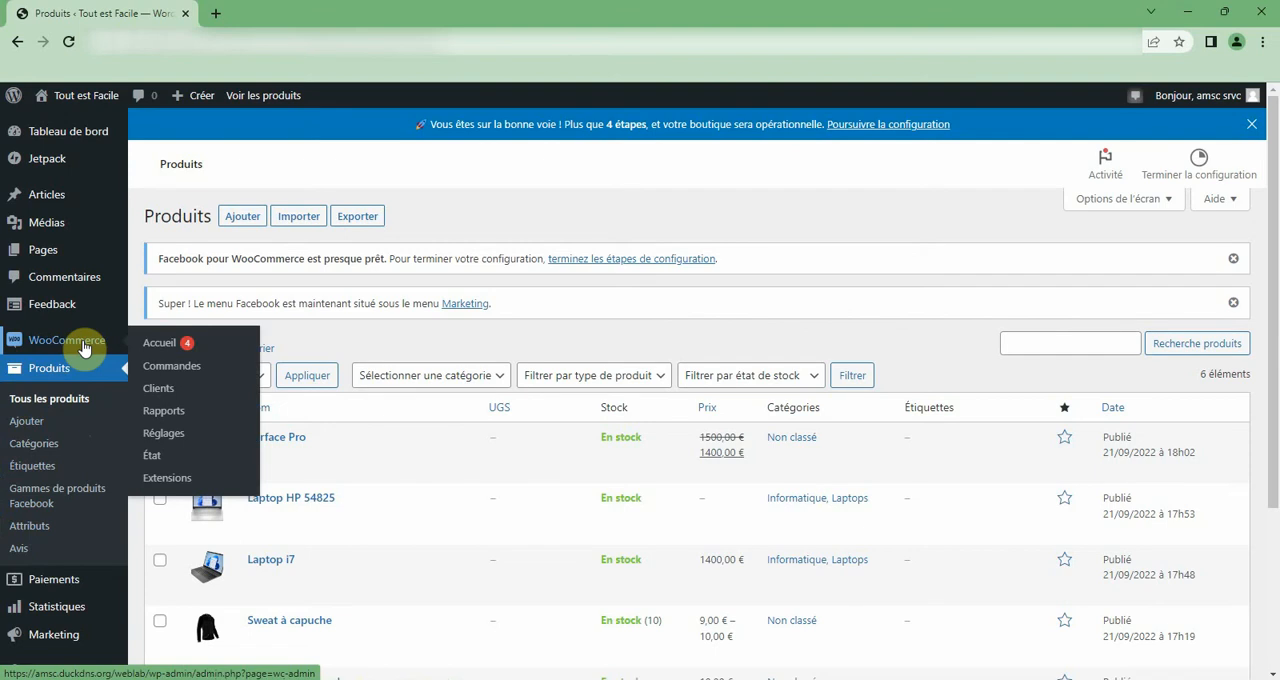
{"action": "left_click", "coordinate": [85, 347]}
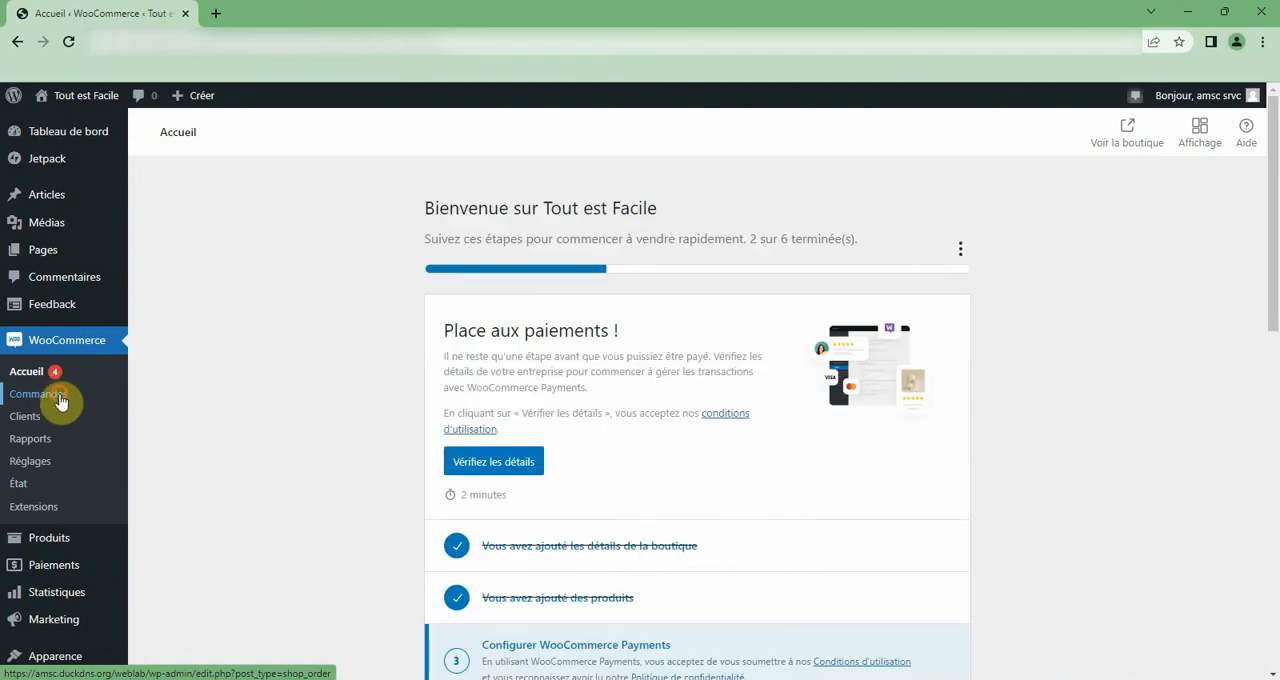
{"action": "left_click", "coordinate": [60, 399]}
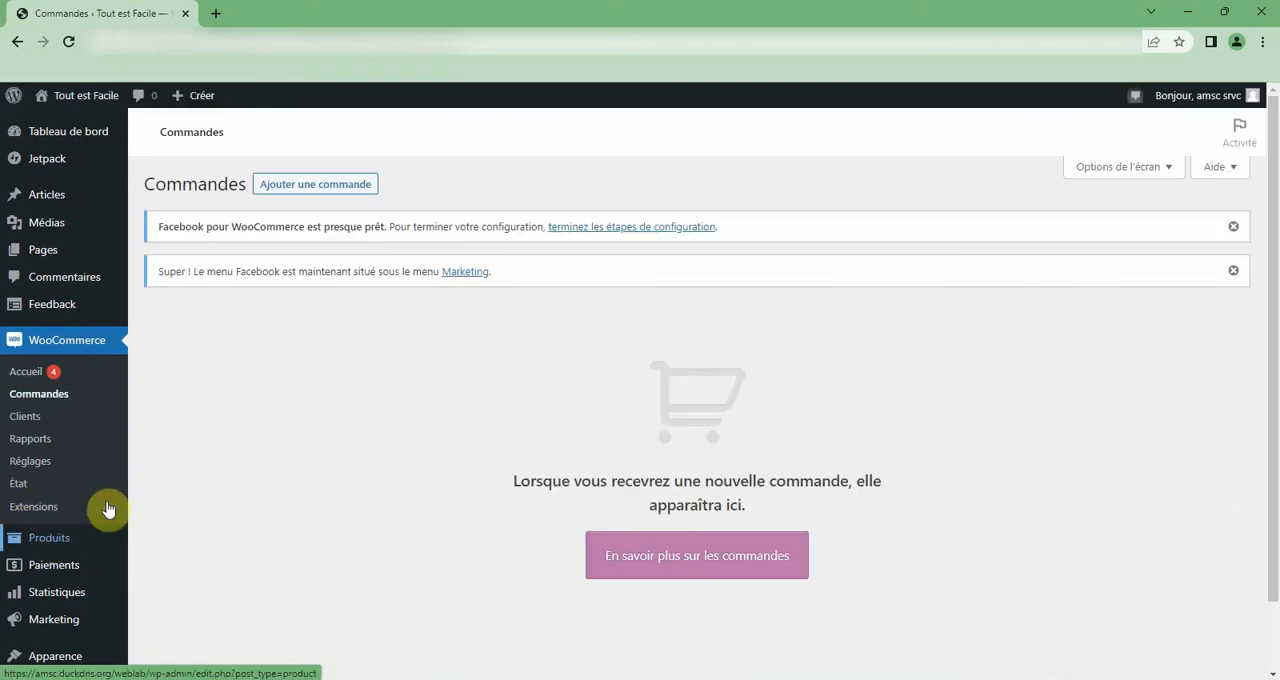
Start a new product and name it "Produit 1".
{"action": "scroll", "coordinate": [183, 432], "scroll_direction": "down", "scroll_amount": 1}
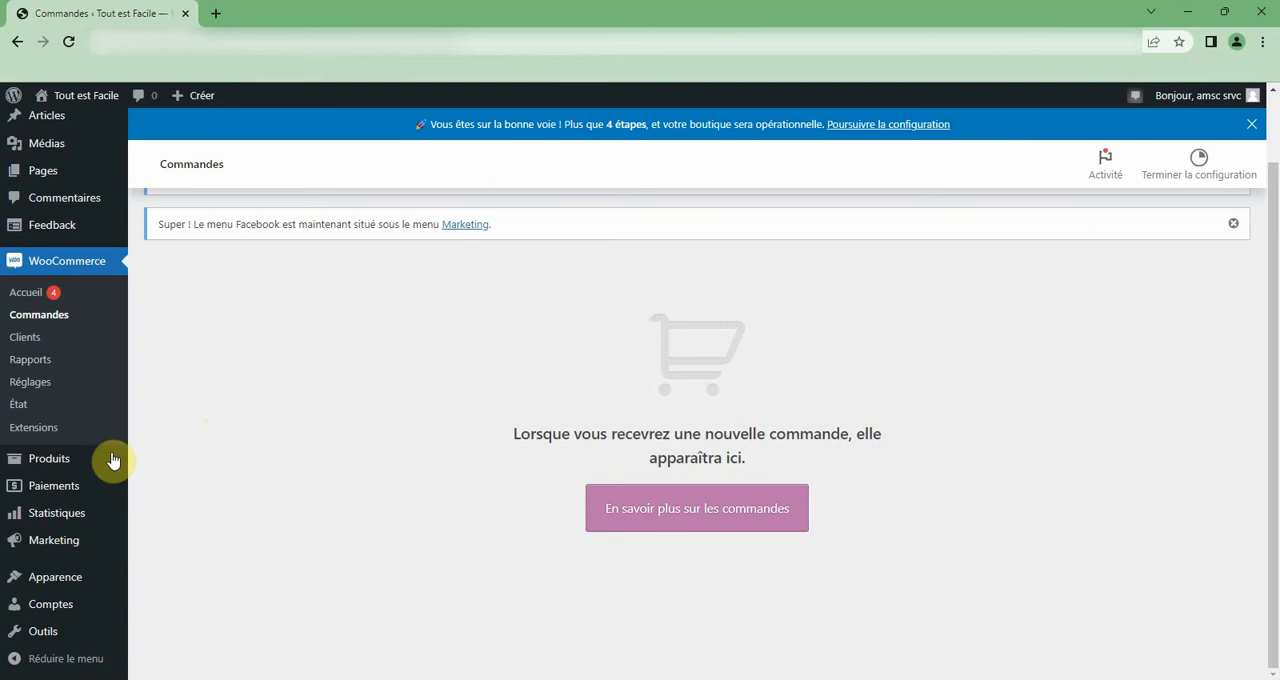
{"action": "mouse_move", "coordinate": [74, 465]}
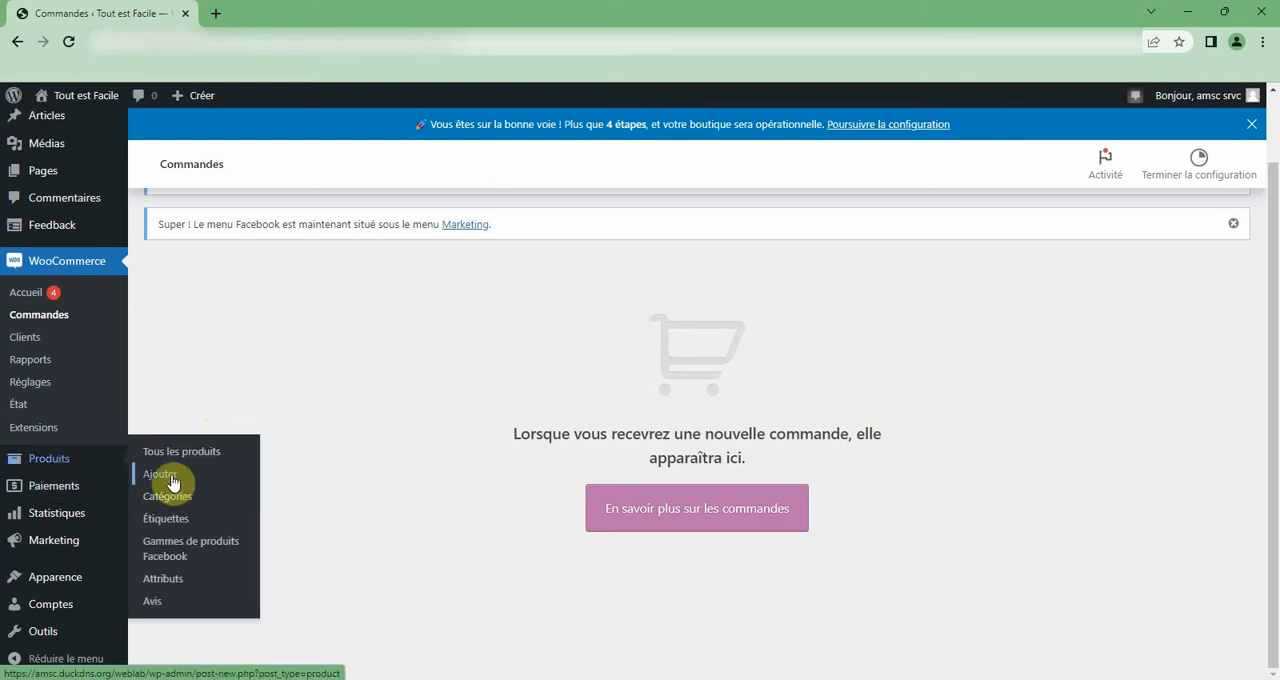
{"action": "left_click", "coordinate": [172, 483]}
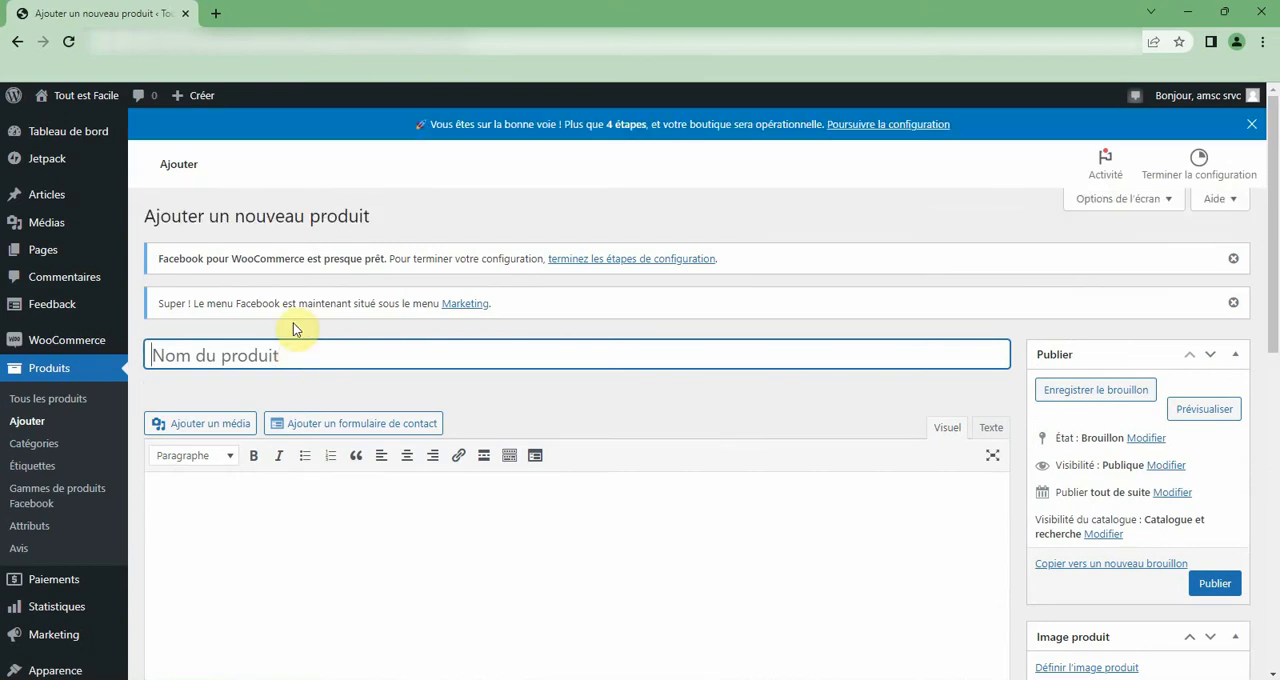
{"action": "type", "text": "Produit 1"}
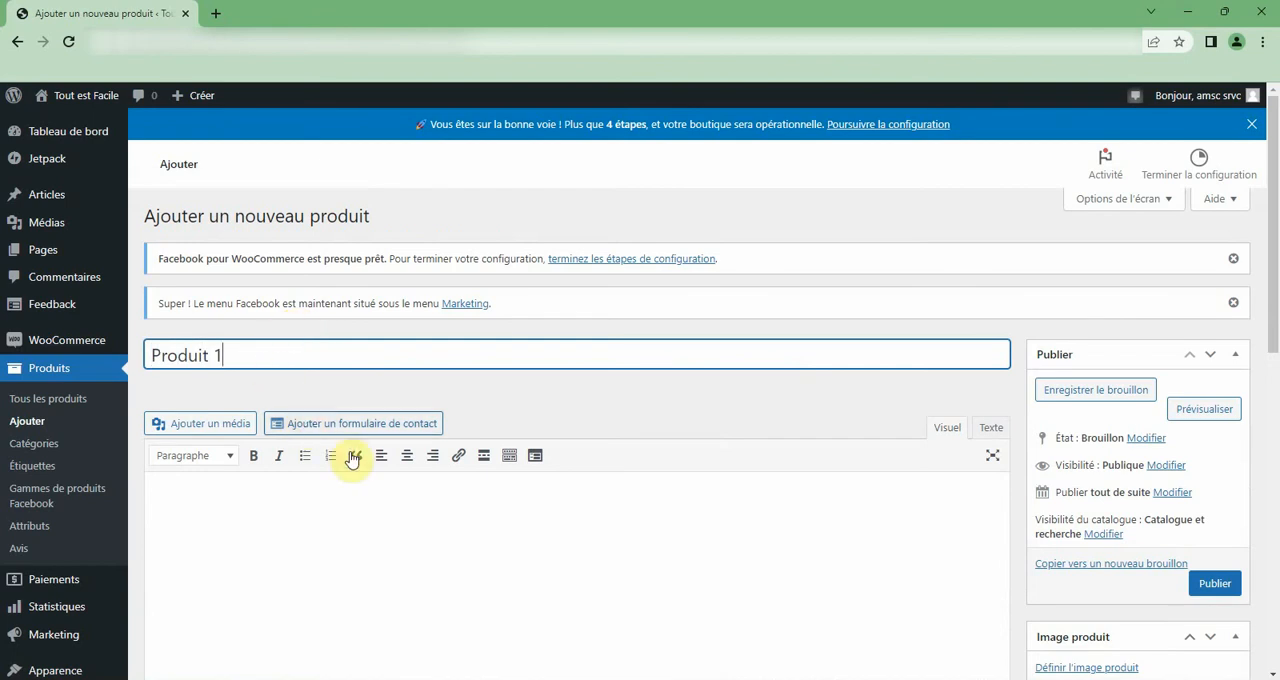
Enter "Paragraphe" as the product's main description.
{"action": "left_click", "coordinate": [372, 498]}
{"action": "scroll", "coordinate": [372, 498], "scroll_direction": "down", "scroll_amount": 1}
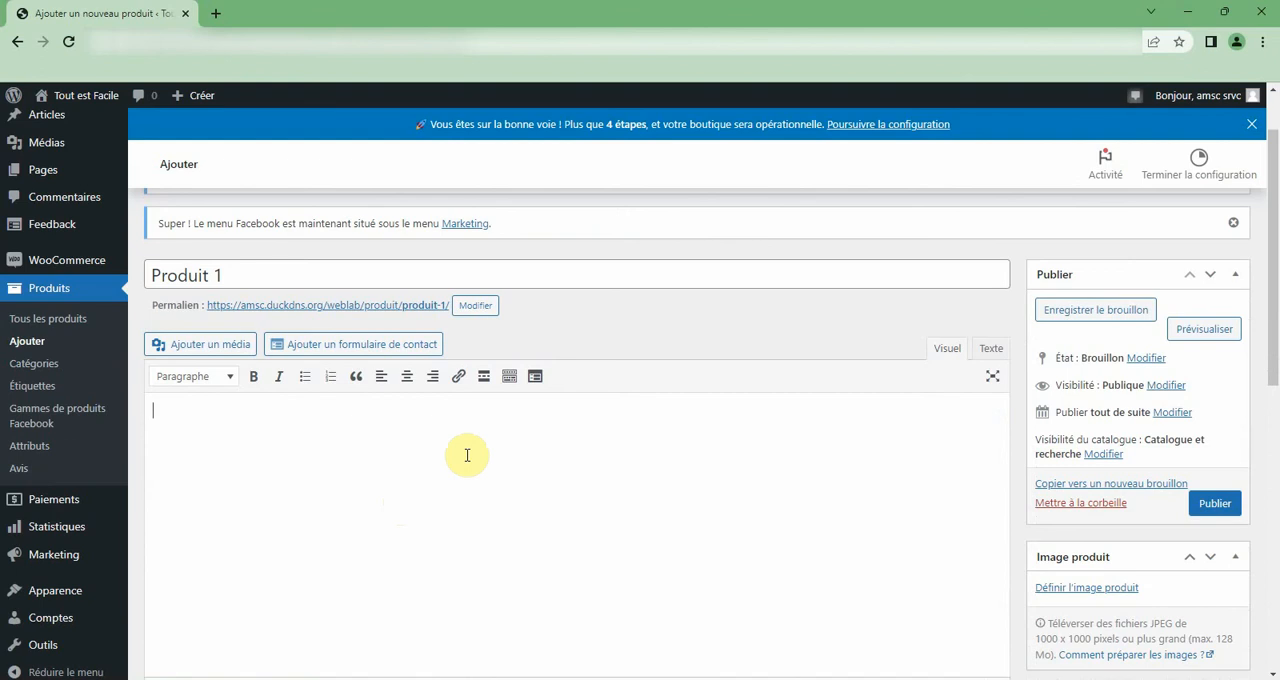
{"action": "scroll", "coordinate": [467, 455], "scroll_direction": "down", "scroll_amount": 10}
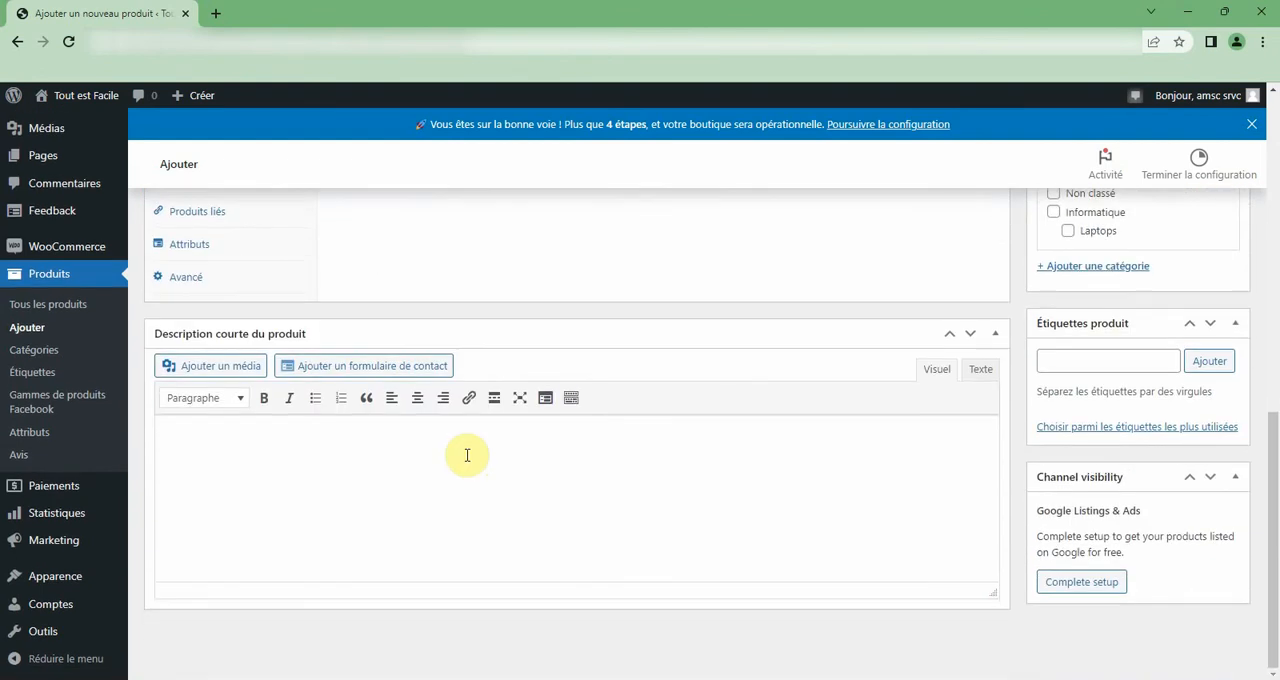
{"action": "left_click", "coordinate": [467, 455]}
{"action": "scroll", "coordinate": [467, 452], "scroll_direction": "up", "scroll_amount": 10}
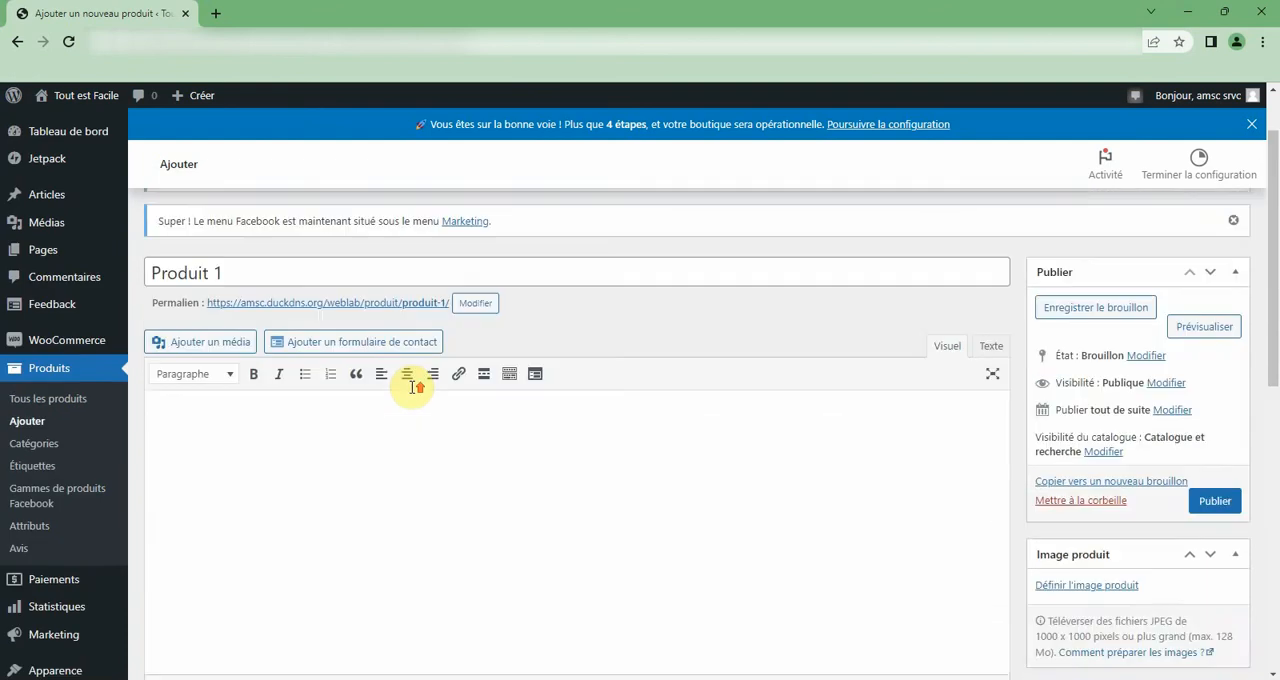
{"action": "left_click", "coordinate": [233, 470]}
{"action": "type", "text": "P"}
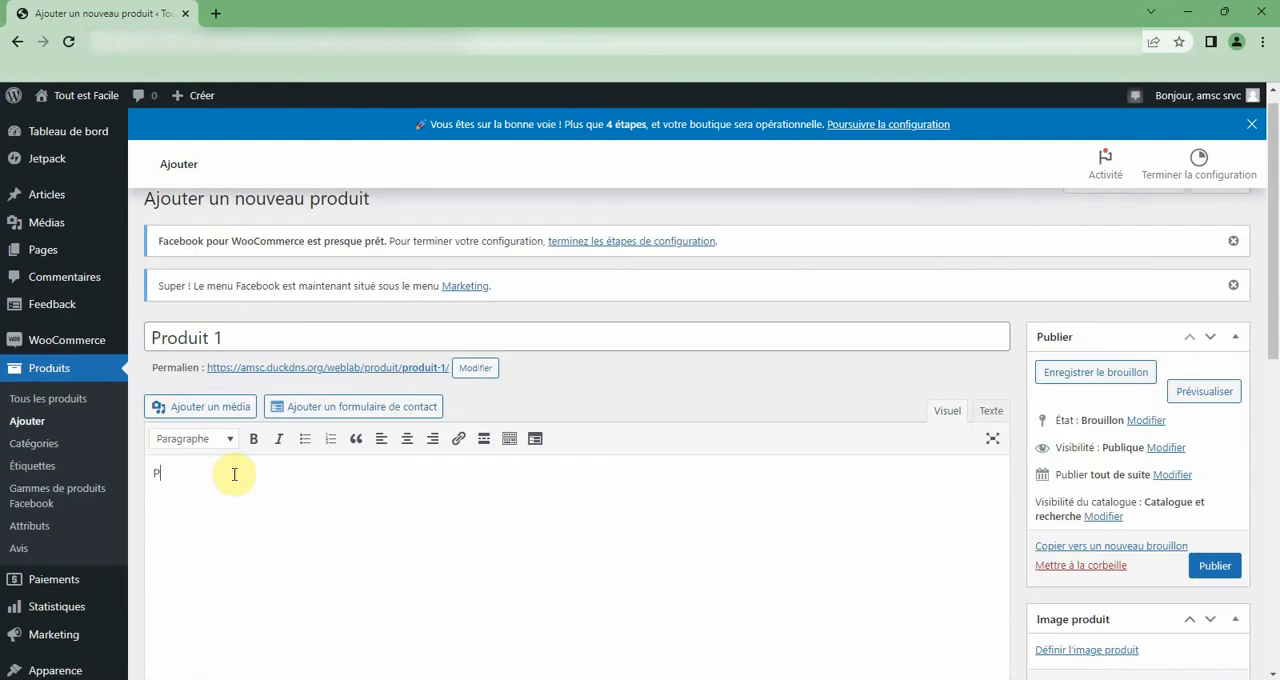
{"action": "type", "text": "aragraphe"}
Enter "Description" as the product's short description.
{"action": "scroll", "coordinate": [234, 474], "scroll_direction": "down", "scroll_amount": 10}
{"action": "left_click", "coordinate": [257, 502]}
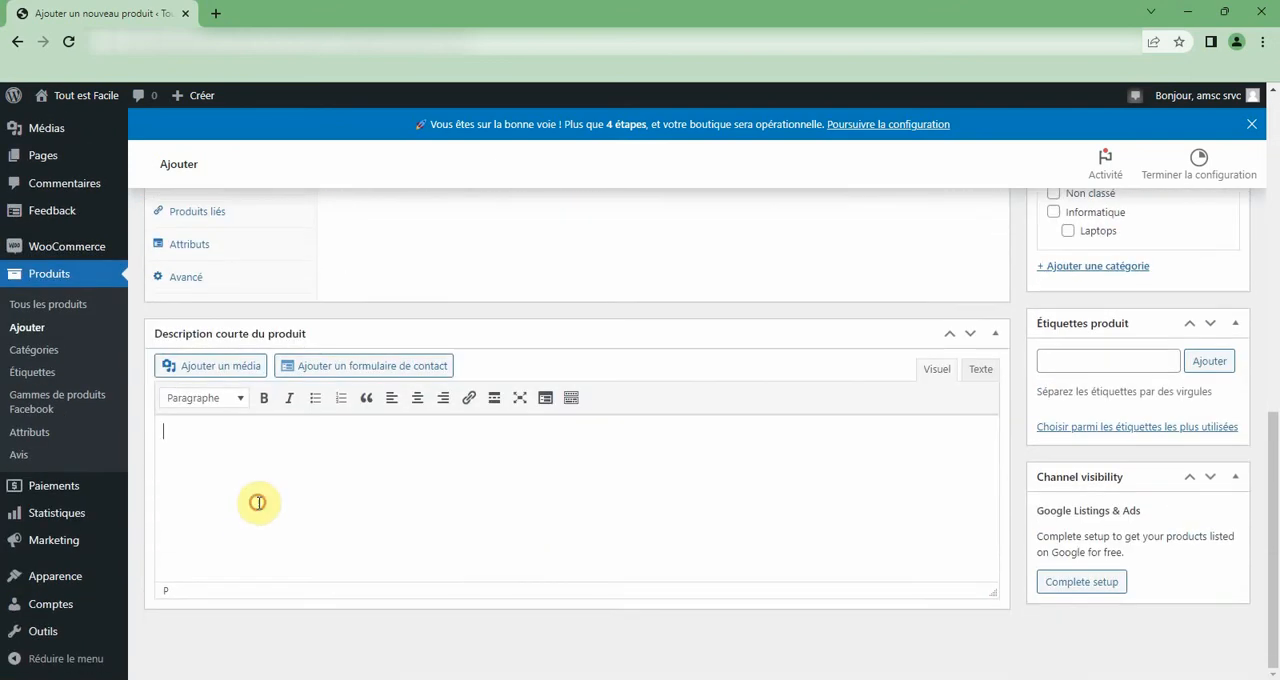
{"action": "type", "text": "Description"}
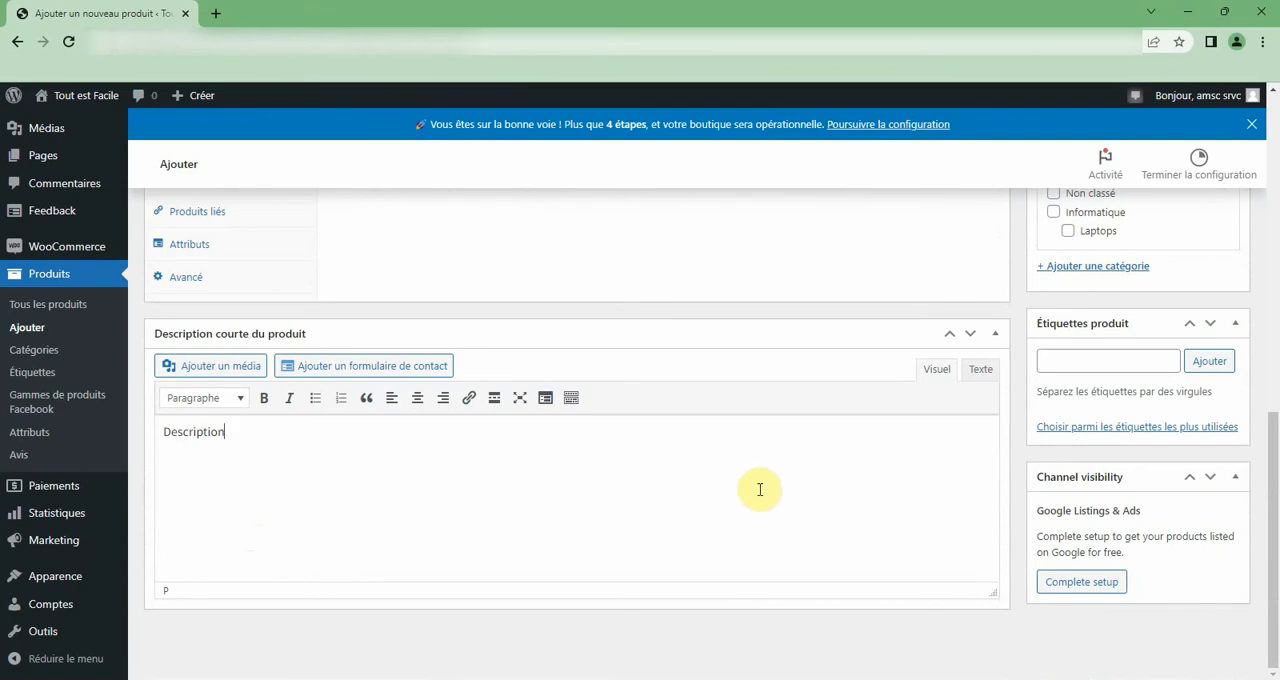
Open the file selection dialog for uploading a new product image.
{"action": "scroll", "coordinate": [760, 489], "scroll_direction": "up", "scroll_amount": 3}
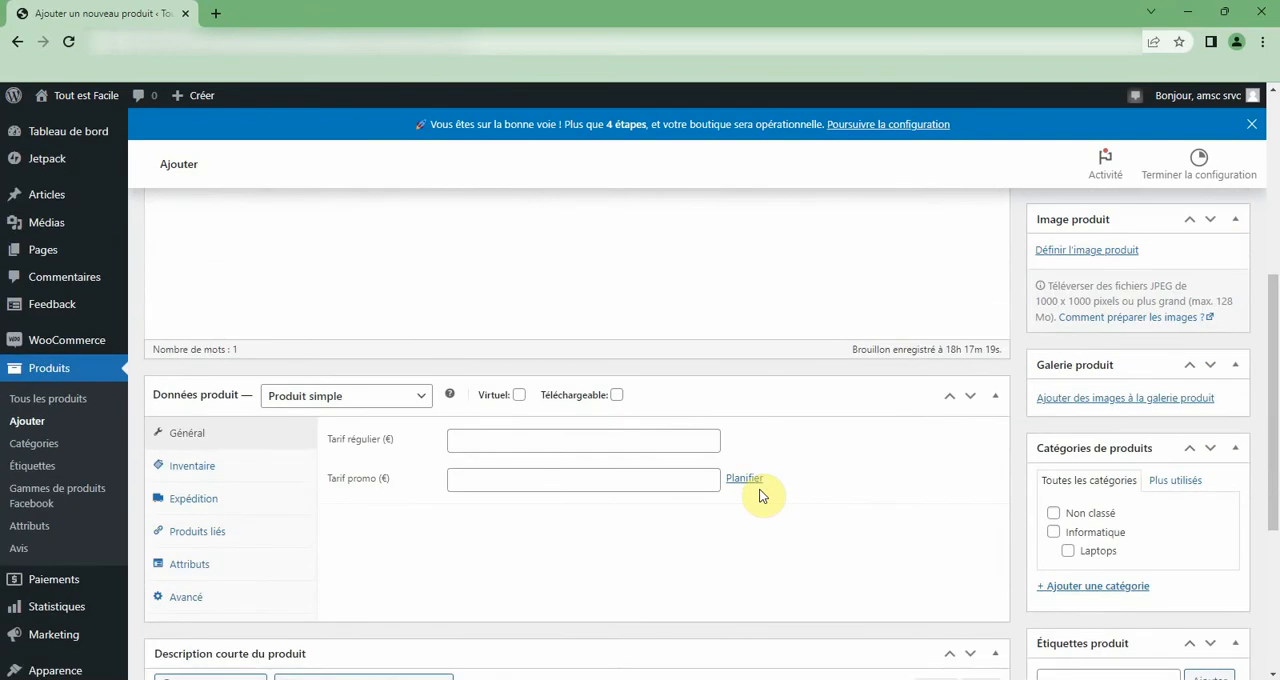
{"action": "scroll", "coordinate": [760, 494], "scroll_direction": "up", "scroll_amount": 3}
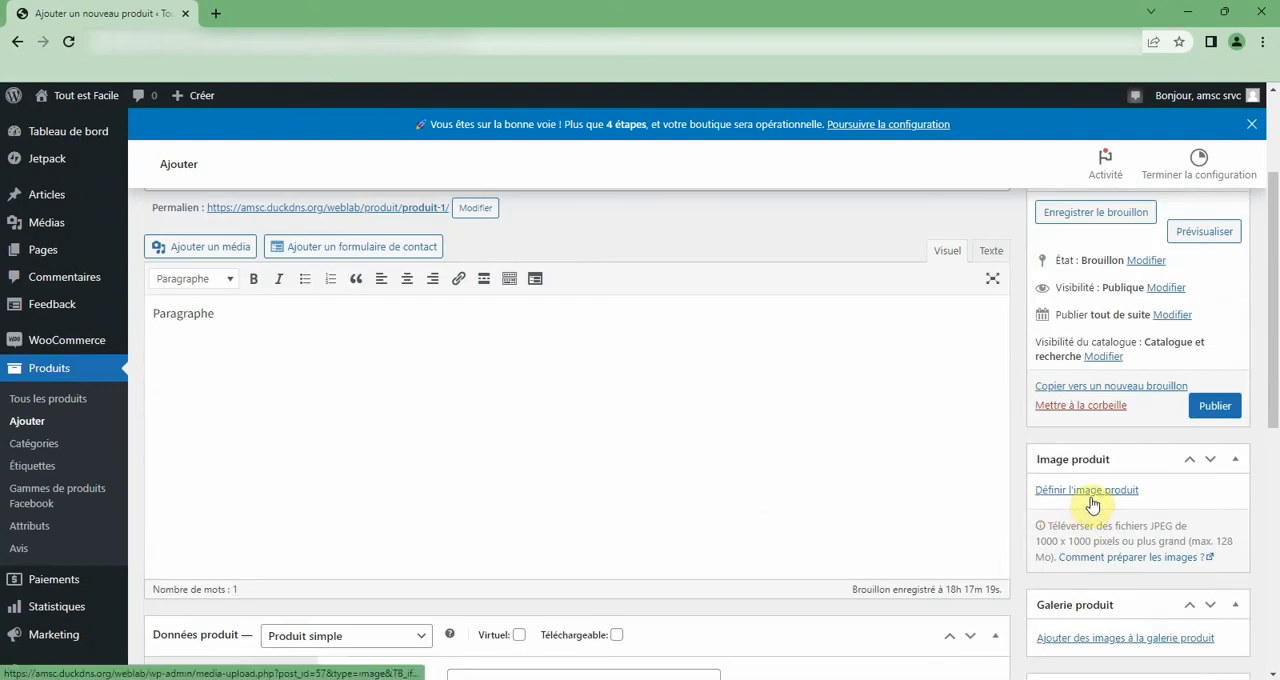
{"action": "left_click", "coordinate": [1183, 497]}
{"action": "scroll", "coordinate": [1130, 502], "scroll_direction": "down", "scroll_amount": 1}
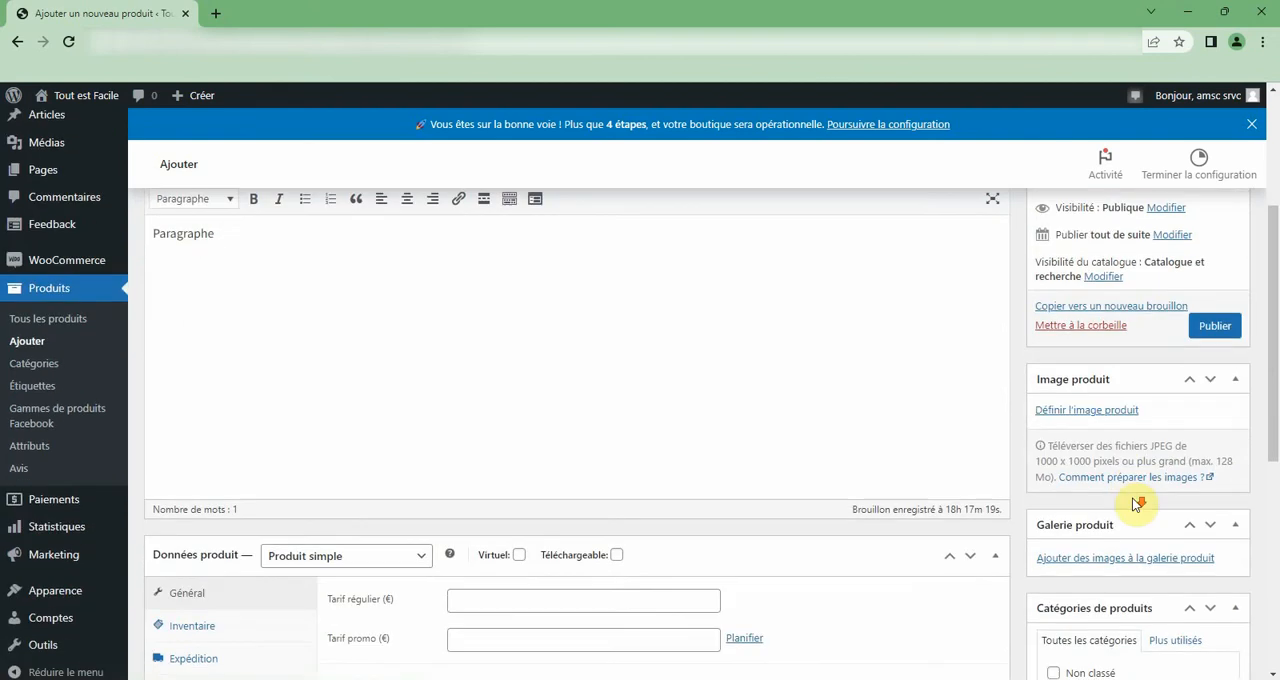
{"action": "left_click", "coordinate": [1062, 413]}
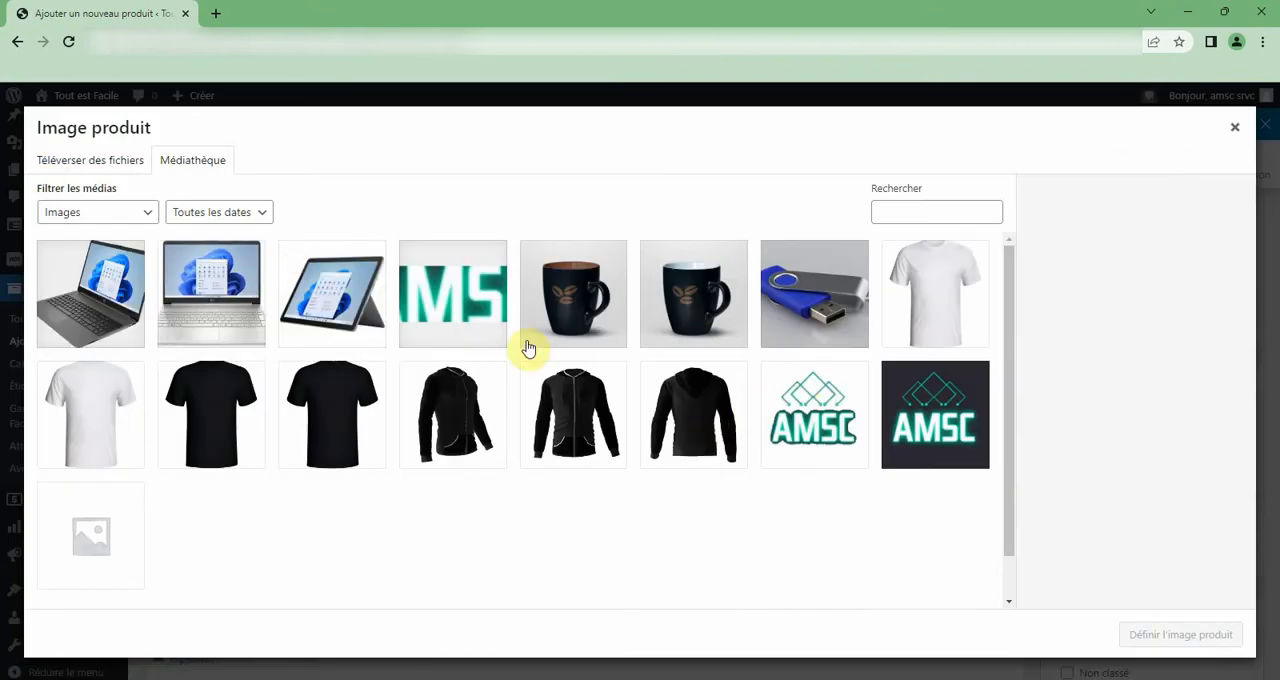
{"action": "left_click", "coordinate": [95, 166]}
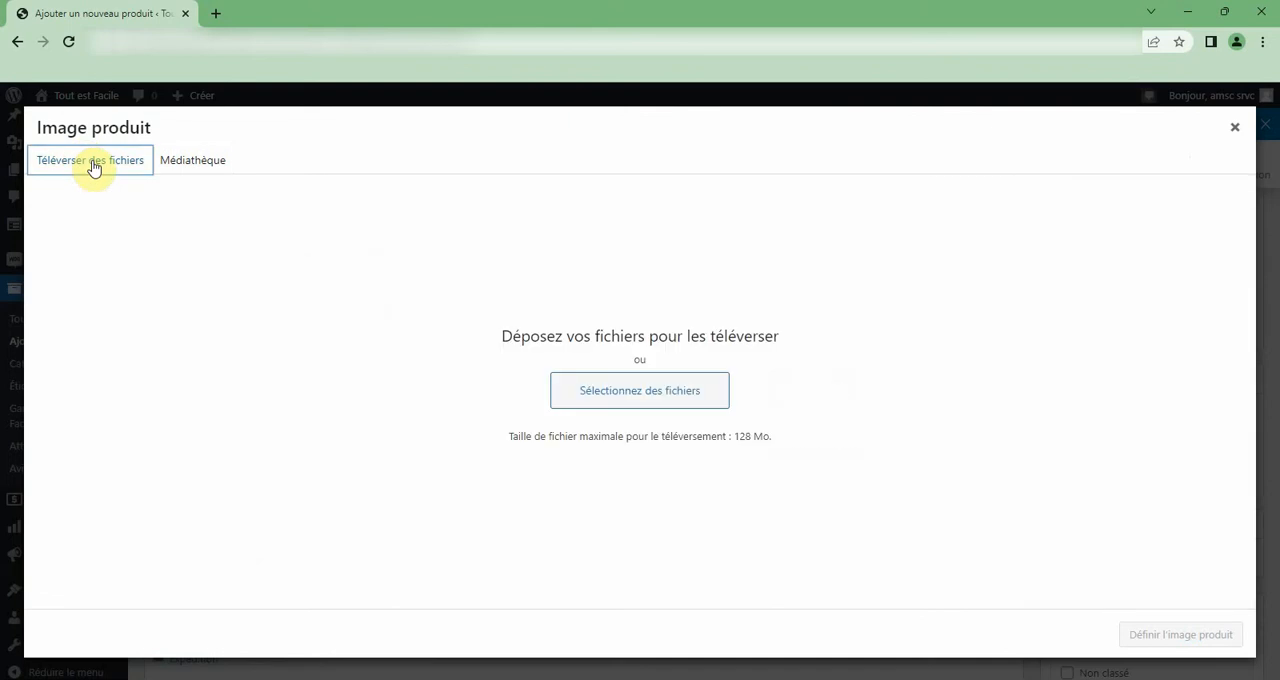
{"action": "left_click", "coordinate": [596, 390]}
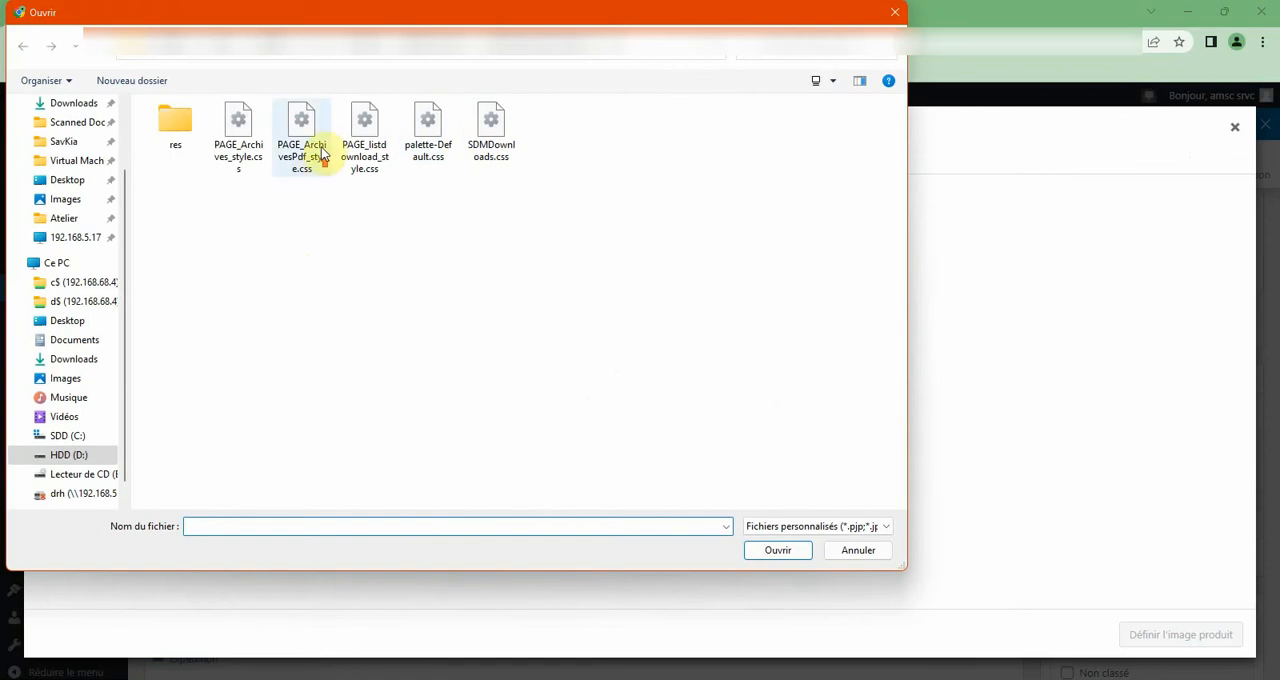
{"action": "scroll", "coordinate": [80, 300], "scroll_direction": "up", "scroll_amount": 3}
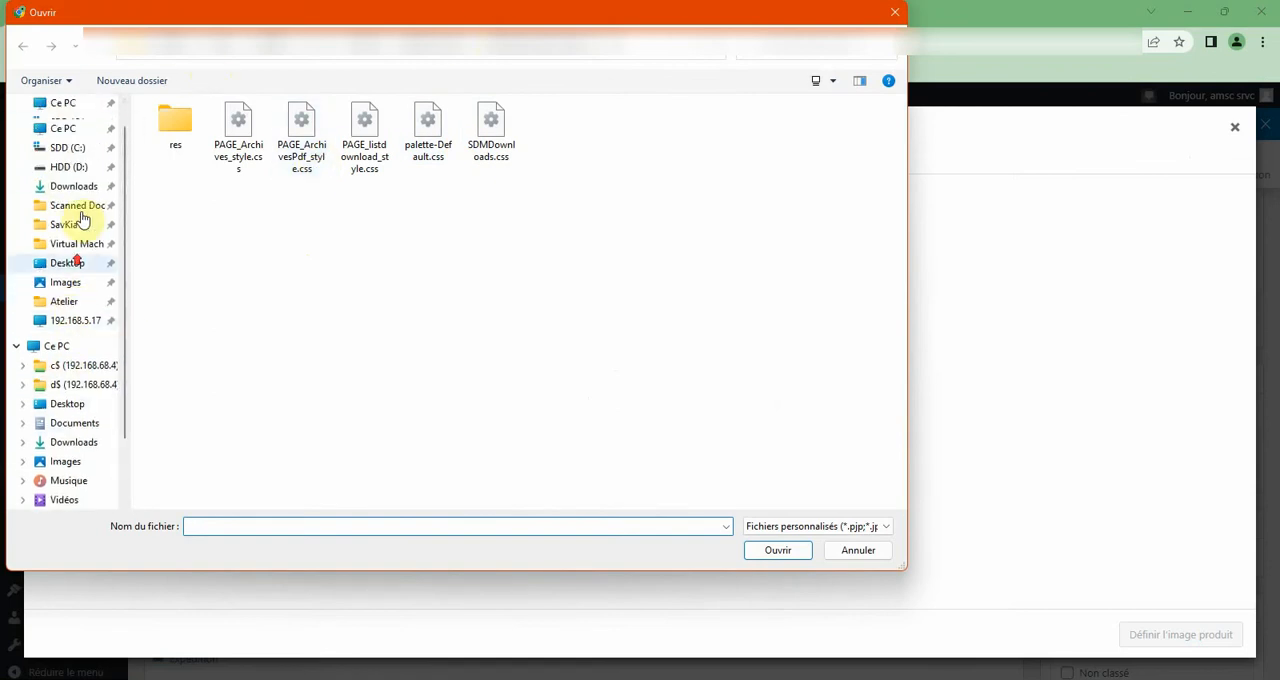
{"action": "left_click", "coordinate": [70, 148]}
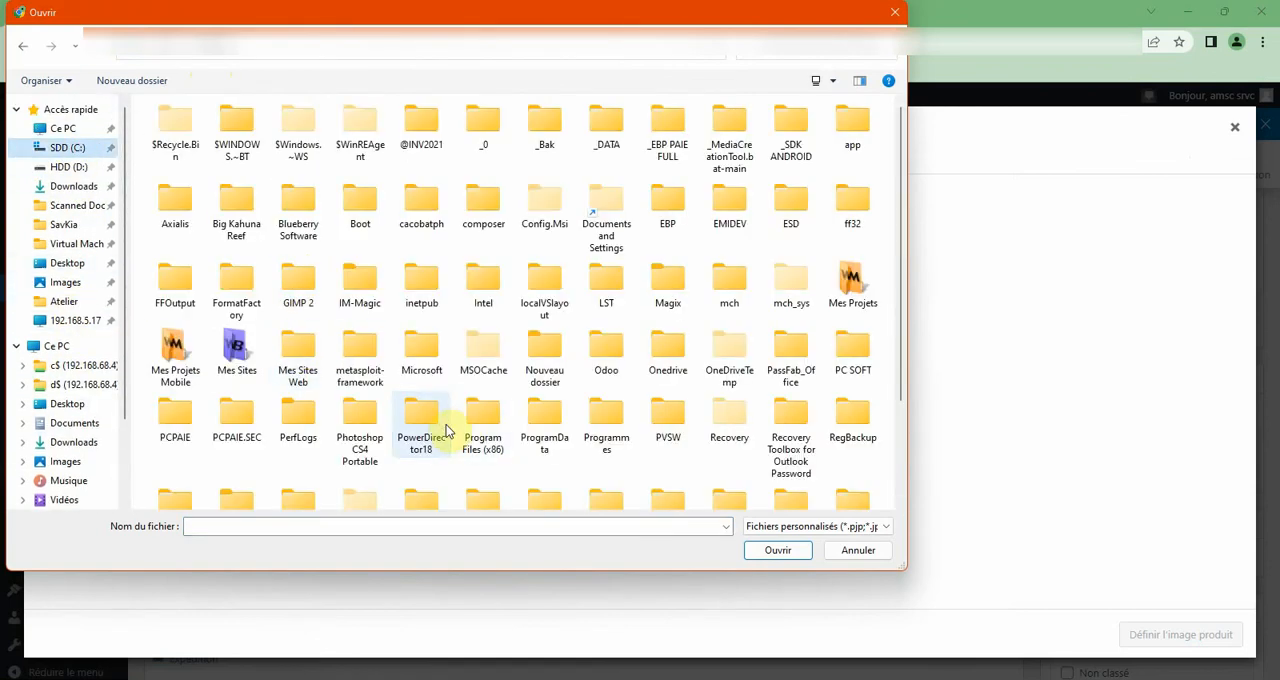
{"action": "left_click", "coordinate": [447, 431]}
{"action": "type", "text": "woo"}
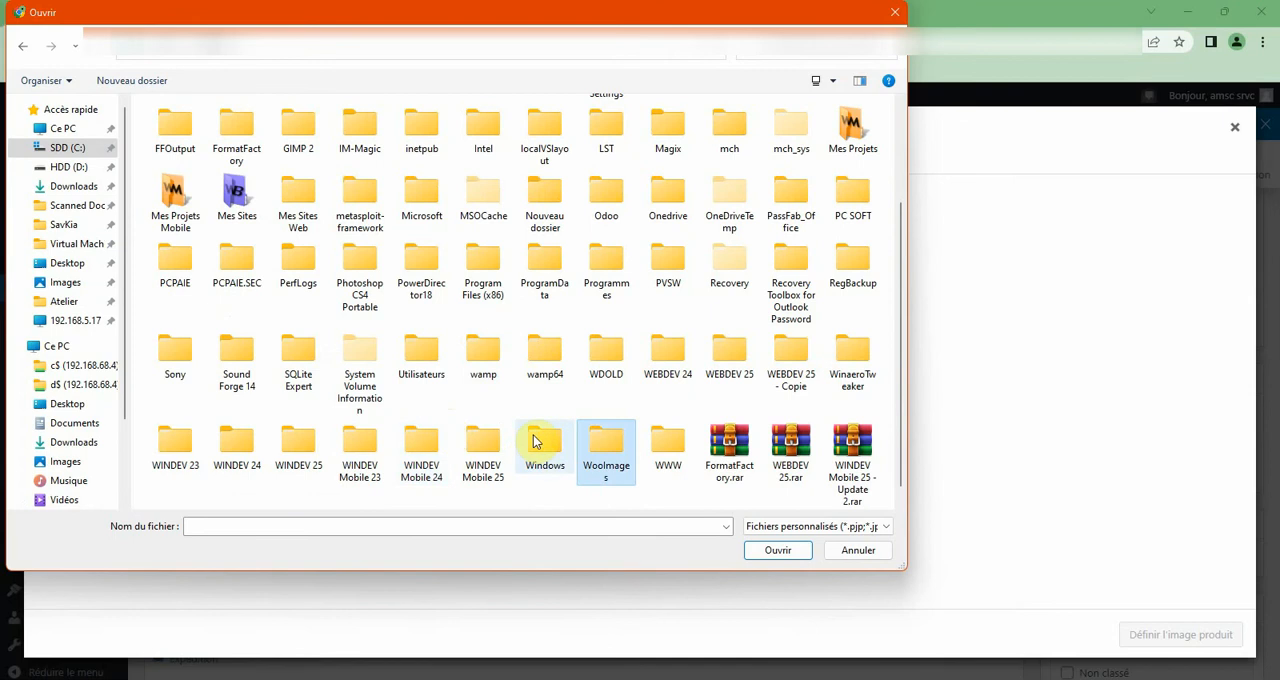
{"action": "double_click", "coordinate": [605, 448]}
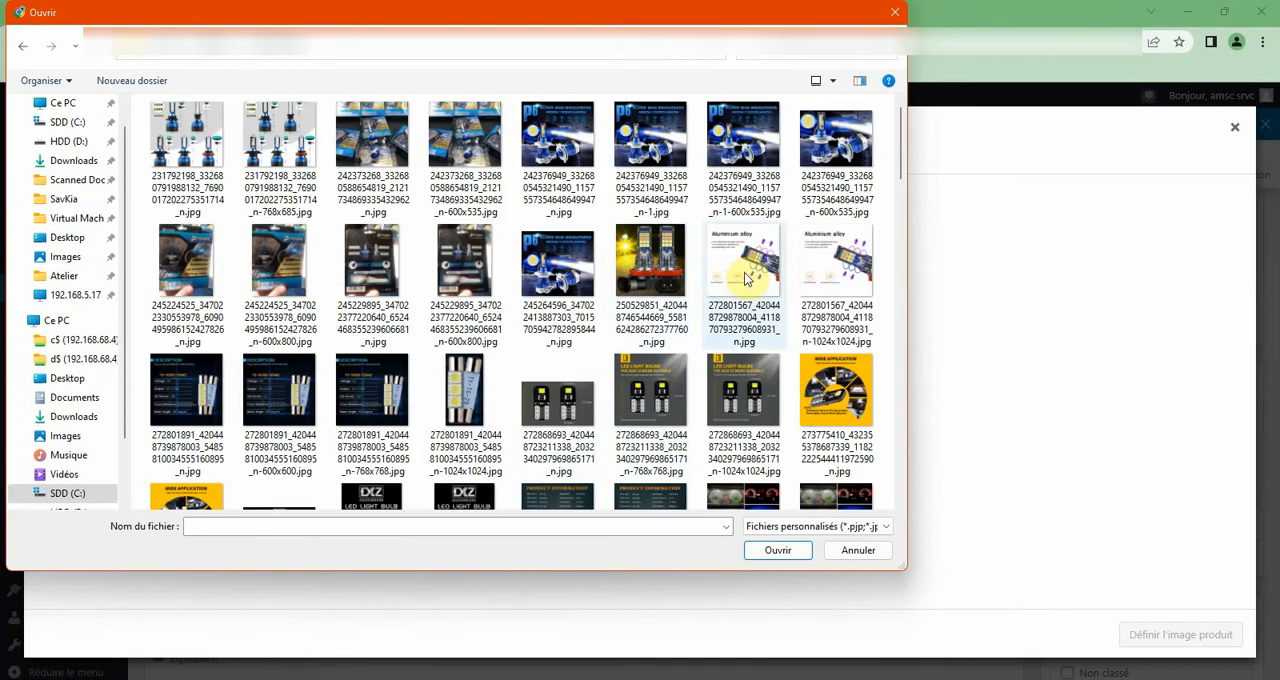
{"action": "double_click", "coordinate": [464, 374]}
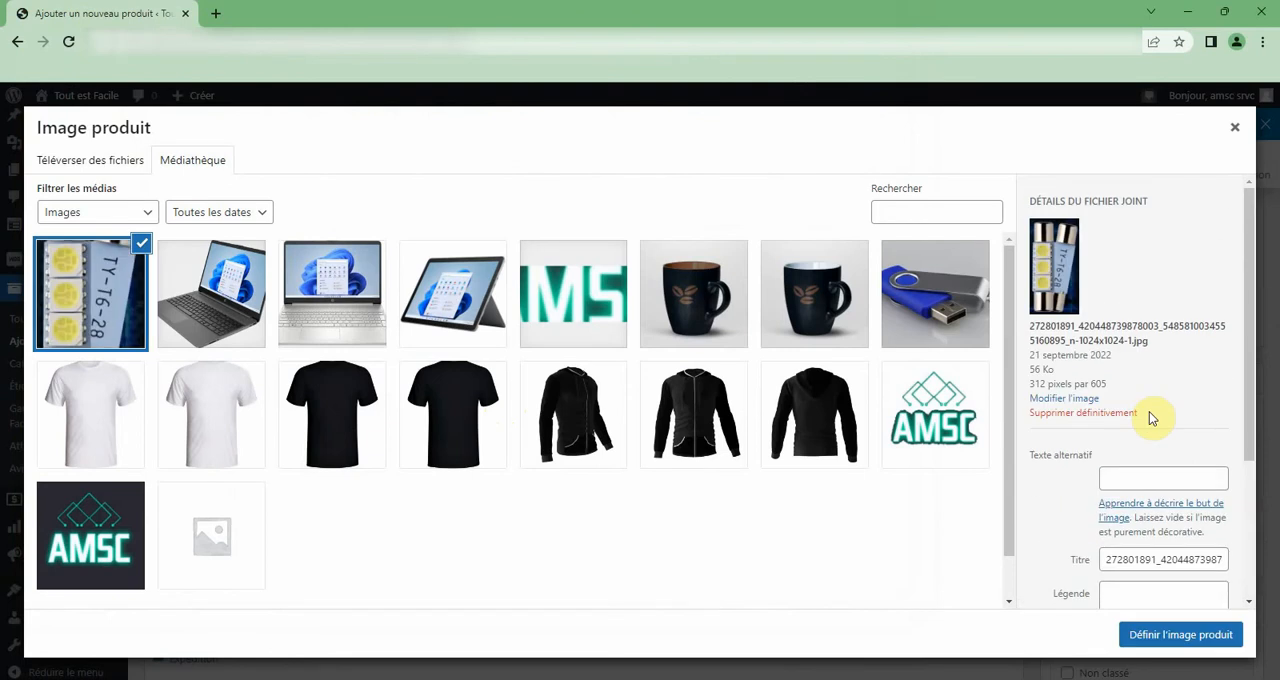
Change the uploaded image's title to "Led" and set it as the product image.
{"action": "scroll", "coordinate": [1150, 412], "scroll_direction": "down", "scroll_amount": 2}
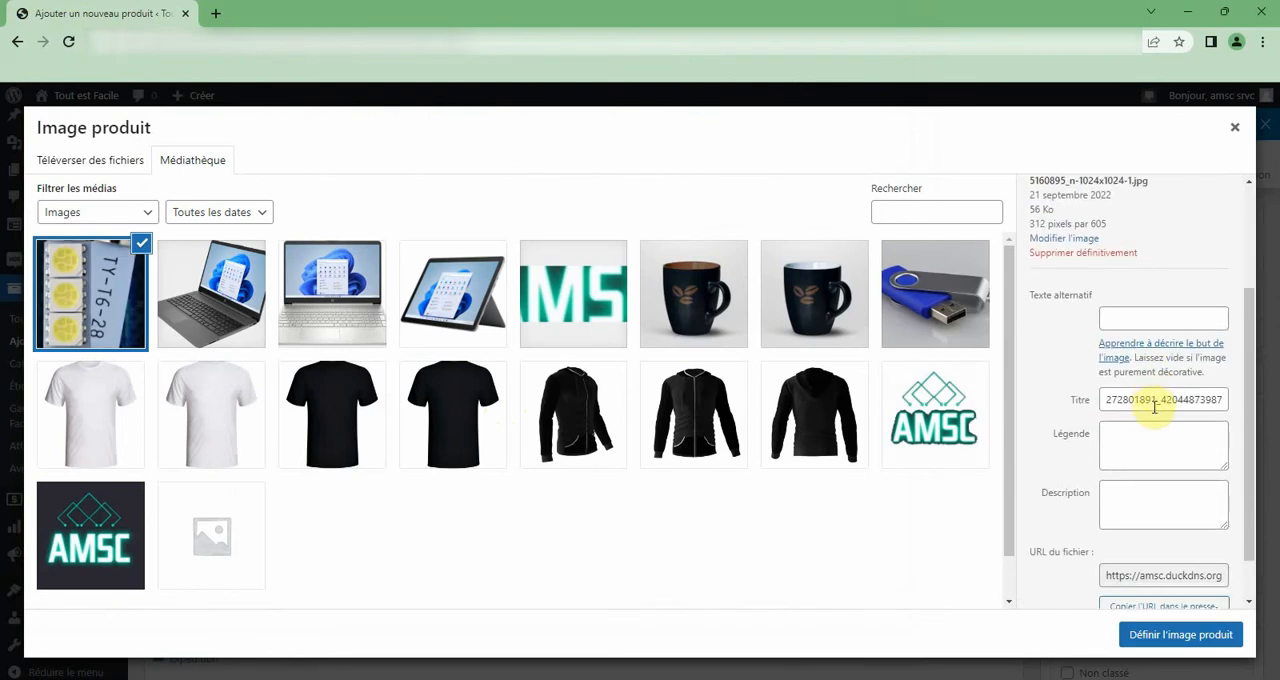
{"action": "left_click", "coordinate": [1155, 405]}
{"action": "key", "text": "ctrl+a"}
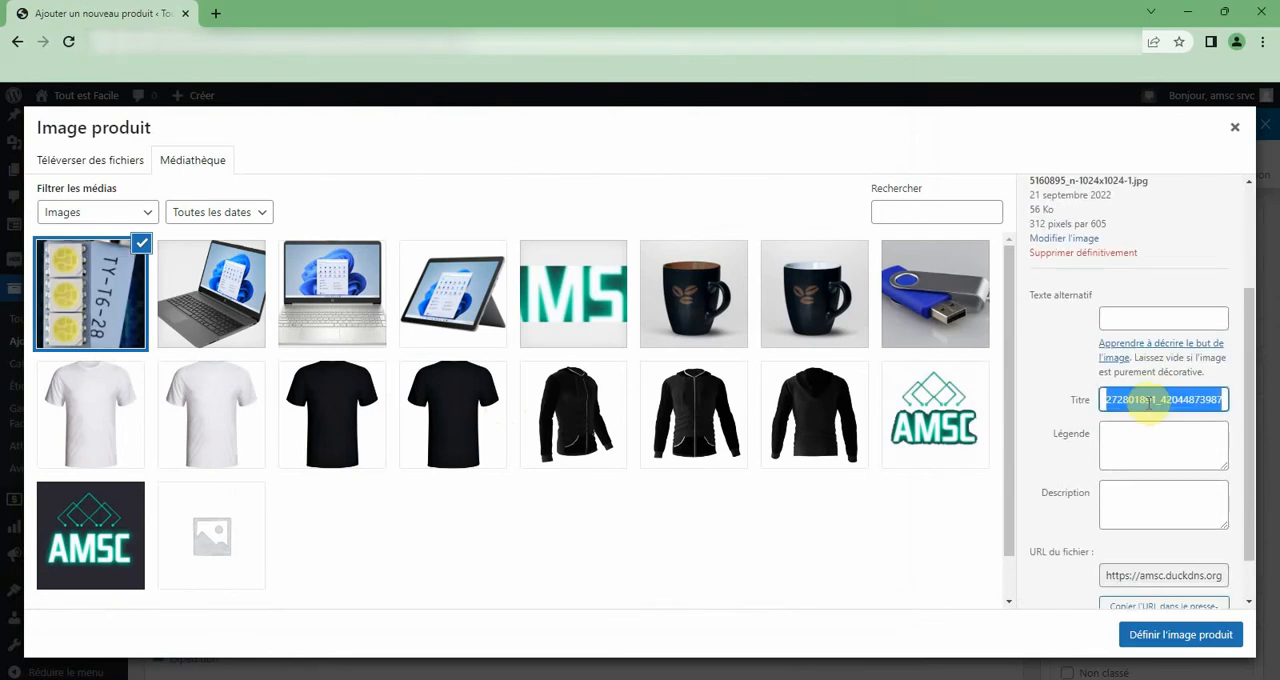
{"action": "type", "text": "Led"}
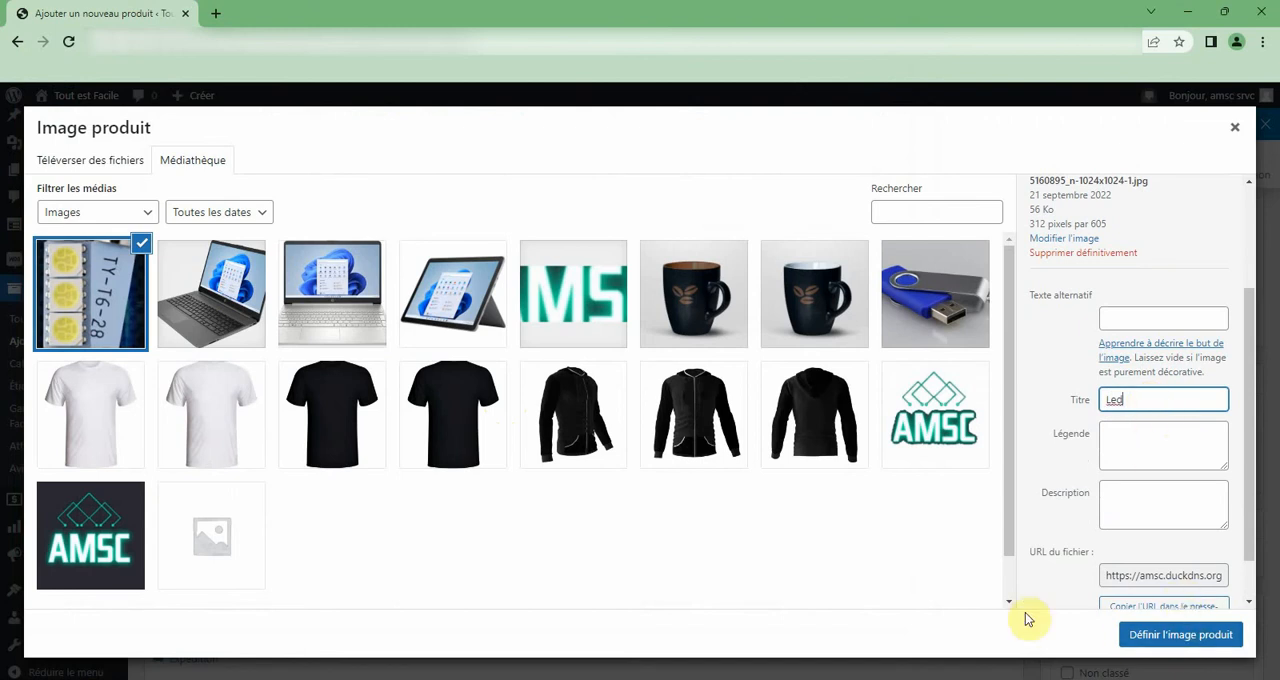
{"action": "left_click", "coordinate": [1205, 634]}
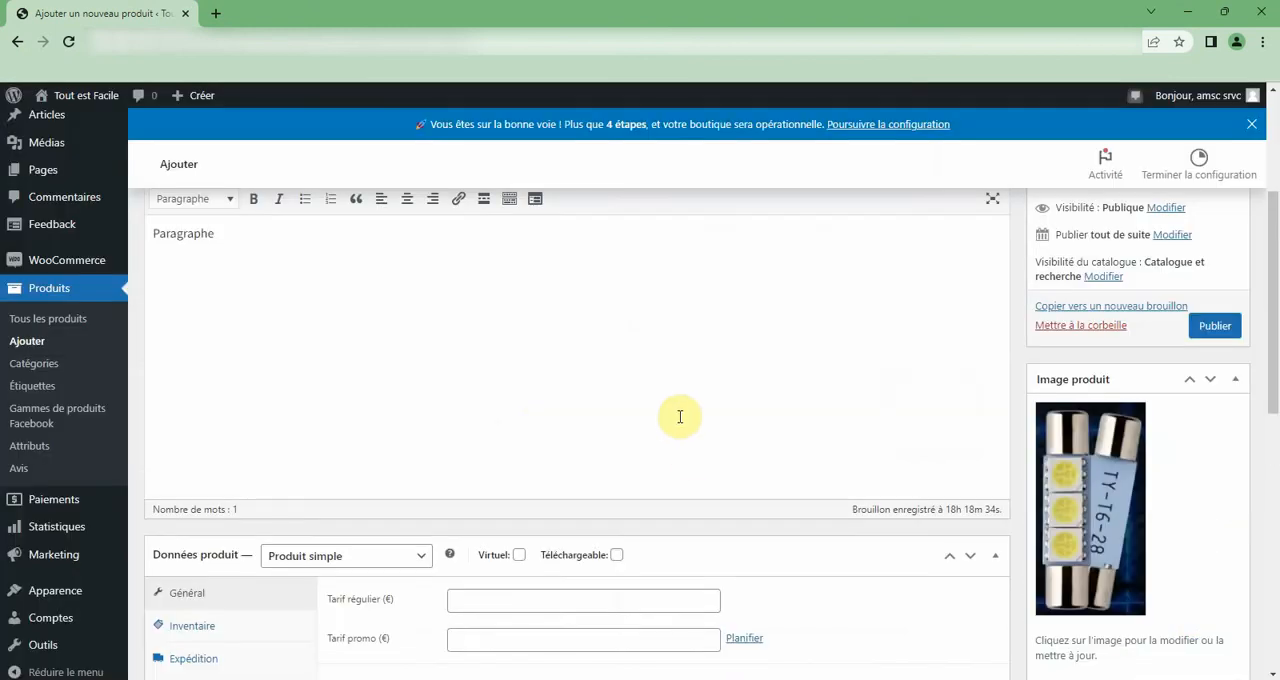
Examine the new product's publishing options, product data, short description, image gallery and category sections.
{"action": "scroll", "coordinate": [680, 416], "scroll_direction": "up", "scroll_amount": 3}
{"action": "scroll", "coordinate": [680, 416], "scroll_direction": "down", "scroll_amount": 4}
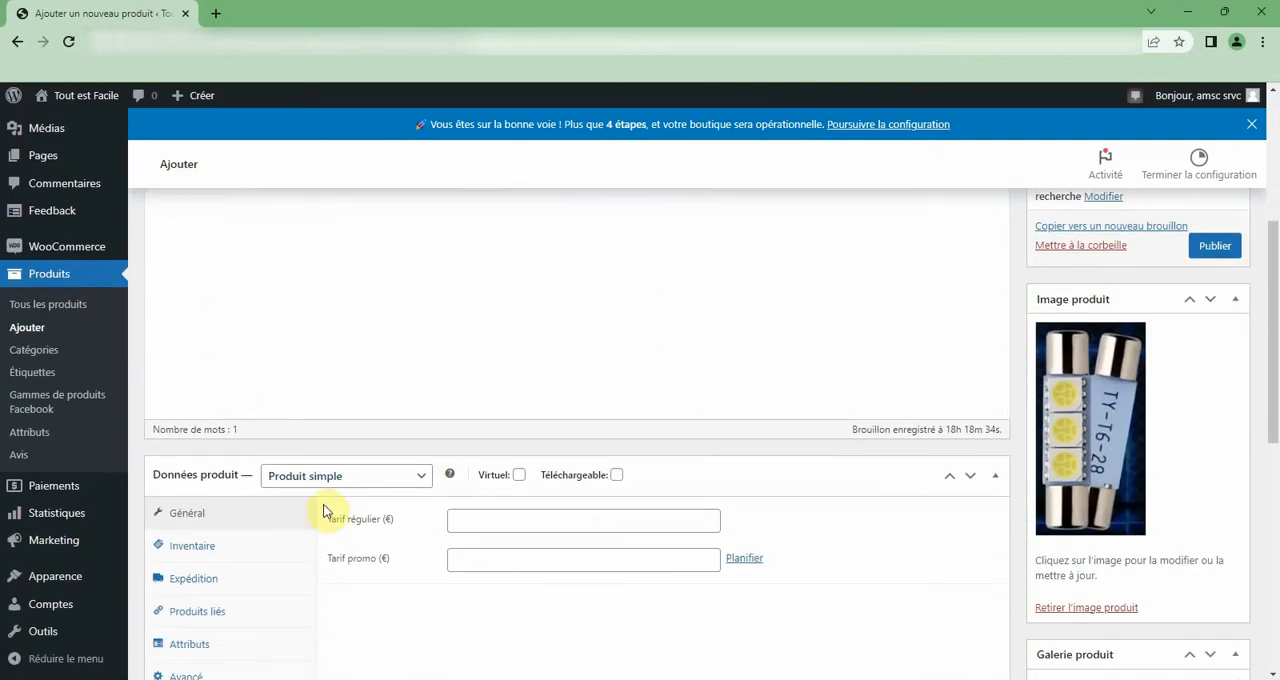
{"action": "scroll", "coordinate": [430, 530], "scroll_direction": "down", "scroll_amount": 1}
{"action": "scroll", "coordinate": [477, 522], "scroll_direction": "down", "scroll_amount": 2}
{"action": "scroll", "coordinate": [991, 389], "scroll_direction": "up", "scroll_amount": 8}
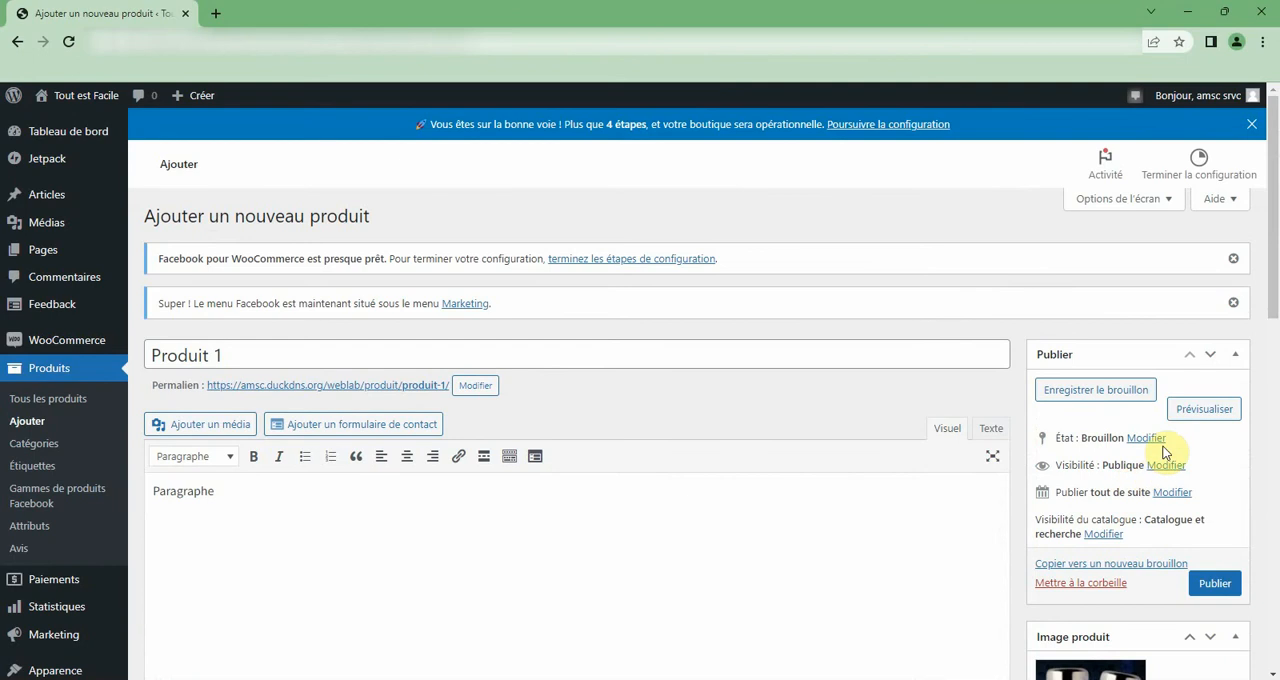
{"action": "scroll", "coordinate": [1163, 452], "scroll_direction": "down", "scroll_amount": 3}
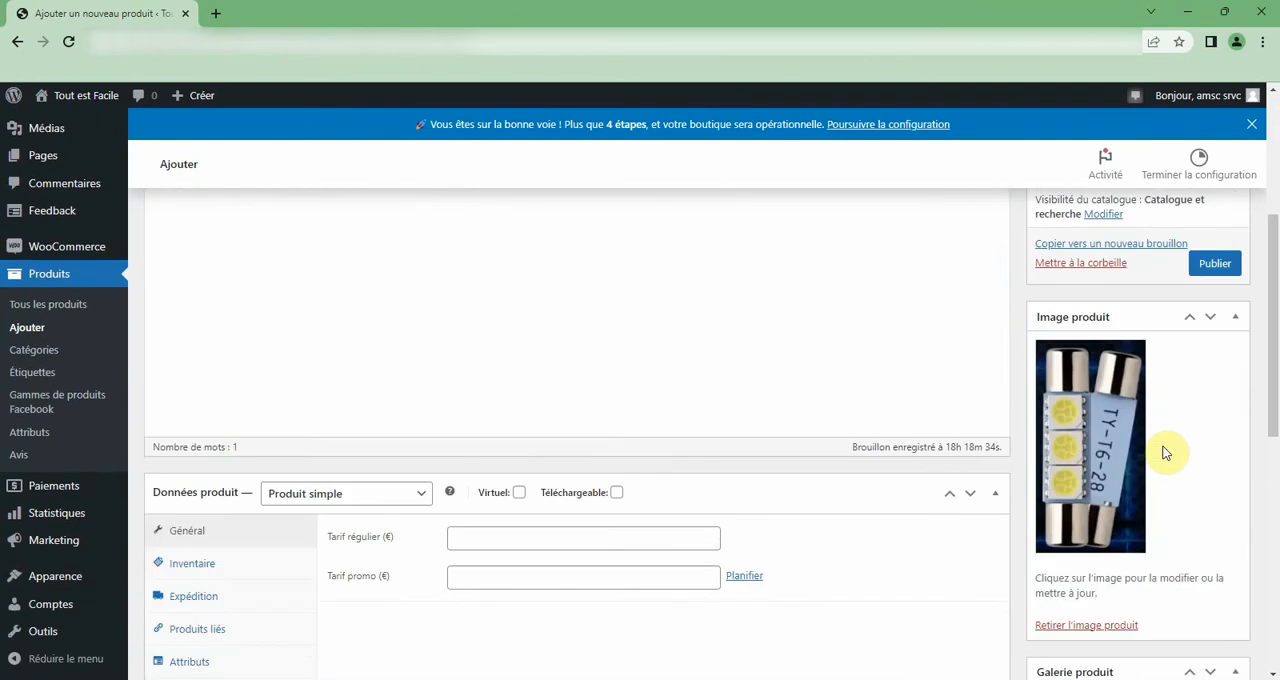
{"action": "scroll", "coordinate": [1154, 504], "scroll_direction": "down", "scroll_amount": 2}
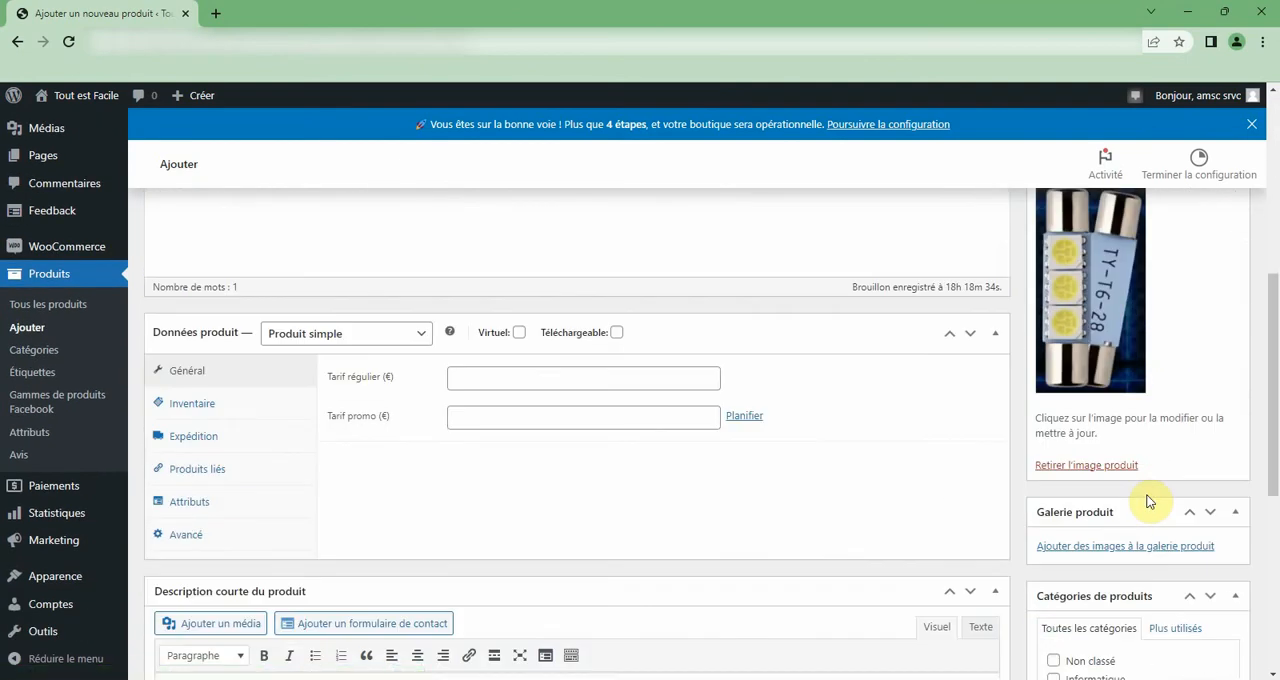
{"action": "scroll", "coordinate": [1145, 492], "scroll_direction": "down", "scroll_amount": 1}
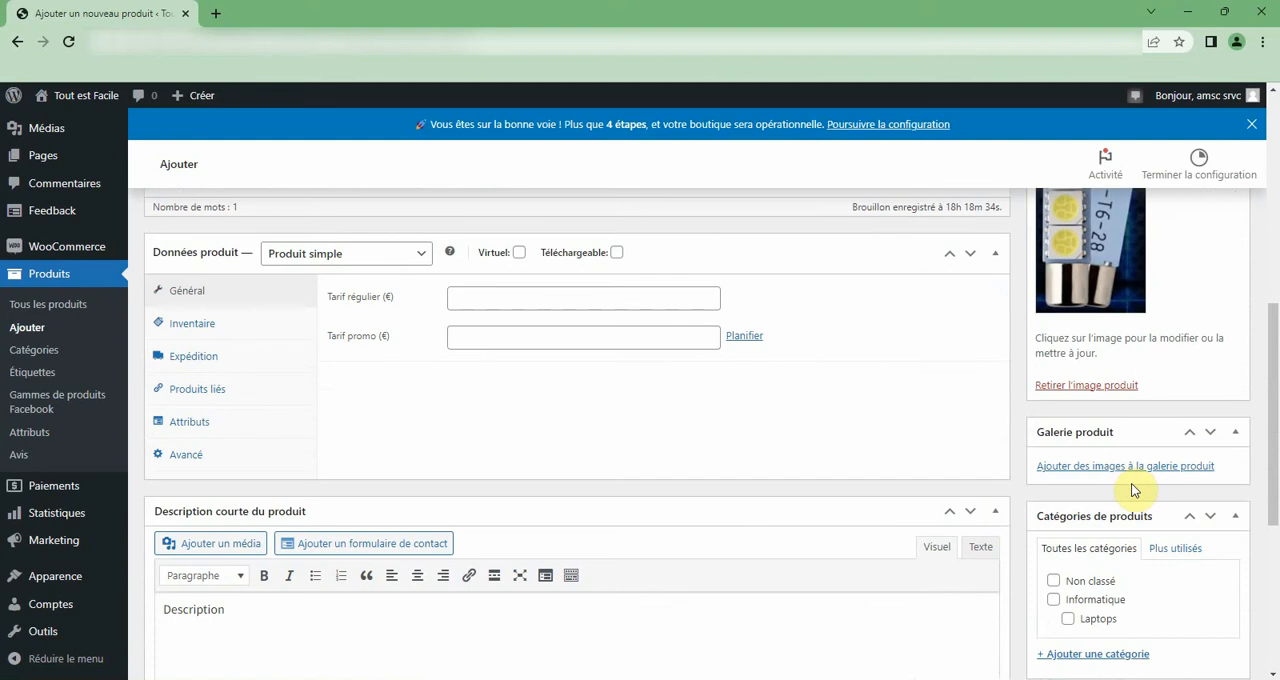
Set the product's regular price (Tarif régulier) to 100 € in the general product data.
{"action": "scroll", "coordinate": [1140, 548], "scroll_direction": "down", "scroll_amount": 1}
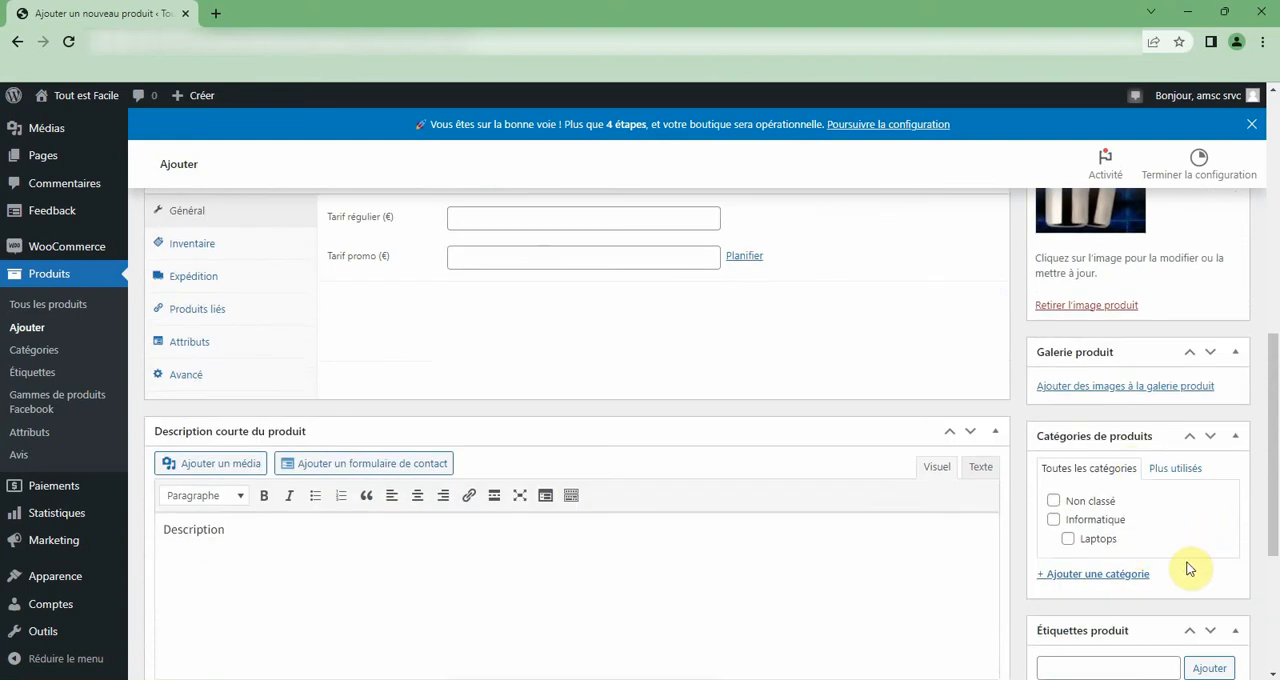
{"action": "scroll", "coordinate": [437, 368], "scroll_direction": "up", "scroll_amount": 1}
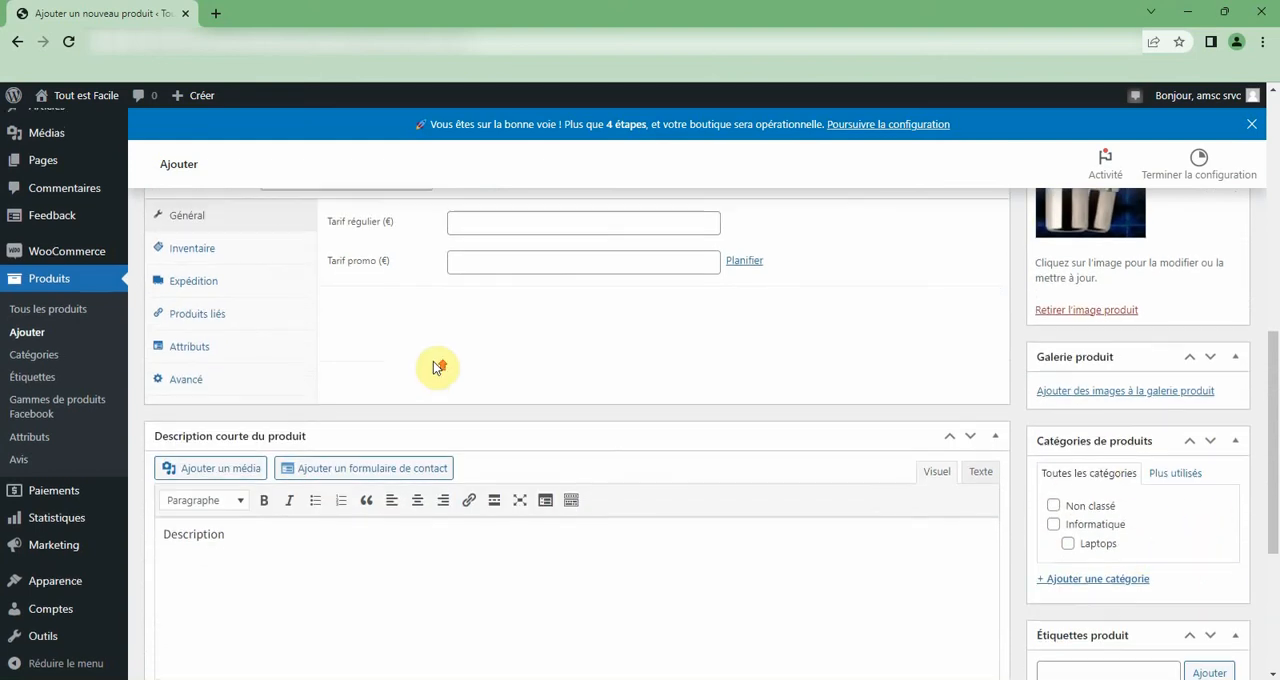
{"action": "scroll", "coordinate": [437, 368], "scroll_direction": "up", "scroll_amount": 2}
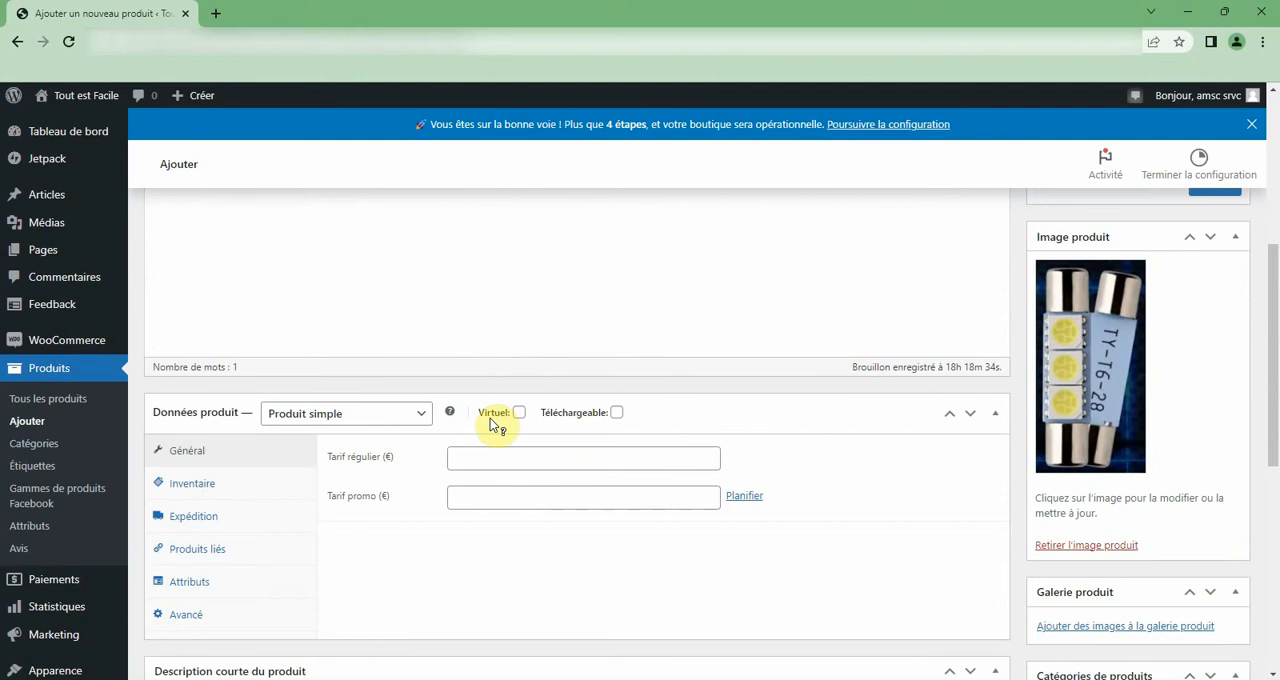
{"action": "mouse_move", "coordinate": [494, 419]}
{"action": "scroll", "coordinate": [498, 418], "scroll_direction": "down", "scroll_amount": 2}
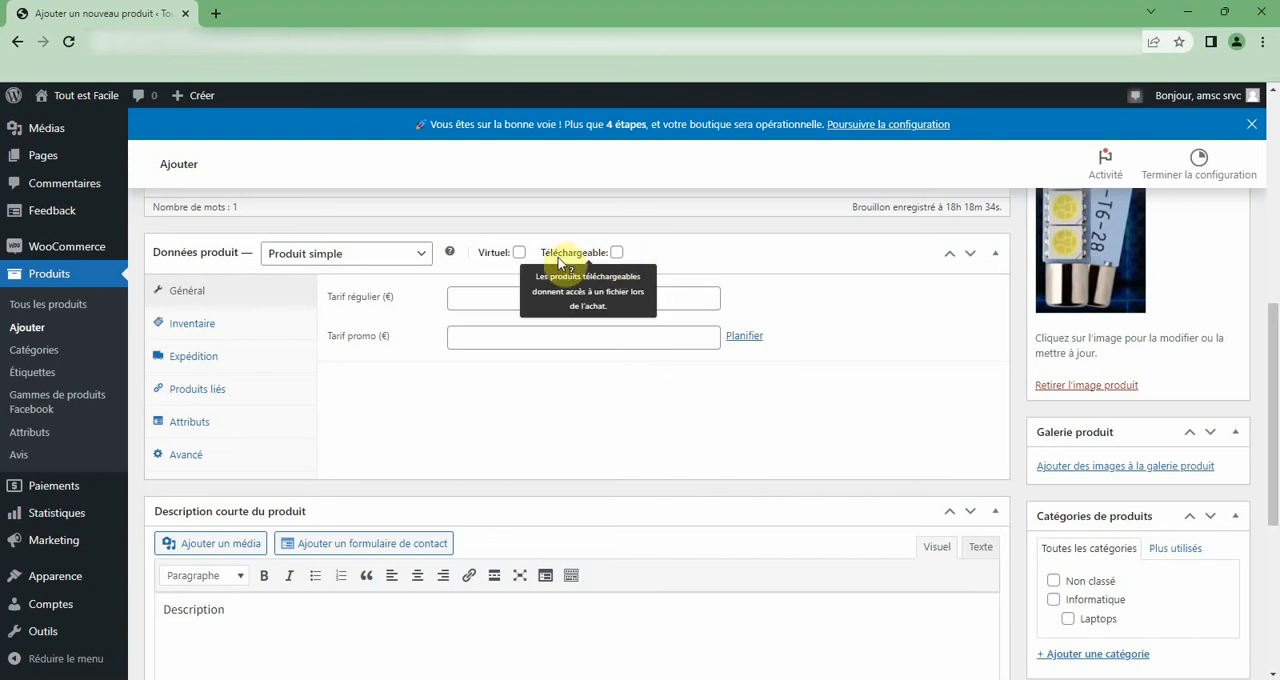
{"action": "left_click", "coordinate": [484, 297]}
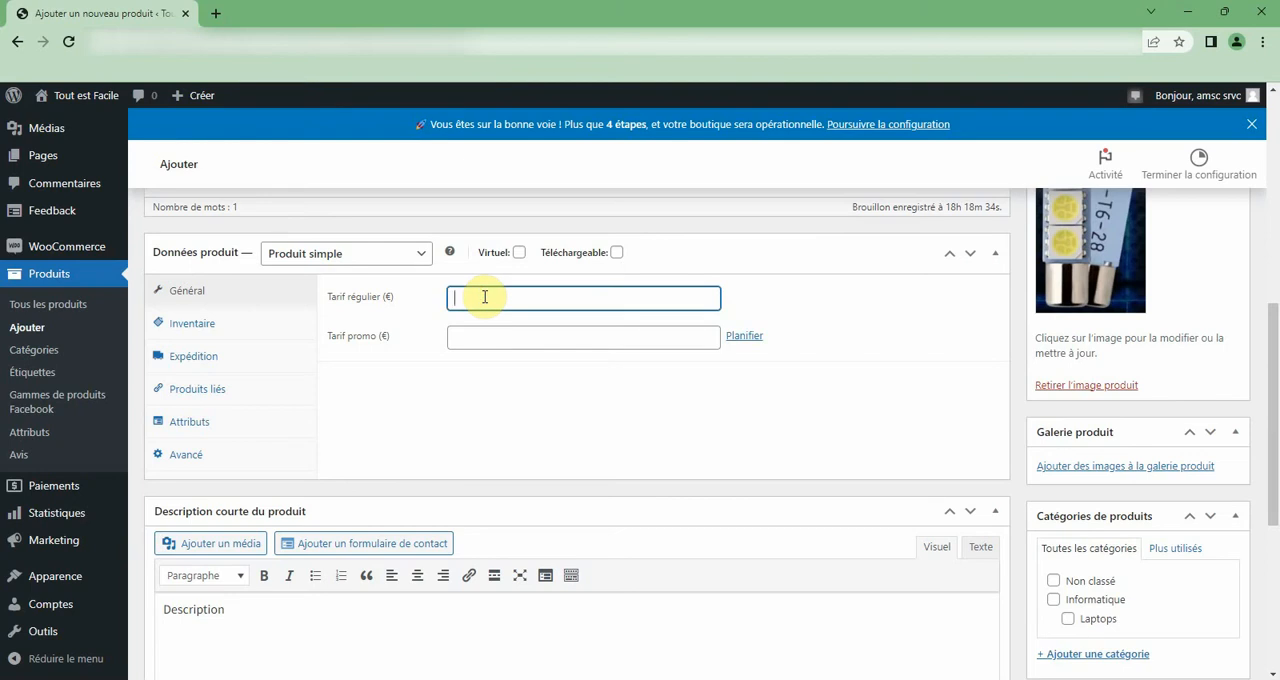
{"action": "left_click", "coordinate": [480, 335]}
{"action": "left_click", "coordinate": [471, 295]}
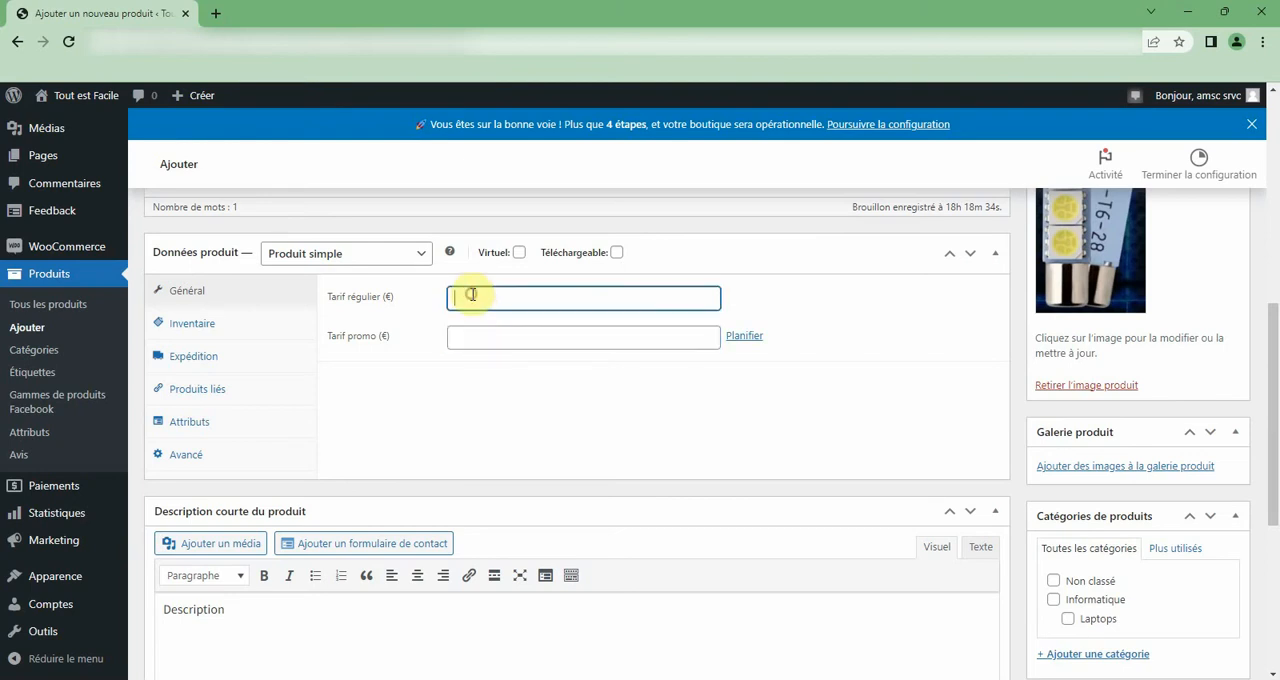
{"action": "left_click", "coordinate": [474, 331]}
{"action": "left_click", "coordinate": [477, 298]}
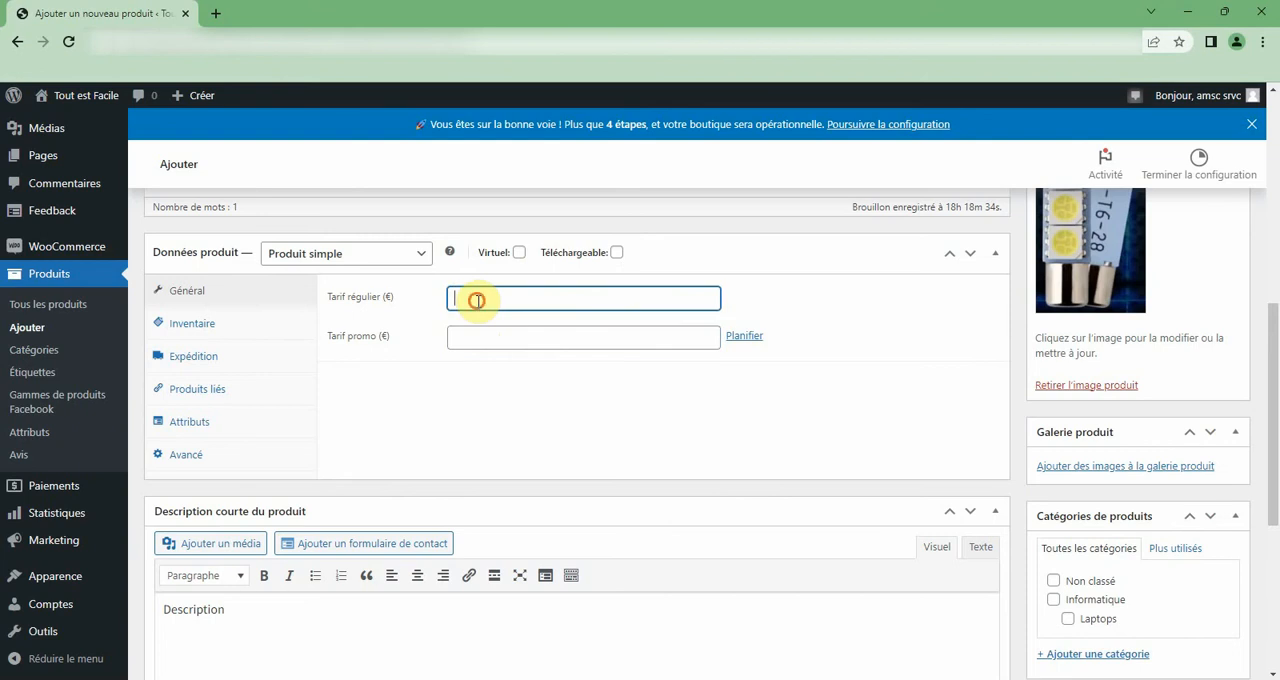
{"action": "scroll", "coordinate": [478, 300], "scroll_direction": "up", "scroll_amount": 3}
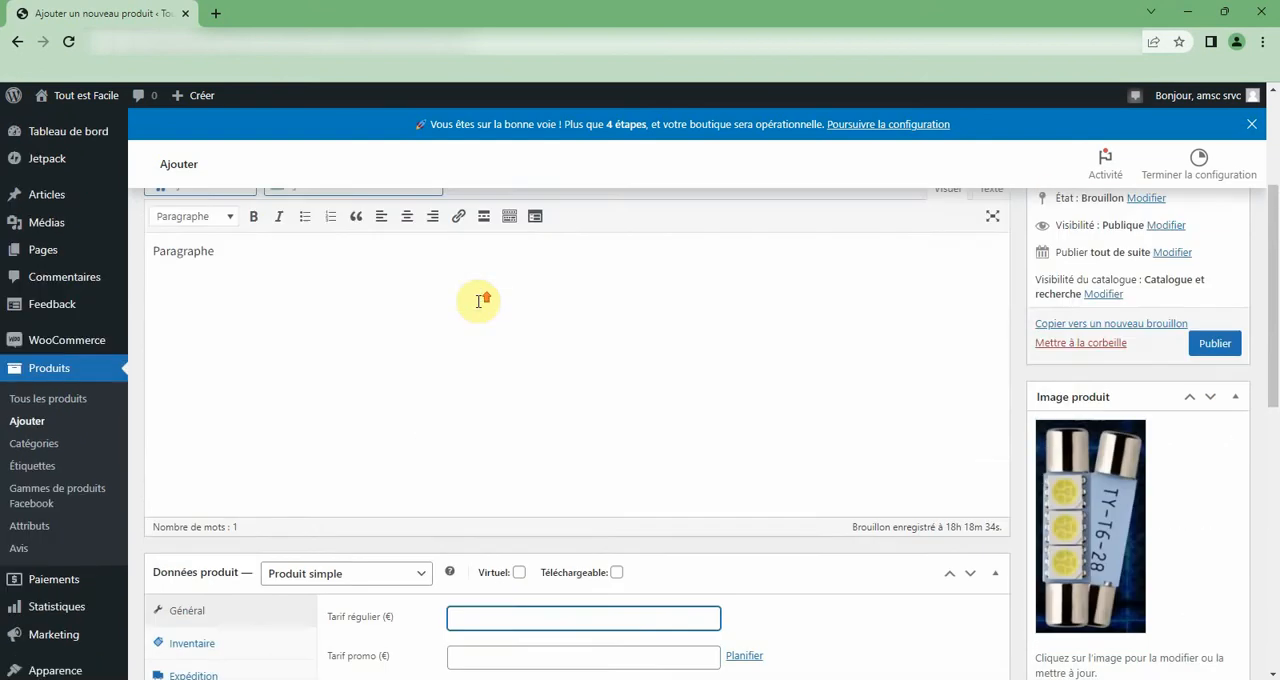
{"action": "scroll", "coordinate": [478, 300], "scroll_direction": "down", "scroll_amount": 3}
{"action": "type", "text": "100"}
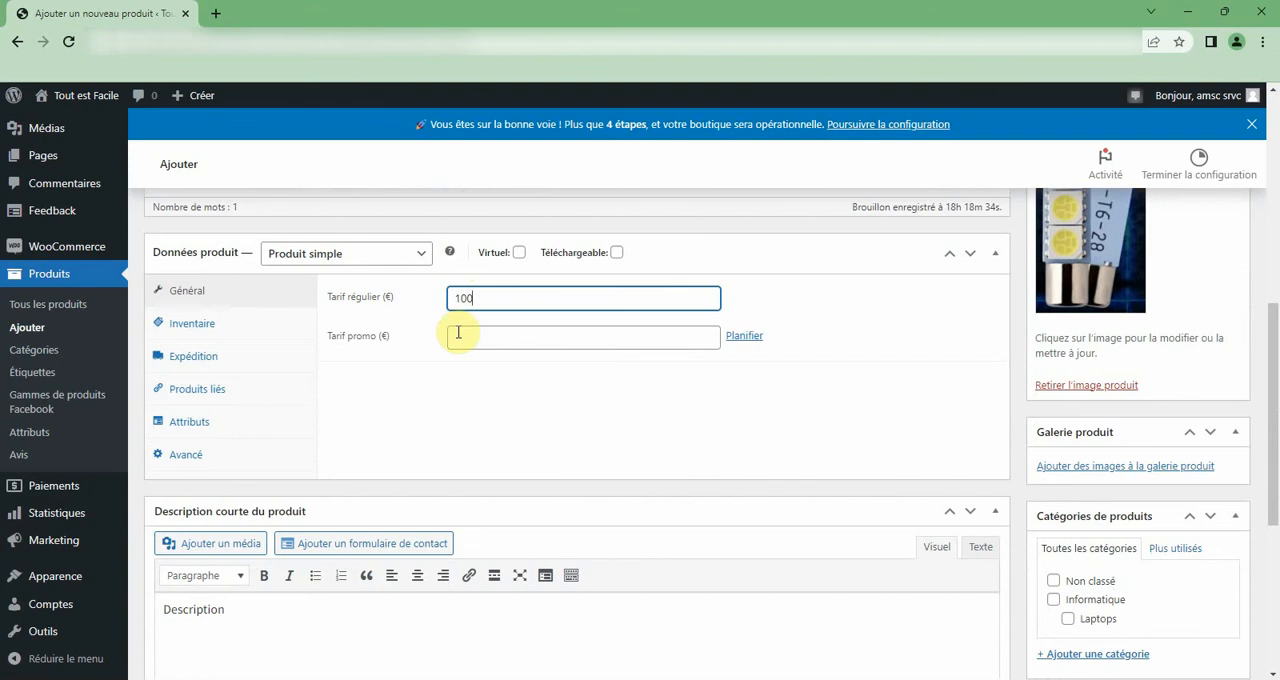
Open the product's inventory settings and read the help for the UGS field.
{"action": "left_click", "coordinate": [200, 334]}
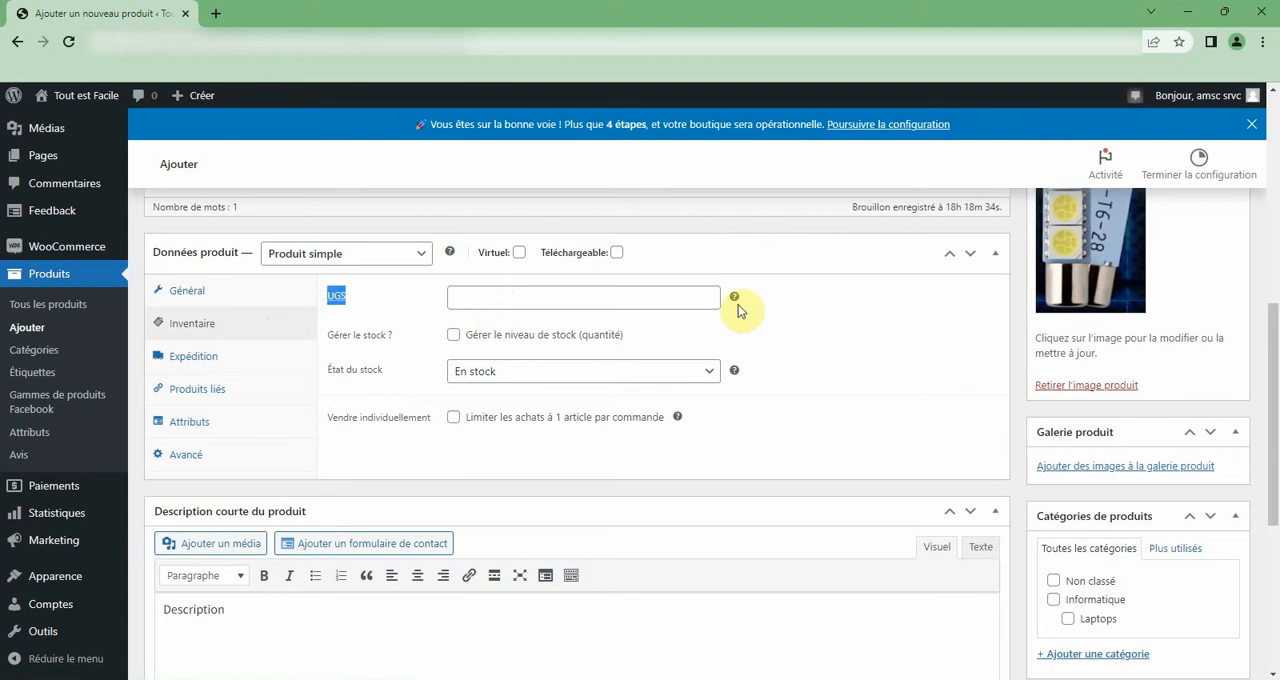
{"action": "mouse_move", "coordinate": [739, 300]}
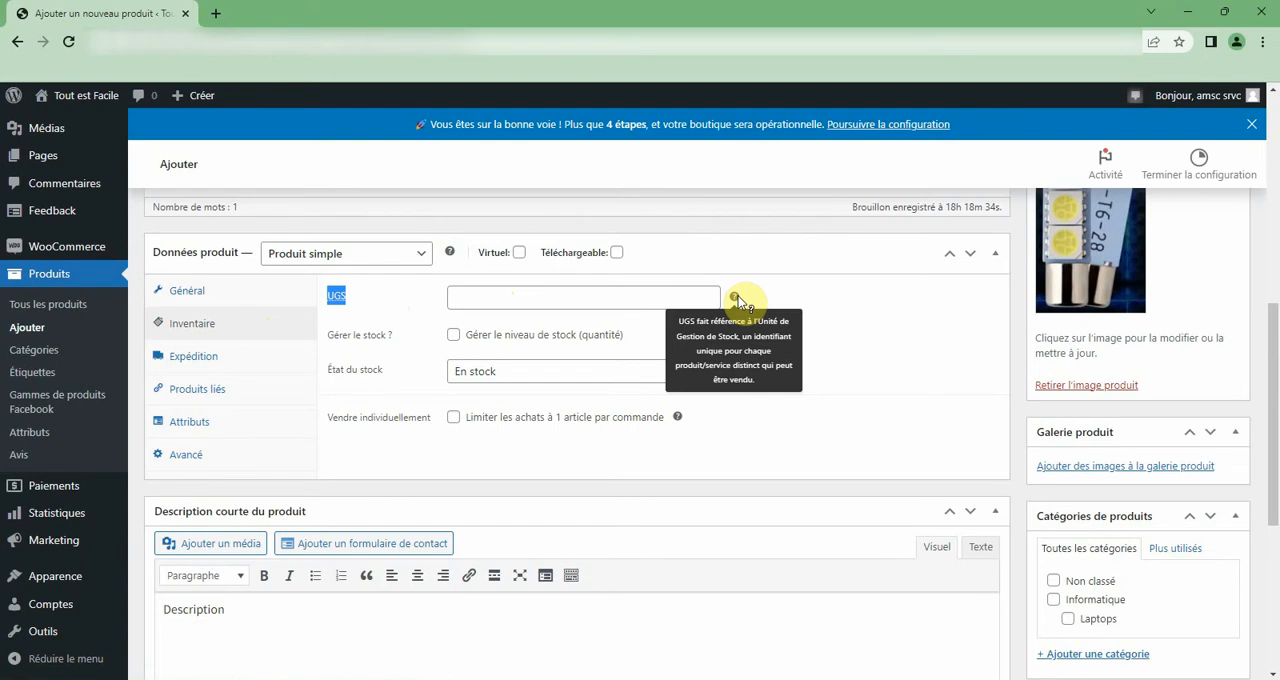
{"action": "left_click", "coordinate": [706, 297]}
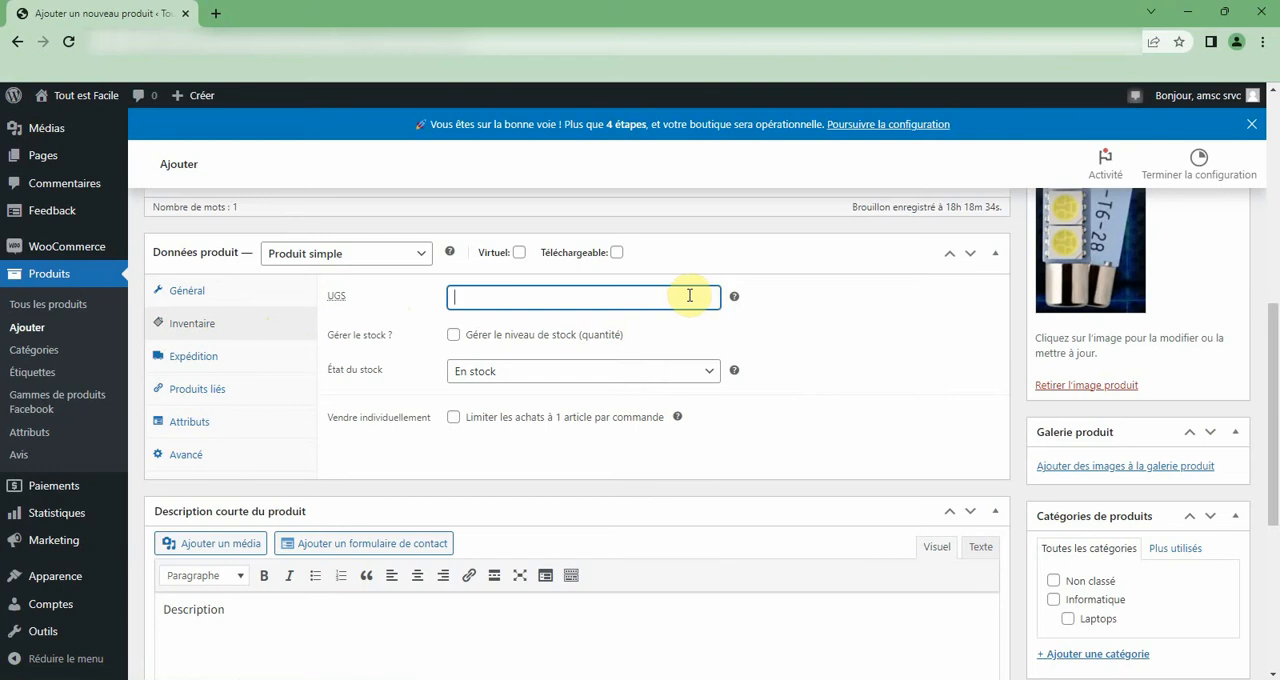
Search Google for "nike t shirt" in a new browser tab.
{"action": "left_click", "coordinate": [214, 13]}
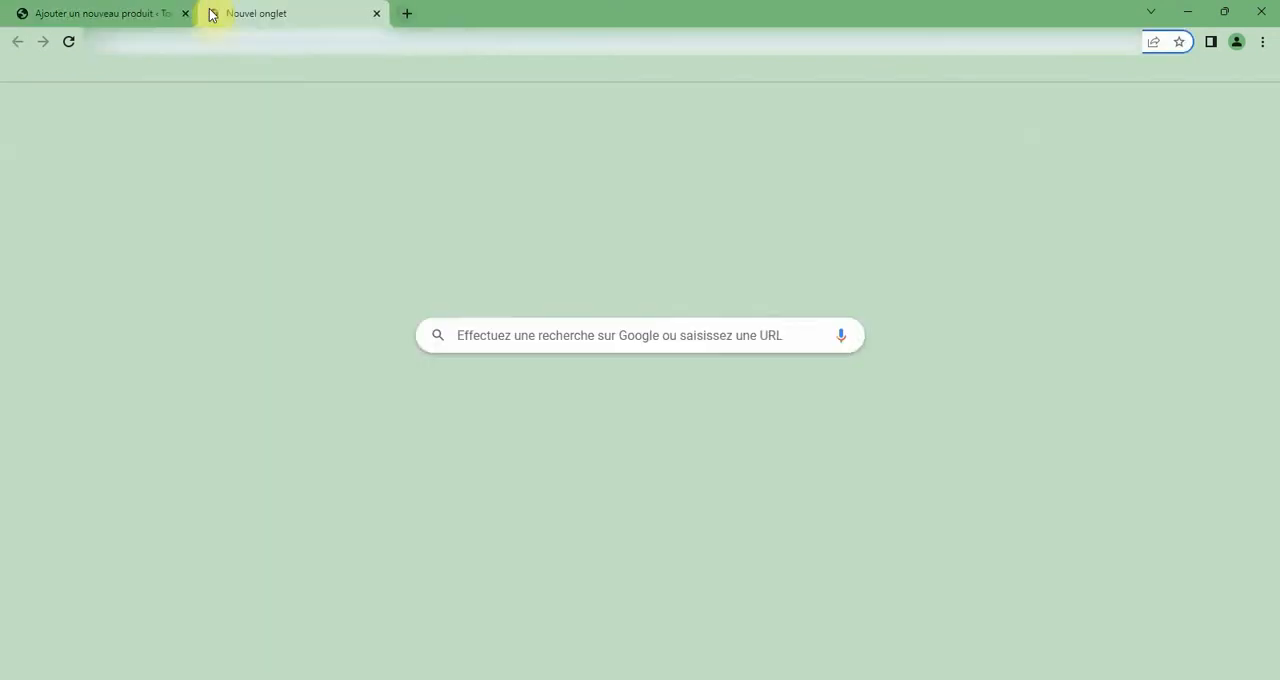
{"action": "type", "text": "ni"}
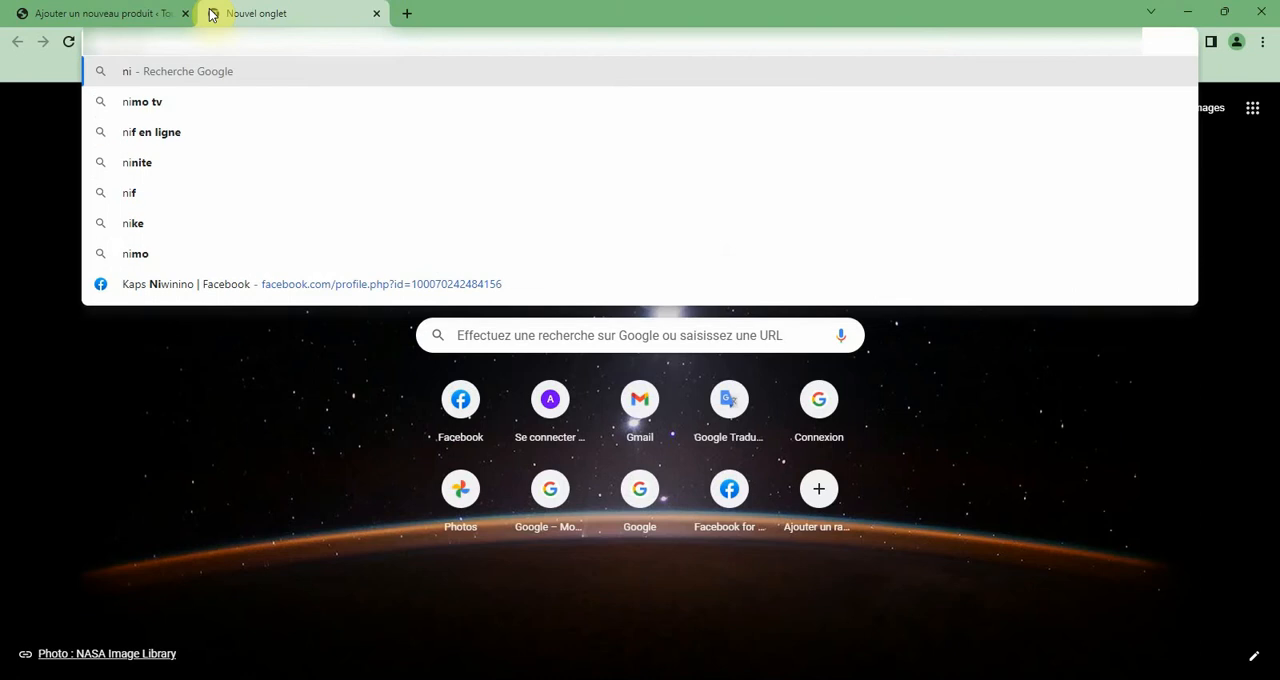
{"action": "type", "text": "ke t shirt"}
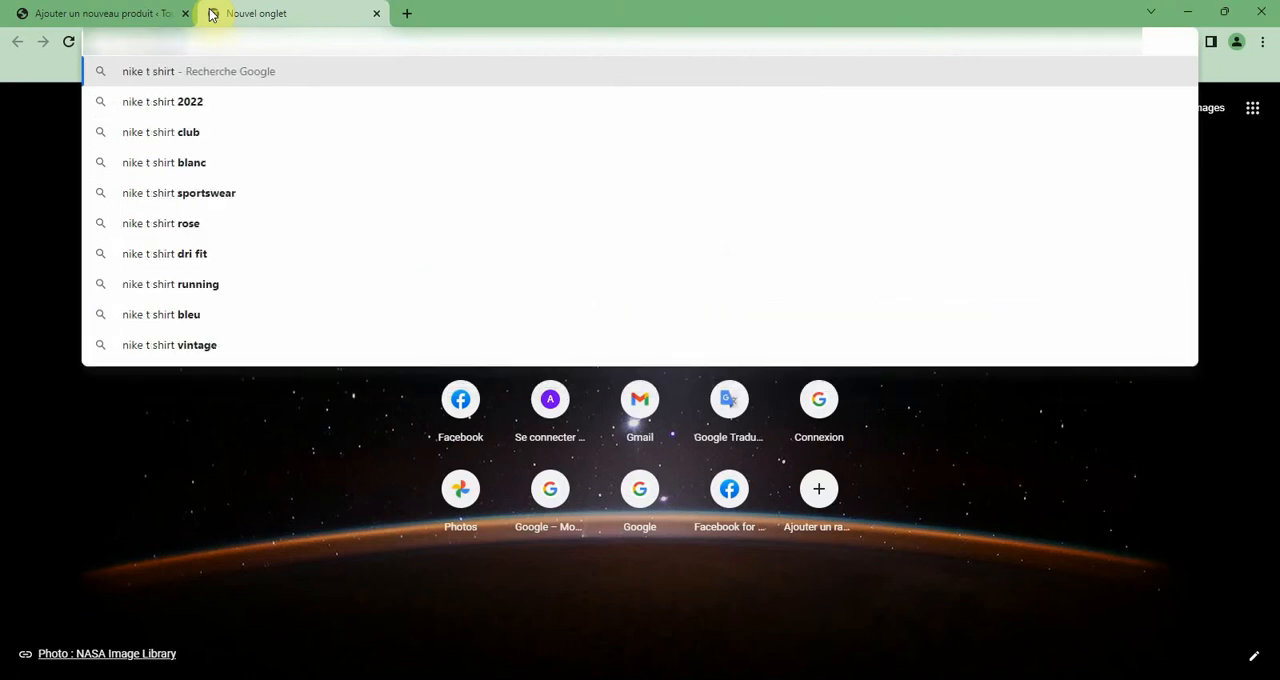
{"action": "key", "text": "Return"}
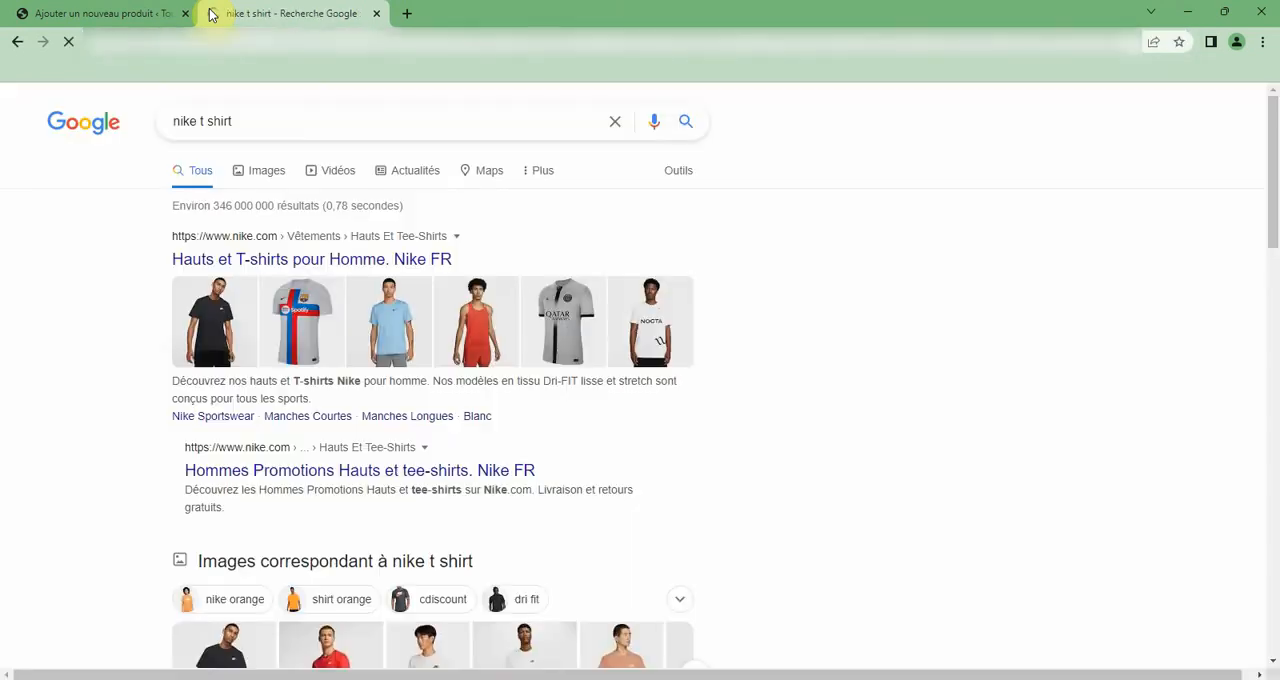
Look through the search results and open "Hommes Promotions Hauts et tee-shirts. Nike FR".
{"action": "scroll", "coordinate": [370, 260], "scroll_direction": "down", "scroll_amount": 2}
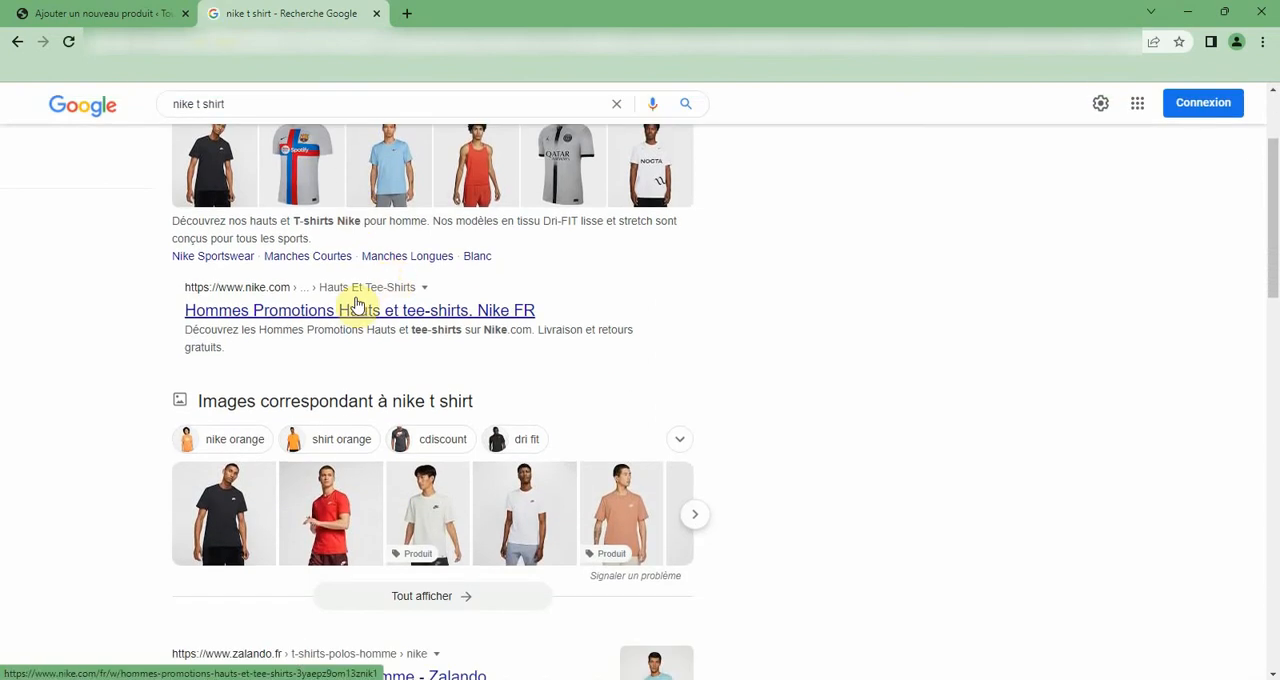
{"action": "scroll", "coordinate": [360, 305], "scroll_direction": "down", "scroll_amount": 3}
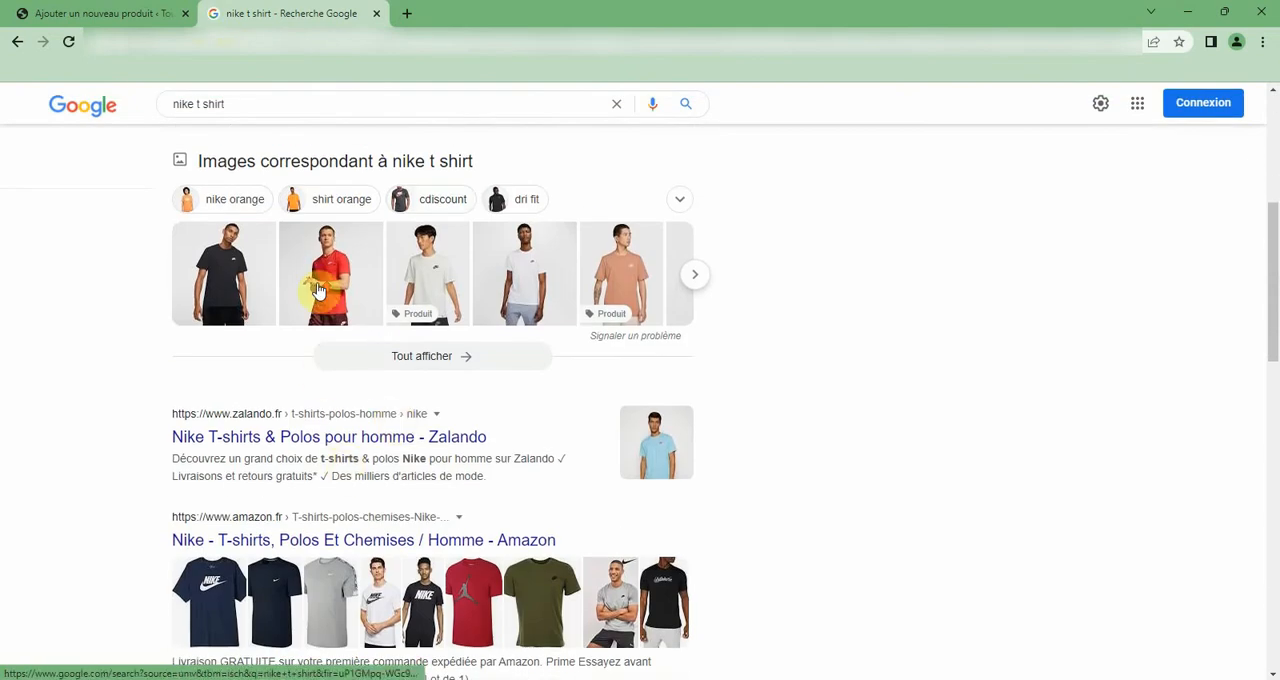
{"action": "scroll", "coordinate": [320, 255], "scroll_direction": "up", "scroll_amount": 4}
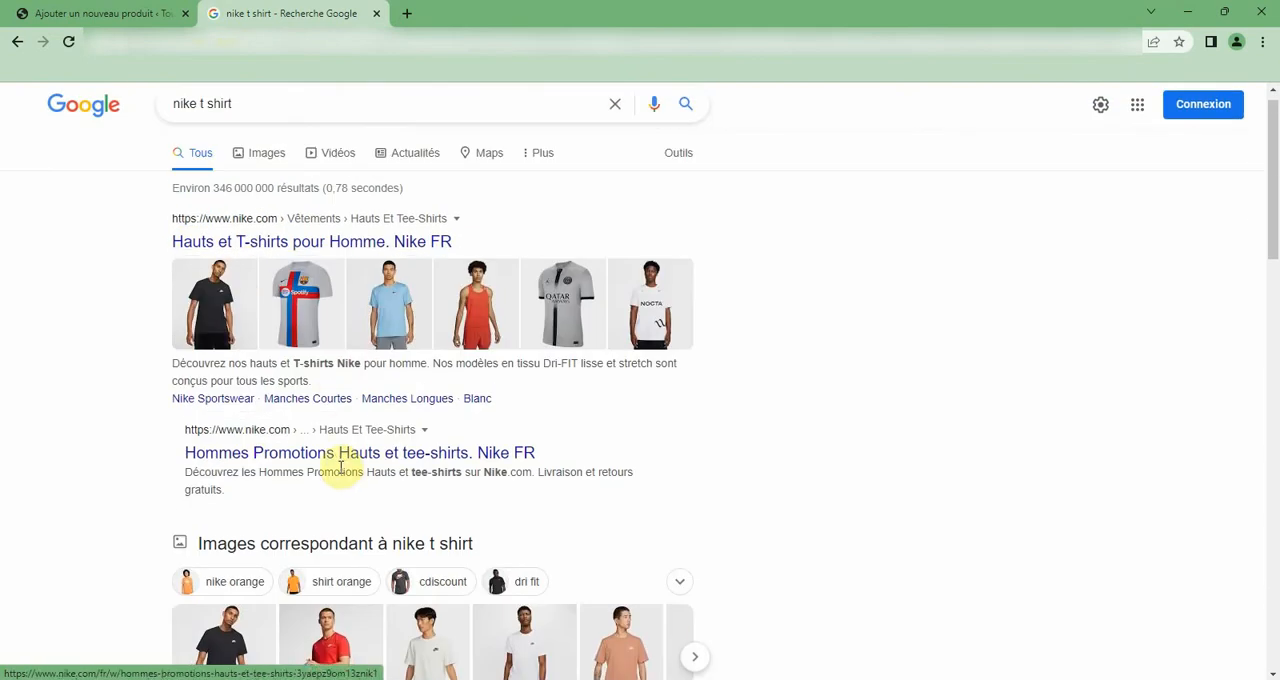
{"action": "left_click", "coordinate": [284, 455]}
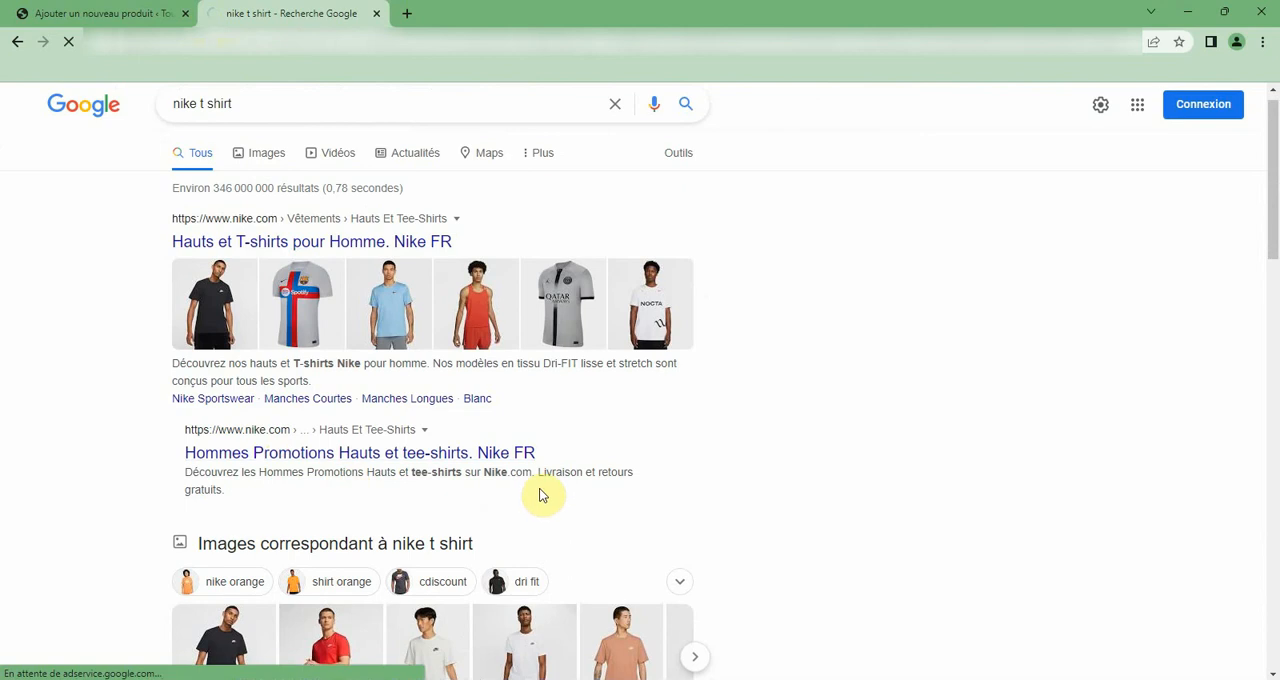
{"action": "left_click", "coordinate": [100, 13]}
{"action": "left_click", "coordinate": [250, 13]}
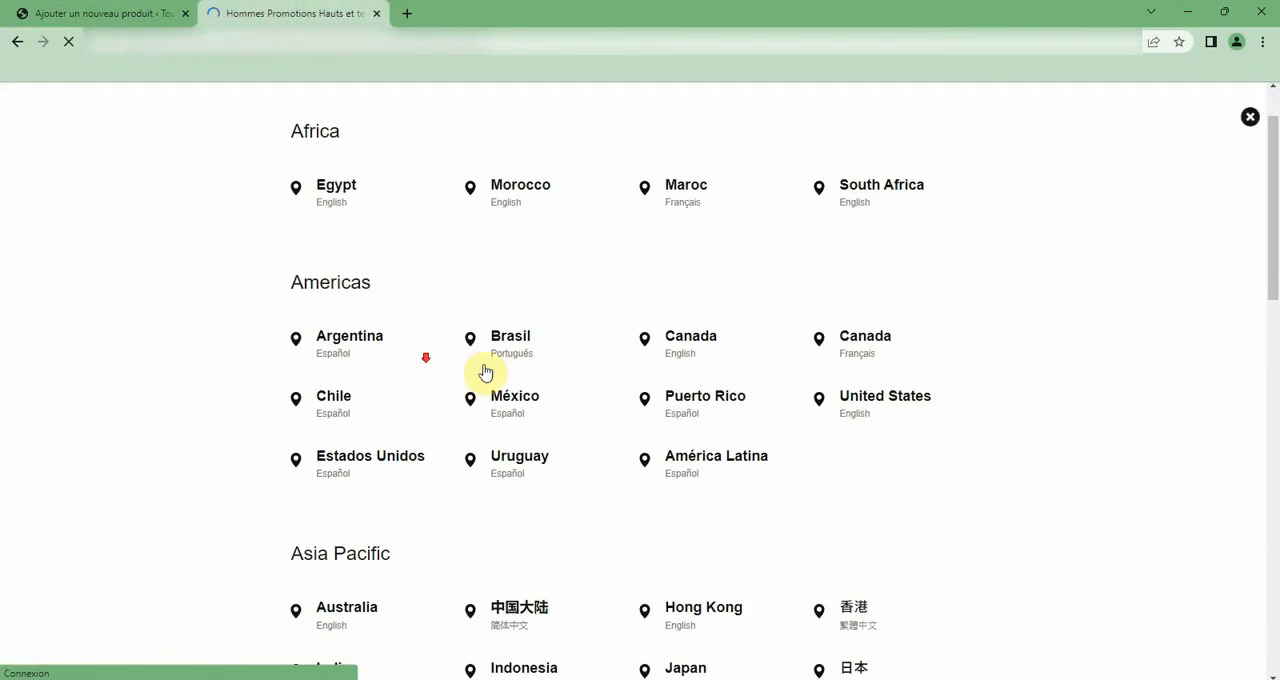
Select Belgique (Français) as the location on the Nike site.
{"action": "scroll", "coordinate": [651, 391], "scroll_direction": "down", "scroll_amount": 10}
{"action": "scroll", "coordinate": [651, 391], "scroll_direction": "down", "scroll_amount": 4}
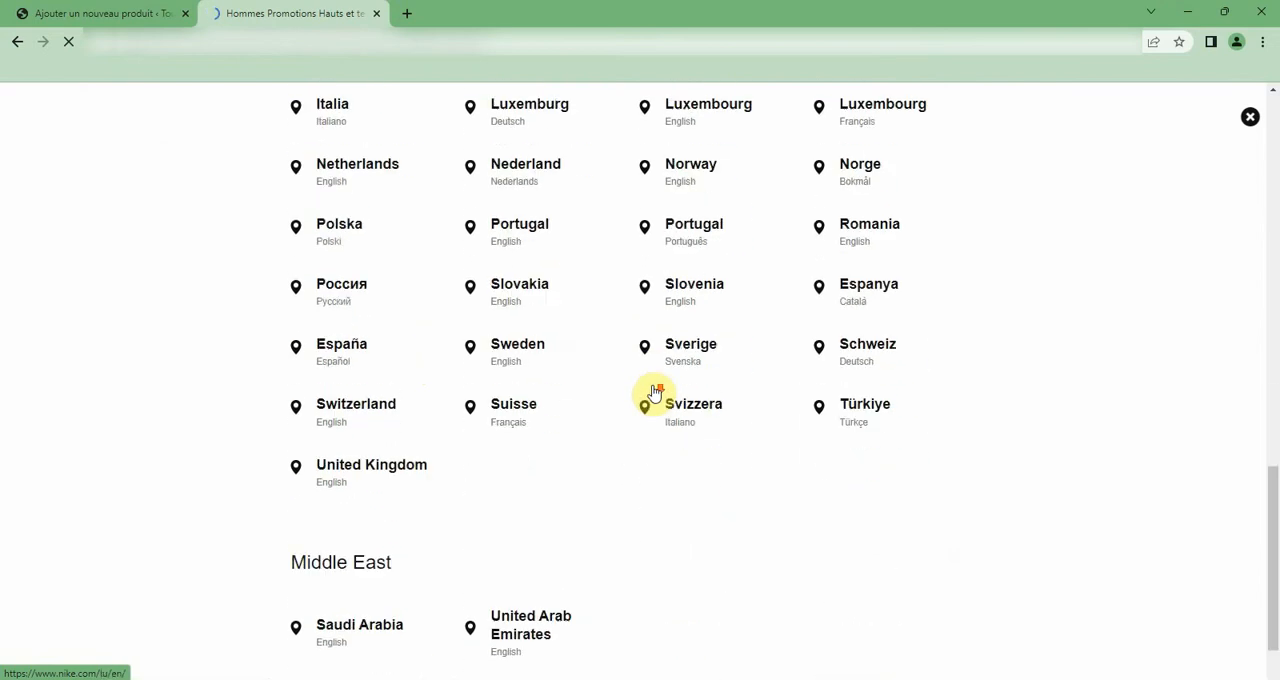
{"action": "scroll", "coordinate": [651, 394], "scroll_direction": "up", "scroll_amount": 12}
{"action": "left_click", "coordinate": [526, 322]}
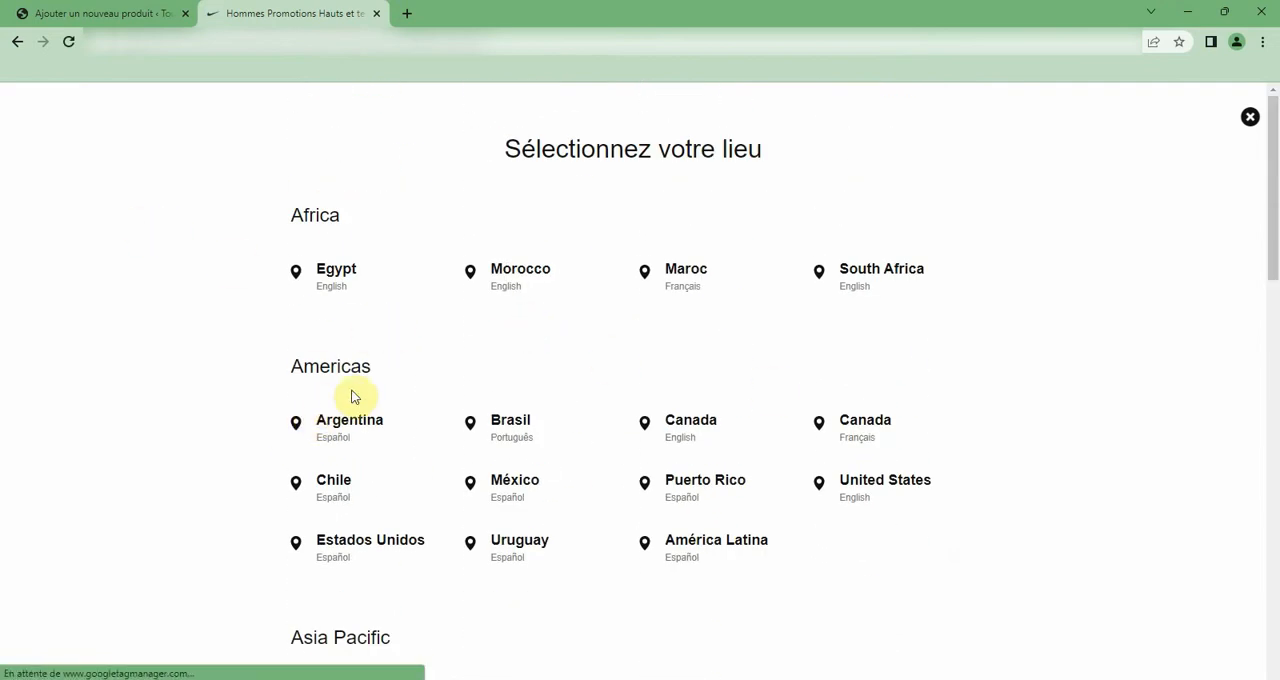
{"action": "scroll", "coordinate": [367, 395], "scroll_direction": "down", "scroll_amount": 4}
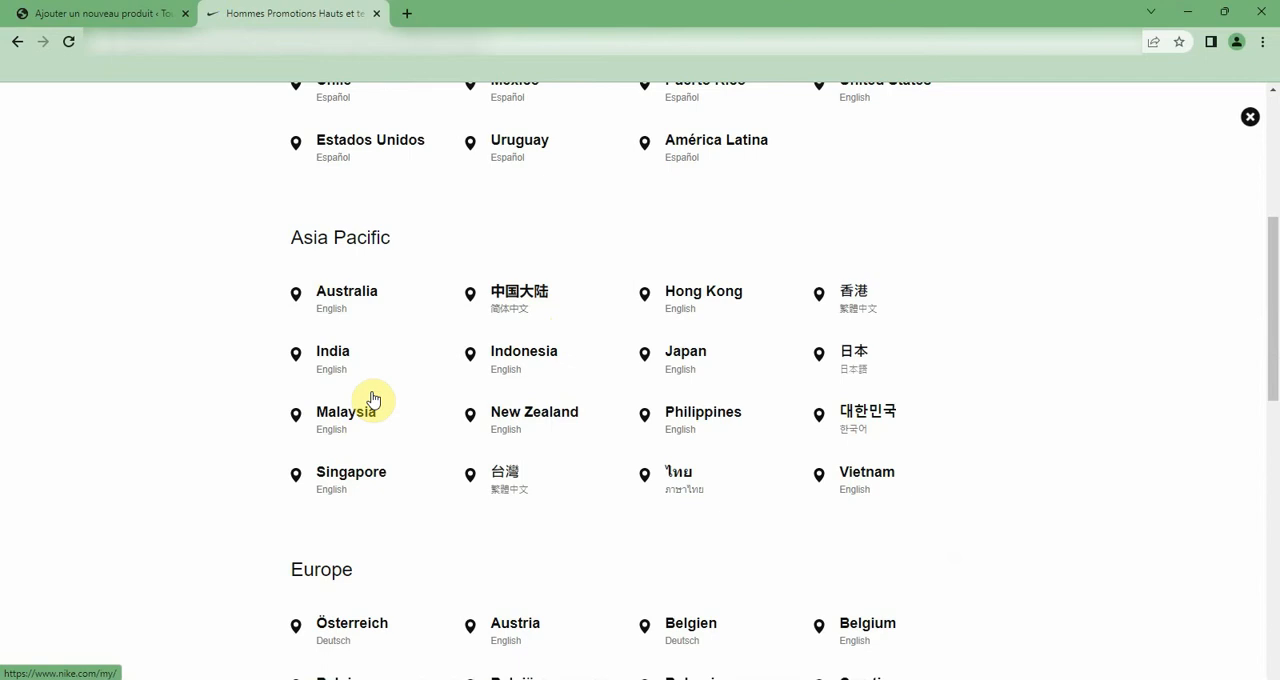
{"action": "scroll", "coordinate": [370, 397], "scroll_direction": "down", "scroll_amount": 2}
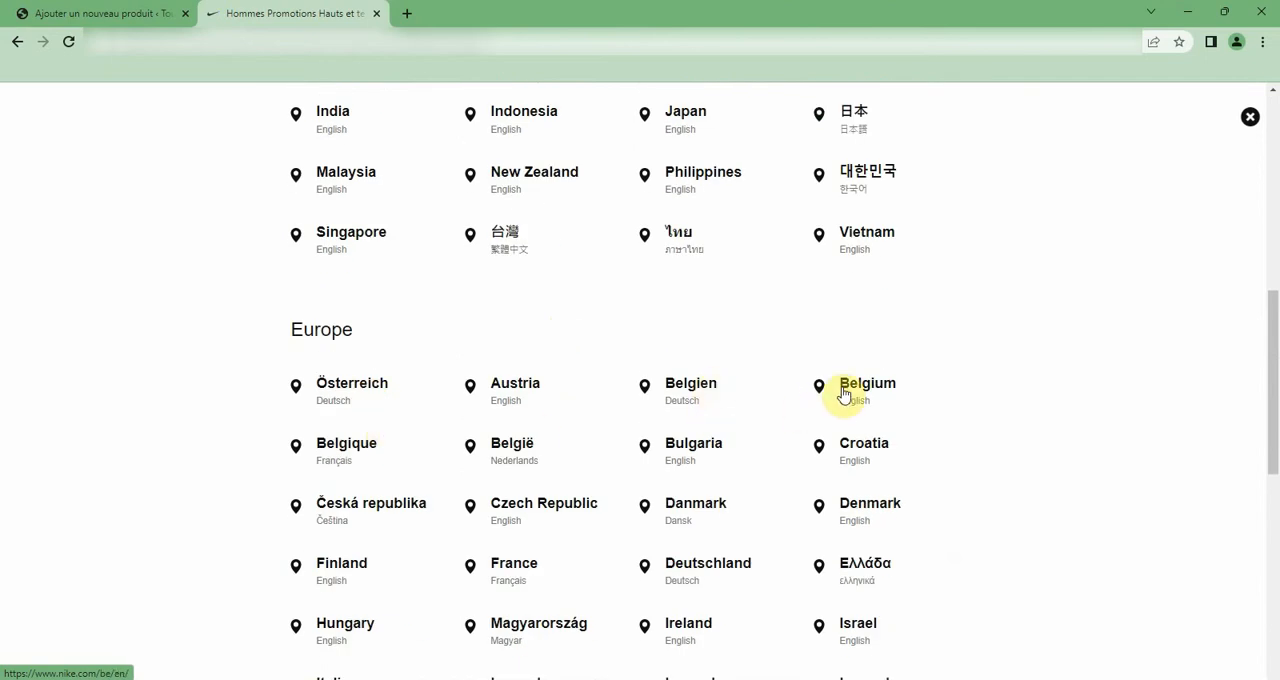
{"action": "left_click", "coordinate": [372, 453]}
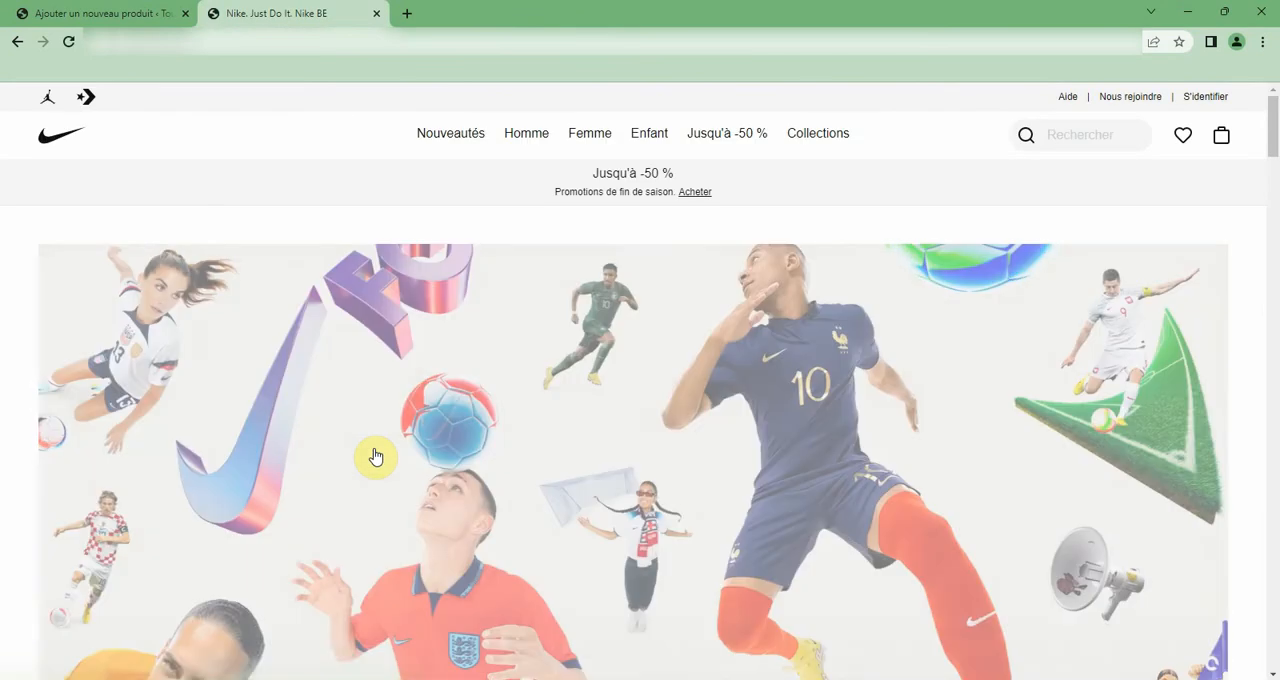
Open the Angleterre 2022/23 Match Domicile shirt's product page and find its article number.
{"action": "scroll", "coordinate": [376, 455], "scroll_direction": "down", "scroll_amount": 2}
{"action": "scroll", "coordinate": [374, 448], "scroll_direction": "down", "scroll_amount": 10}
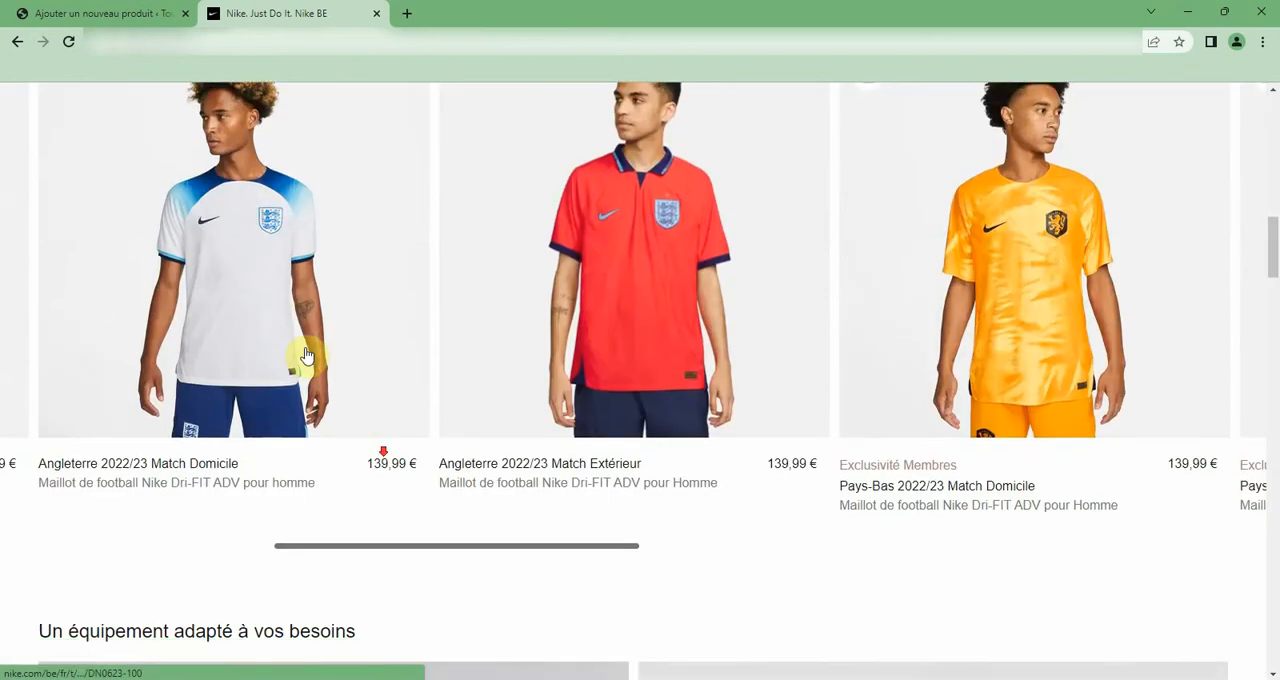
{"action": "left_click", "coordinate": [311, 343]}
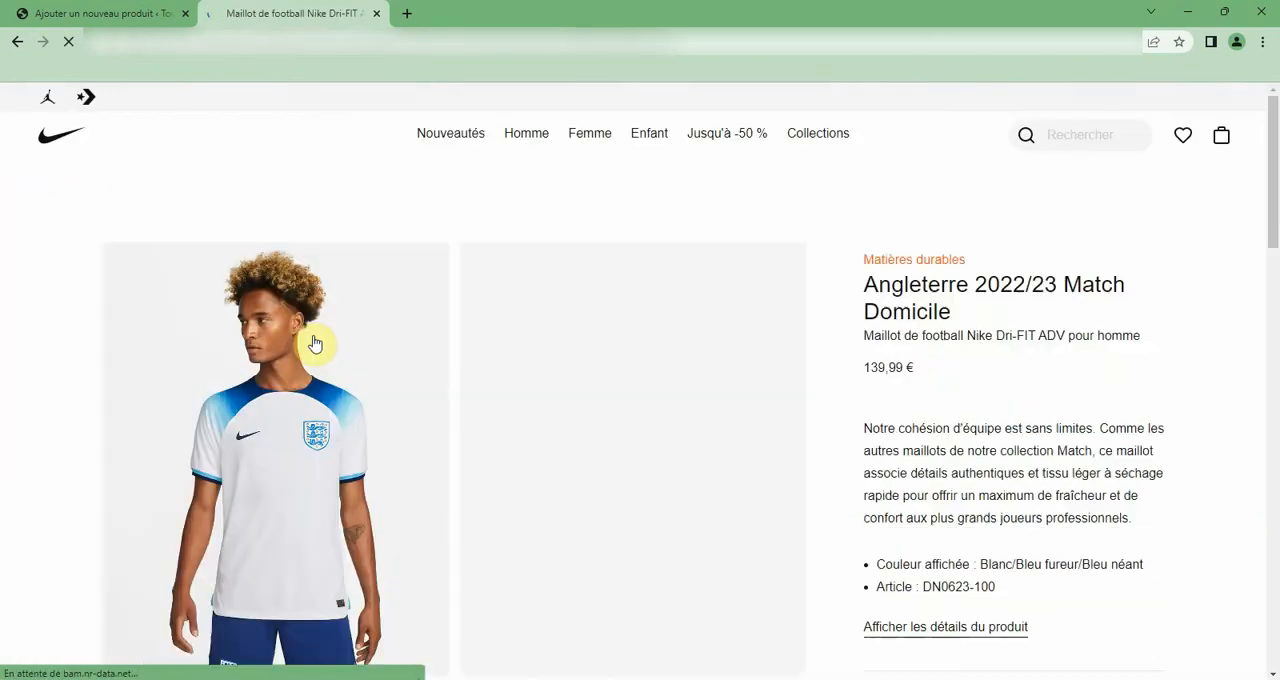
{"action": "scroll", "coordinate": [800, 335], "scroll_direction": "down", "scroll_amount": 1}
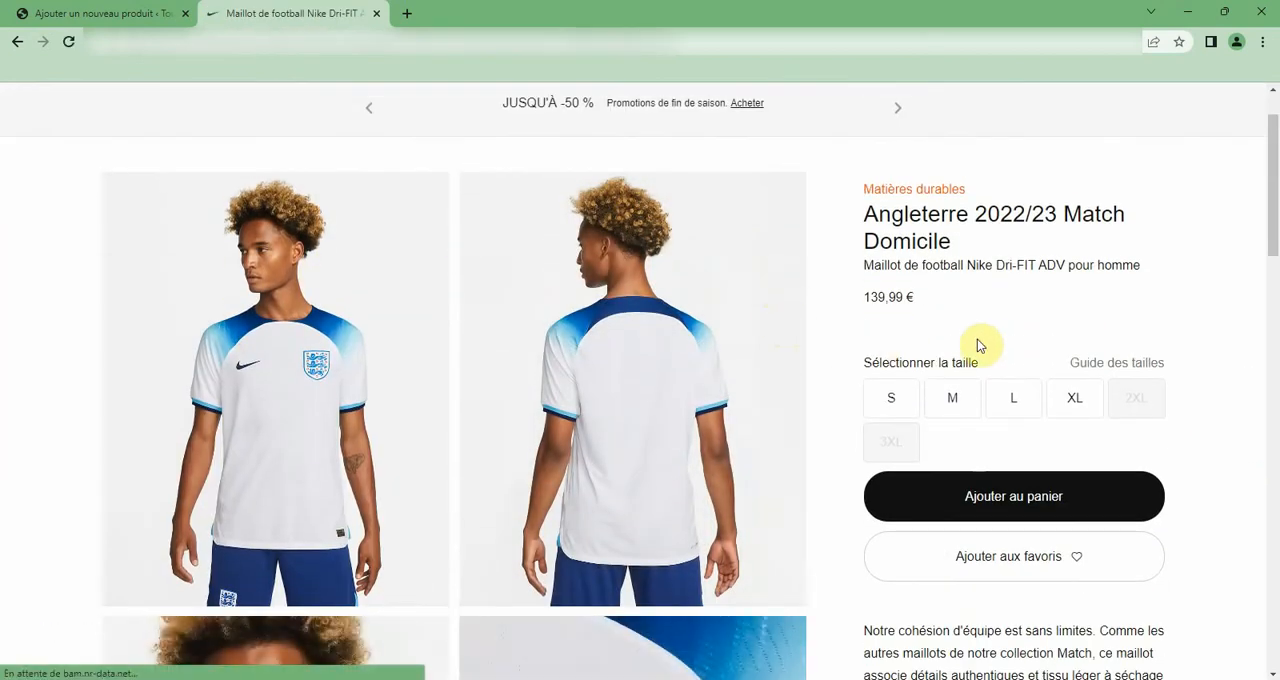
{"action": "scroll", "coordinate": [990, 343], "scroll_direction": "down", "scroll_amount": 4}
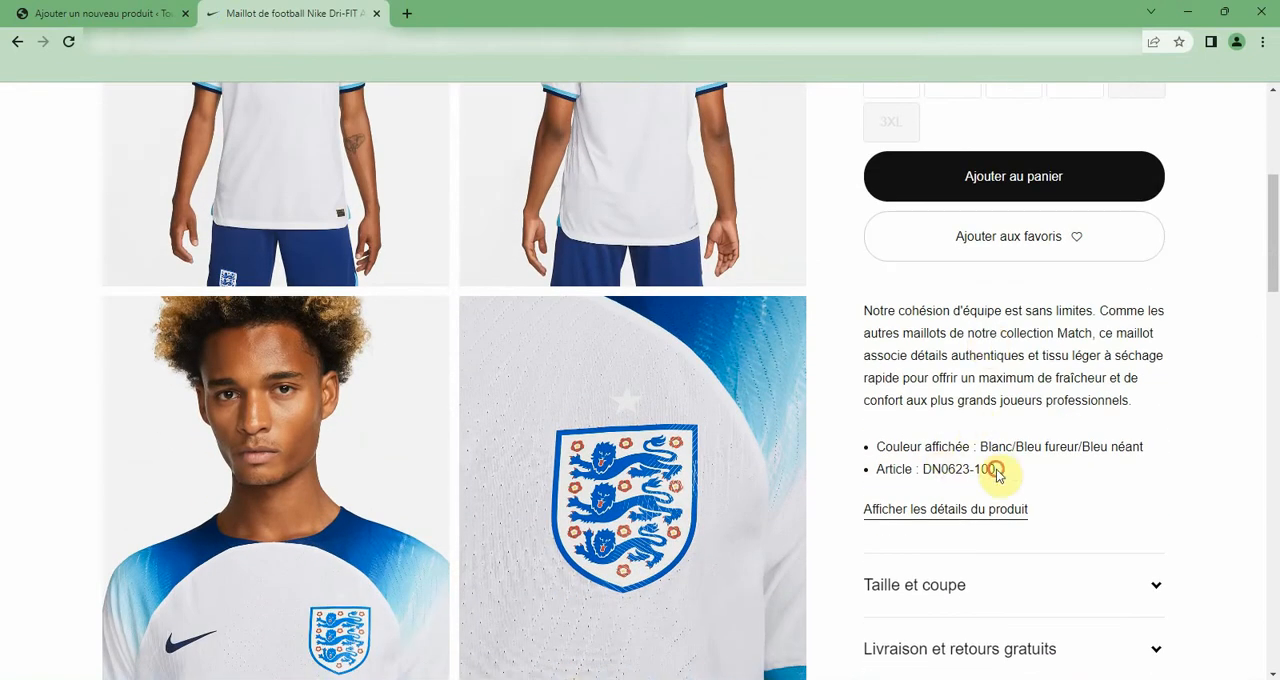
Copy the shirt's article number DN0623-100 into the UGS field of the new WooCommerce product.
{"action": "left_click_drag", "start_coordinate": [996, 470], "coordinate": [922, 470]}
{"action": "right_click", "coordinate": [940, 472]}
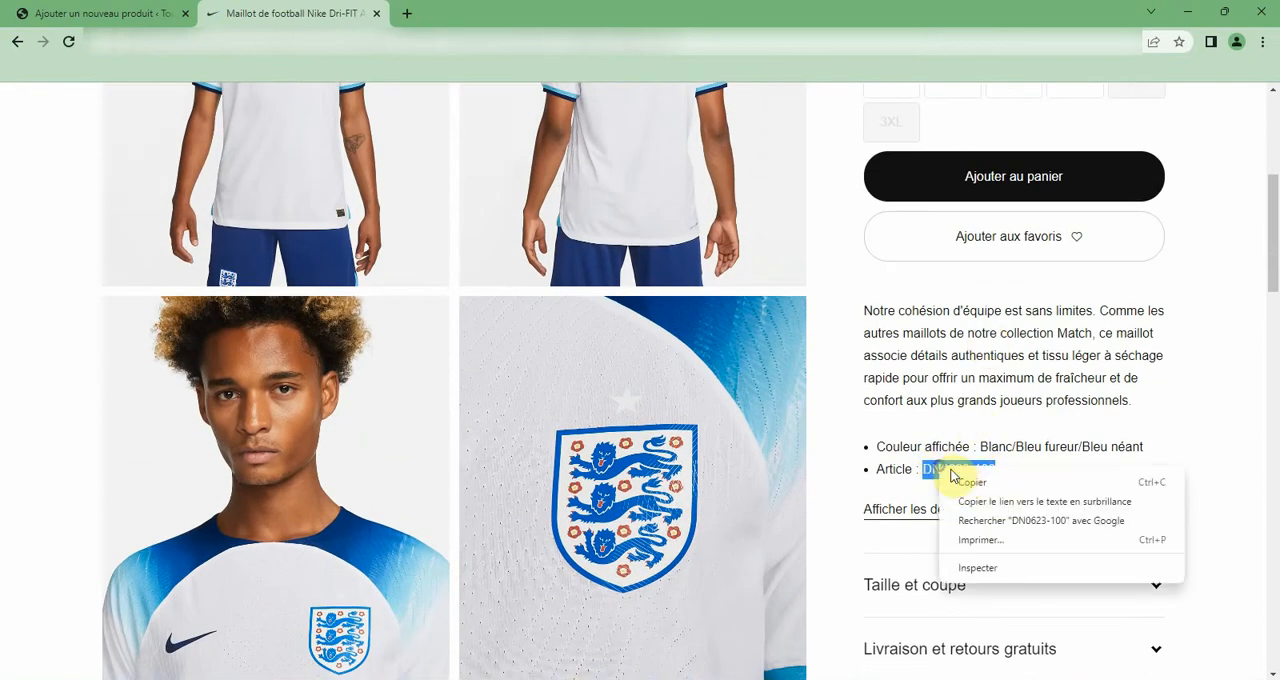
{"action": "left_click", "coordinate": [967, 484]}
{"action": "left_click", "coordinate": [90, 13]}
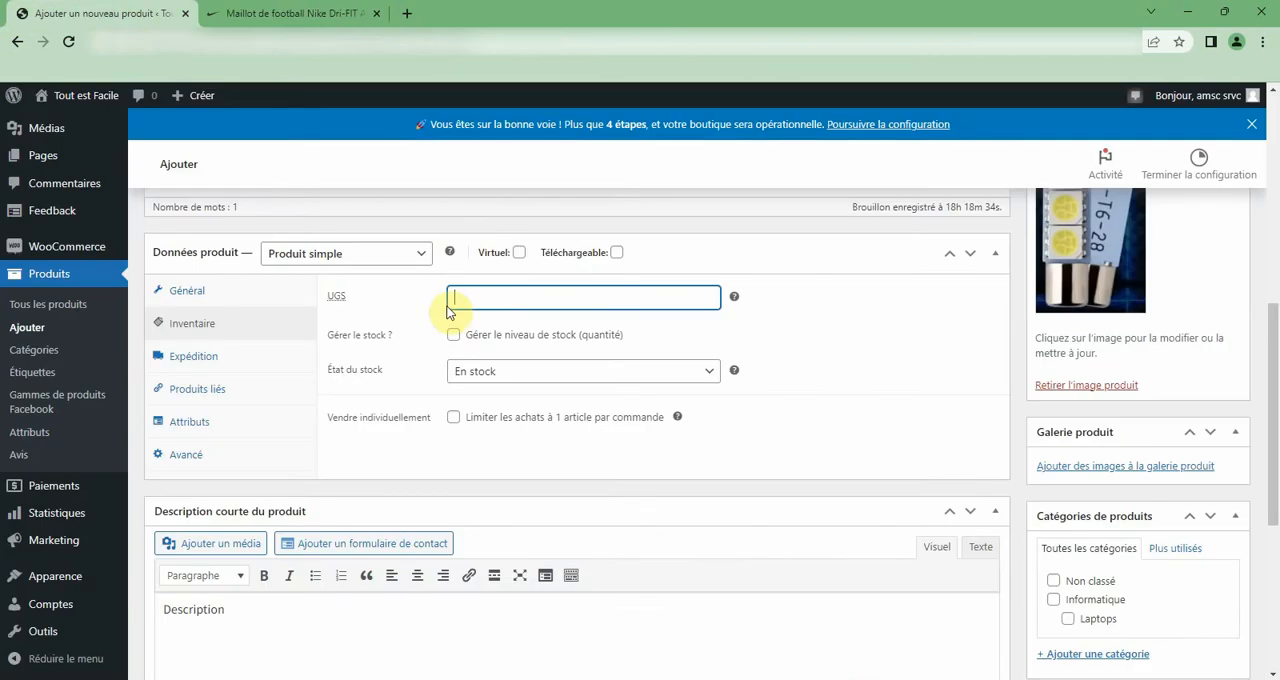
{"action": "right_click", "coordinate": [511, 309]}
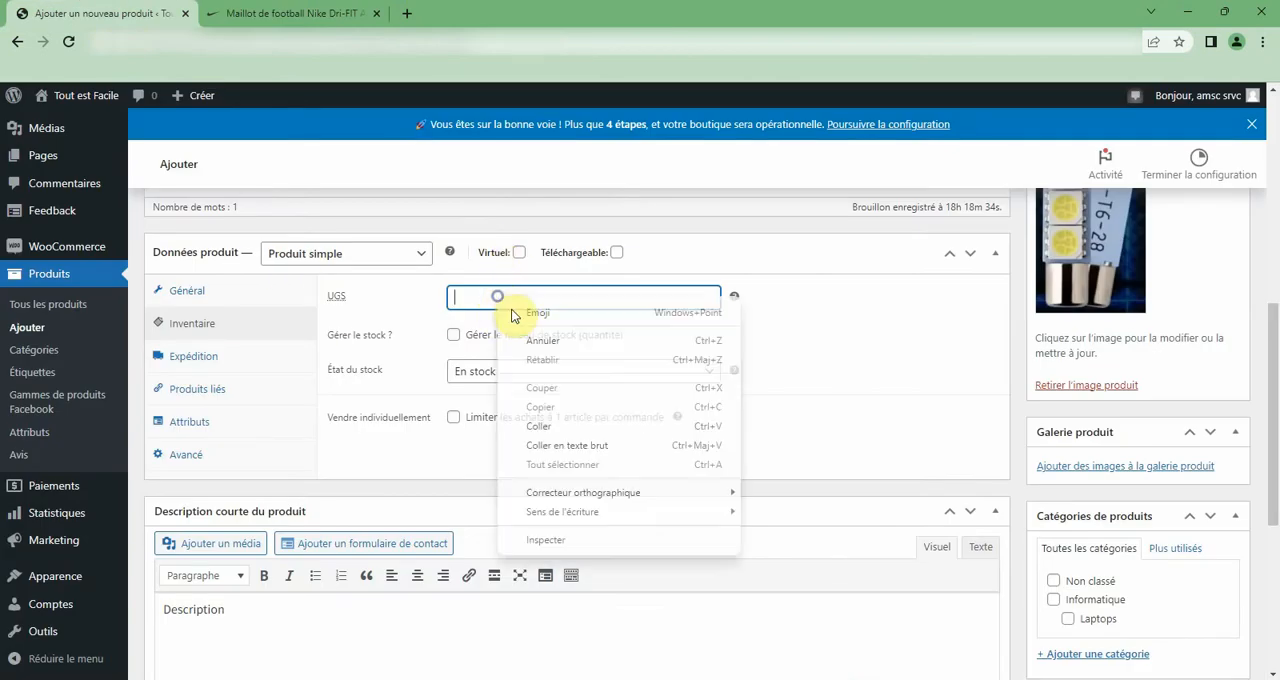
{"action": "left_click", "coordinate": [544, 426]}
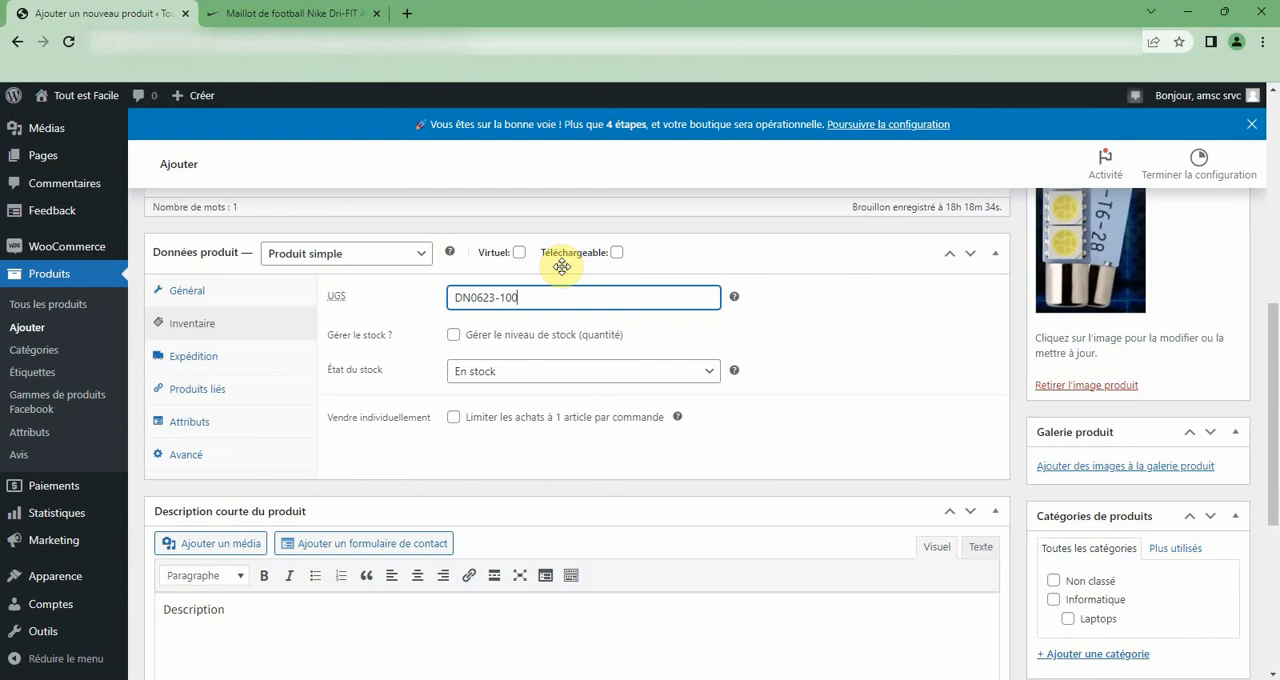
Replace the product's UGS with 10104545.
{"action": "key", "text": "BackSpace"}
{"action": "key", "text": "BackSpace"}
{"action": "key", "text": "BackSpace"}
{"action": "key", "text": "BackSpace"}
{"action": "key", "text": "BackSpace"}
{"action": "key", "text": "BackSpace"}
{"action": "key", "text": "BackSpace"}
{"action": "key", "text": "BackSpace"}
{"action": "key", "text": "BackSpace"}
{"action": "key", "text": "BackSpace"}
{"action": "type", "text": "10104545"}
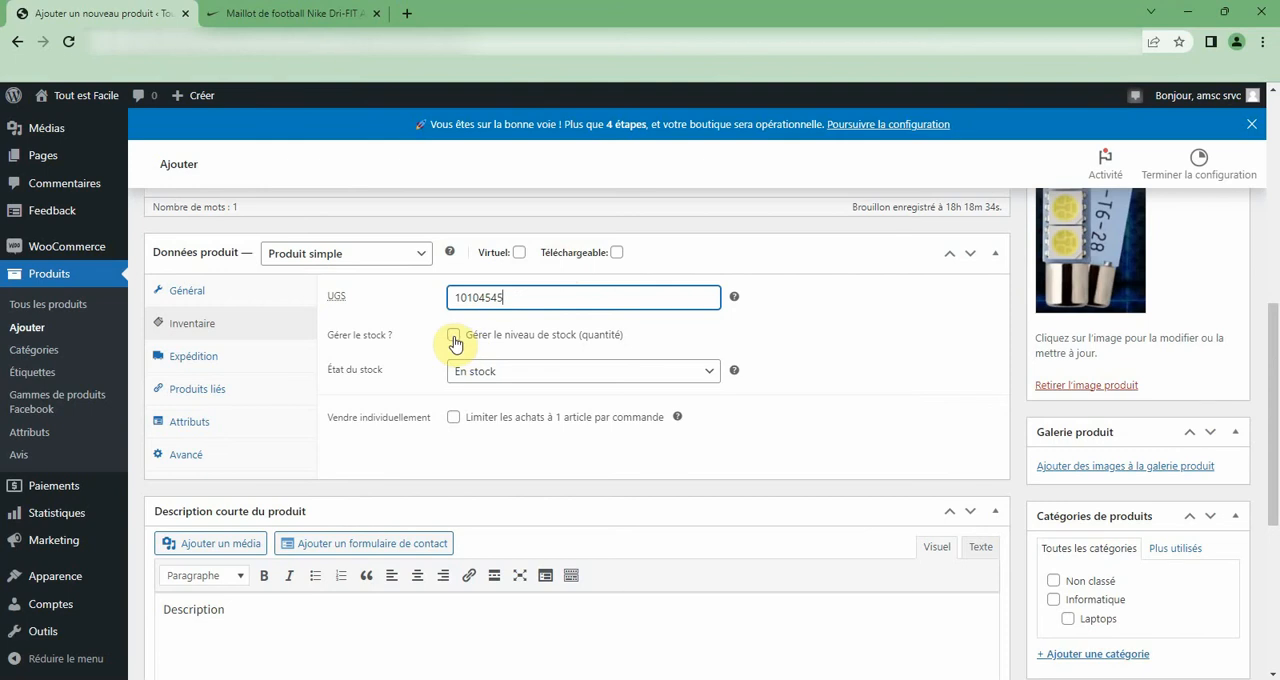
Enable stock quantity management for the product with 10 in stock and backorders set to Ne pas autoriser.
{"action": "left_click", "coordinate": [454, 337]}
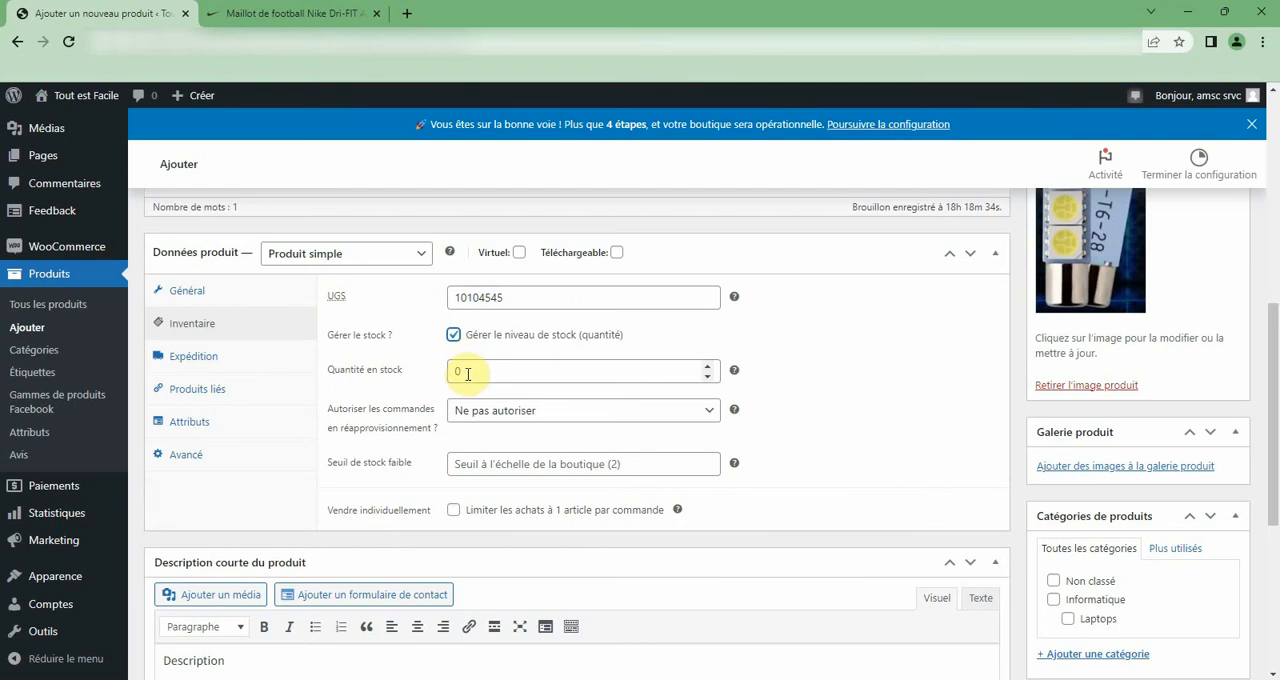
{"action": "double_click", "coordinate": [455, 370]}
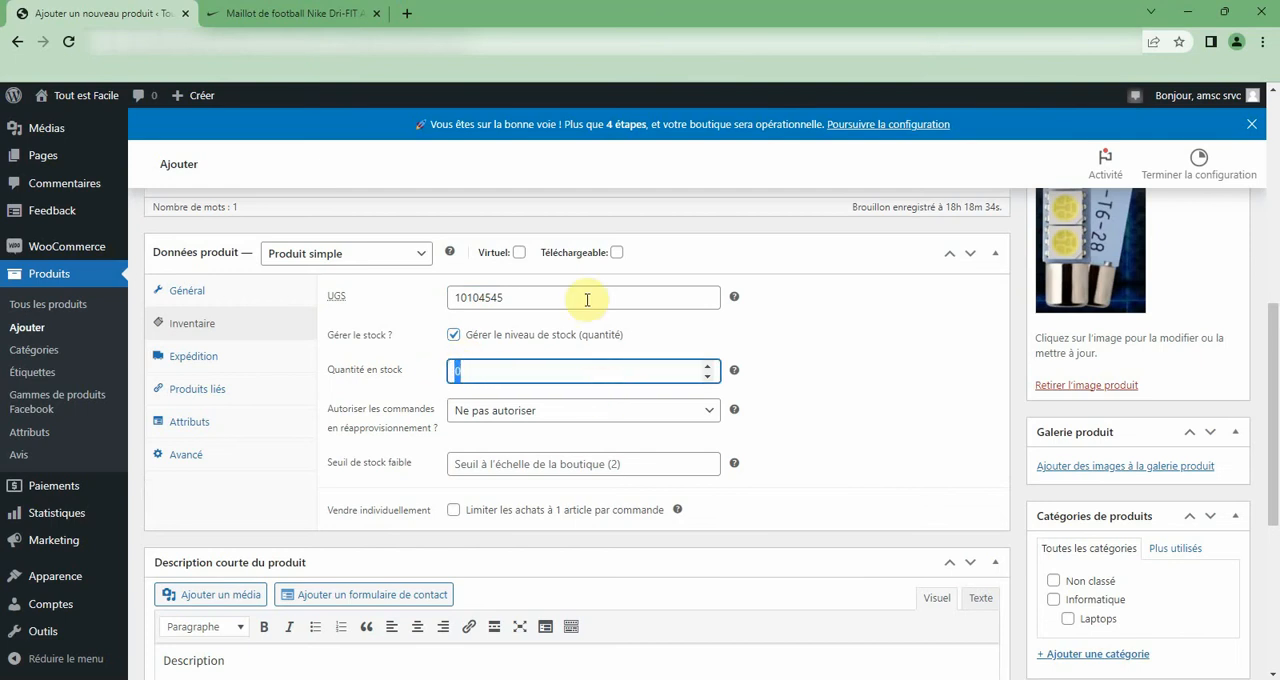
{"action": "type", "text": "10"}
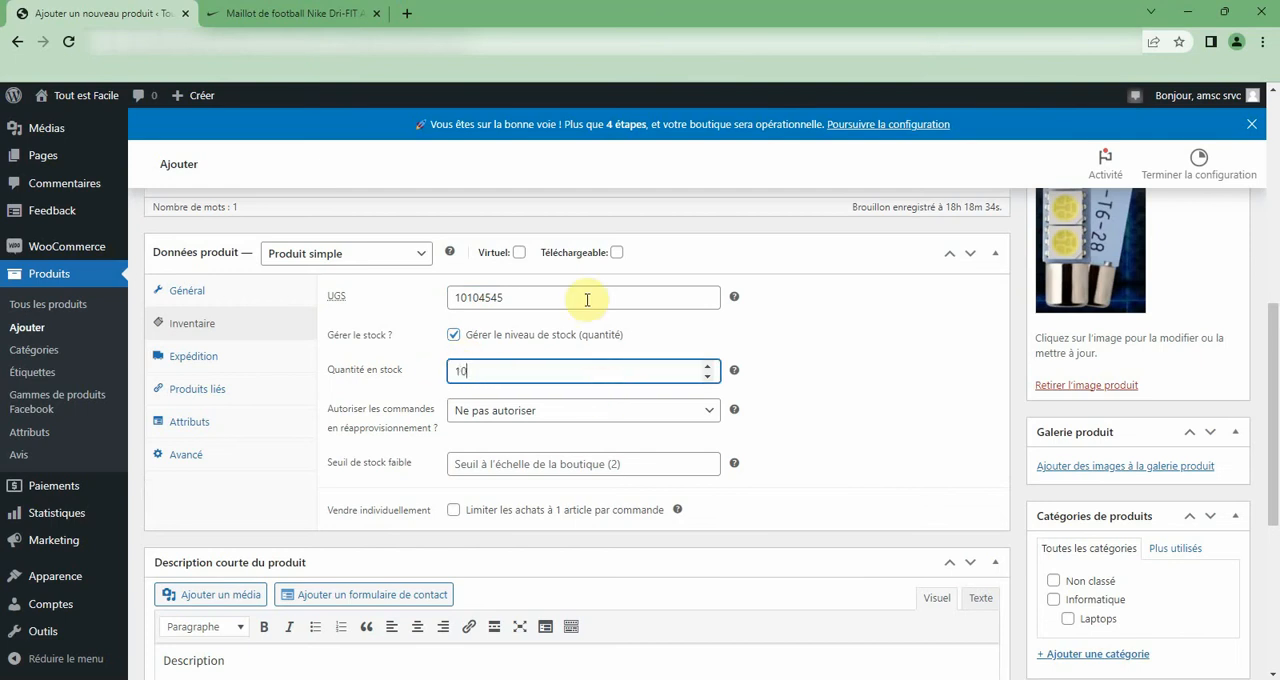
{"action": "left_click", "coordinate": [535, 418]}
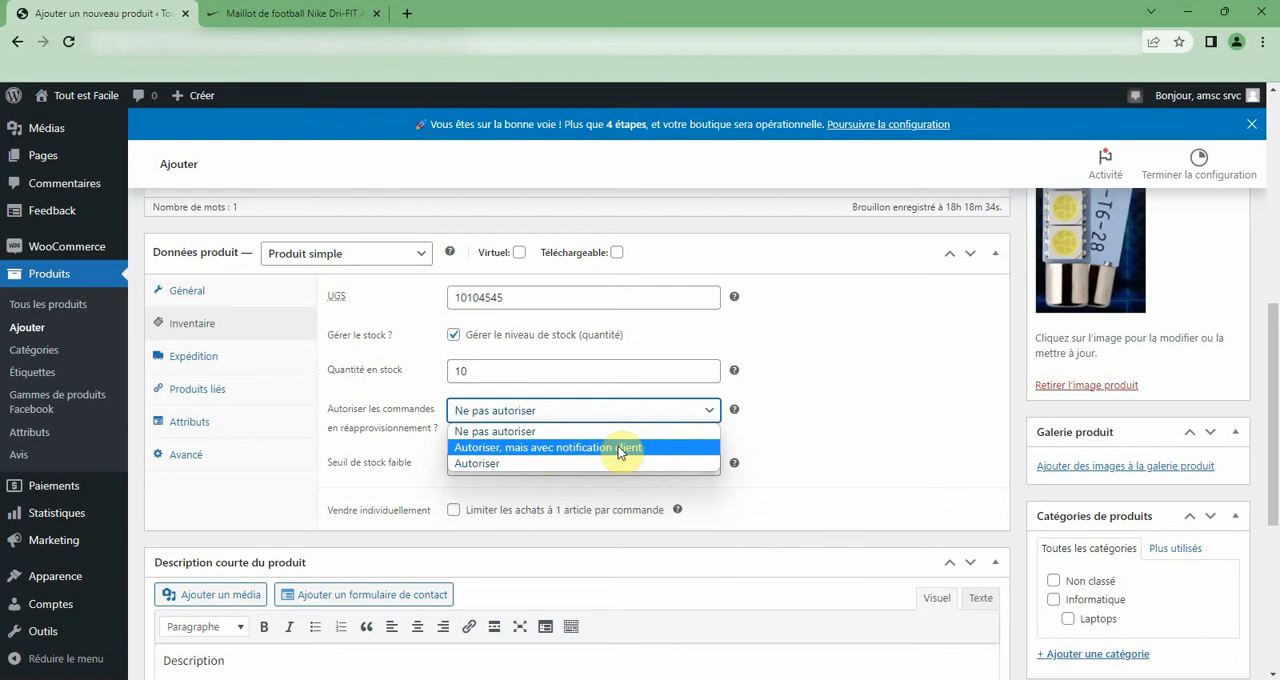
{"action": "left_click", "coordinate": [567, 433]}
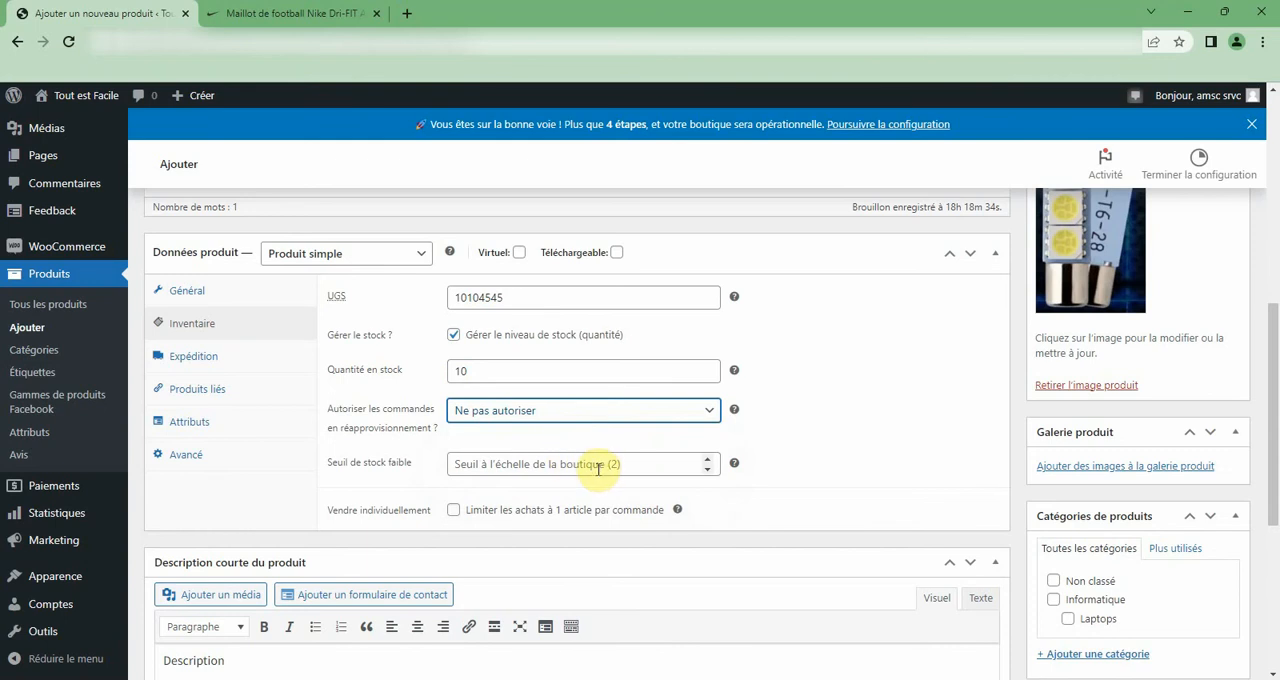
Set the product's low stock threshold (Seuil de stock faible) to 2.
{"action": "left_click", "coordinate": [630, 466]}
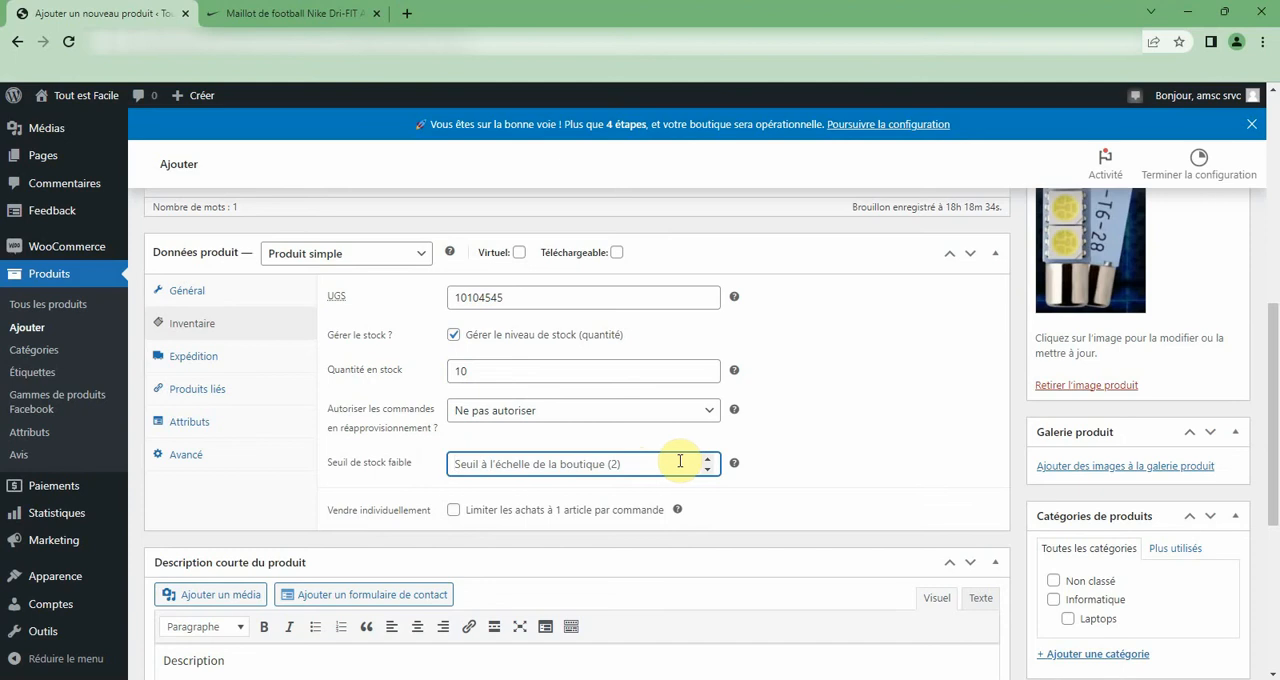
{"action": "type", "text": "2"}
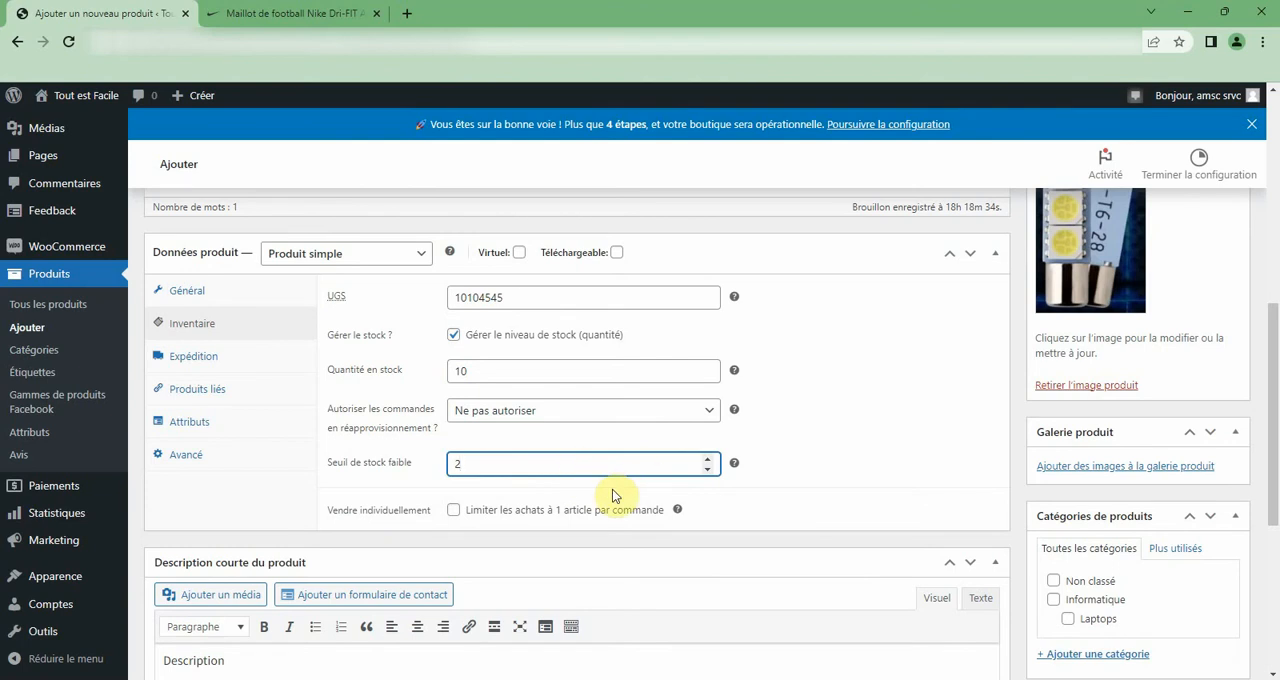
{"action": "left_click", "coordinate": [454, 515]}
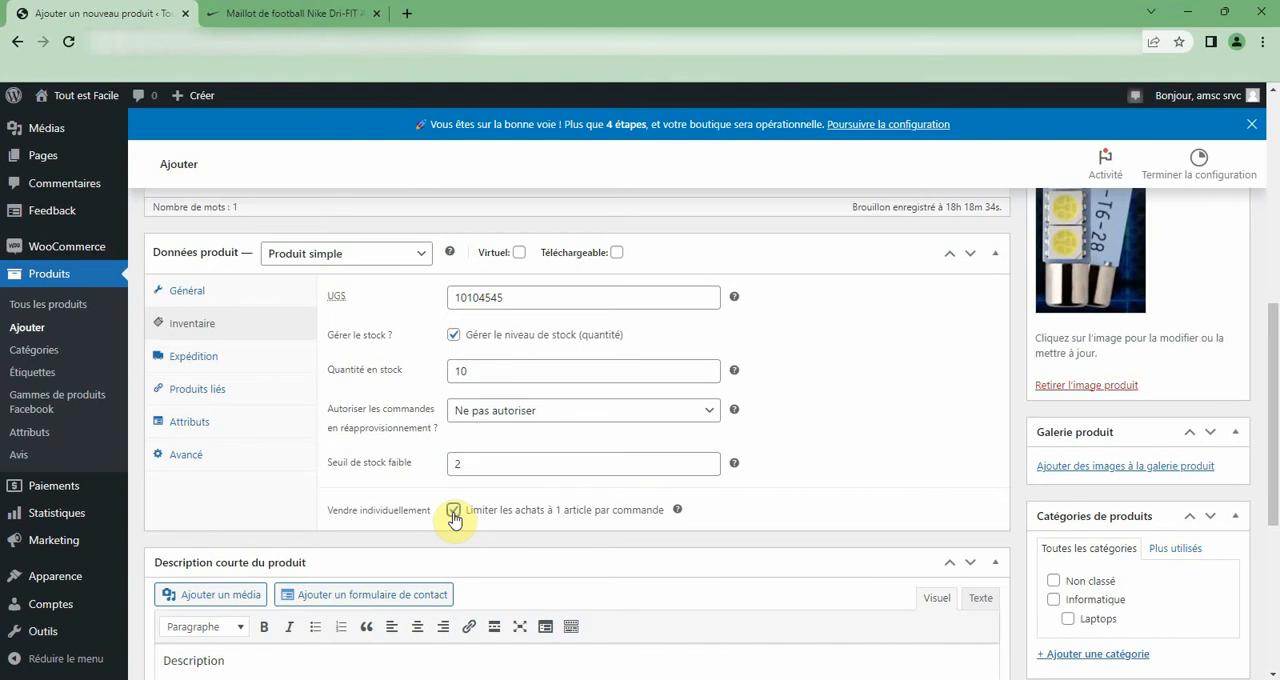
{"action": "left_click", "coordinate": [454, 515]}
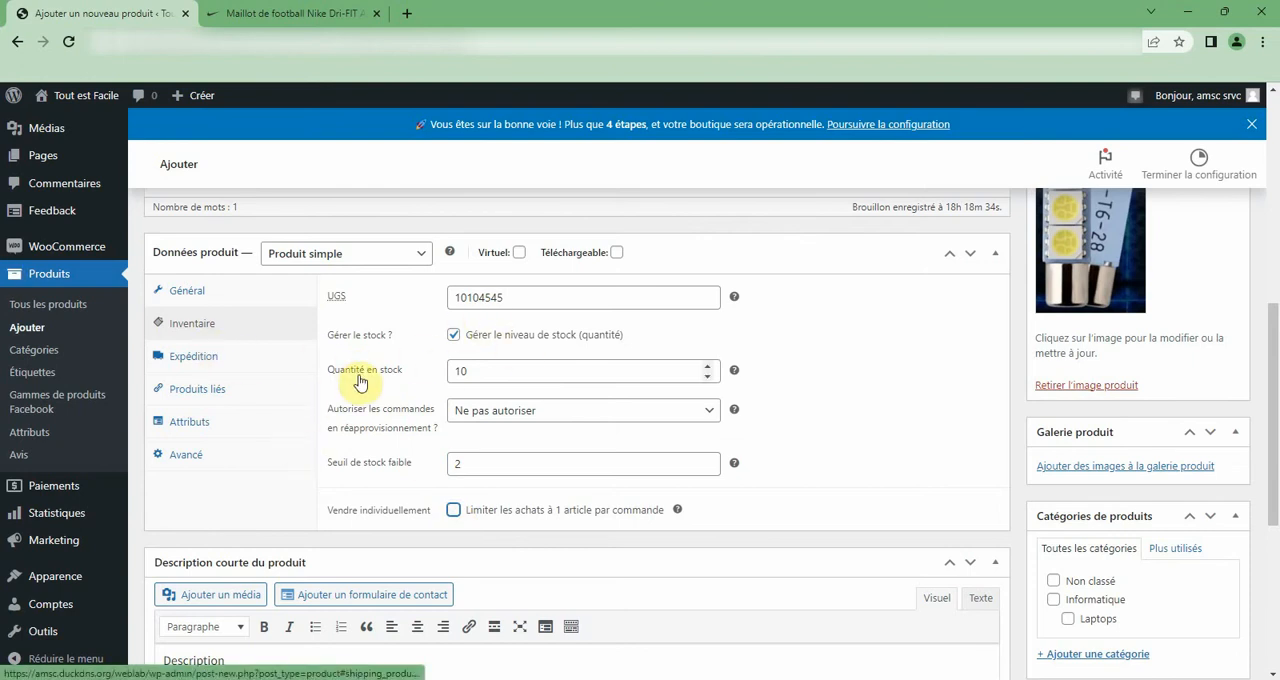
Review the product's shipping, linked products and attribute settings.
{"action": "left_click", "coordinate": [195, 358]}
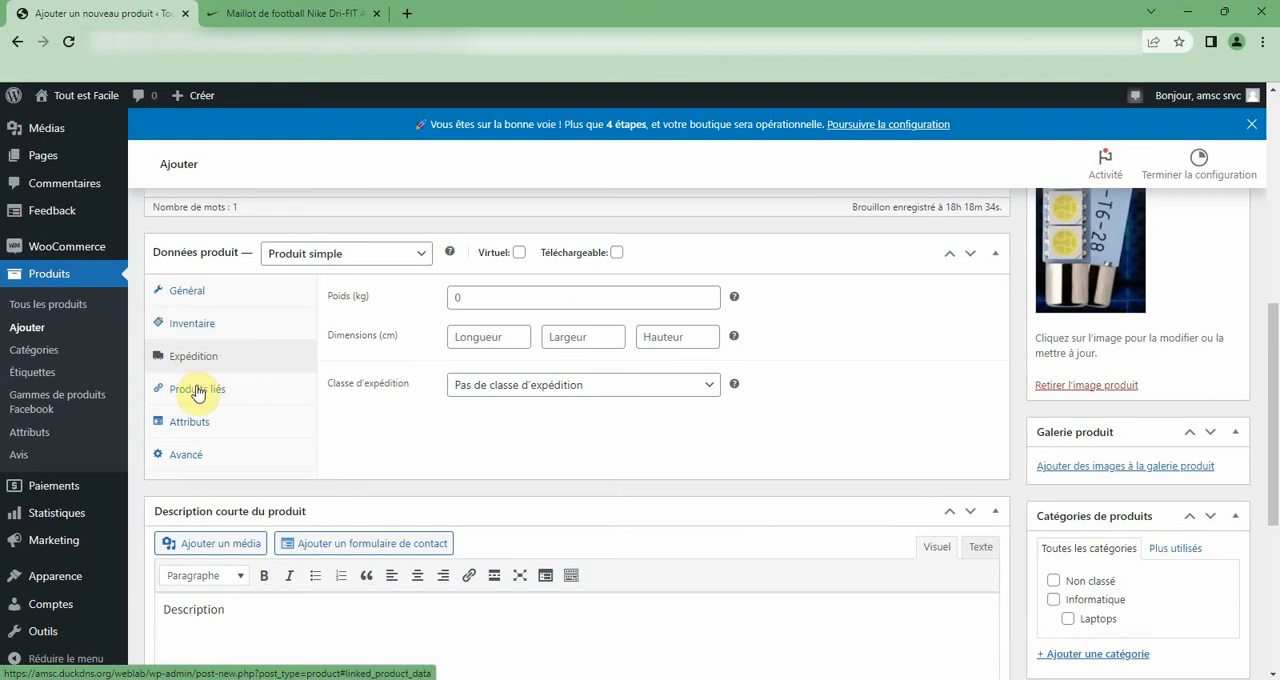
{"action": "left_click", "coordinate": [484, 298]}
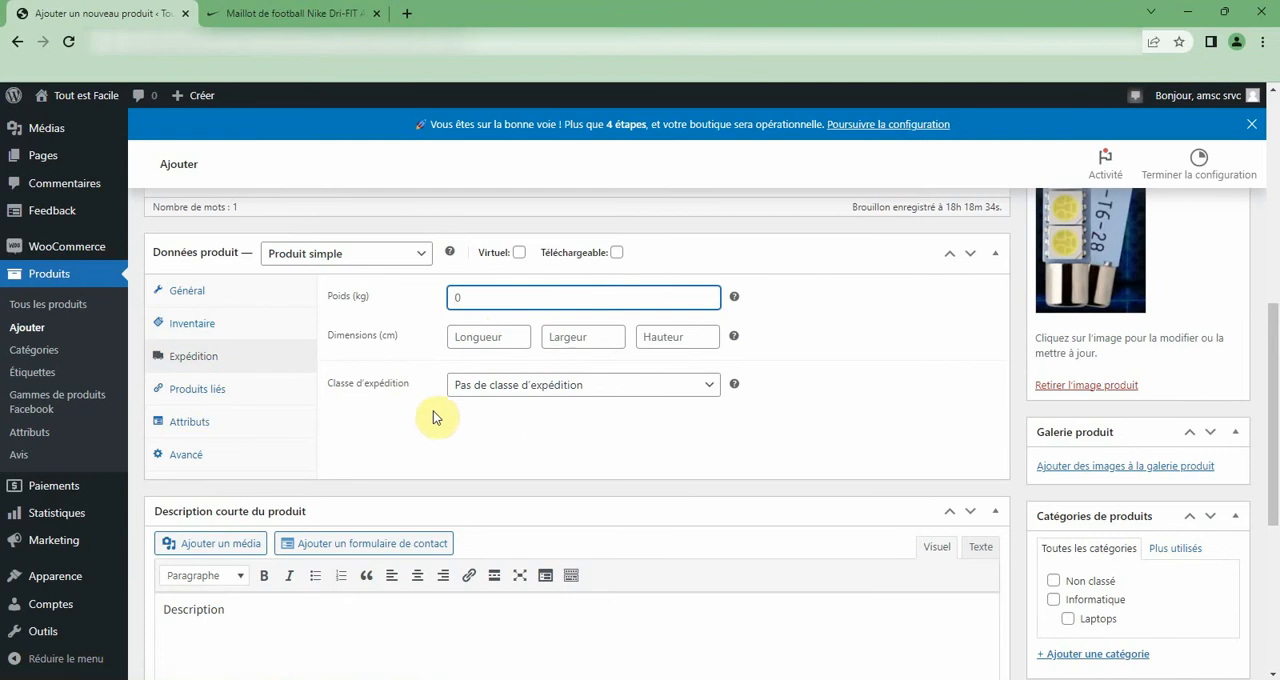
{"action": "left_click", "coordinate": [200, 390]}
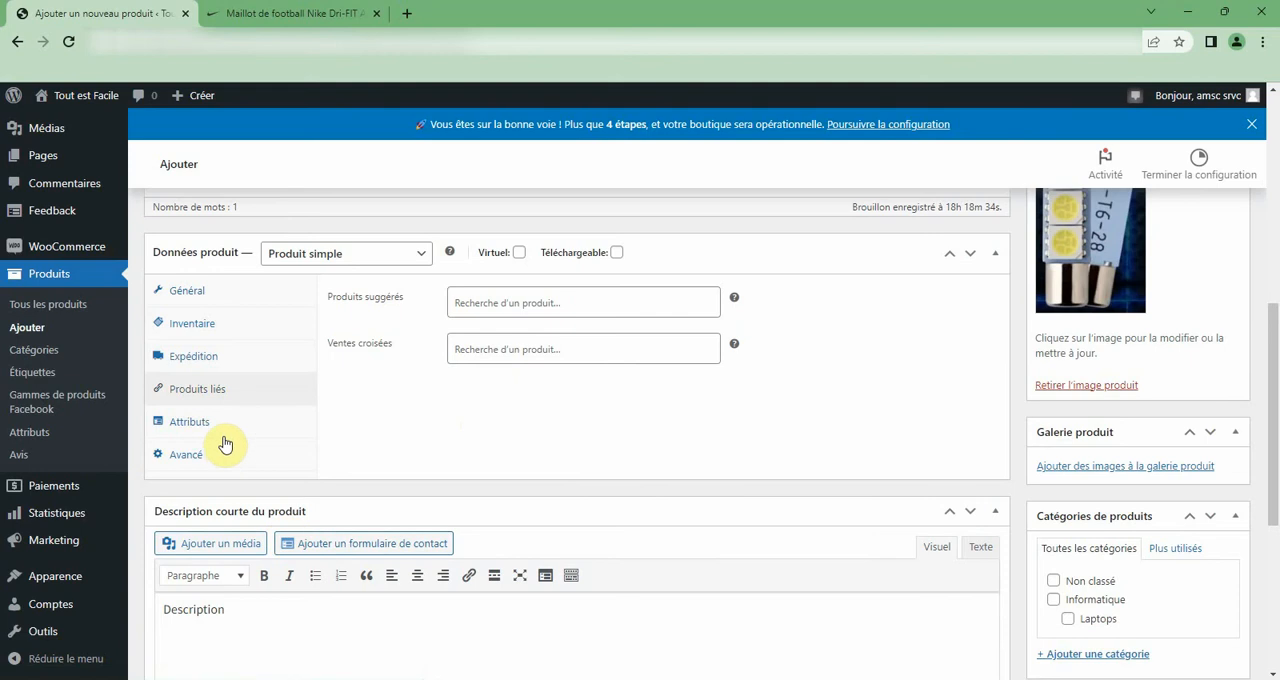
{"action": "left_click", "coordinate": [188, 426]}
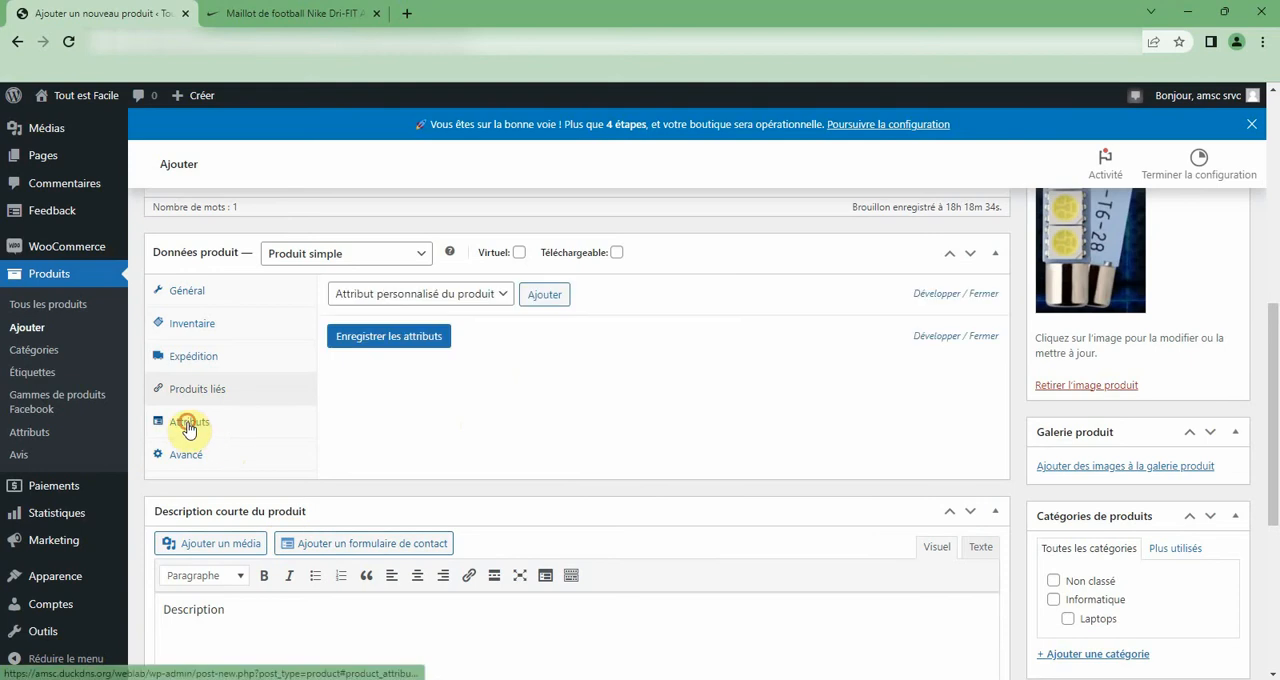
{"action": "left_click", "coordinate": [499, 298]}
{"action": "left_click", "coordinate": [499, 299]}
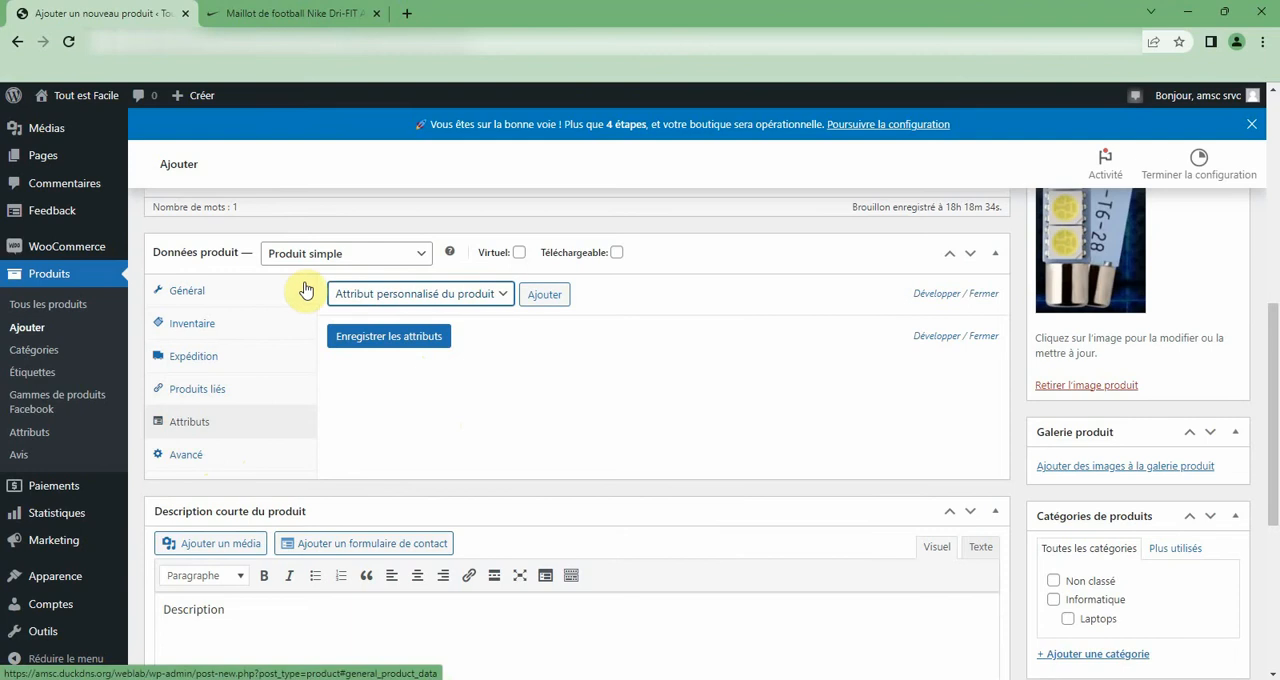
Enter the order note "Merci pour votre commande" in the product's advanced settings.
{"action": "left_click", "coordinate": [183, 461]}
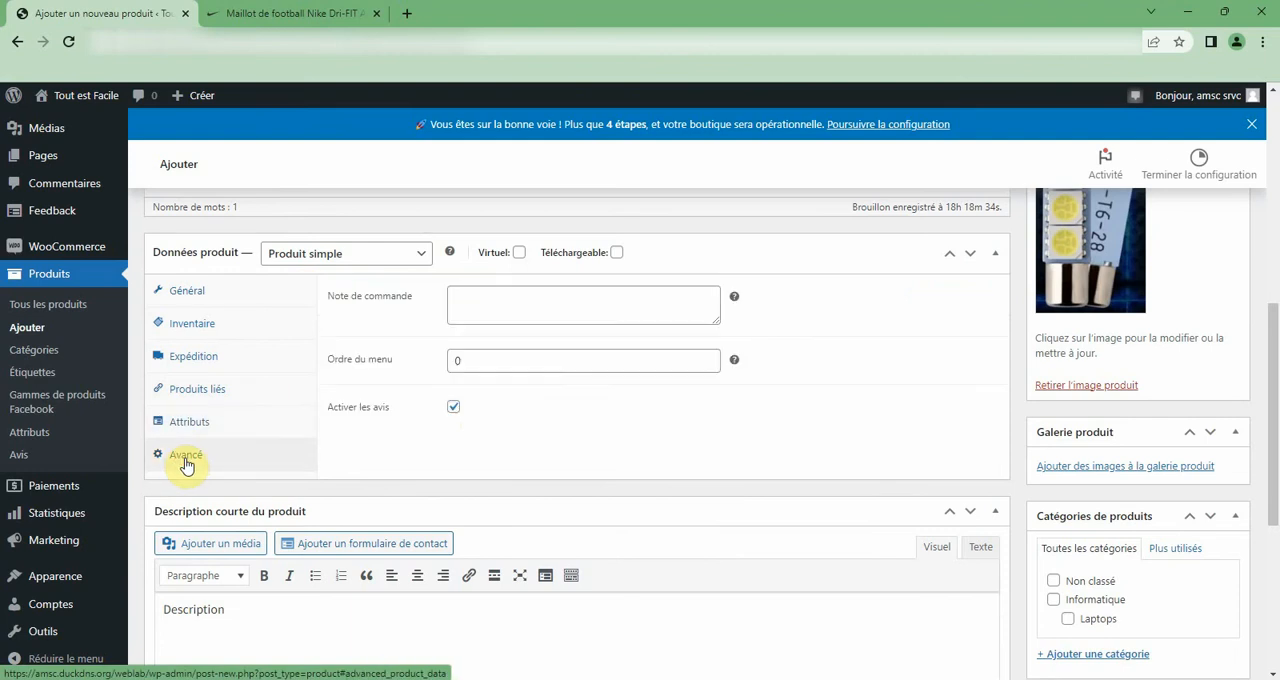
{"action": "left_click", "coordinate": [502, 307]}
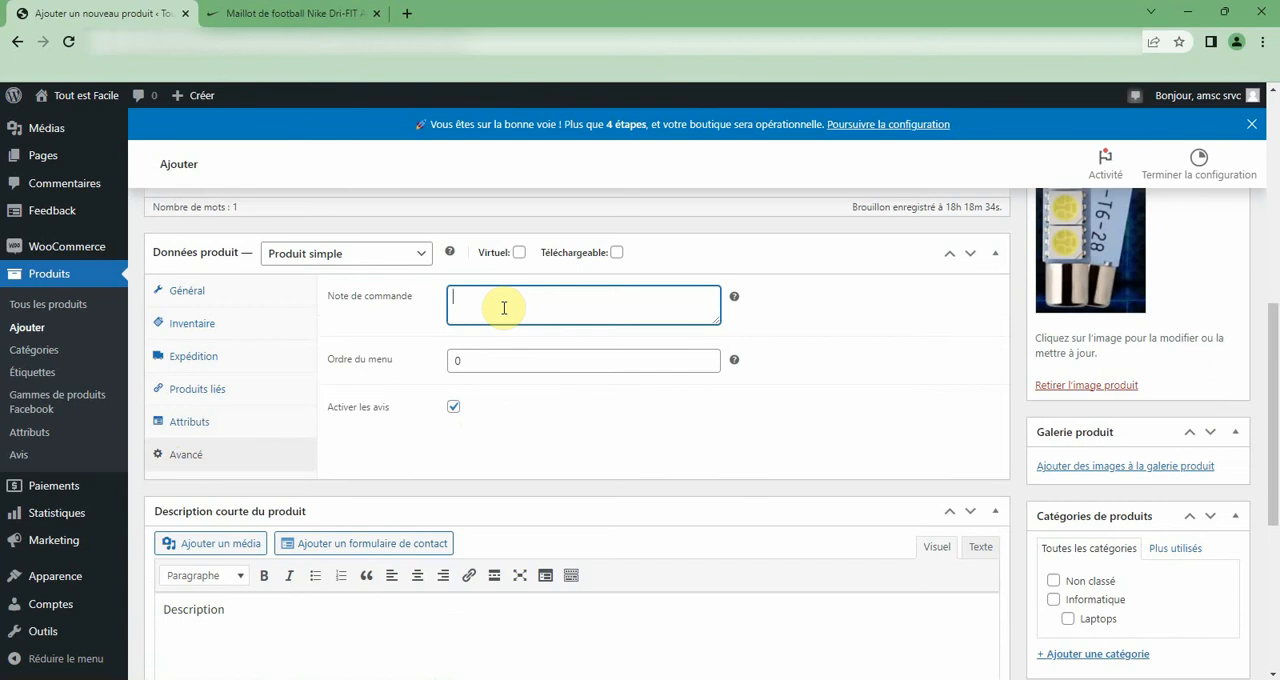
{"action": "type", "text": "Mr"}
{"action": "type", "text": "er"}
{"action": "type", "text": "ci "}
{"action": "type", "text": "pour"}
{"action": "type", "text": " votre "}
{"action": "type", "text": "commande"}
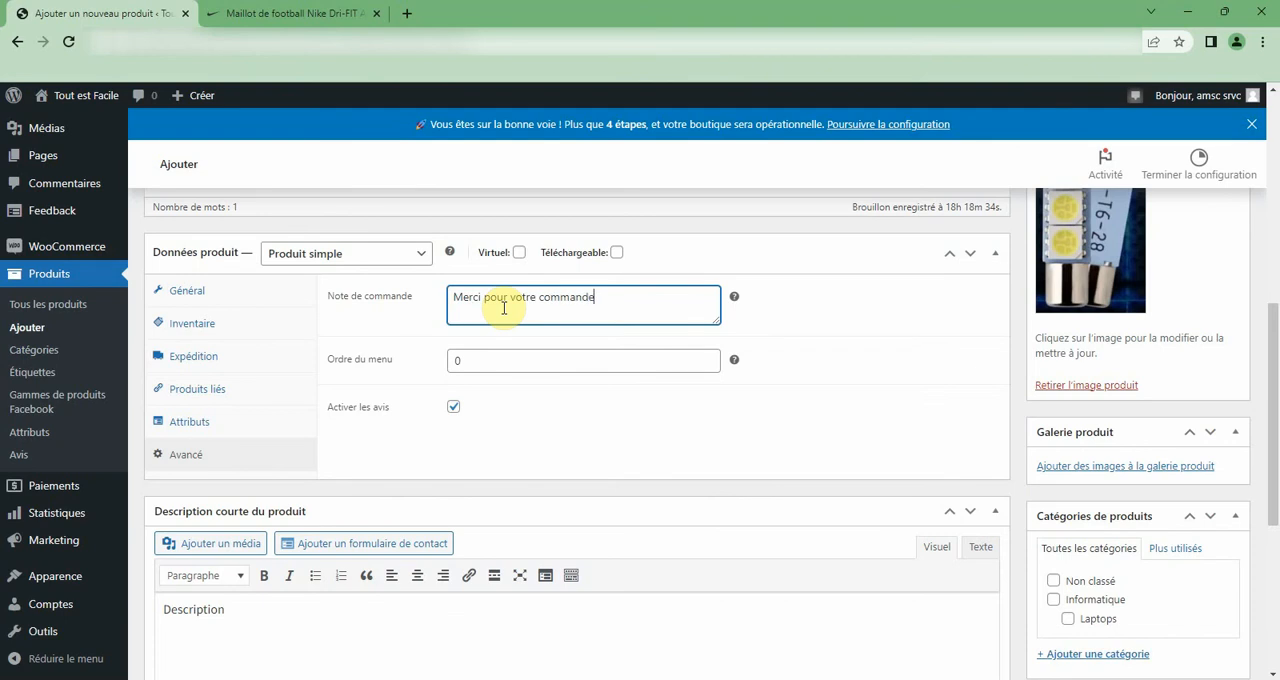
{"action": "left_click", "coordinate": [479, 363]}
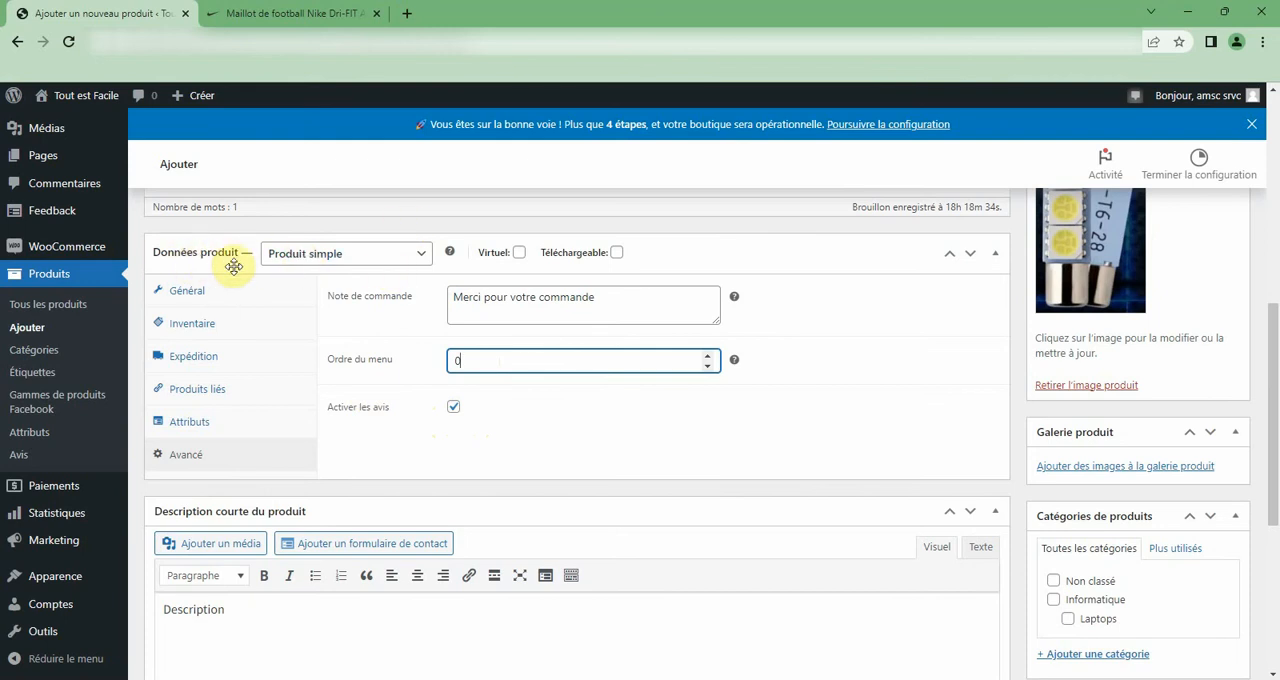
Examine the available product types and the product's publishing, image, gallery and category settings.
{"action": "left_click", "coordinate": [368, 253]}
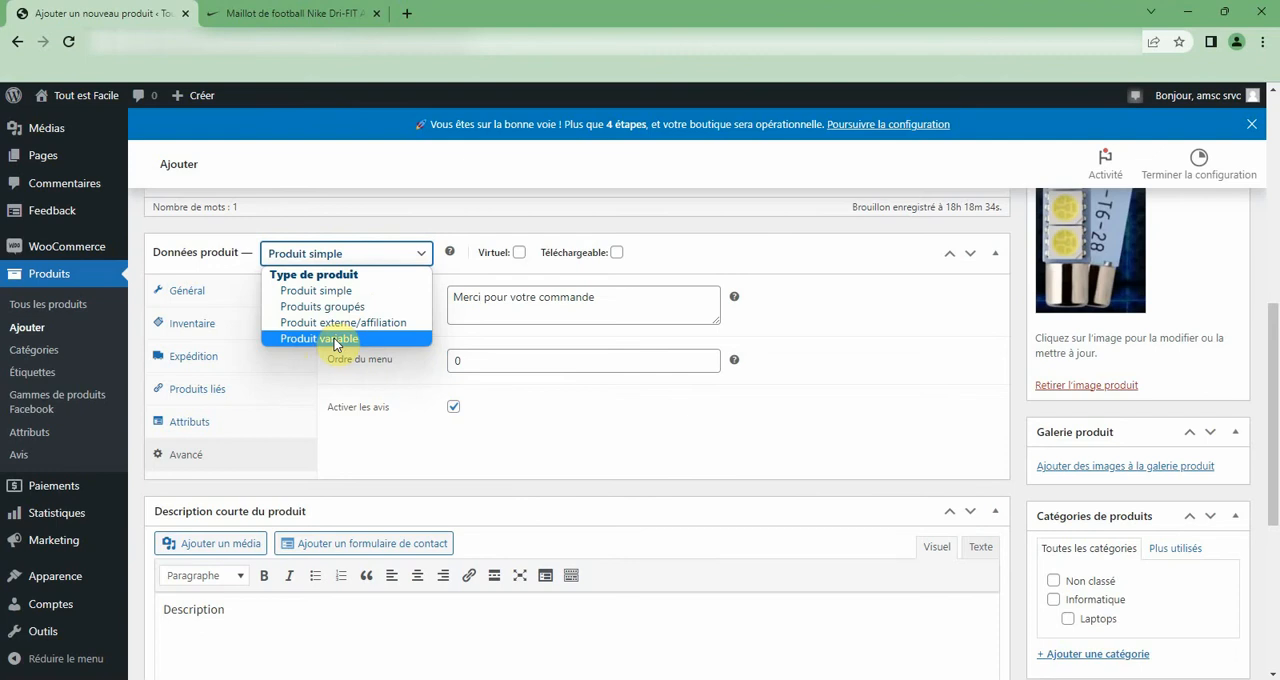
{"action": "left_click", "coordinate": [368, 255]}
{"action": "scroll", "coordinate": [870, 325], "scroll_direction": "up", "scroll_amount": 5}
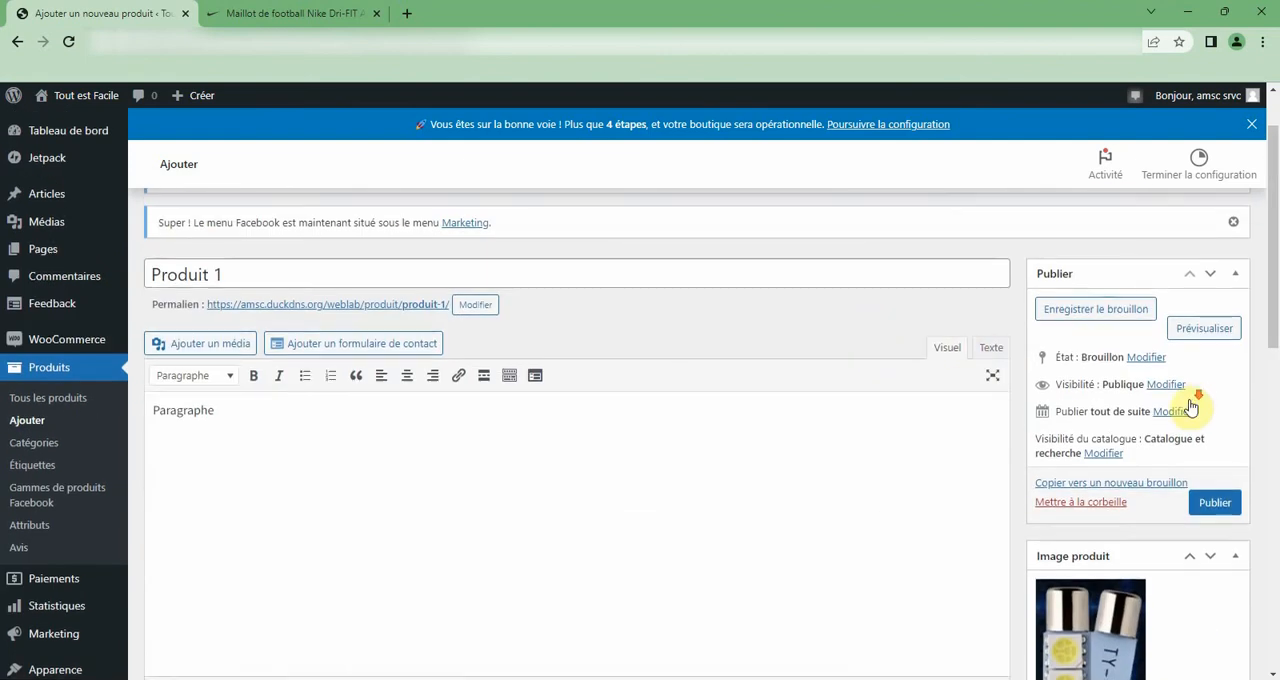
{"action": "scroll", "coordinate": [1190, 402], "scroll_direction": "down", "scroll_amount": 2}
{"action": "scroll", "coordinate": [1190, 405], "scroll_direction": "down", "scroll_amount": 2}
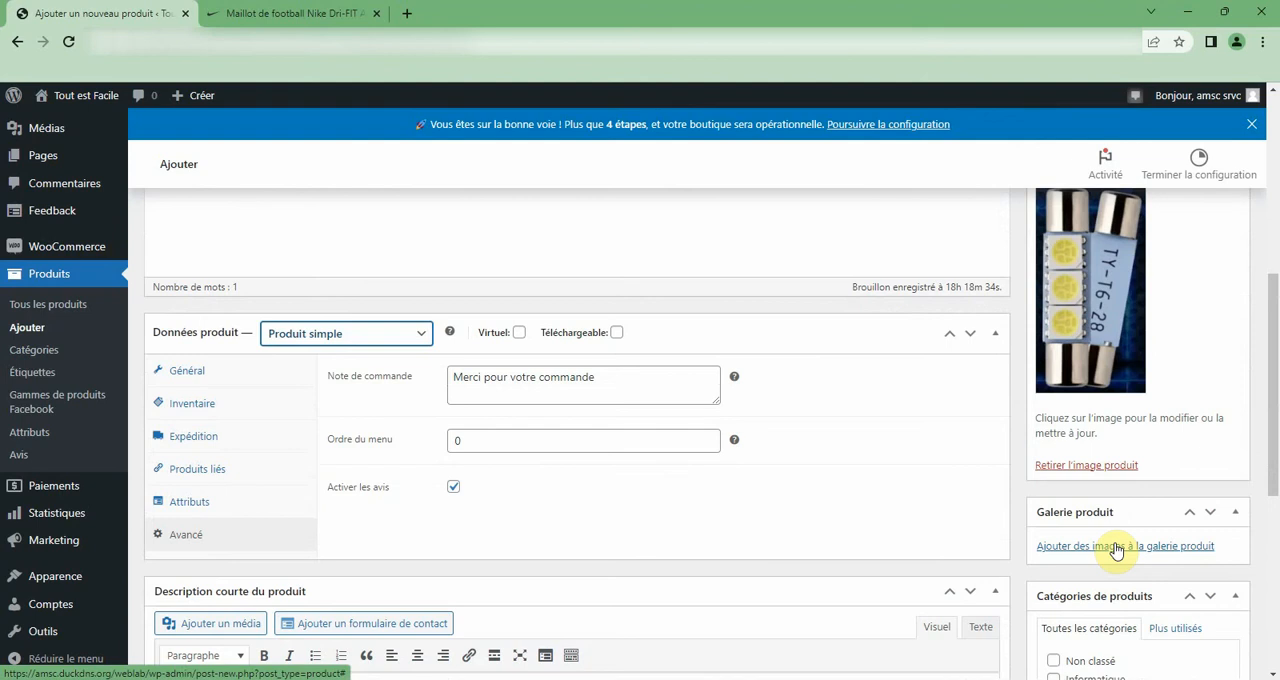
{"action": "scroll", "coordinate": [1117, 550], "scroll_direction": "down", "scroll_amount": 2}
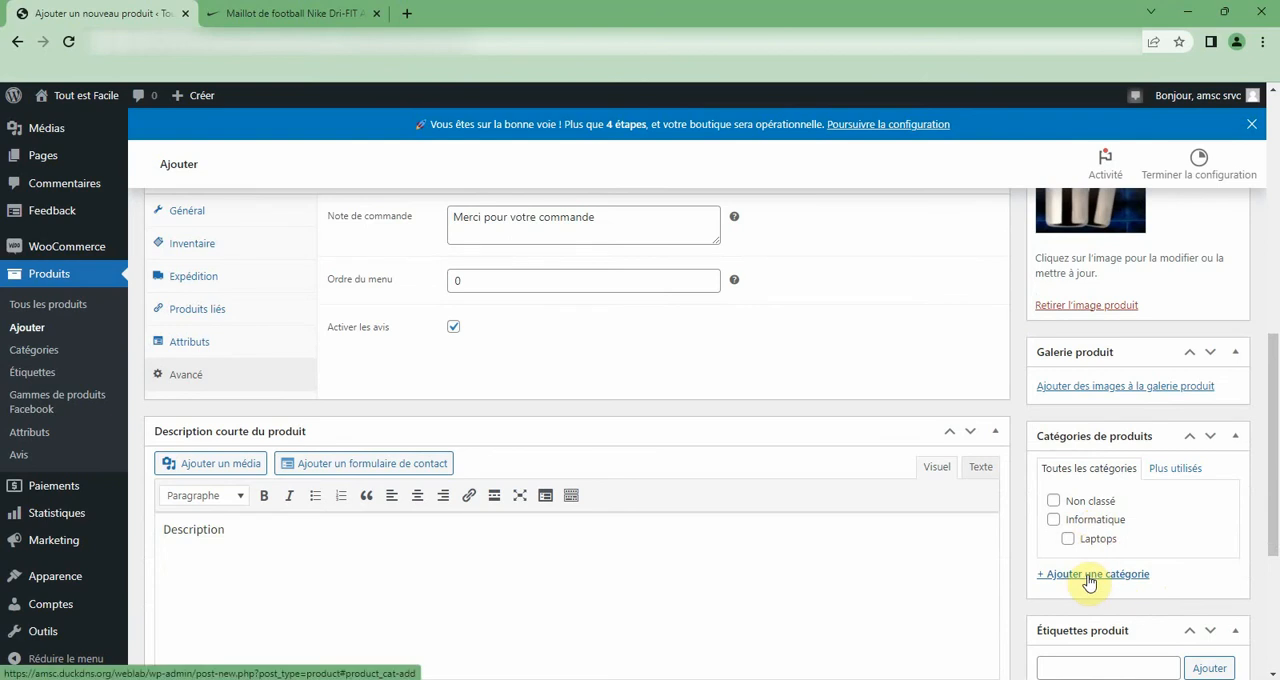
{"action": "scroll", "coordinate": [471, 300], "scroll_direction": "up", "scroll_amount": 10}
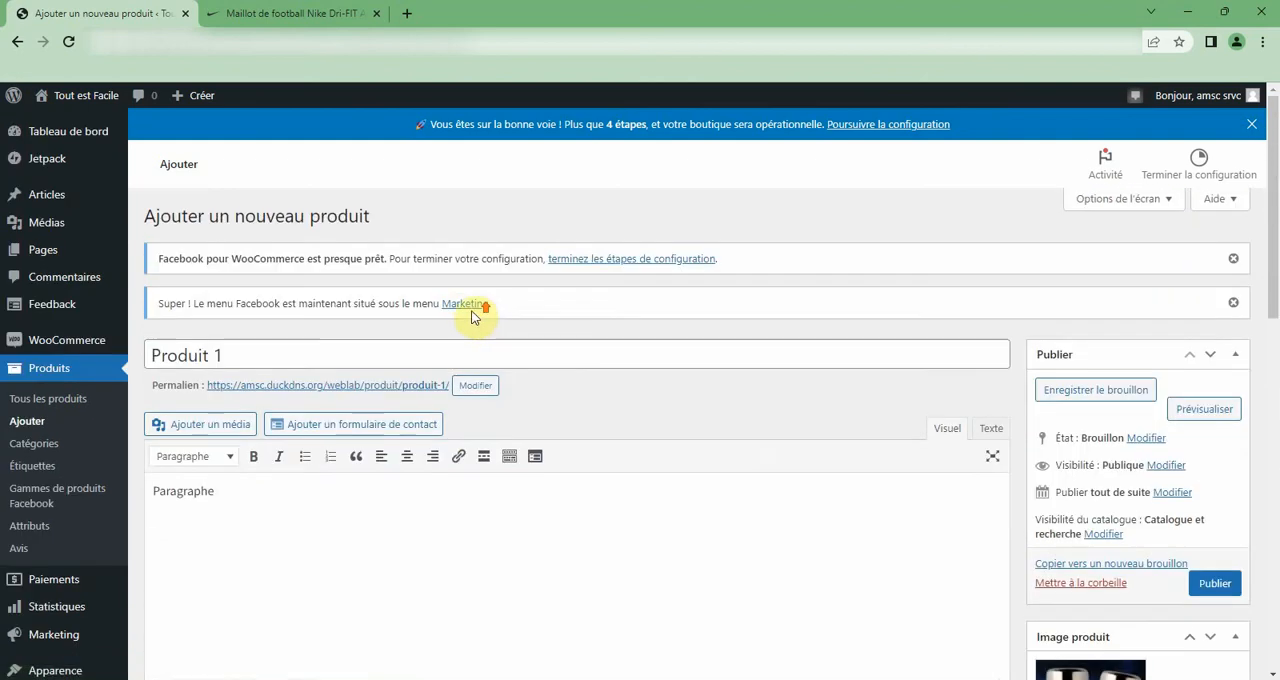
{"action": "scroll", "coordinate": [471, 406], "scroll_direction": "down", "scroll_amount": 10}
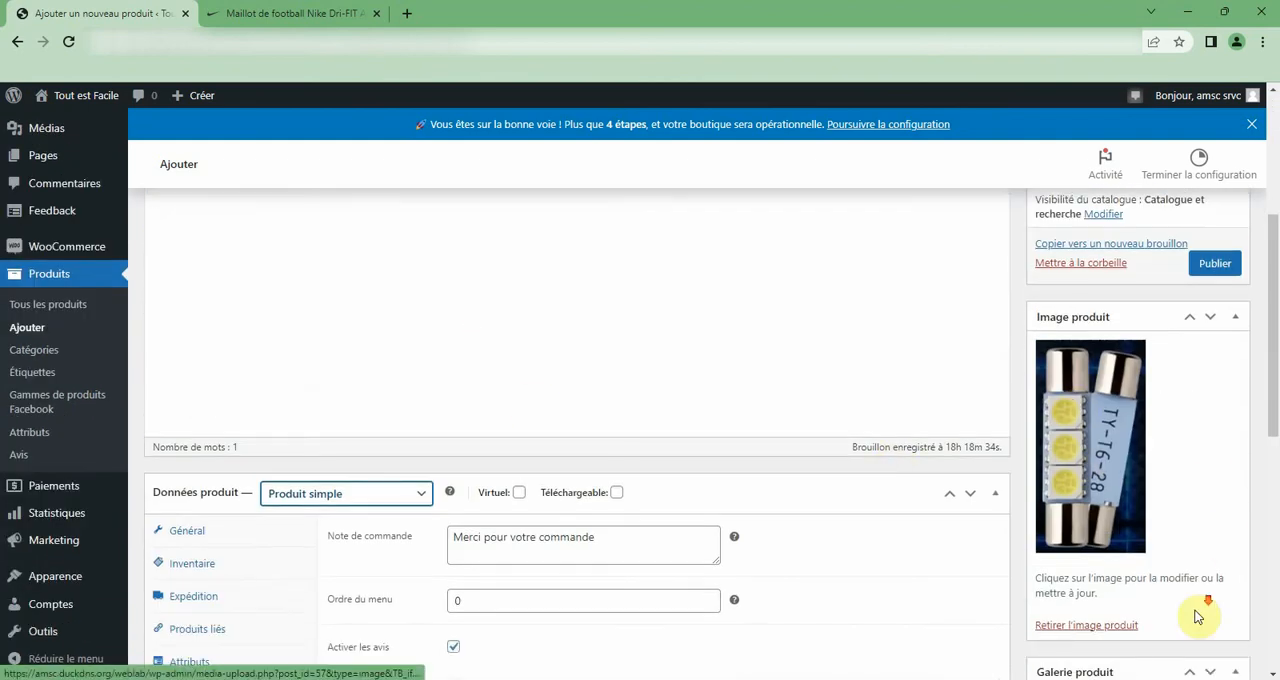
{"action": "scroll", "coordinate": [1190, 606], "scroll_direction": "down", "scroll_amount": 3}
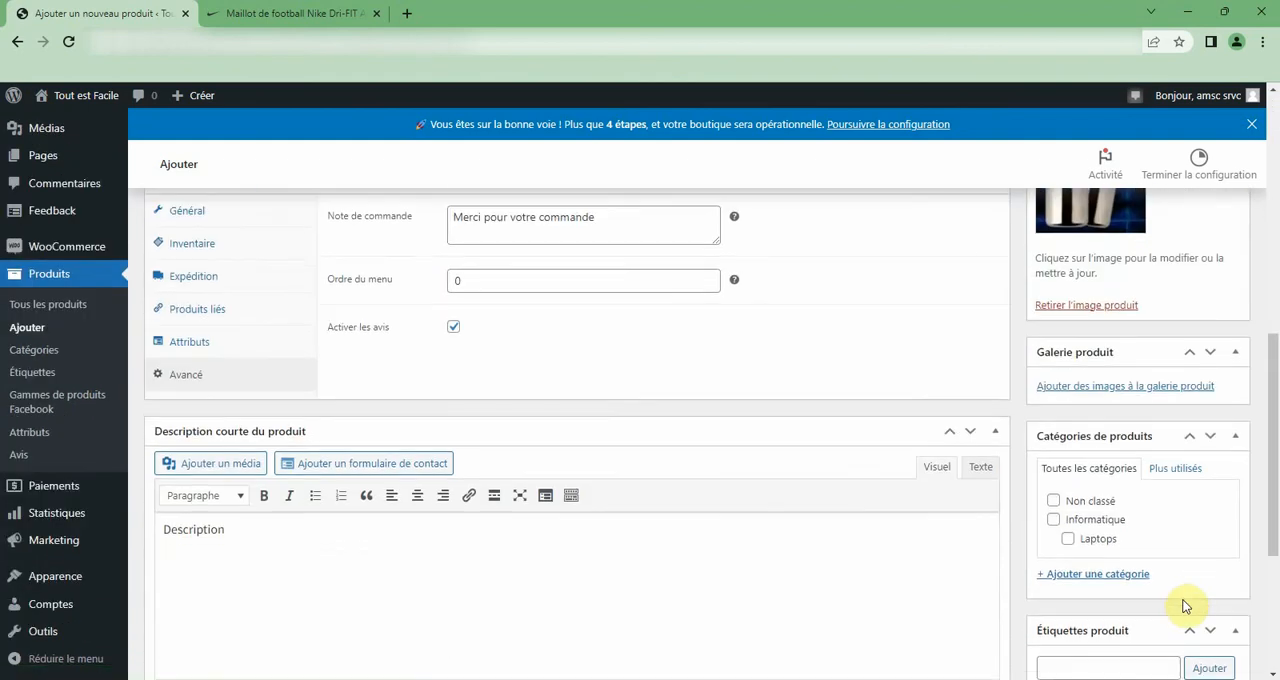
Create a new product category named "Accessoires Auto" for the product.
{"action": "left_click", "coordinate": [1100, 576]}
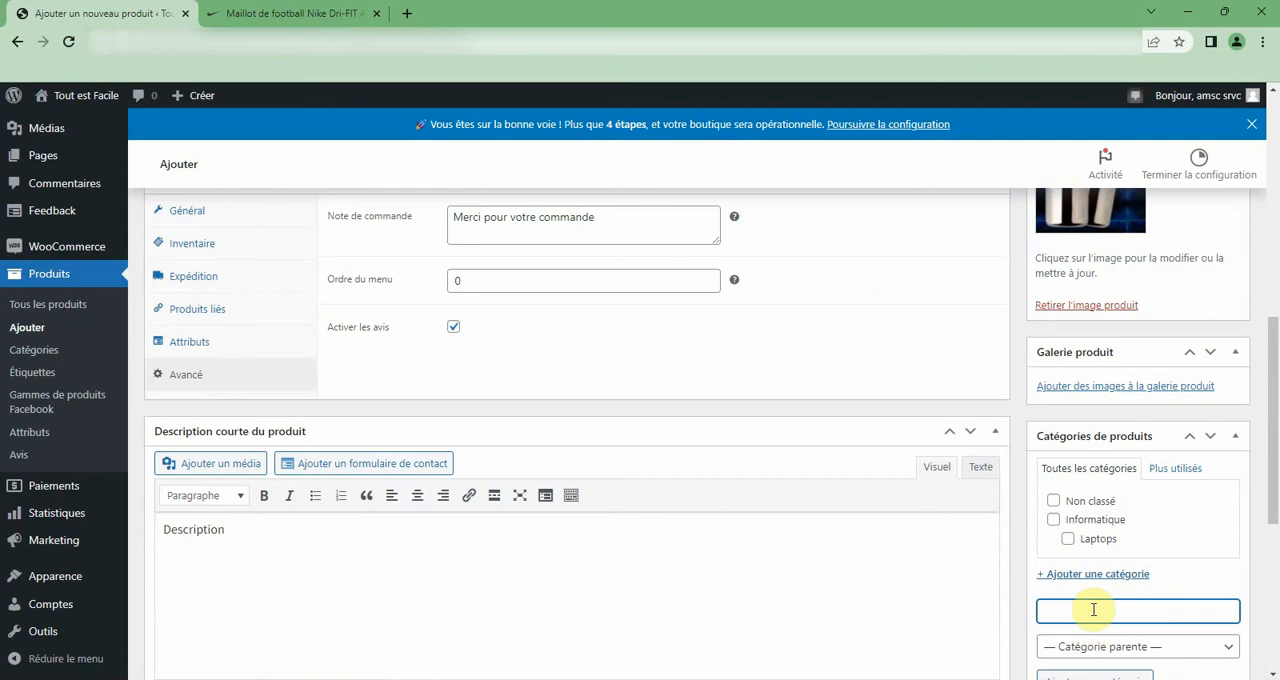
{"action": "type", "text": "Accessoires Auto"}
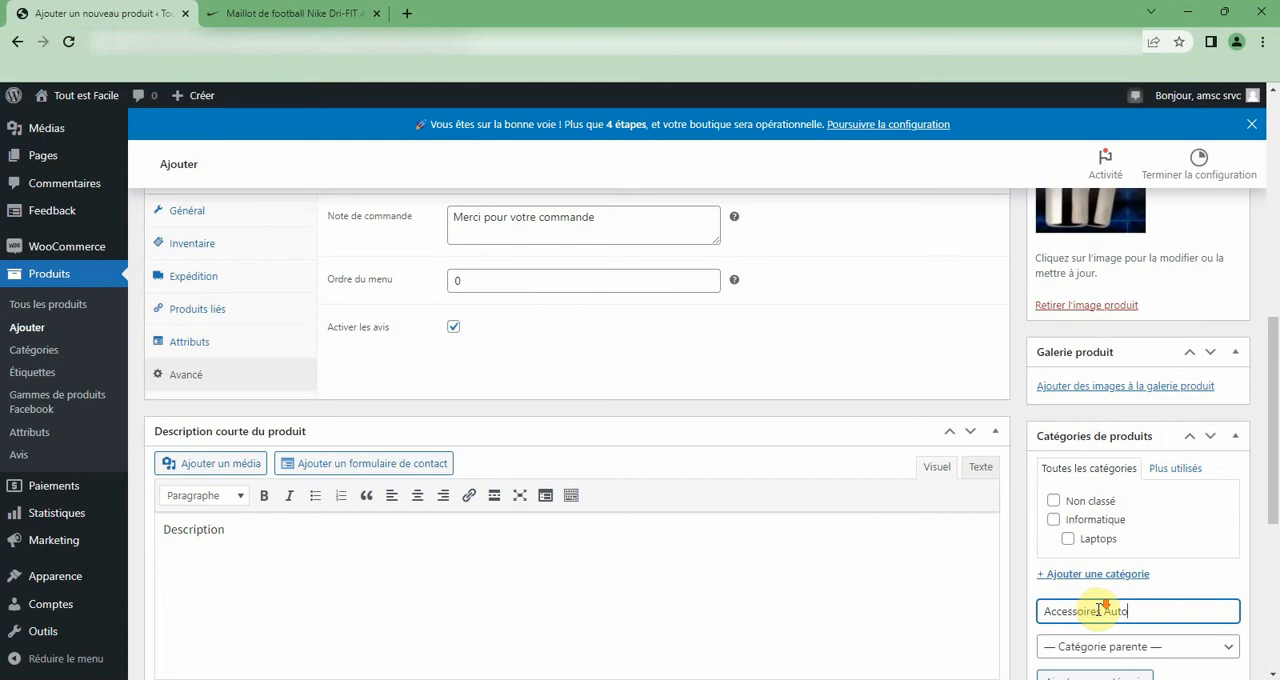
{"action": "scroll", "coordinate": [1100, 609], "scroll_direction": "down", "scroll_amount": 2}
{"action": "left_click", "coordinate": [1092, 526]}
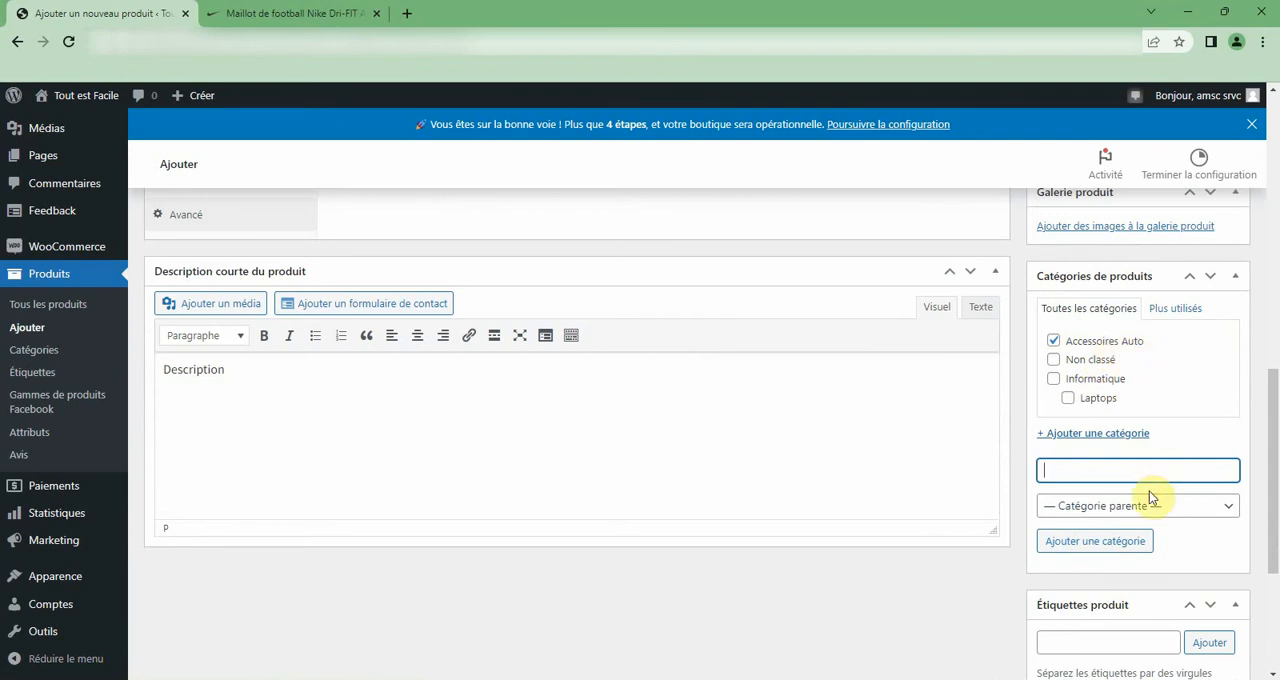
Create the product category "Pièces de rechanges" with Accessoires Auto as its parent category.
{"action": "type", "text": "P"}
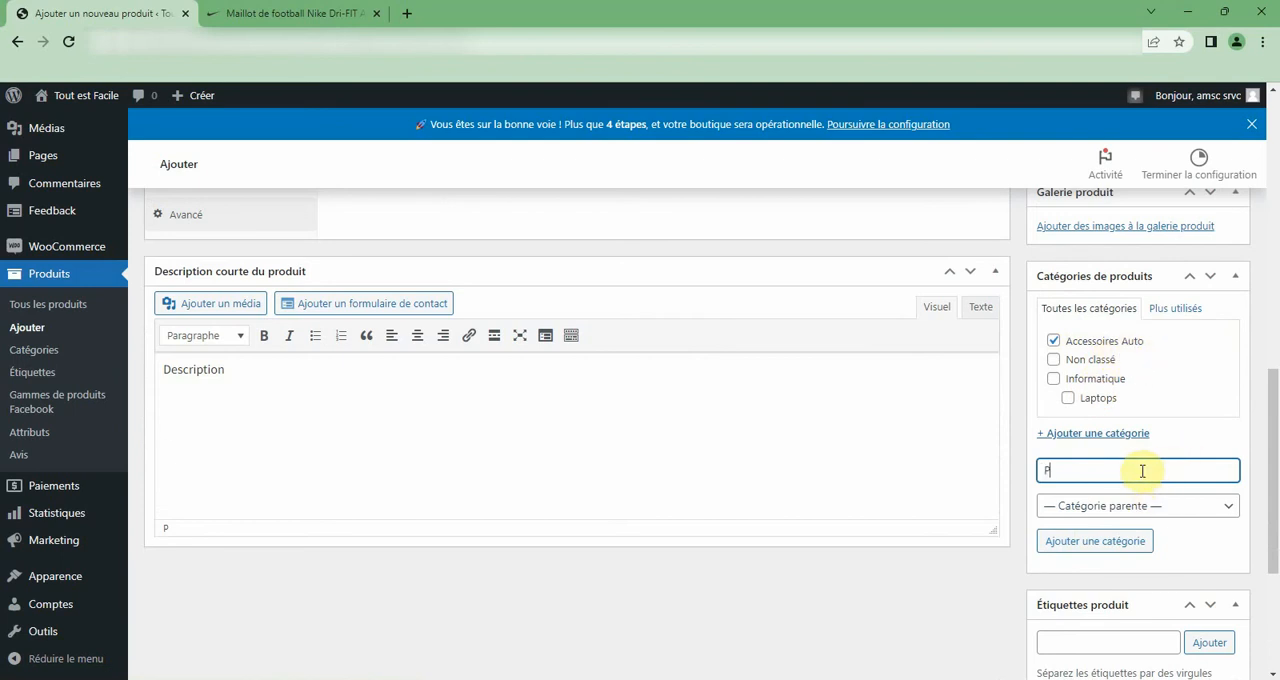
{"action": "type", "text": "ié"}
{"action": "type", "text": "ce"}
{"action": "key", "text": "BackSpace"}
{"action": "type", "text": "s de rechanges"}
{"action": "left_click", "coordinate": [1130, 508]}
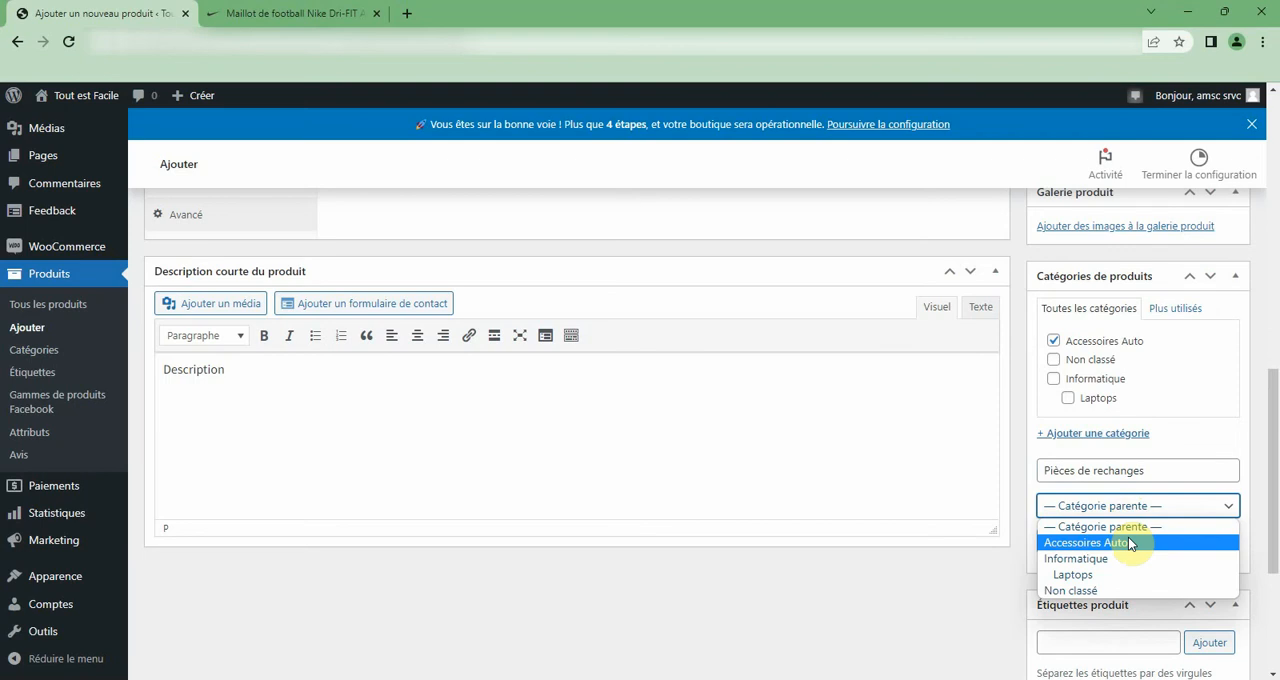
{"action": "left_click", "coordinate": [1128, 542]}
{"action": "left_click", "coordinate": [1128, 541]}
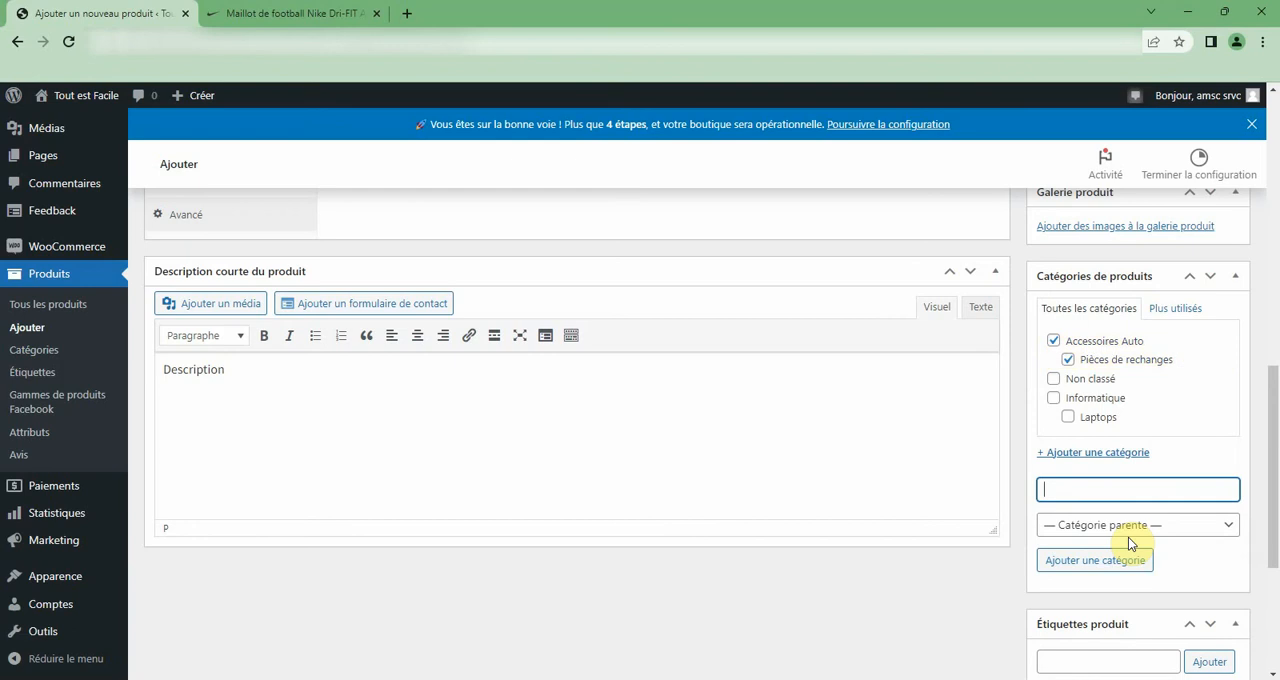
{"action": "left_click", "coordinate": [1158, 333]}
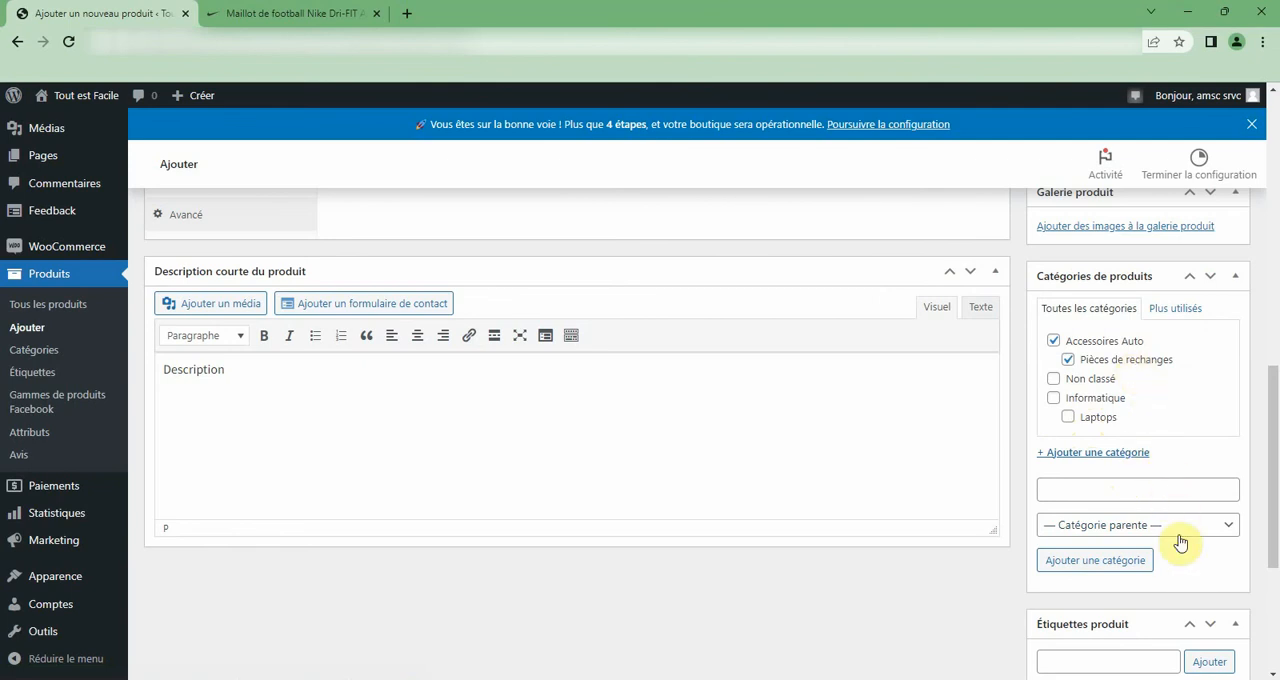
Review the regular and promotional price fields in the product's general data.
{"action": "scroll", "coordinate": [1160, 520], "scroll_direction": "up", "scroll_amount": 6}
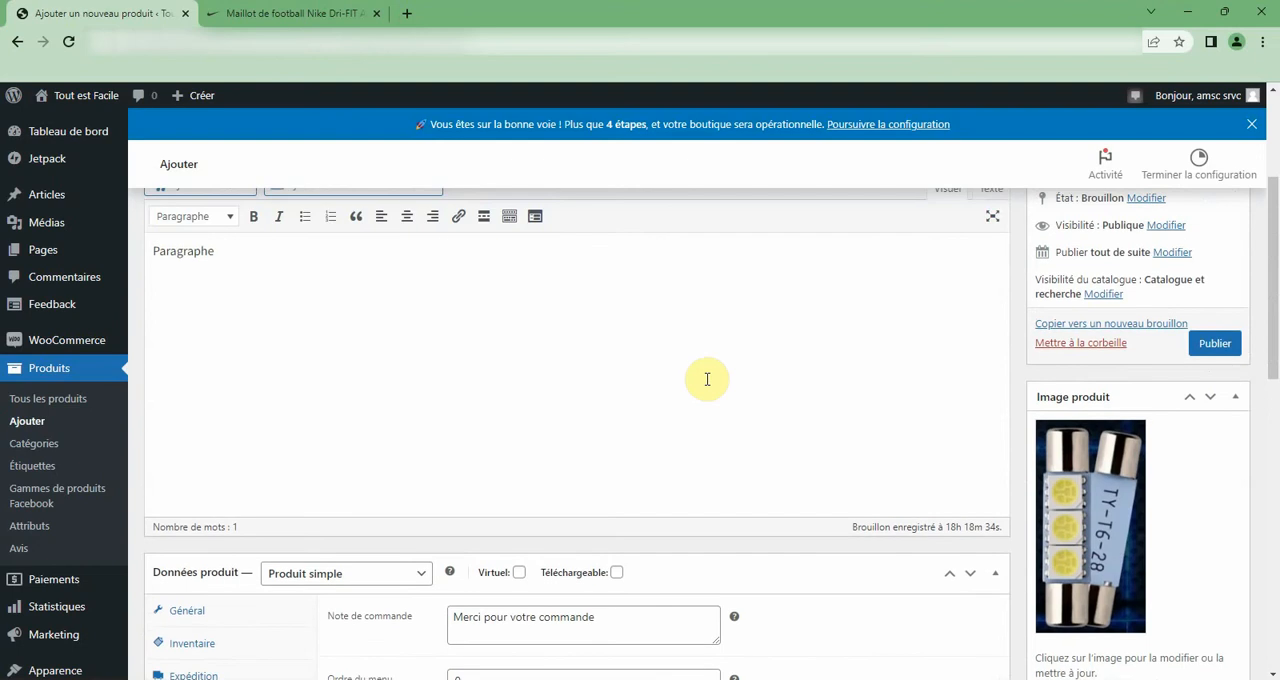
{"action": "scroll", "coordinate": [706, 379], "scroll_direction": "up", "scroll_amount": 3}
{"action": "scroll", "coordinate": [706, 383], "scroll_direction": "down", "scroll_amount": 6}
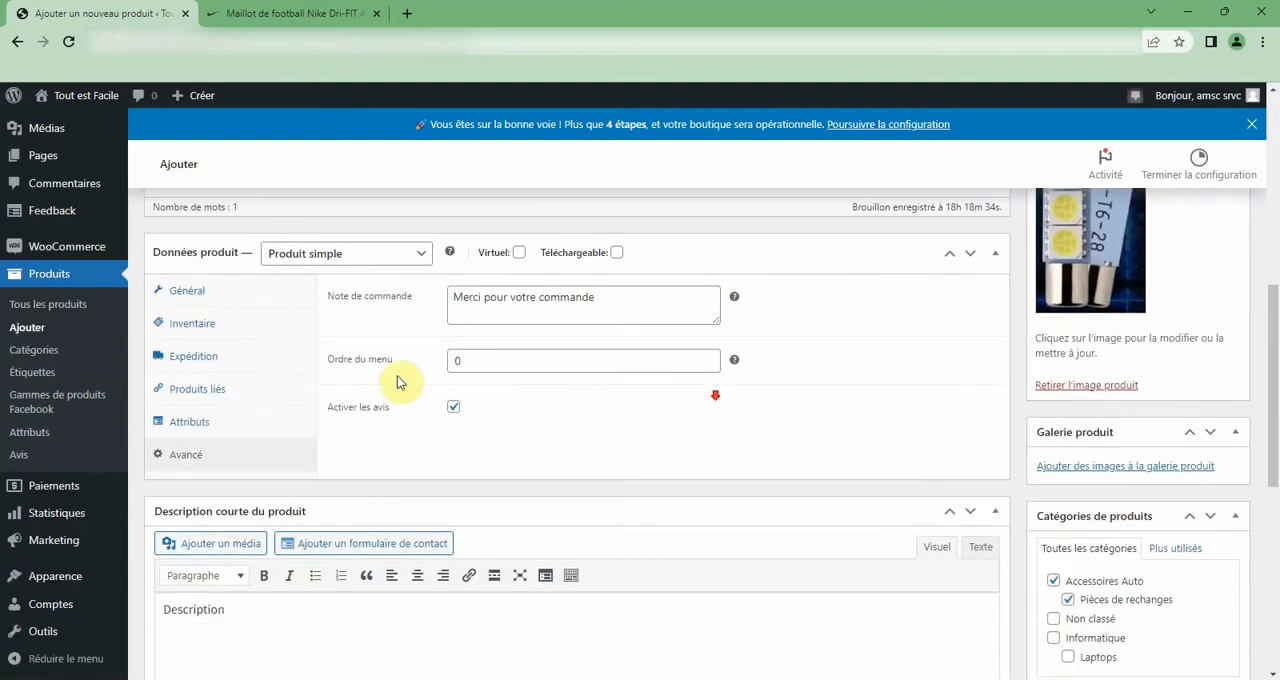
{"action": "left_click", "coordinate": [187, 290]}
{"action": "double_click", "coordinate": [491, 298]}
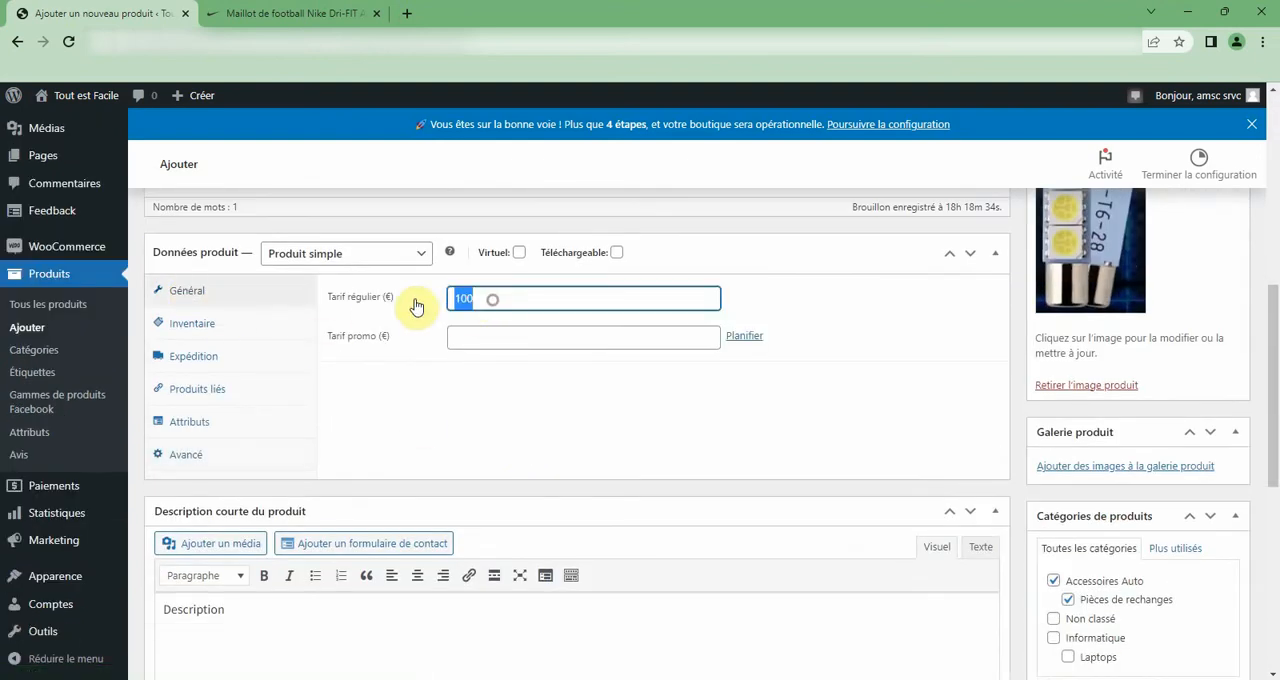
{"action": "left_click", "coordinate": [477, 336]}
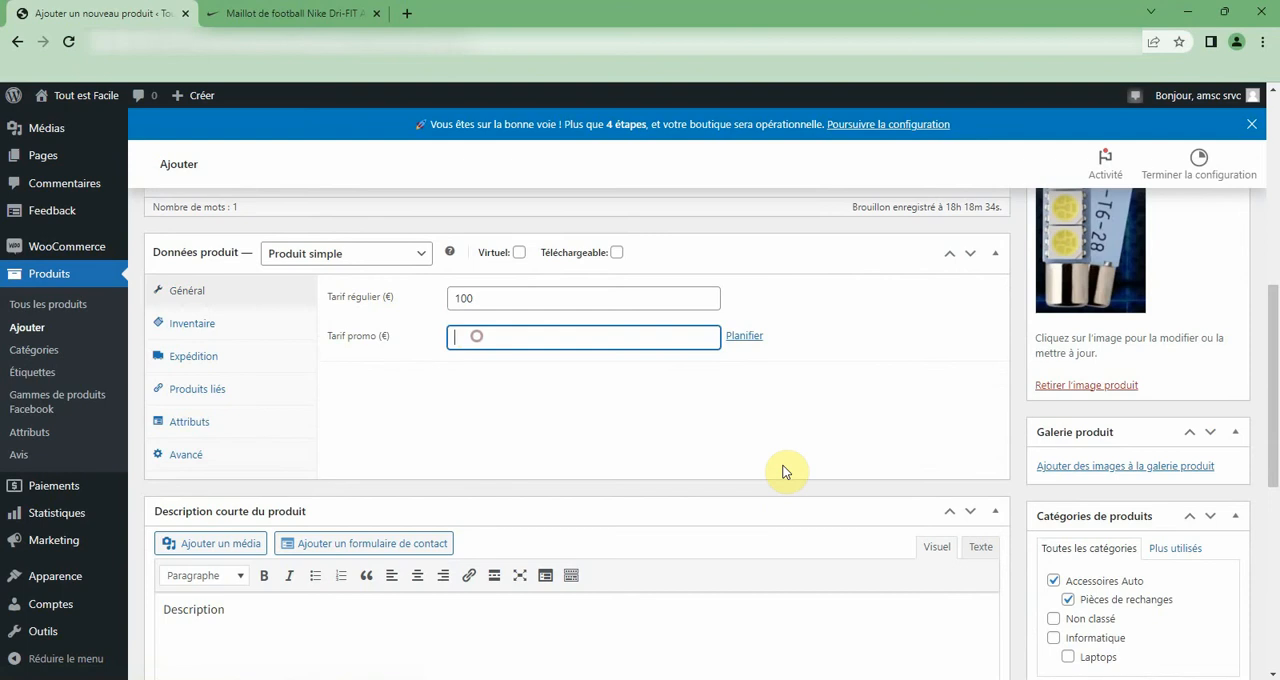
Add the product tags "Voiture", "pièces de rechange" and "led".
{"action": "scroll", "coordinate": [785, 472], "scroll_direction": "down", "scroll_amount": 6}
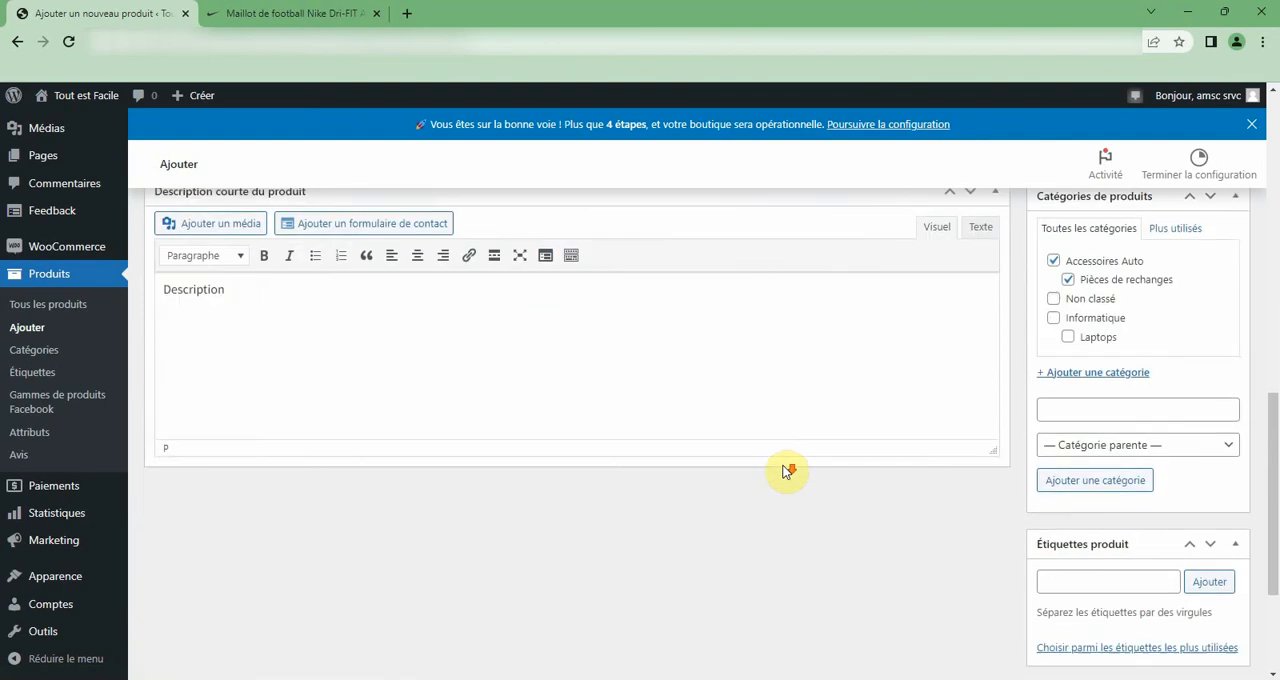
{"action": "scroll", "coordinate": [785, 472], "scroll_direction": "down", "scroll_amount": 1}
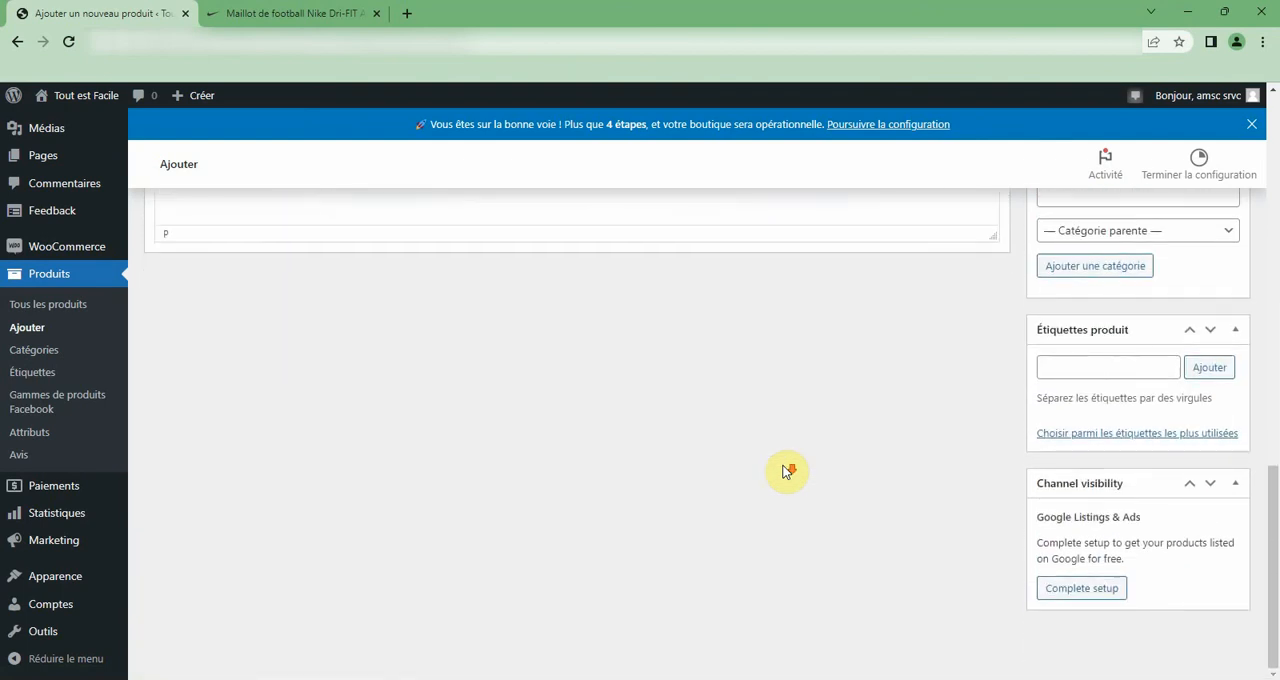
{"action": "scroll", "coordinate": [780, 466], "scroll_direction": "up", "scroll_amount": 4}
{"action": "scroll", "coordinate": [780, 466], "scroll_direction": "down", "scroll_amount": 3}
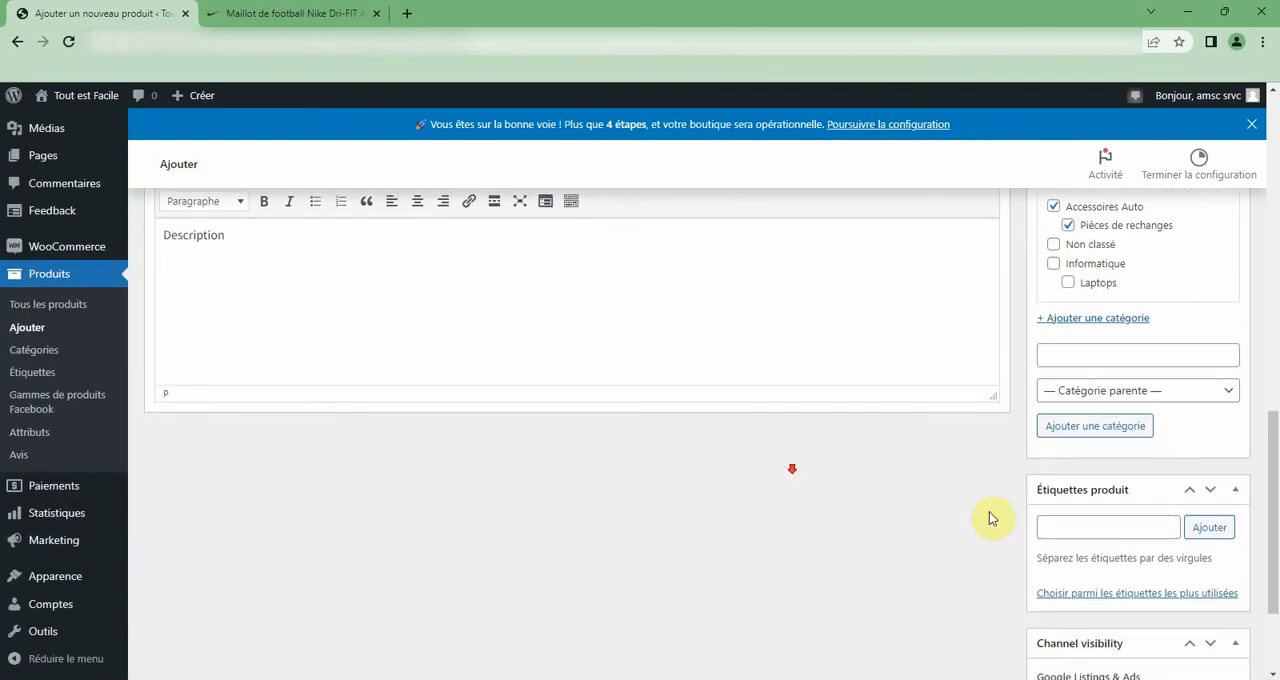
{"action": "left_click", "coordinate": [1054, 526]}
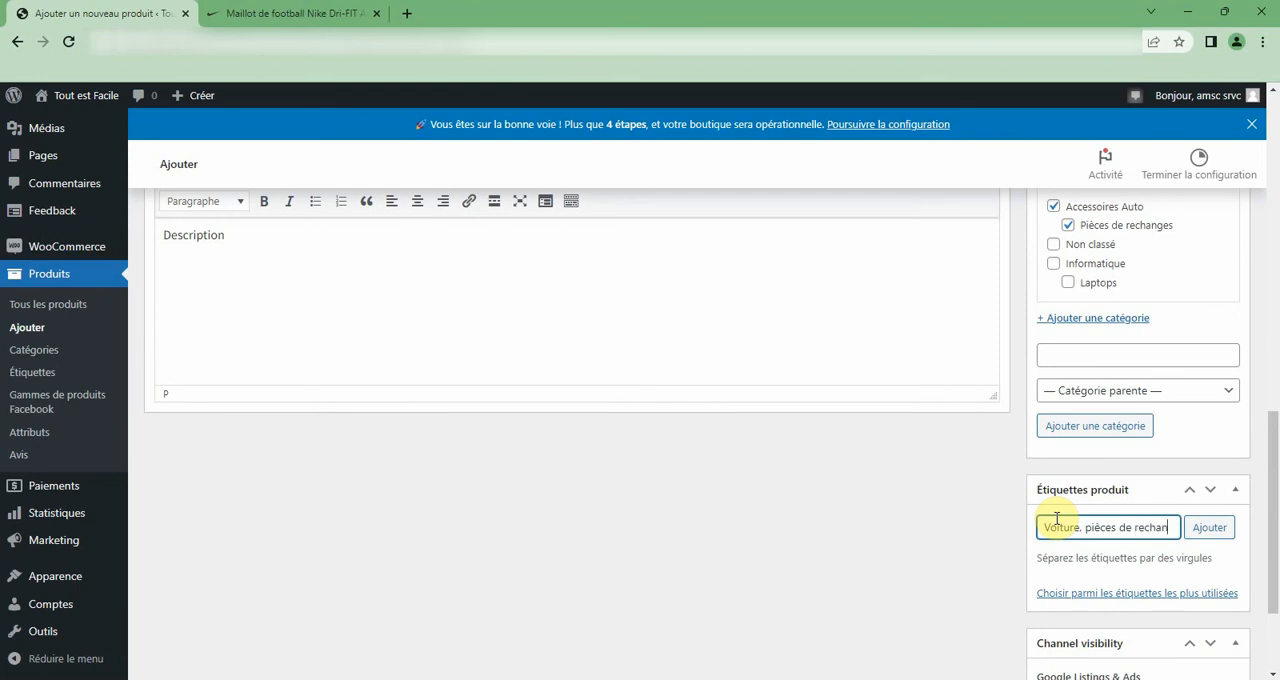
{"action": "type", "text": "ge, "}
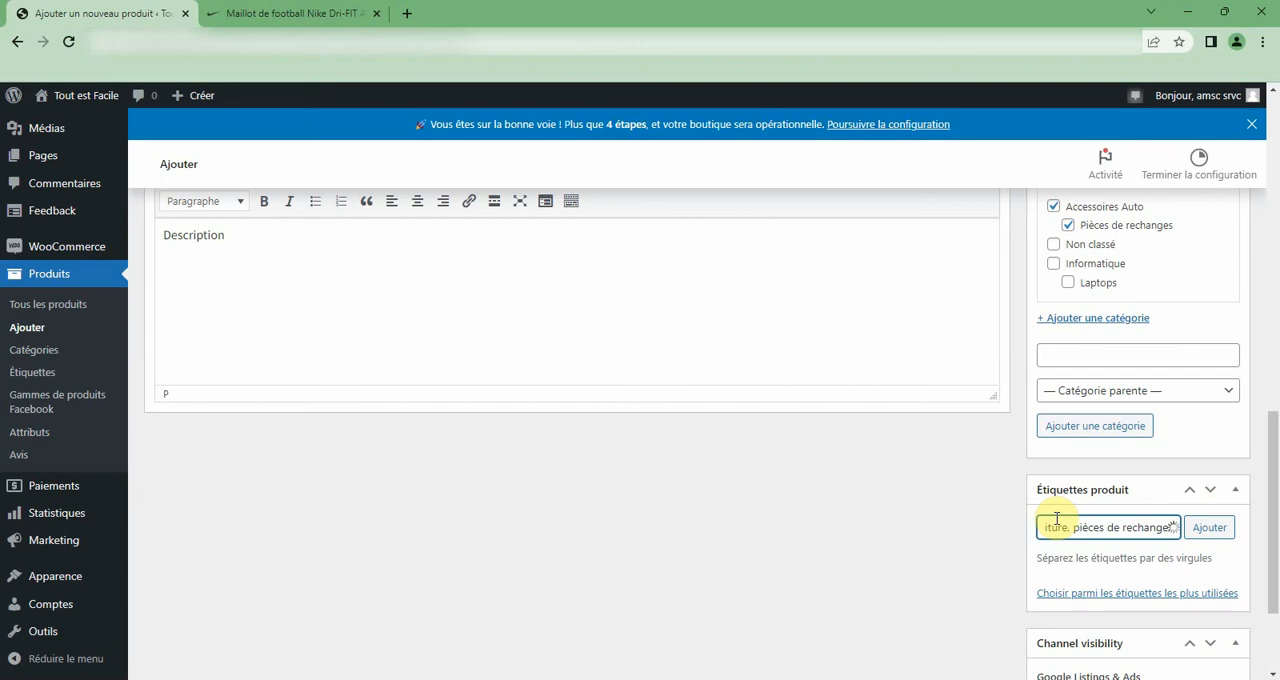
{"action": "type", "text": "led"}
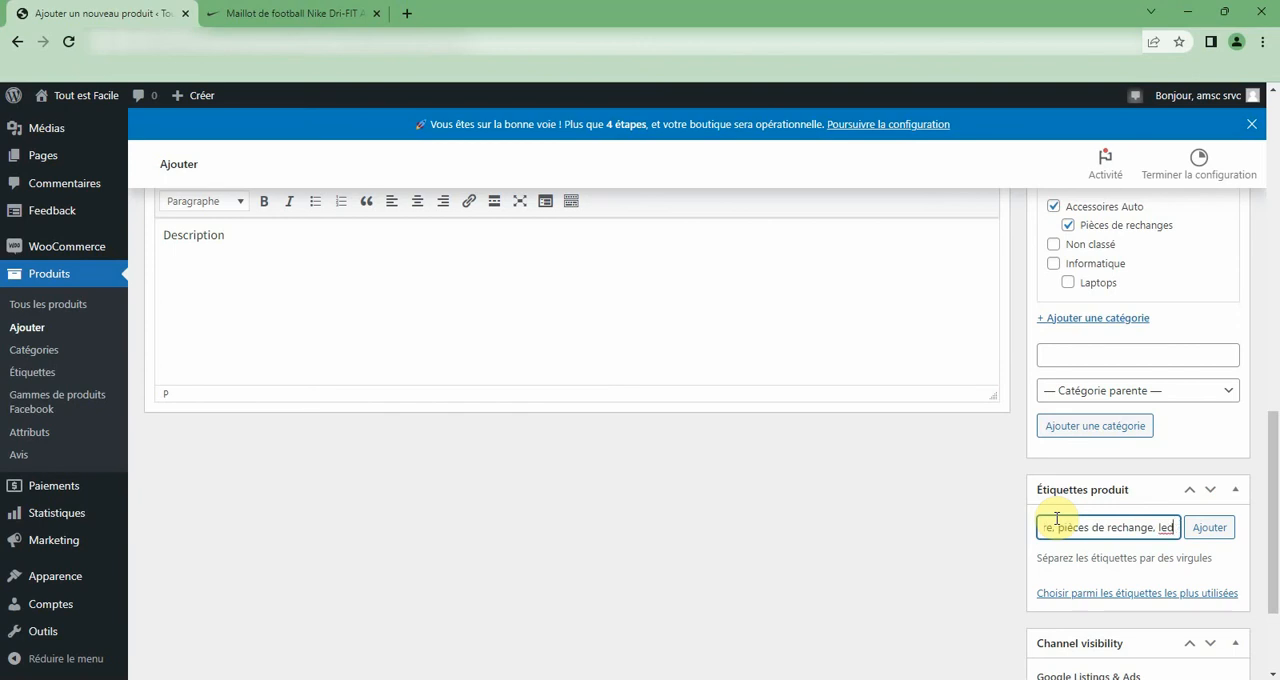
{"action": "left_click", "coordinate": [1208, 532]}
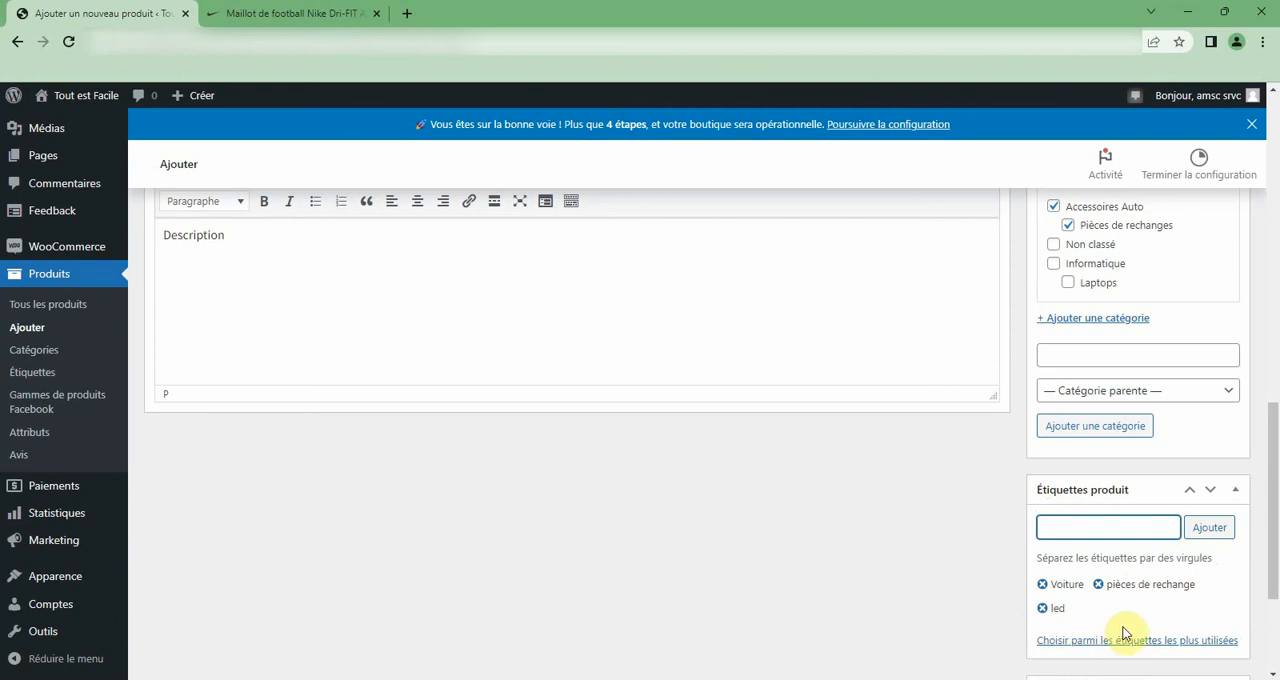
Review the completed product form, including its tags, categories, short description, prices, gallery section and product image.
{"action": "scroll", "coordinate": [1122, 612], "scroll_direction": "down", "scroll_amount": 2}
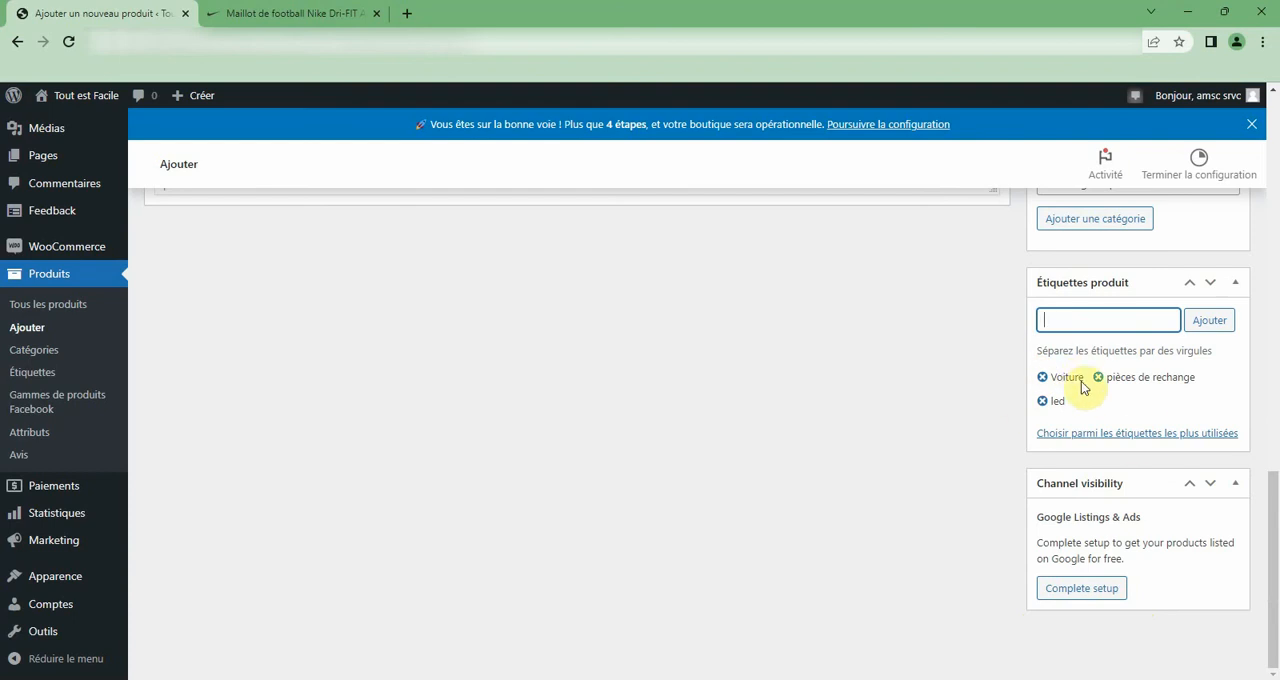
{"action": "scroll", "coordinate": [1082, 387], "scroll_direction": "up", "scroll_amount": 2}
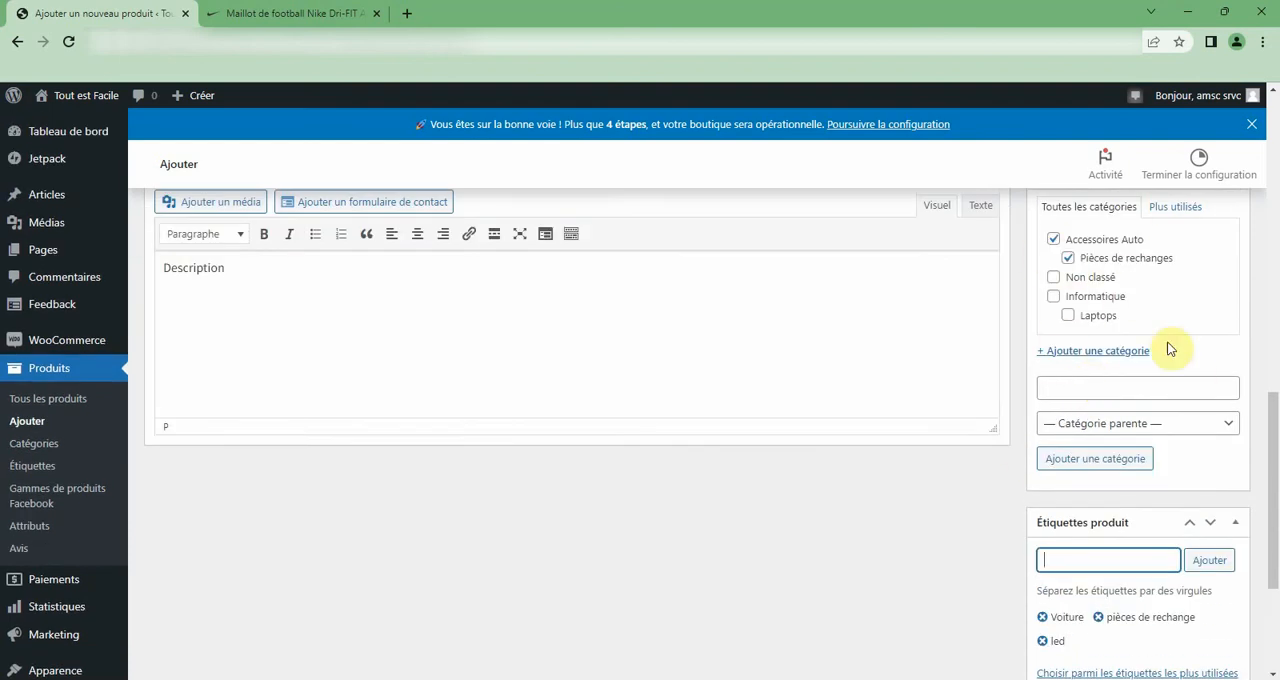
{"action": "scroll", "coordinate": [1149, 284], "scroll_direction": "up", "scroll_amount": 2}
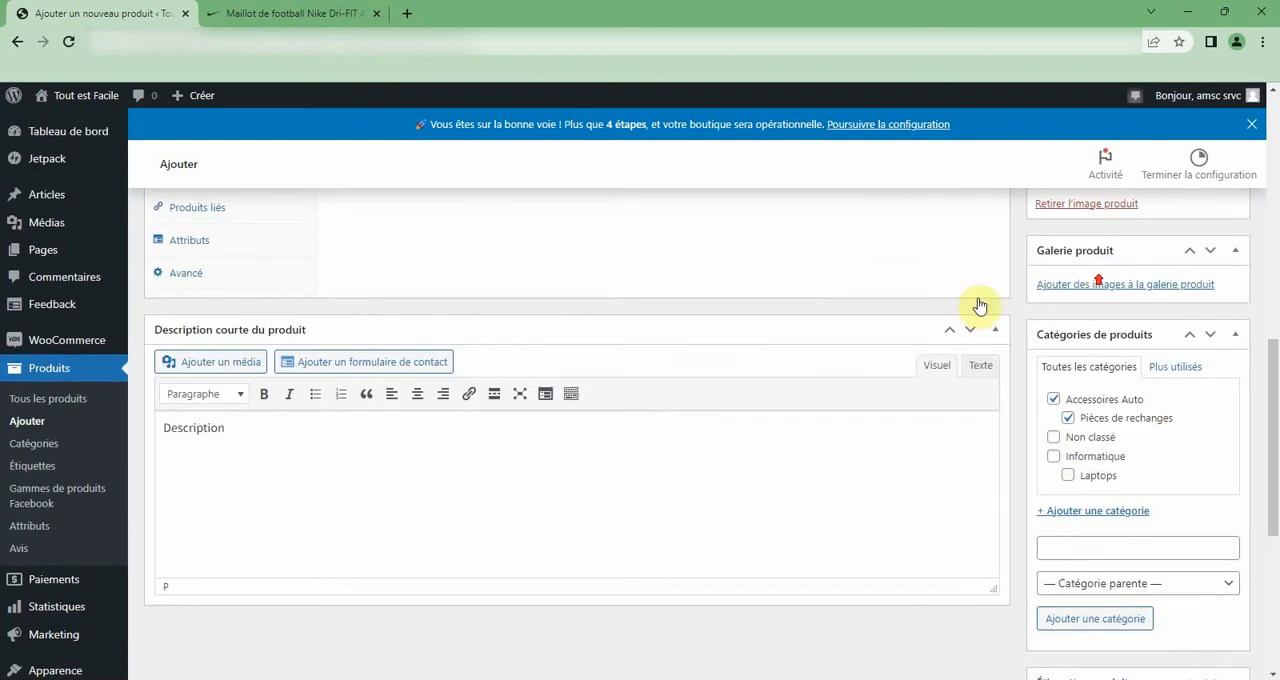
{"action": "scroll", "coordinate": [1100, 400], "scroll_direction": "up", "scroll_amount": 3}
{"action": "scroll", "coordinate": [1183, 600], "scroll_direction": "down", "scroll_amount": 2}
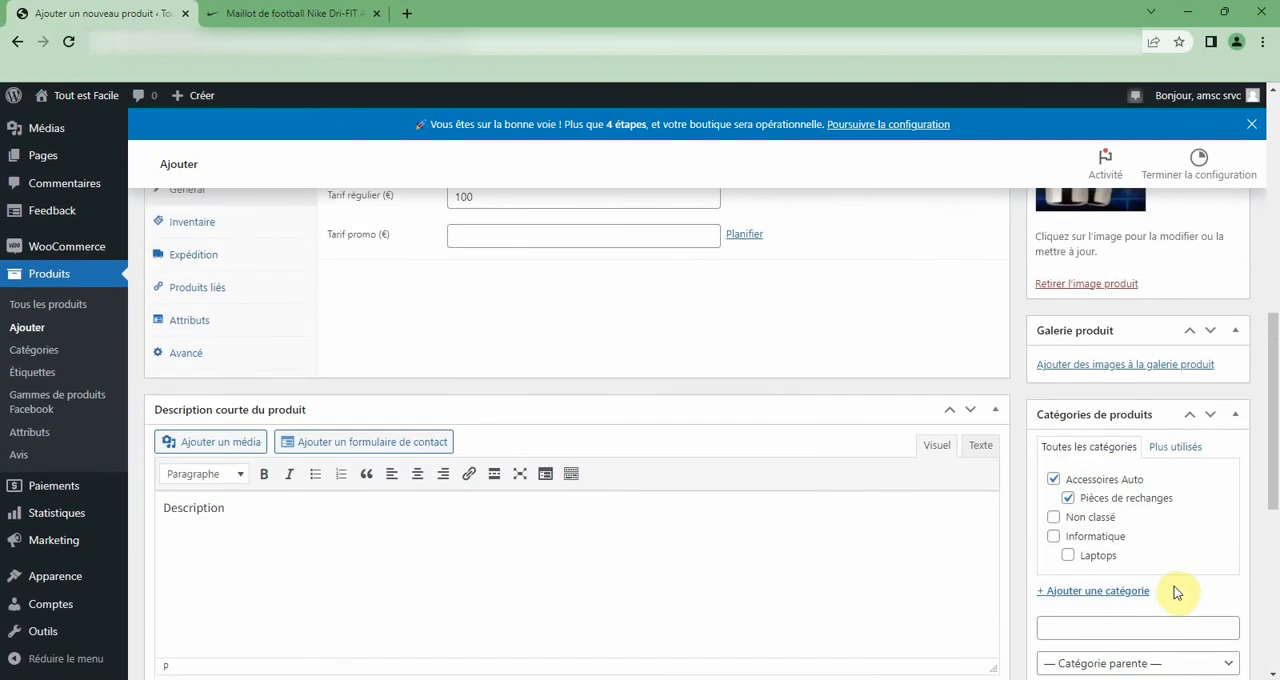
{"action": "scroll", "coordinate": [1176, 592], "scroll_direction": "down", "scroll_amount": 3}
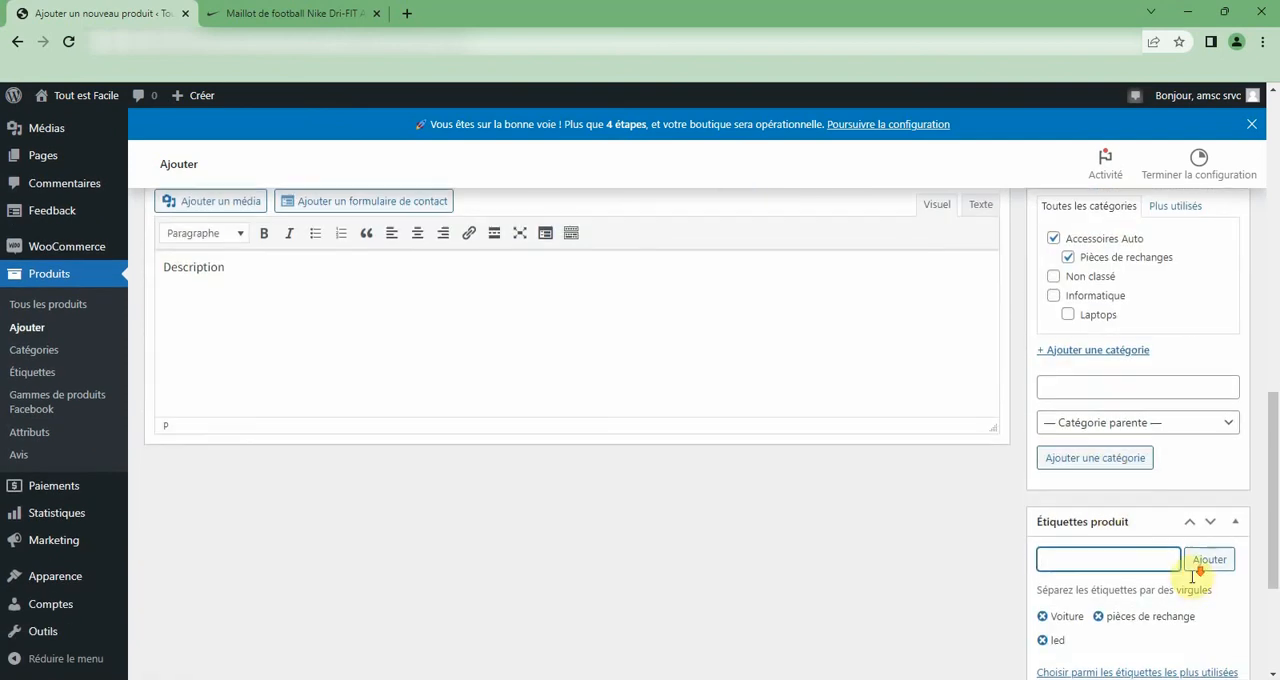
{"action": "scroll", "coordinate": [1192, 576], "scroll_direction": "down", "scroll_amount": 3}
{"action": "scroll", "coordinate": [1106, 523], "scroll_direction": "up", "scroll_amount": 3}
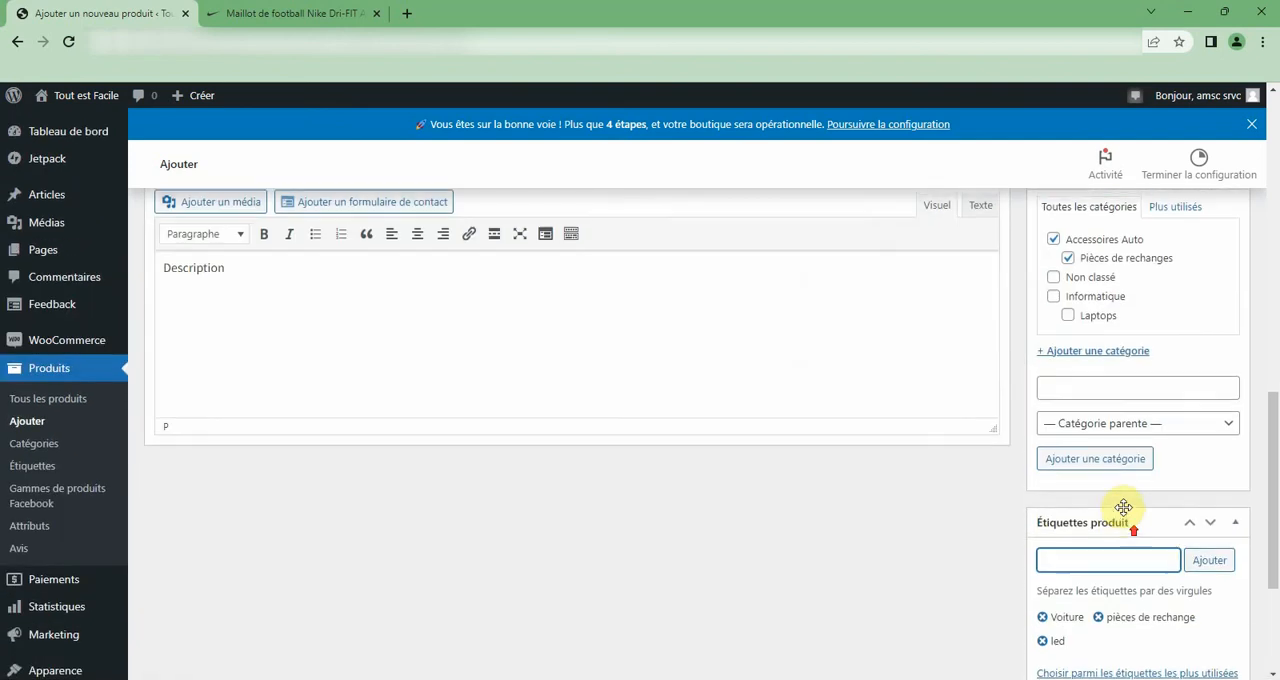
{"action": "scroll", "coordinate": [1123, 490], "scroll_direction": "up", "scroll_amount": 1}
{"action": "scroll", "coordinate": [1106, 437], "scroll_direction": "up", "scroll_amount": 4}
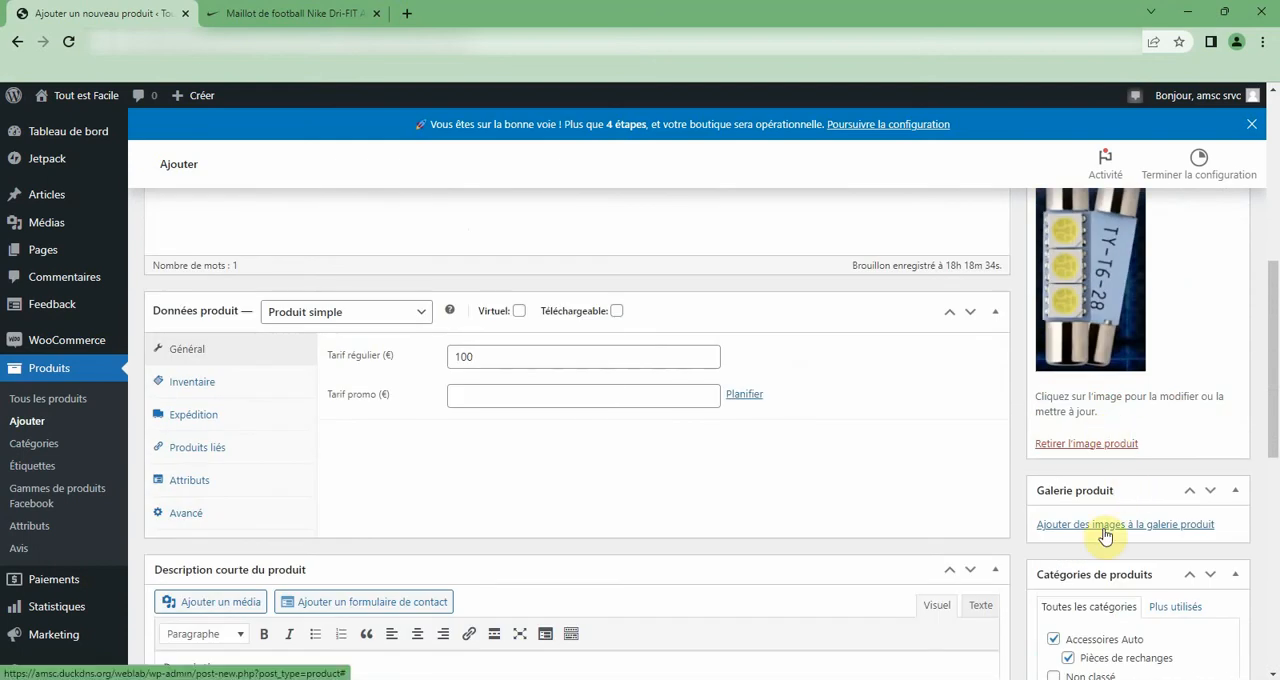
{"action": "scroll", "coordinate": [1120, 330], "scroll_direction": "up", "scroll_amount": 2}
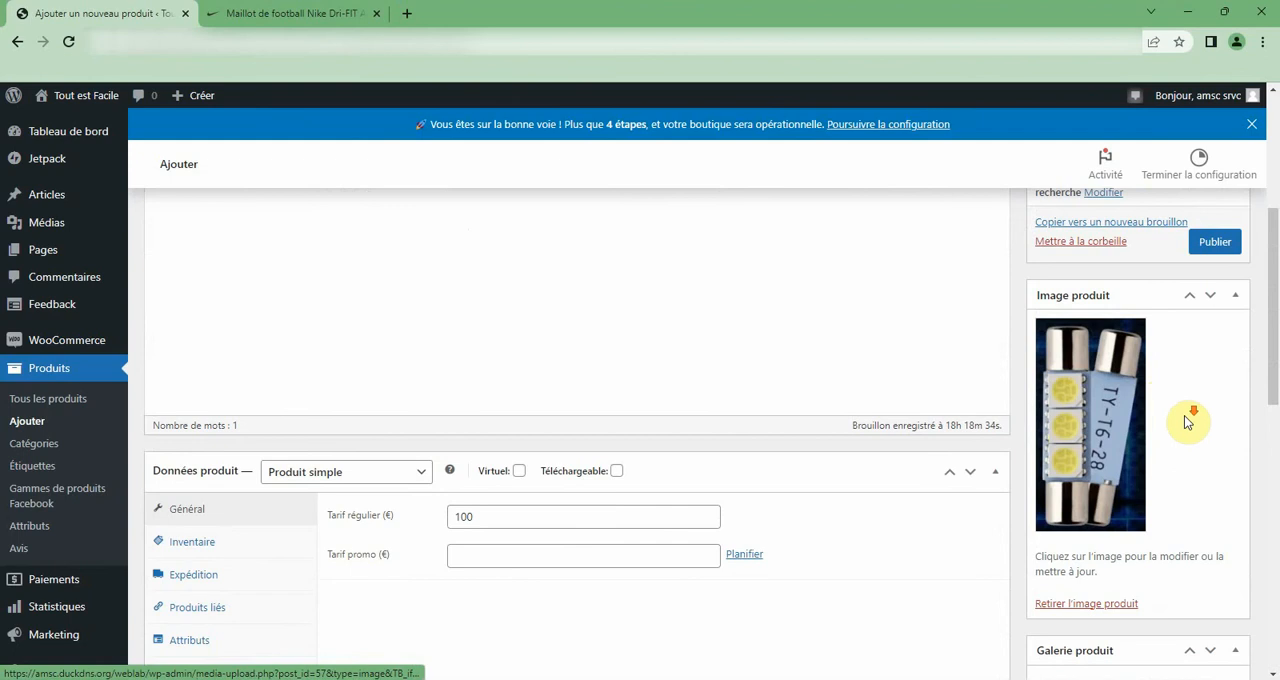
{"action": "scroll", "coordinate": [1190, 425], "scroll_direction": "down", "scroll_amount": 5}
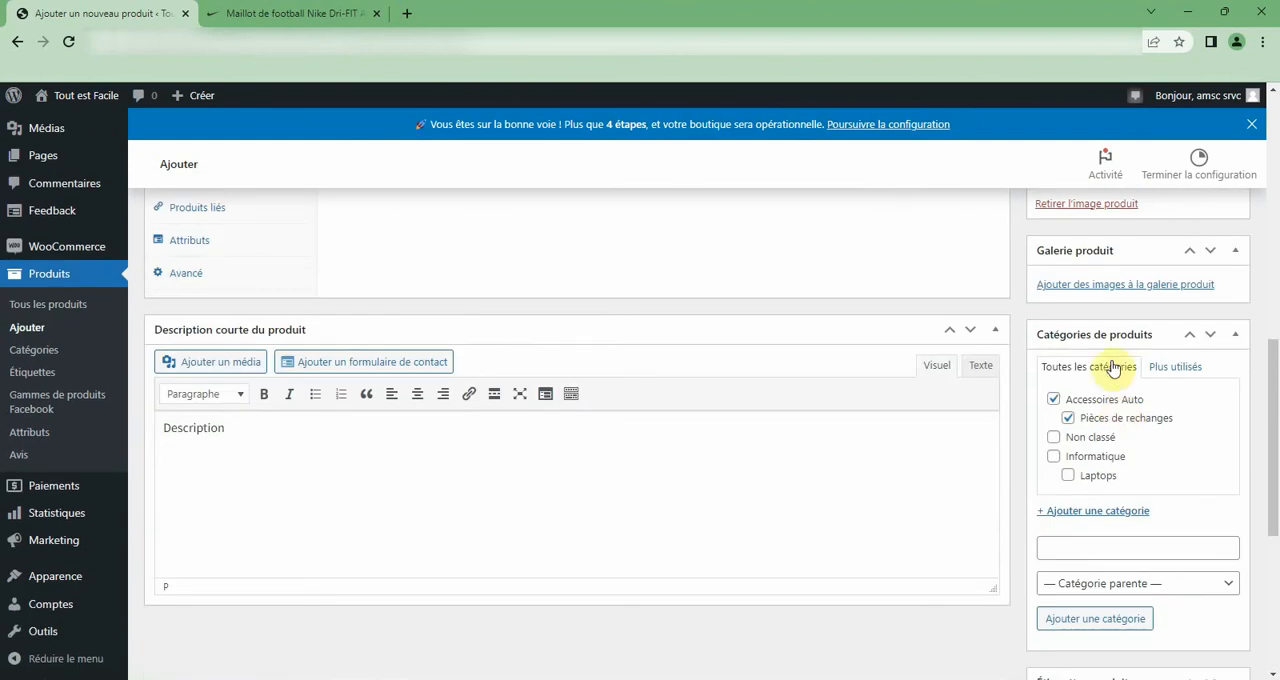
{"action": "left_click", "coordinate": [1109, 285]}
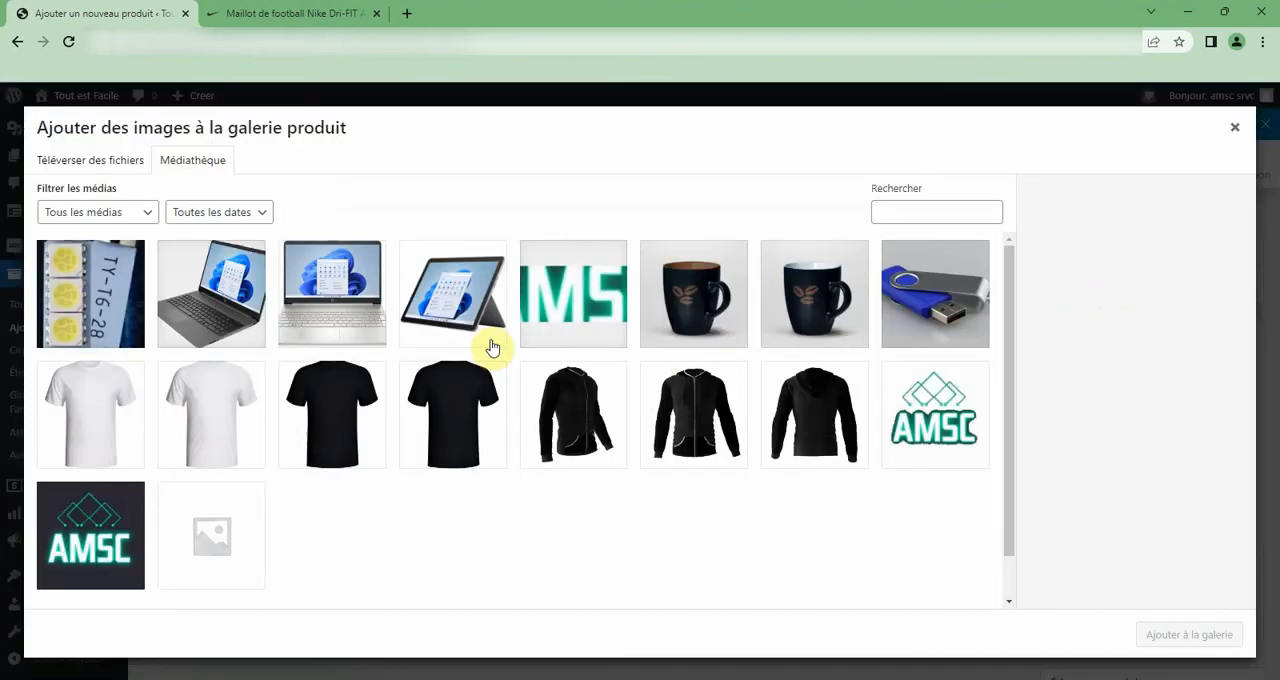
{"action": "left_click", "coordinate": [86, 163]}
{"action": "left_click", "coordinate": [598, 393]}
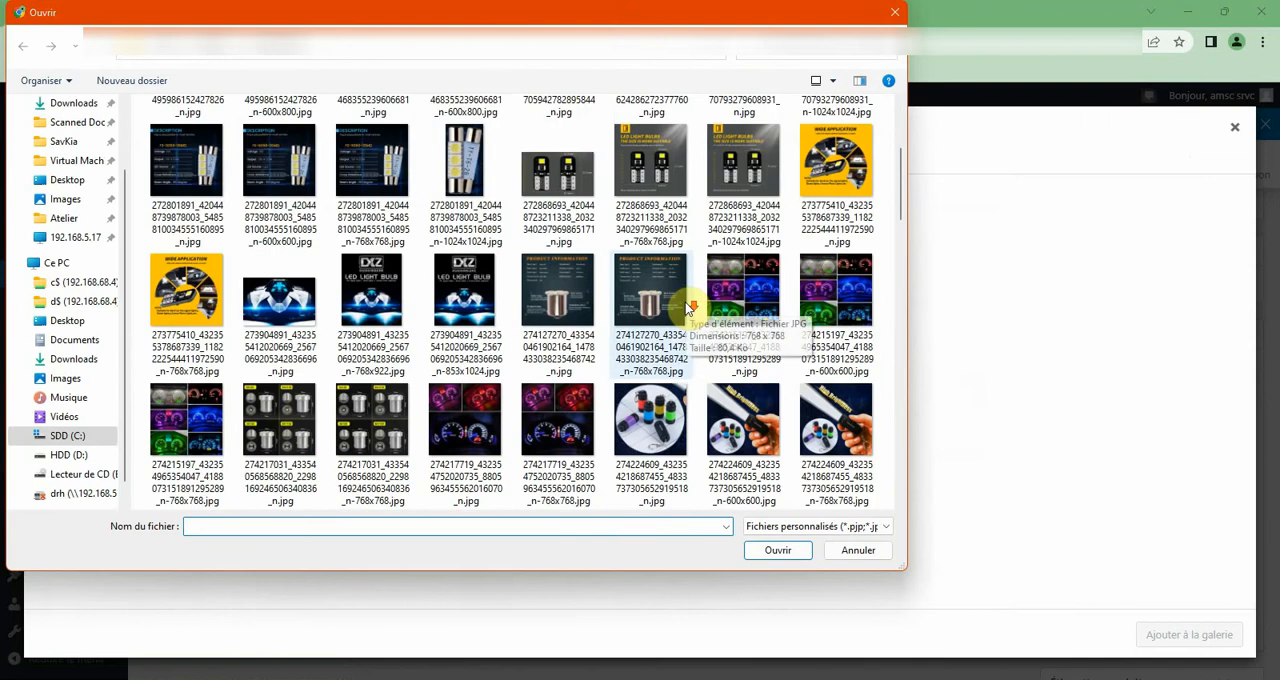
{"action": "left_click", "coordinate": [558, 180]}
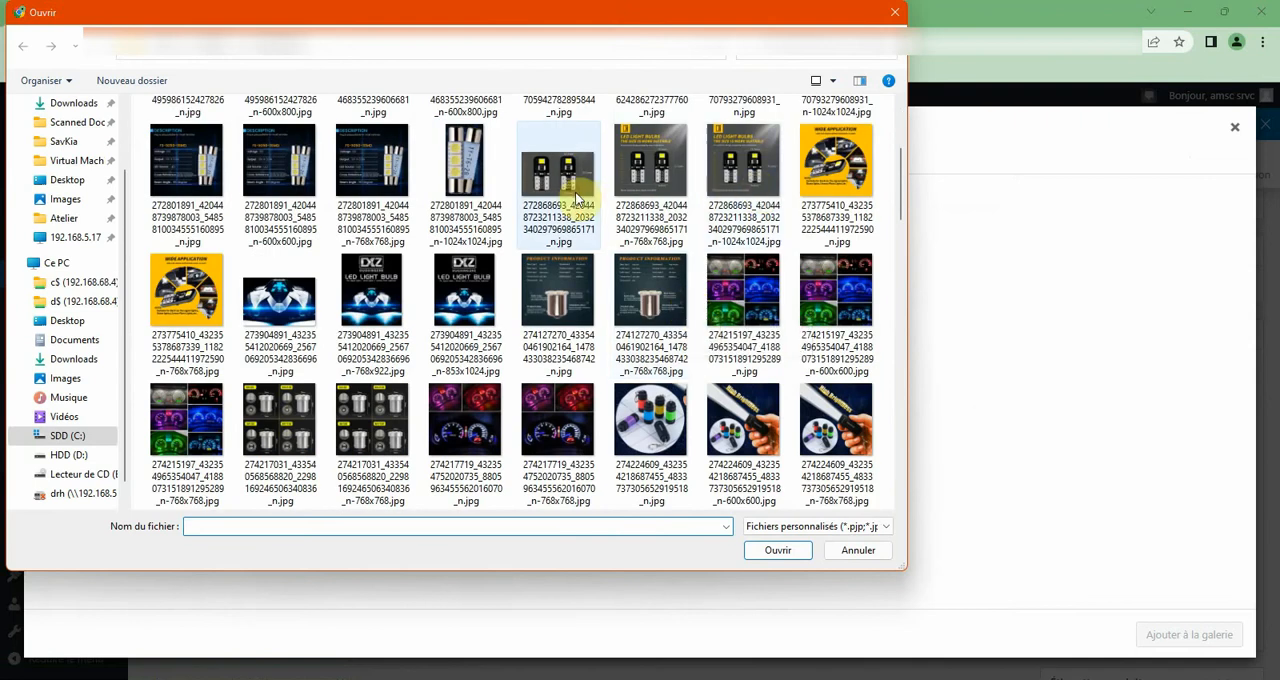
{"action": "scroll", "coordinate": [600, 340], "scroll_direction": "down", "scroll_amount": 5}
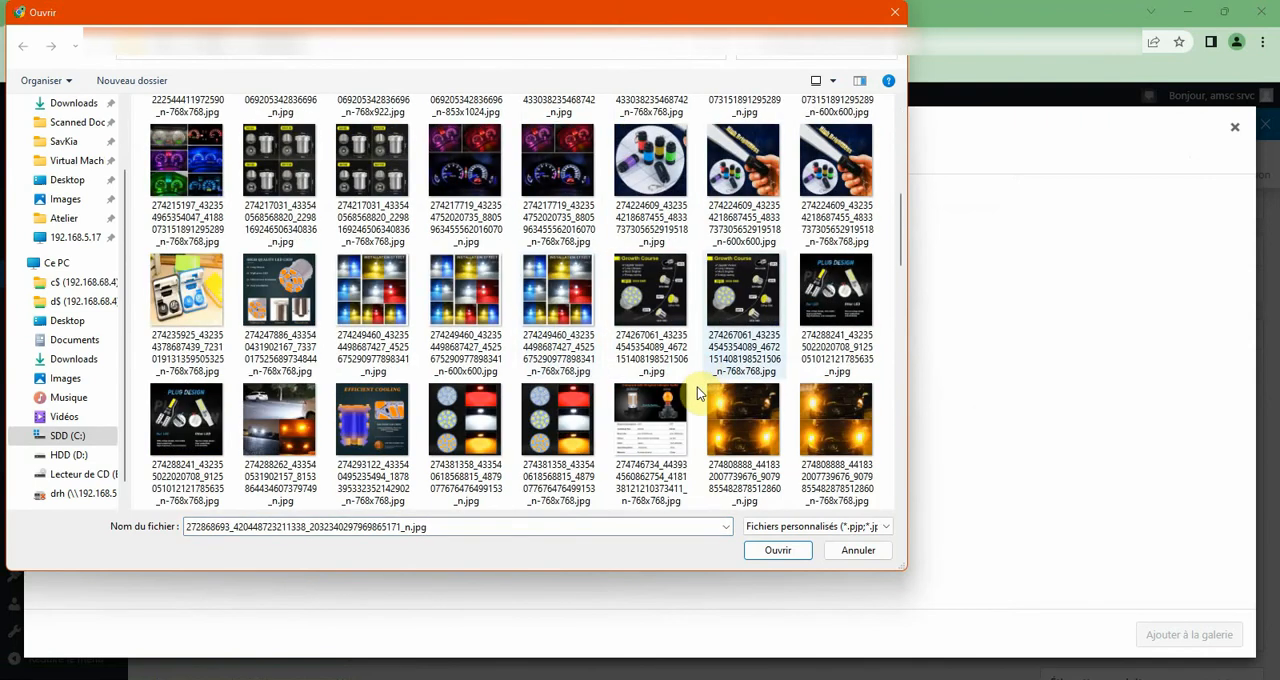
{"action": "scroll", "coordinate": [476, 399], "scroll_direction": "down", "scroll_amount": 5}
{"action": "scroll", "coordinate": [683, 378], "scroll_direction": "down", "scroll_amount": 10}
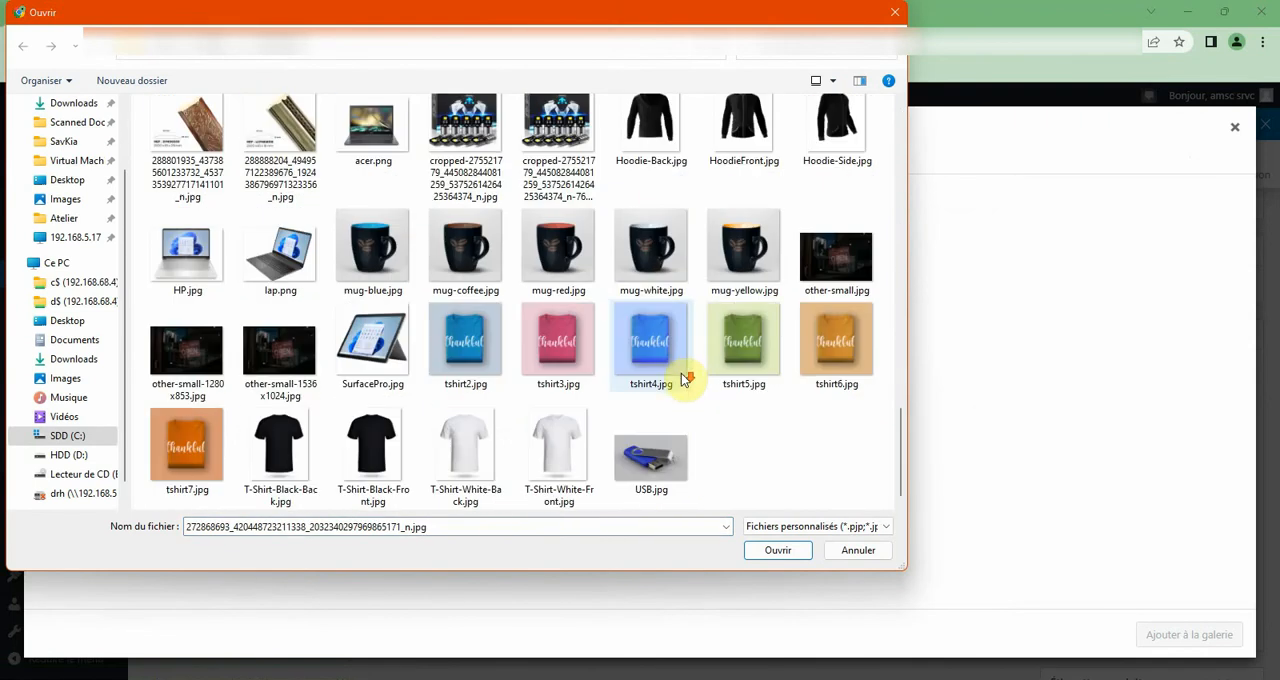
{"action": "scroll", "coordinate": [694, 443], "scroll_direction": "up", "scroll_amount": 10}
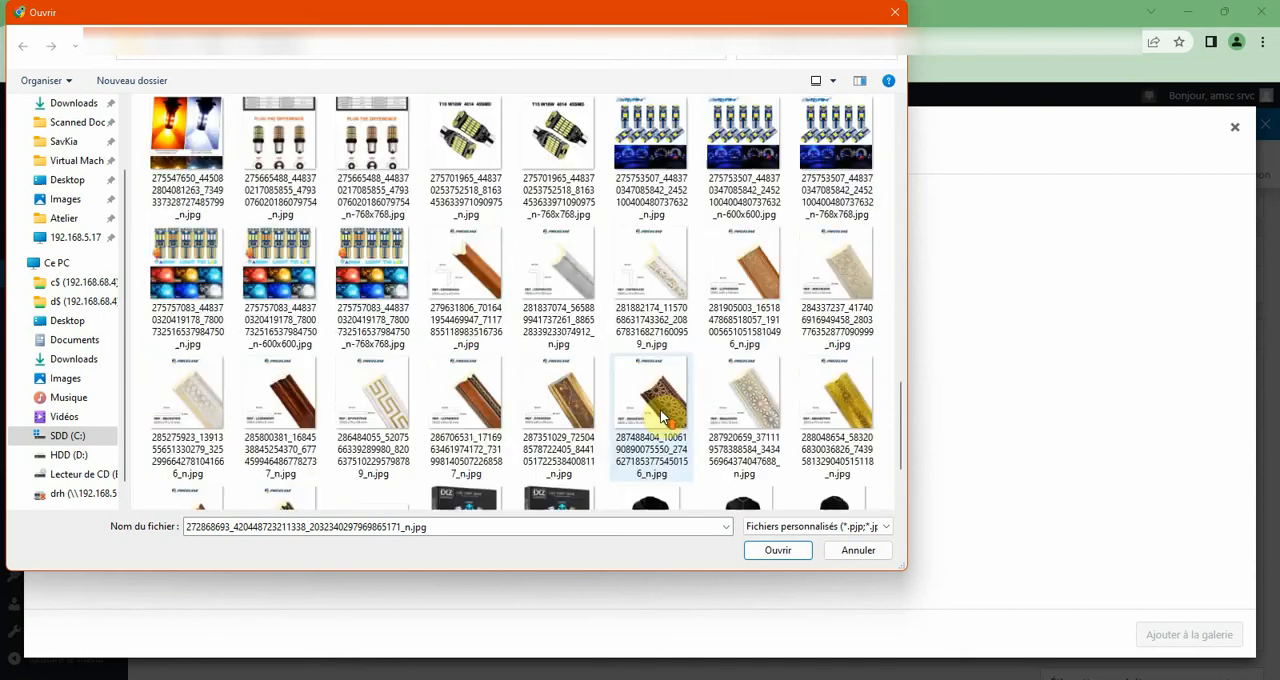
{"action": "scroll", "coordinate": [661, 416], "scroll_direction": "up", "scroll_amount": 5}
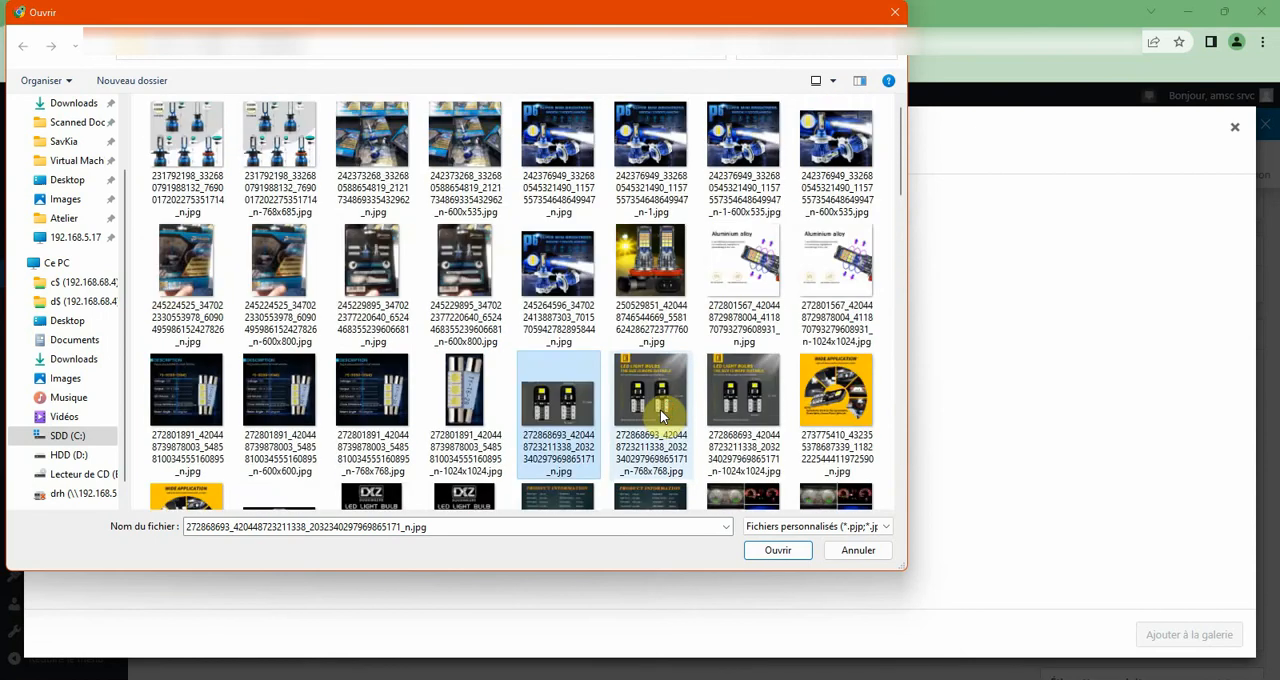
{"action": "scroll", "coordinate": [661, 416], "scroll_direction": "down", "scroll_amount": 5}
{"action": "scroll", "coordinate": [710, 370], "scroll_direction": "up", "scroll_amount": 5}
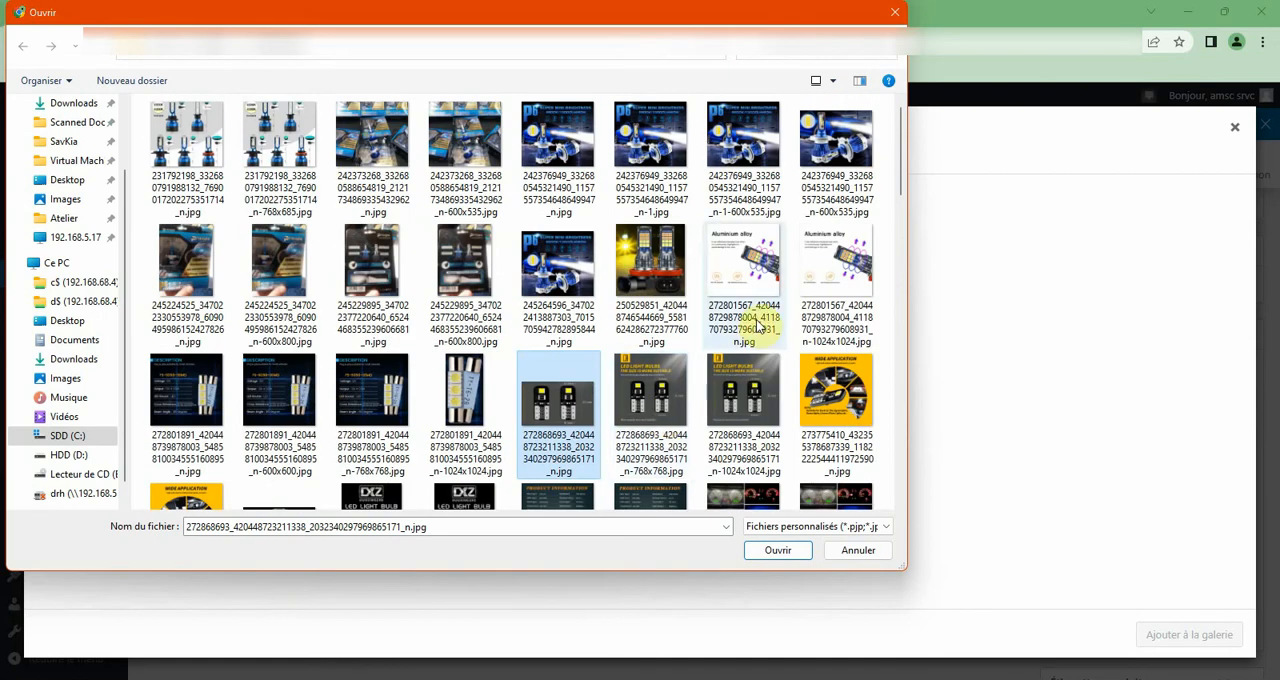
{"action": "left_click", "coordinate": [737, 272], "text": "ctrl"}
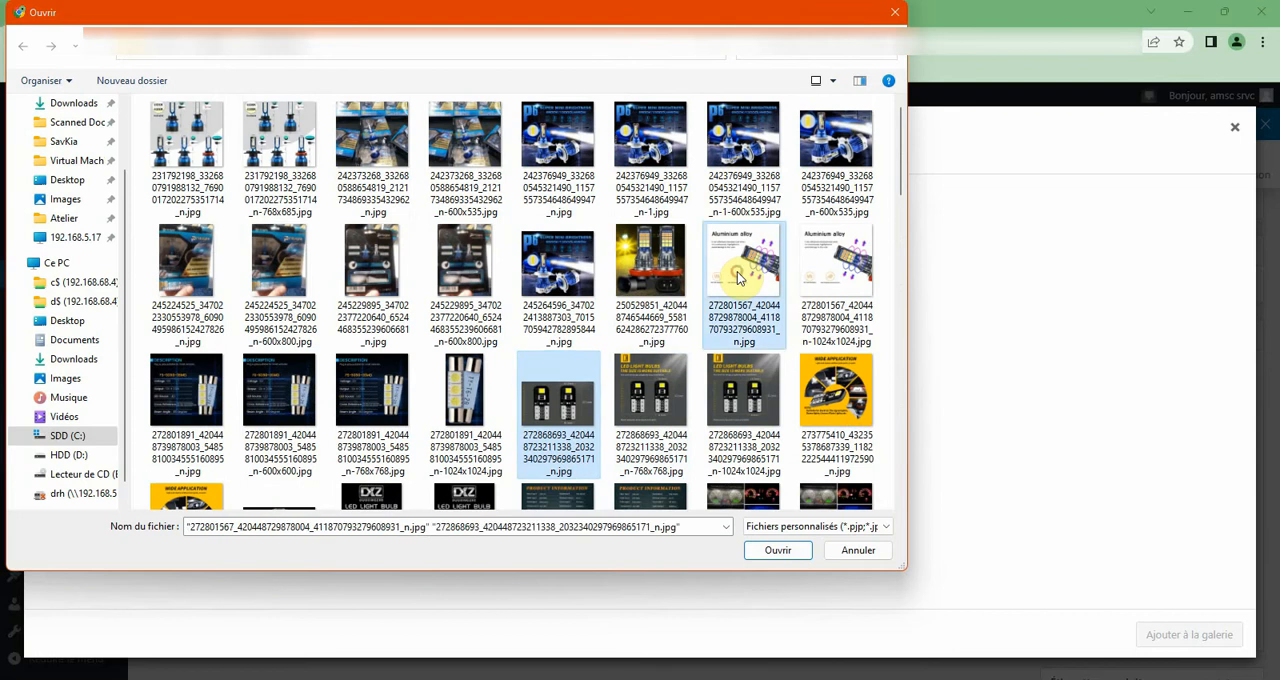
{"action": "left_click", "coordinate": [768, 551]}
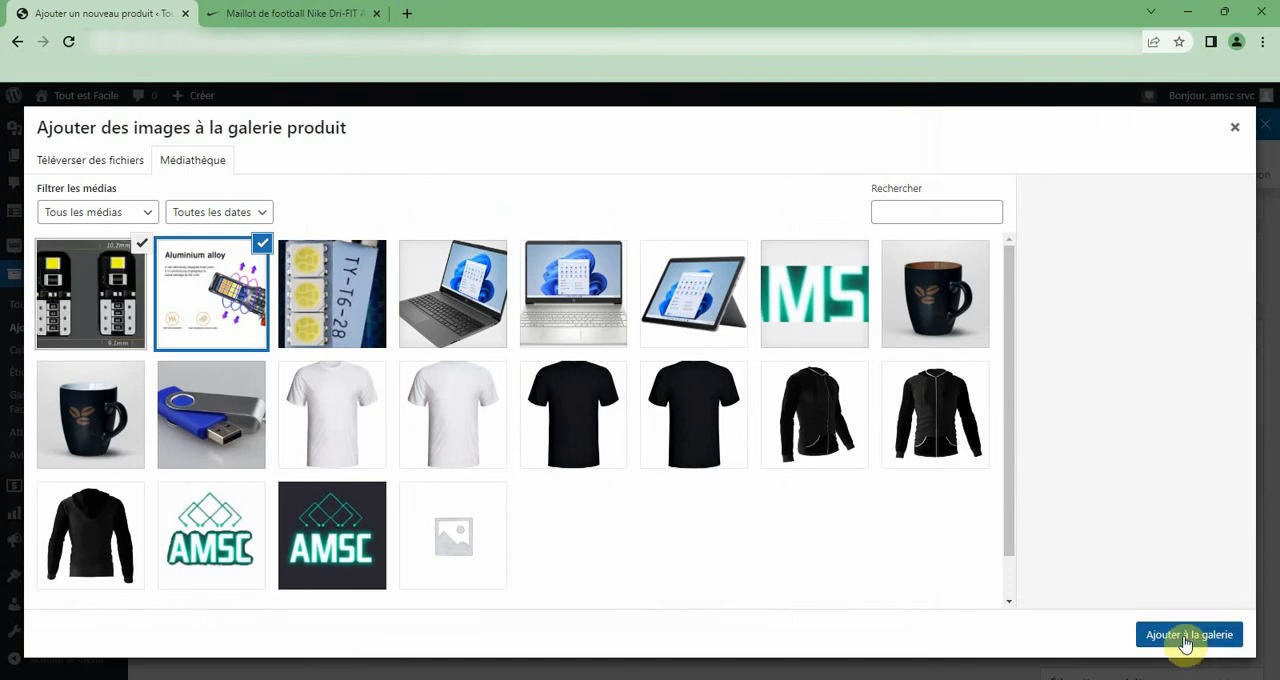
{"action": "left_click", "coordinate": [1188, 635]}
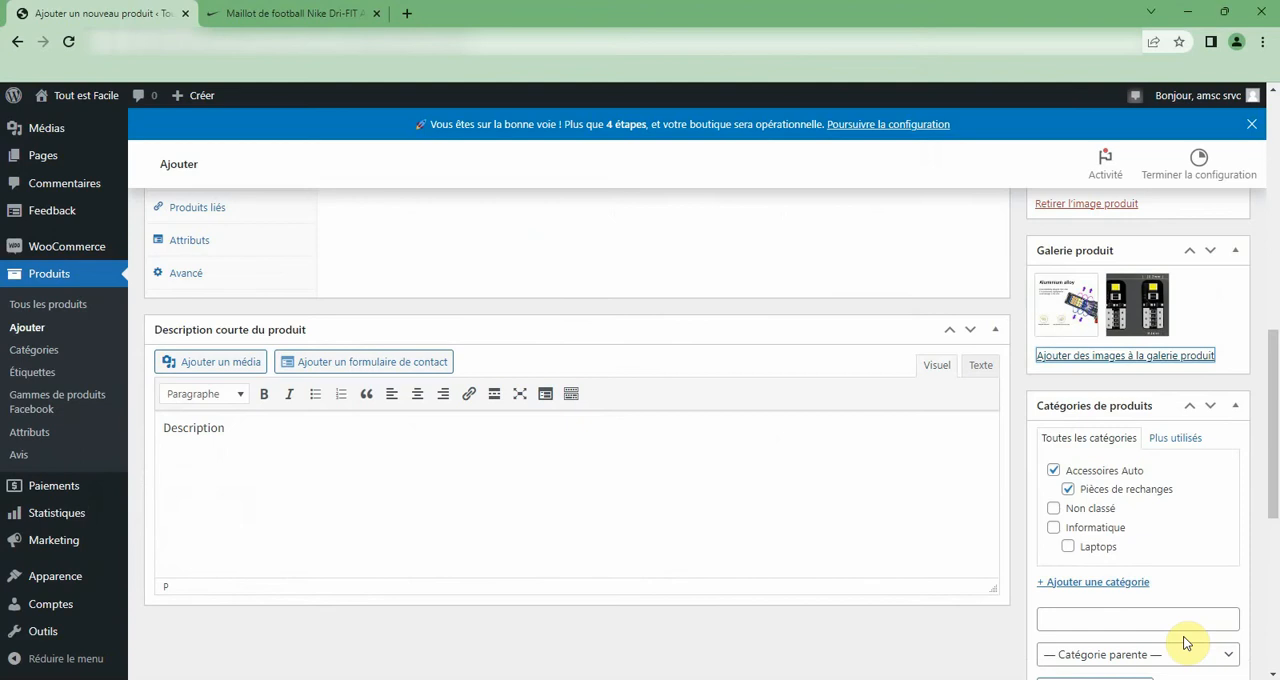
Publish the product "Produit 1" with public visibility in the catalogue and search.
{"action": "scroll", "coordinate": [1183, 636], "scroll_direction": "down", "scroll_amount": 4}
{"action": "scroll", "coordinate": [1180, 524], "scroll_direction": "up", "scroll_amount": 6}
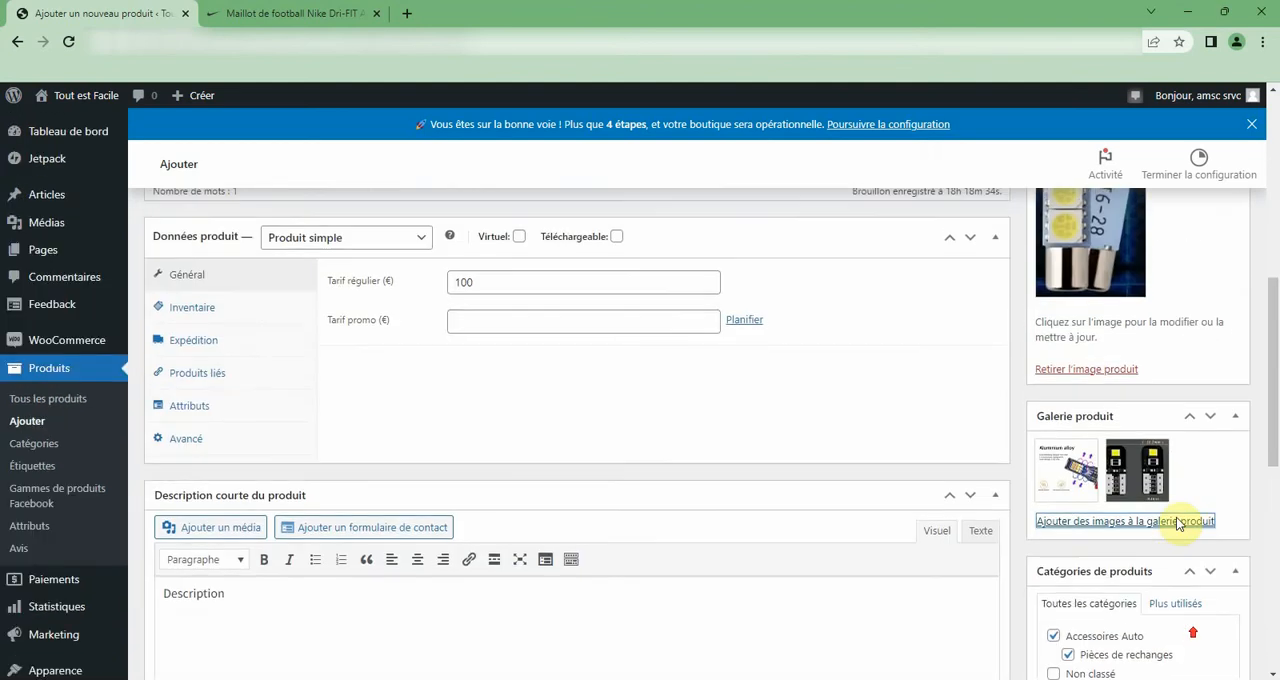
{"action": "scroll", "coordinate": [1180, 524], "scroll_direction": "up", "scroll_amount": 6}
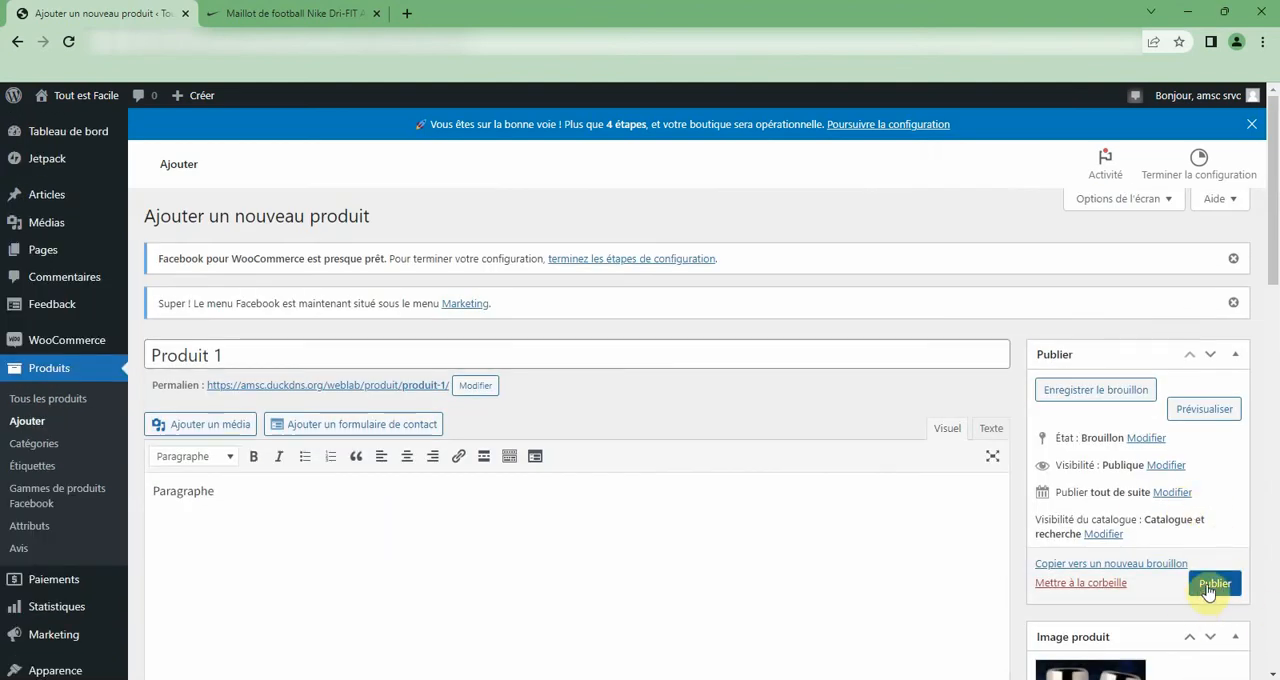
{"action": "left_click", "coordinate": [1207, 588]}
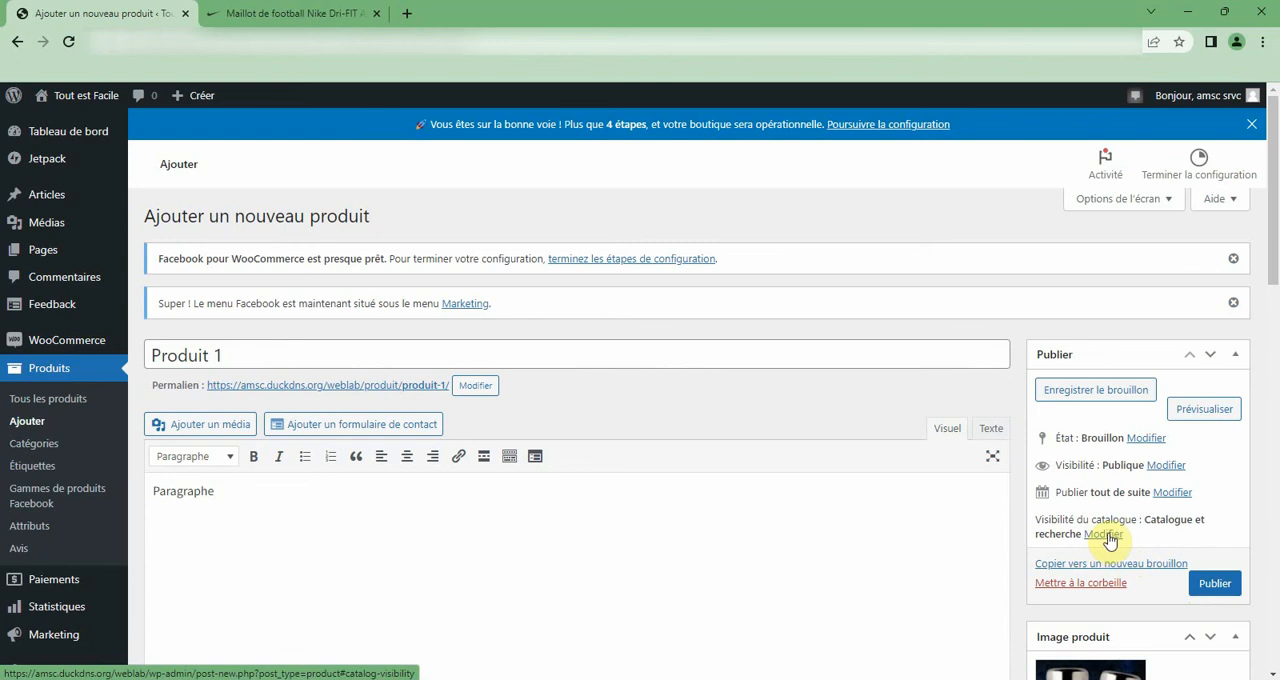
{"action": "left_click", "coordinate": [1213, 586]}
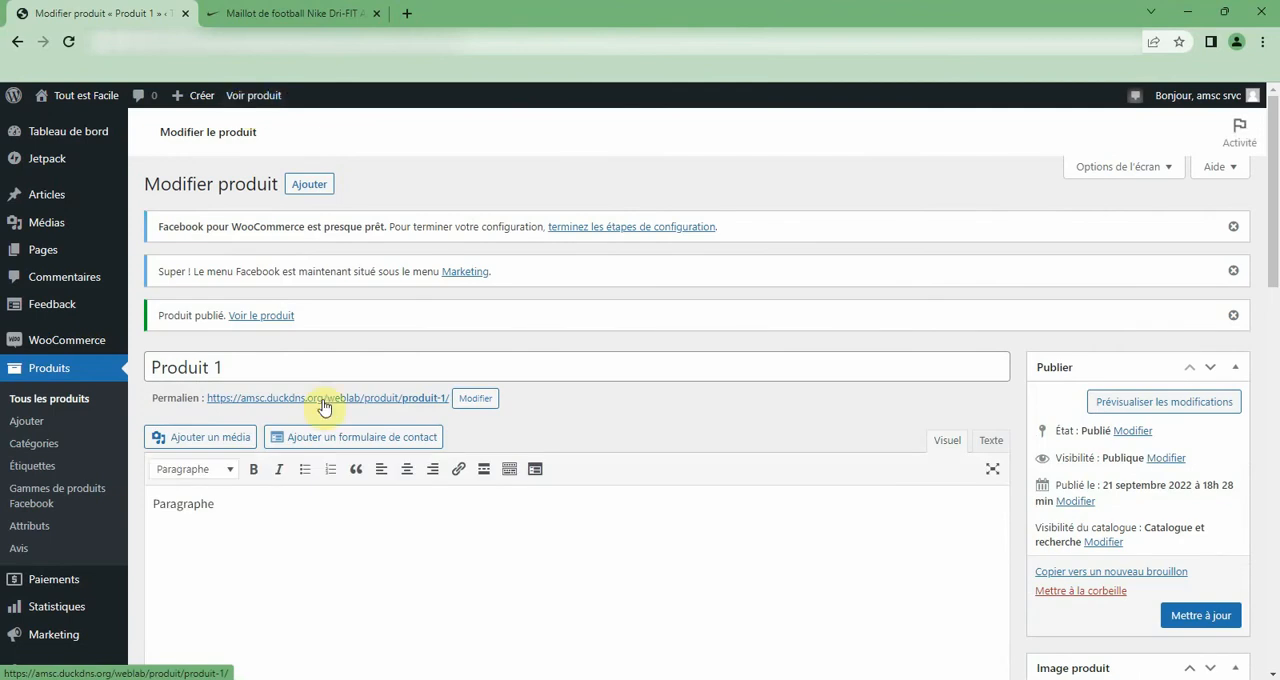
Retitle the product "Led Vehicule" and correct the second word's spelling to "Véhicule".
{"action": "triple_click", "coordinate": [275, 366]}
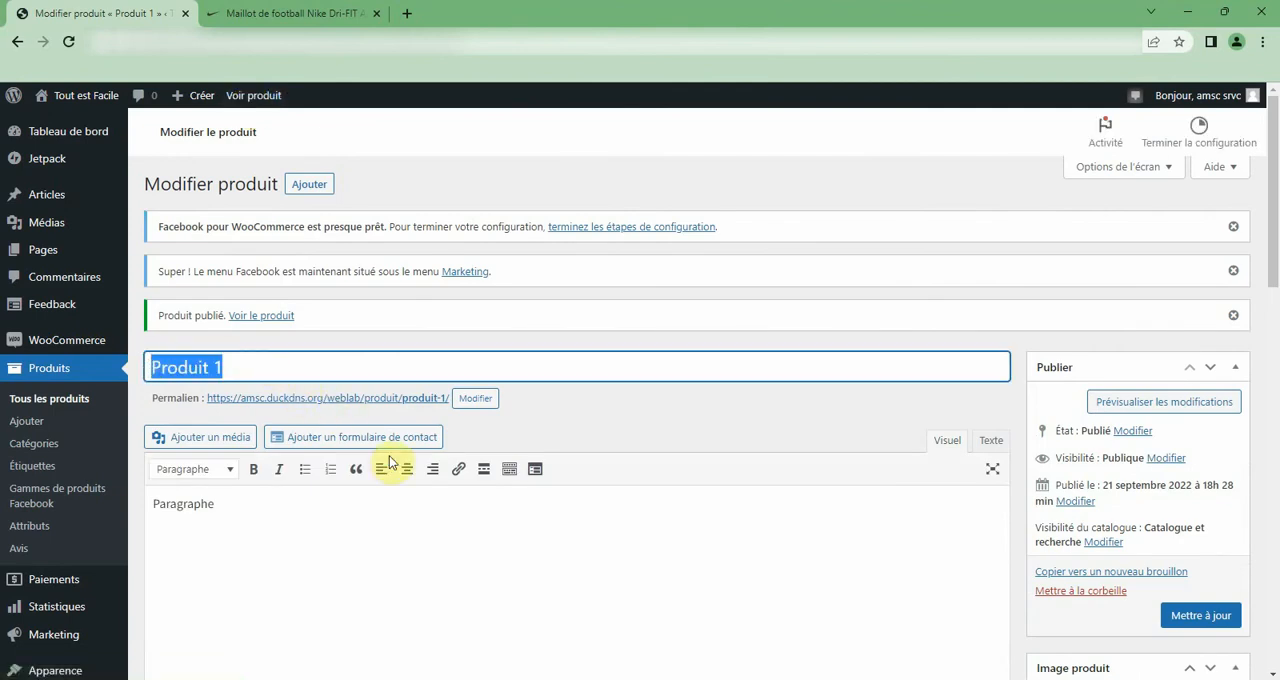
{"action": "type", "text": "Led Vehicule"}
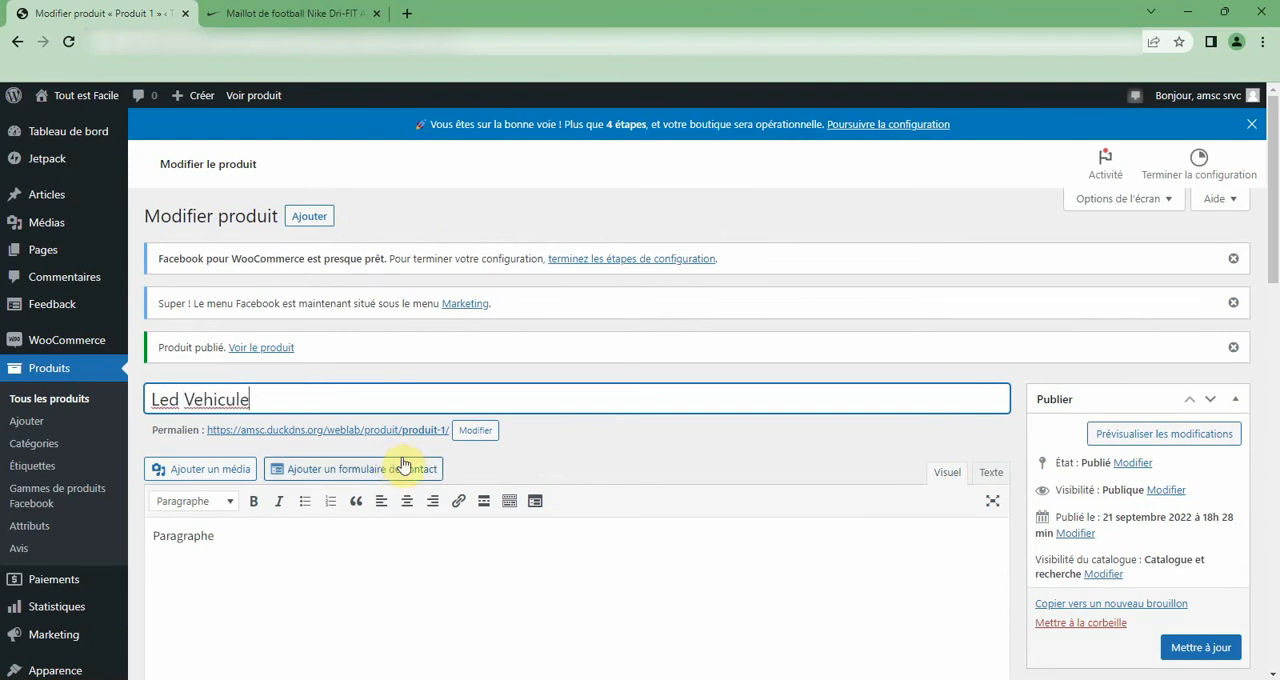
{"action": "double_click", "coordinate": [224, 400]}
{"action": "right_click", "coordinate": [226, 405]}
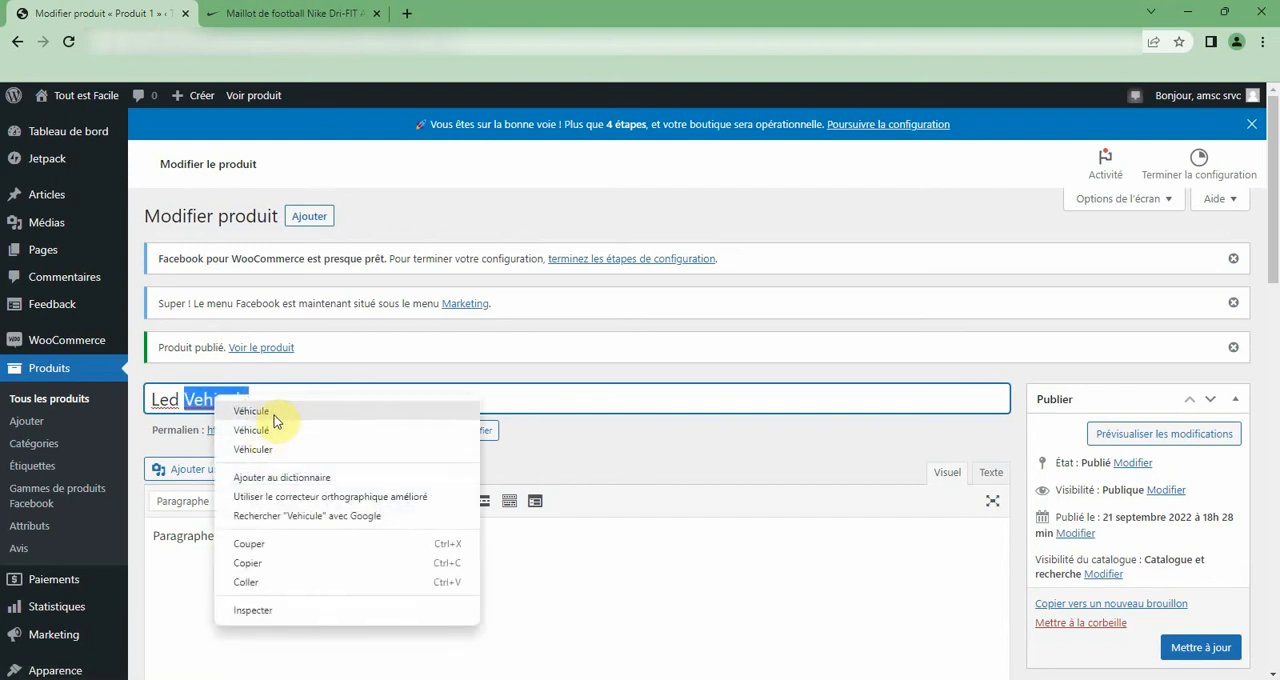
{"action": "left_click", "coordinate": [268, 411]}
Capitalise the title's first word as "LED" and update the published product.
{"action": "double_click", "coordinate": [163, 400]}
{"action": "right_click", "coordinate": [174, 416]}
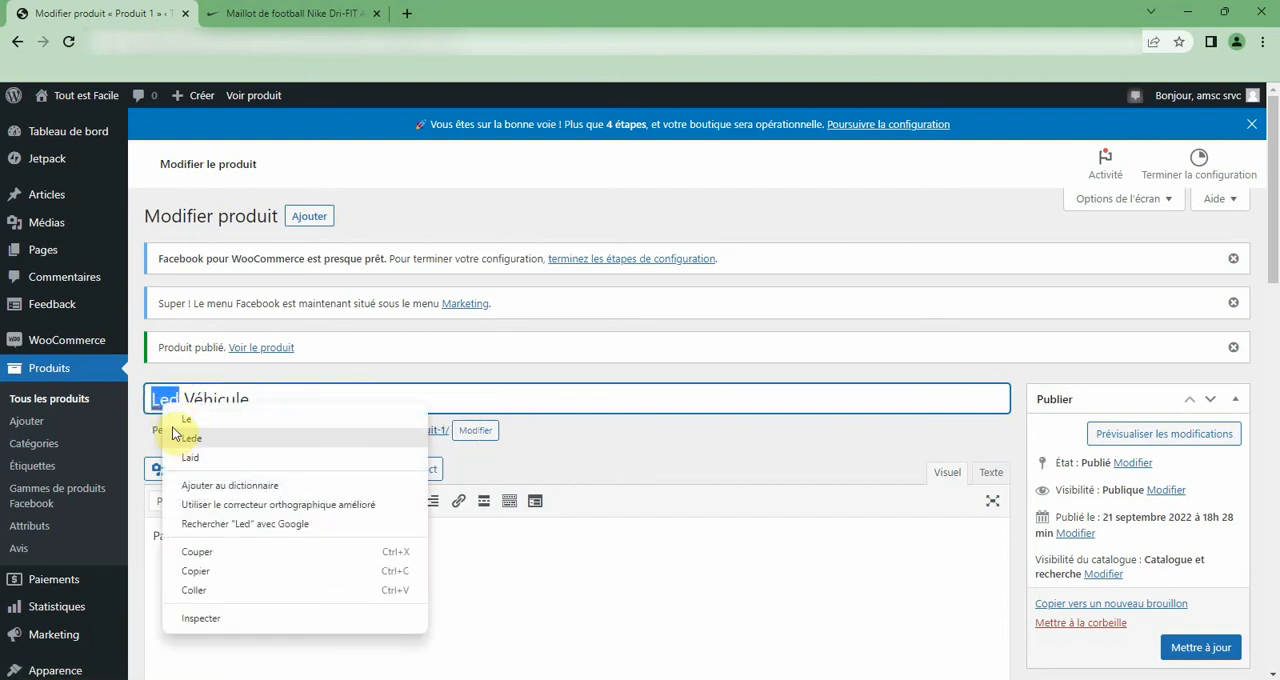
{"action": "left_click", "coordinate": [164, 398]}
{"action": "left_click", "coordinate": [168, 400]}
{"action": "double_click", "coordinate": [167, 400]}
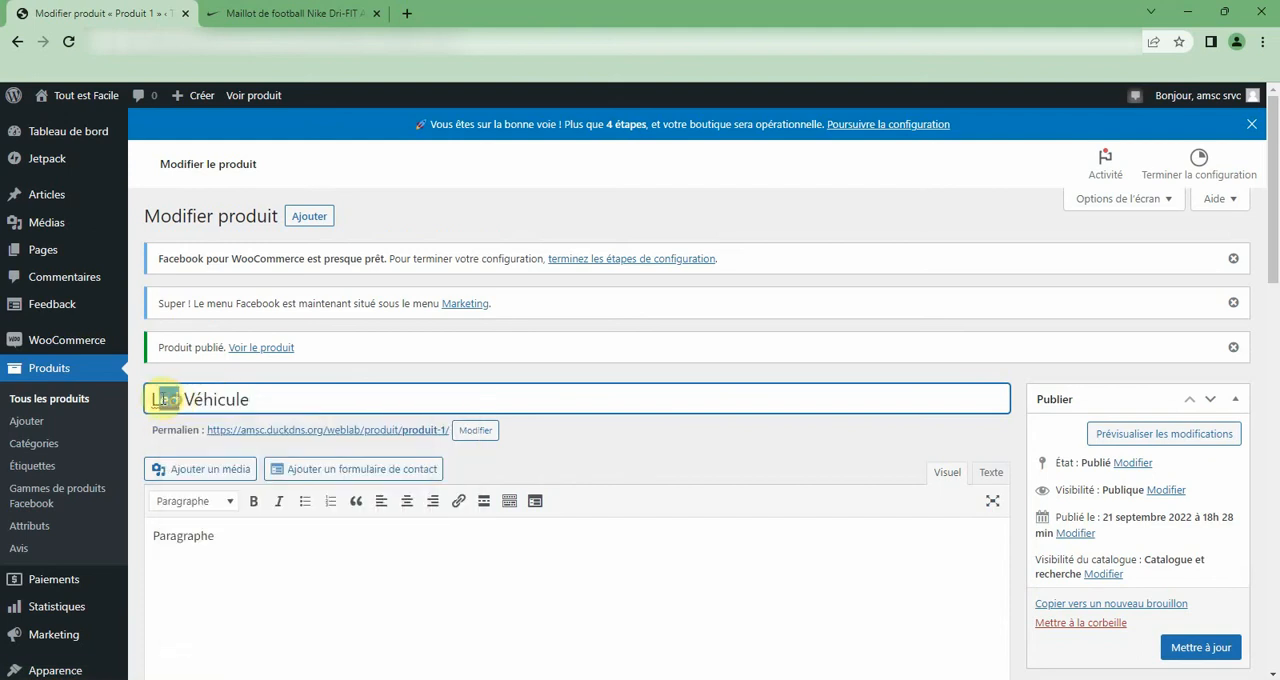
{"action": "type", "text": "LED"}
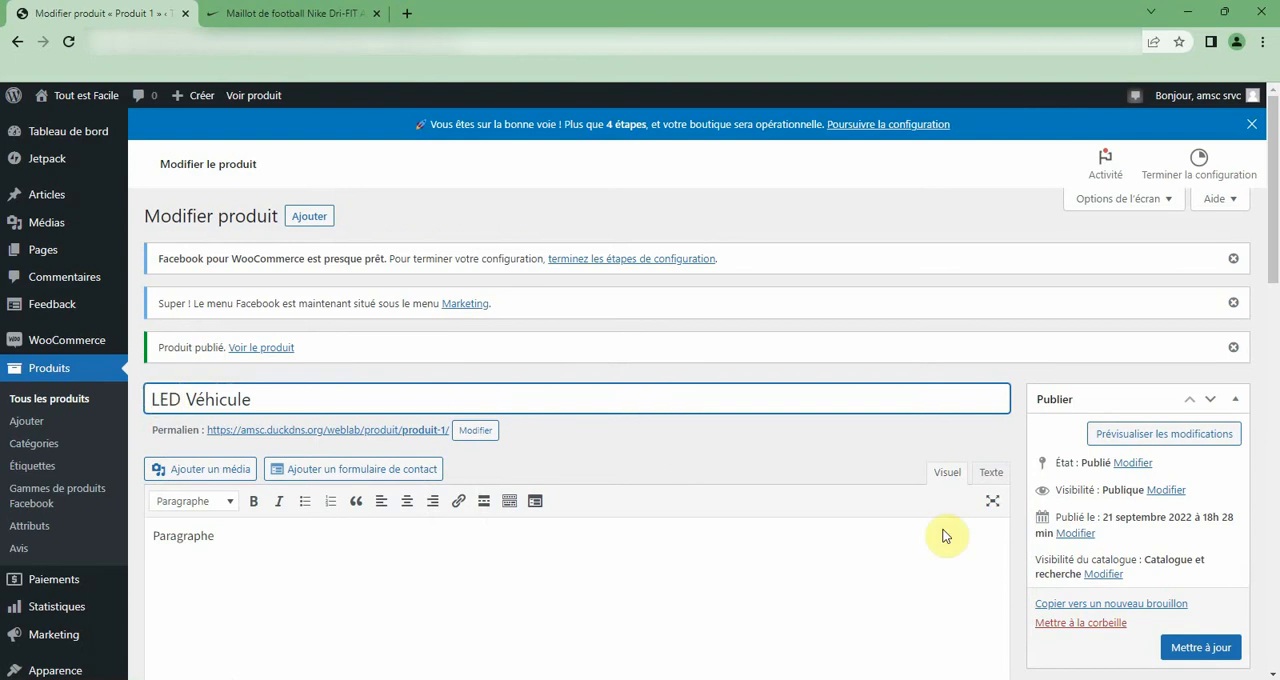
{"action": "left_click", "coordinate": [1201, 650]}
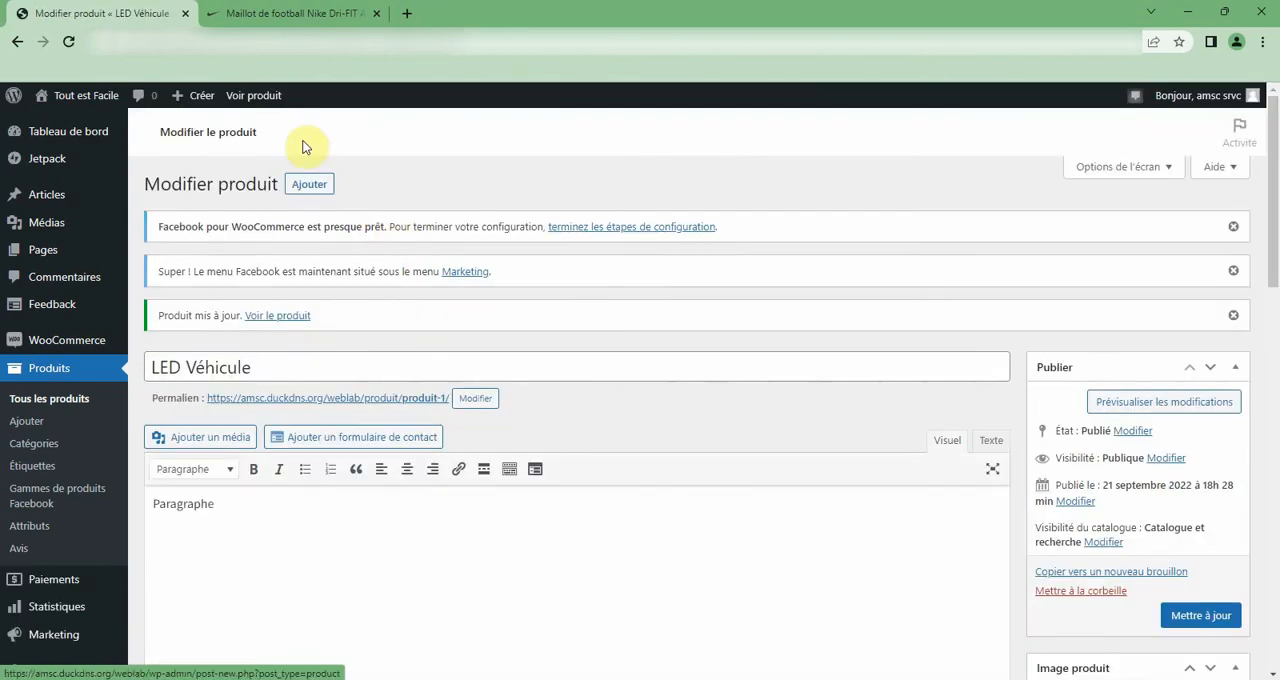
Display the updated product's public page and close the Nike football shirt page.
{"action": "left_click", "coordinate": [236, 98]}
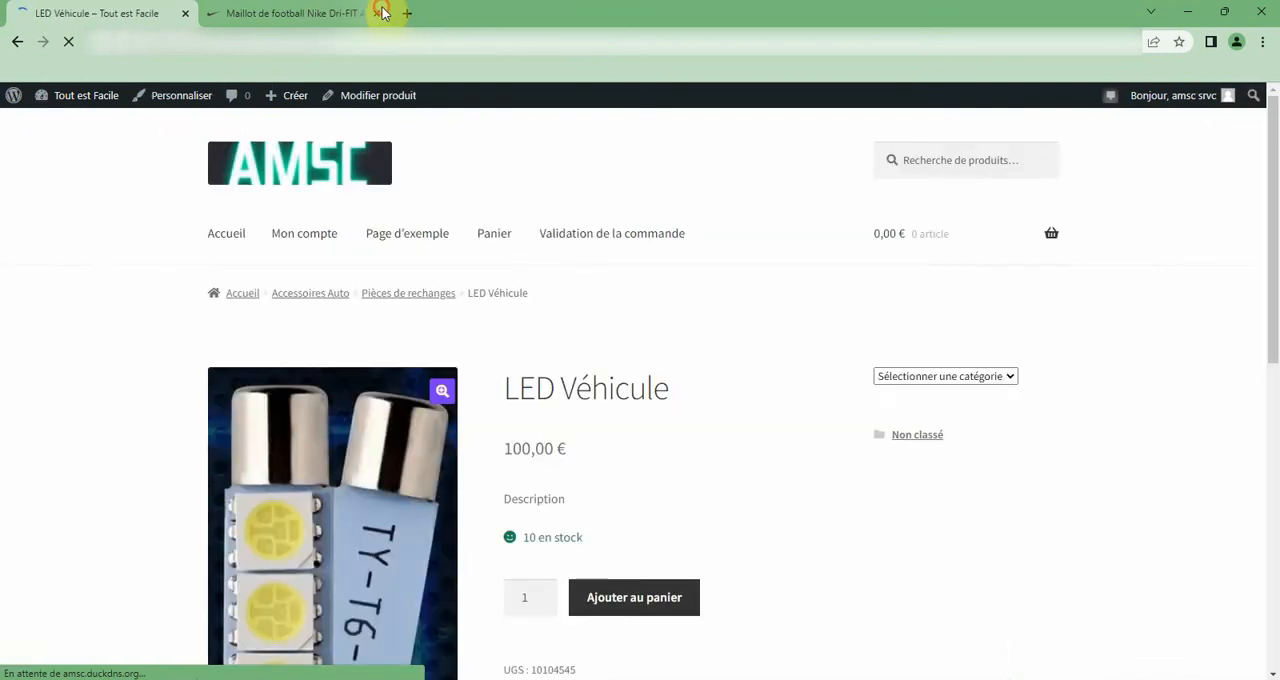
{"action": "left_click", "coordinate": [383, 12]}
{"action": "left_click", "coordinate": [378, 13]}
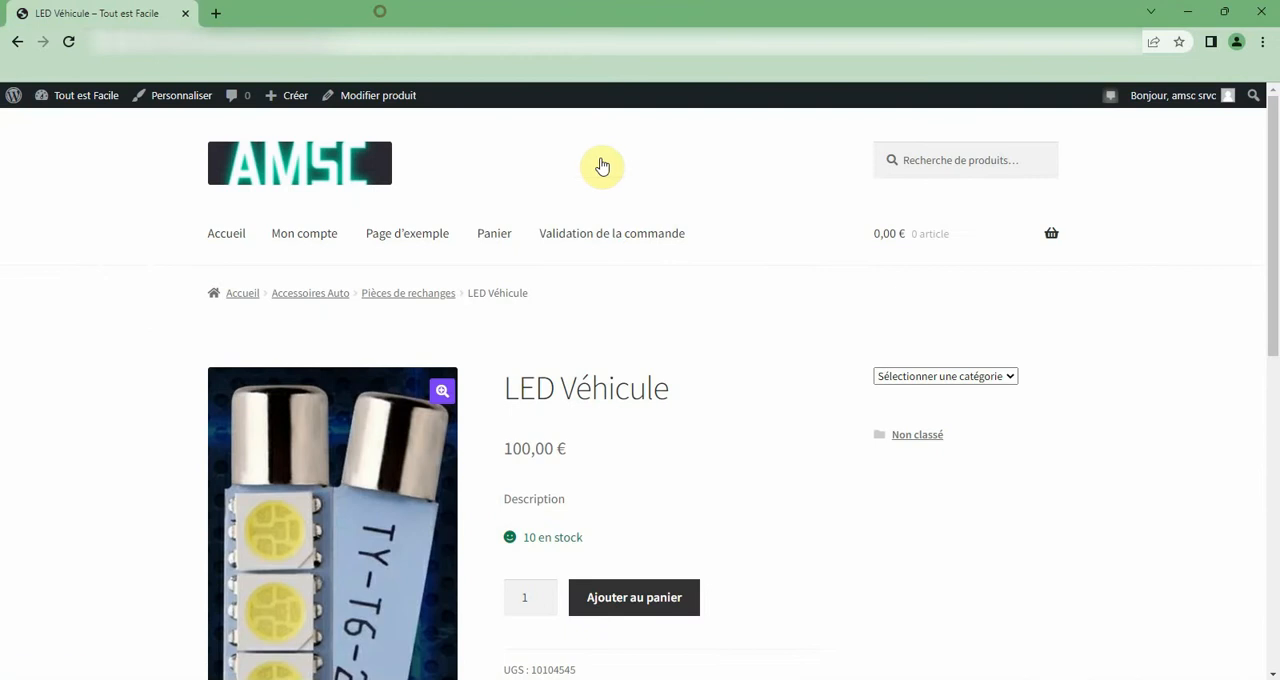
Examine the product page's price, stock, quantity, category selector, SKU, tags, gallery thumbnails and description.
{"action": "scroll", "coordinate": [641, 255], "scroll_direction": "down", "scroll_amount": 1}
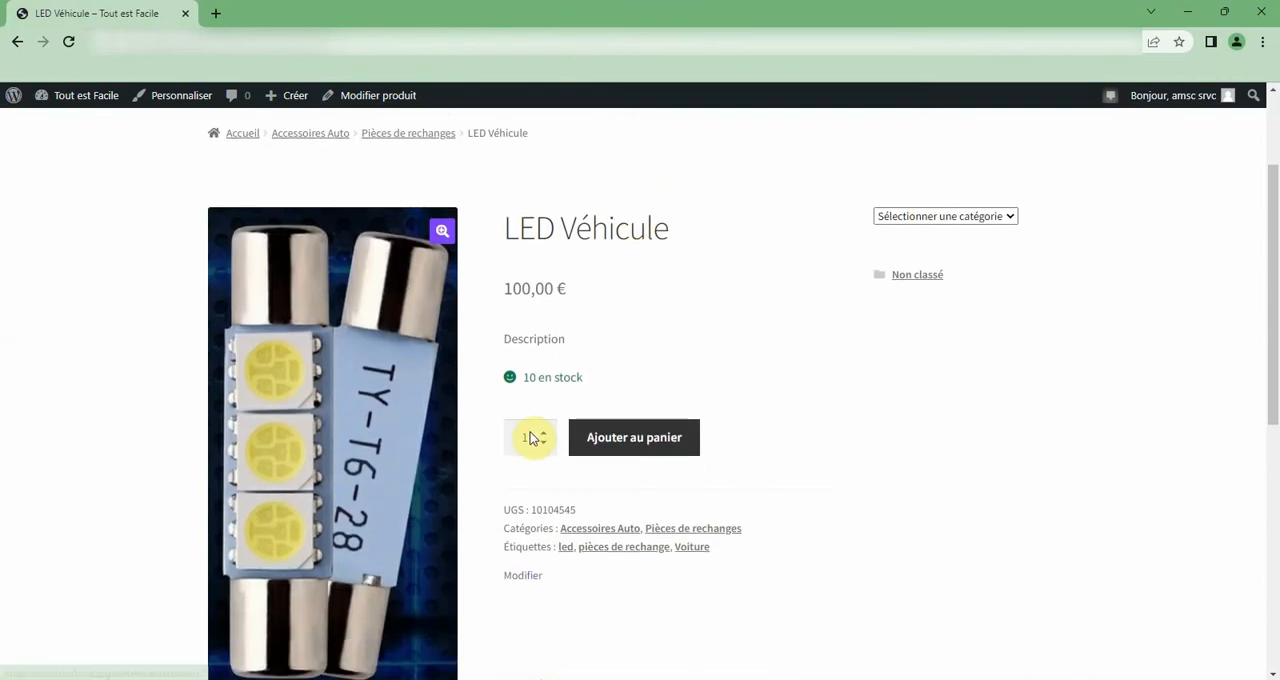
{"action": "left_click", "coordinate": [529, 437]}
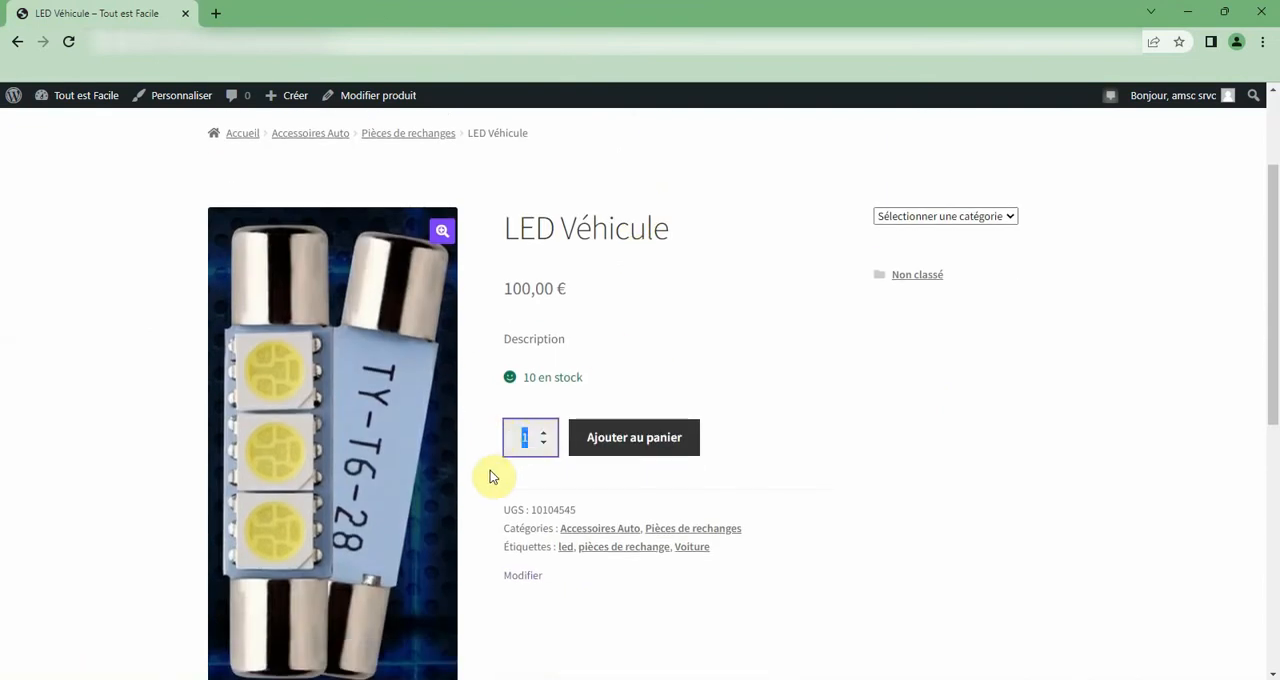
{"action": "left_click", "coordinate": [577, 381]}
{"action": "left_click_drag", "start_coordinate": [577, 381], "coordinate": [521, 370]}
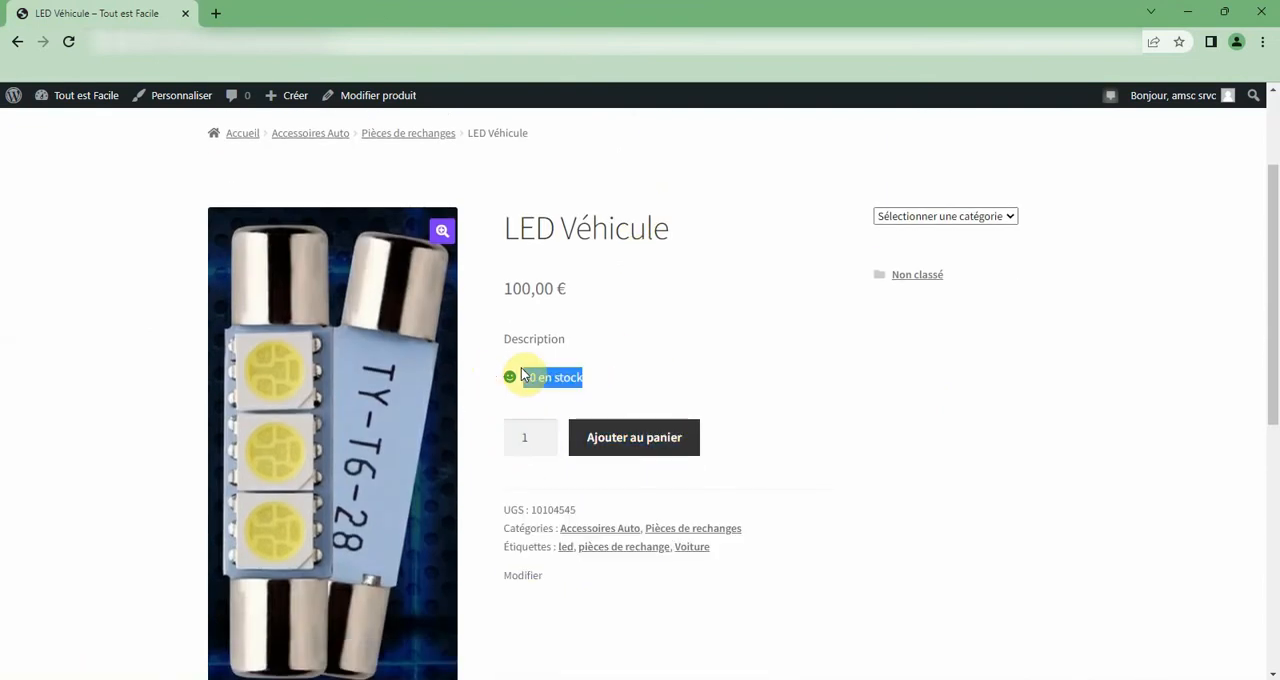
{"action": "left_click_drag", "start_coordinate": [504, 292], "coordinate": [673, 333]}
{"action": "left_click", "coordinate": [840, 366]}
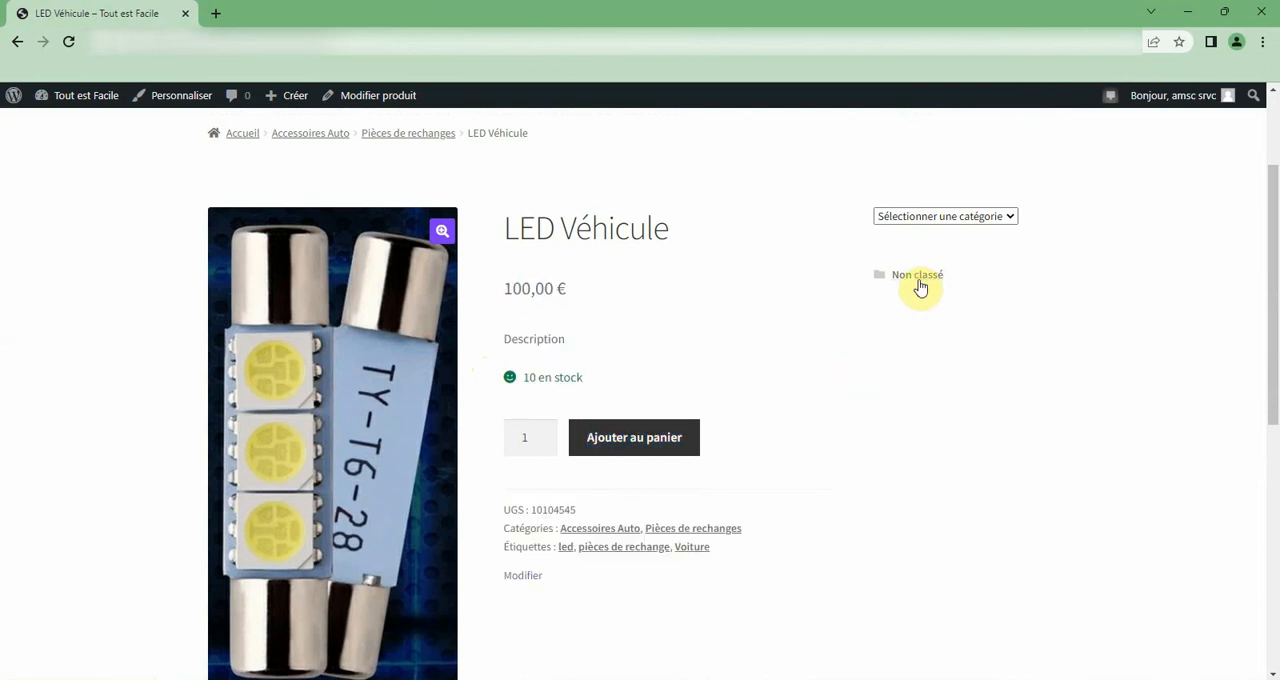
{"action": "left_click", "coordinate": [982, 216]}
{"action": "left_click", "coordinate": [977, 276]}
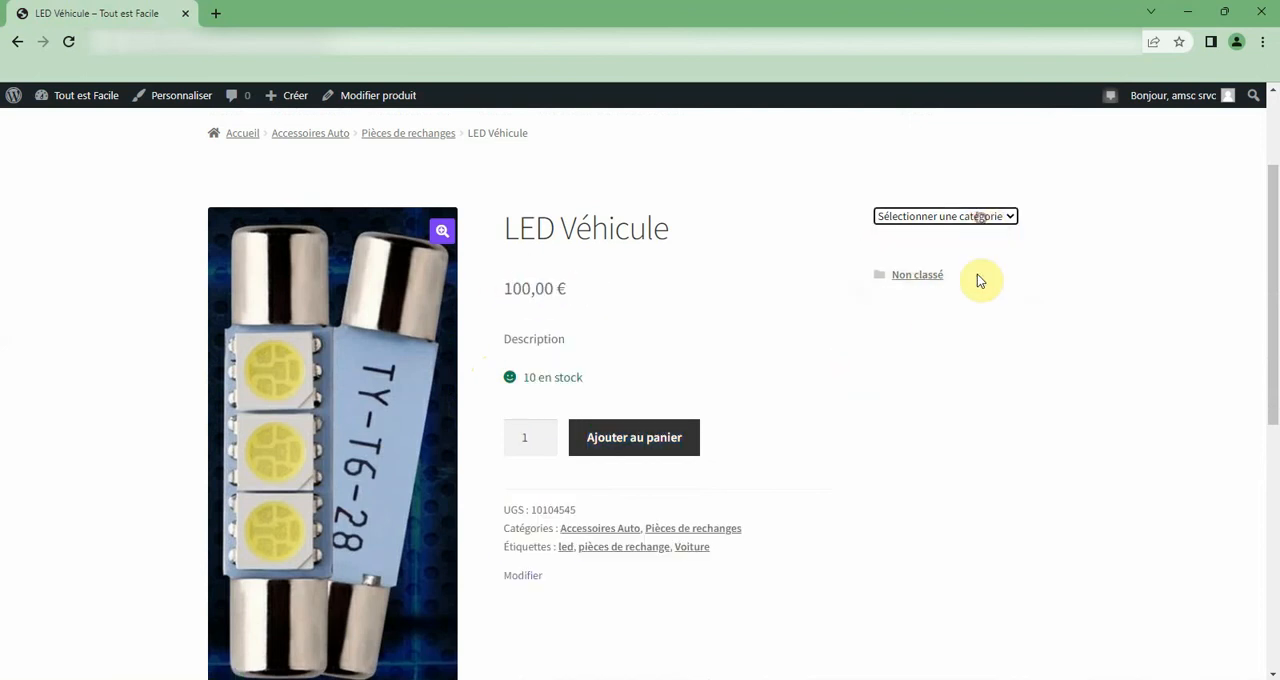
{"action": "scroll", "coordinate": [860, 382], "scroll_direction": "down", "scroll_amount": 3}
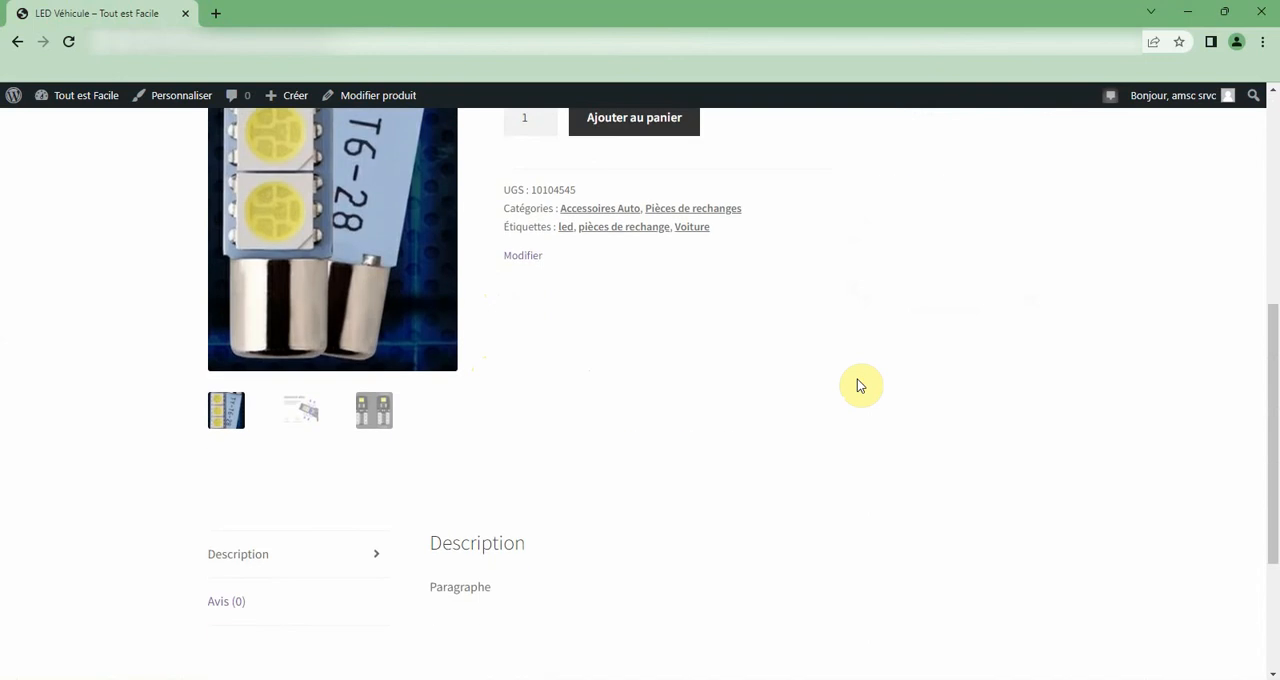
{"action": "scroll", "coordinate": [860, 385], "scroll_direction": "up", "scroll_amount": 5}
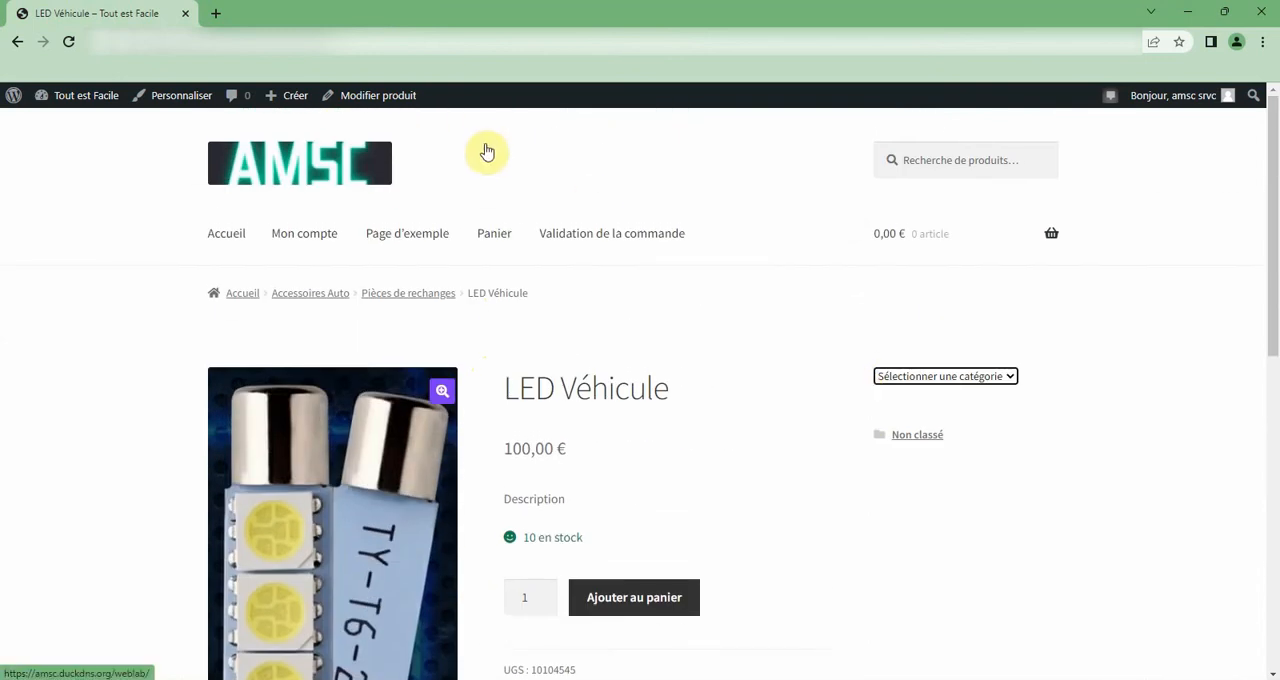
Return to editing the LED Véhicule product and review its gallery, assigned categories and tags.
{"action": "left_click", "coordinate": [371, 101]}
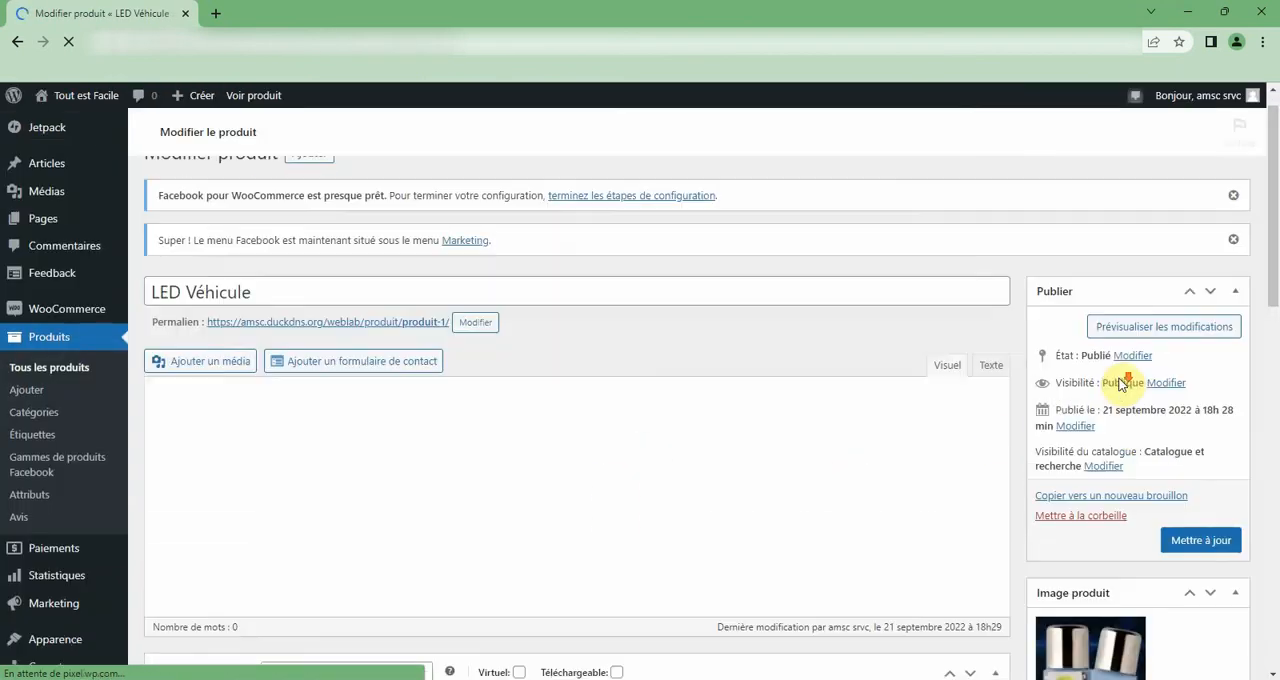
{"action": "scroll", "coordinate": [1122, 385], "scroll_direction": "down", "scroll_amount": 7}
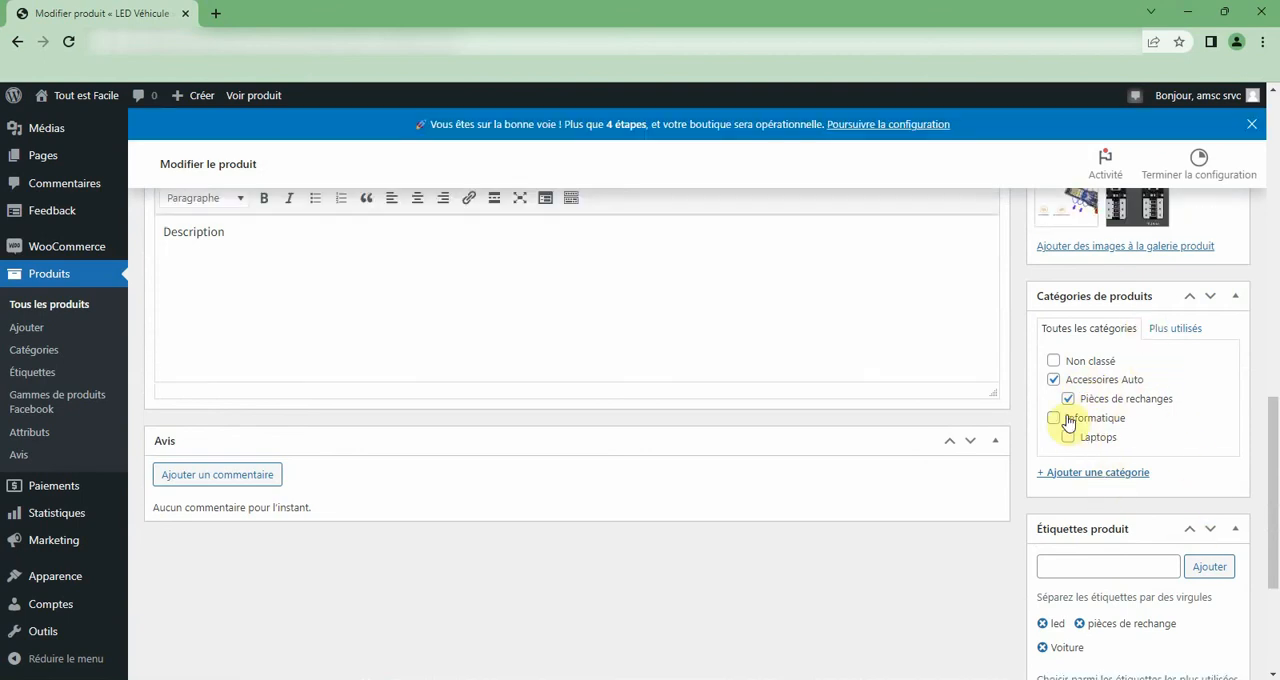
{"action": "scroll", "coordinate": [1174, 400], "scroll_direction": "up", "scroll_amount": 3}
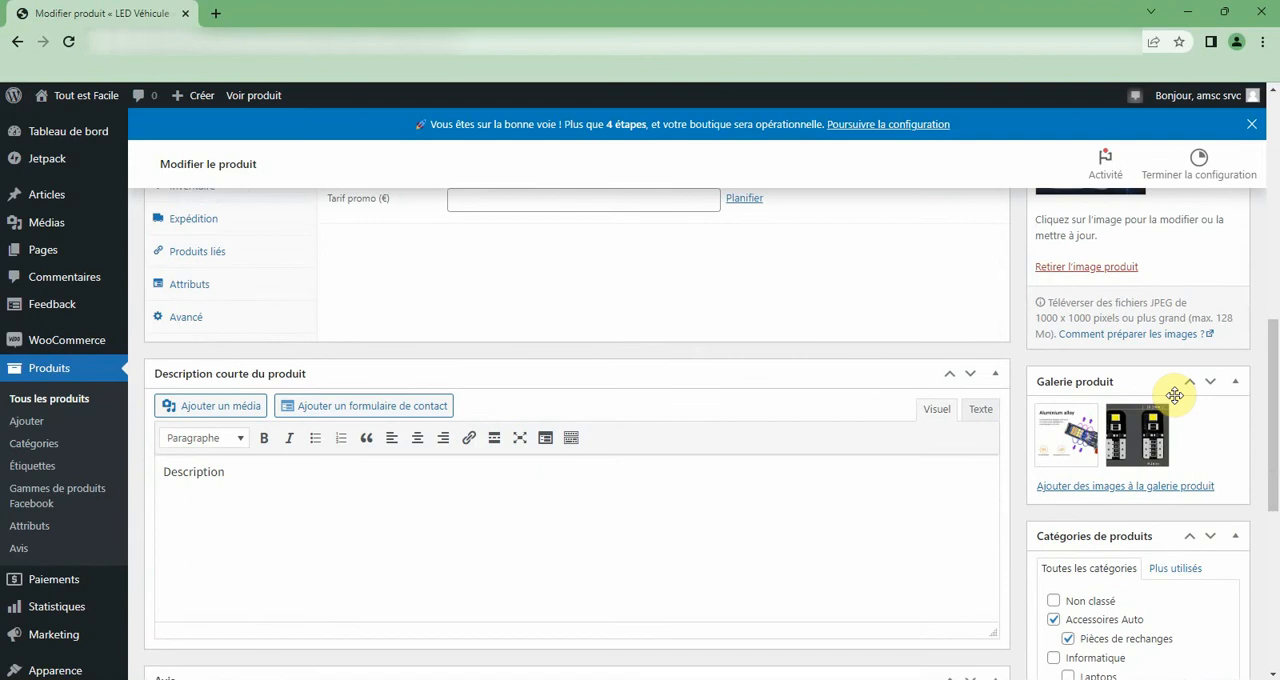
{"action": "scroll", "coordinate": [1174, 398], "scroll_direction": "down", "scroll_amount": 3}
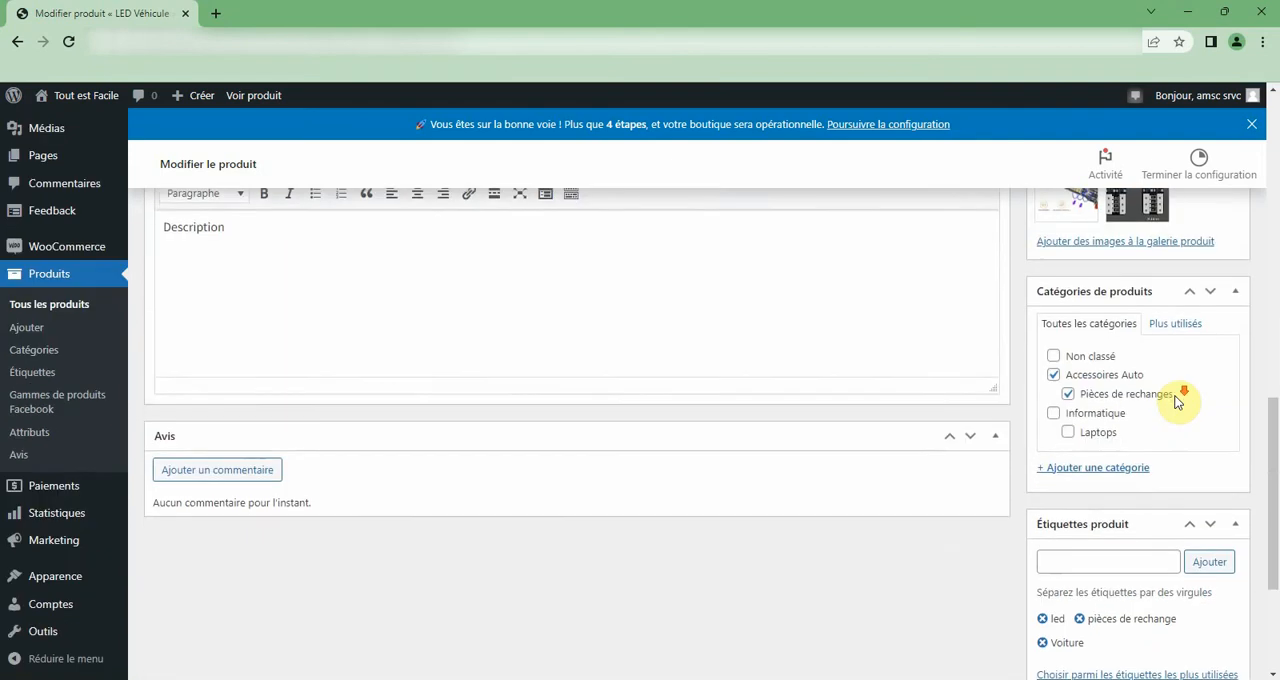
{"action": "scroll", "coordinate": [1176, 400], "scroll_direction": "down", "scroll_amount": 3}
{"action": "scroll", "coordinate": [1180, 400], "scroll_direction": "up", "scroll_amount": 15}
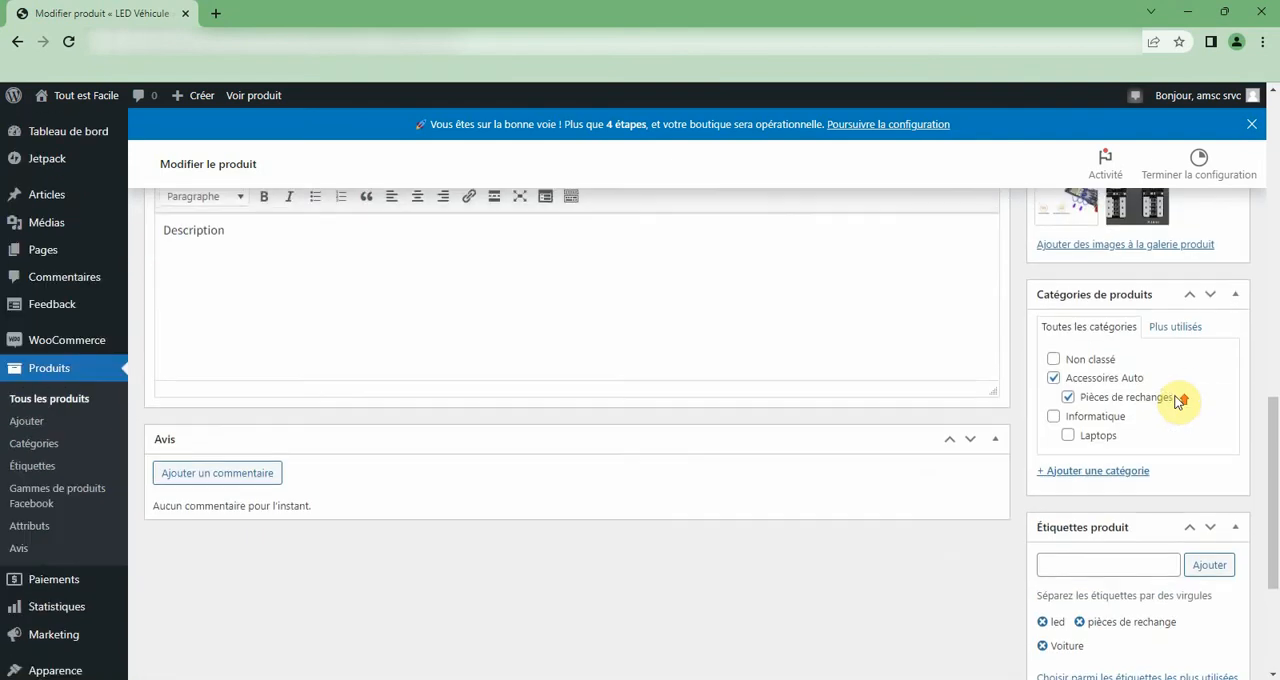
{"action": "scroll", "coordinate": [1178, 400], "scroll_direction": "up", "scroll_amount": 2}
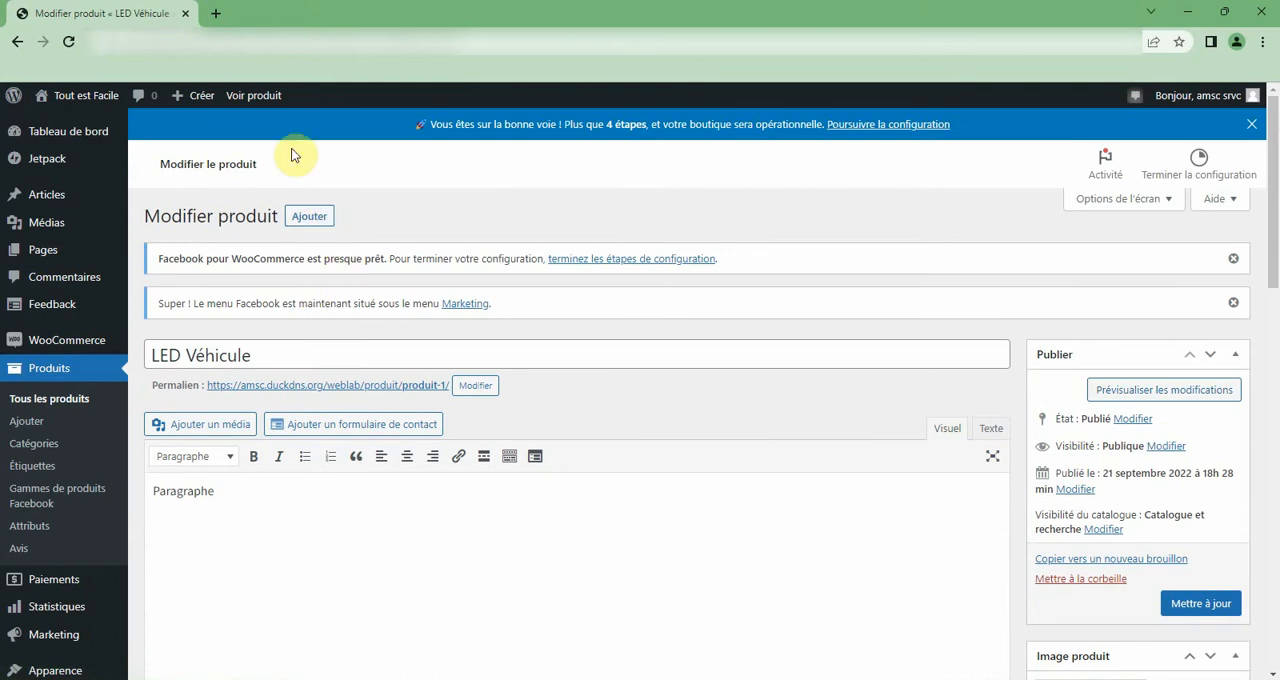
Open the shop's public site in a new tab and view the LED Véhicule product from the Boutique listing.
{"action": "mouse_move", "coordinate": [52, 103]}
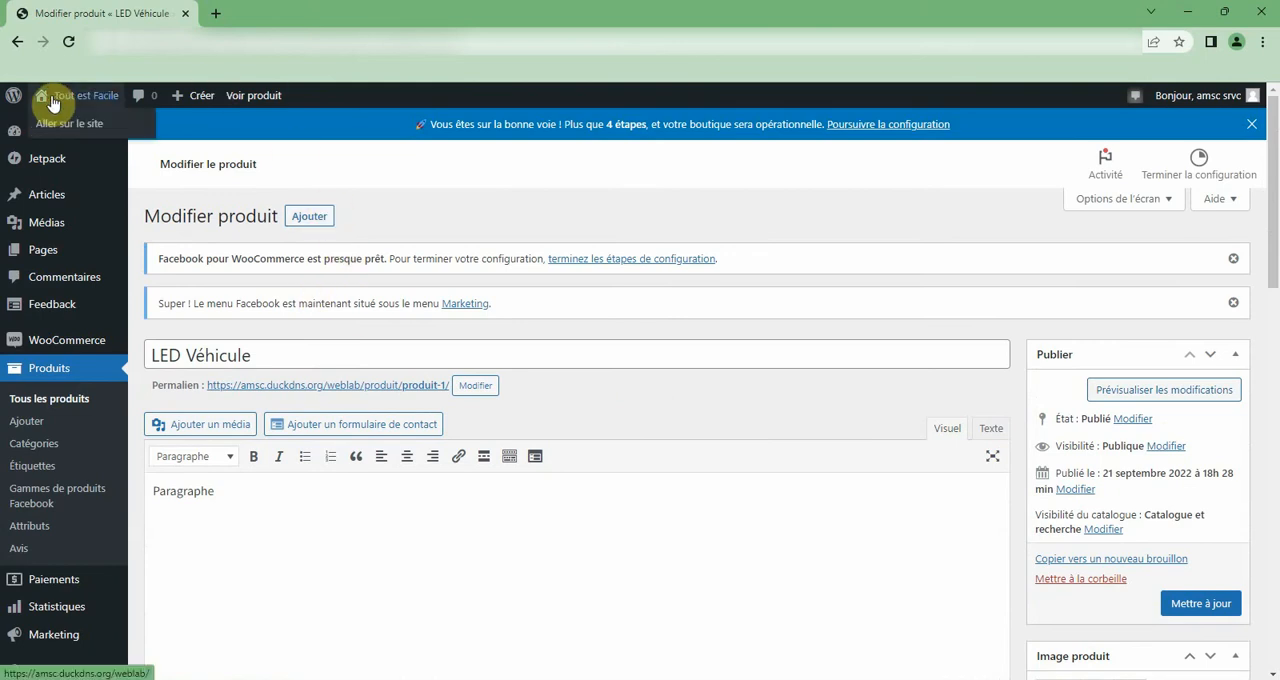
{"action": "right_click", "coordinate": [60, 124]}
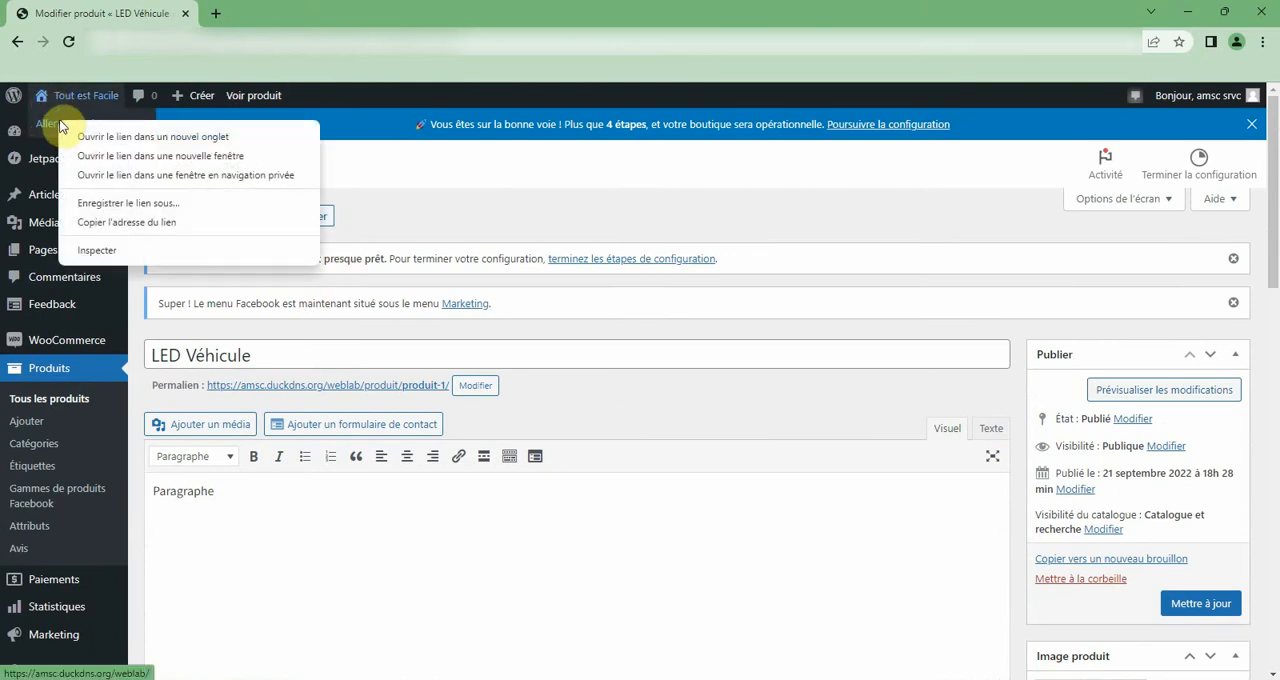
{"action": "left_click", "coordinate": [93, 138]}
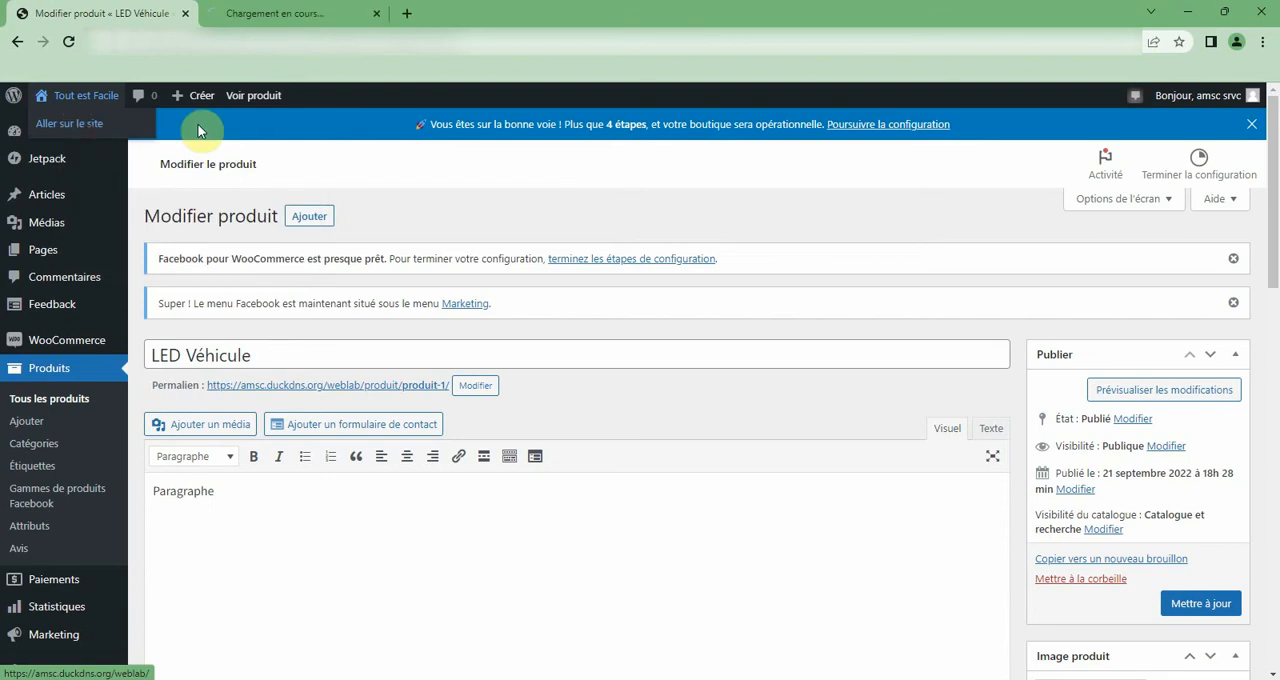
{"action": "left_click", "coordinate": [247, 12]}
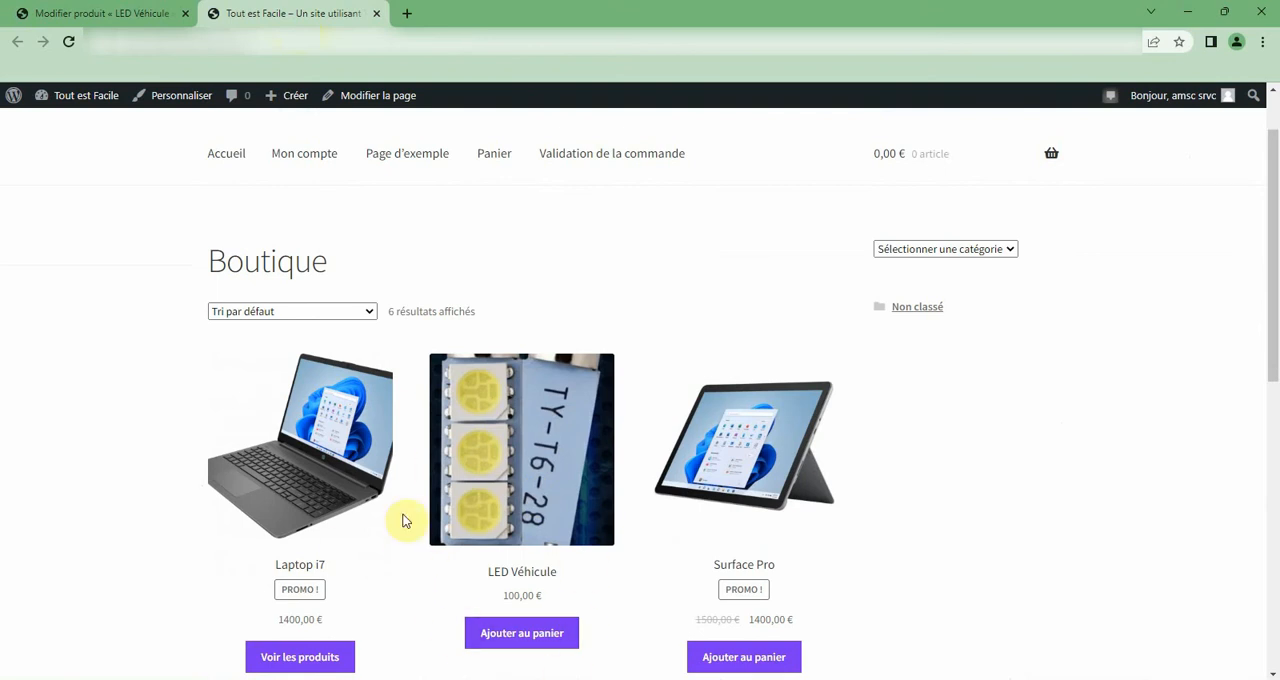
{"action": "scroll", "coordinate": [575, 537], "scroll_direction": "down", "scroll_amount": 2}
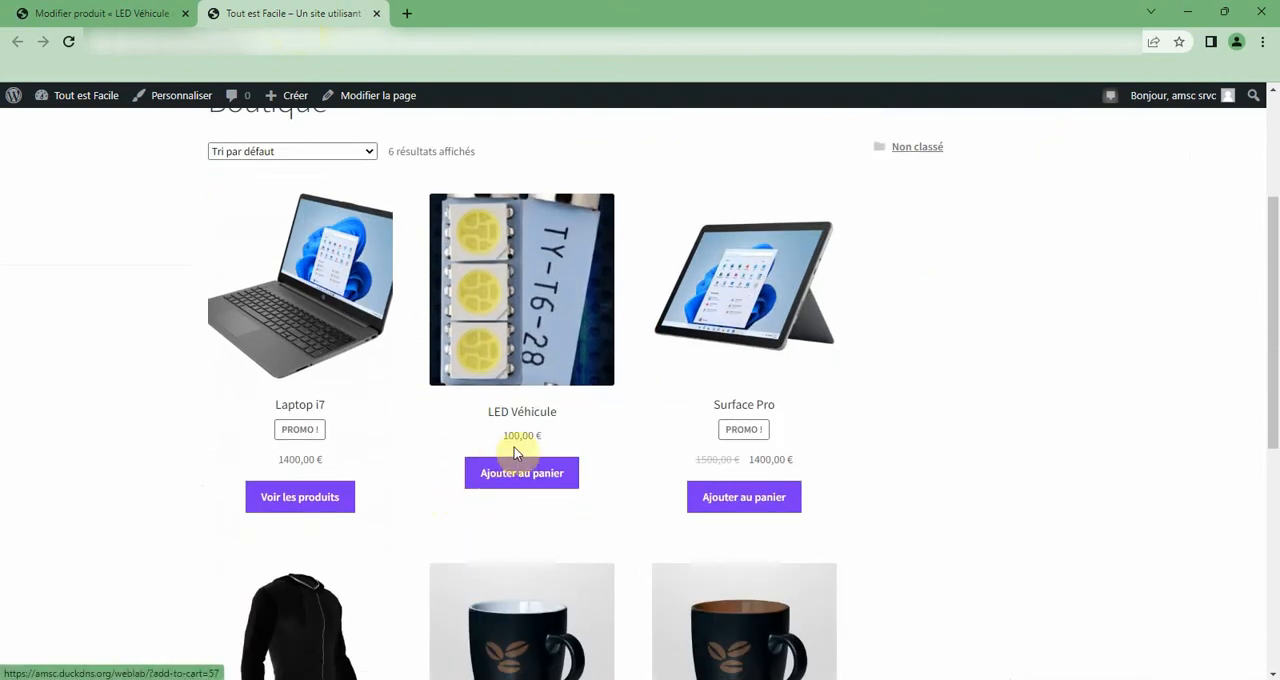
{"action": "left_click", "coordinate": [505, 333]}
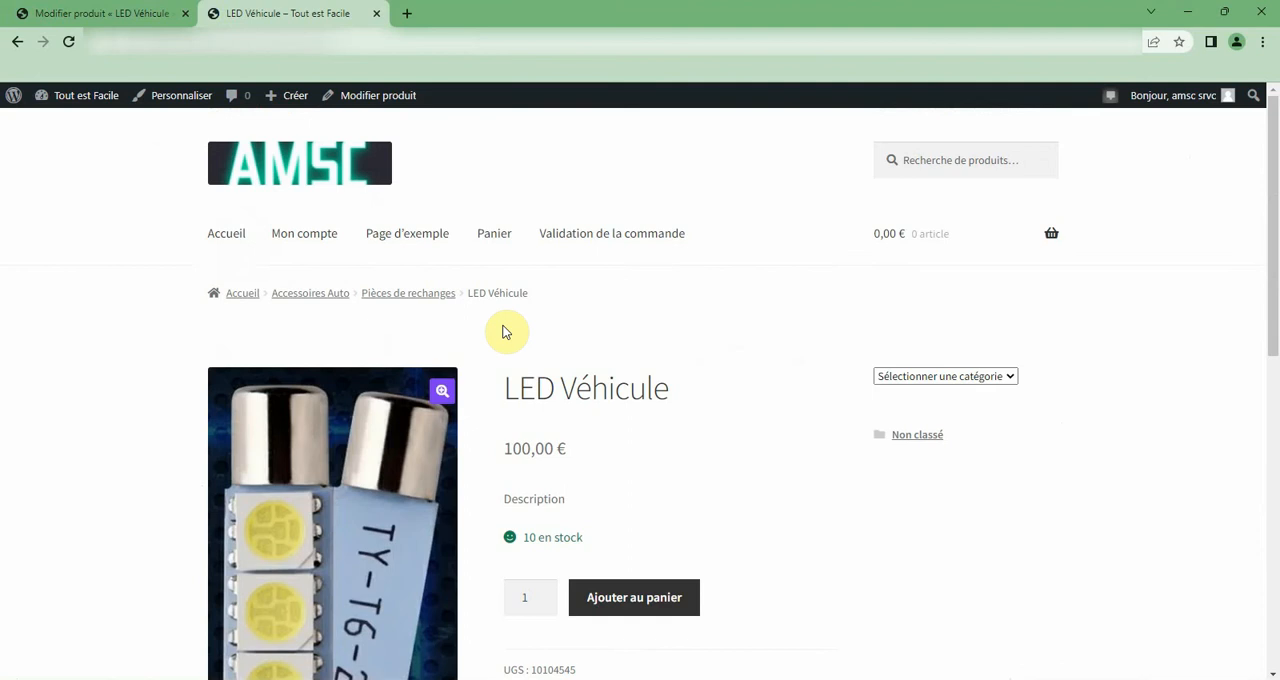
Check the product page's short description, long description and customer reviews section.
{"action": "scroll", "coordinate": [505, 333], "scroll_direction": "down", "scroll_amount": 4}
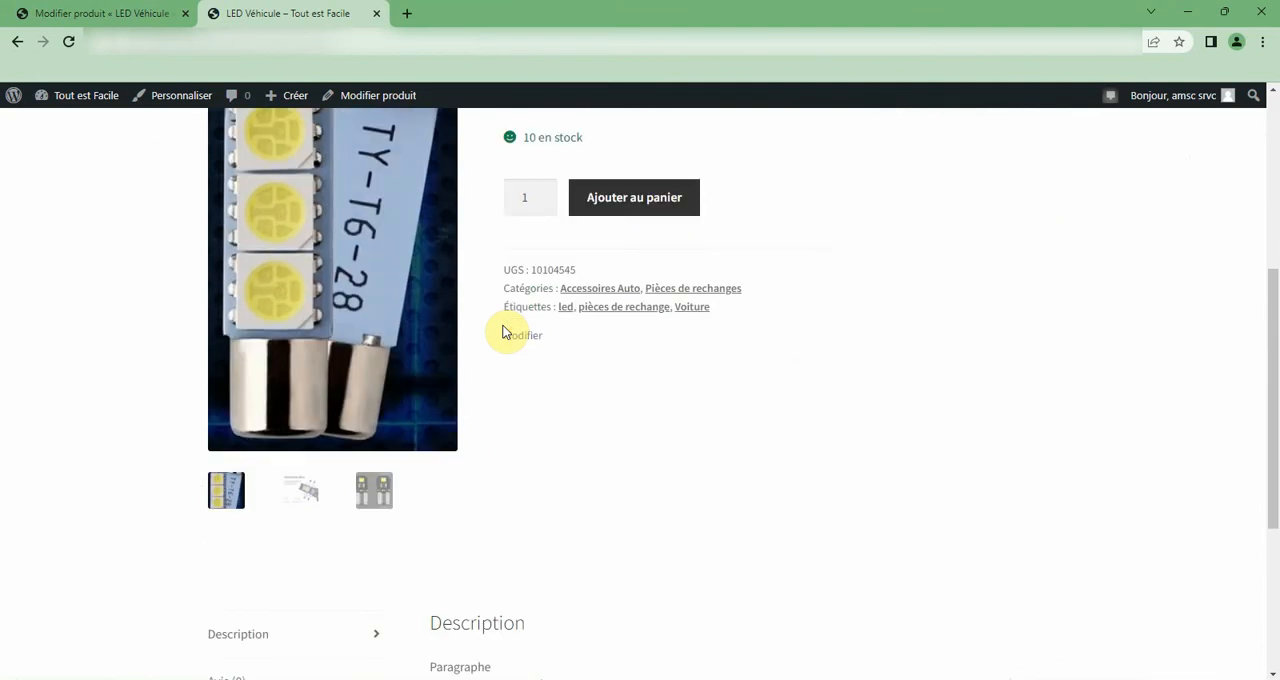
{"action": "scroll", "coordinate": [505, 333], "scroll_direction": "down", "scroll_amount": 1}
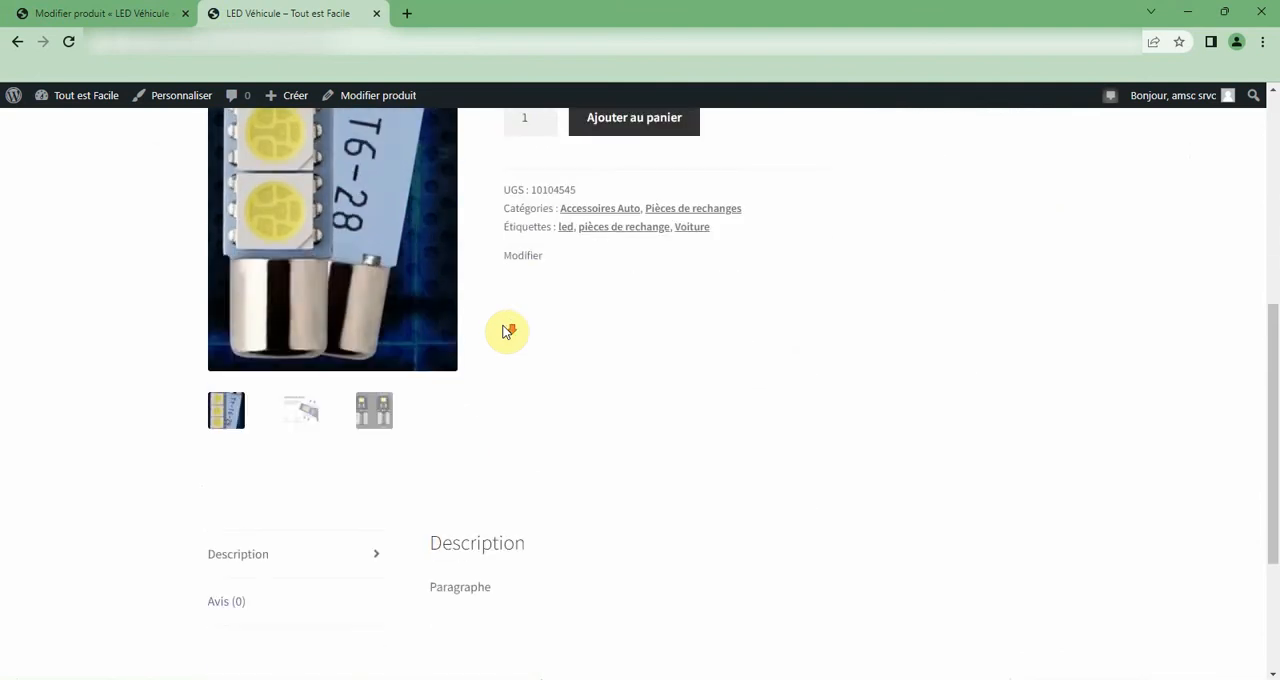
{"action": "scroll", "coordinate": [505, 333], "scroll_direction": "up", "scroll_amount": 5}
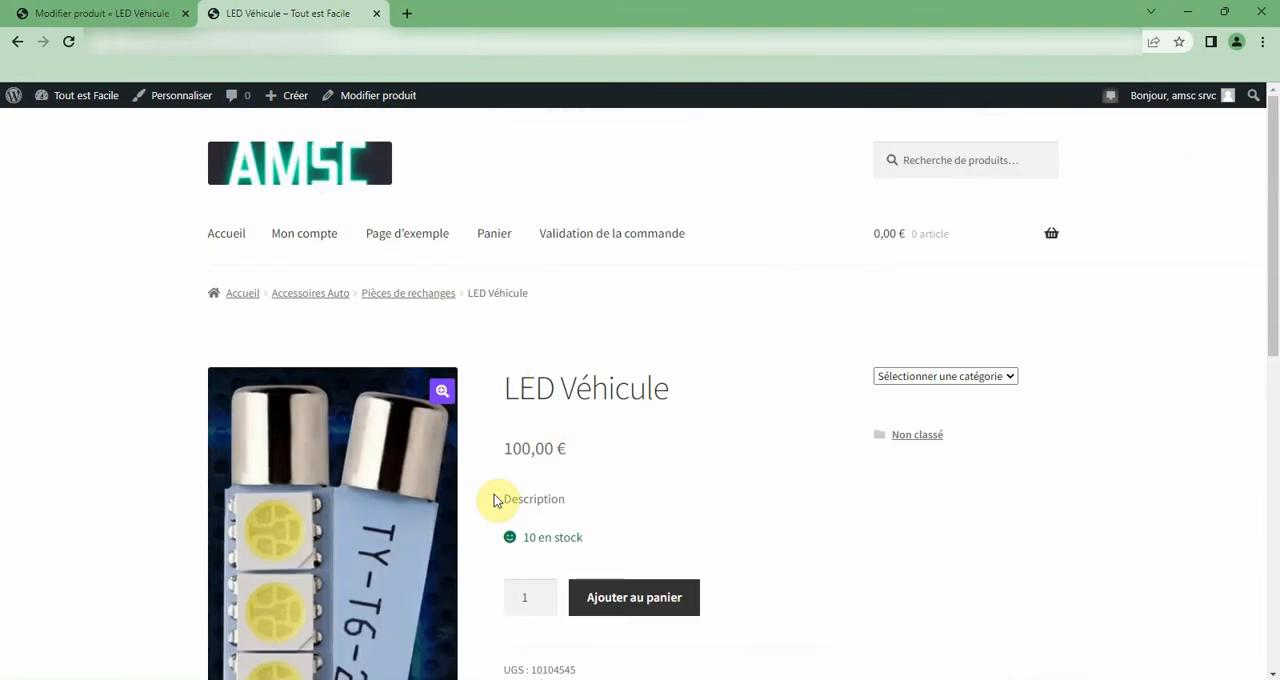
{"action": "left_click_drag", "start_coordinate": [505, 503], "coordinate": [574, 497]}
{"action": "left_click", "coordinate": [574, 494]}
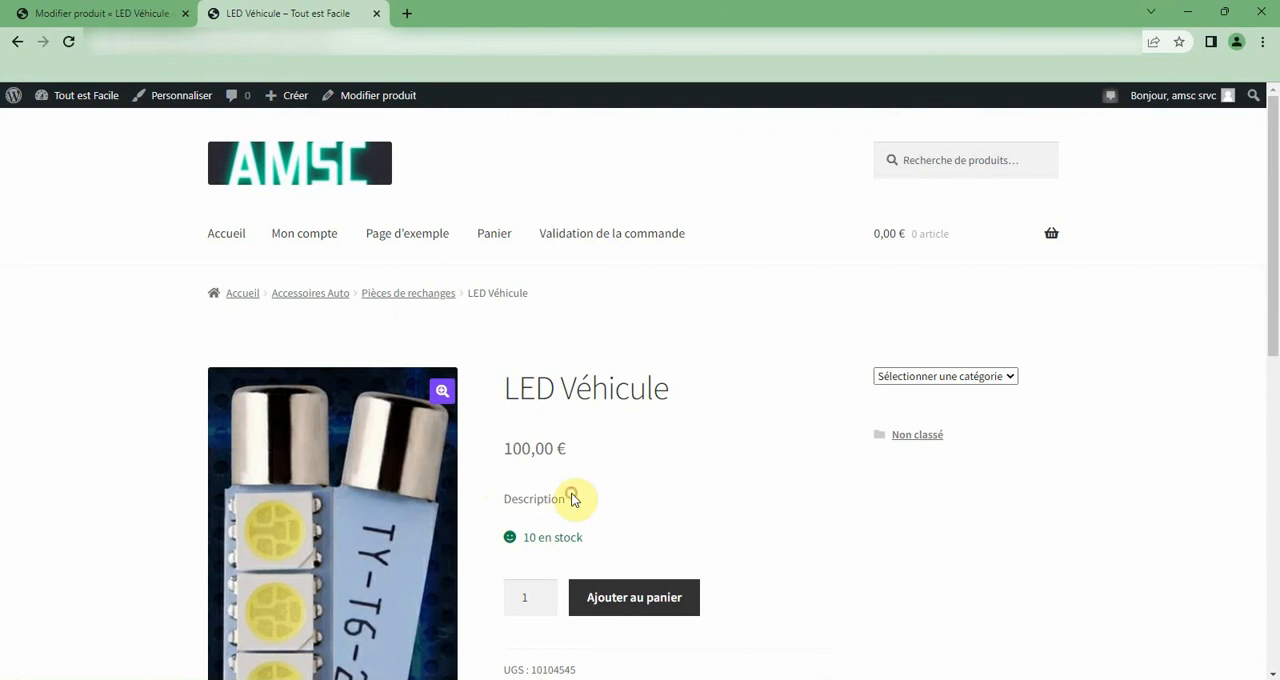
{"action": "scroll", "coordinate": [575, 500], "scroll_direction": "down", "scroll_amount": 6}
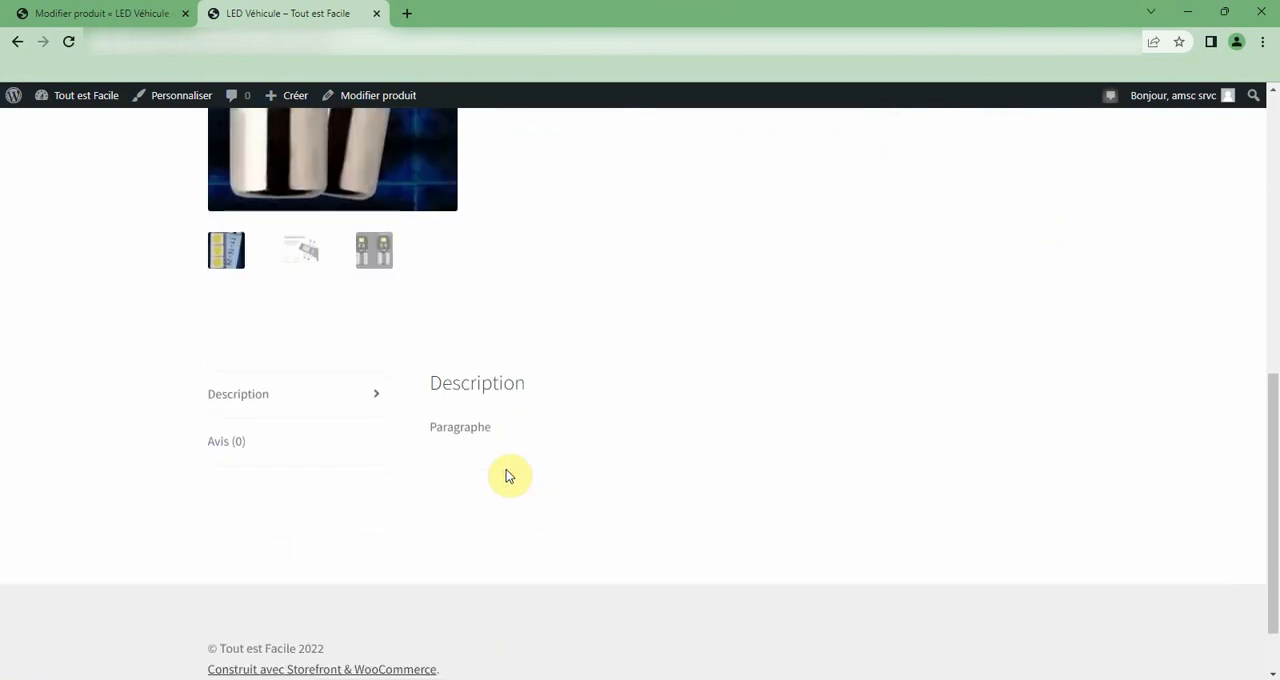
{"action": "left_click_drag", "start_coordinate": [432, 428], "coordinate": [530, 436]}
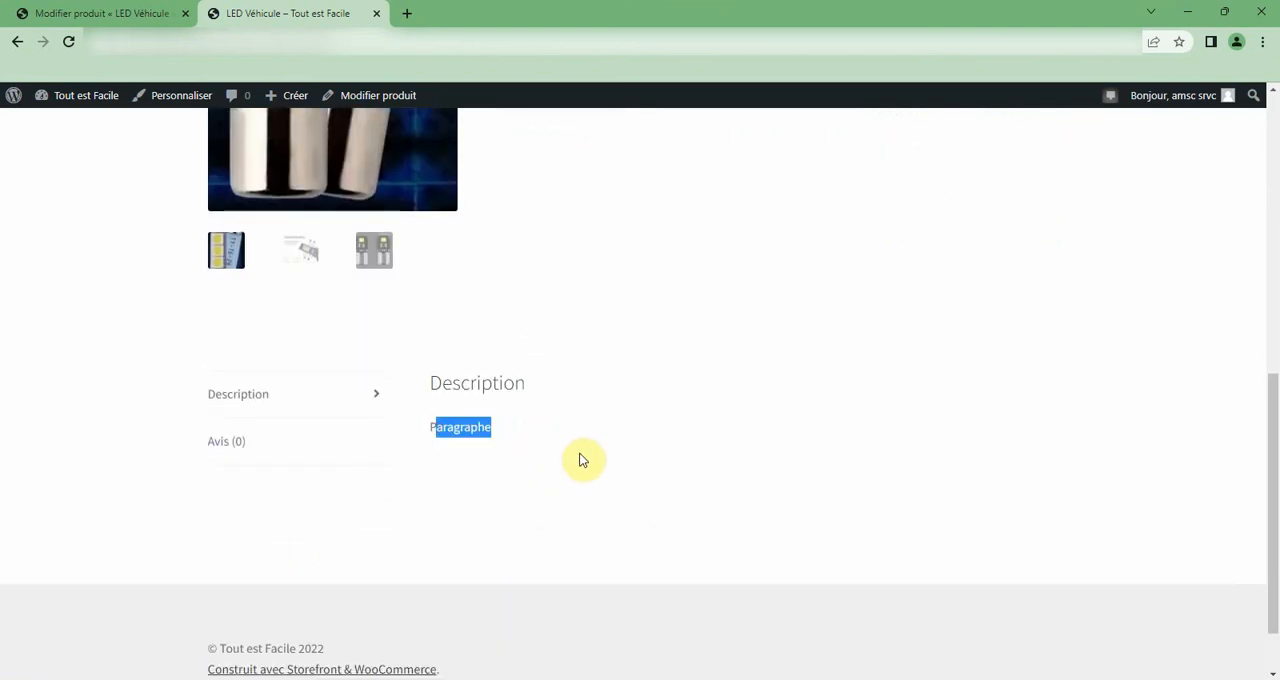
{"action": "left_click", "coordinate": [225, 443]}
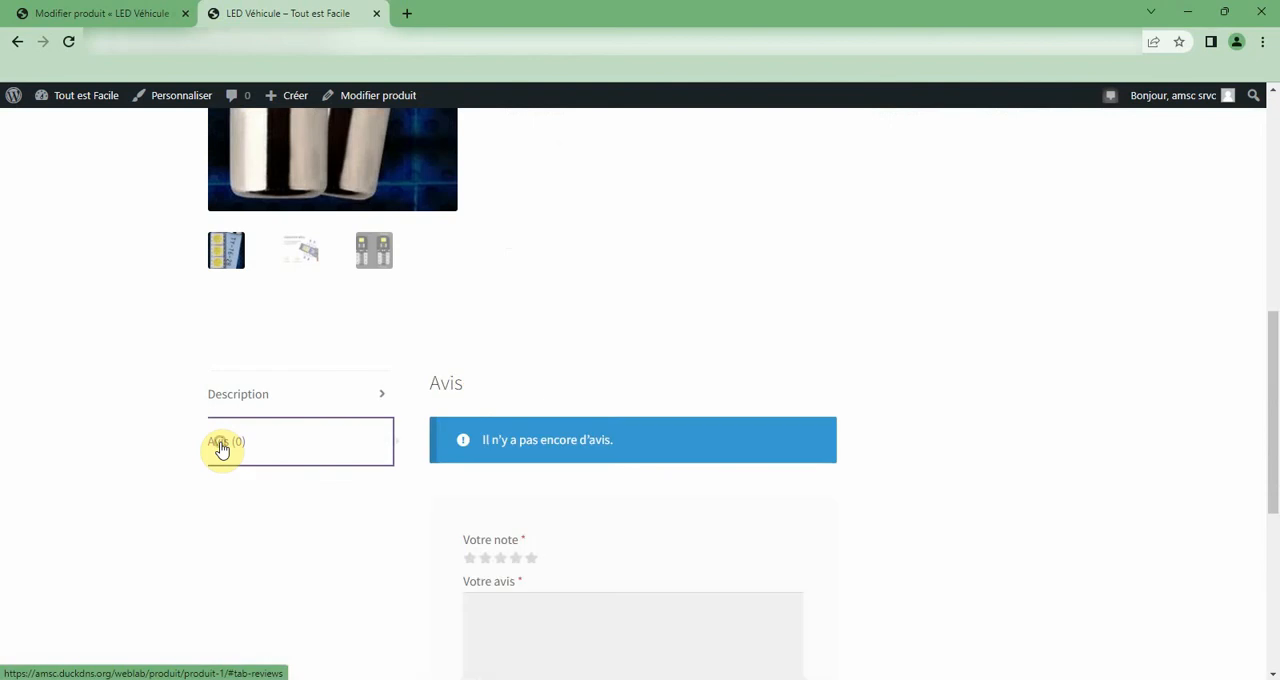
Fill in a five-star review for LED Véhicule with the comment "Parfait".
{"action": "left_click", "coordinate": [531, 559]}
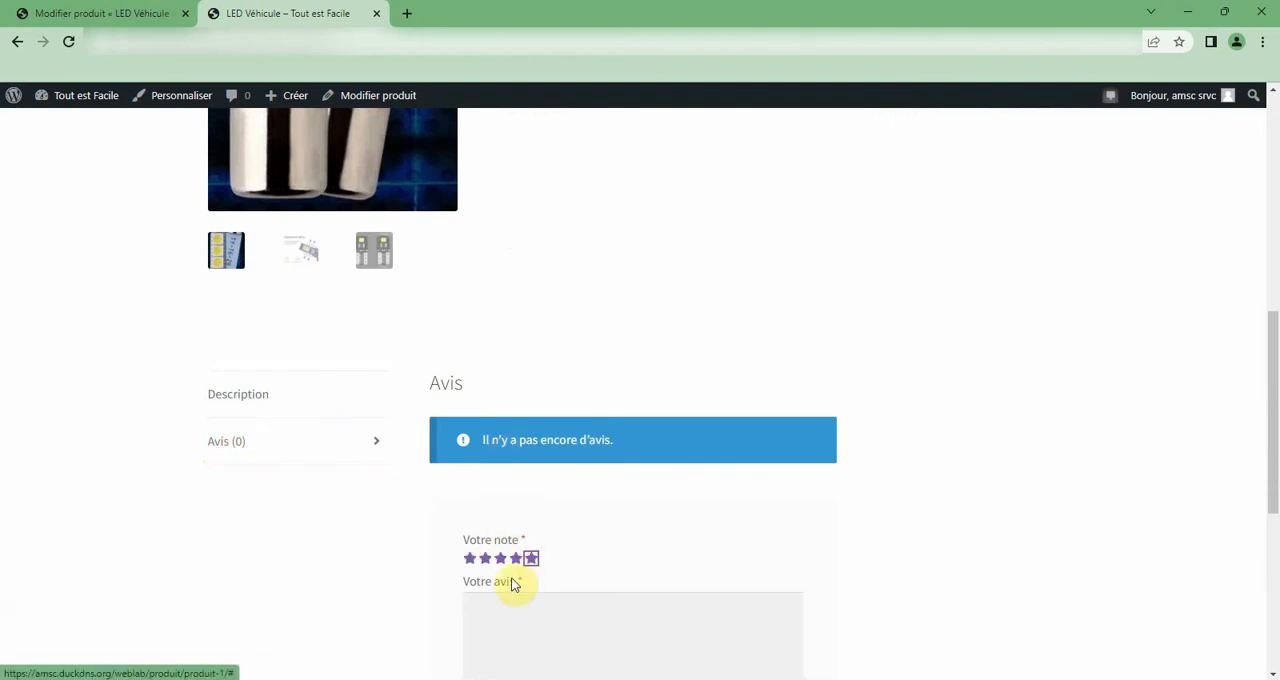
{"action": "left_click", "coordinate": [515, 601]}
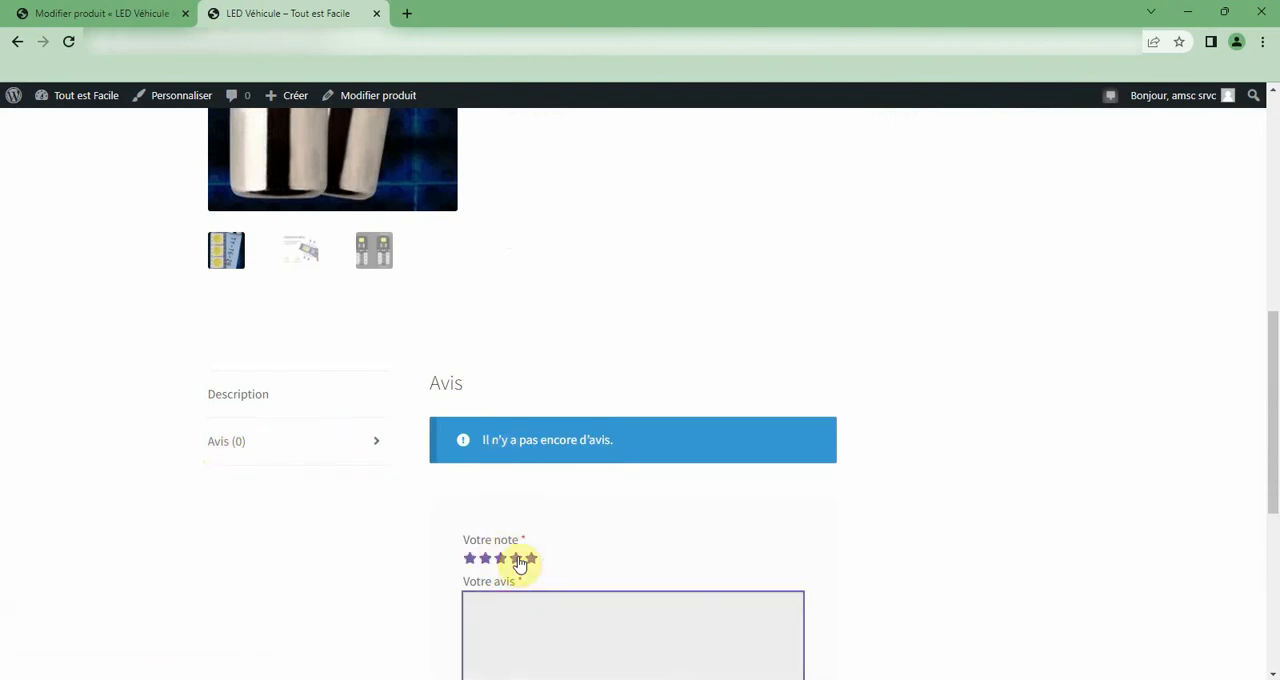
{"action": "scroll", "coordinate": [520, 562], "scroll_direction": "down", "scroll_amount": 2}
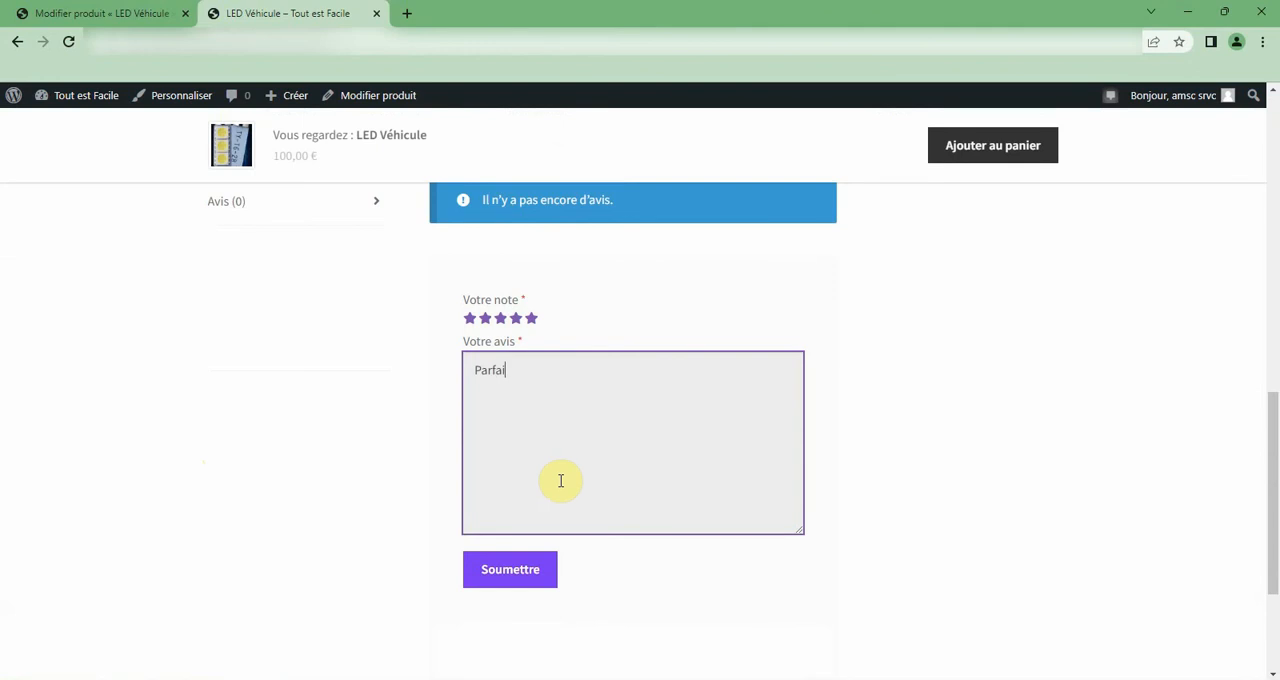
{"action": "left_click", "coordinate": [555, 568]}
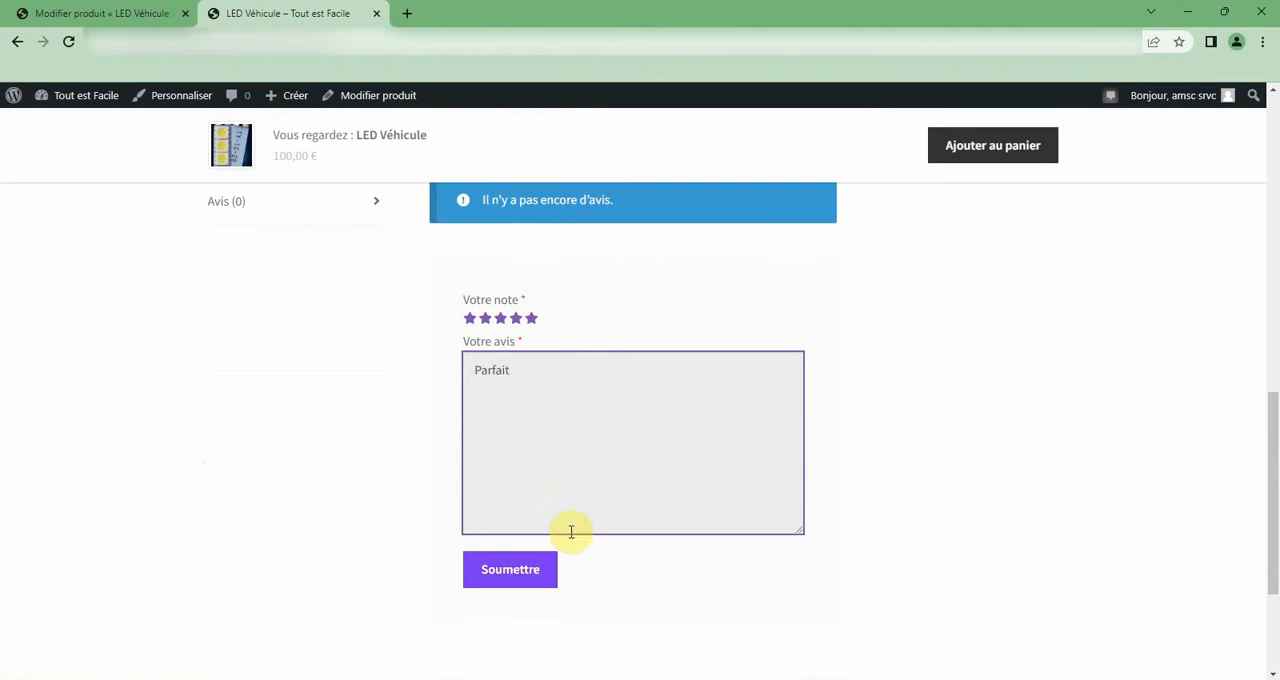
{"action": "scroll", "coordinate": [570, 534], "scroll_direction": "up", "scroll_amount": 1}
{"action": "scroll", "coordinate": [570, 534], "scroll_direction": "down", "scroll_amount": 5}
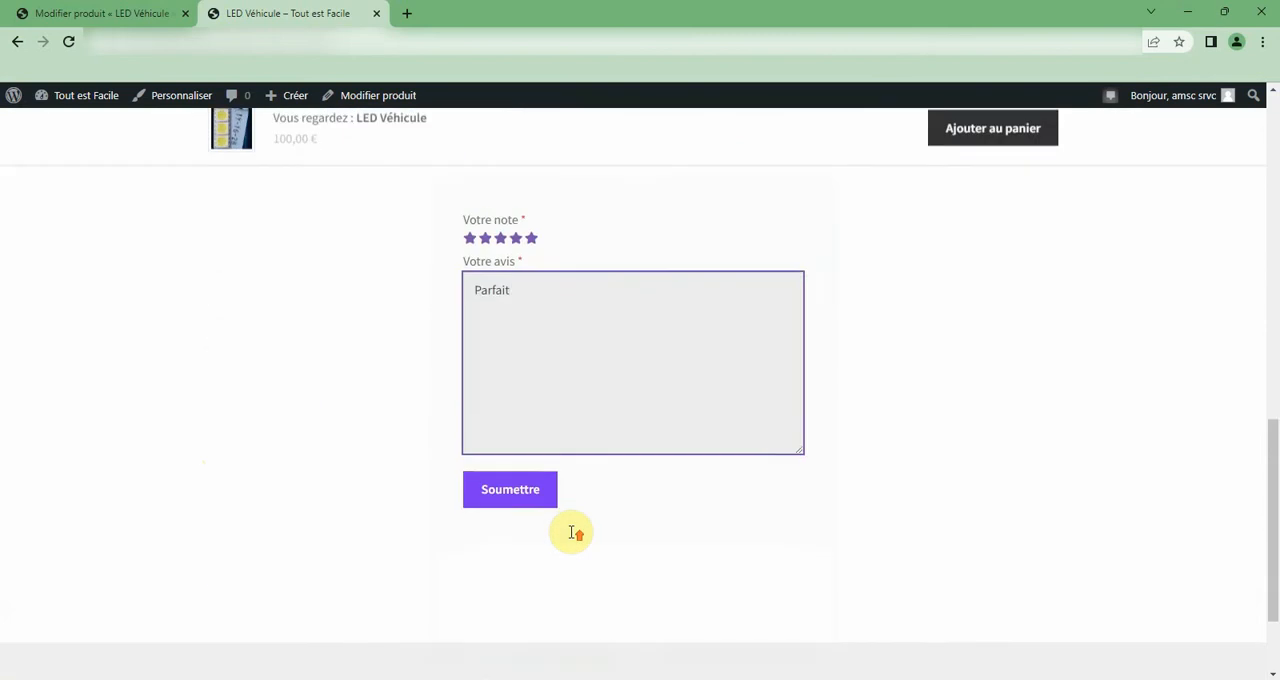
{"action": "scroll", "coordinate": [570, 534], "scroll_direction": "up", "scroll_amount": 11}
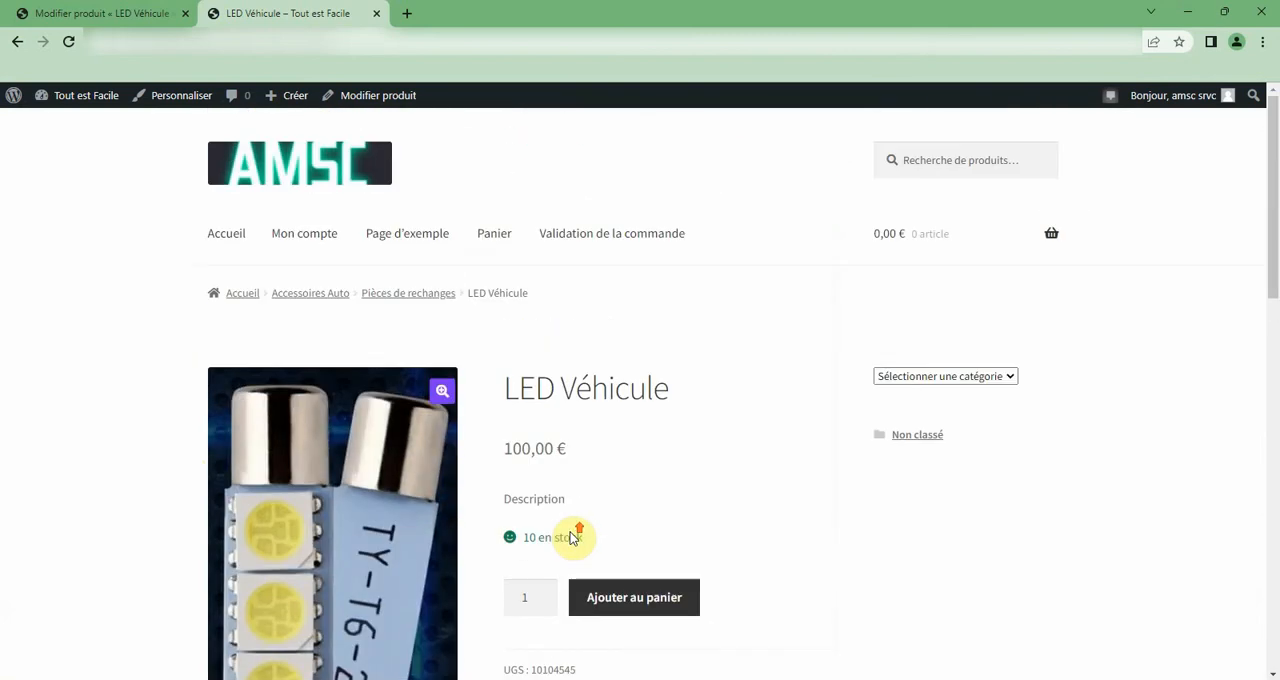
Try the quantity selector and add one LED Véhicule to the cart.
{"action": "left_click", "coordinate": [543, 593]}
{"action": "left_click", "coordinate": [546, 607]}
{"action": "left_click", "coordinate": [673, 602]}
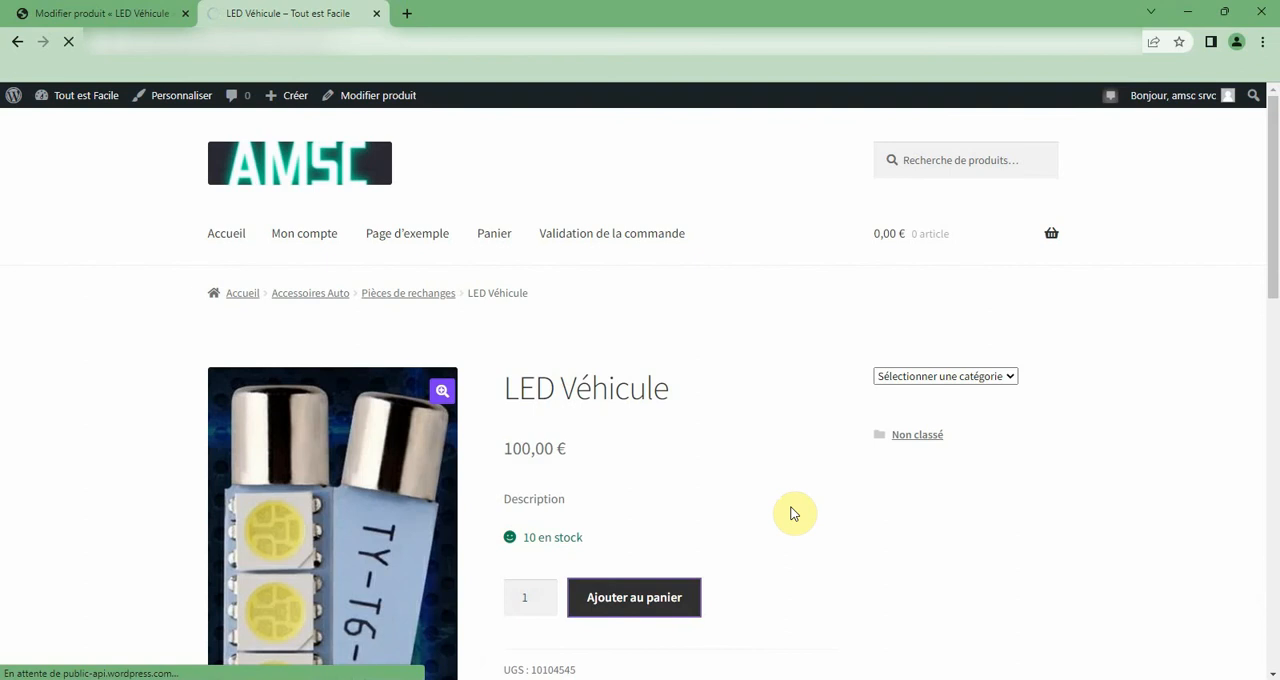
Choose the Non classé category in the shop's category selector and view its page.
{"action": "left_click", "coordinate": [932, 376]}
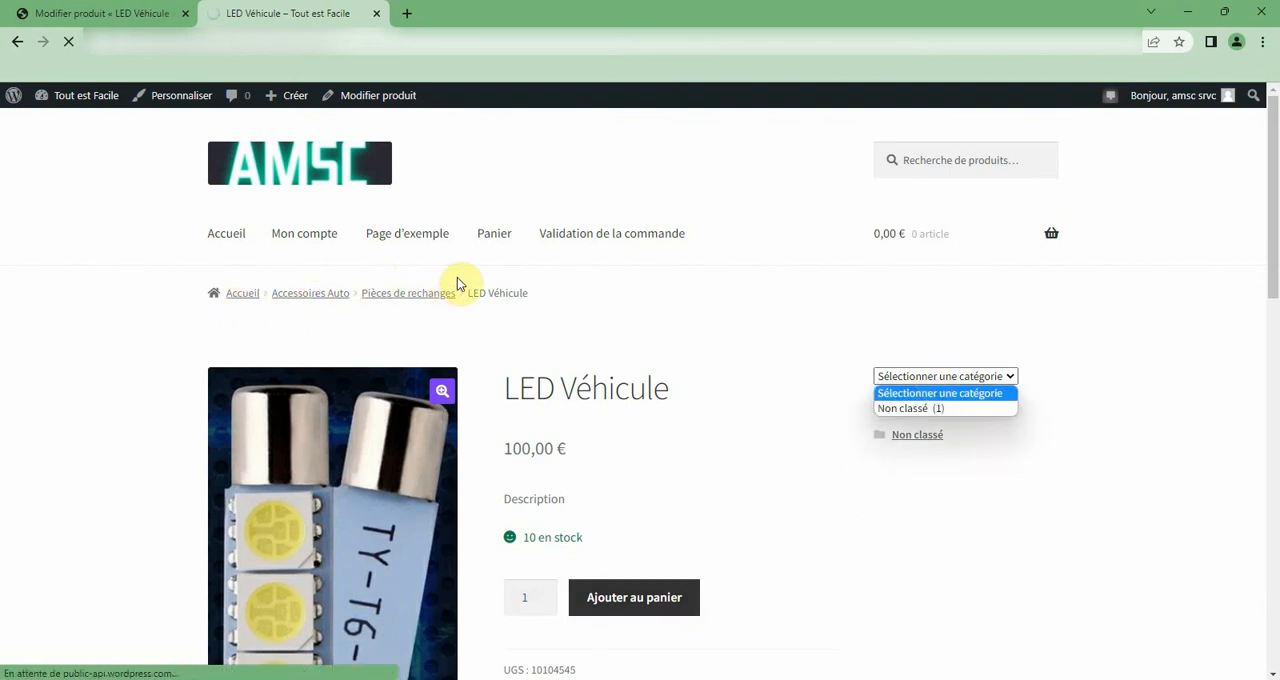
{"action": "left_click", "coordinate": [987, 490]}
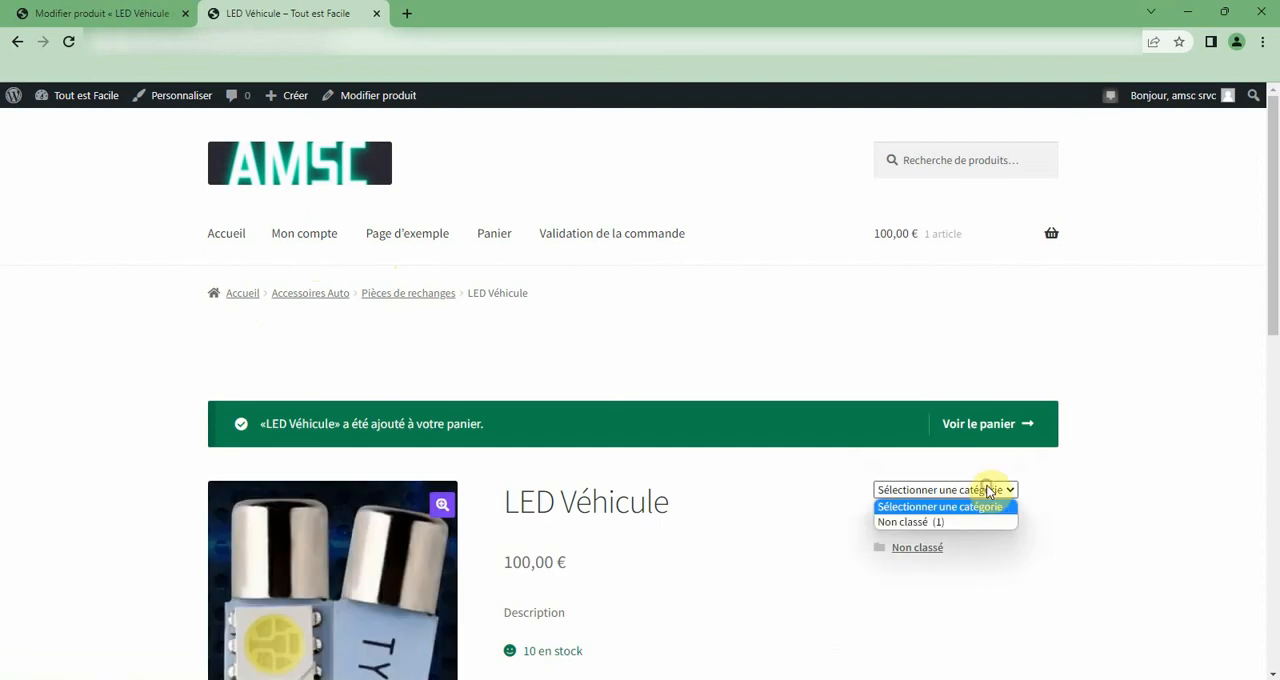
{"action": "left_click", "coordinate": [939, 520]}
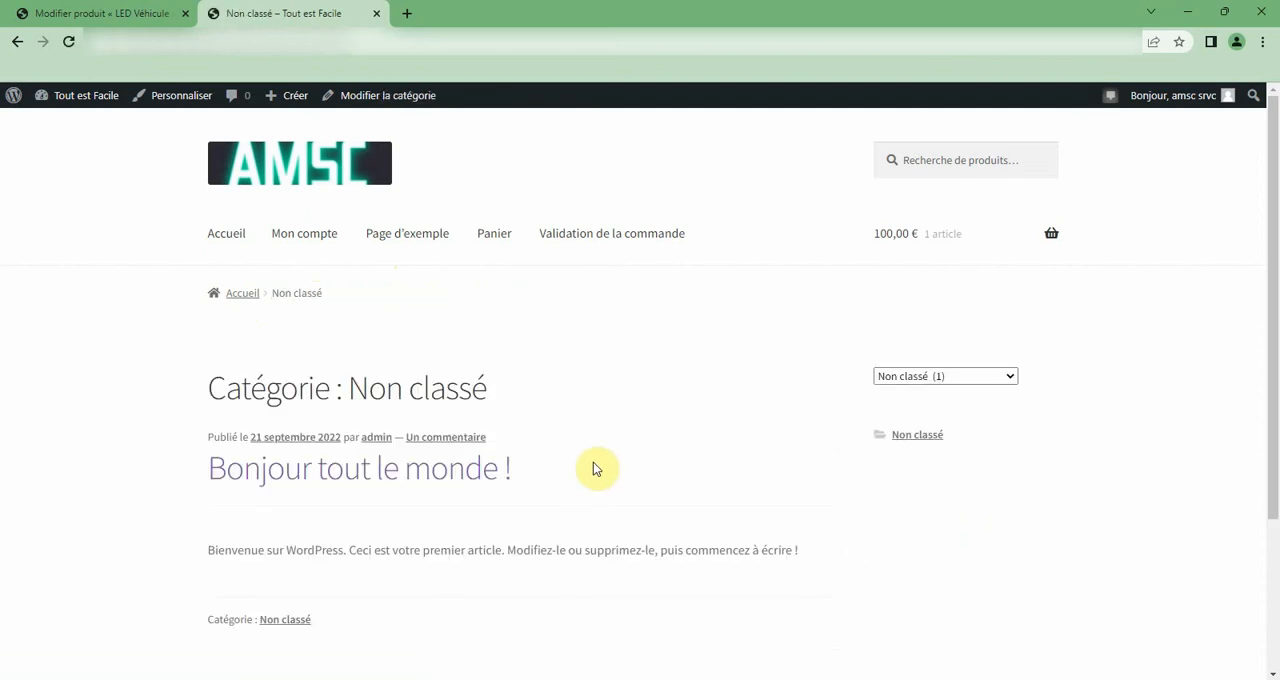
{"action": "scroll", "coordinate": [594, 468], "scroll_direction": "down", "scroll_amount": 2}
{"action": "scroll", "coordinate": [594, 468], "scroll_direction": "up", "scroll_amount": 2}
Return to the Accueil page and look over the products listed in the Boutique.
{"action": "left_click", "coordinate": [244, 296]}
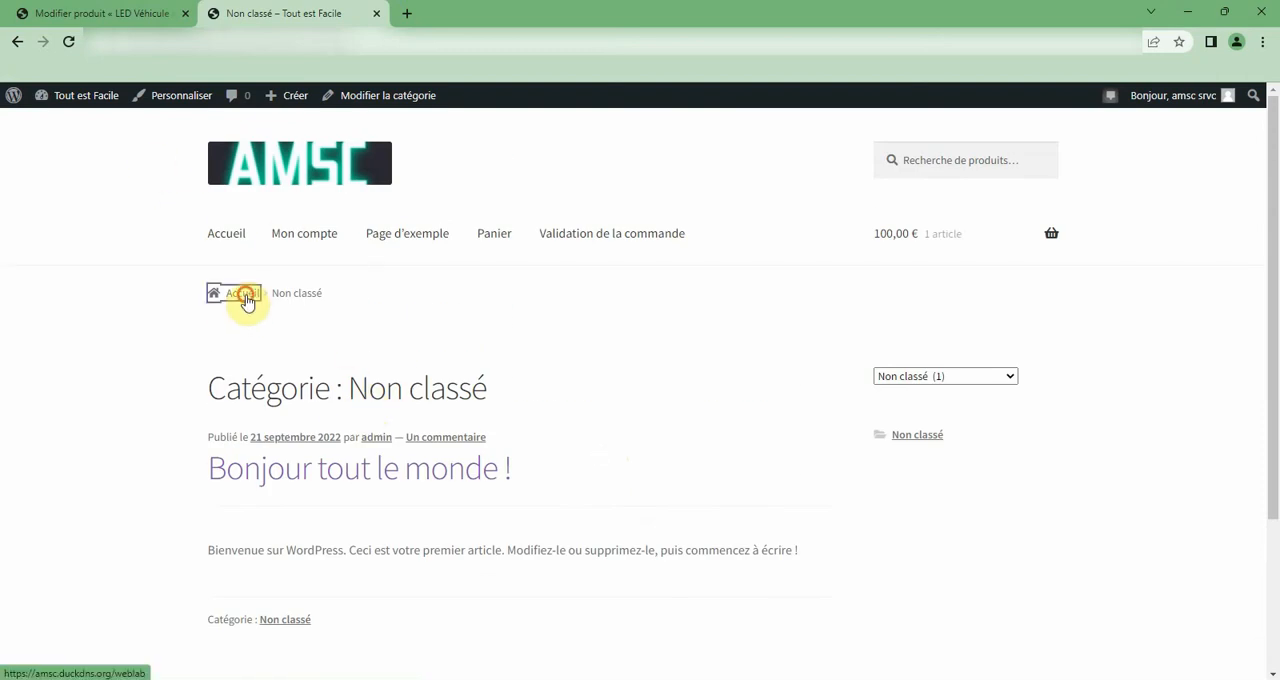
{"action": "left_click", "coordinate": [224, 234]}
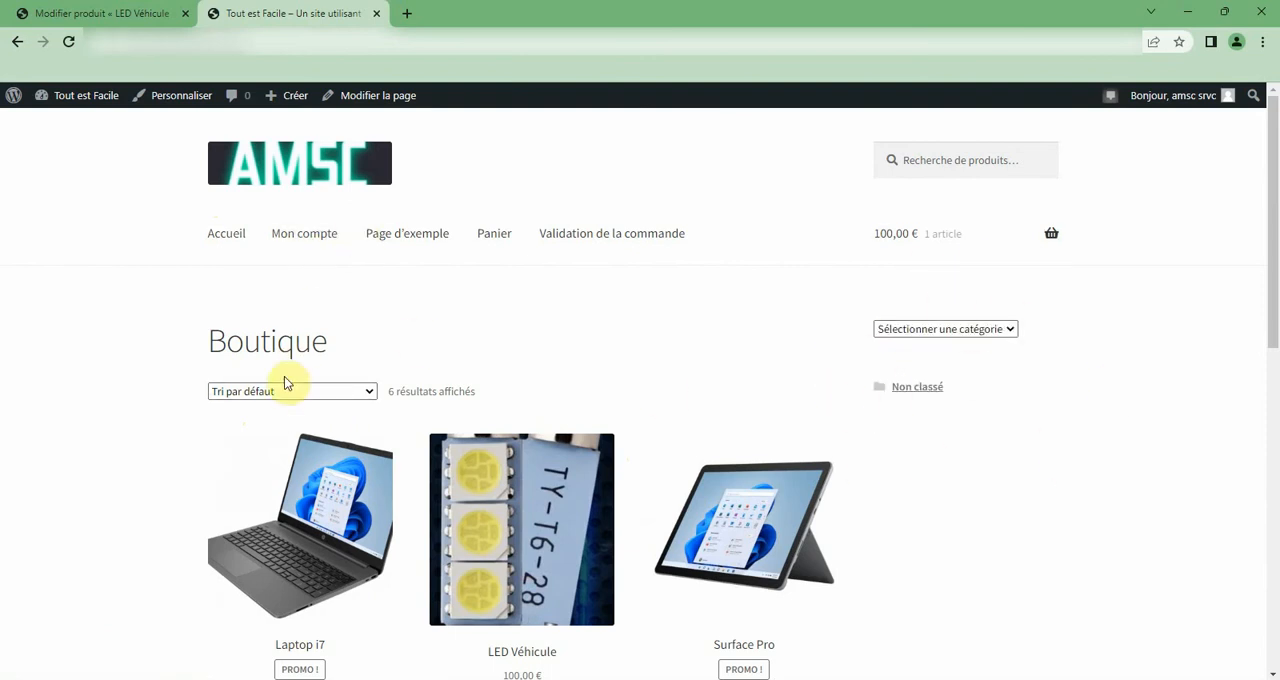
{"action": "scroll", "coordinate": [267, 401], "scroll_direction": "down", "scroll_amount": 2}
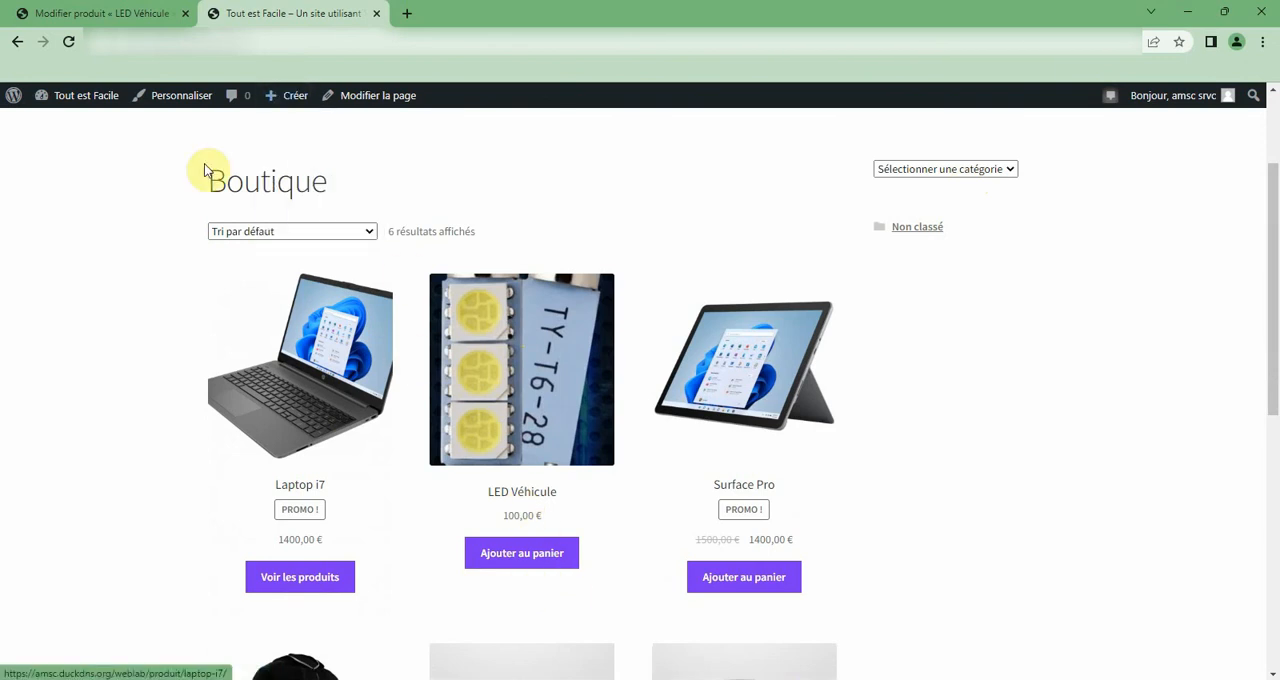
{"action": "mouse_move", "coordinate": [60, 97]}
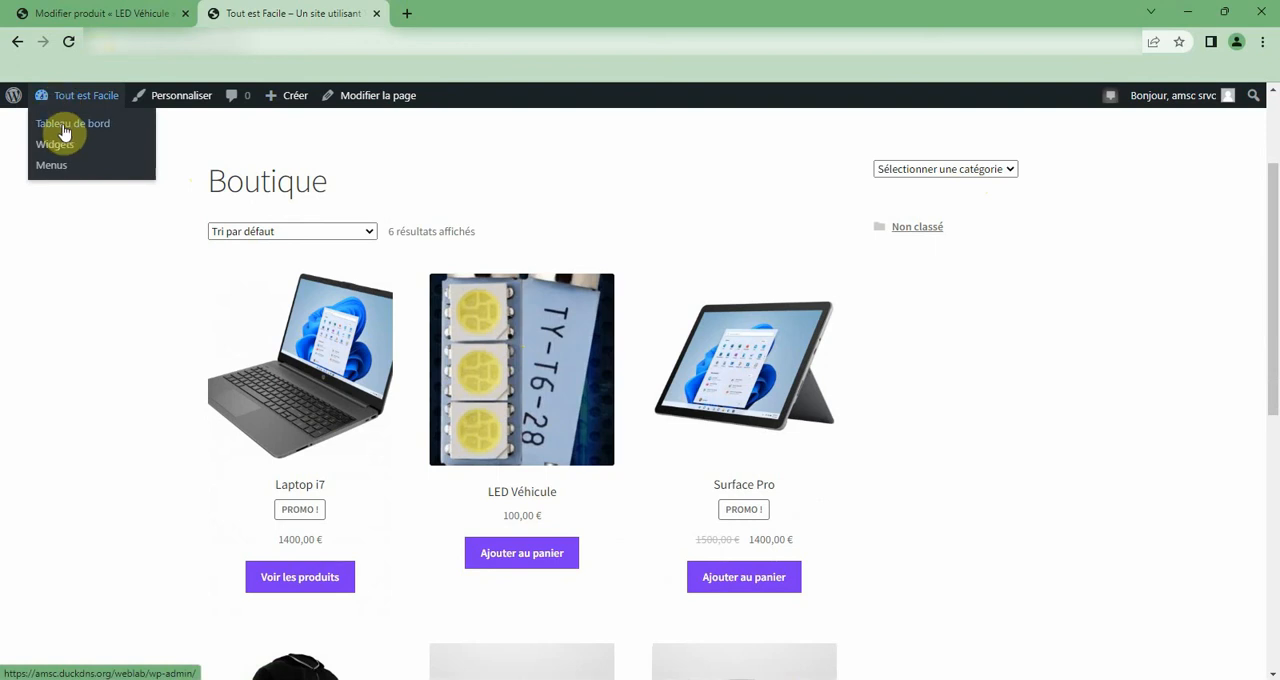
{"action": "mouse_move", "coordinate": [298, 106]}
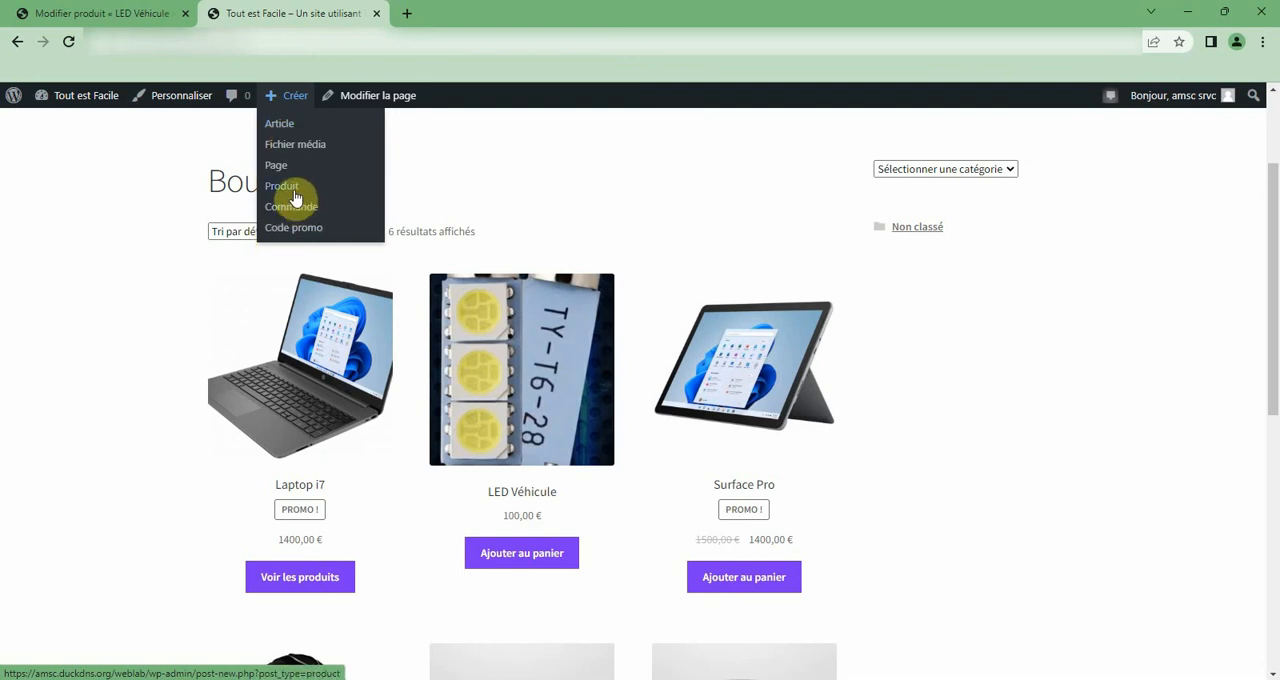
Close the public shop tab and open LED Véhicule for editing from the full product list.
{"action": "left_click", "coordinate": [376, 14]}
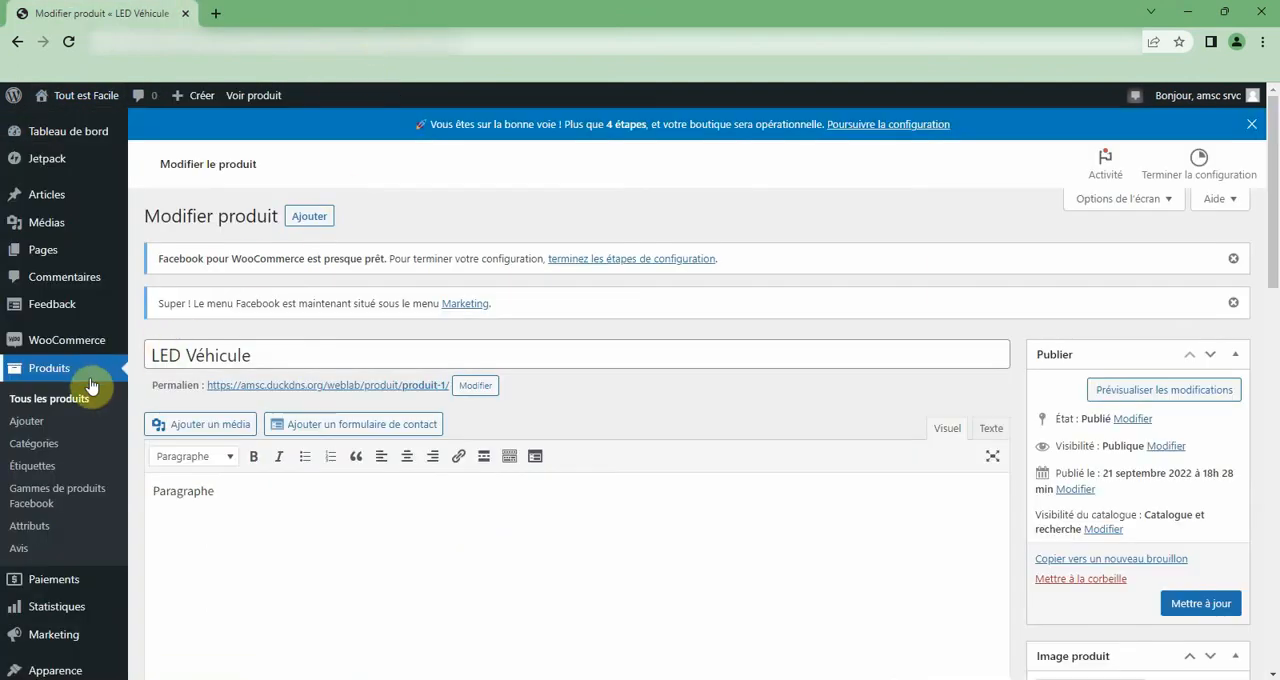
{"action": "left_click", "coordinate": [65, 398]}
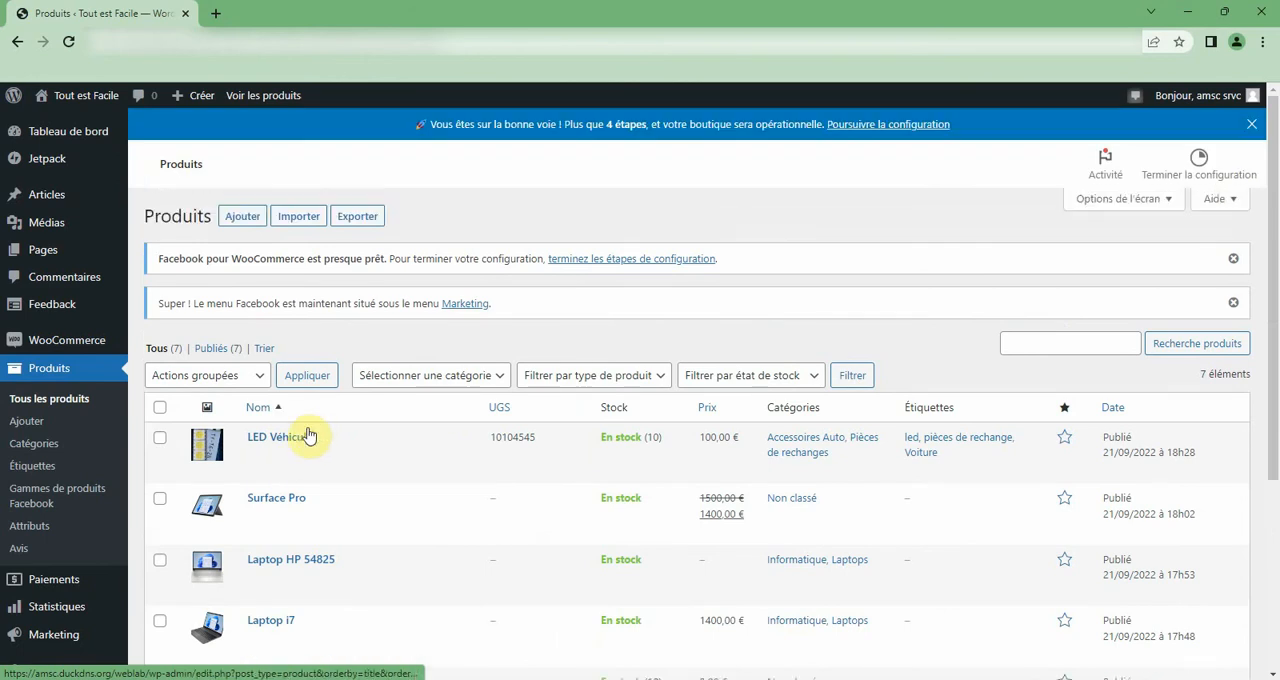
{"action": "left_click", "coordinate": [300, 457]}
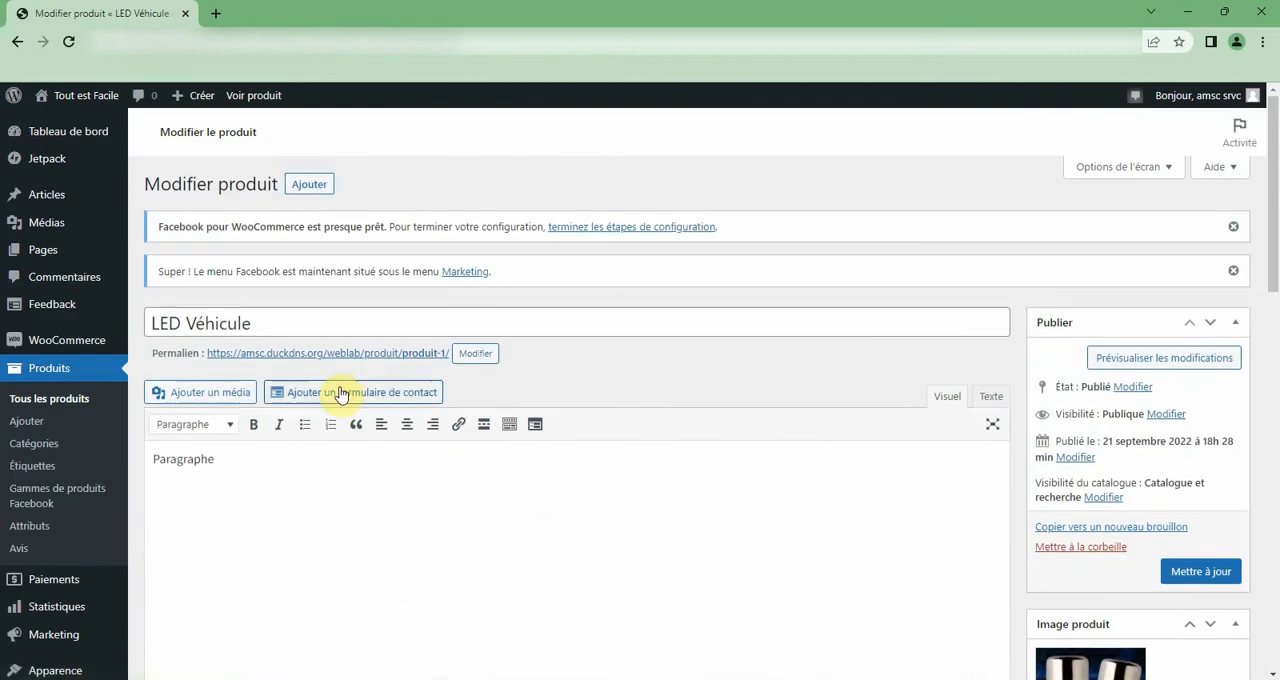
Set the promo price of LED Véhicule to 90 € in the product data.
{"action": "scroll", "coordinate": [345, 390], "scroll_direction": "down", "scroll_amount": 5}
{"action": "left_click", "coordinate": [493, 469]}
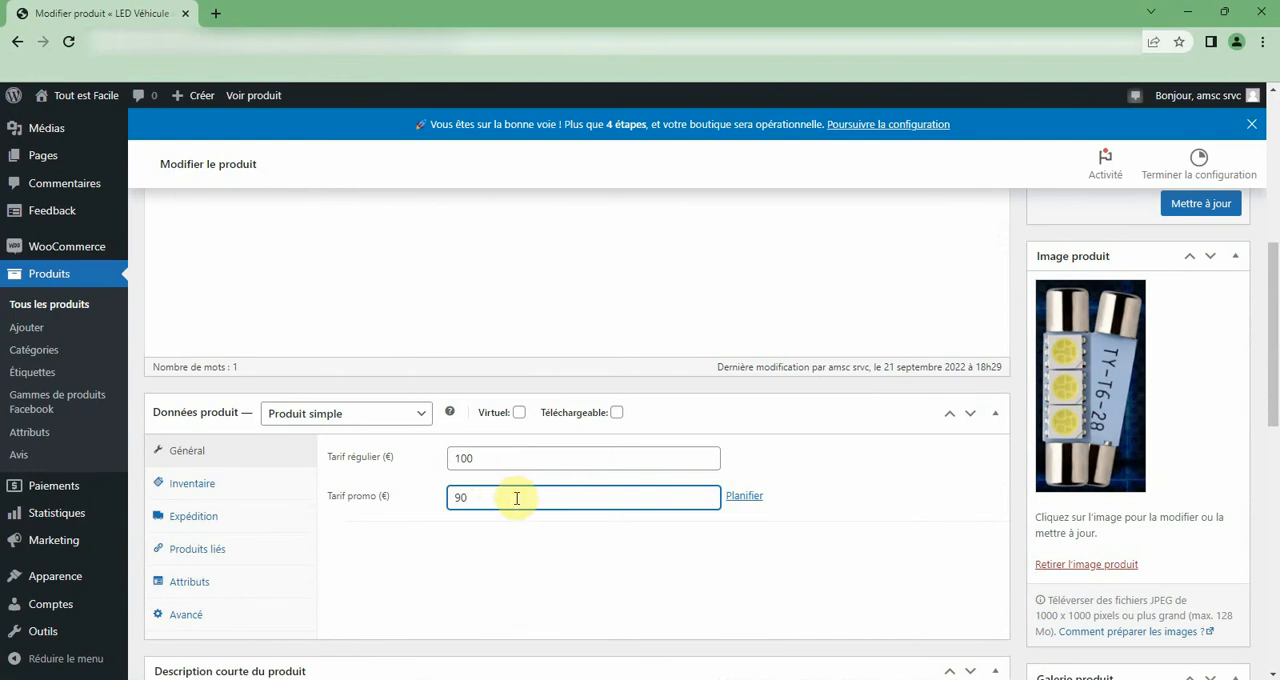
Schedule the promo price to run from 2022-09-22 to 2022-09-30.
{"action": "left_click", "coordinate": [746, 498]}
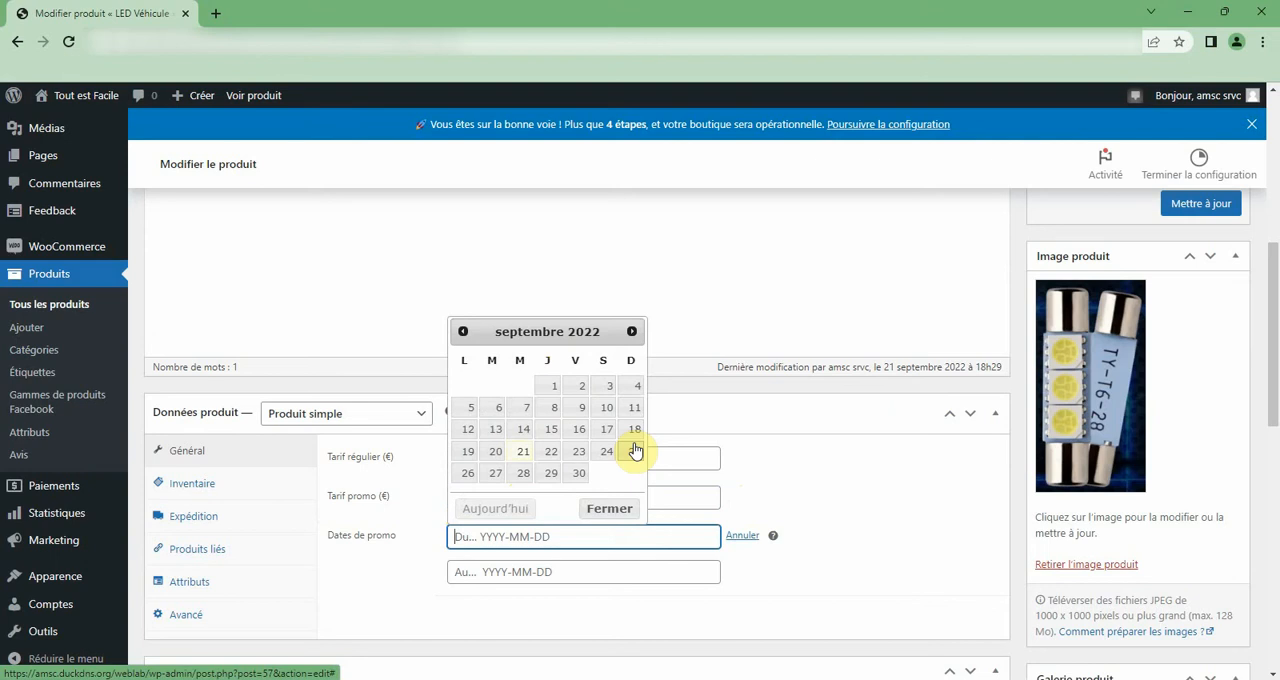
{"action": "left_click", "coordinate": [549, 453]}
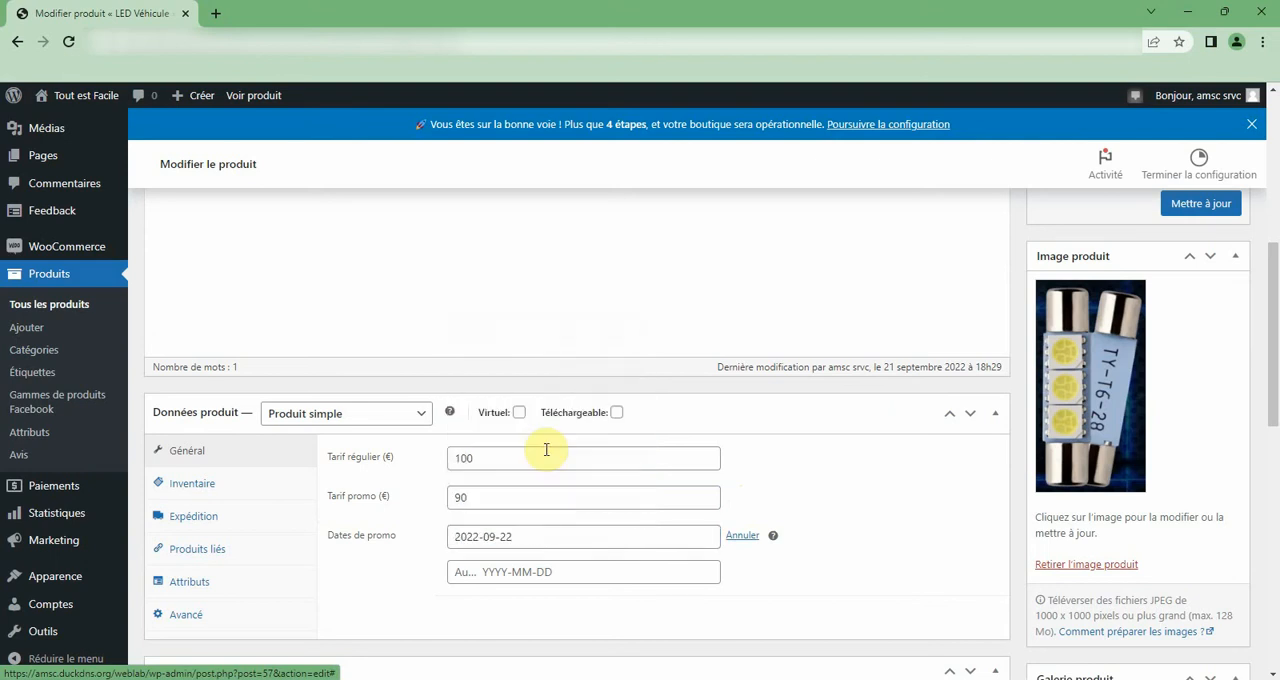
{"action": "left_click", "coordinate": [540, 571]}
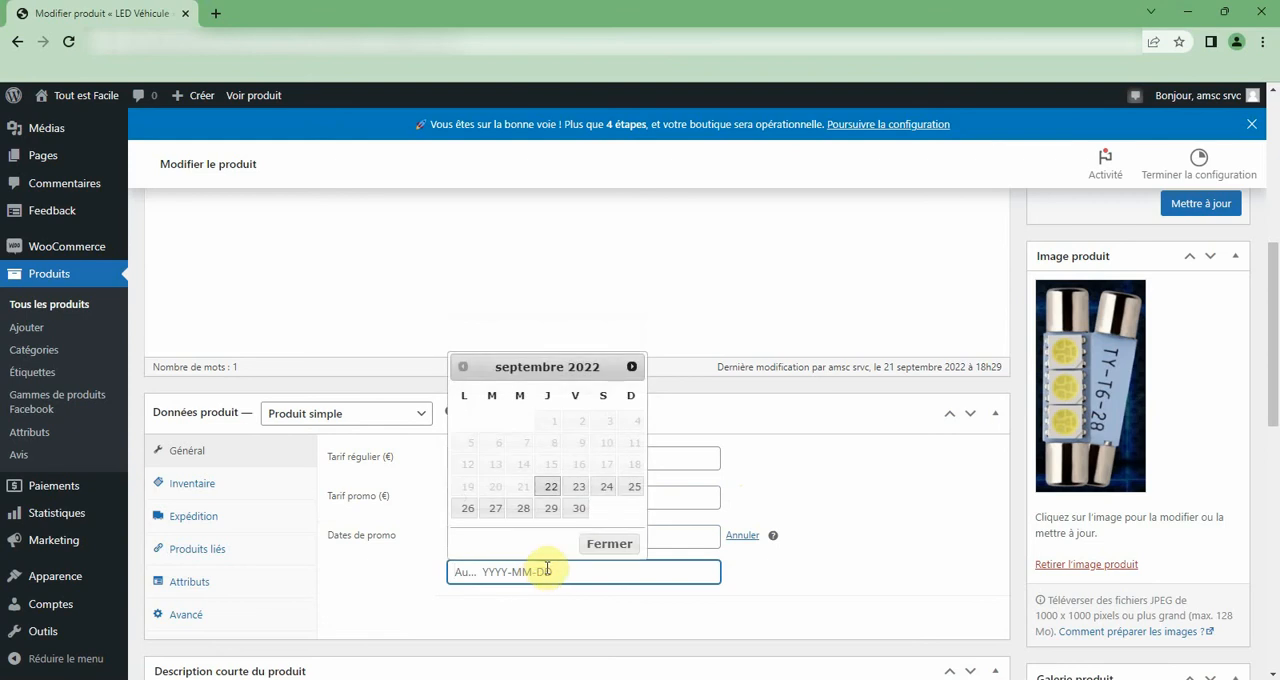
{"action": "left_click", "coordinate": [582, 513]}
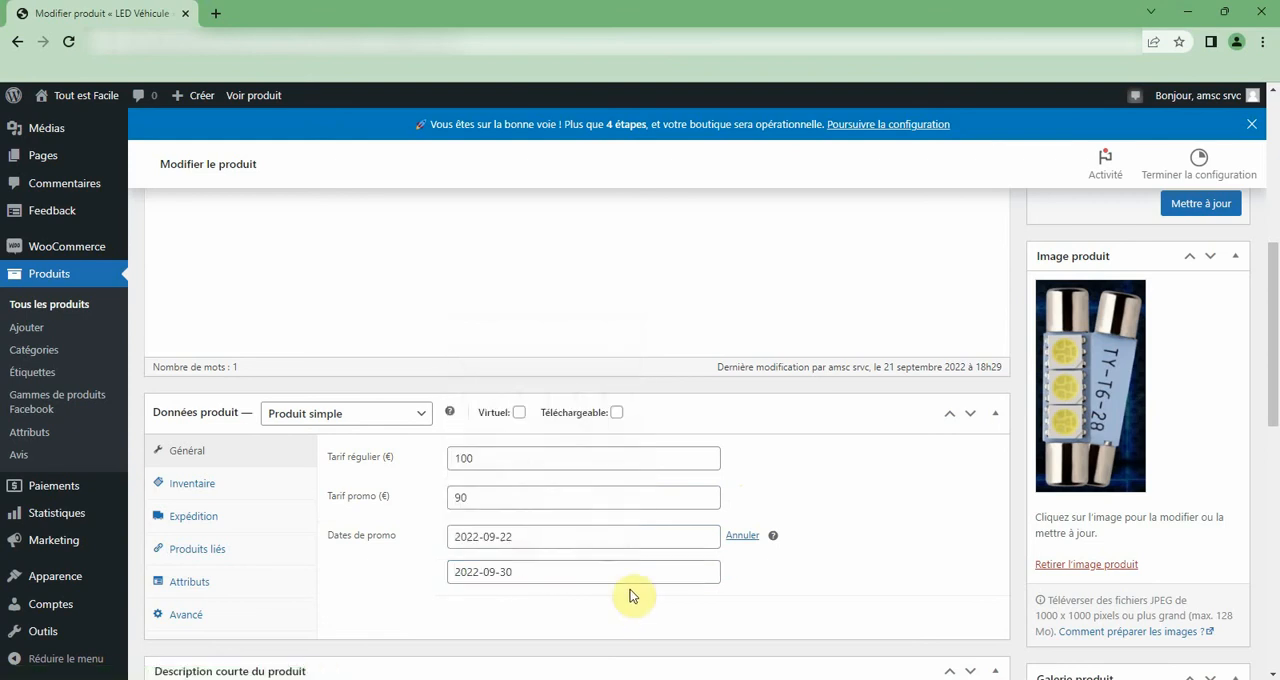
{"action": "scroll", "coordinate": [690, 585], "scroll_direction": "down", "scroll_amount": 2}
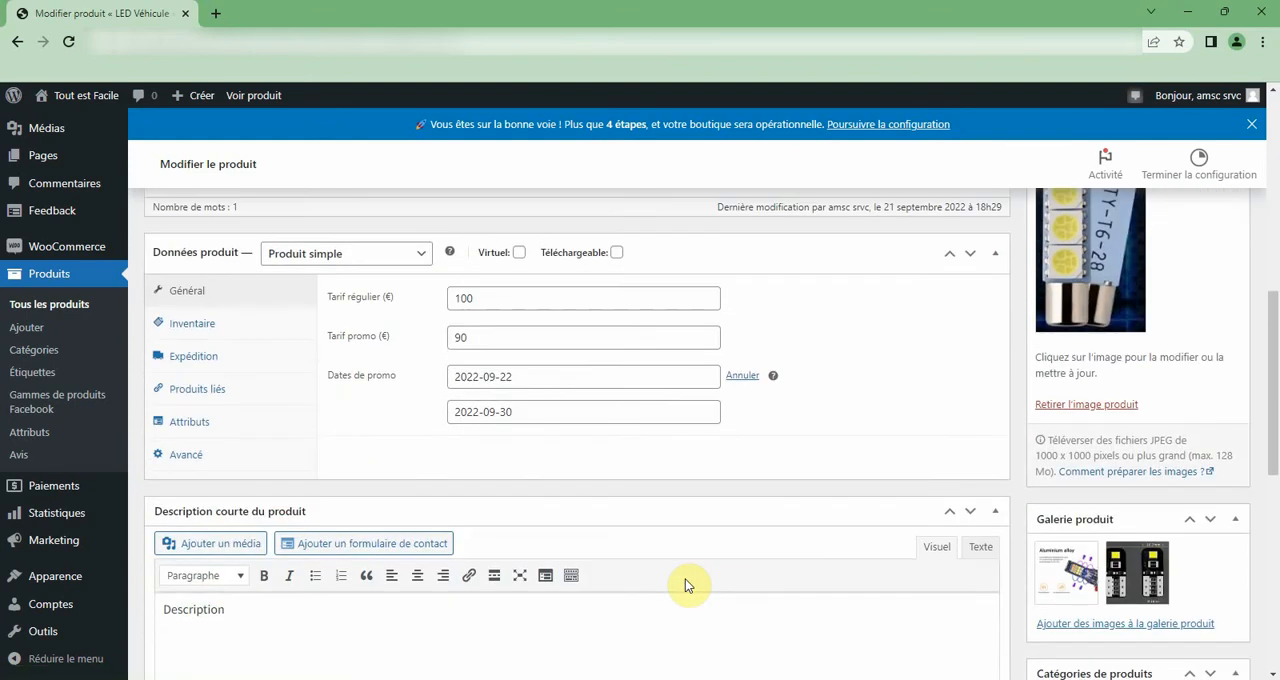
Clear both the start and end dates of the promotion.
{"action": "left_click", "coordinate": [532, 411]}
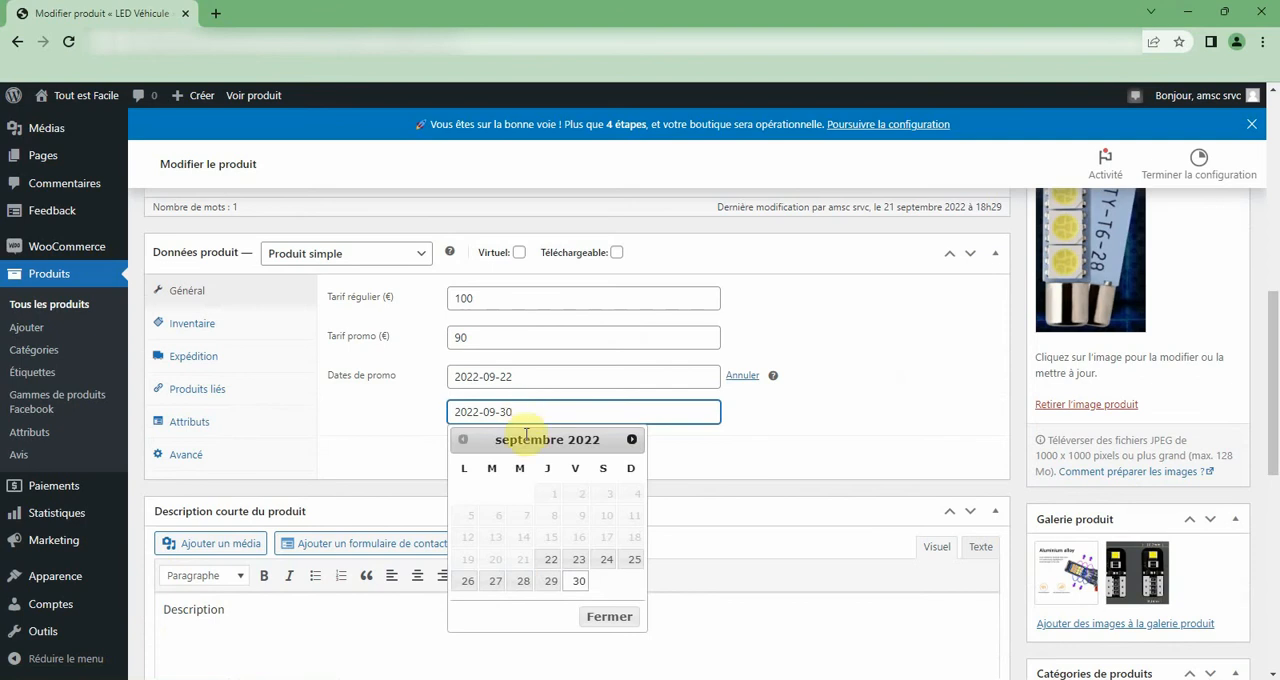
{"action": "left_click_drag", "start_coordinate": [528, 414], "coordinate": [282, 362]}
{"action": "key", "text": "BackSpace"}
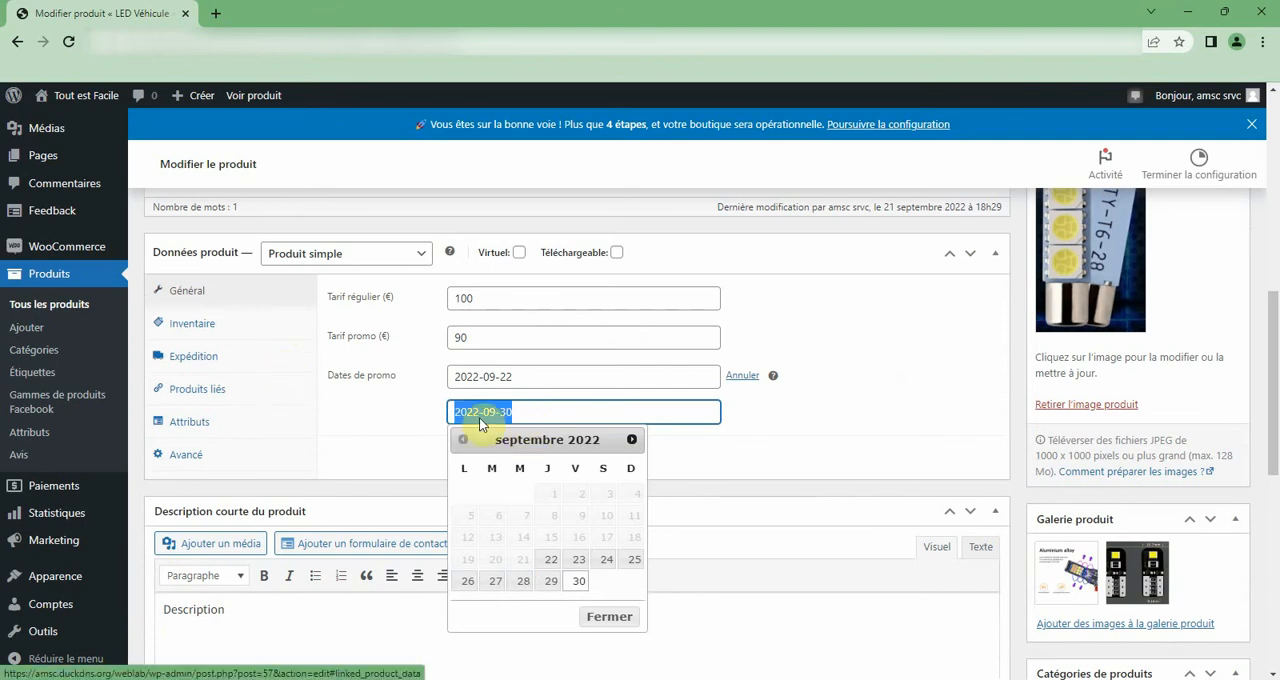
{"action": "left_click", "coordinate": [565, 380]}
{"action": "key", "text": "BackSpace"}
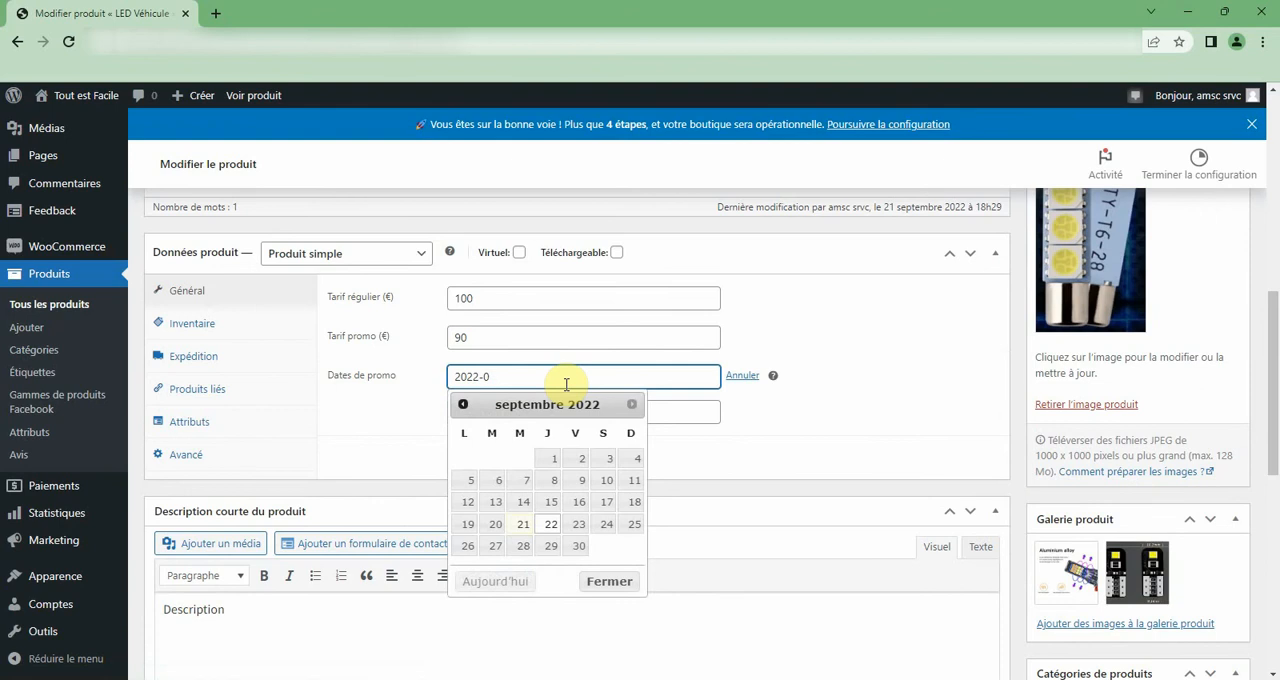
{"action": "key", "text": "BackSpace"}
{"action": "key", "text": "BackSpace"}
{"action": "key", "text": "BackSpace"}
{"action": "key", "text": "BackSpace"}
{"action": "key", "text": "BackSpace"}
{"action": "key", "text": "BackSpace"}
{"action": "left_click", "coordinate": [809, 342]}
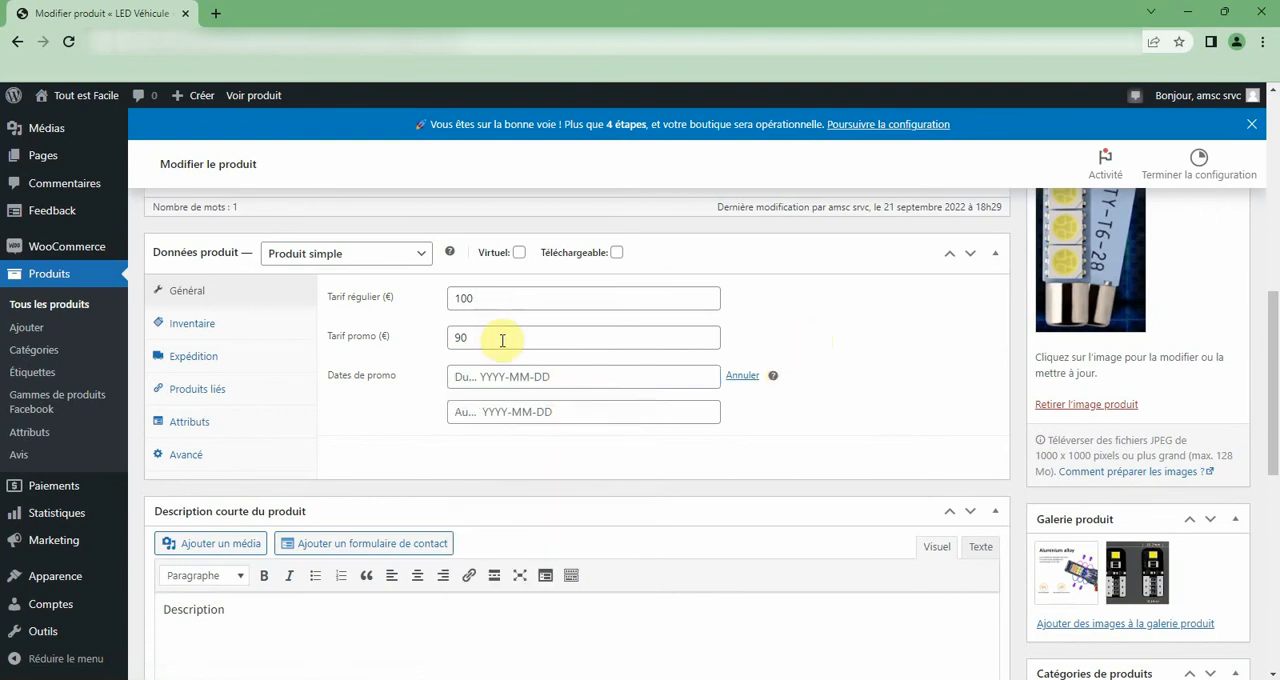
Update the published LED Véhicule product to save the promo price.
{"action": "scroll", "coordinate": [791, 420], "scroll_direction": "down", "scroll_amount": 10}
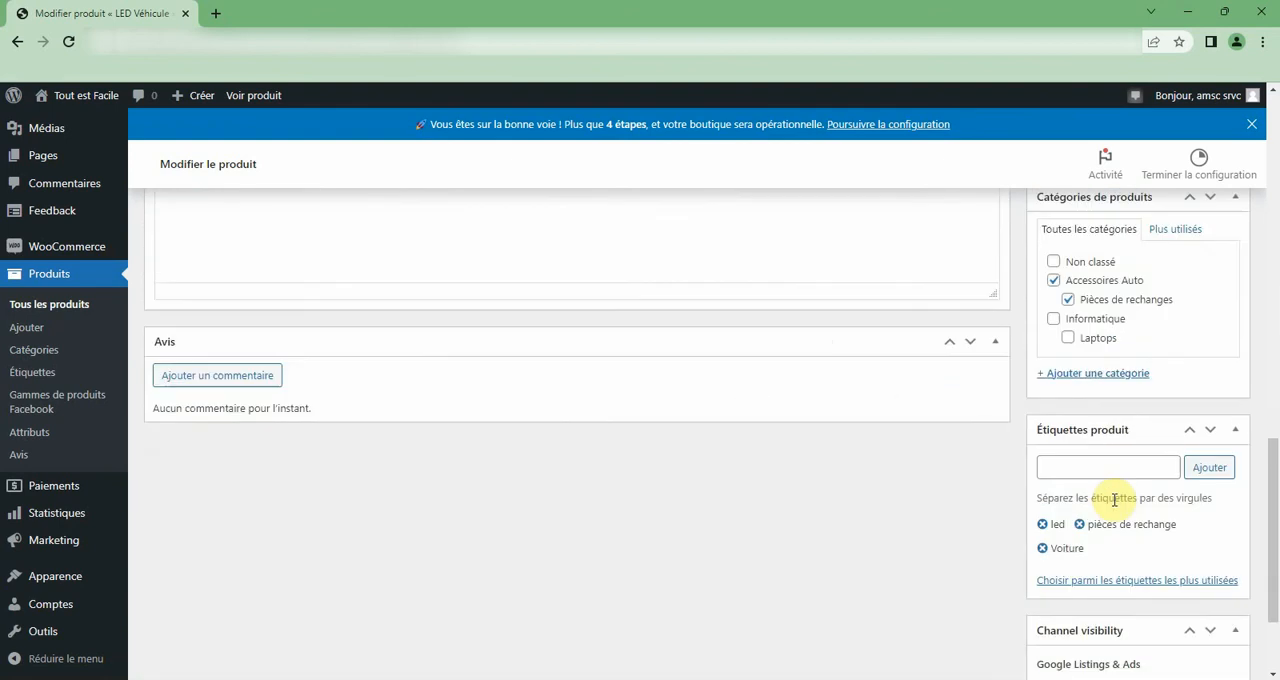
{"action": "scroll", "coordinate": [1183, 550], "scroll_direction": "up", "scroll_amount": 15}
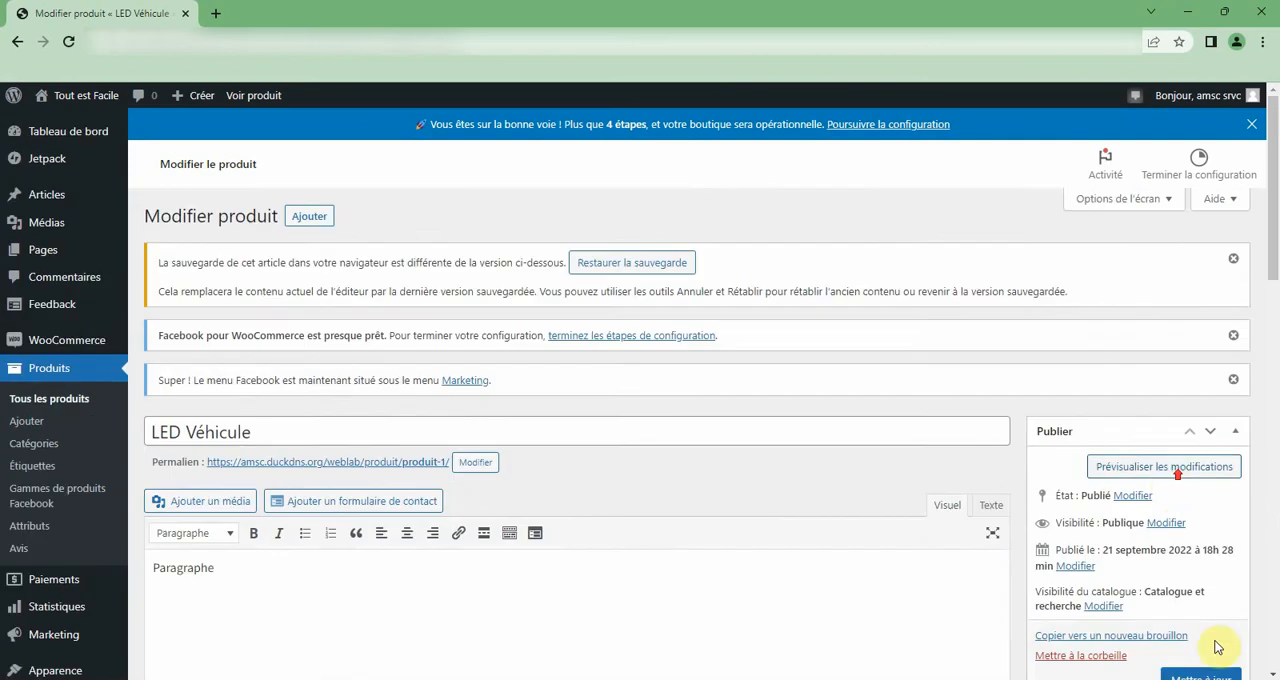
{"action": "scroll", "coordinate": [1214, 643], "scroll_direction": "down", "scroll_amount": 3}
{"action": "left_click", "coordinate": [1201, 445]}
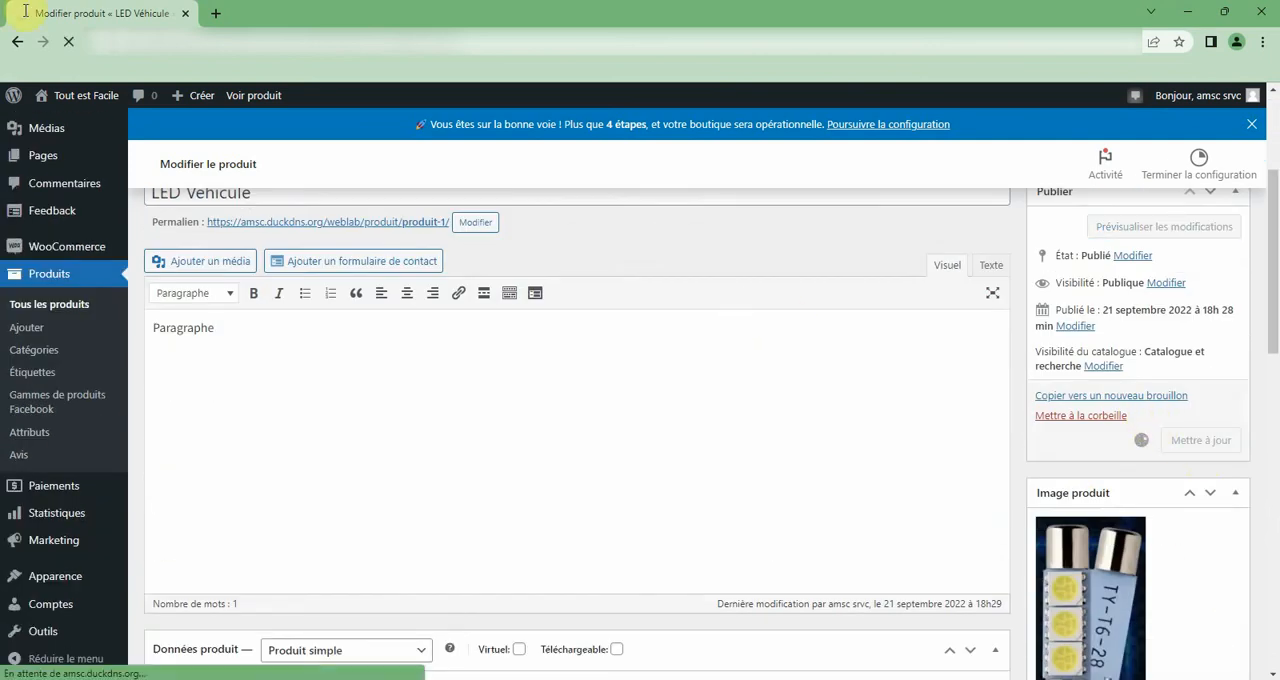
Open the public shop in a new tab and check the LED Véhicule promotion in the Boutique listing.
{"action": "mouse_move", "coordinate": [100, 95]}
{"action": "right_click", "coordinate": [103, 122]}
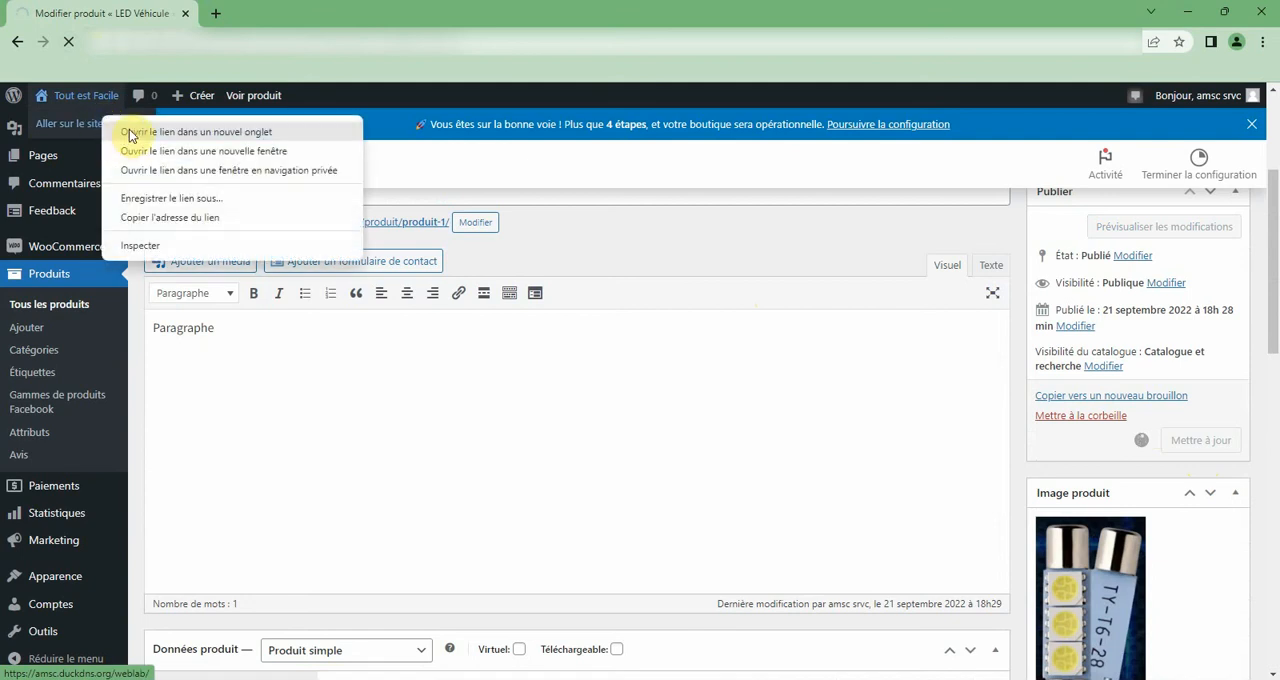
{"action": "left_click", "coordinate": [129, 129]}
{"action": "left_click", "coordinate": [326, 8]}
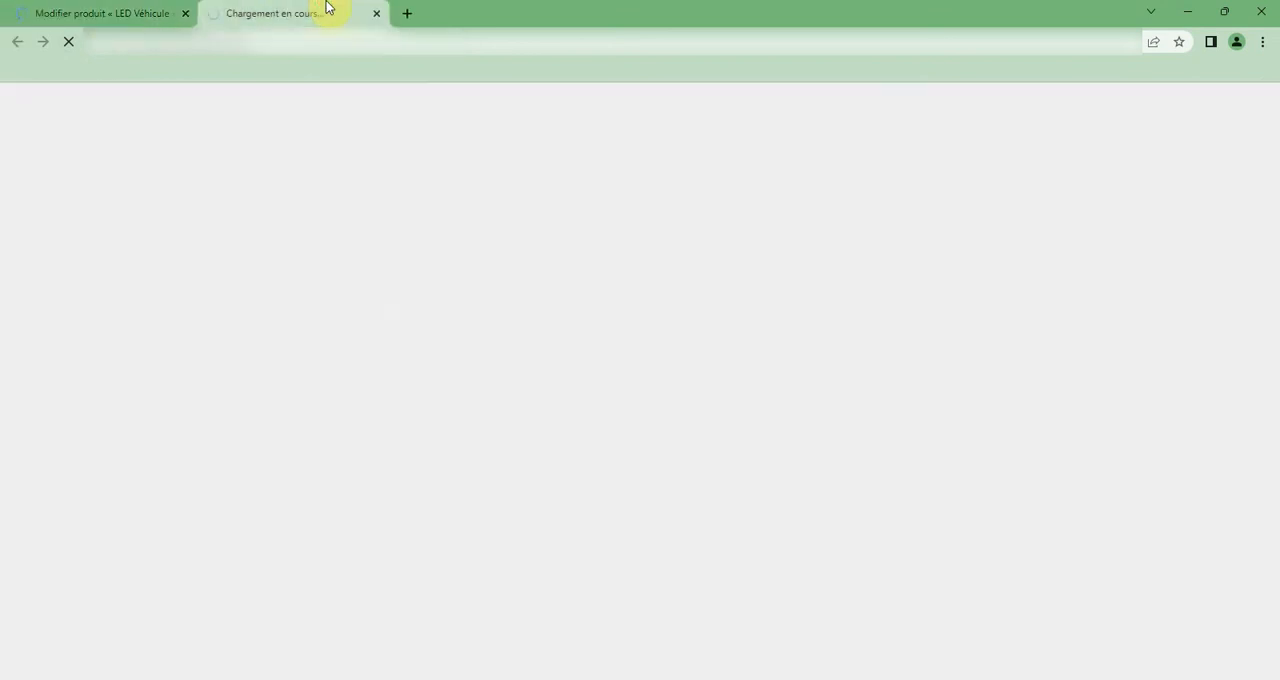
{"action": "scroll", "coordinate": [703, 497], "scroll_direction": "down", "scroll_amount": 1}
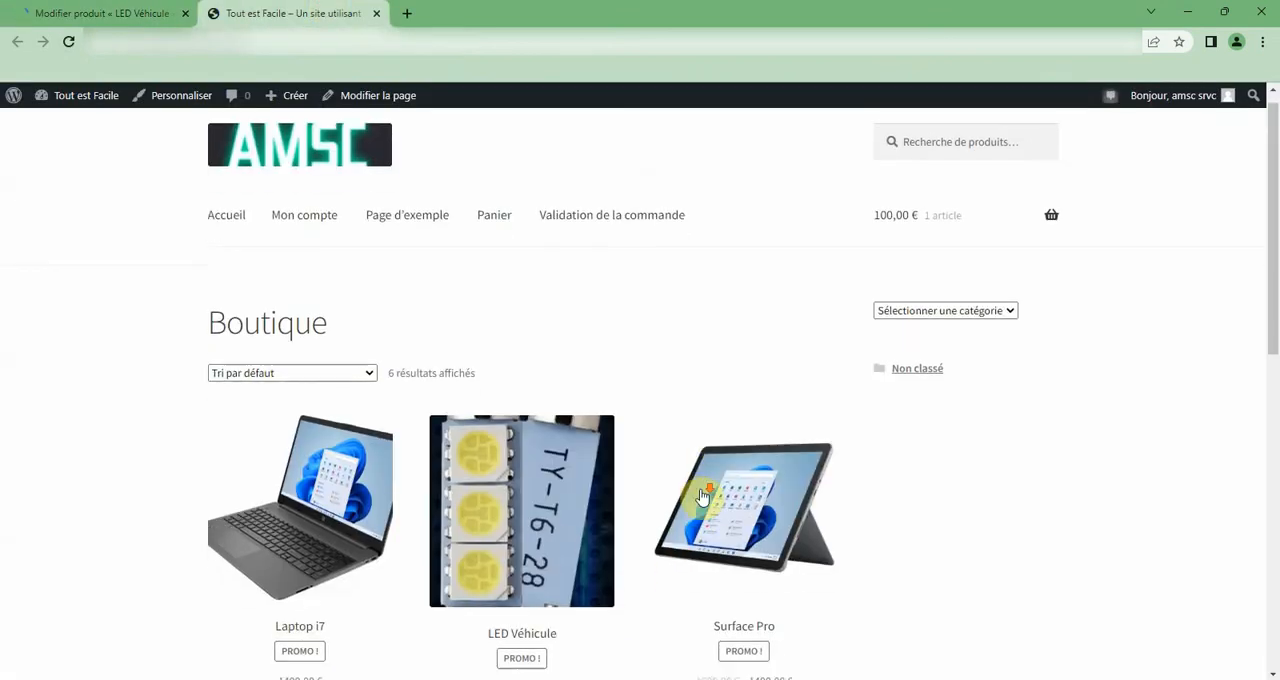
{"action": "scroll", "coordinate": [703, 497], "scroll_direction": "down", "scroll_amount": 3}
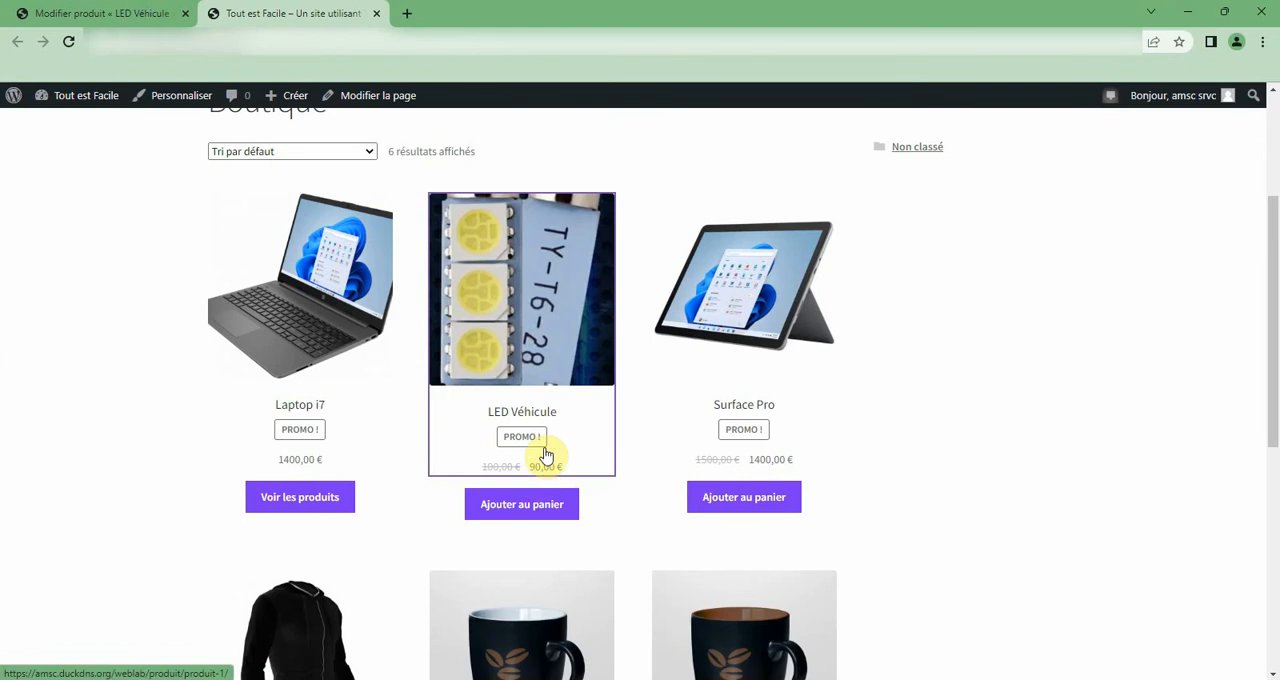
Check the sorting choices of the Boutique listing and return to the LED Véhicule product editor.
{"action": "left_click", "coordinate": [236, 151]}
{"action": "left_click", "coordinate": [236, 148]}
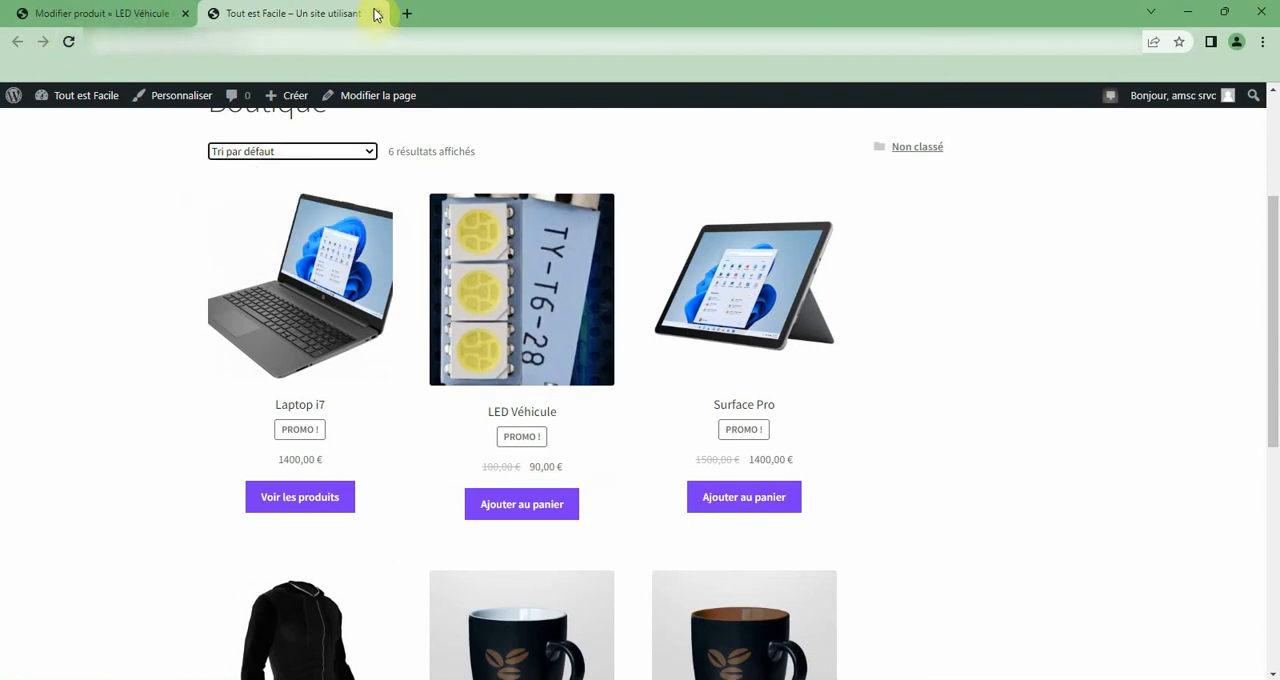
{"action": "left_click", "coordinate": [82, 10]}
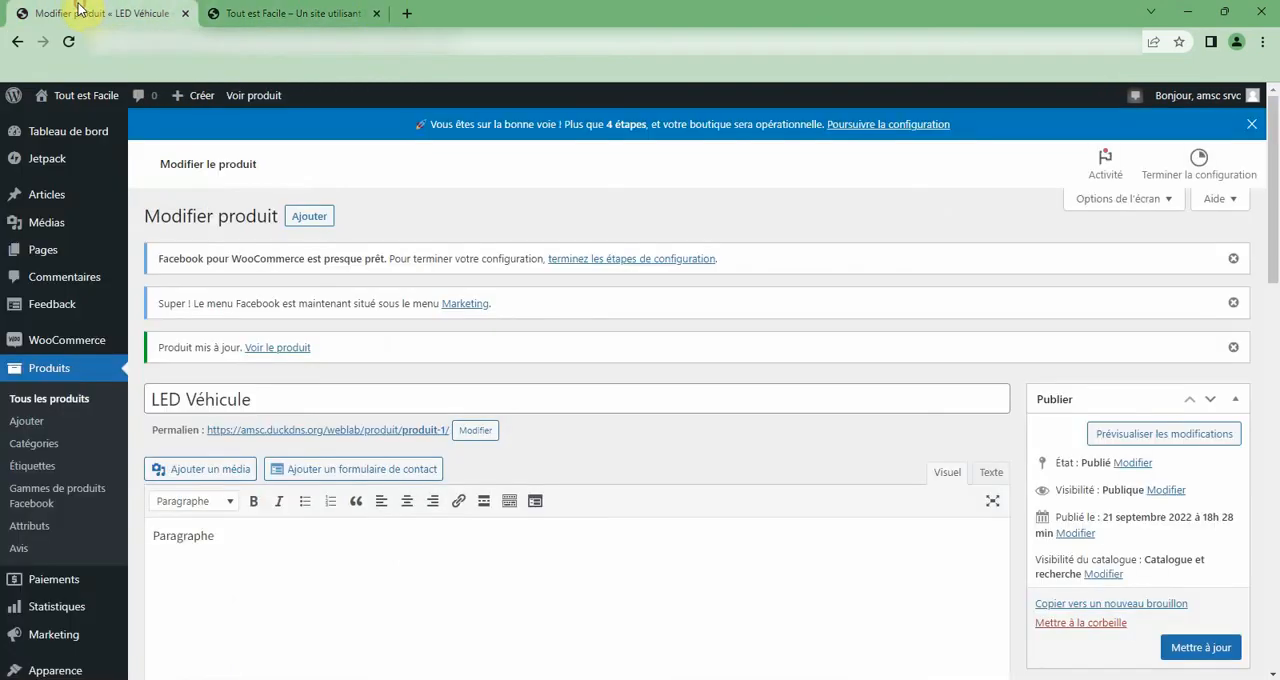
Review the inventory, advanced and attribute settings in the LED Véhicule product data.
{"action": "scroll", "coordinate": [285, 322], "scroll_direction": "down", "scroll_amount": 3}
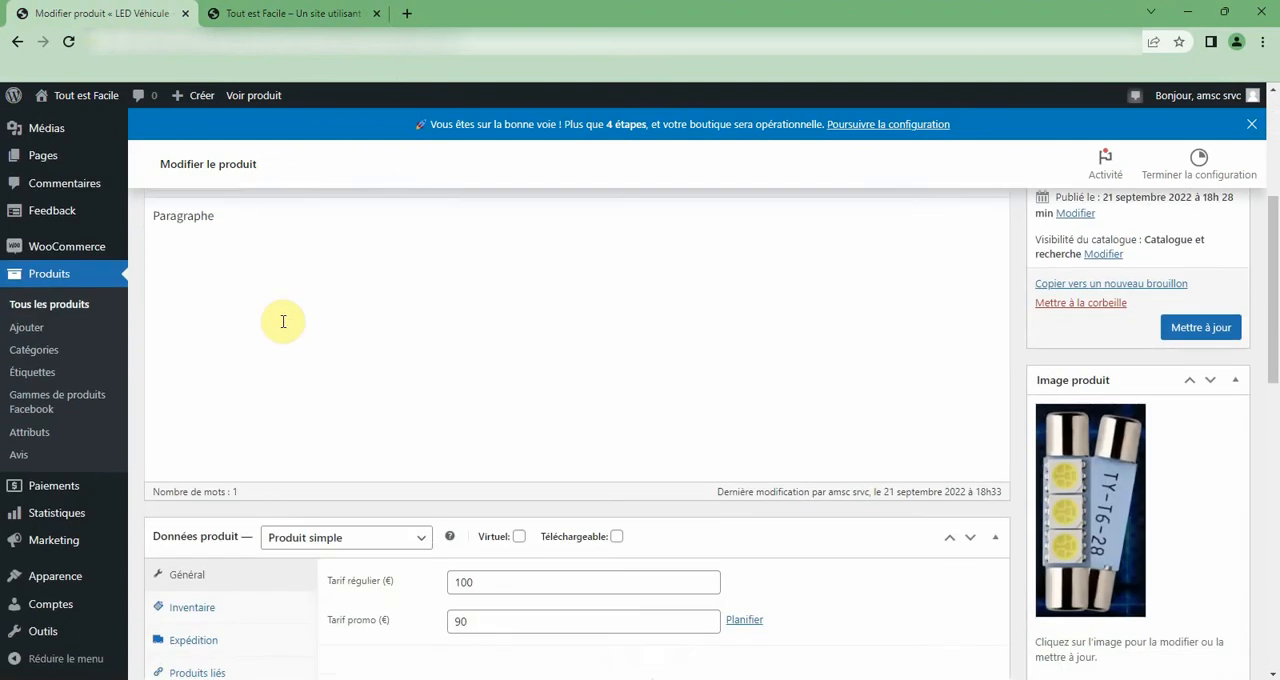
{"action": "scroll", "coordinate": [285, 321], "scroll_direction": "down", "scroll_amount": 1}
{"action": "scroll", "coordinate": [286, 325], "scroll_direction": "down", "scroll_amount": 2}
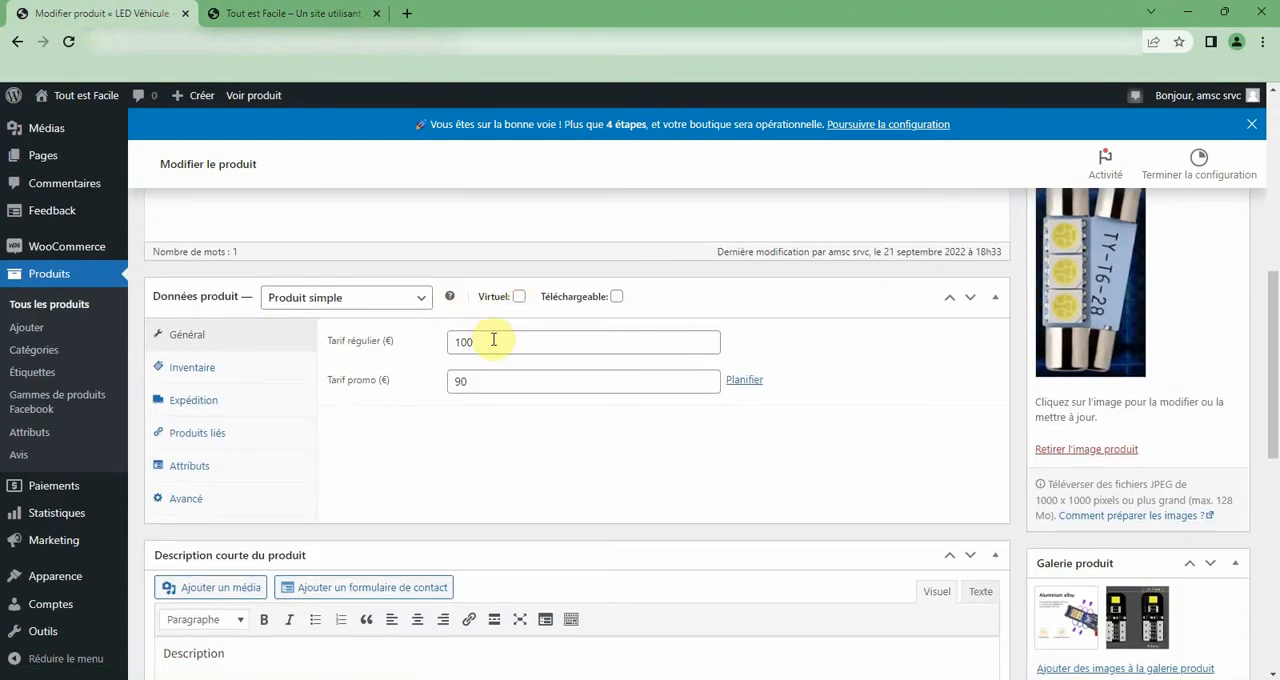
{"action": "left_click", "coordinate": [195, 370]}
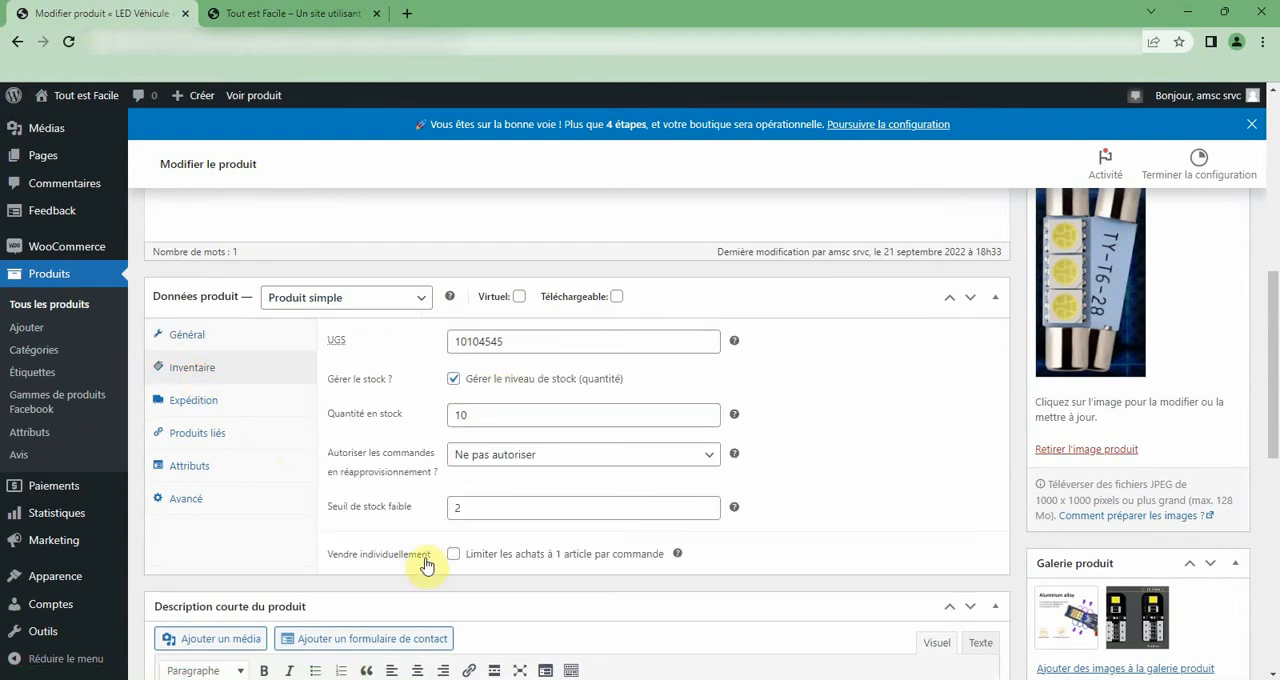
{"action": "left_click", "coordinate": [470, 511]}
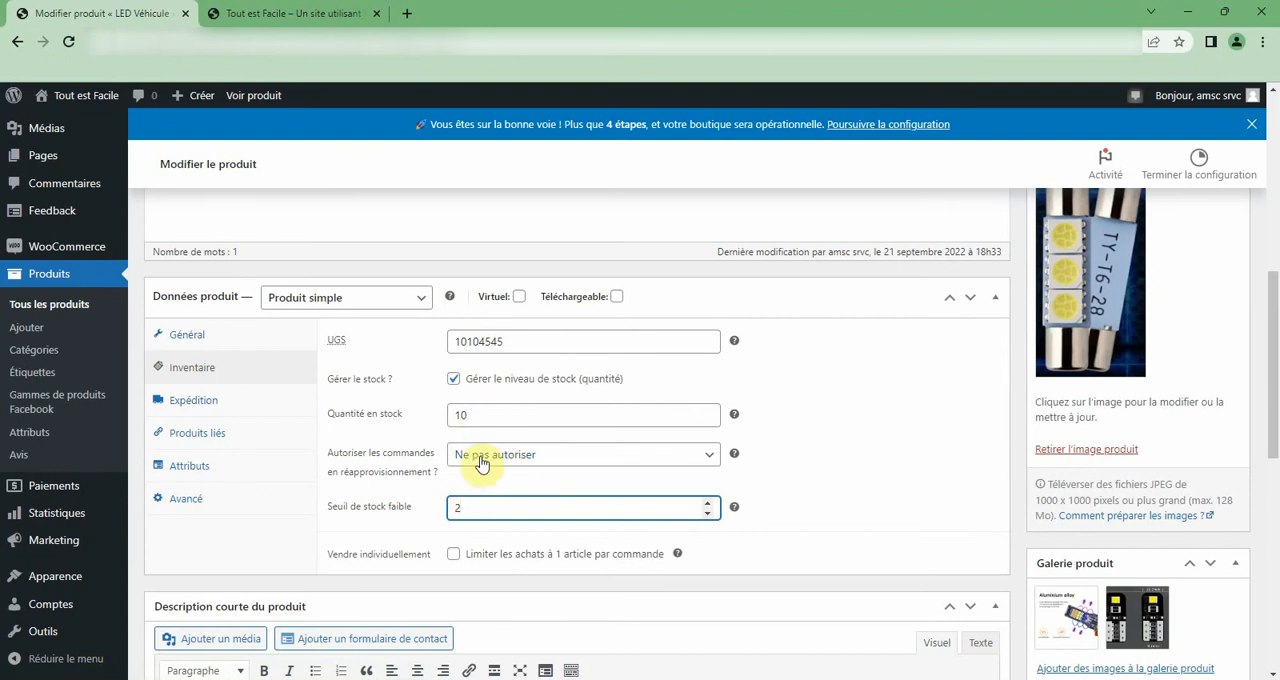
{"action": "left_click", "coordinate": [206, 503]}
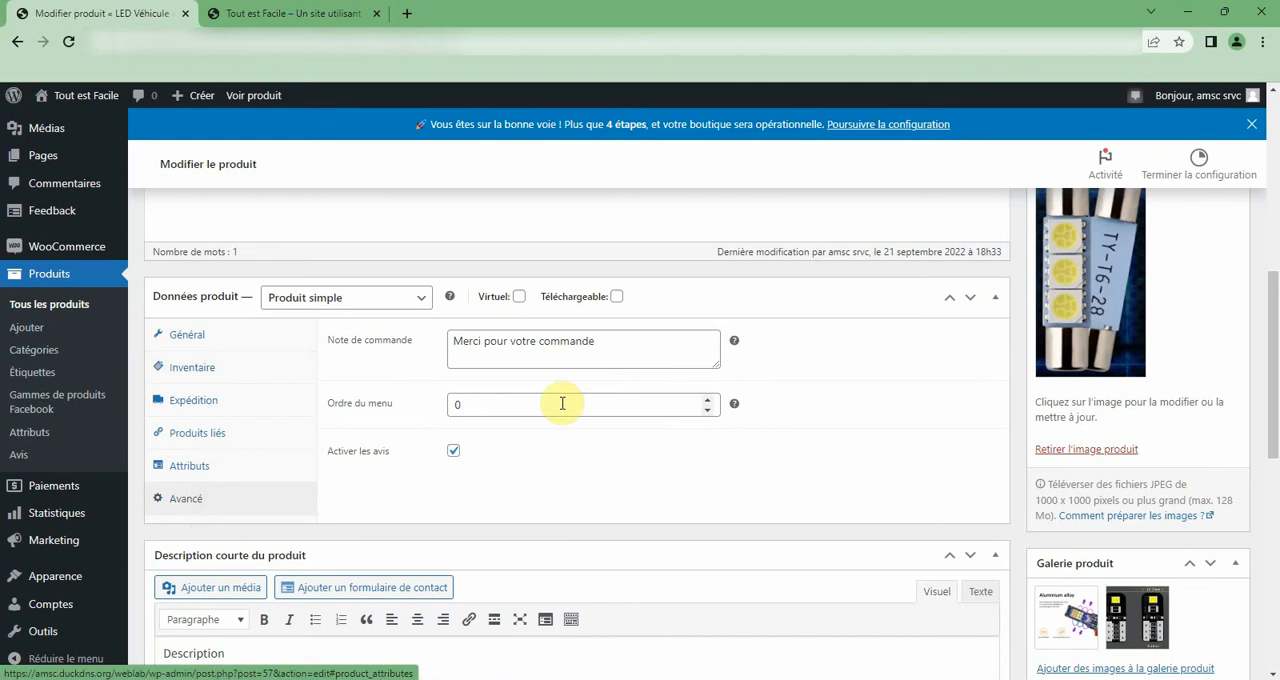
{"action": "left_click", "coordinate": [203, 467]}
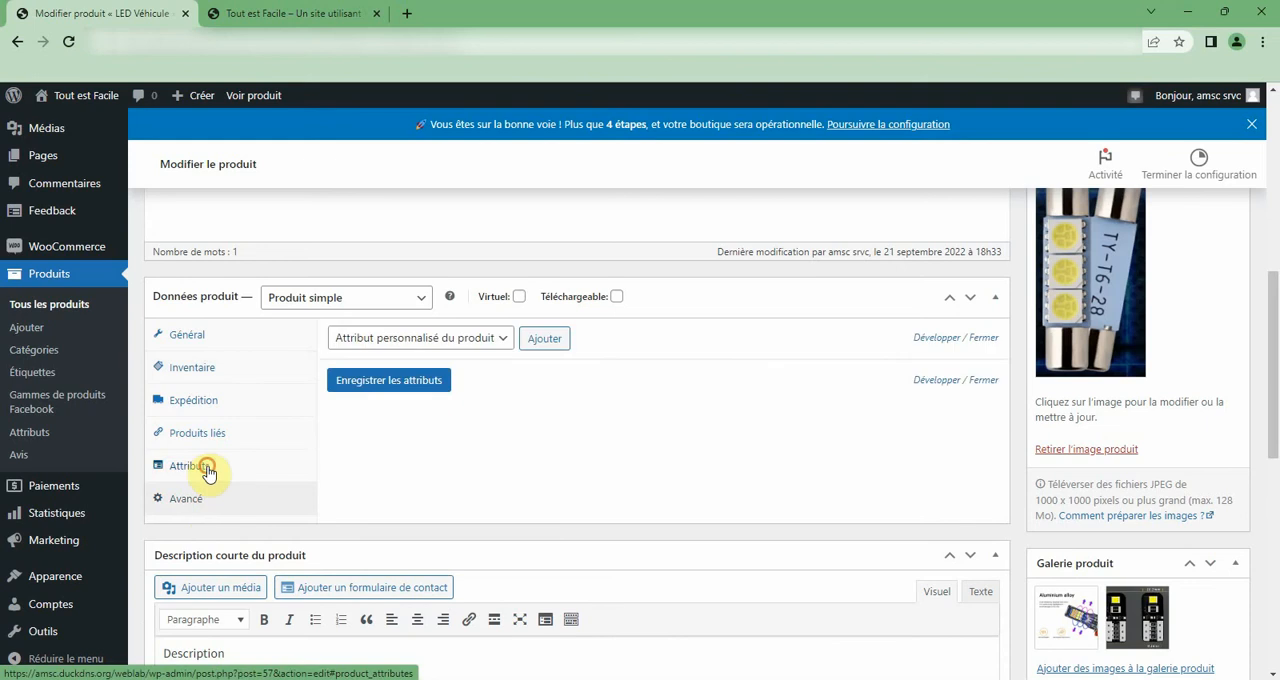
{"action": "left_click", "coordinate": [436, 340]}
{"action": "left_click", "coordinate": [436, 344]}
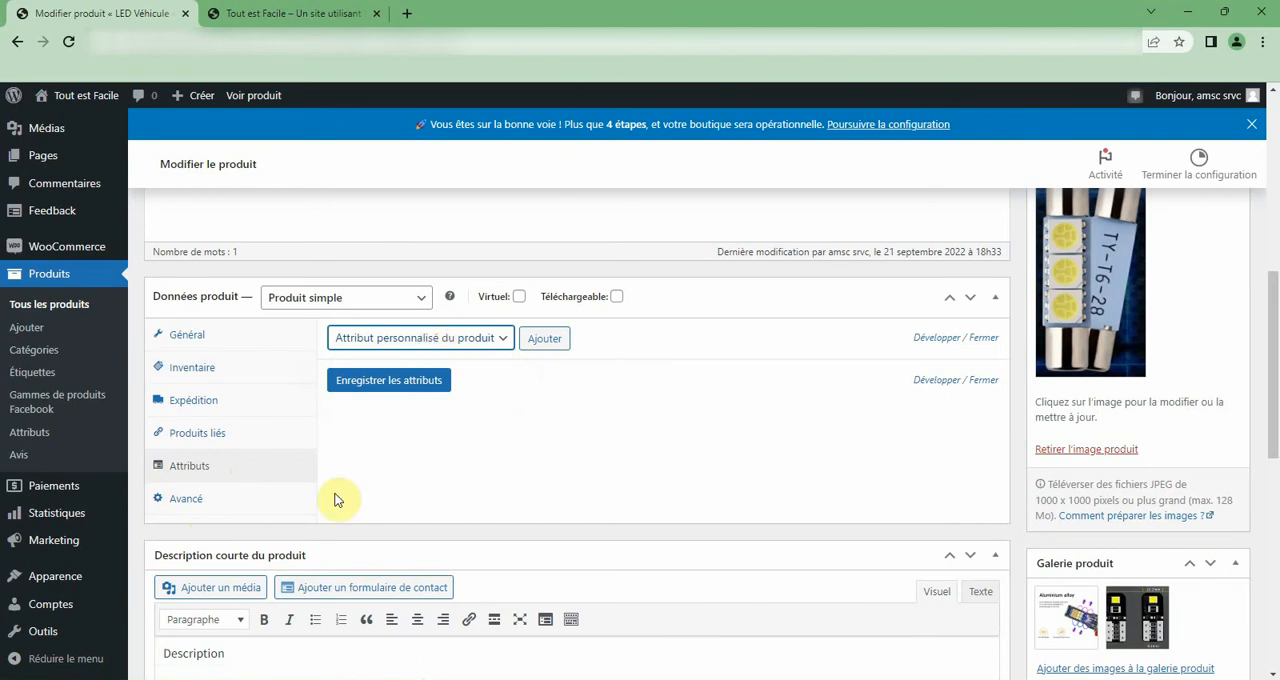
Open the product categories page and look through the parent categories and their subcategories.
{"action": "left_click", "coordinate": [55, 355]}
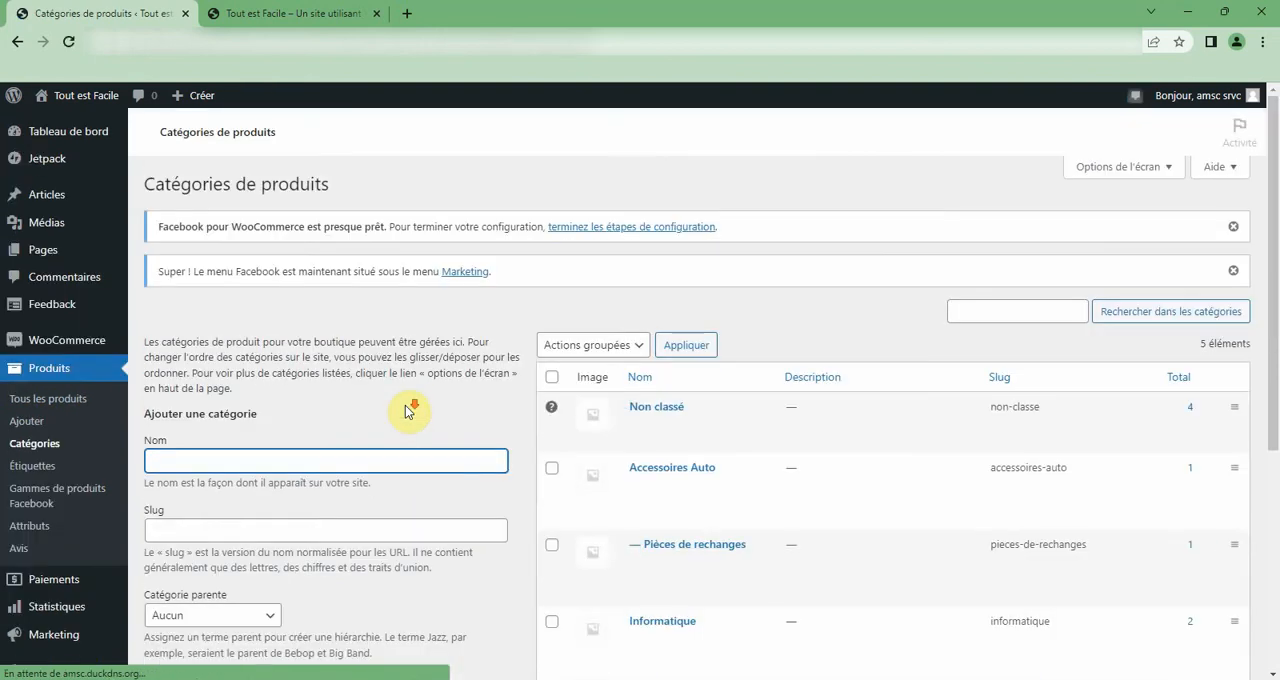
{"action": "scroll", "coordinate": [606, 376], "scroll_direction": "down", "scroll_amount": 2}
{"action": "mouse_move", "coordinate": [605, 330]}
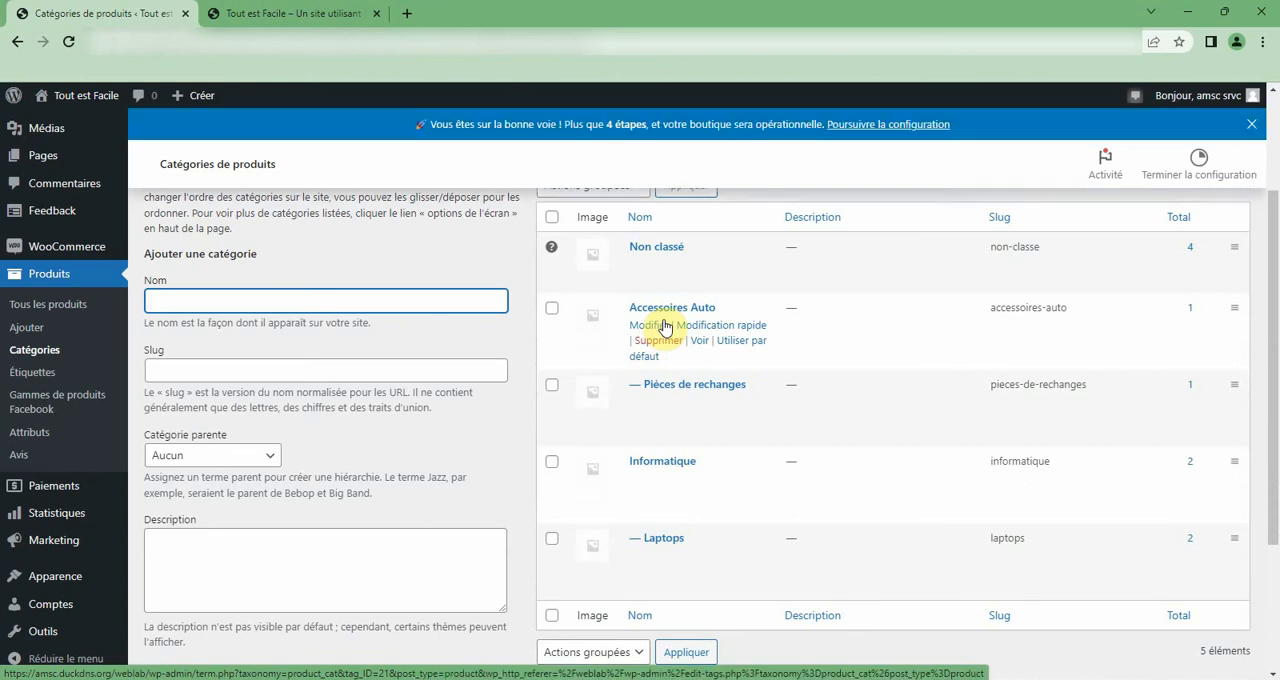
{"action": "scroll", "coordinate": [654, 525], "scroll_direction": "down", "scroll_amount": 2}
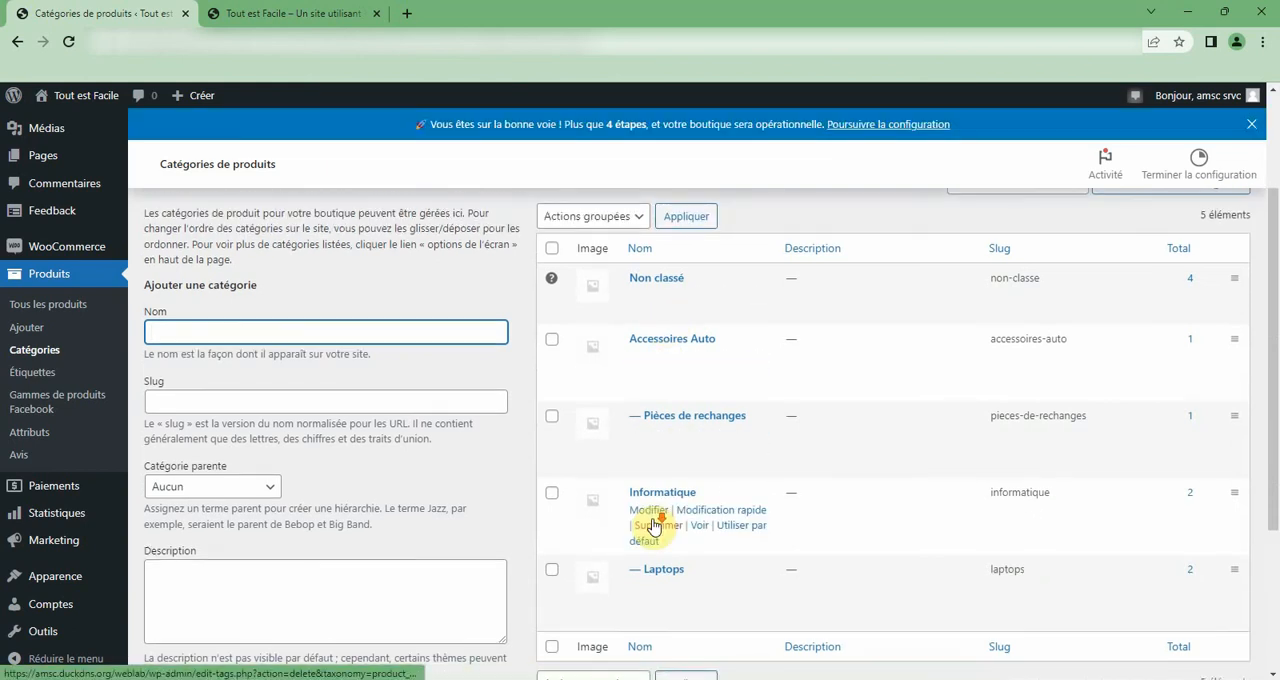
{"action": "scroll", "coordinate": [640, 364], "scroll_direction": "up", "scroll_amount": 1}
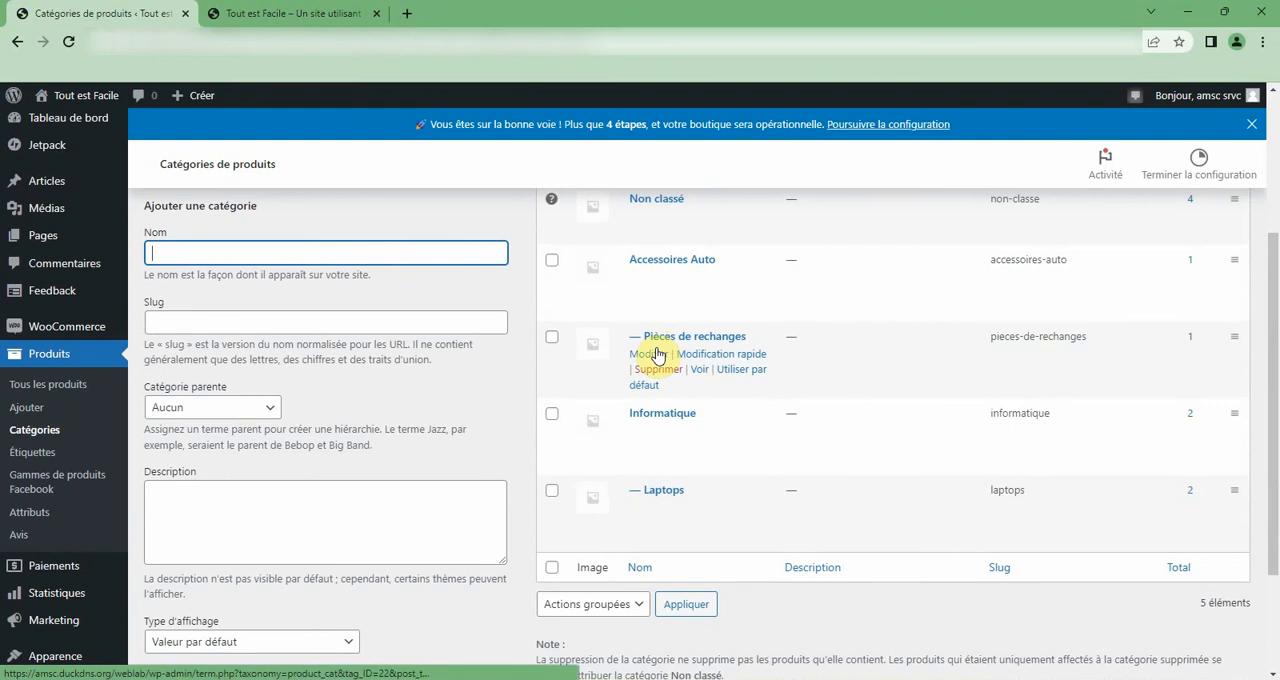
Open the Pièces de rechanges category for editing and examine its parent category choices, description and thumbnail fields.
{"action": "left_click", "coordinate": [657, 354]}
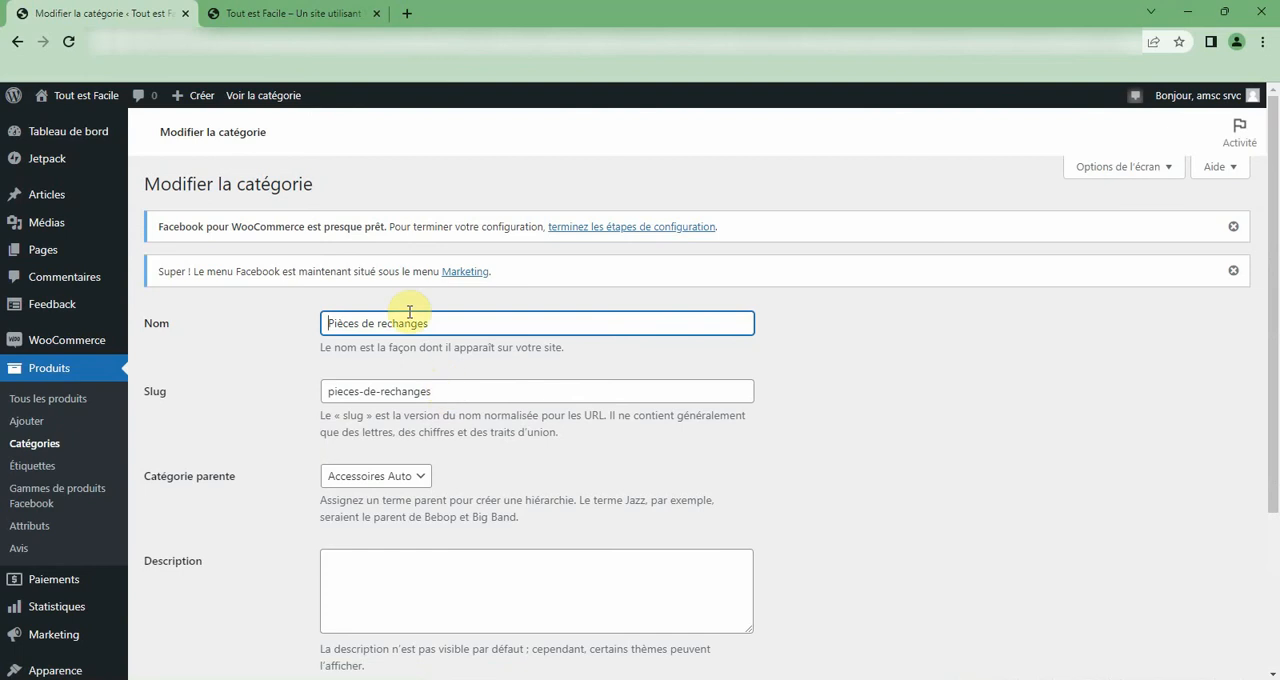
{"action": "scroll", "coordinate": [410, 430], "scroll_direction": "down", "scroll_amount": 1}
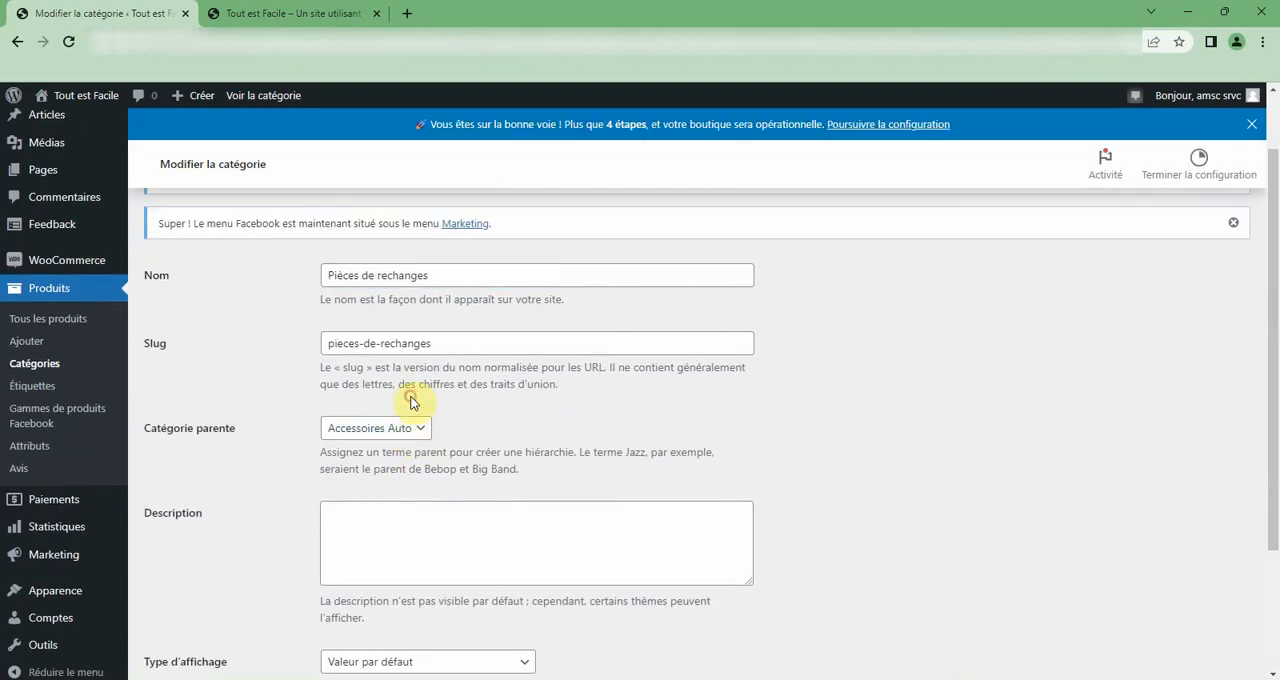
{"action": "left_click", "coordinate": [406, 432]}
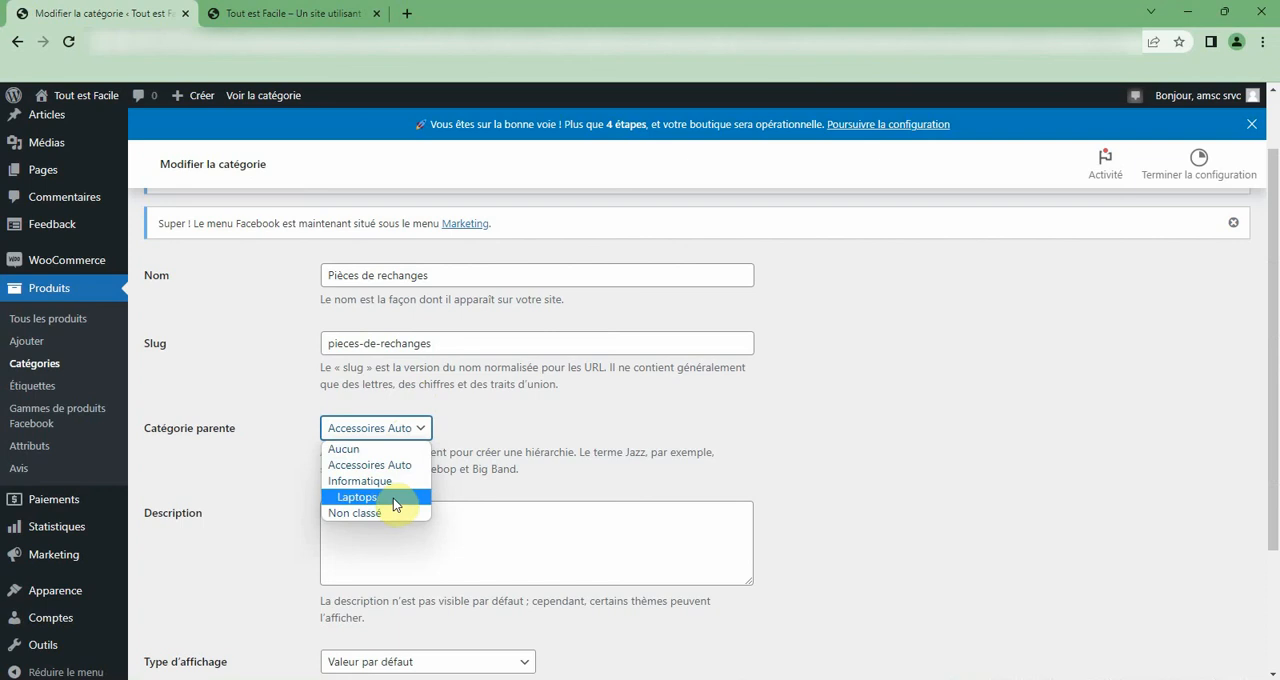
{"action": "left_click", "coordinate": [423, 401]}
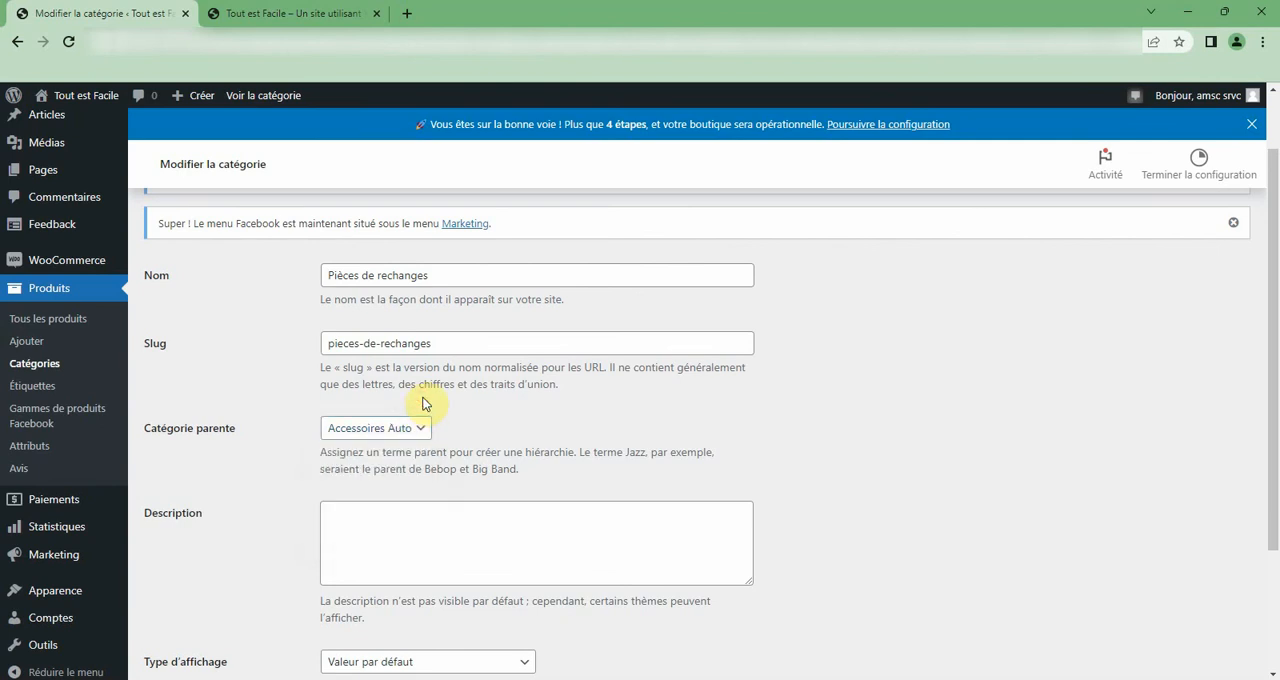
{"action": "scroll", "coordinate": [423, 401], "scroll_direction": "down", "scroll_amount": 1}
{"action": "left_click", "coordinate": [380, 468]}
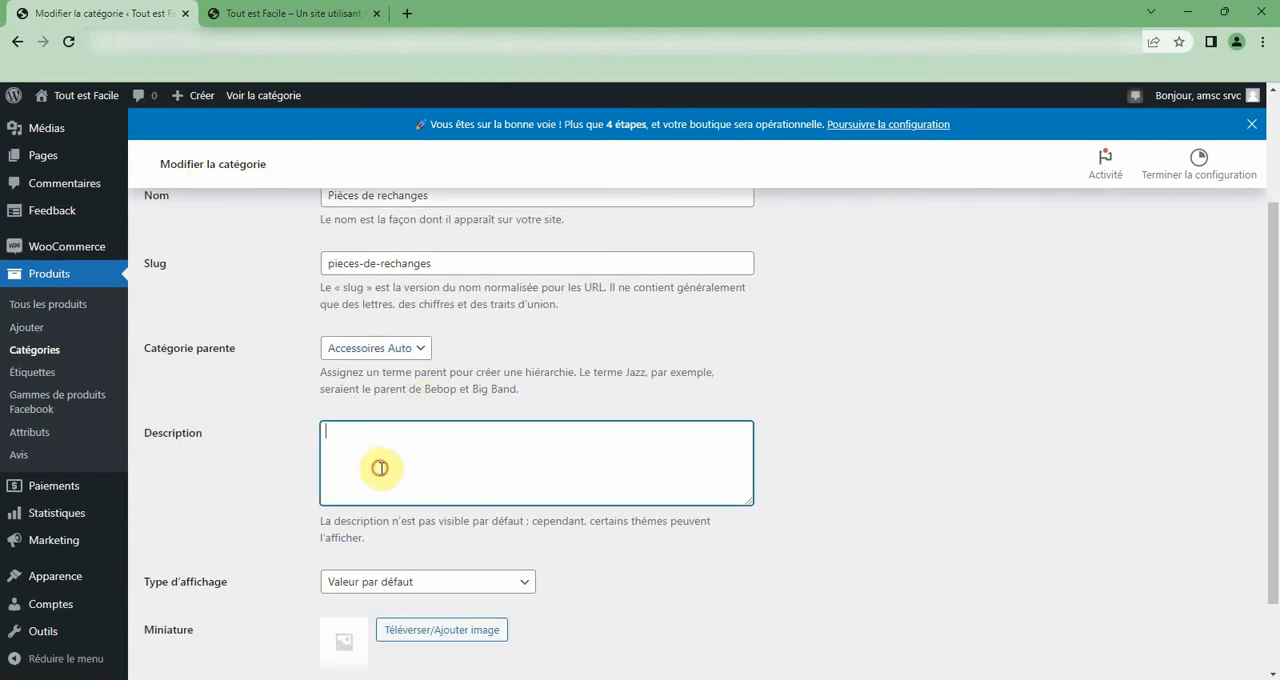
{"action": "scroll", "coordinate": [406, 614], "scroll_direction": "down", "scroll_amount": 1}
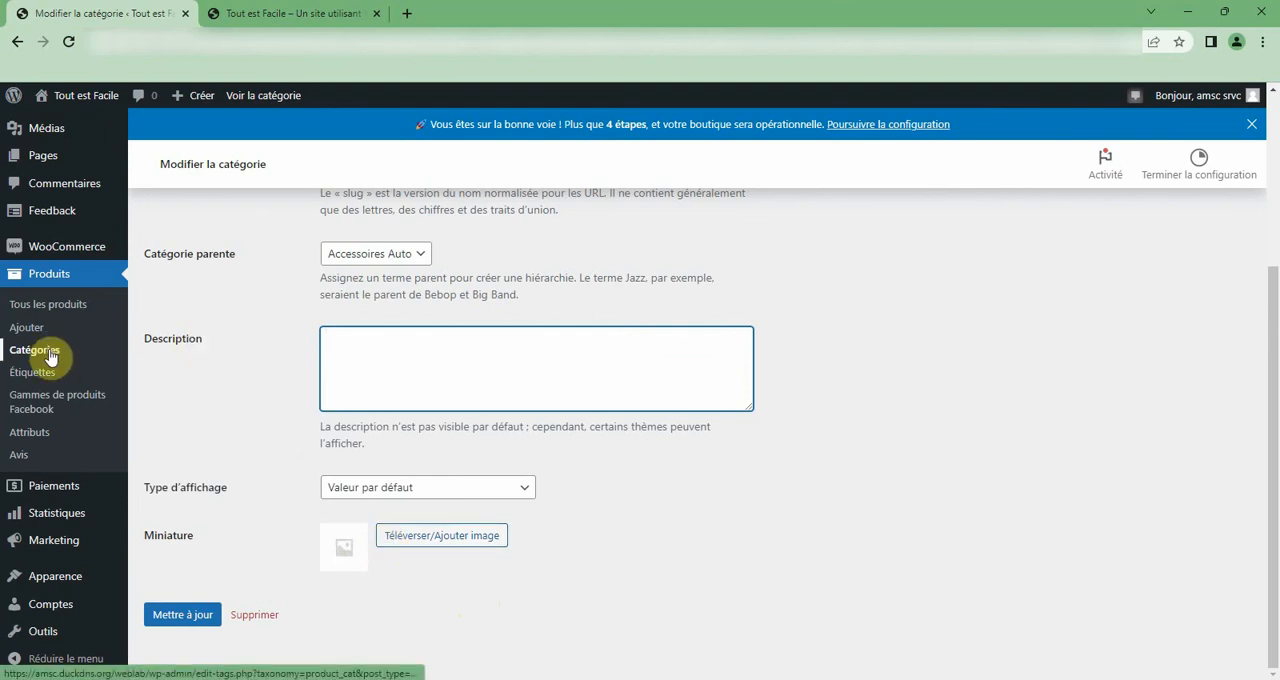
Open the product Tasse à café blanche for editing from the list of all products.
{"action": "left_click", "coordinate": [48, 314]}
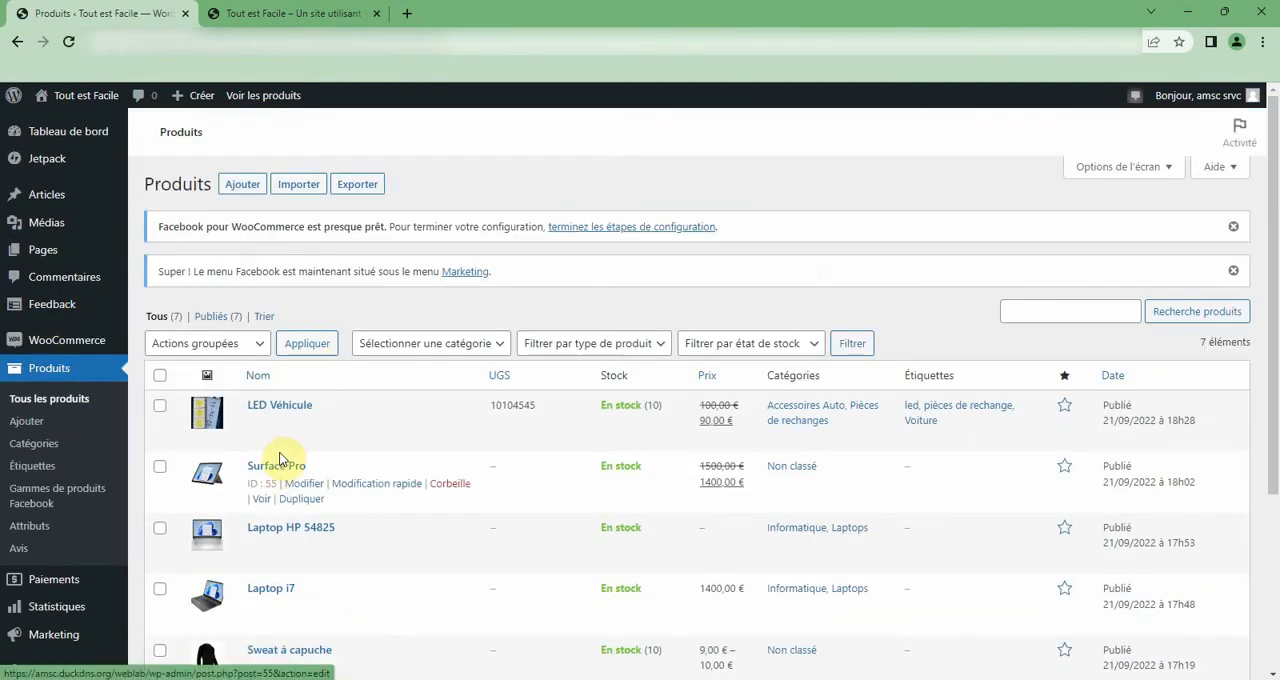
{"action": "scroll", "coordinate": [285, 520], "scroll_direction": "down", "scroll_amount": 1}
{"action": "scroll", "coordinate": [312, 540], "scroll_direction": "down", "scroll_amount": 2}
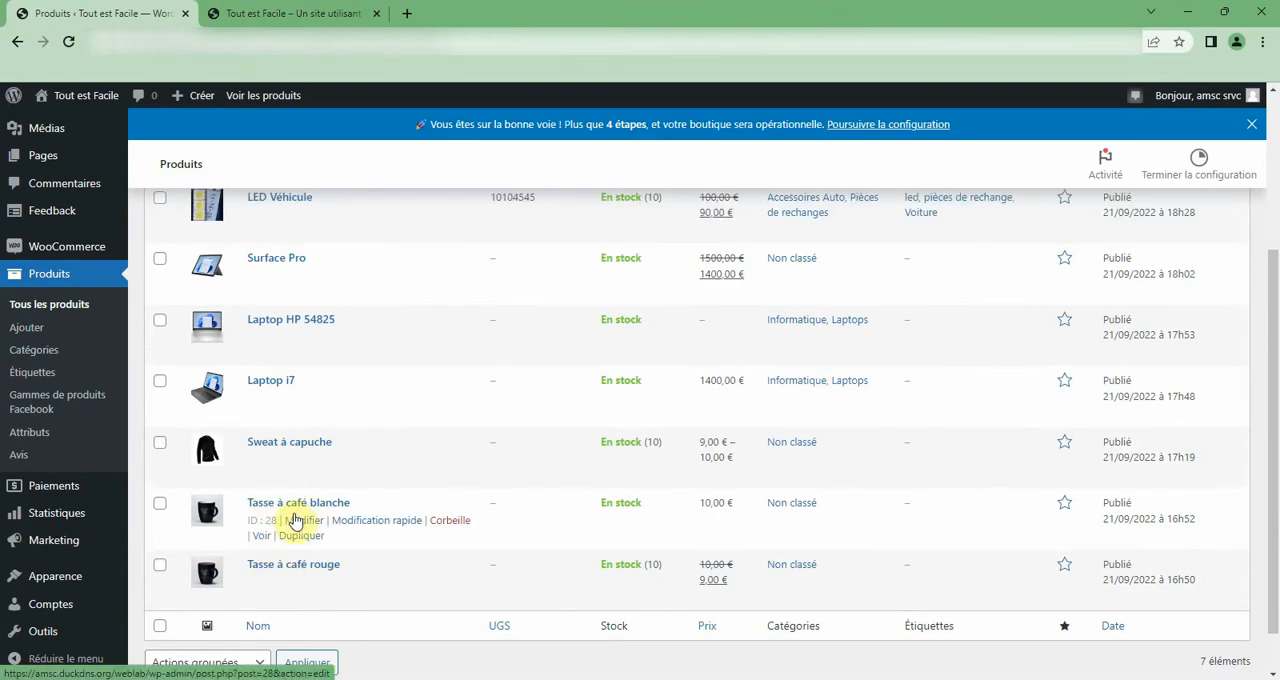
{"action": "left_click", "coordinate": [303, 521]}
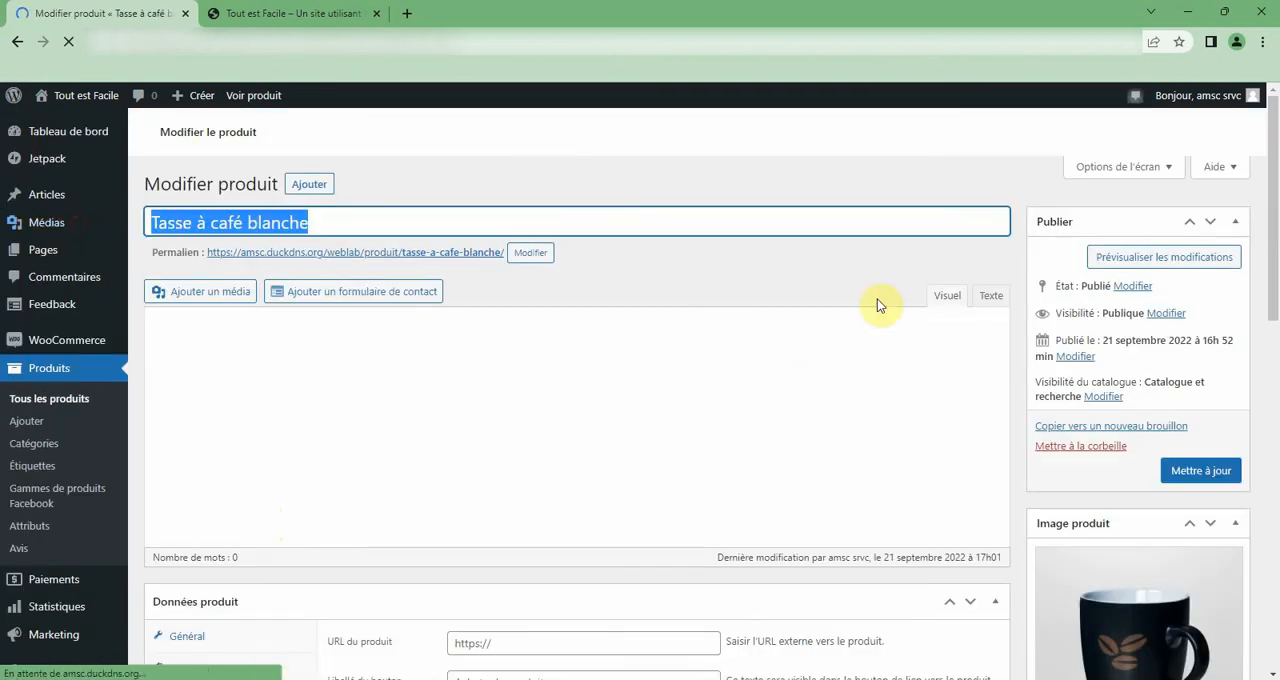
Add a new product category named Tasse from the Tasse à café blanche editor.
{"action": "scroll", "coordinate": [1130, 330], "scroll_direction": "down", "scroll_amount": 2}
{"action": "scroll", "coordinate": [1090, 570], "scroll_direction": "down", "scroll_amount": 3}
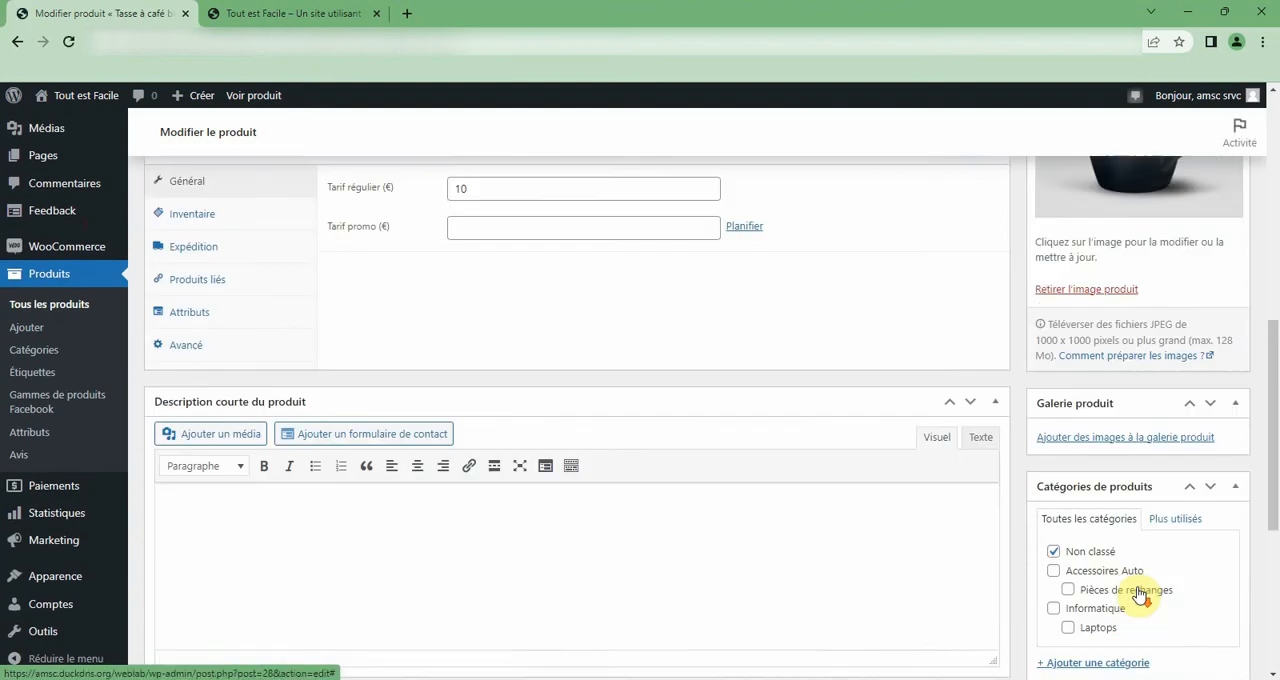
{"action": "scroll", "coordinate": [1066, 548], "scroll_direction": "down", "scroll_amount": 2}
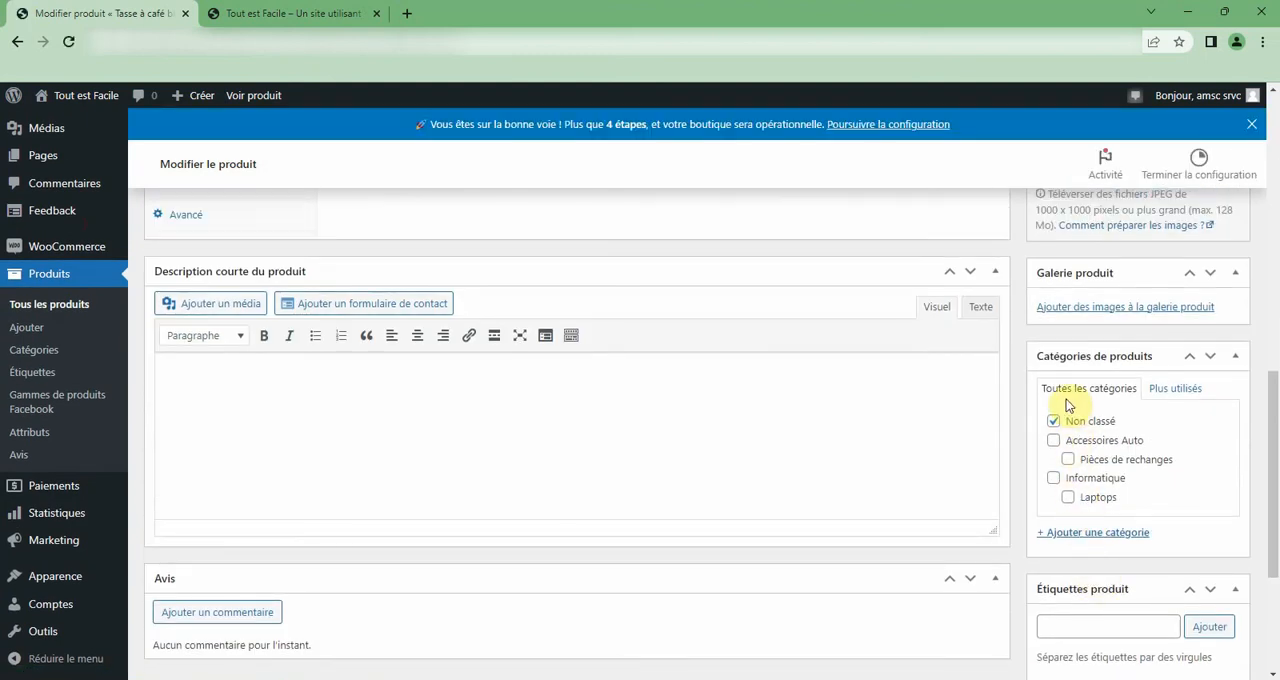
{"action": "left_click", "coordinate": [1098, 533]}
{"action": "left_click", "coordinate": [1088, 563]}
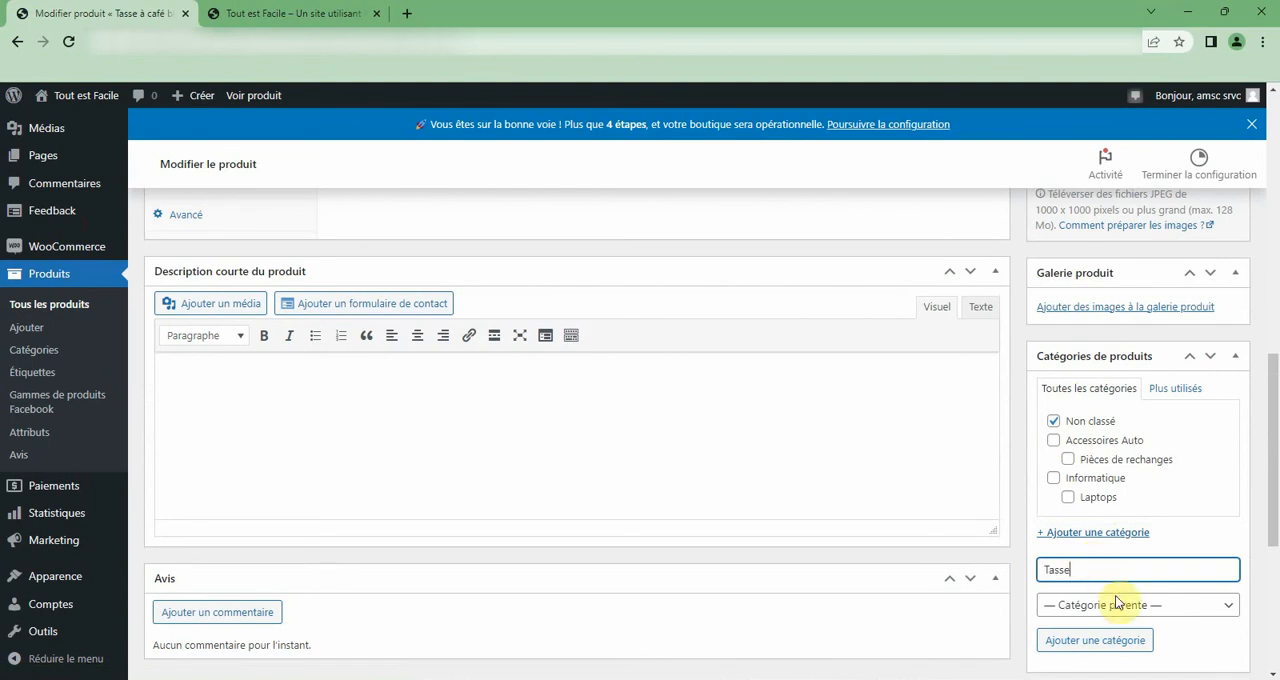
{"action": "left_click", "coordinate": [1115, 641]}
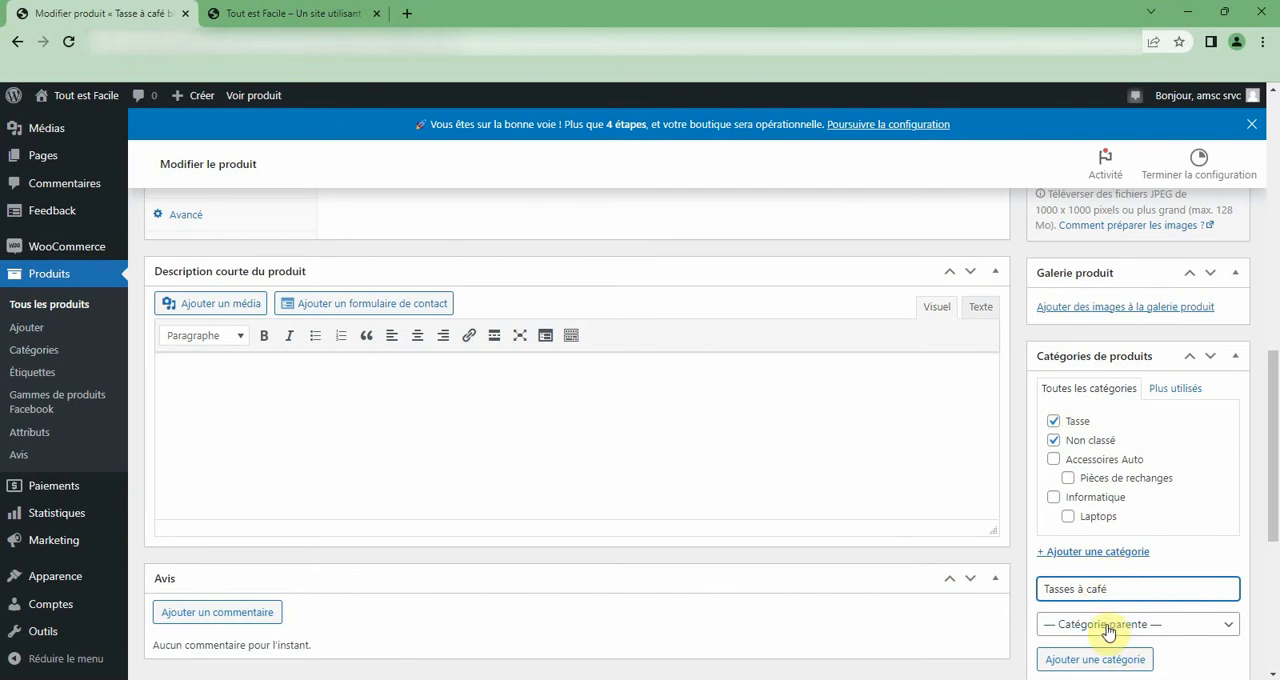
Add the subcategory Tasses à café with Tasse as its parent category.
{"action": "left_click", "coordinate": [1108, 625]}
{"action": "left_click", "coordinate": [1086, 606]}
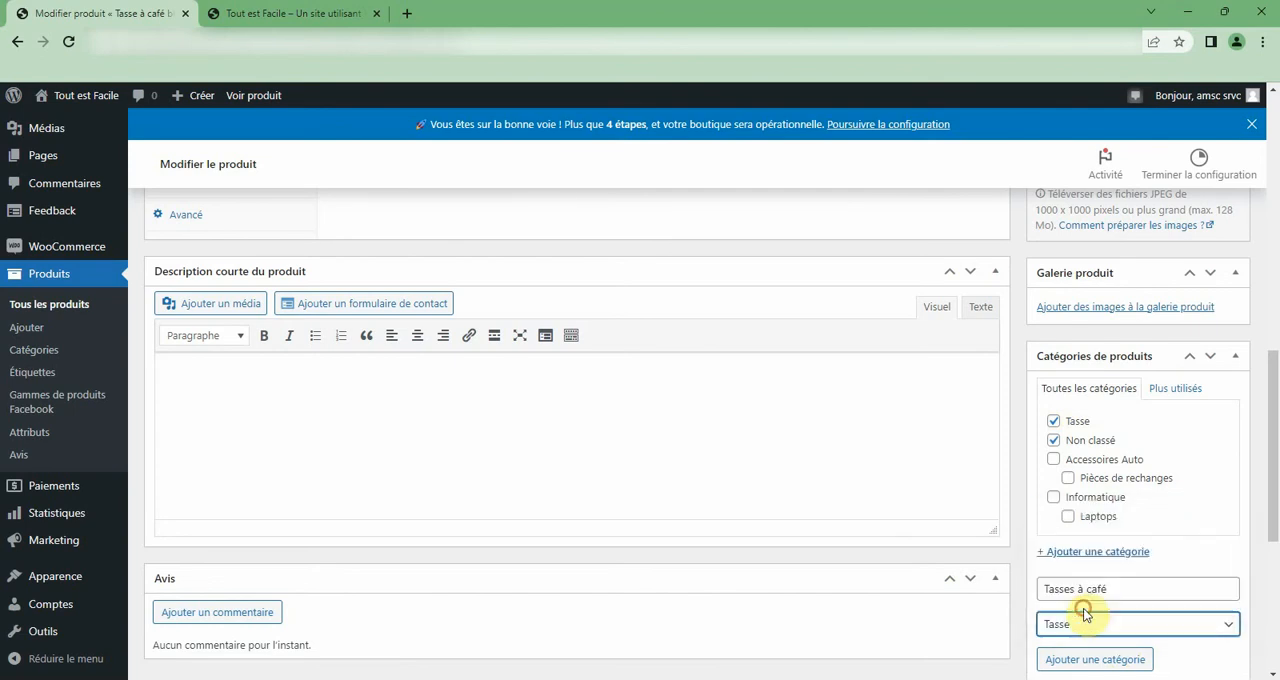
{"action": "scroll", "coordinate": [1084, 609], "scroll_direction": "down", "scroll_amount": 2}
{"action": "left_click", "coordinate": [1087, 505]}
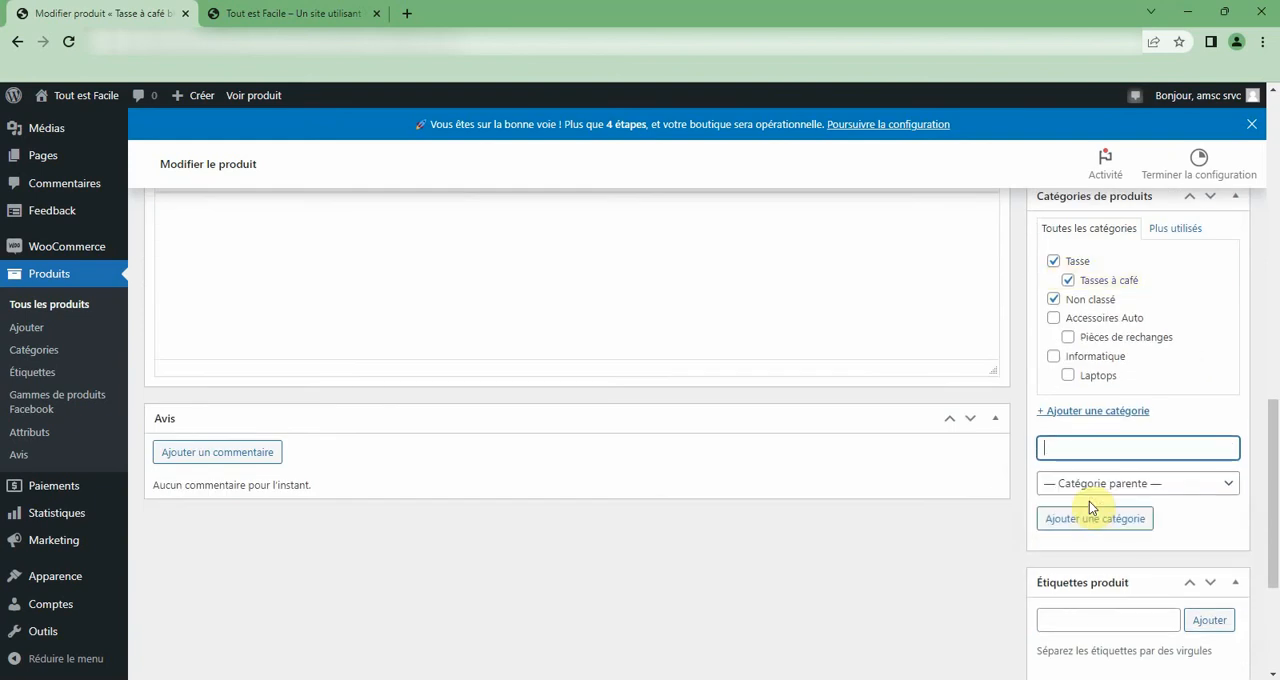
Remove the product from the Non classé category, keeping Tasse and Tasses à café assigned.
{"action": "left_click", "coordinate": [1078, 262]}
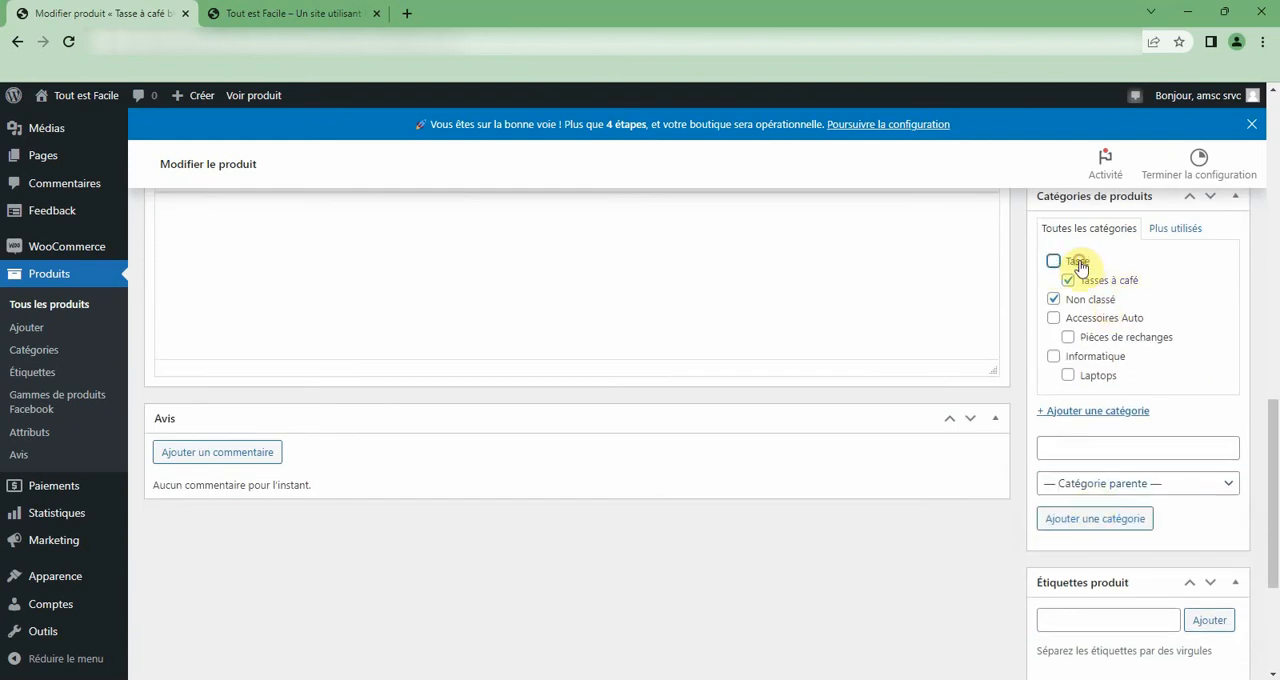
{"action": "left_click", "coordinate": [1078, 264]}
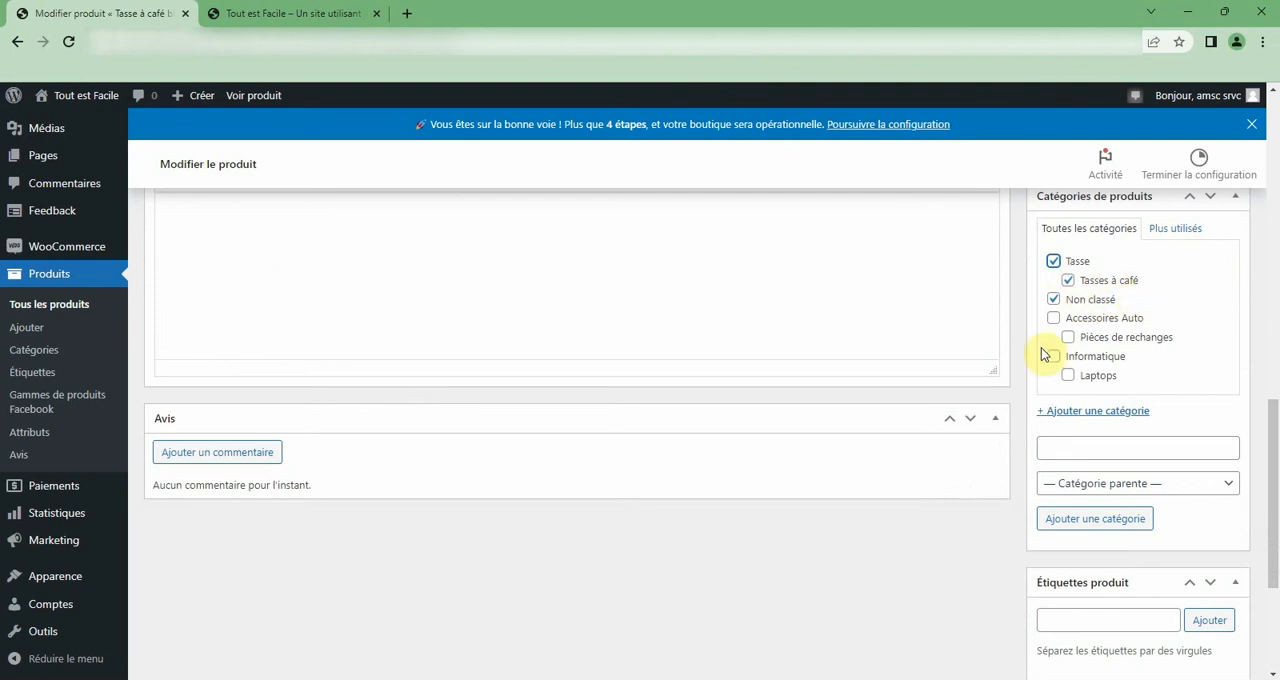
{"action": "left_click", "coordinate": [1054, 300]}
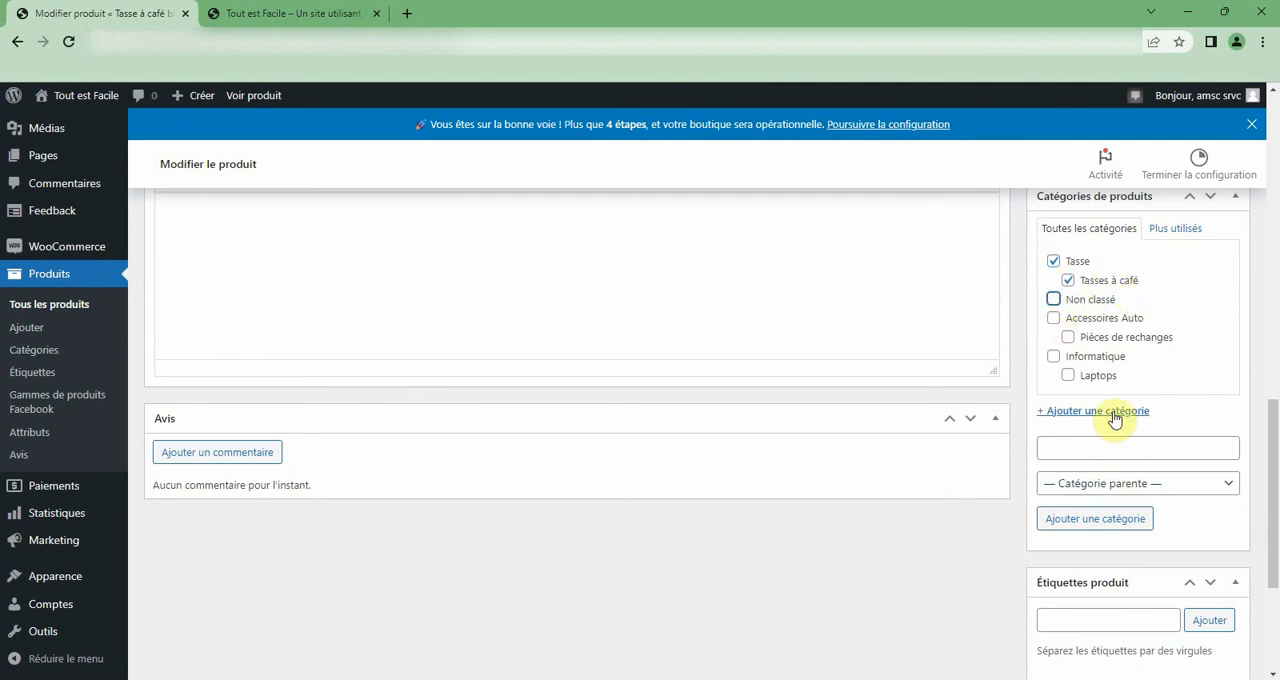
Set the promo price of Tasse à café blanche to 9 € in the general product data.
{"action": "scroll", "coordinate": [1117, 412], "scroll_direction": "up", "scroll_amount": 1}
{"action": "scroll", "coordinate": [1116, 418], "scroll_direction": "up", "scroll_amount": 2}
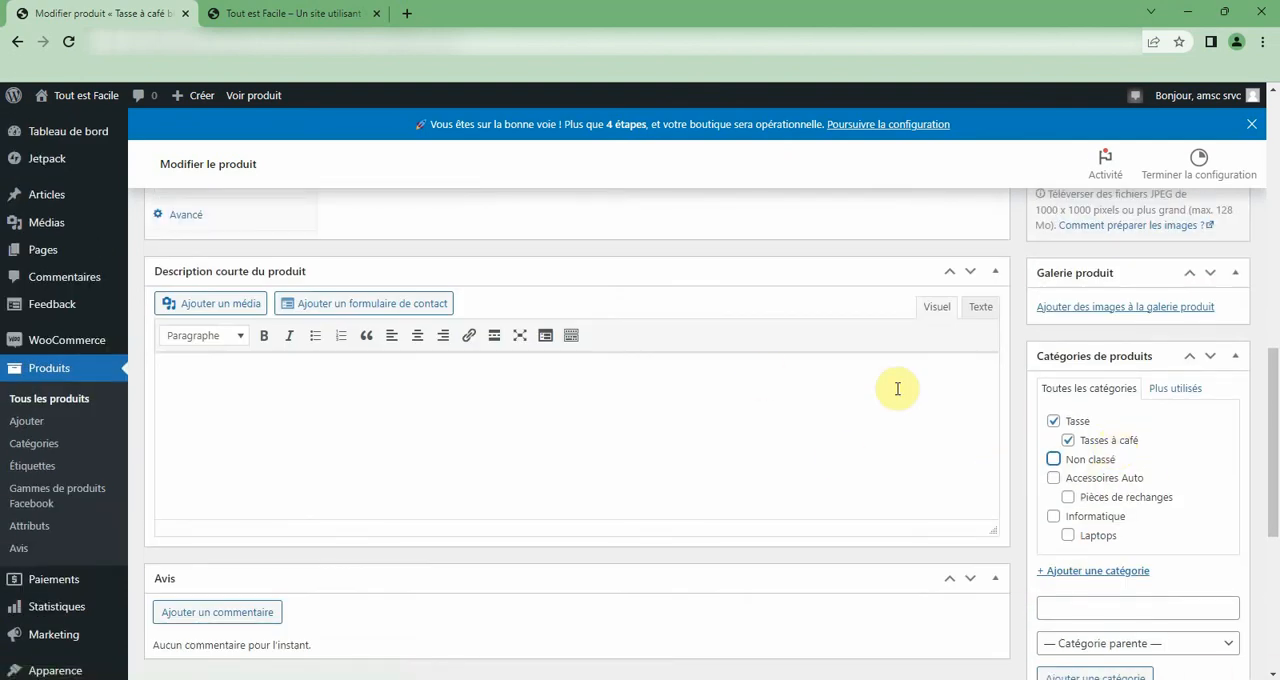
{"action": "scroll", "coordinate": [1080, 545], "scroll_direction": "down", "scroll_amount": 3}
{"action": "scroll", "coordinate": [1000, 520], "scroll_direction": "up", "scroll_amount": 4}
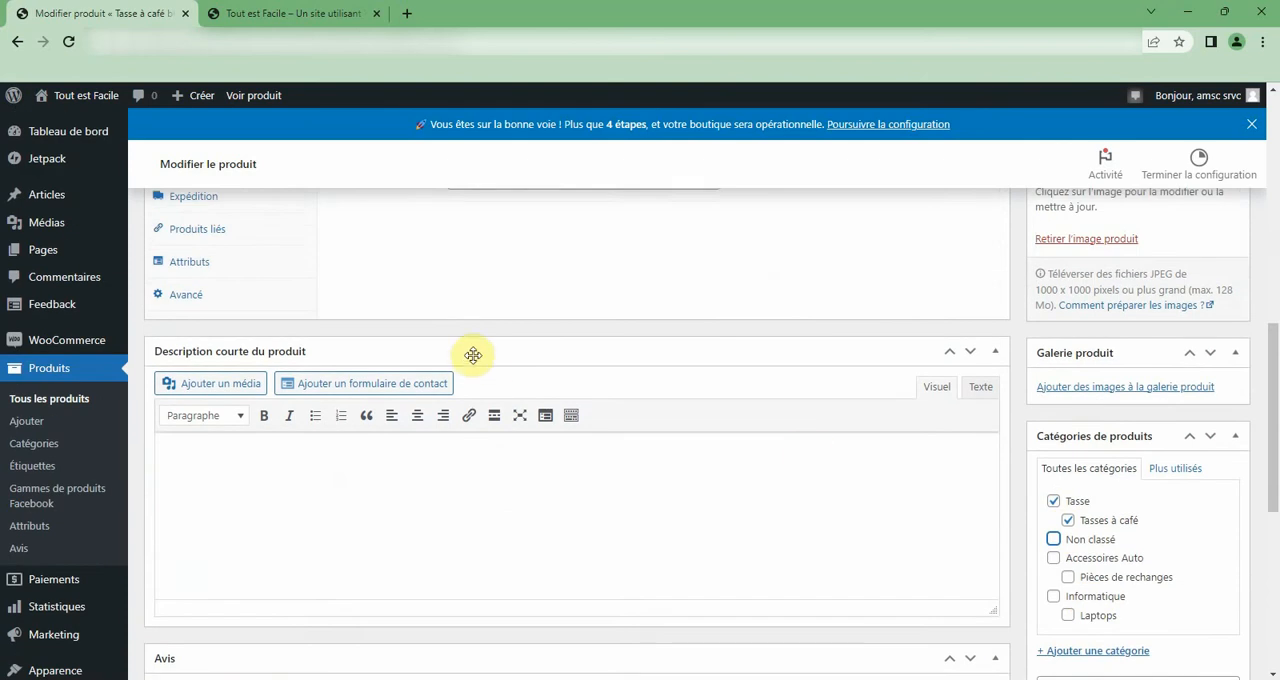
{"action": "scroll", "coordinate": [350, 300], "scroll_direction": "up", "scroll_amount": 3}
{"action": "left_click", "coordinate": [193, 481]}
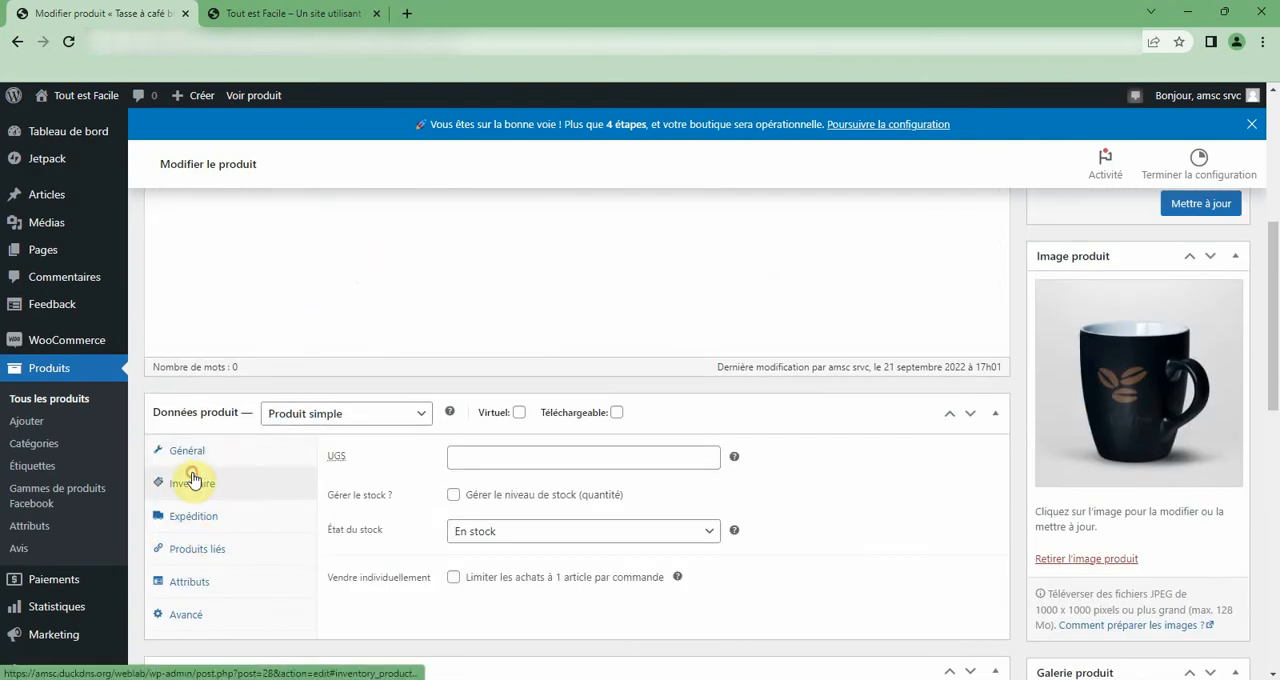
{"action": "left_click", "coordinate": [198, 452]}
{"action": "left_click", "coordinate": [514, 498]}
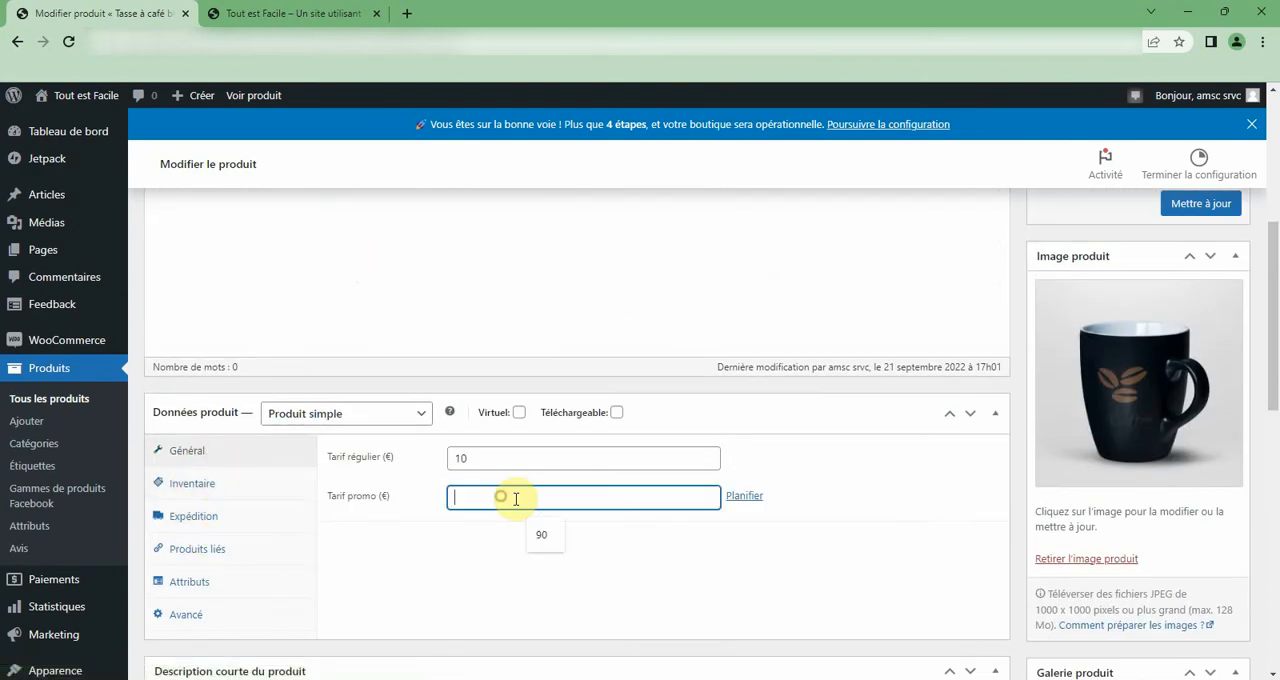
Enter 1560 as the product's UGS in the inventory data and keep the stock status as En stock.
{"action": "left_click", "coordinate": [184, 484]}
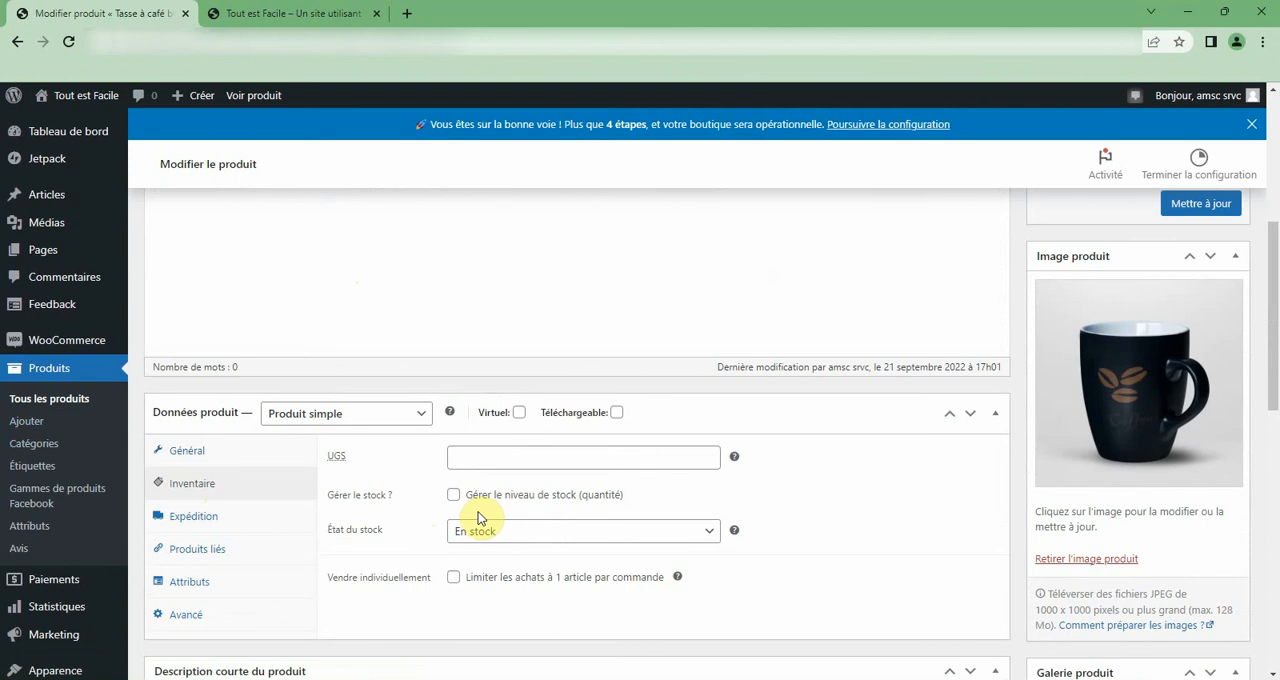
{"action": "left_click", "coordinate": [511, 460]}
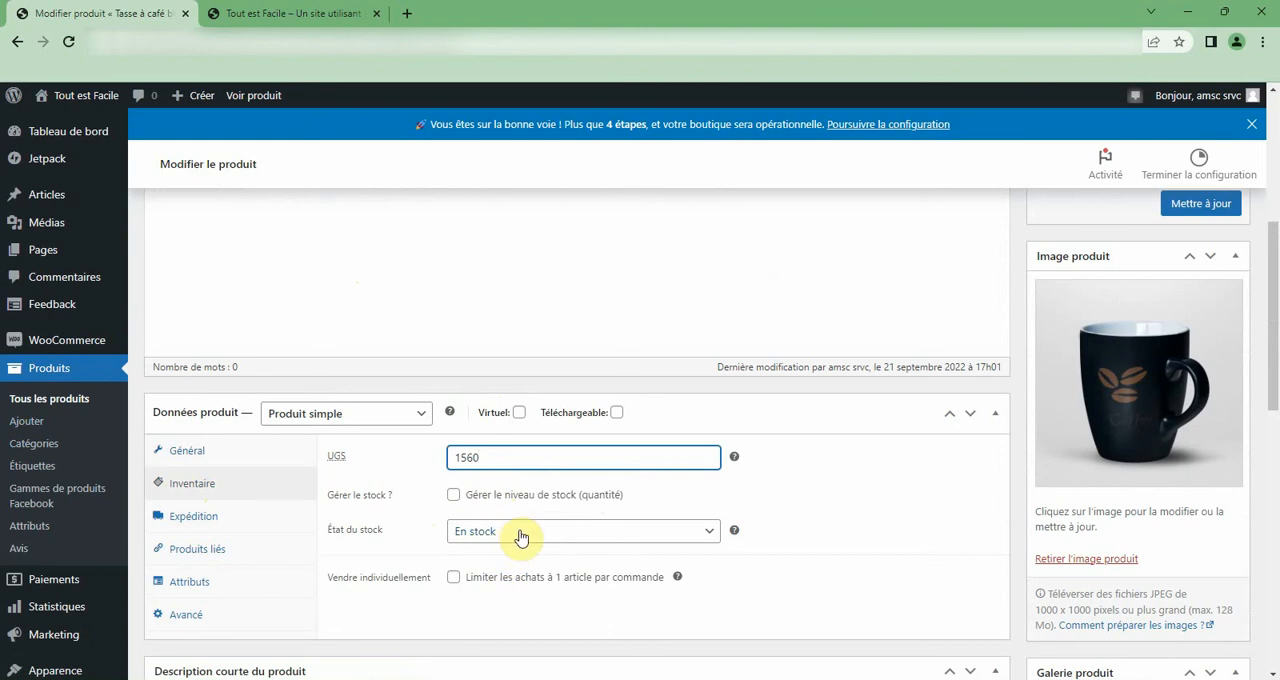
{"action": "scroll", "coordinate": [605, 545], "scroll_direction": "down", "scroll_amount": 1}
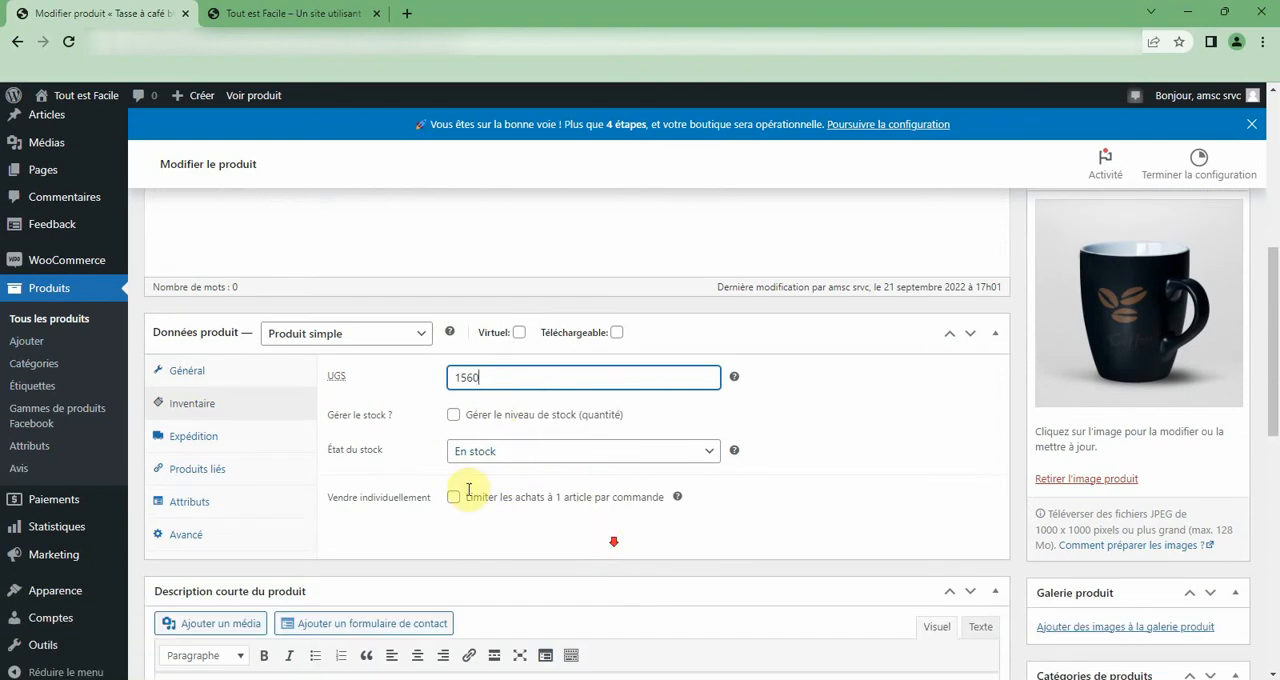
{"action": "left_click", "coordinate": [511, 456]}
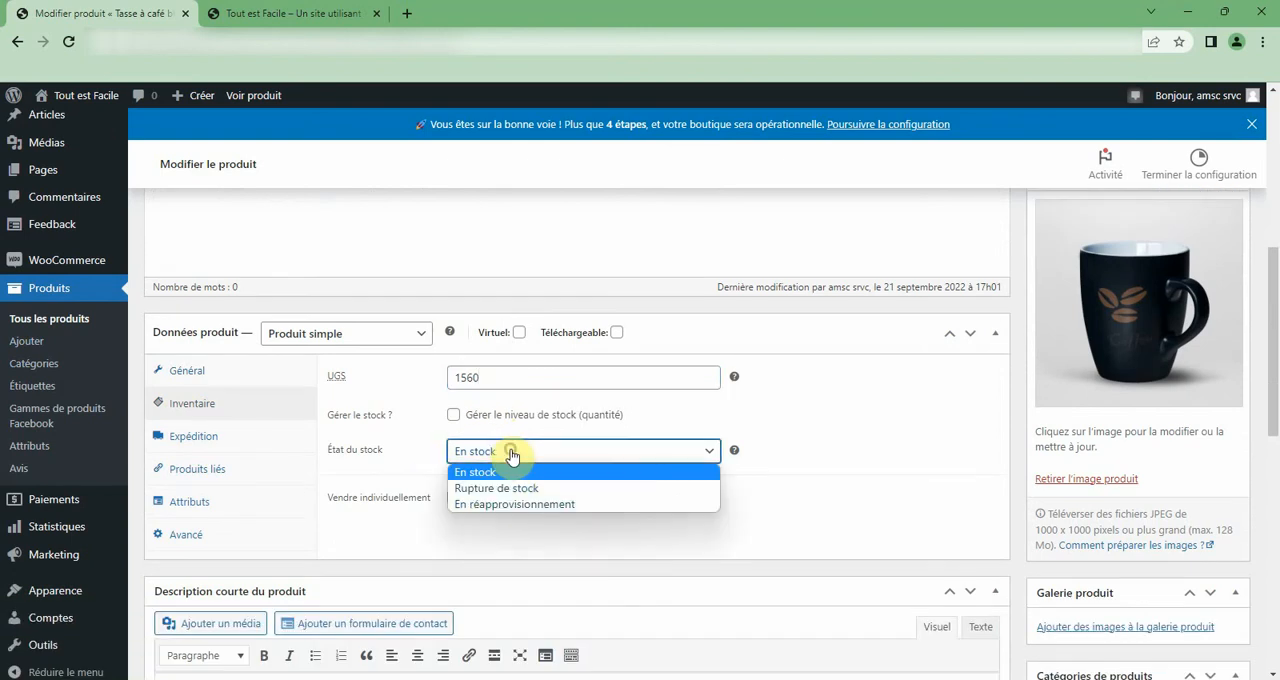
{"action": "left_click", "coordinate": [510, 451]}
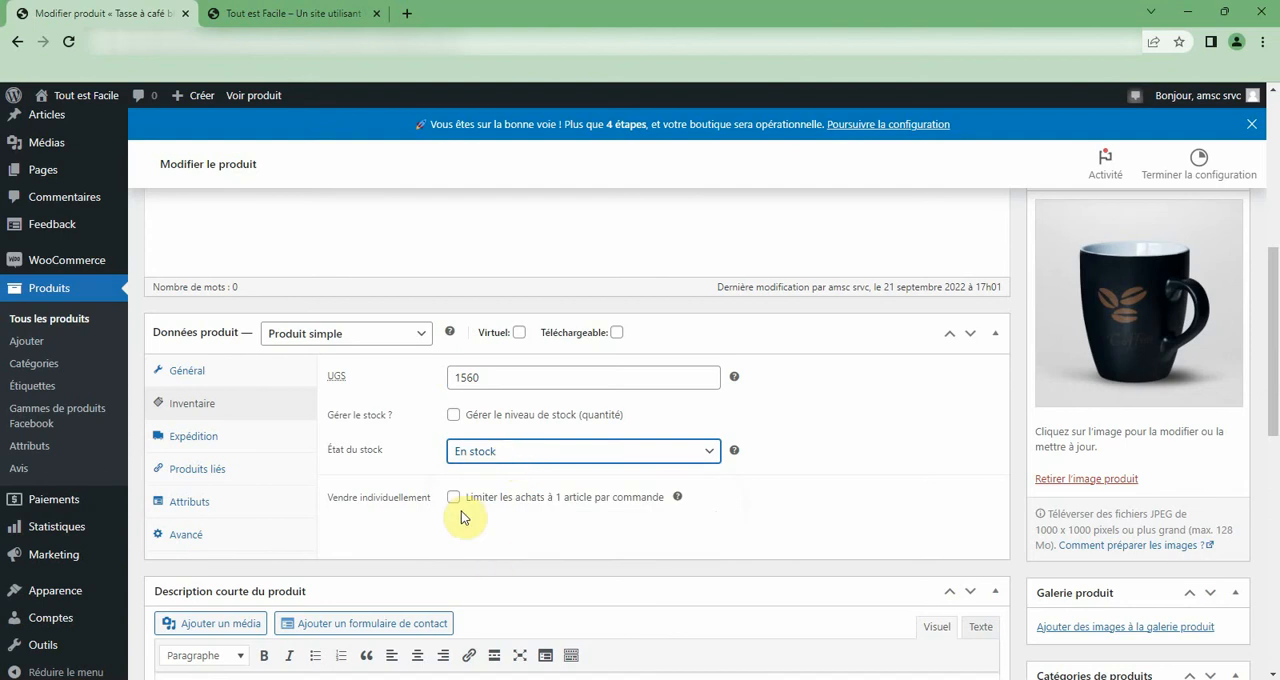
Review the product's attributes, advanced settings and reviews section.
{"action": "left_click", "coordinate": [192, 503]}
{"action": "left_click", "coordinate": [180, 534]}
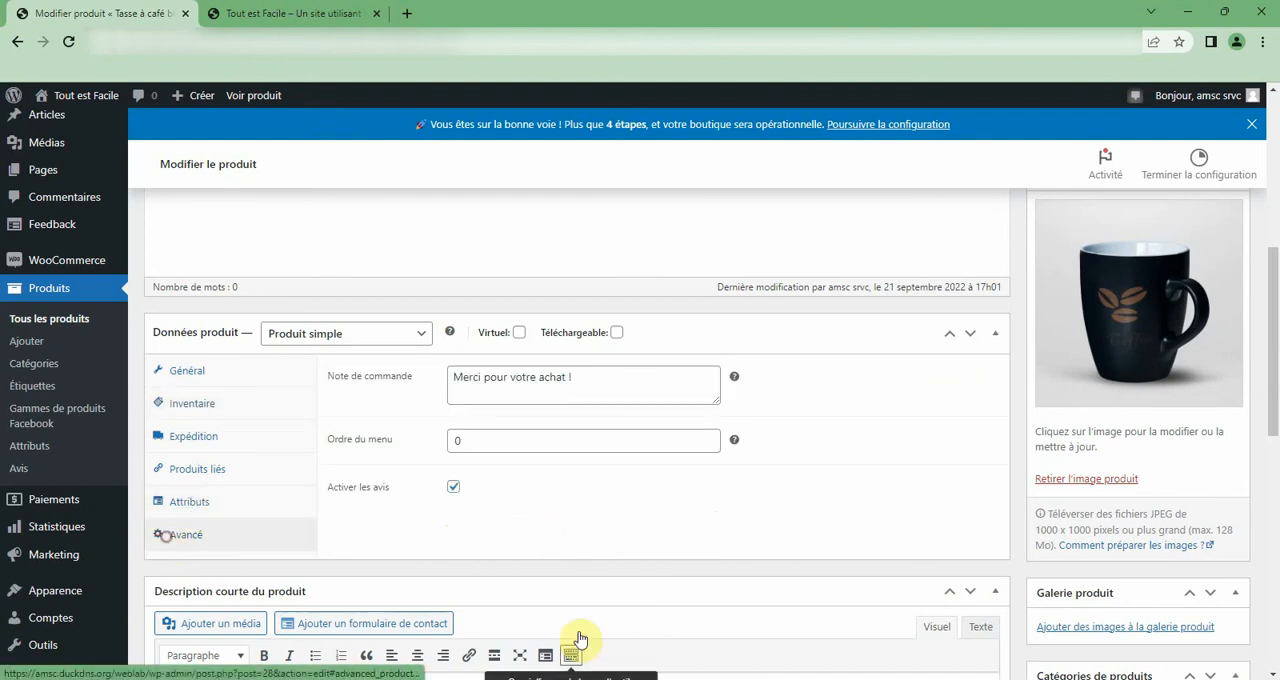
{"action": "scroll", "coordinate": [664, 450], "scroll_direction": "down", "scroll_amount": 5}
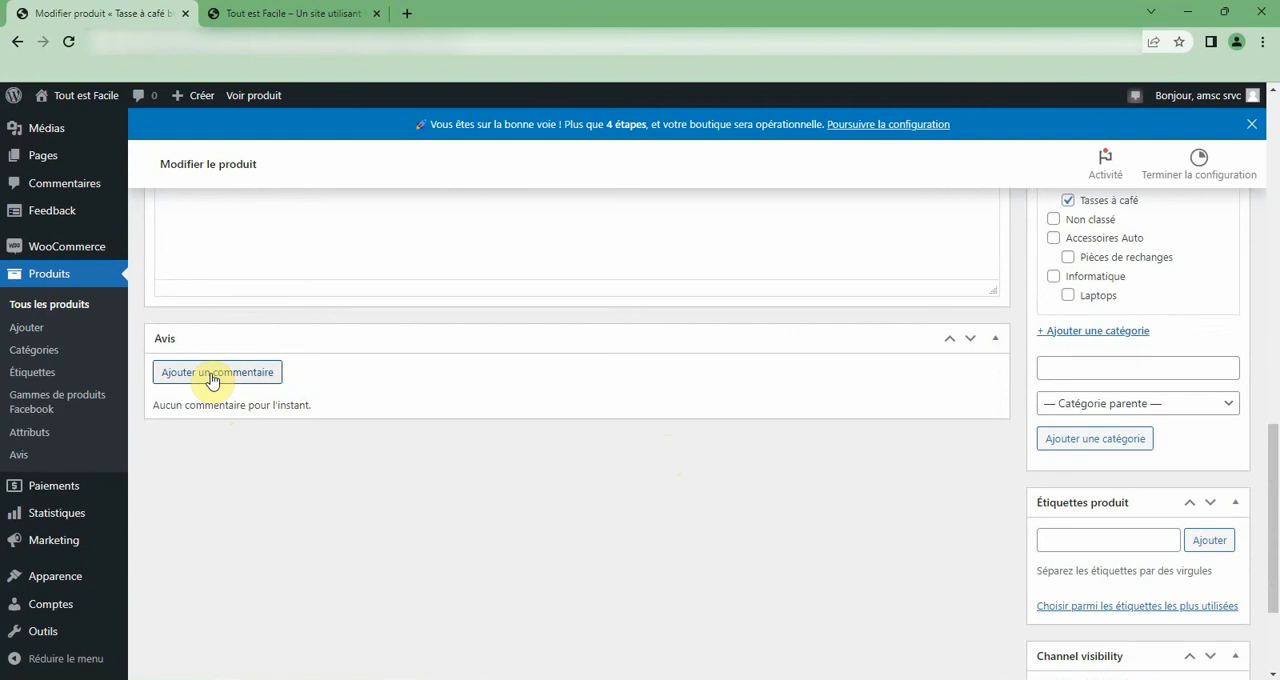
{"action": "scroll", "coordinate": [586, 449], "scroll_direction": "up", "scroll_amount": 10}
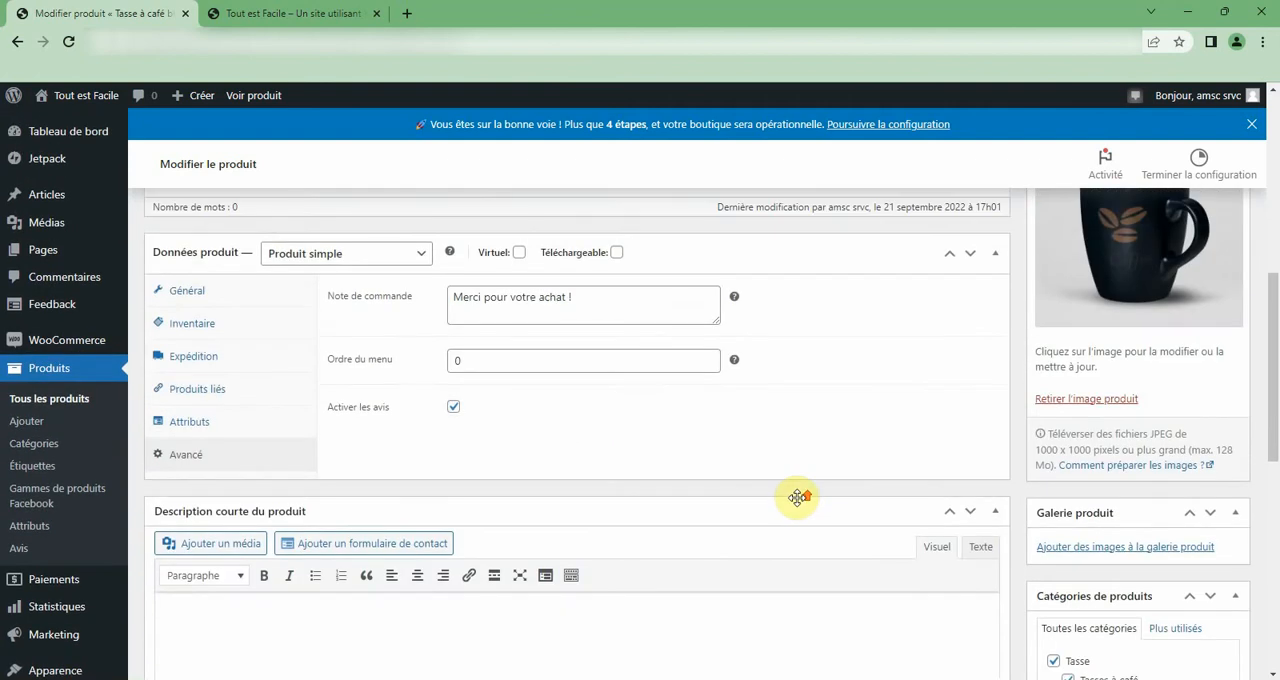
Update the published product Tasse à café blanche to save its changes.
{"action": "scroll", "coordinate": [1128, 352], "scroll_direction": "up", "scroll_amount": 3}
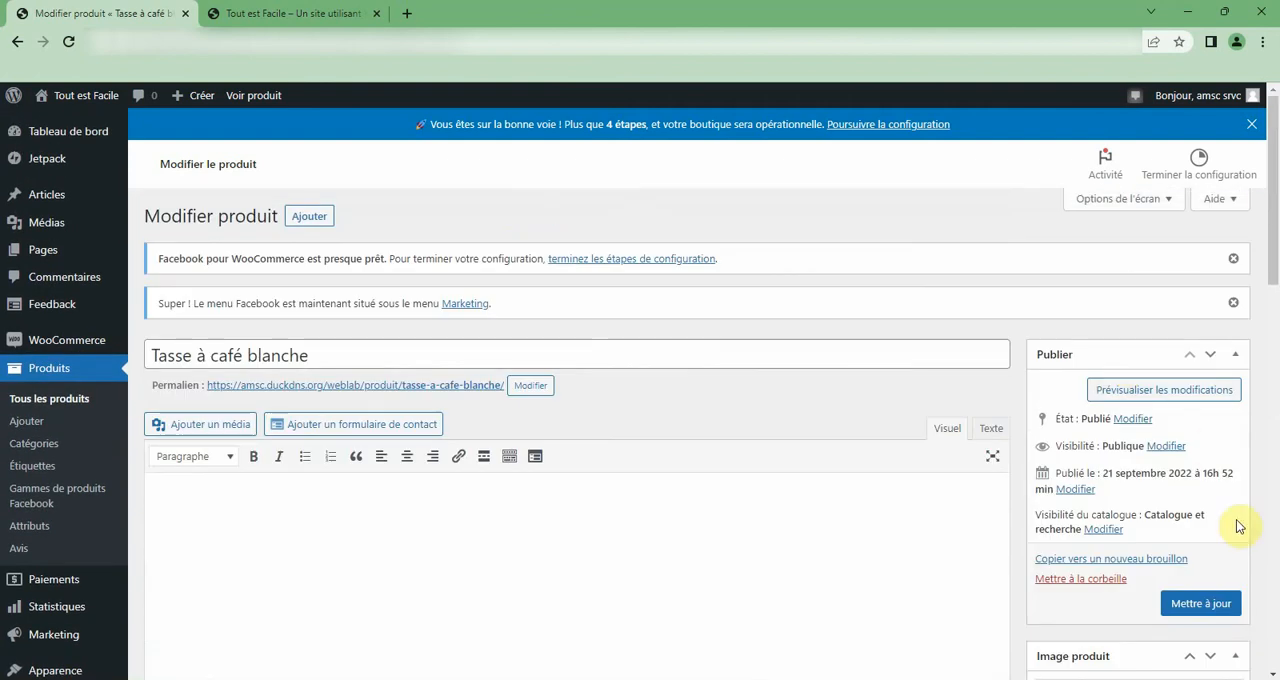
{"action": "left_click", "coordinate": [1180, 603]}
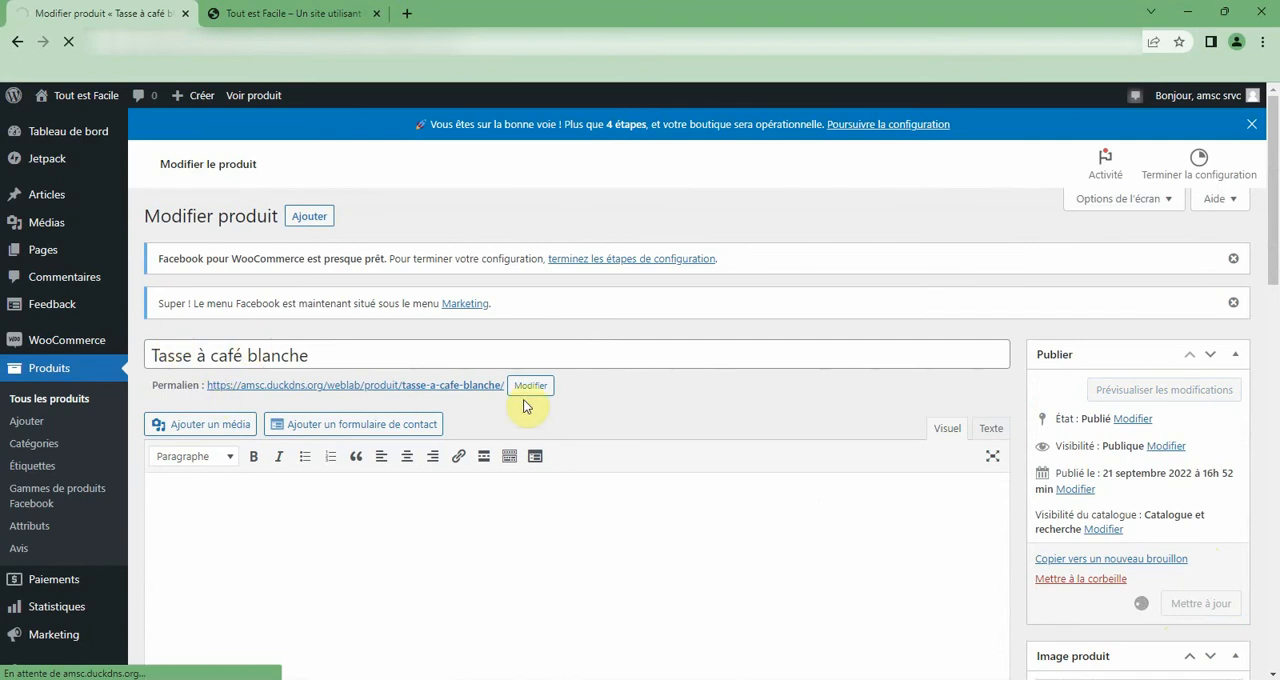
{"action": "scroll", "coordinate": [843, 434], "scroll_direction": "down", "scroll_amount": 5}
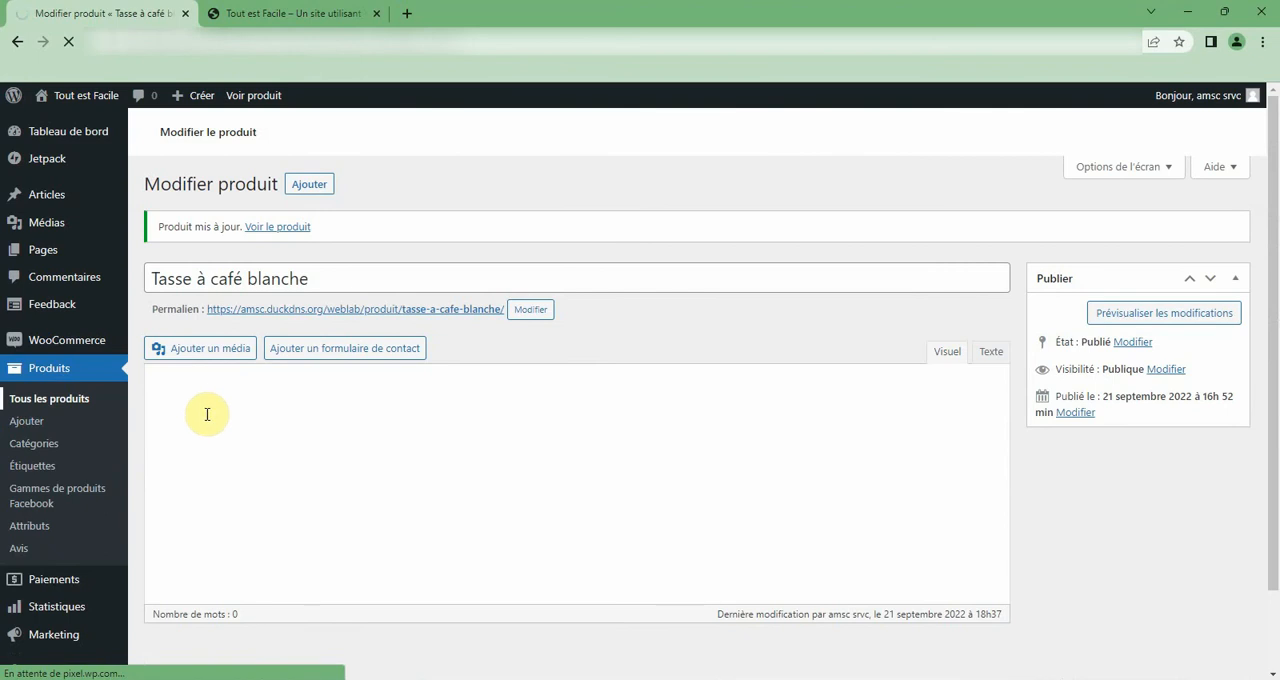
Open the product Tasse à café rouge for editing from the list of all products.
{"action": "left_click", "coordinate": [55, 400]}
{"action": "scroll", "coordinate": [330, 474], "scroll_direction": "down", "scroll_amount": 2}
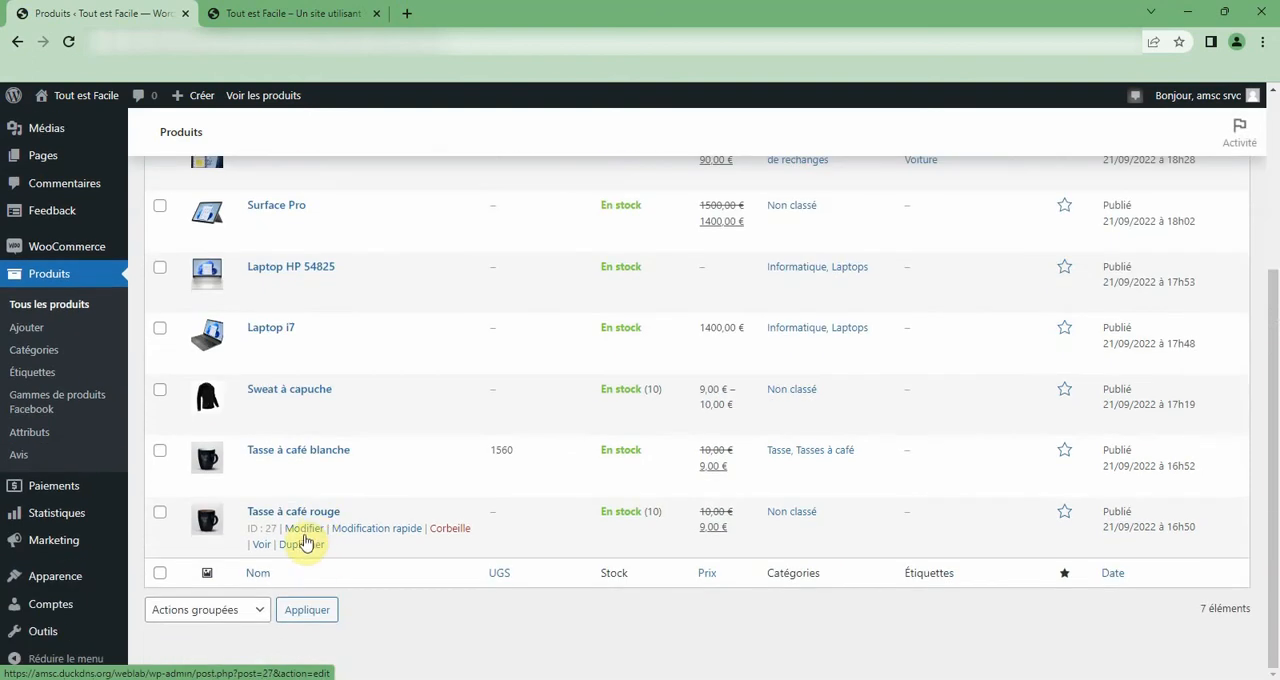
{"action": "left_click", "coordinate": [305, 529]}
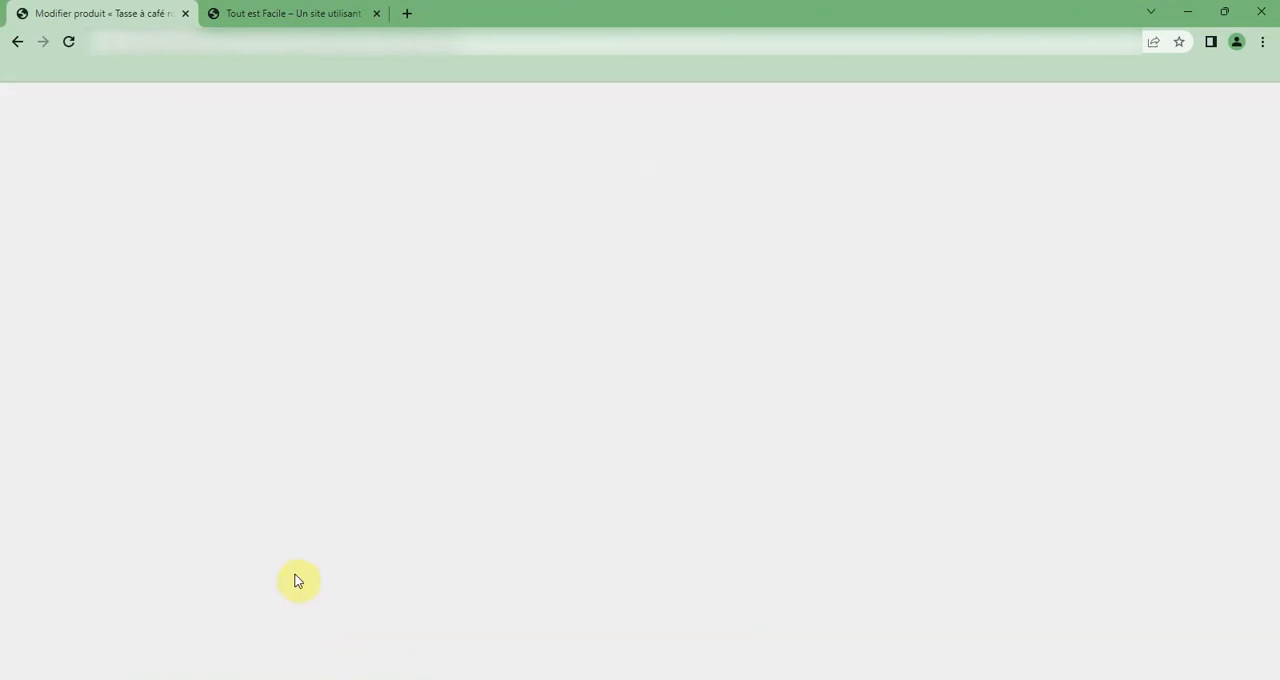
Examine the coffee mug products and their images on the storefront's Boutique page.
{"action": "left_click", "coordinate": [346, 10]}
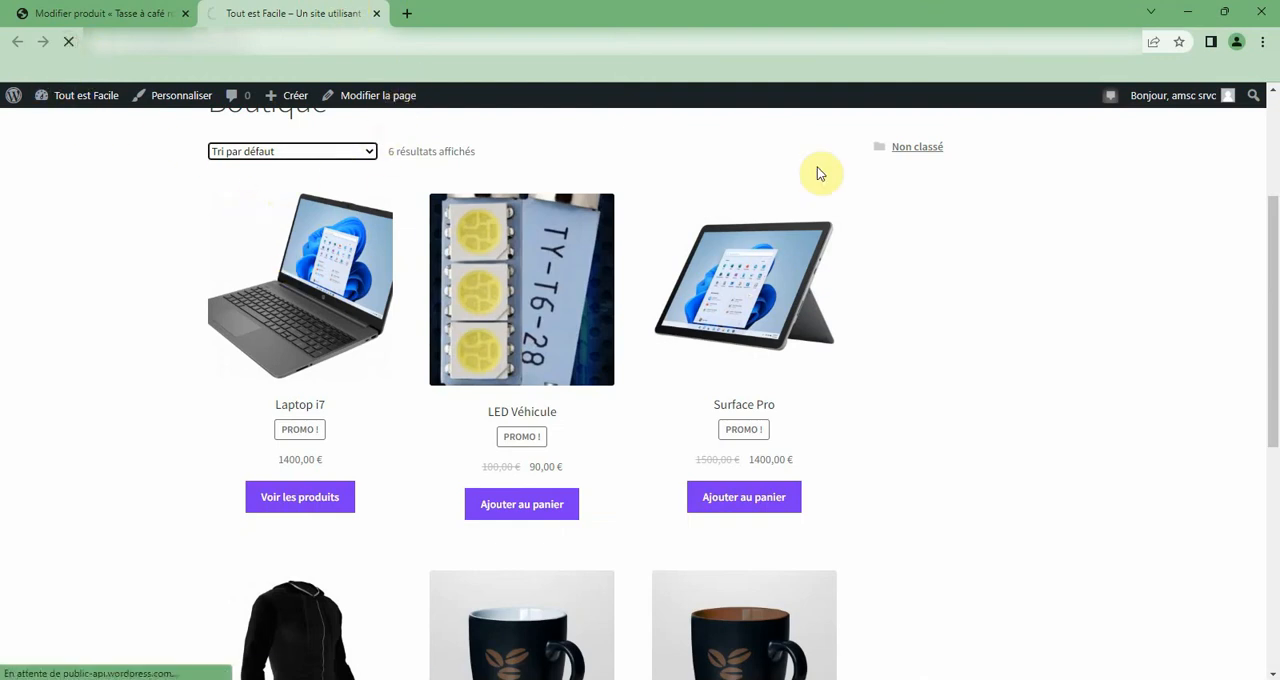
{"action": "scroll", "coordinate": [910, 260], "scroll_direction": "down", "scroll_amount": 3}
{"action": "scroll", "coordinate": [908, 298], "scroll_direction": "down", "scroll_amount": 2}
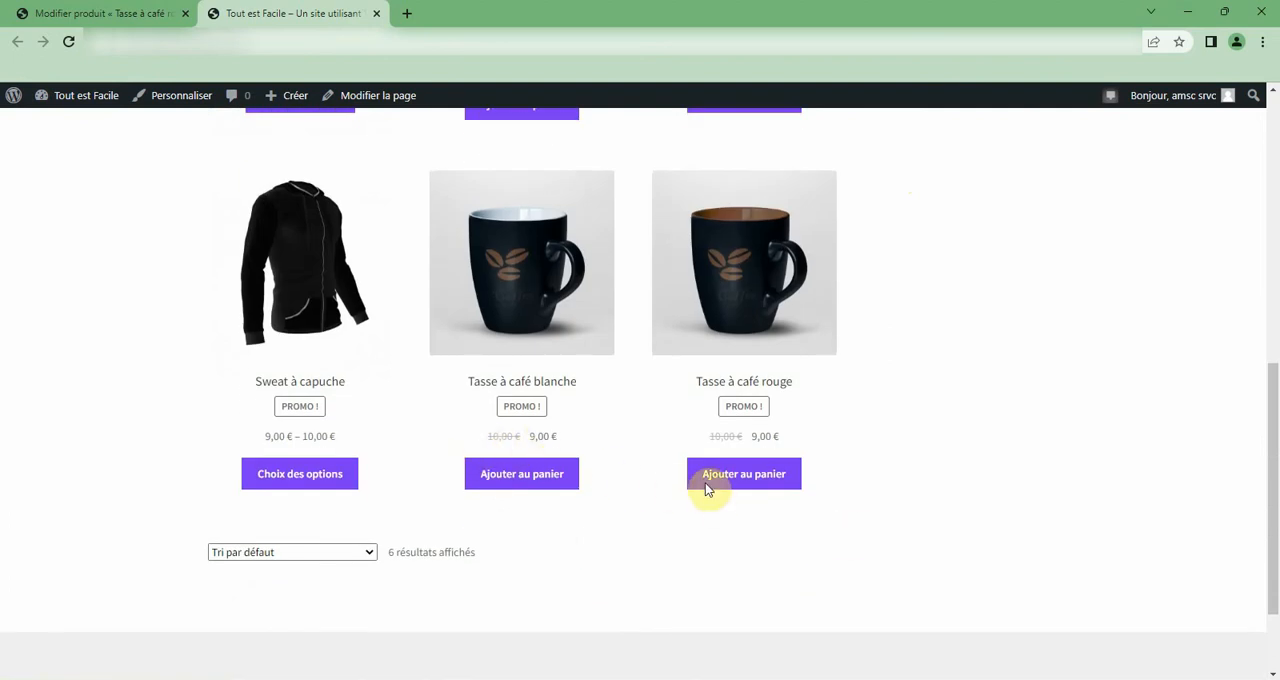
{"action": "left_click", "coordinate": [63, 12]}
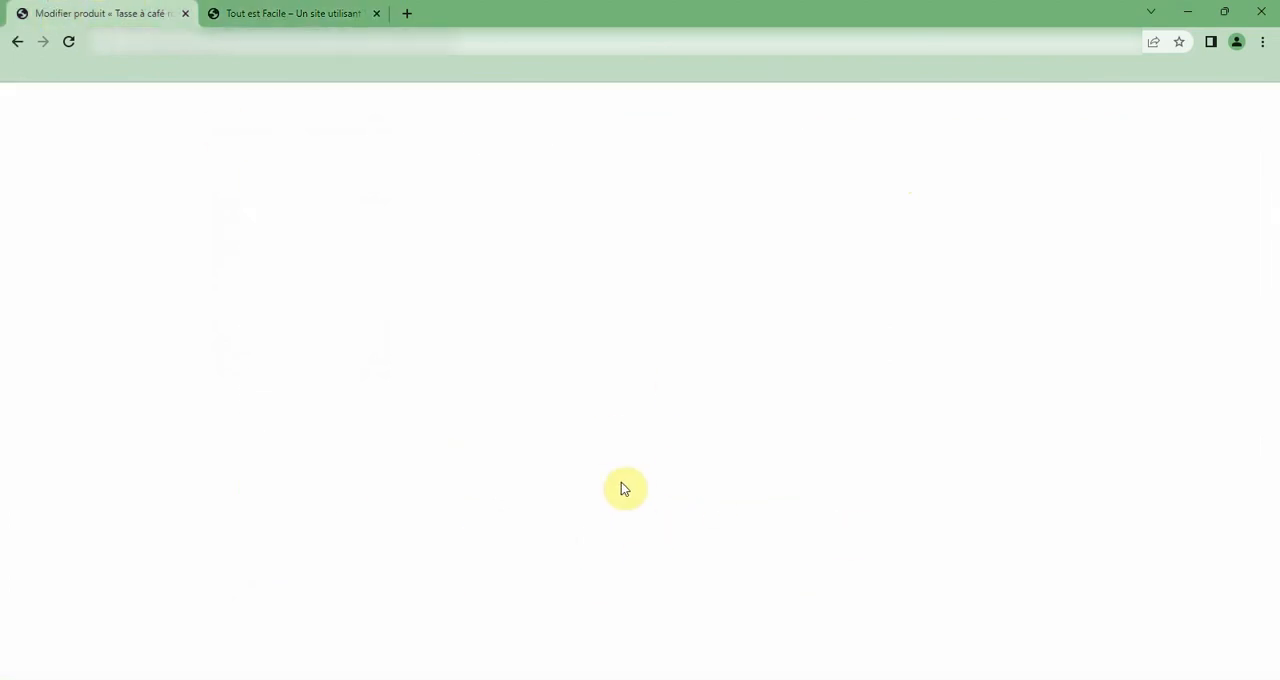
{"action": "left_click", "coordinate": [331, 10]}
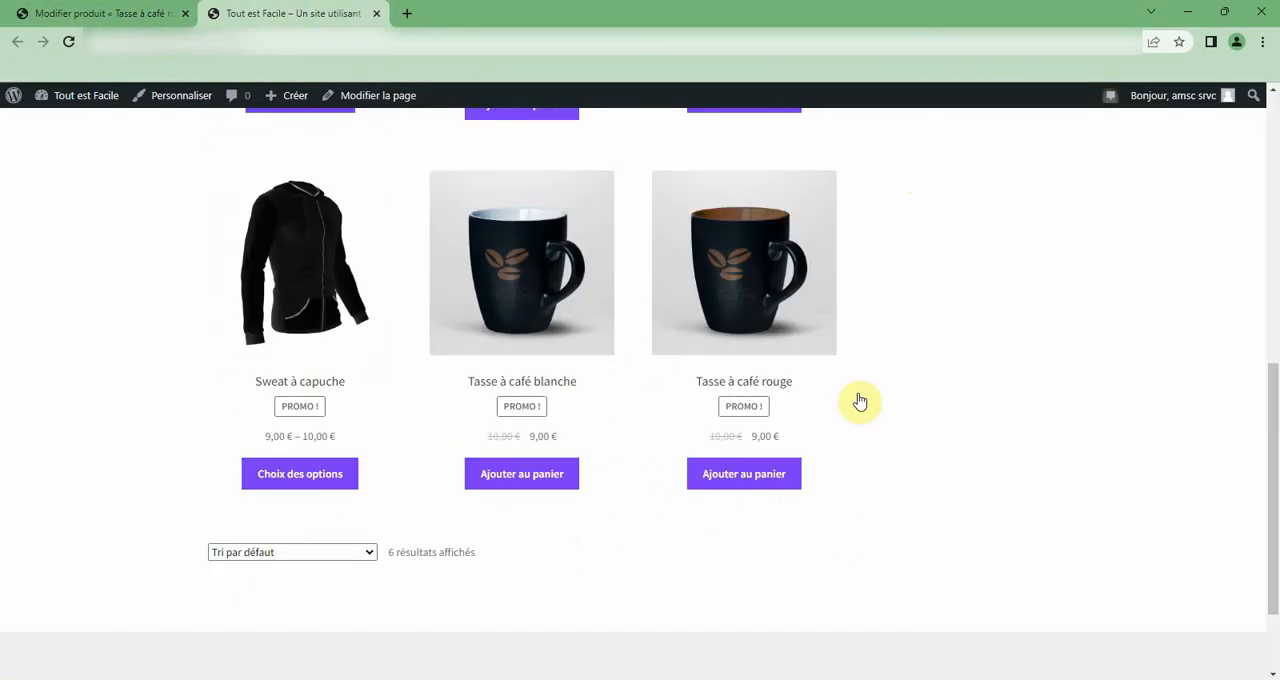
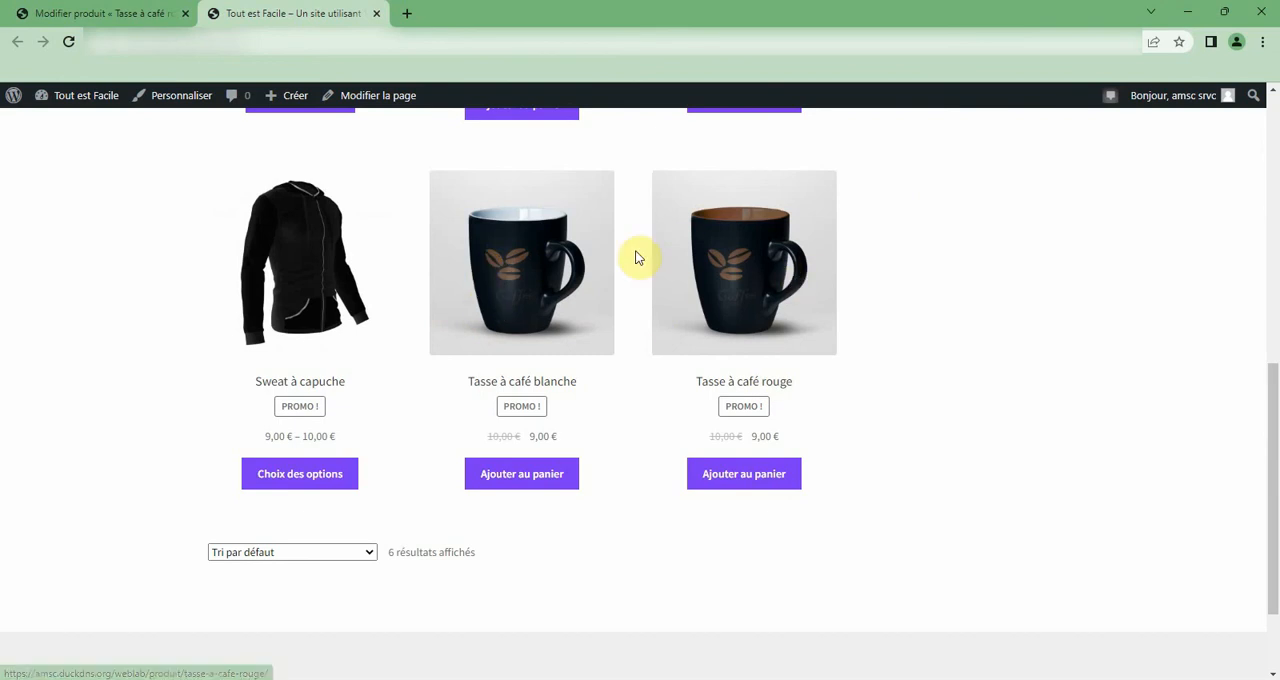
Return to the edit page of the product Tasse à café rouge and reload it.
{"action": "left_click", "coordinate": [92, 9]}
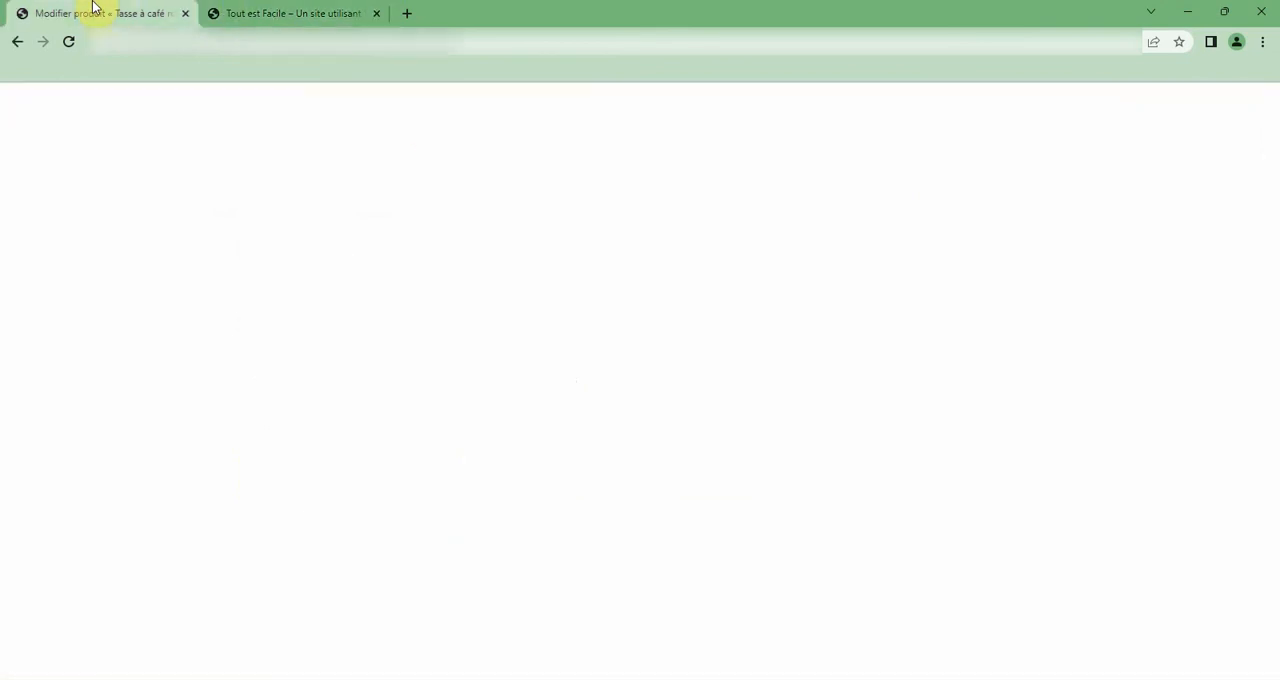
{"action": "left_click", "coordinate": [147, 43]}
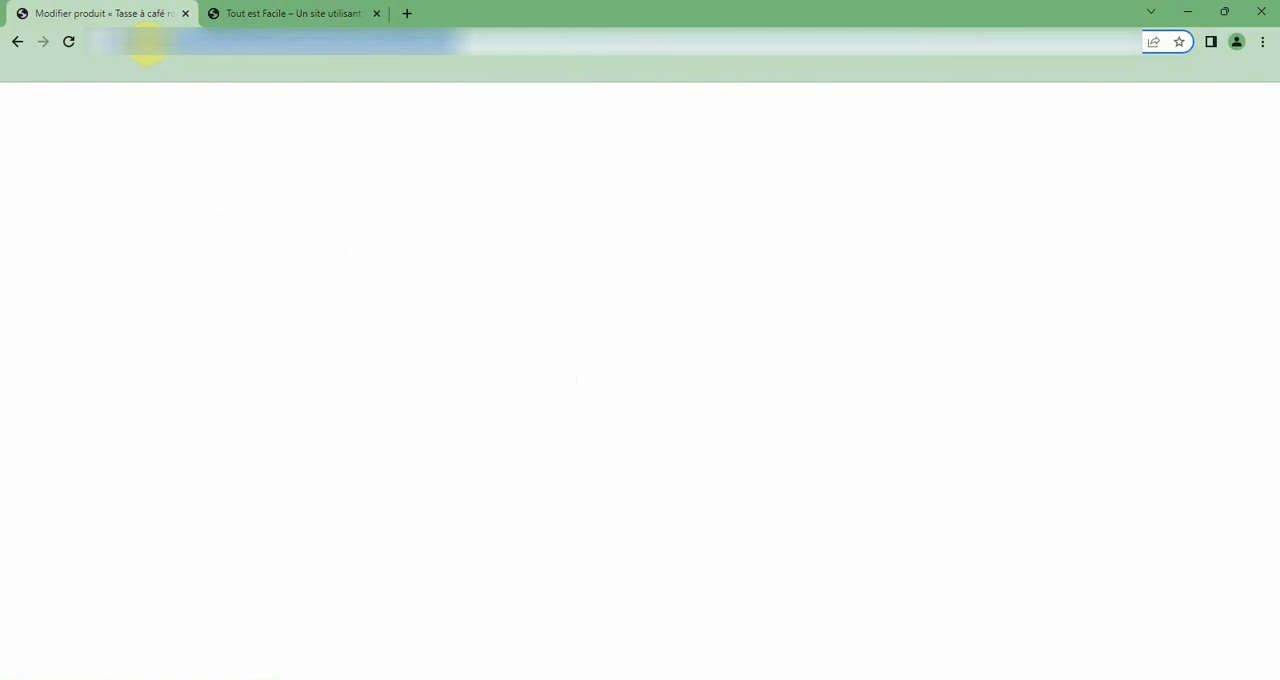
{"action": "key", "text": "Return"}
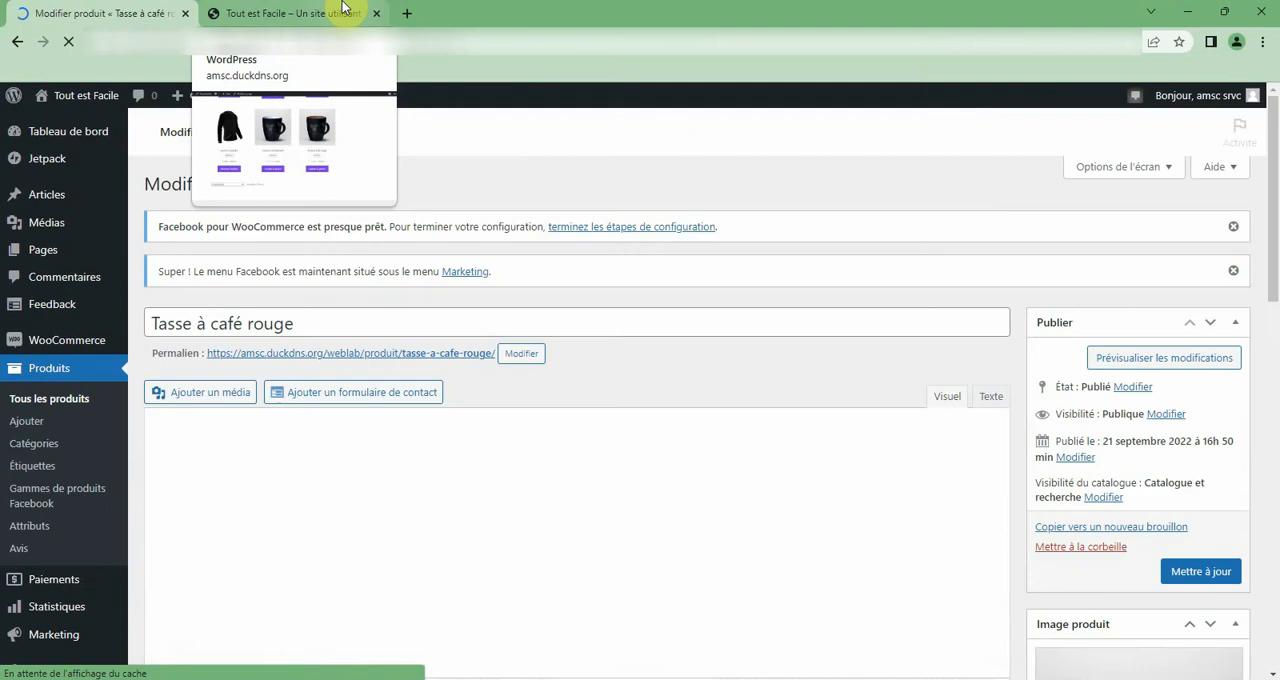
Add the mug-white and mug-coffee images from the media library to the product gallery of Tasse à café rouge.
{"action": "scroll", "coordinate": [796, 438], "scroll_direction": "down", "scroll_amount": 1}
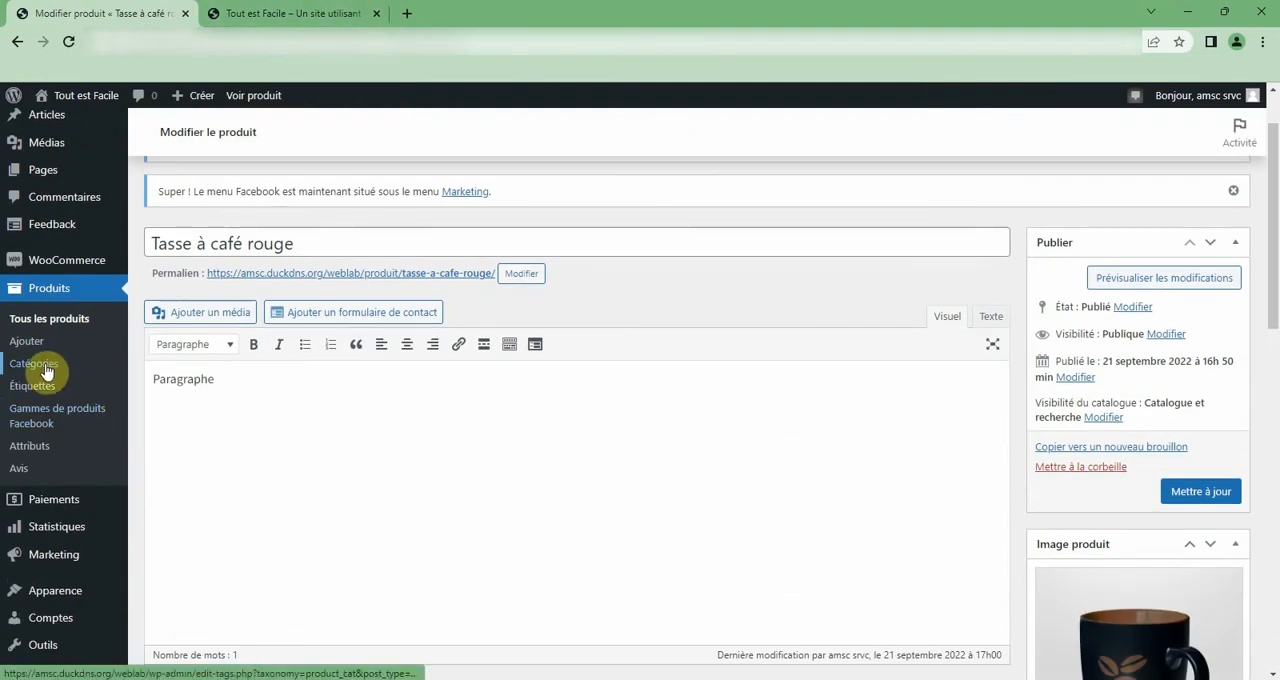
{"action": "scroll", "coordinate": [45, 371], "scroll_direction": "down", "scroll_amount": 1}
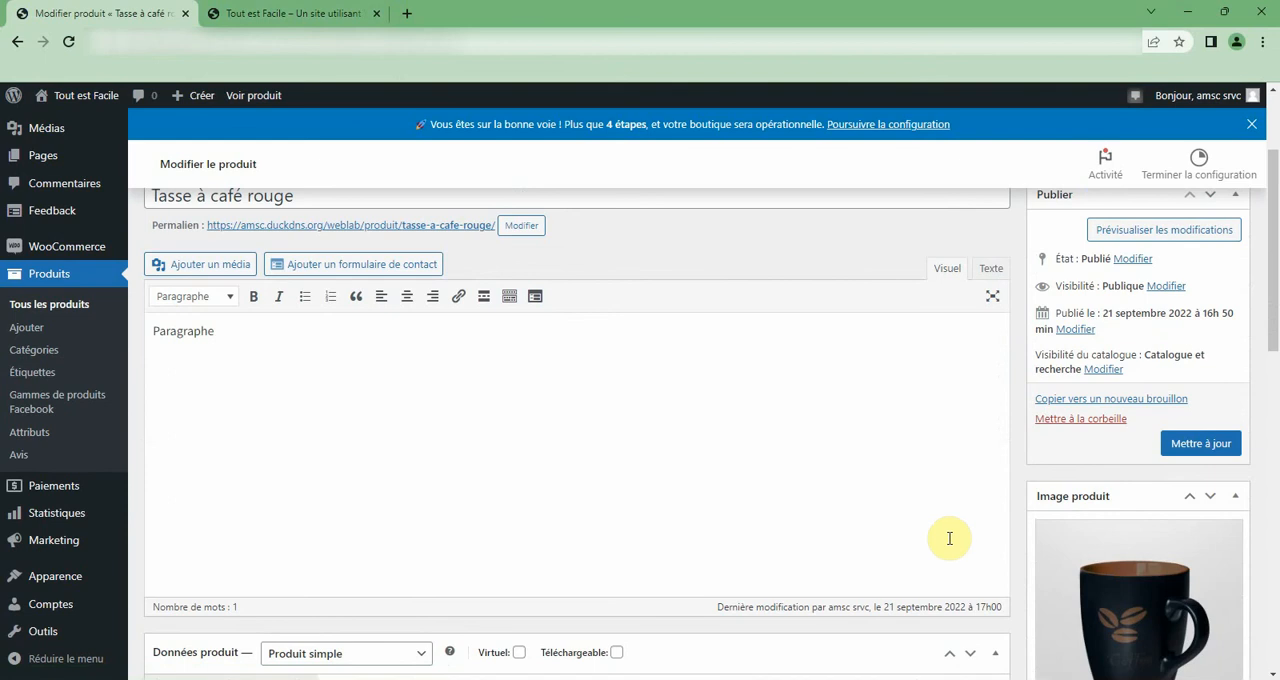
{"action": "scroll", "coordinate": [949, 538], "scroll_direction": "down", "scroll_amount": 2}
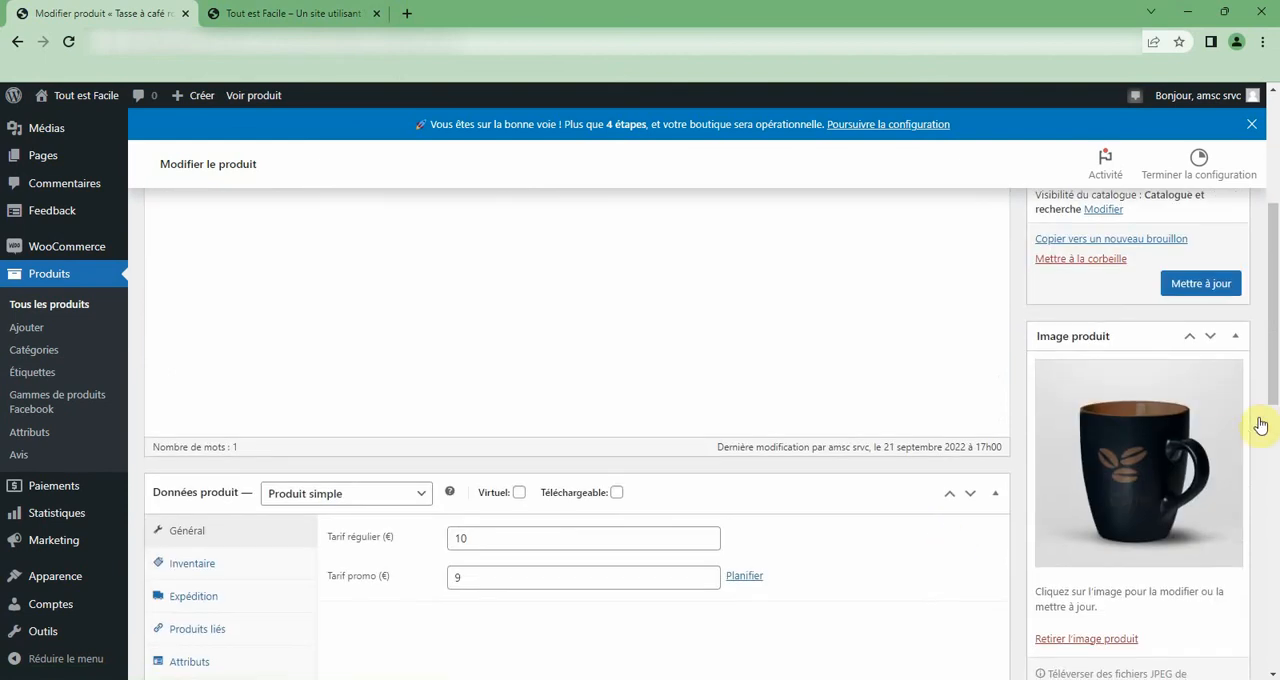
{"action": "scroll", "coordinate": [1136, 455], "scroll_direction": "down", "scroll_amount": 1}
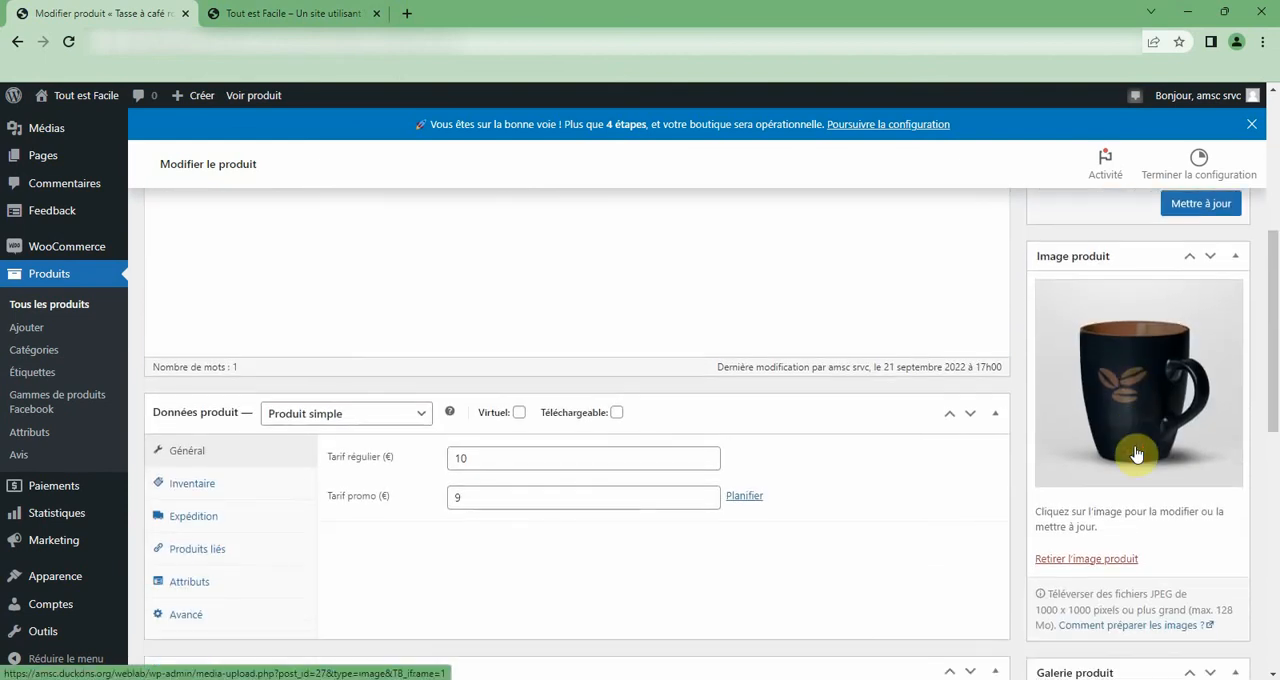
{"action": "scroll", "coordinate": [1169, 487], "scroll_direction": "down", "scroll_amount": 3}
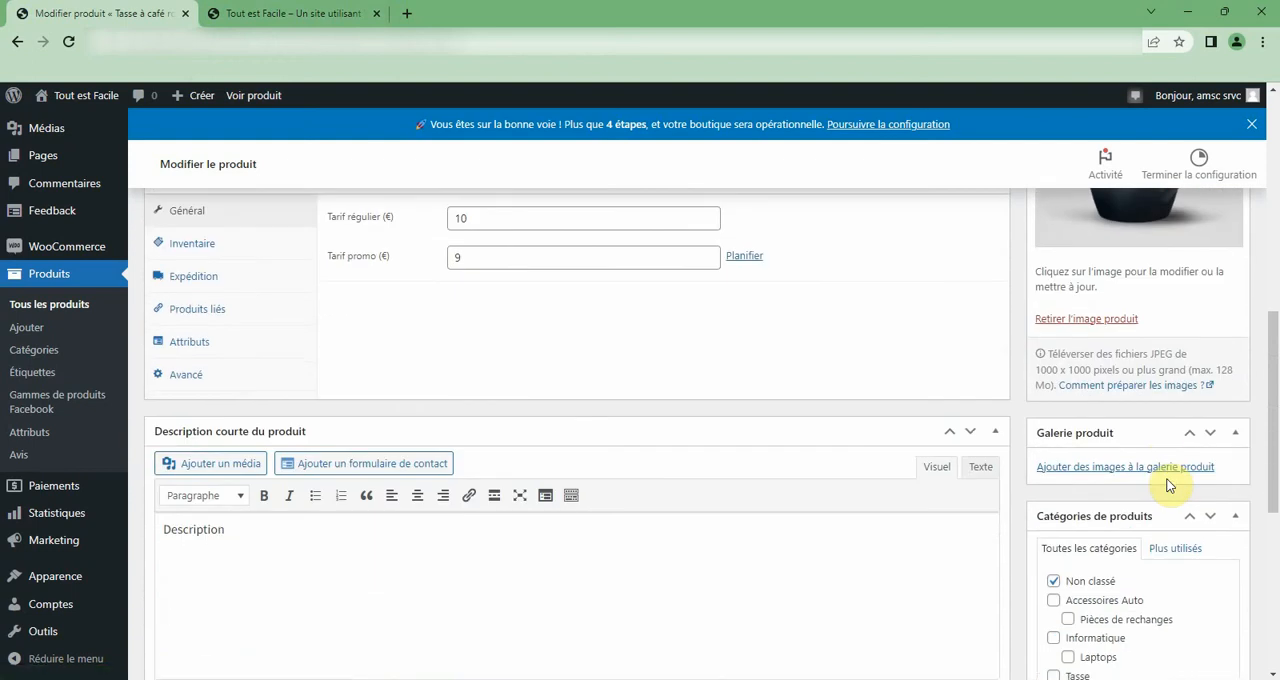
{"action": "left_click", "coordinate": [1163, 465]}
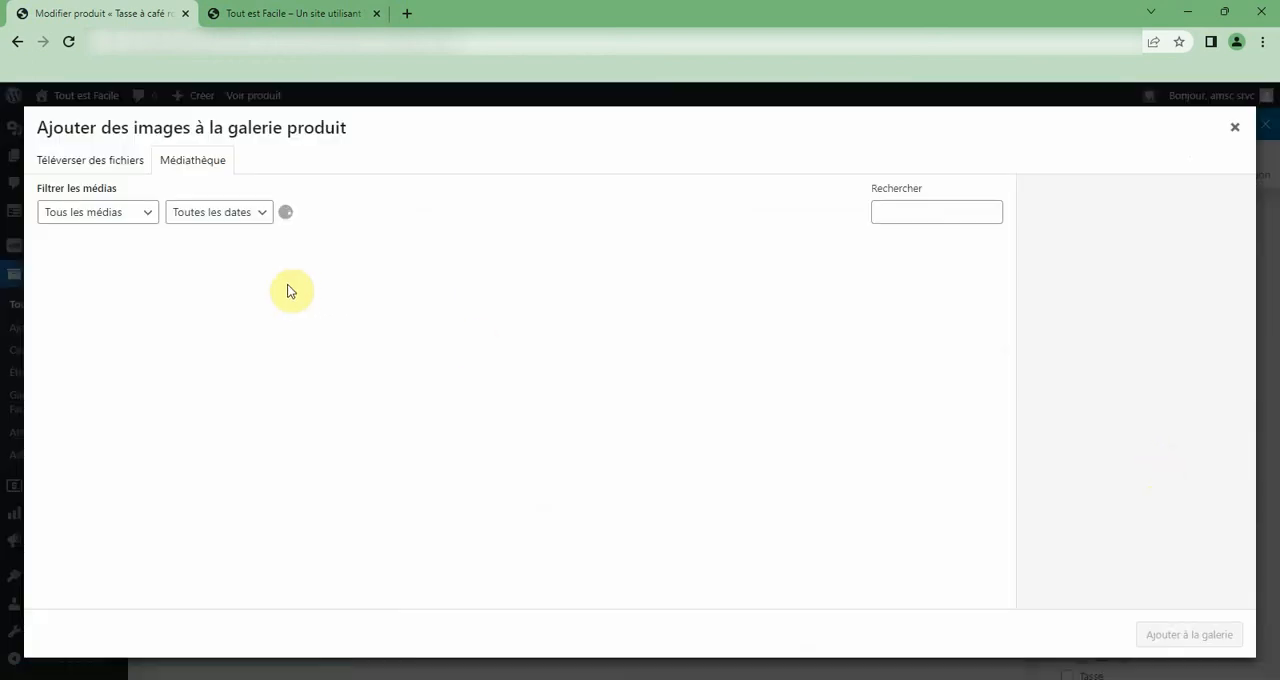
{"action": "left_click", "coordinate": [110, 443]}
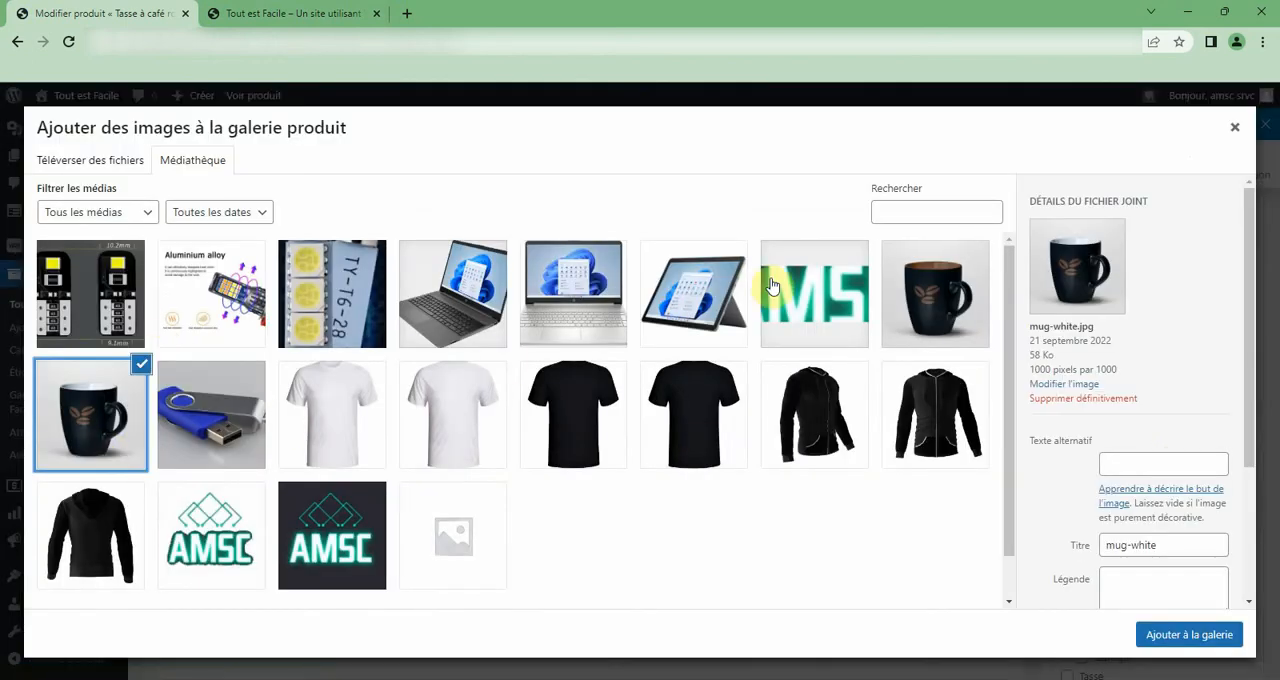
{"action": "left_click", "coordinate": [938, 315]}
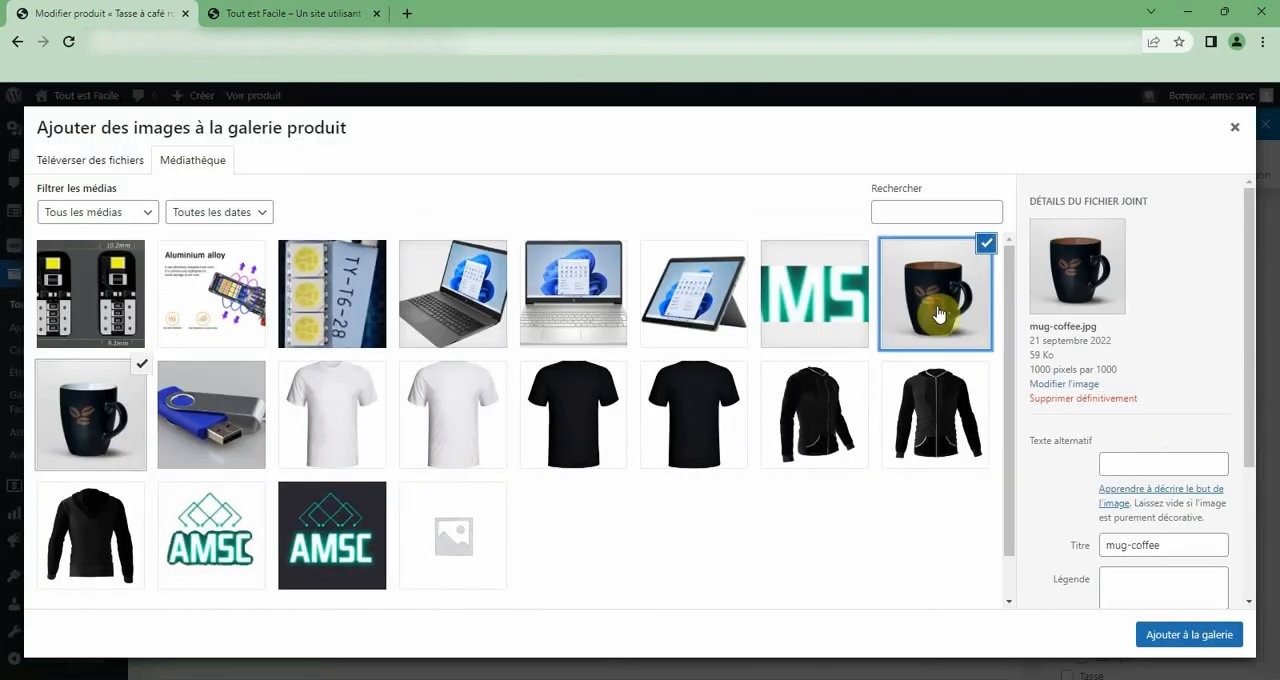
{"action": "left_click", "coordinate": [1150, 635]}
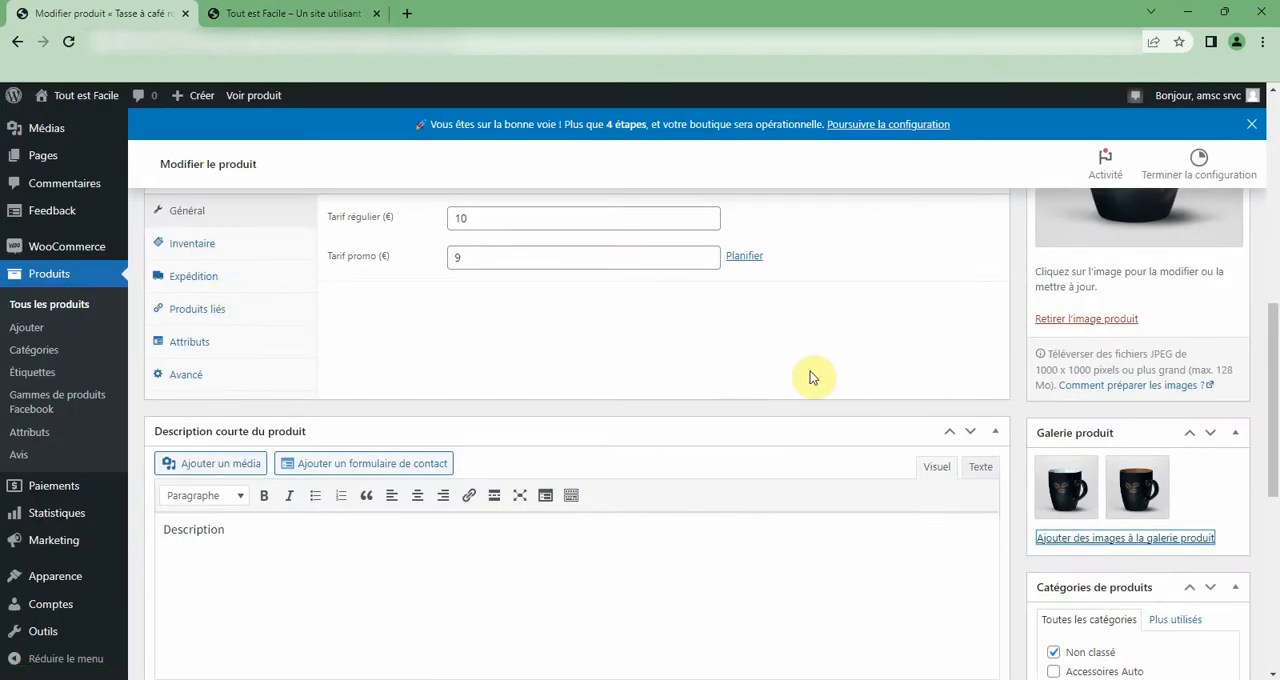
Upload mug-blue.jpg, mug-red.jpg and mug-yellow.jpg from the computer for the product gallery.
{"action": "scroll", "coordinate": [810, 377], "scroll_direction": "down", "scroll_amount": 2}
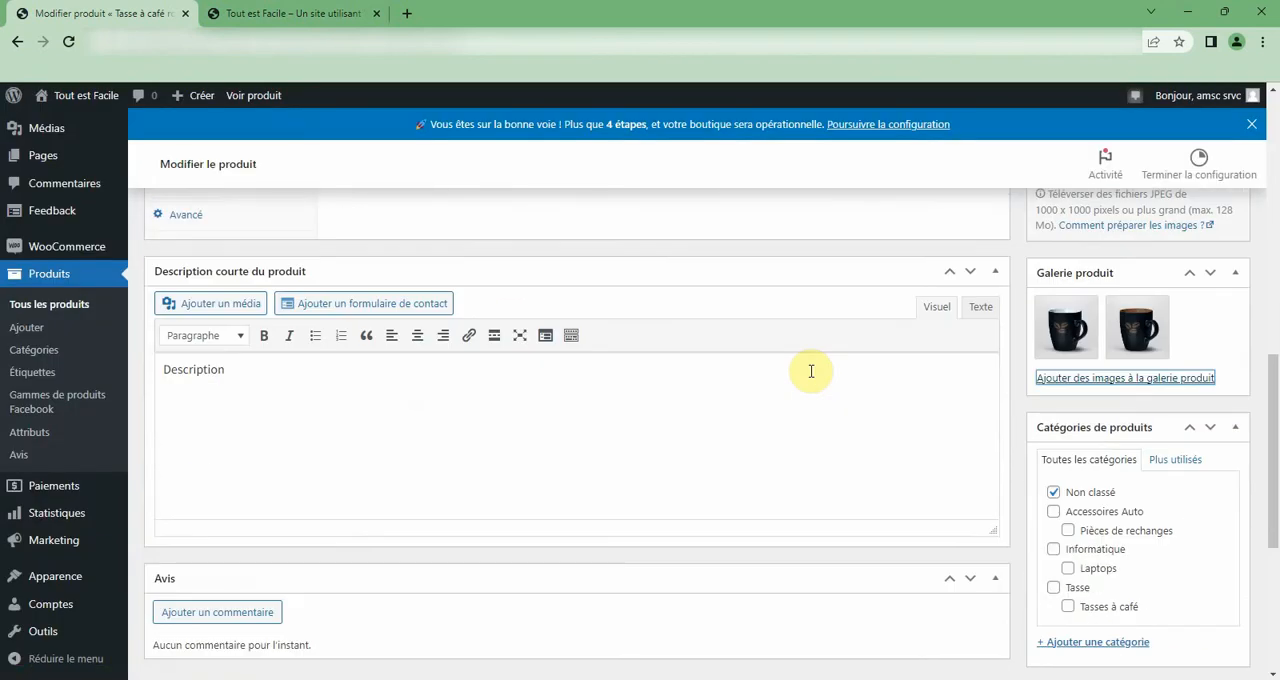
{"action": "scroll", "coordinate": [810, 371], "scroll_direction": "up", "scroll_amount": 3}
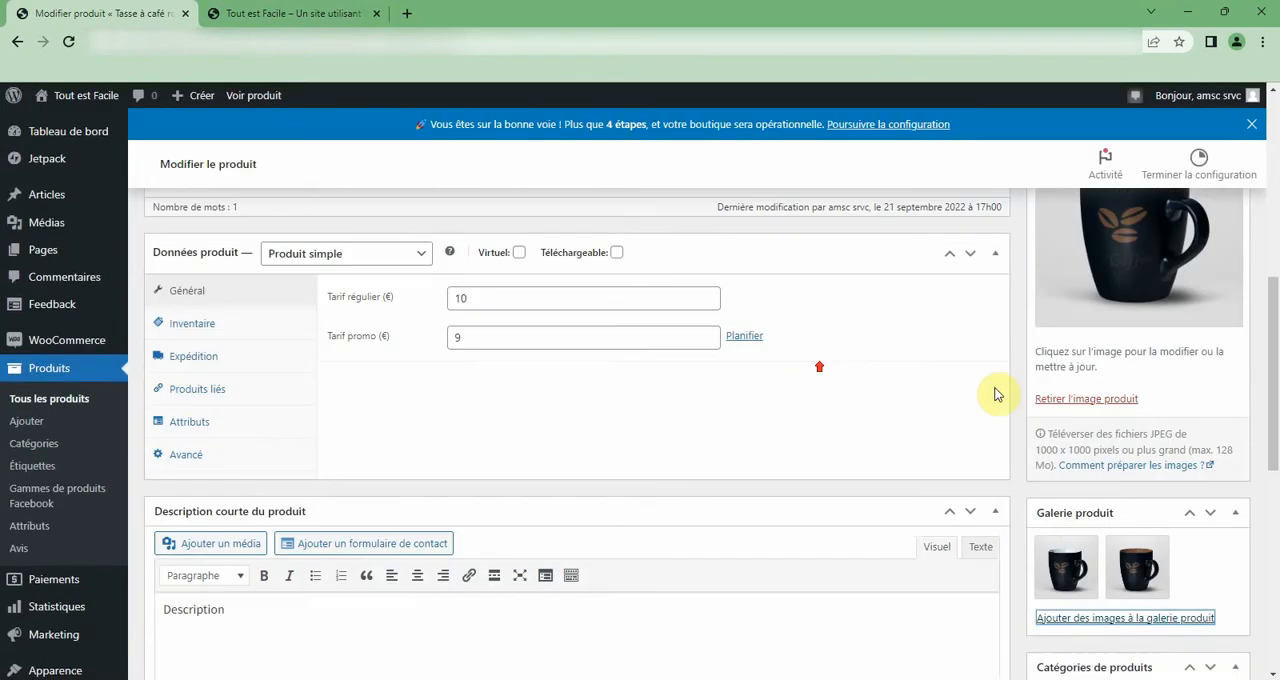
{"action": "left_click", "coordinate": [1070, 618]}
{"action": "left_click", "coordinate": [111, 166]}
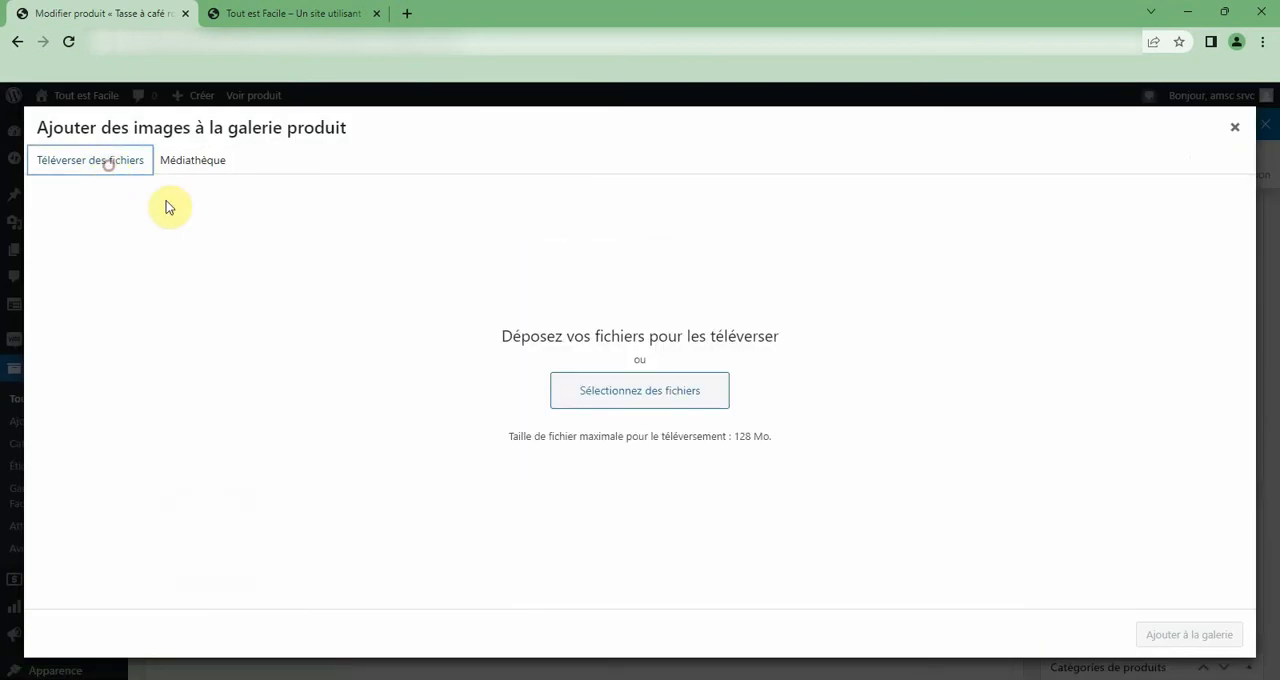
{"action": "left_click", "coordinate": [589, 398]}
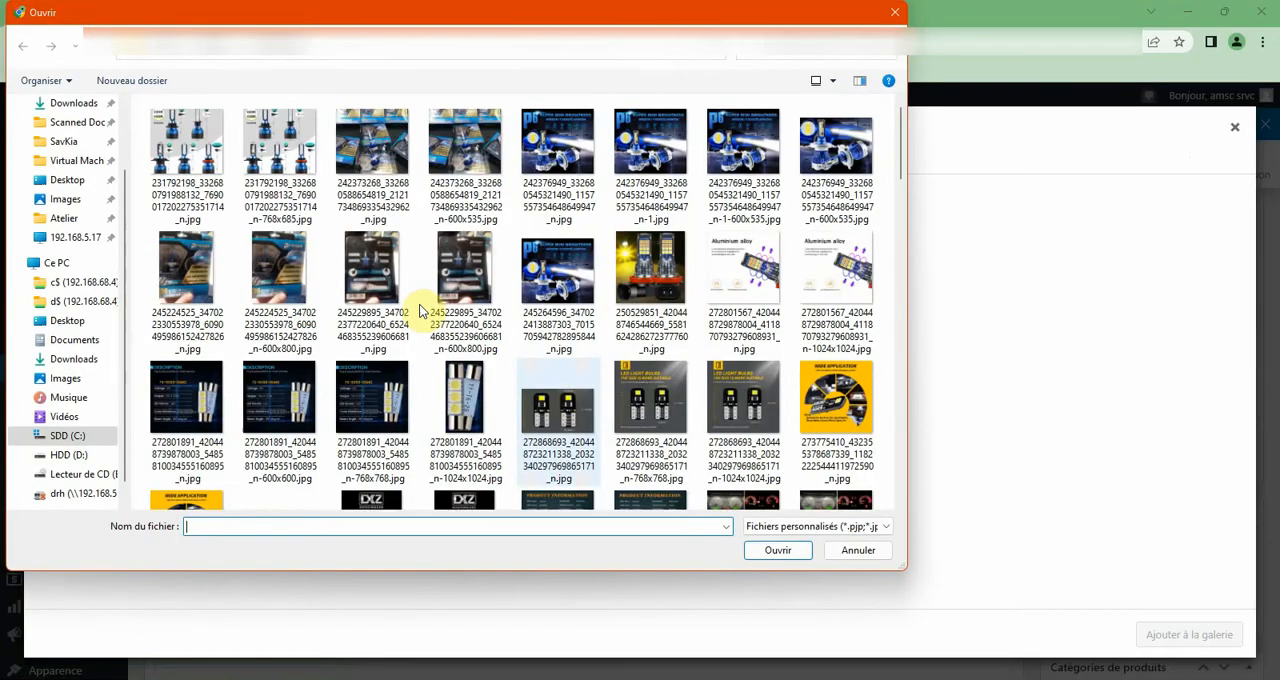
{"action": "scroll", "coordinate": [647, 306], "scroll_direction": "down", "scroll_amount": 10}
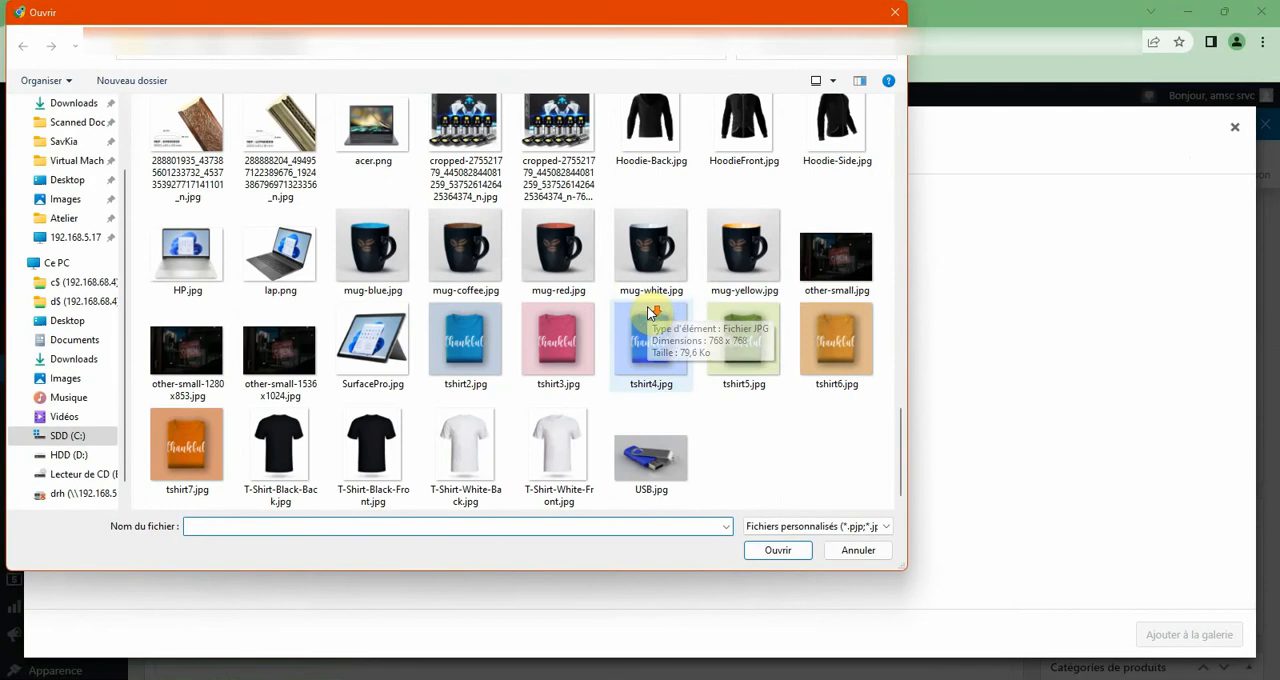
{"action": "left_click", "coordinate": [726, 228]}
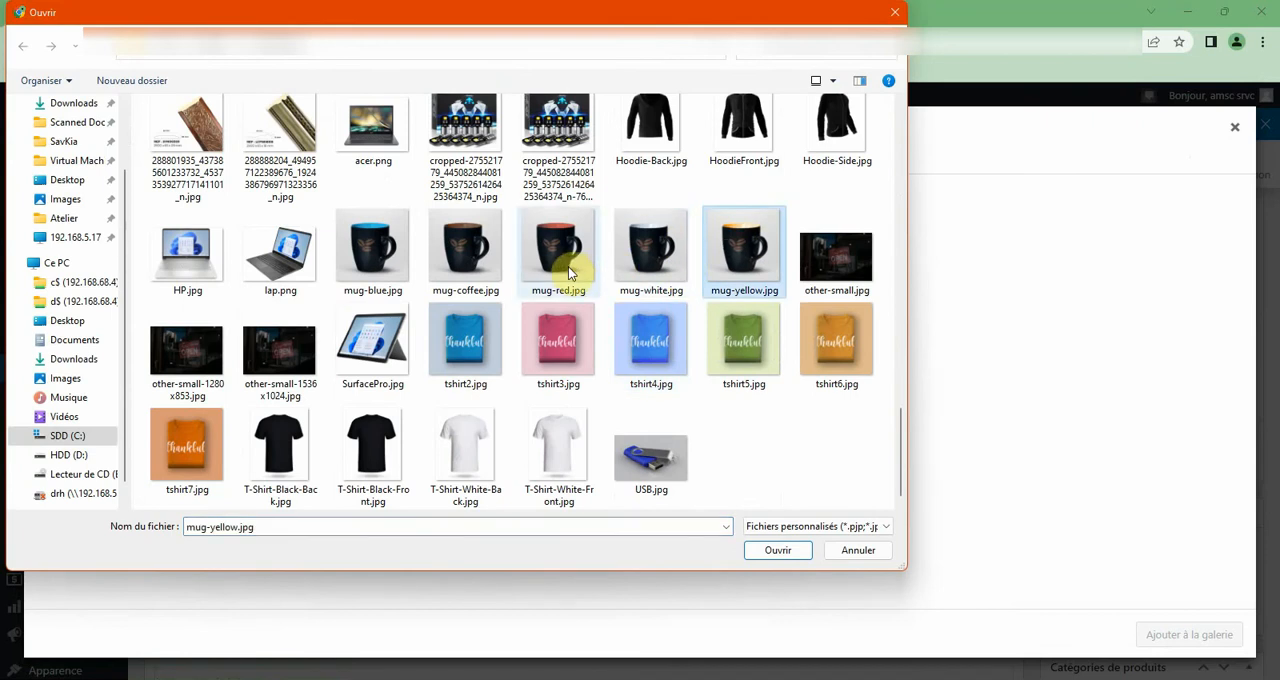
{"action": "left_click", "coordinate": [560, 255], "text": "ctrl"}
{"action": "left_click", "coordinate": [375, 245], "text": "ctrl"}
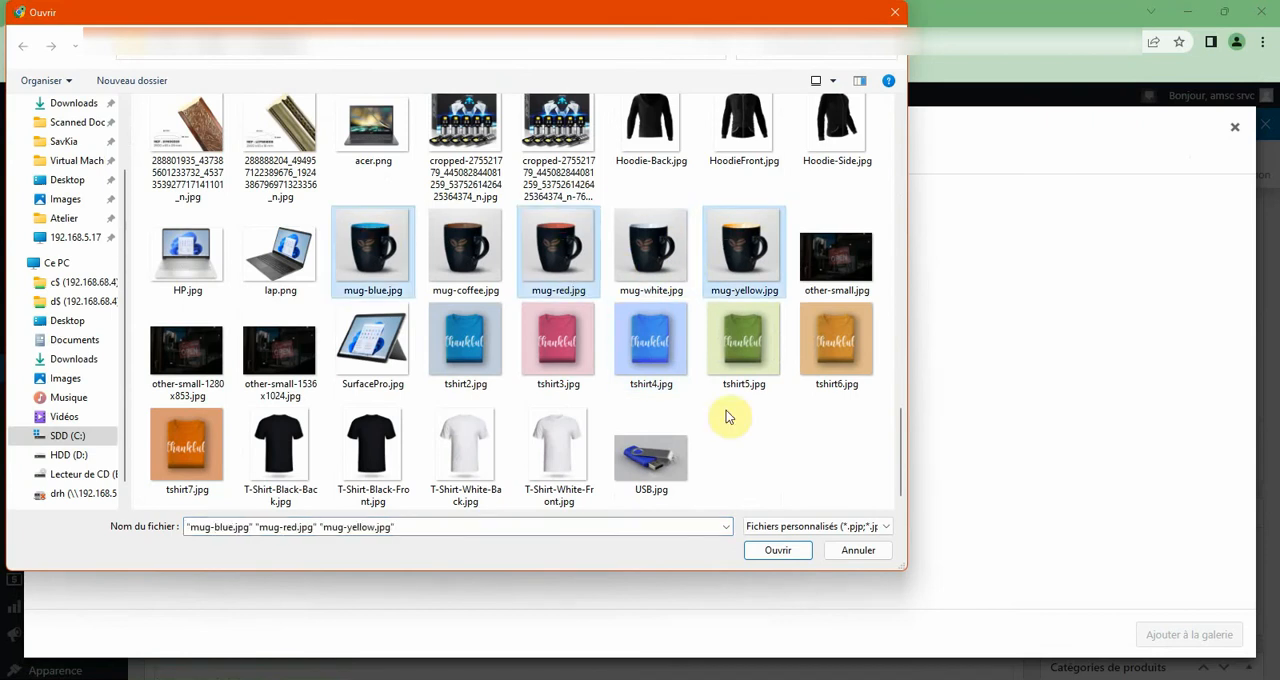
{"action": "left_click", "coordinate": [772, 550]}
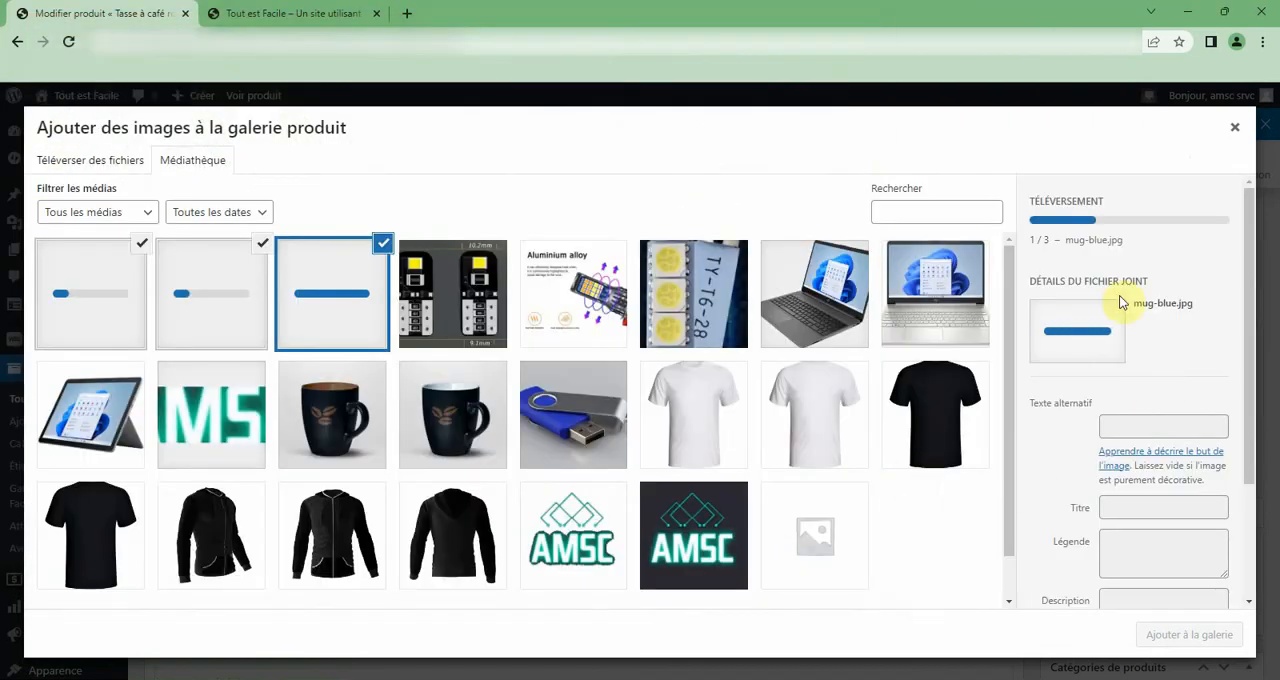
Add the three newly uploaded mug images to the product gallery.
{"action": "scroll", "coordinate": [1088, 456], "scroll_direction": "down", "scroll_amount": 1}
{"action": "scroll", "coordinate": [1088, 452], "scroll_direction": "down", "scroll_amount": 2}
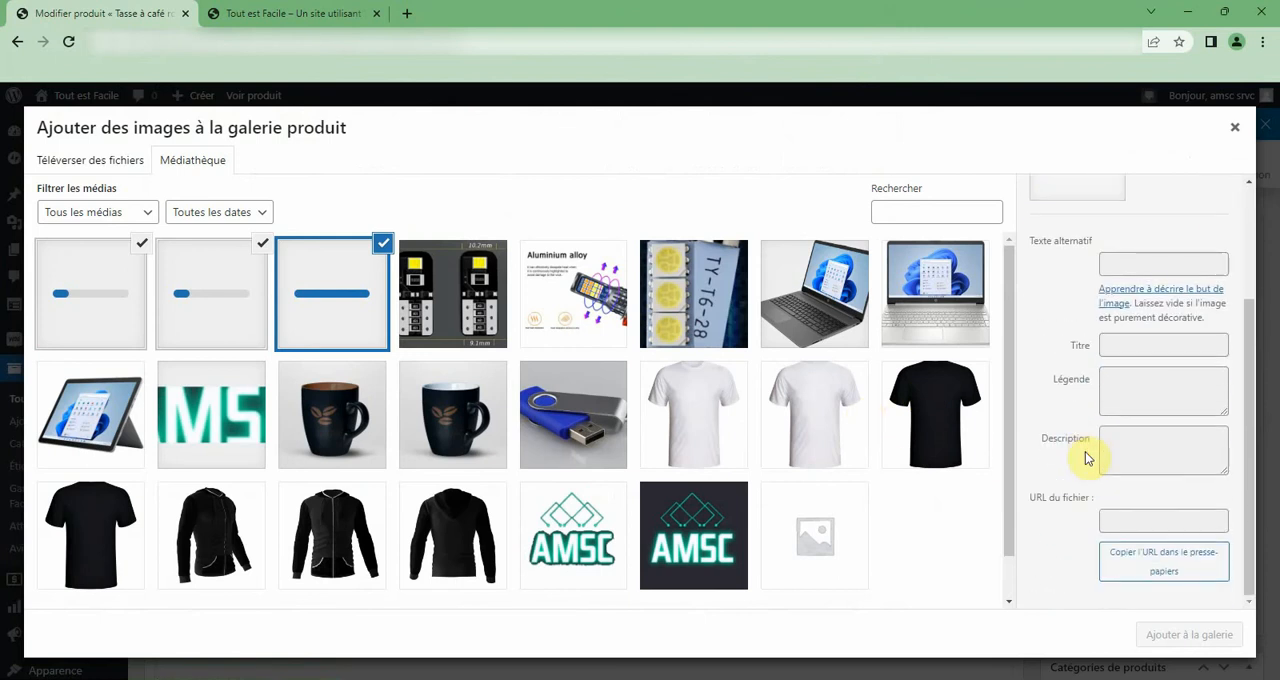
{"action": "scroll", "coordinate": [1055, 485], "scroll_direction": "down", "scroll_amount": 1}
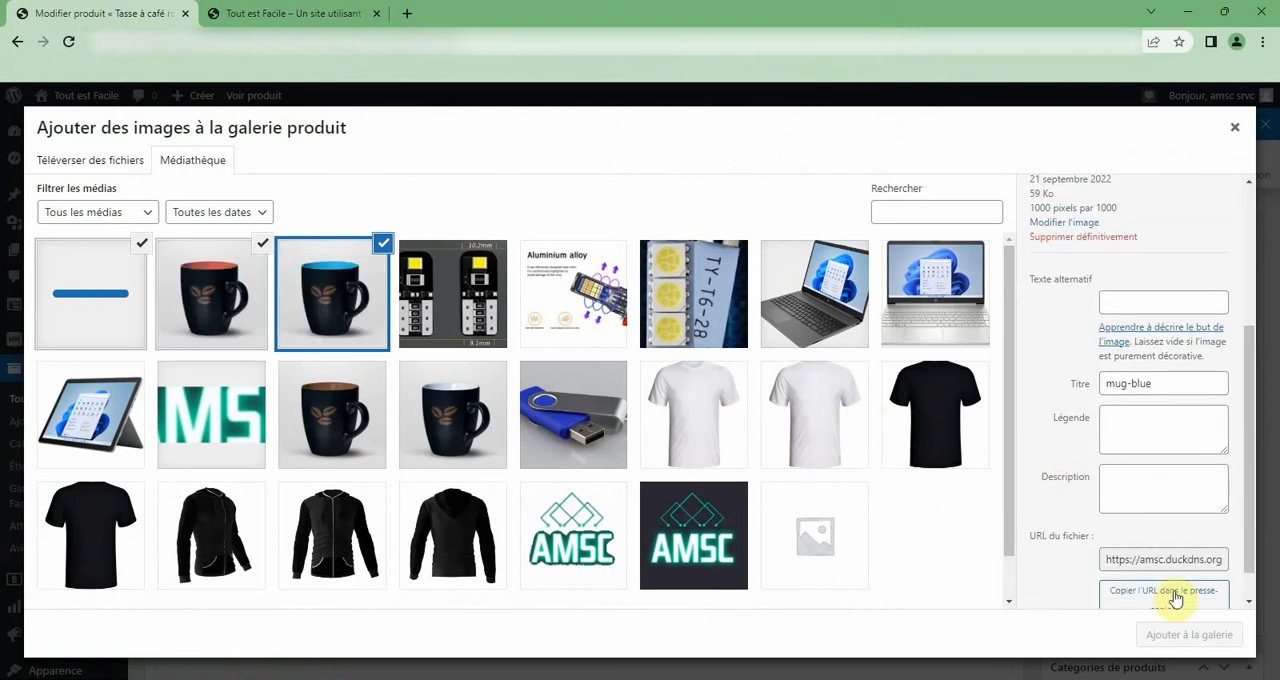
{"action": "left_click", "coordinate": [1204, 642]}
Remove the product from the Non classé category and assign it to Tasse and its subcategory Tasses à café.
{"action": "scroll", "coordinate": [911, 498], "scroll_direction": "down", "scroll_amount": 5}
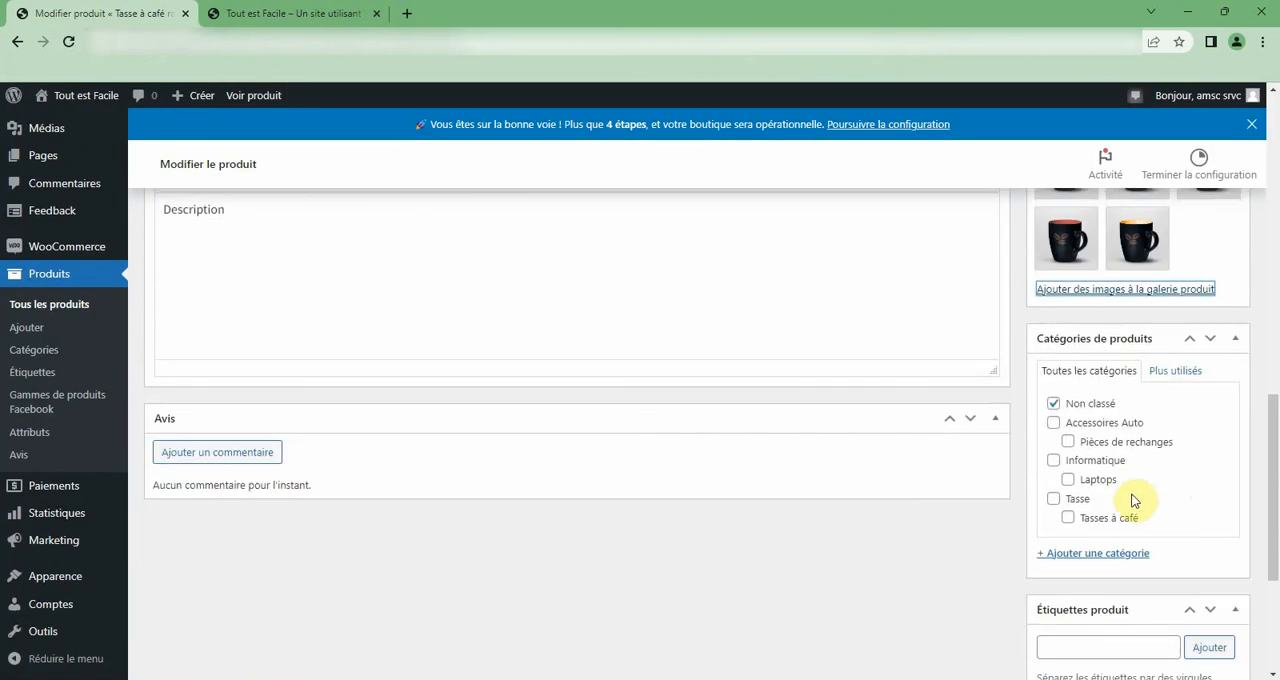
{"action": "left_click", "coordinate": [1053, 403]}
{"action": "left_click", "coordinate": [1055, 500]}
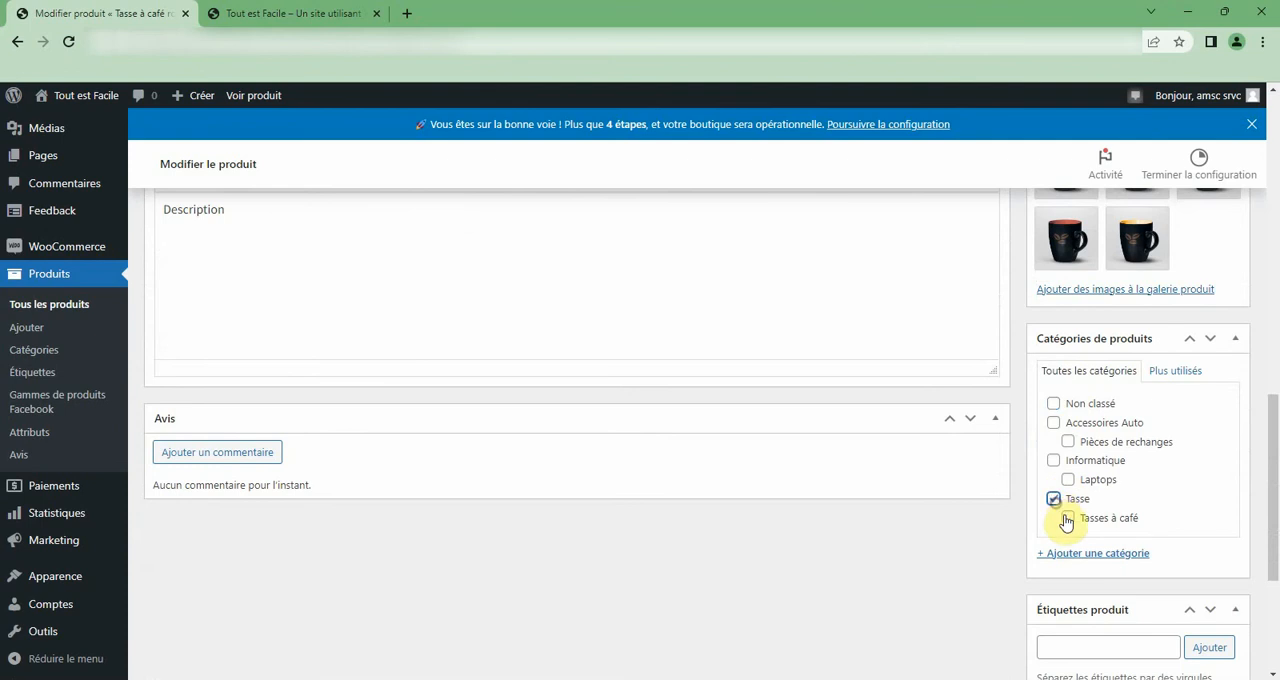
{"action": "left_click", "coordinate": [1068, 517]}
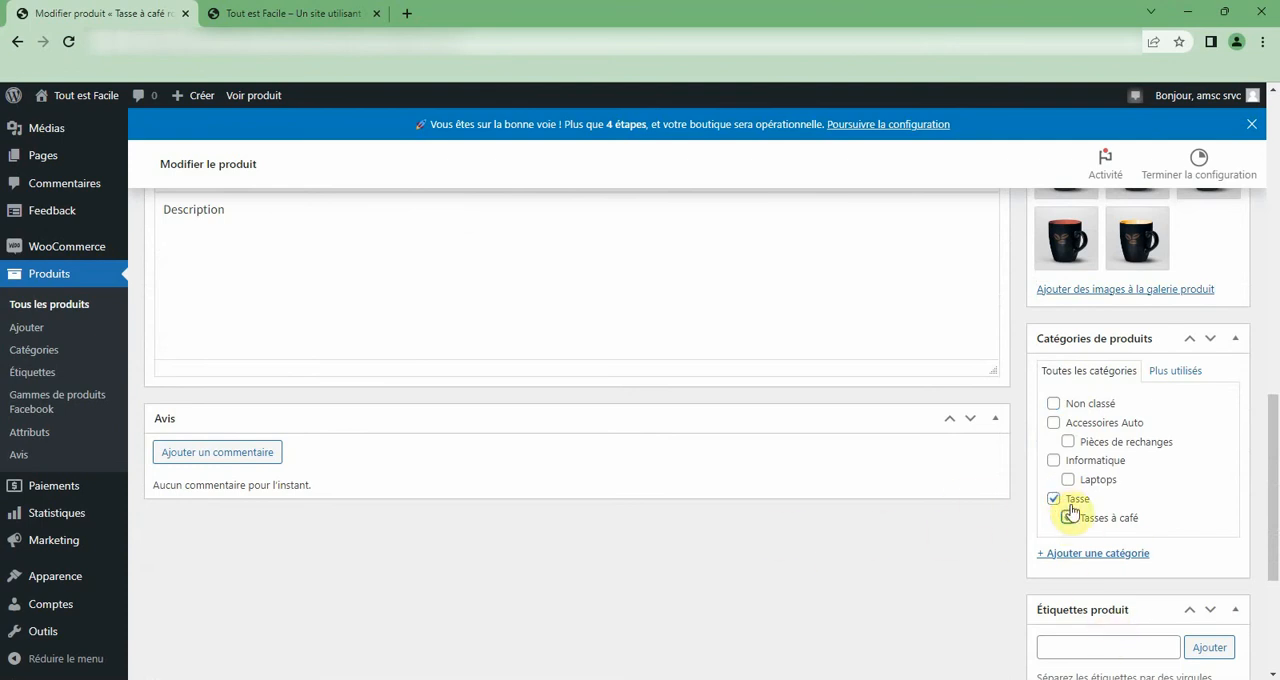
Update the published product Tasse à café rouge to save its gallery and category changes.
{"action": "scroll", "coordinate": [737, 437], "scroll_direction": "up", "scroll_amount": 3}
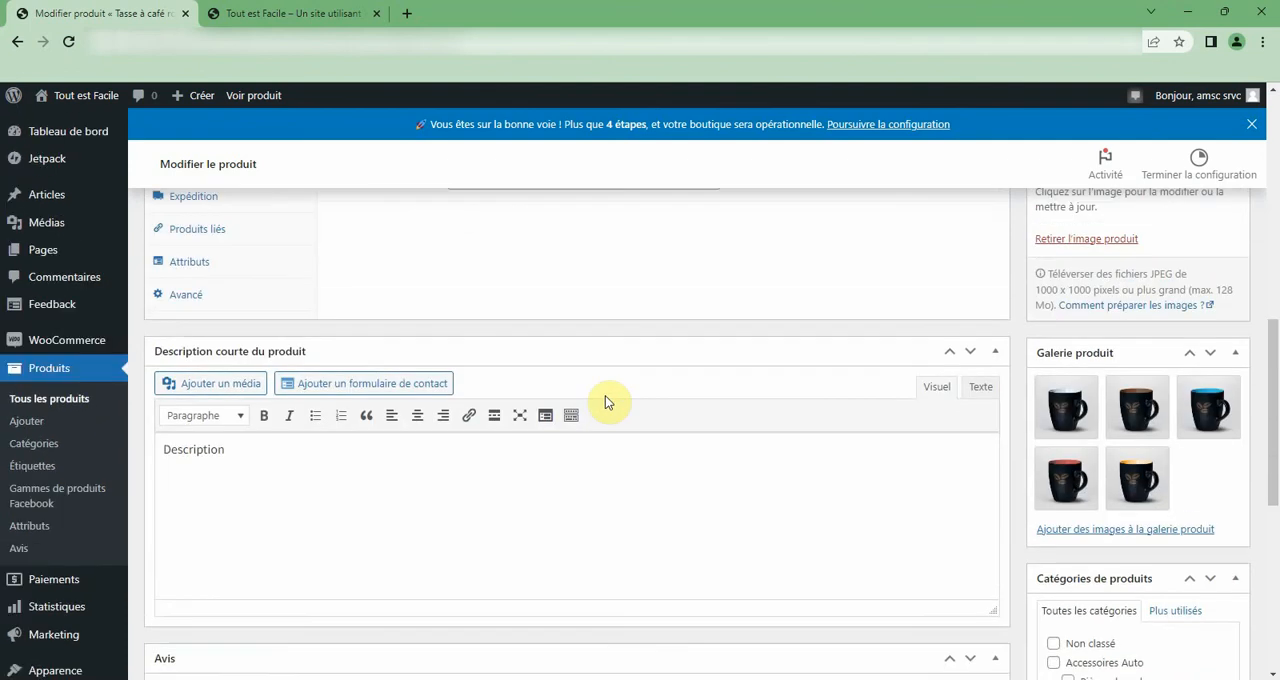
{"action": "scroll", "coordinate": [1094, 522], "scroll_direction": "down", "scroll_amount": 4}
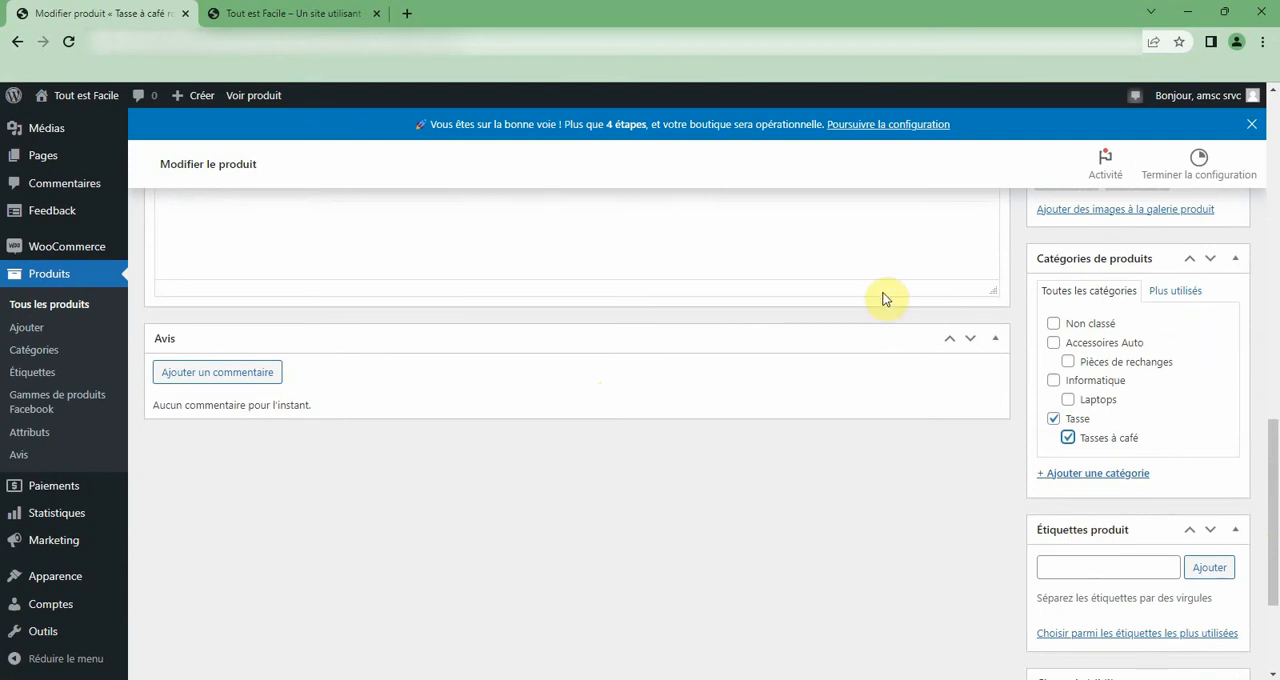
{"action": "scroll", "coordinate": [511, 391], "scroll_direction": "up", "scroll_amount": 4}
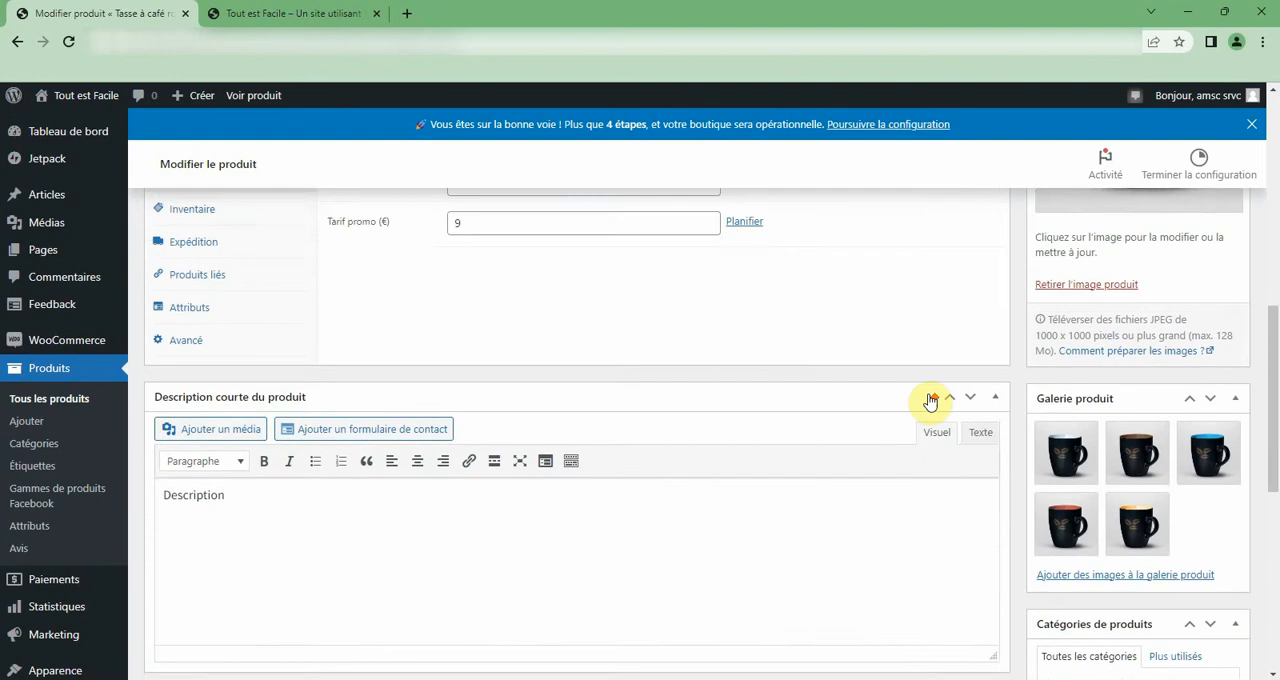
{"action": "scroll", "coordinate": [1086, 434], "scroll_direction": "up", "scroll_amount": 5}
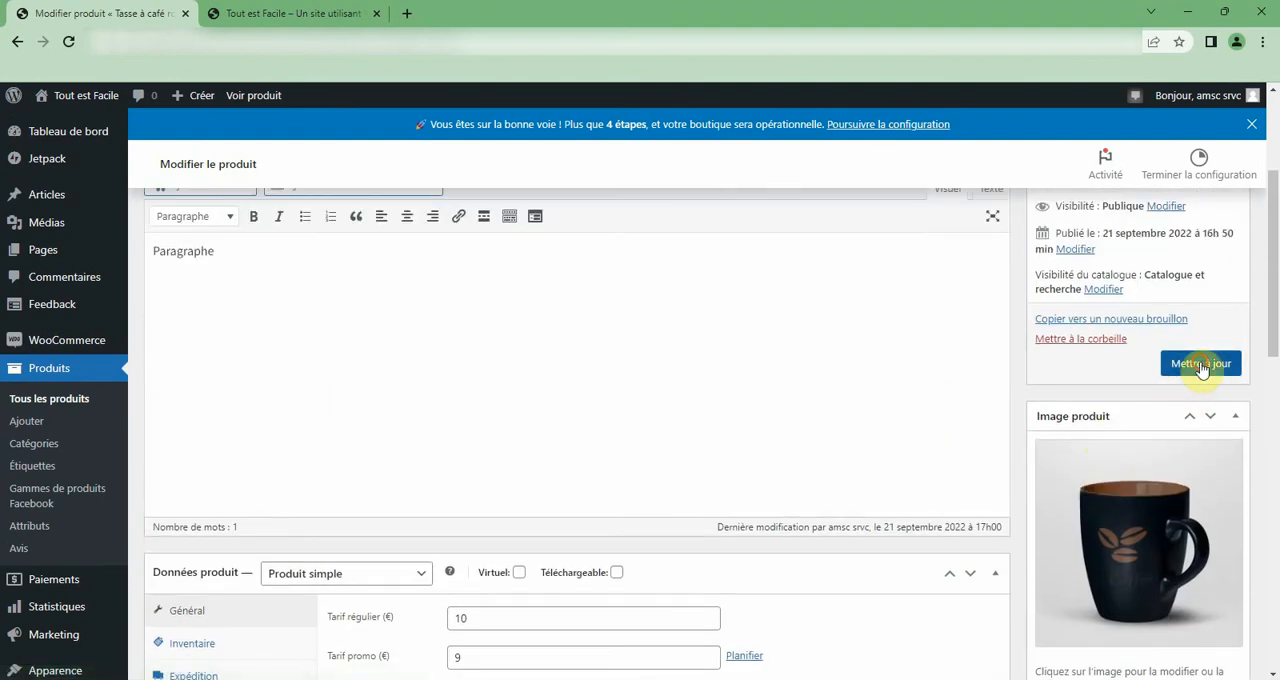
{"action": "left_click", "coordinate": [1203, 366]}
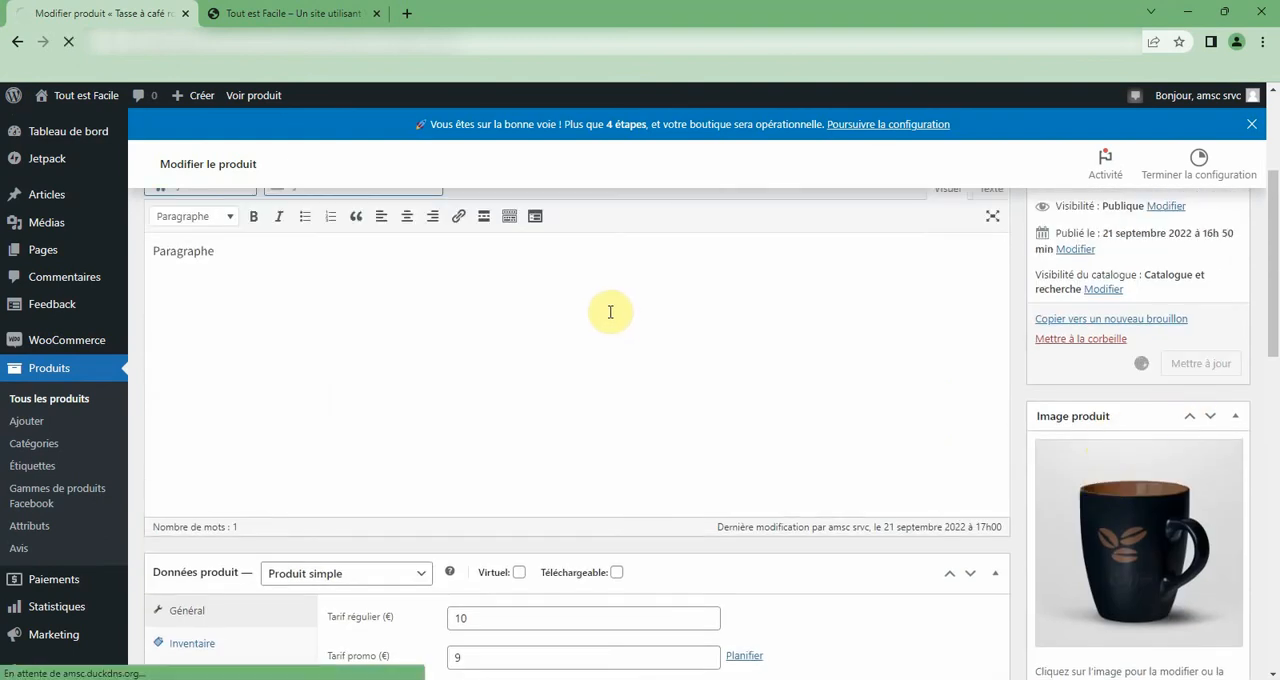
Check the saved product's gallery images, categories and product data sections.
{"action": "scroll", "coordinate": [609, 312], "scroll_direction": "down", "scroll_amount": 3}
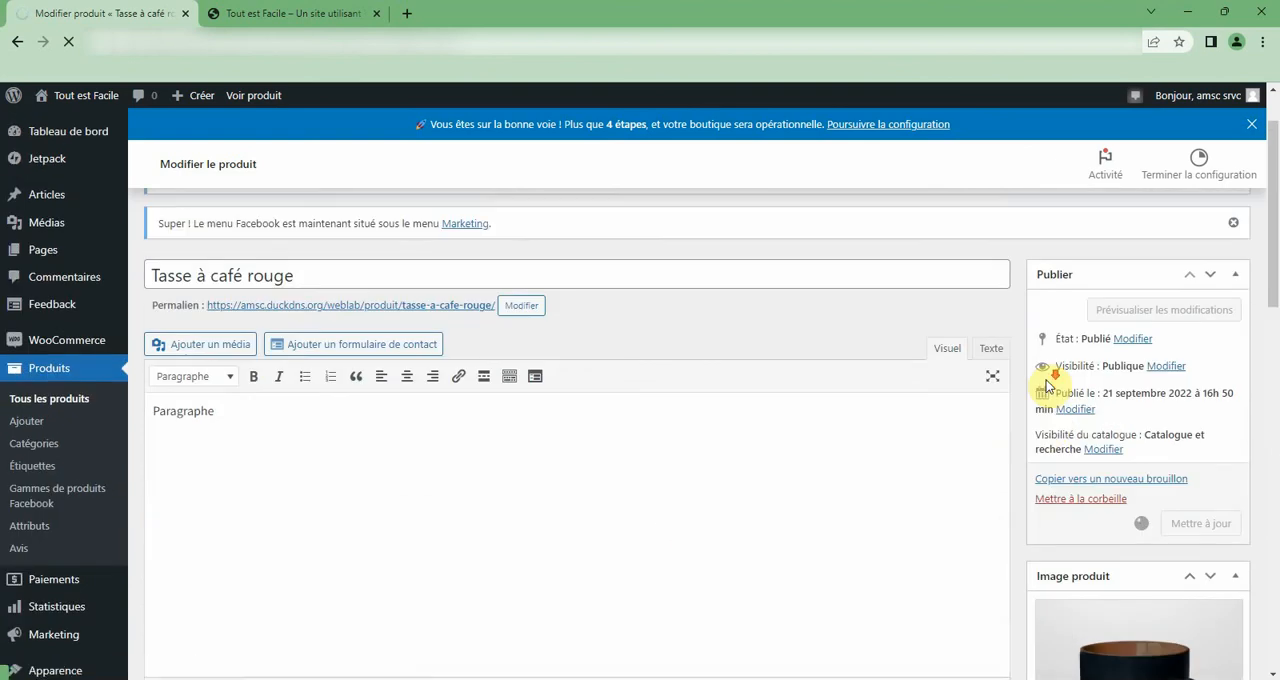
{"action": "scroll", "coordinate": [1047, 386], "scroll_direction": "down", "scroll_amount": 5}
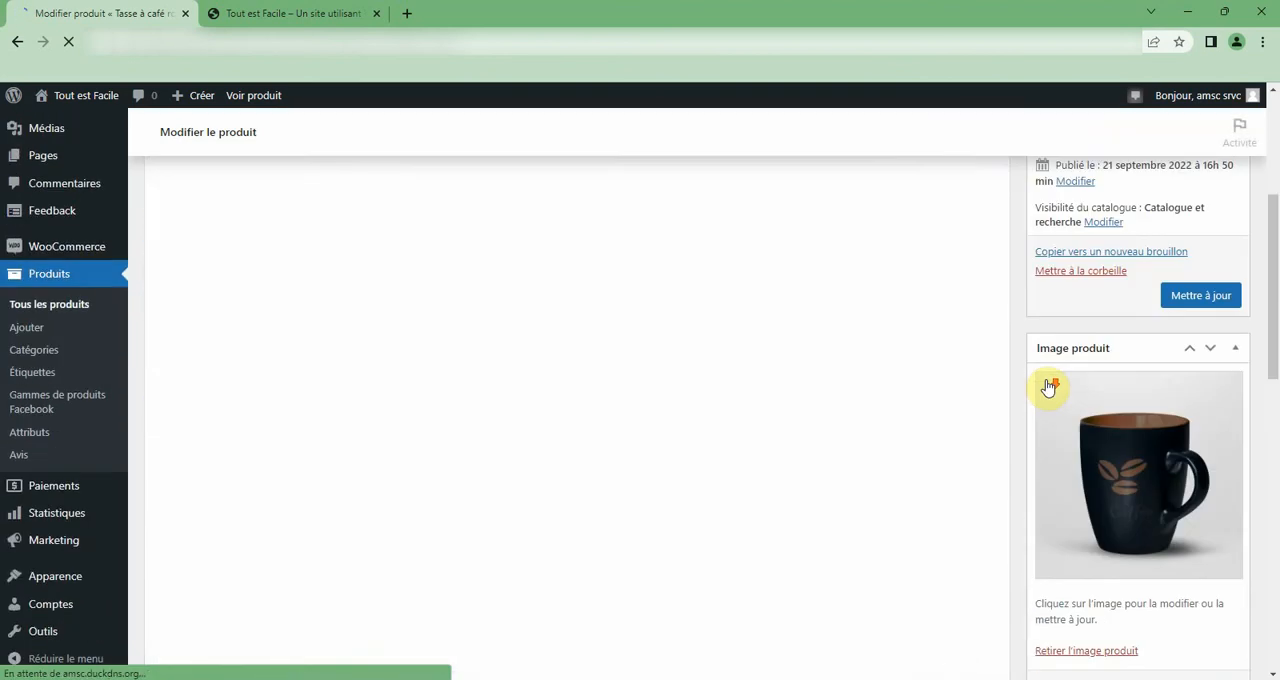
{"action": "scroll", "coordinate": [1047, 386], "scroll_direction": "down", "scroll_amount": 1}
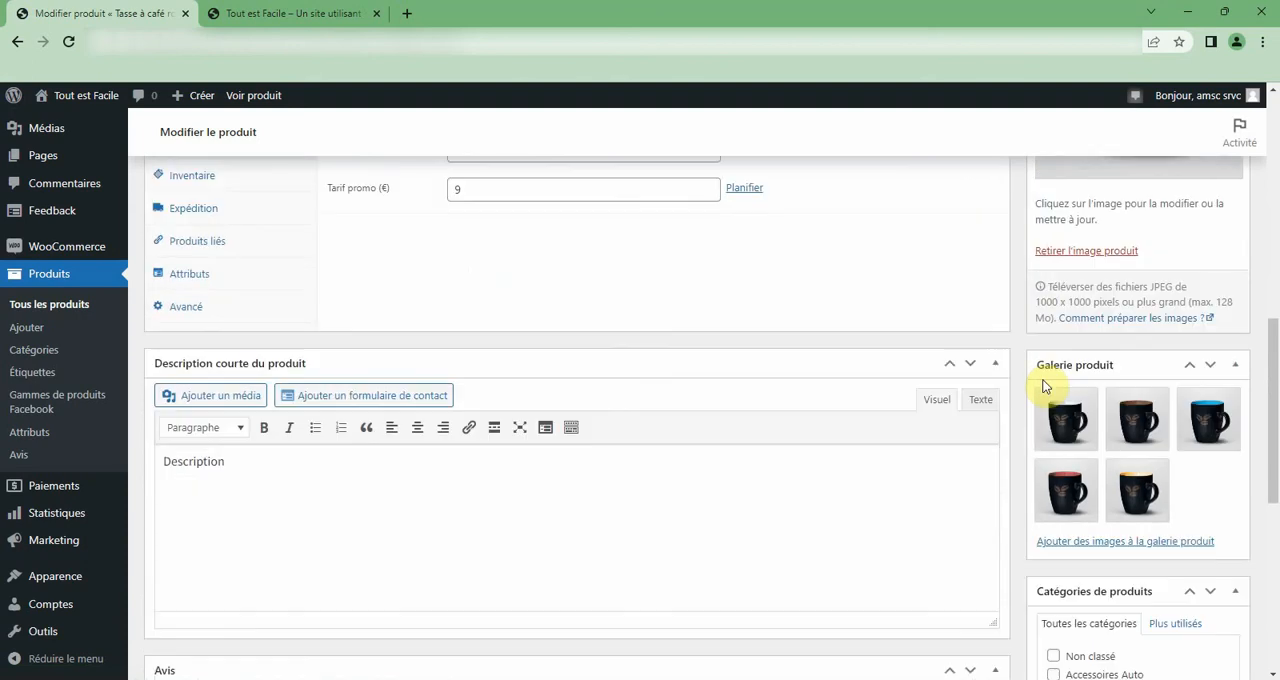
{"action": "scroll", "coordinate": [609, 480], "scroll_direction": "down", "scroll_amount": 5}
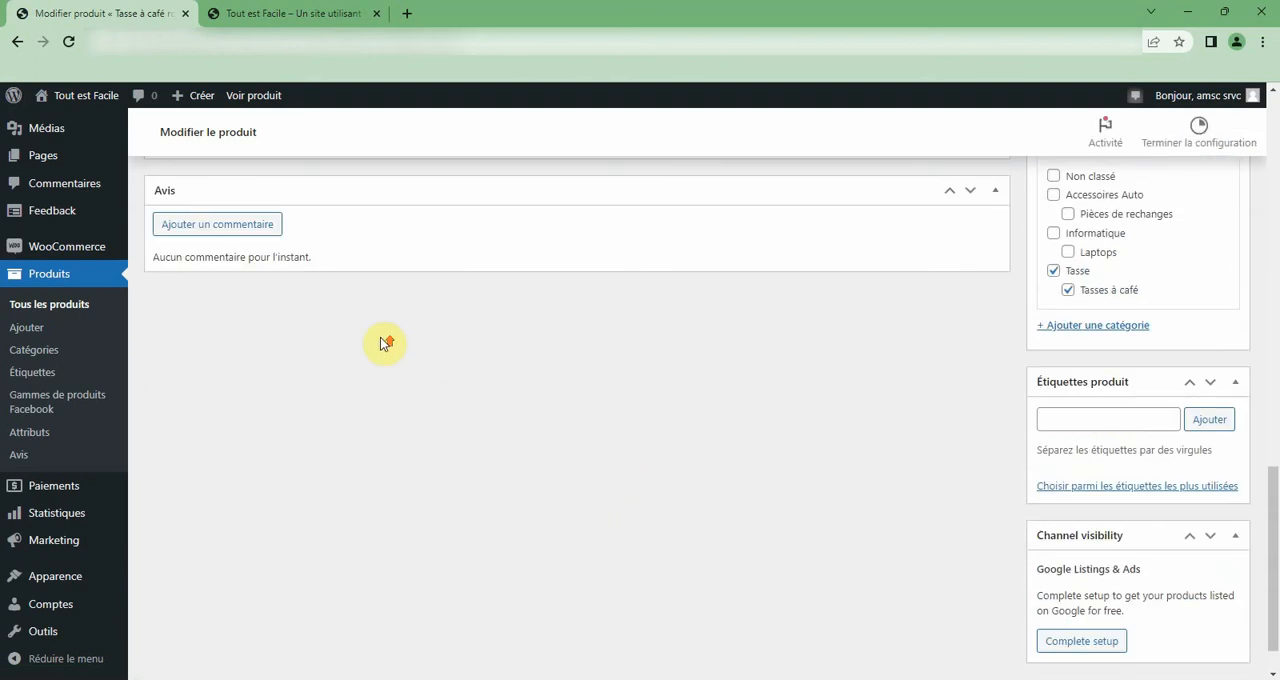
{"action": "scroll", "coordinate": [380, 343], "scroll_direction": "up", "scroll_amount": 7}
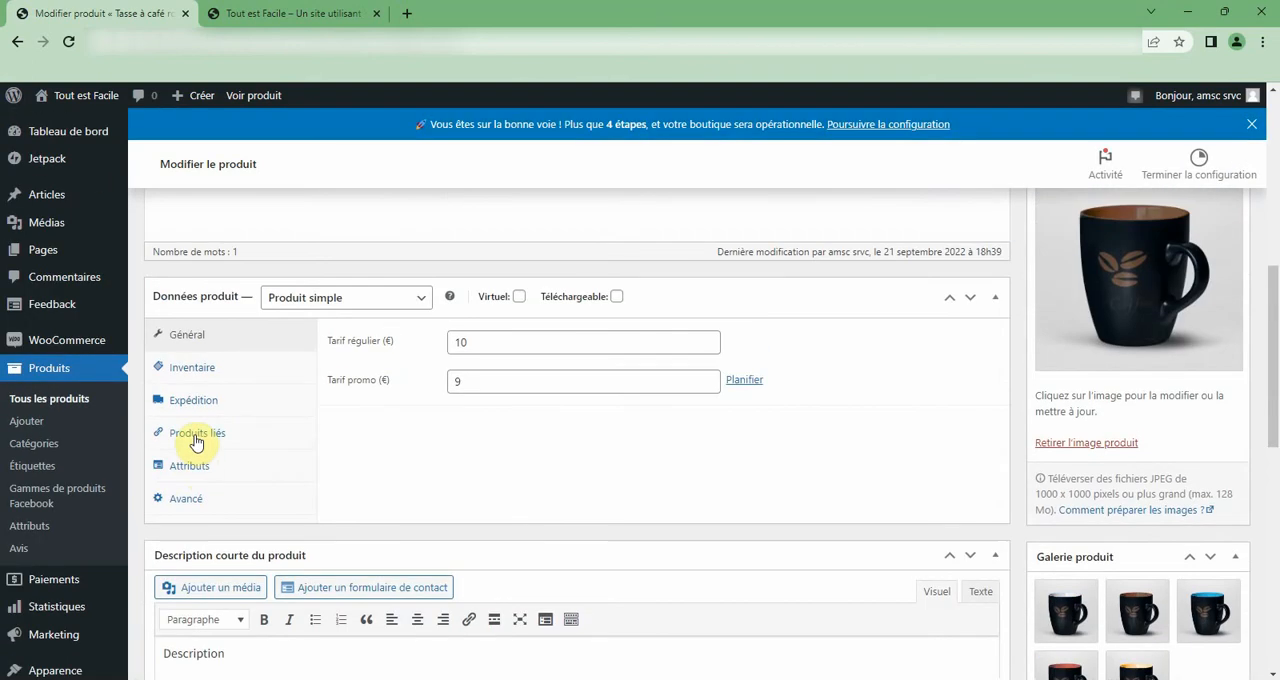
Review the product's Avancé, Expédition, Produits liés, Inventaire and Général data sections.
{"action": "left_click", "coordinate": [183, 498]}
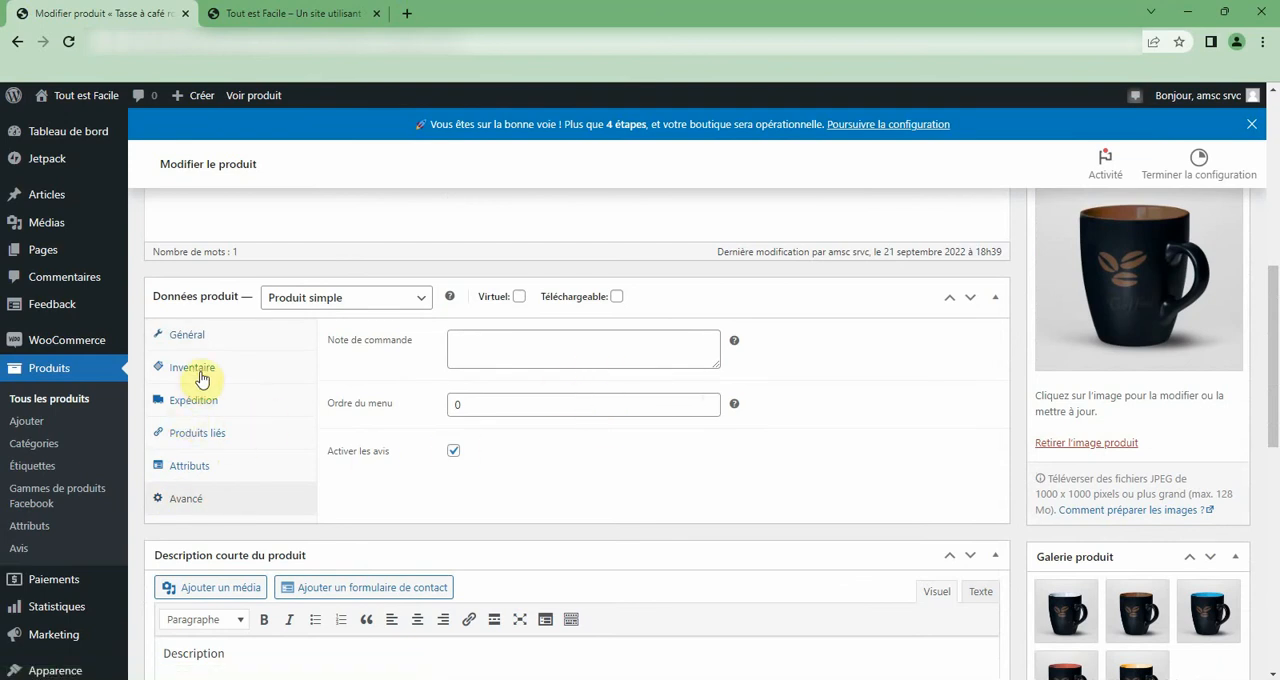
{"action": "left_click", "coordinate": [190, 403]}
{"action": "left_click", "coordinate": [191, 437]}
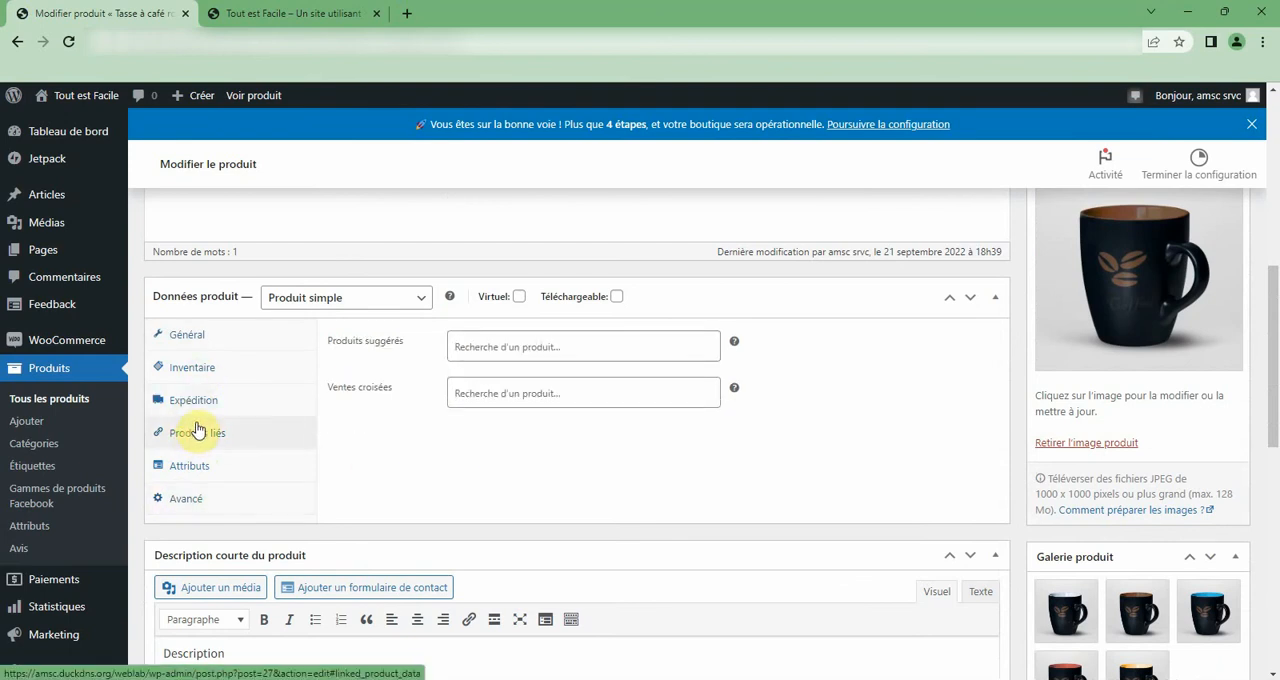
{"action": "left_click", "coordinate": [196, 368]}
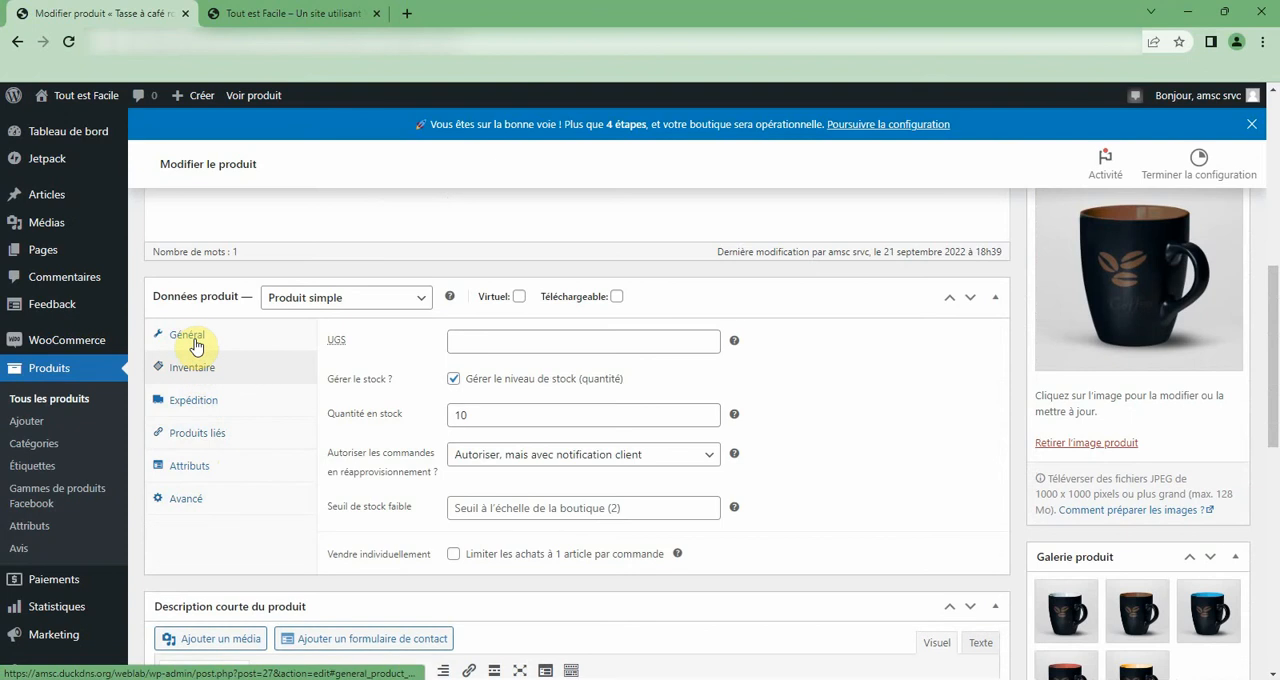
{"action": "left_click", "coordinate": [196, 340]}
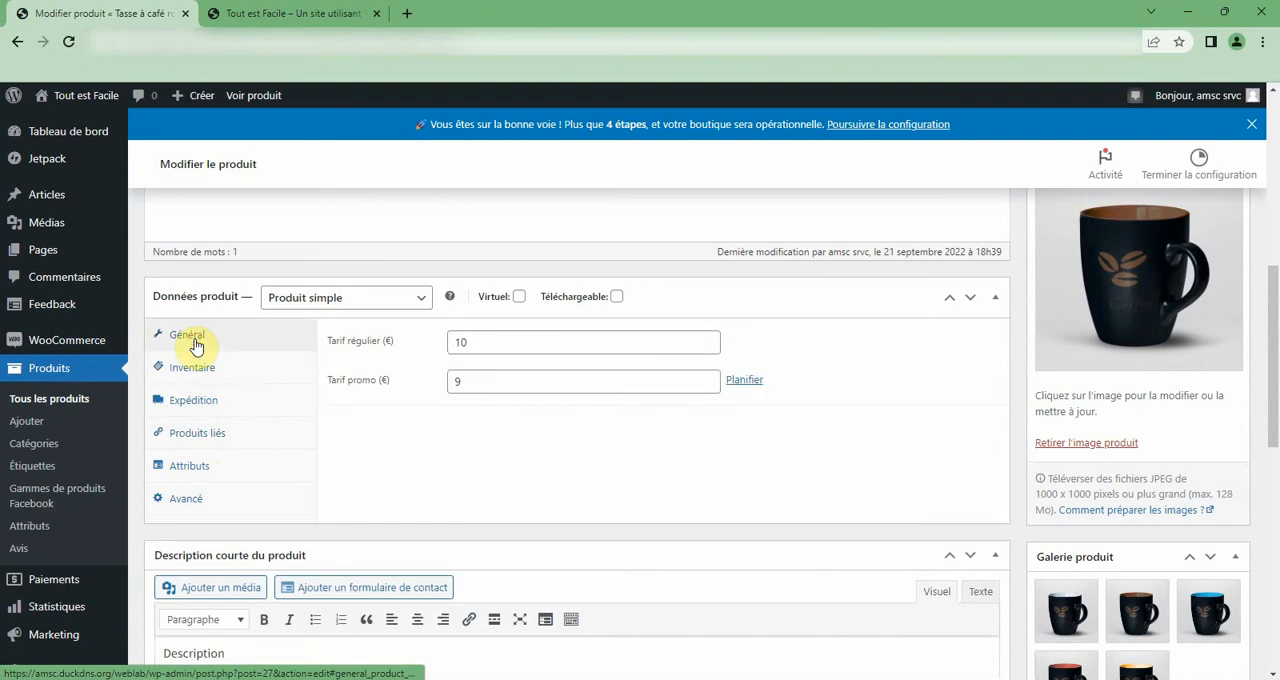
Change the product type to Produit variable and set its UGS to 01201.
{"action": "left_click", "coordinate": [347, 305]}
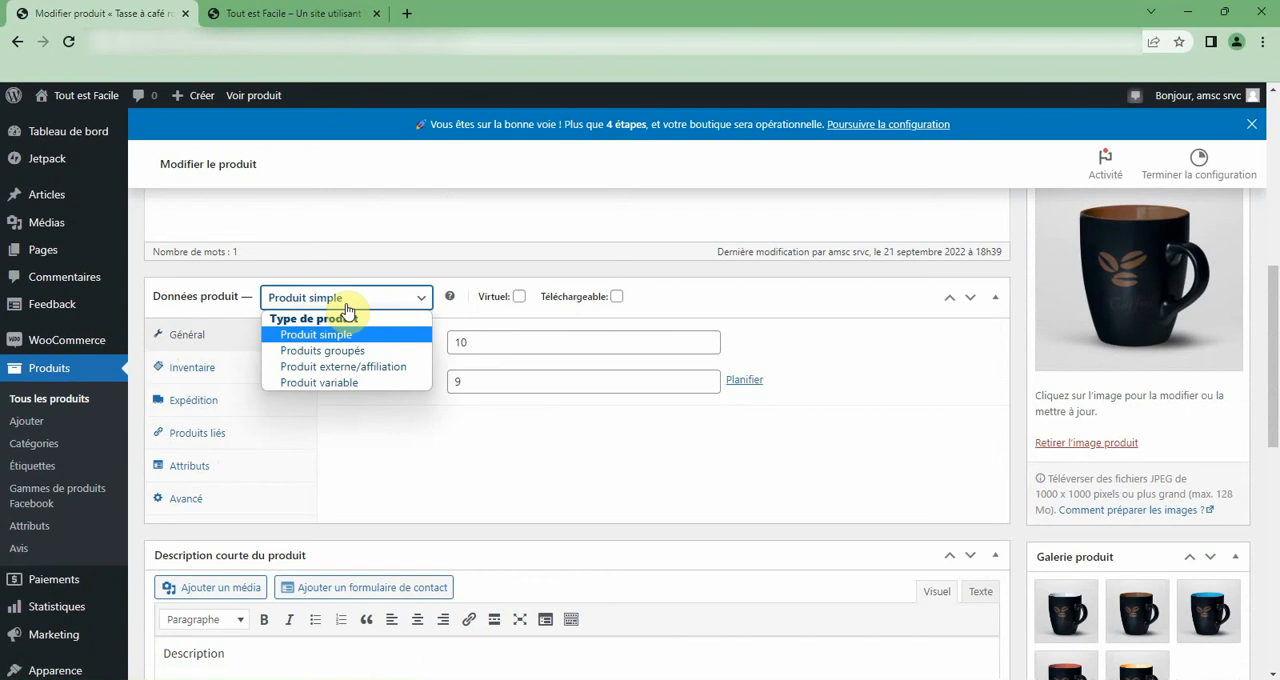
{"action": "left_click", "coordinate": [343, 385]}
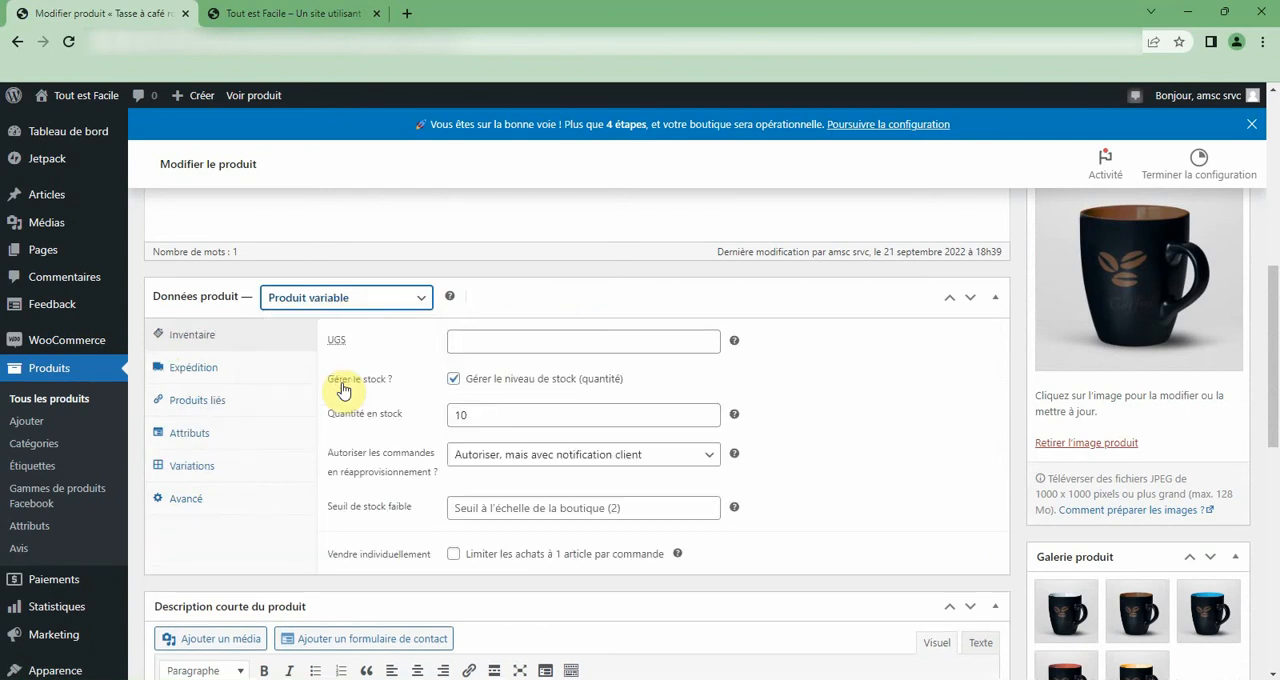
{"action": "left_click", "coordinate": [501, 341]}
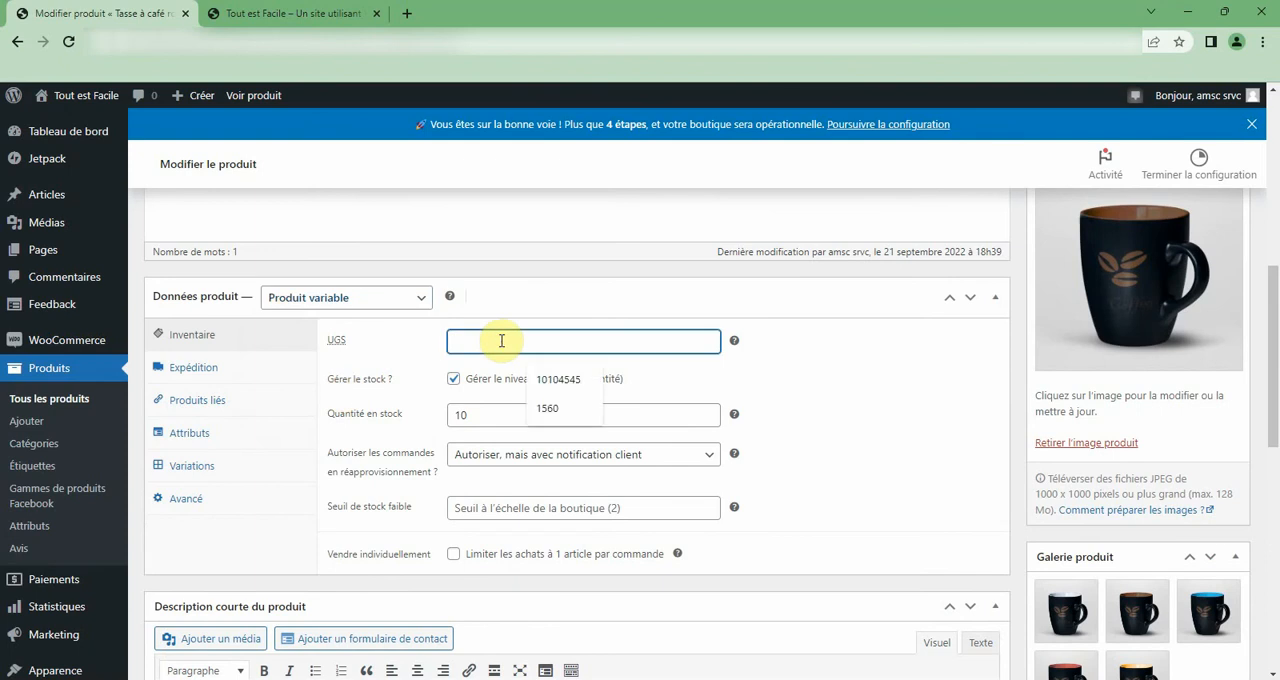
{"action": "type", "text": "01201"}
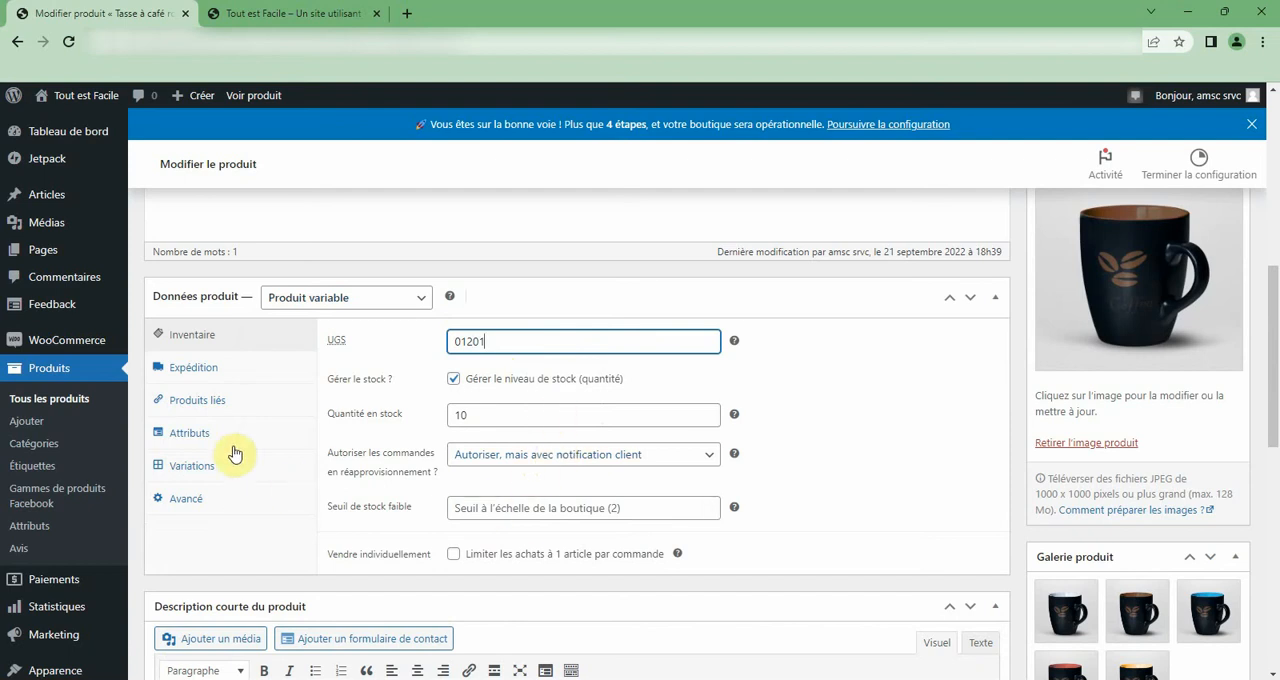
{"action": "scroll", "coordinate": [549, 520], "scroll_direction": "down", "scroll_amount": 1}
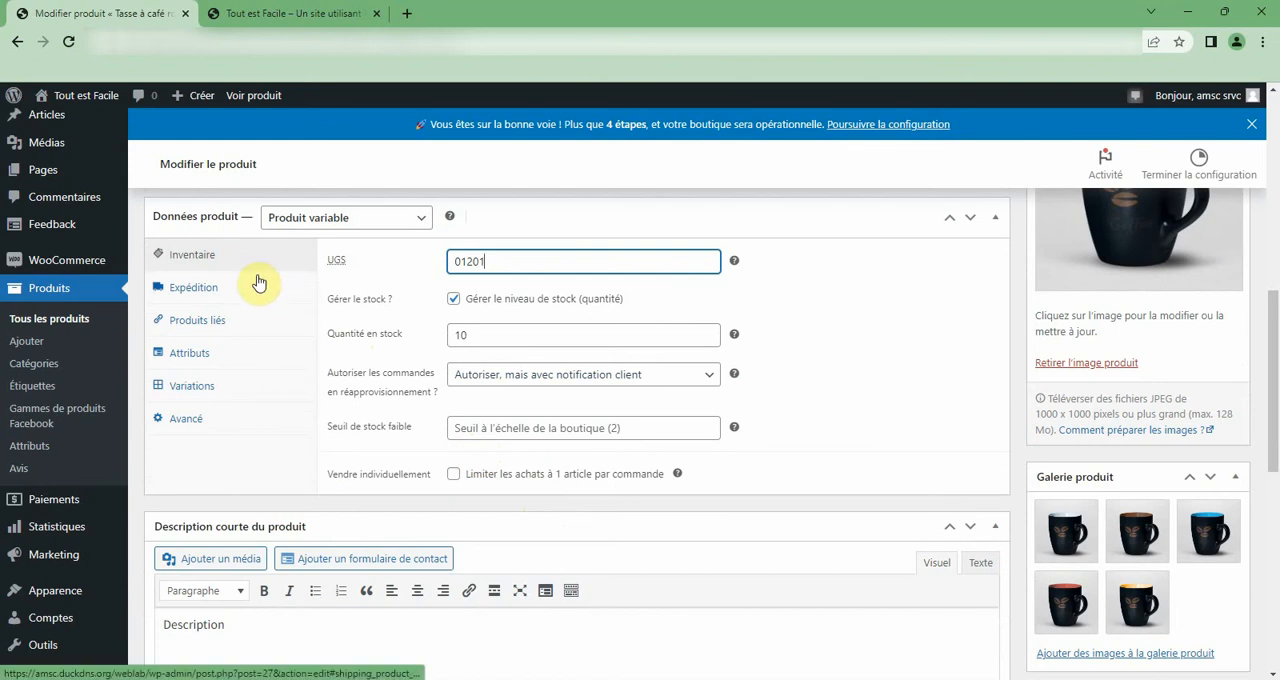
{"action": "left_click", "coordinate": [222, 256]}
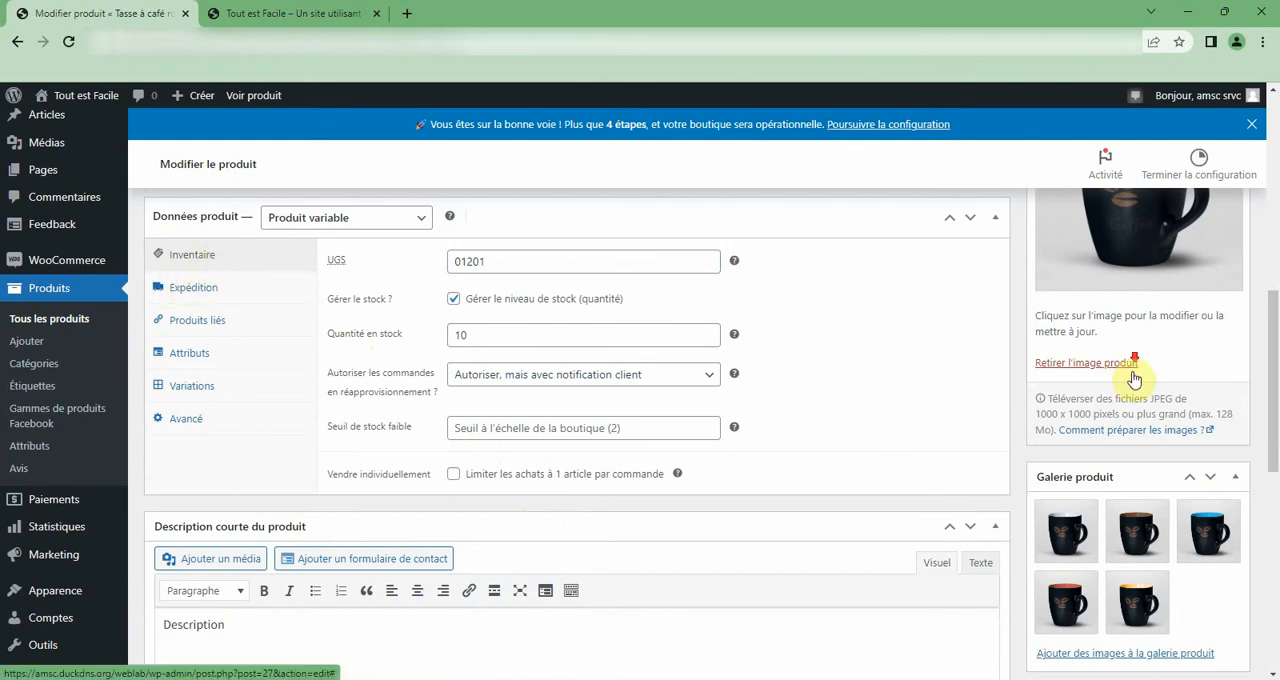
{"action": "scroll", "coordinate": [1140, 380], "scroll_direction": "down", "scroll_amount": 5}
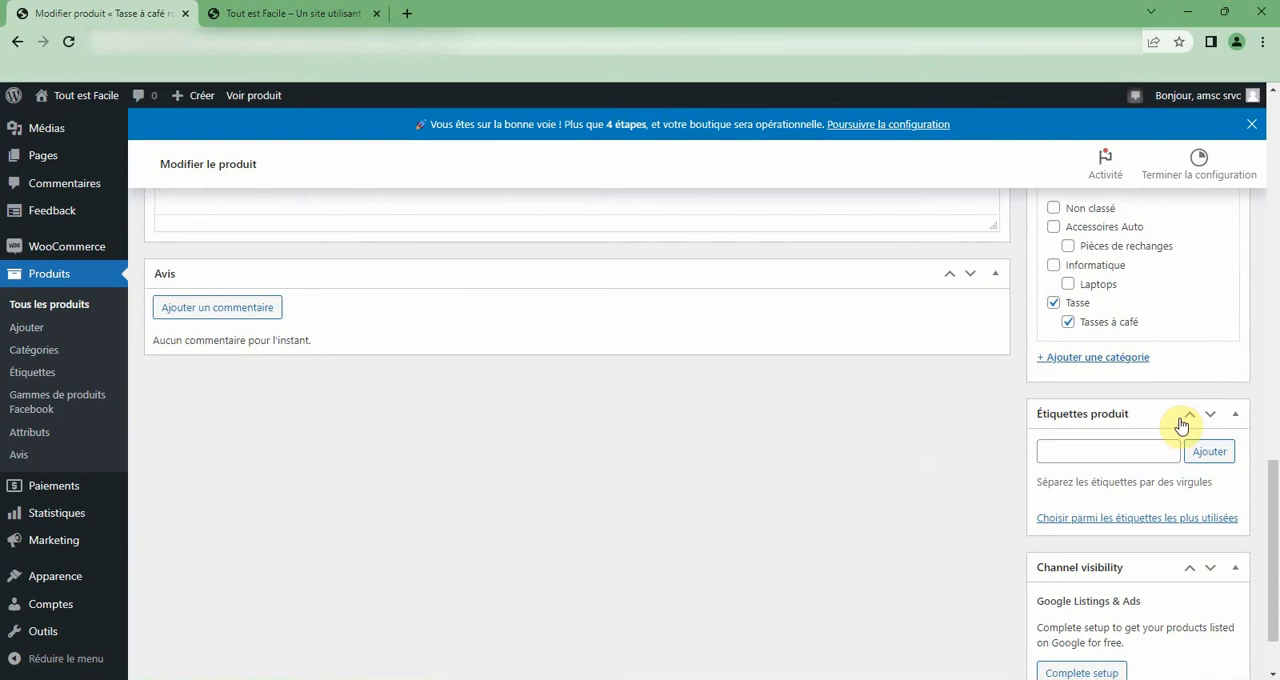
{"action": "scroll", "coordinate": [1180, 412], "scroll_direction": "down", "scroll_amount": 1}
{"action": "scroll", "coordinate": [1177, 410], "scroll_direction": "up", "scroll_amount": 3}
{"action": "scroll", "coordinate": [1175, 410], "scroll_direction": "up", "scroll_amount": 10}
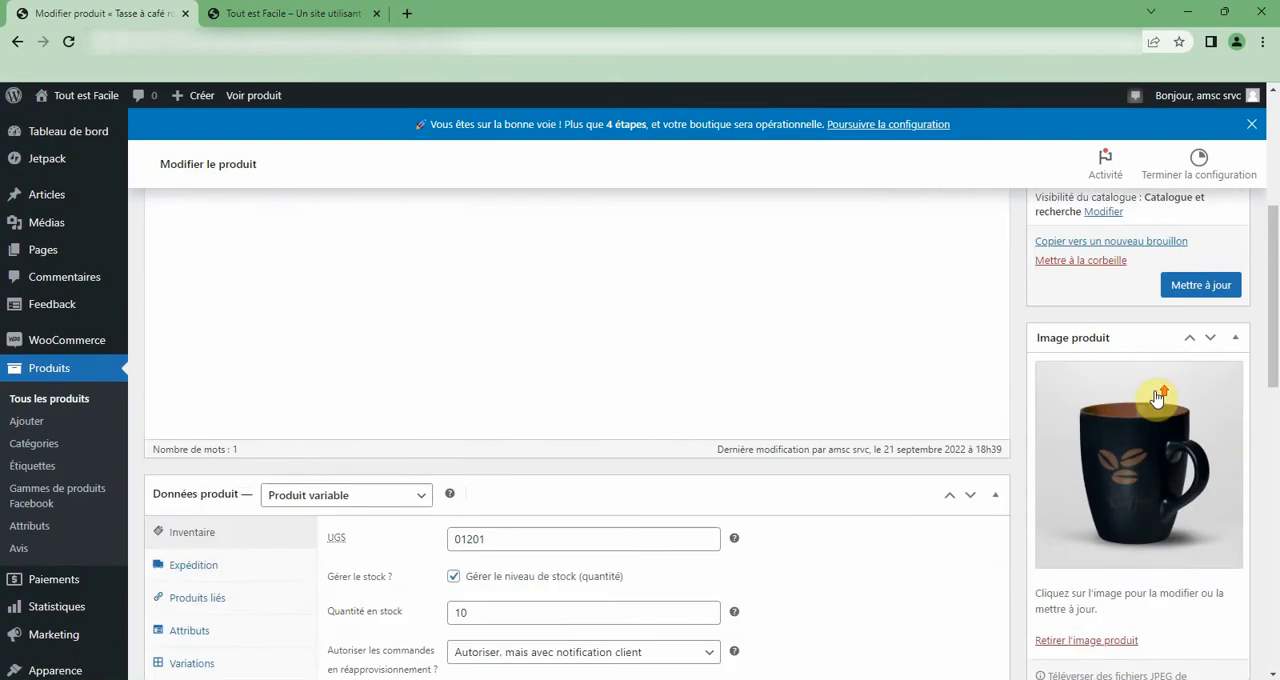
{"action": "scroll", "coordinate": [1165, 400], "scroll_direction": "up", "scroll_amount": 2}
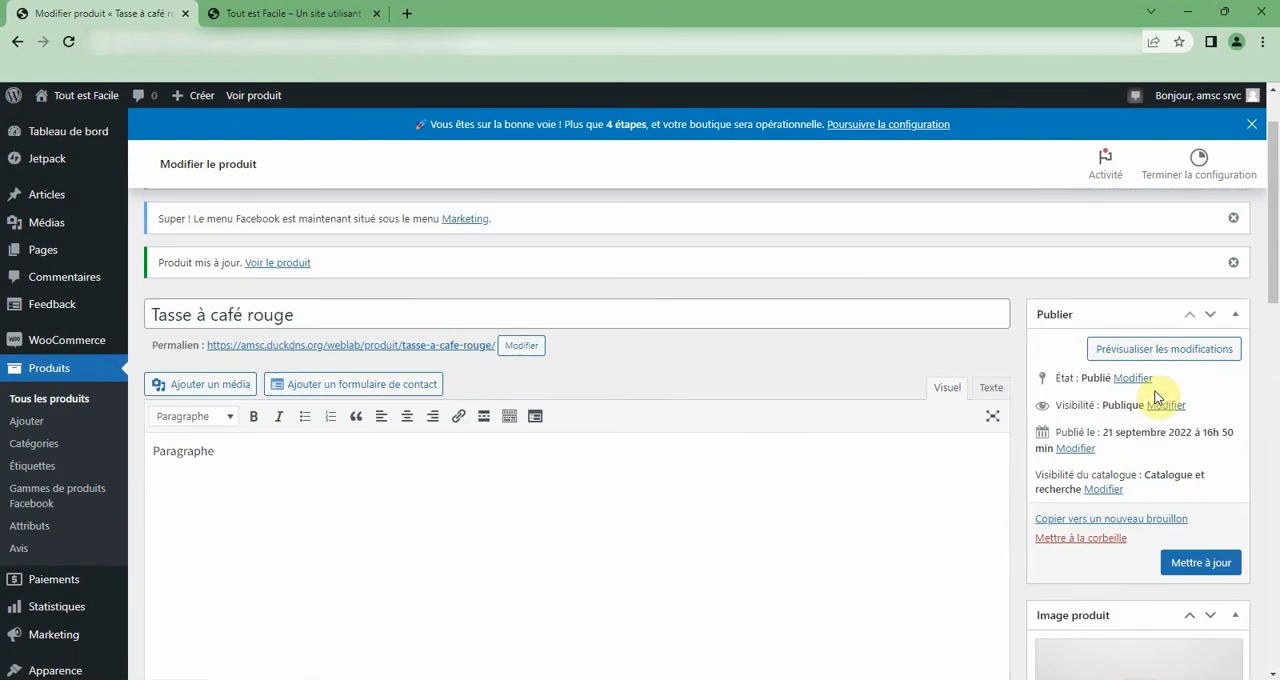
Add a blank custom attribute (Attribut personnalisé du produit) to the product data.
{"action": "scroll", "coordinate": [455, 425], "scroll_direction": "down", "scroll_amount": 6}
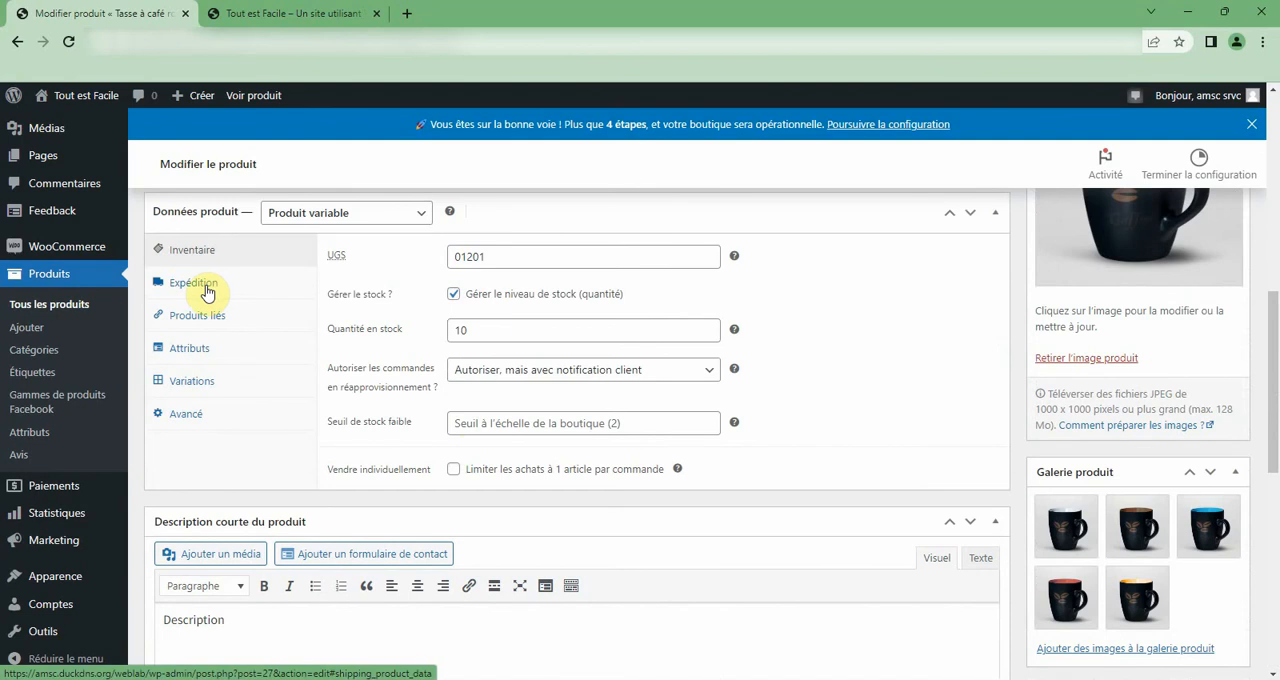
{"action": "left_click", "coordinate": [197, 350]}
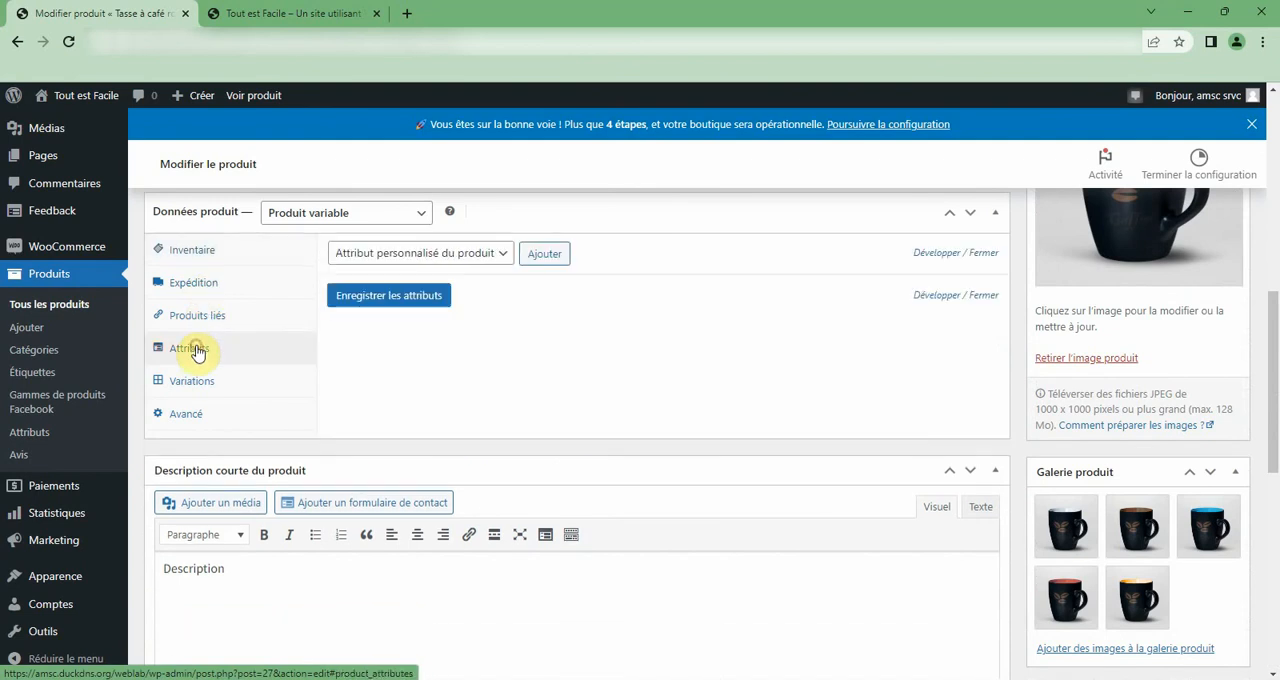
{"action": "left_click", "coordinate": [407, 256]}
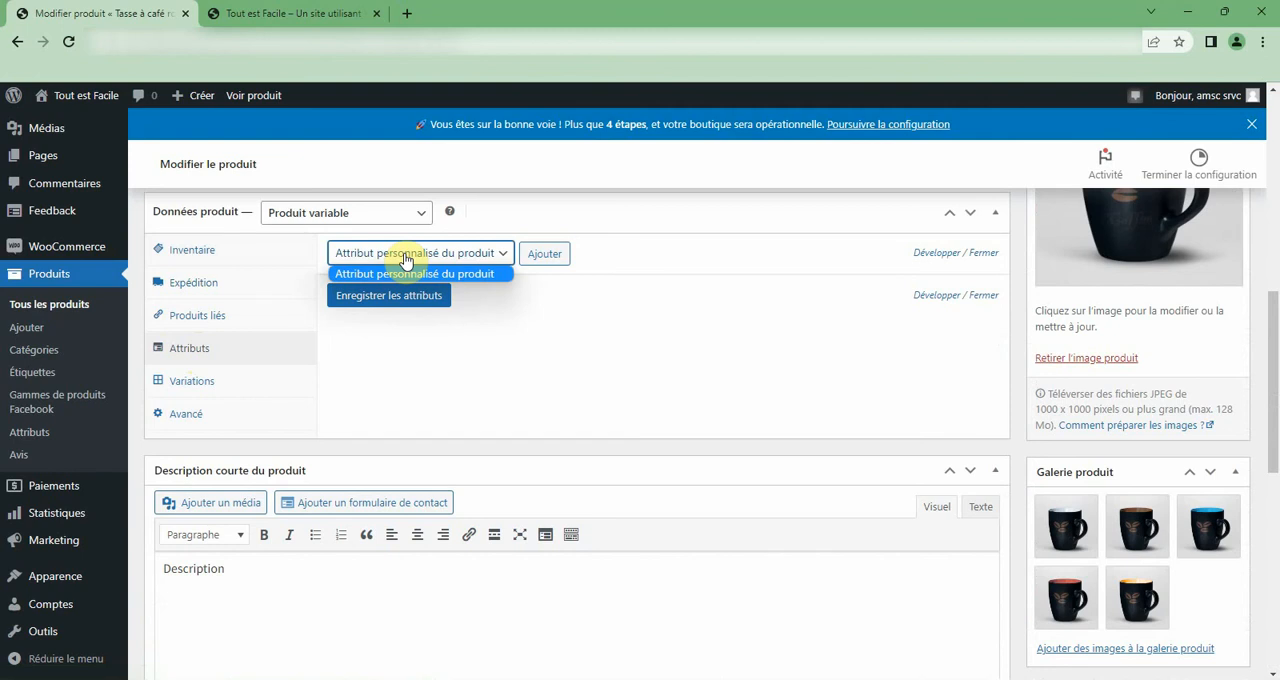
{"action": "left_click", "coordinate": [555, 258]}
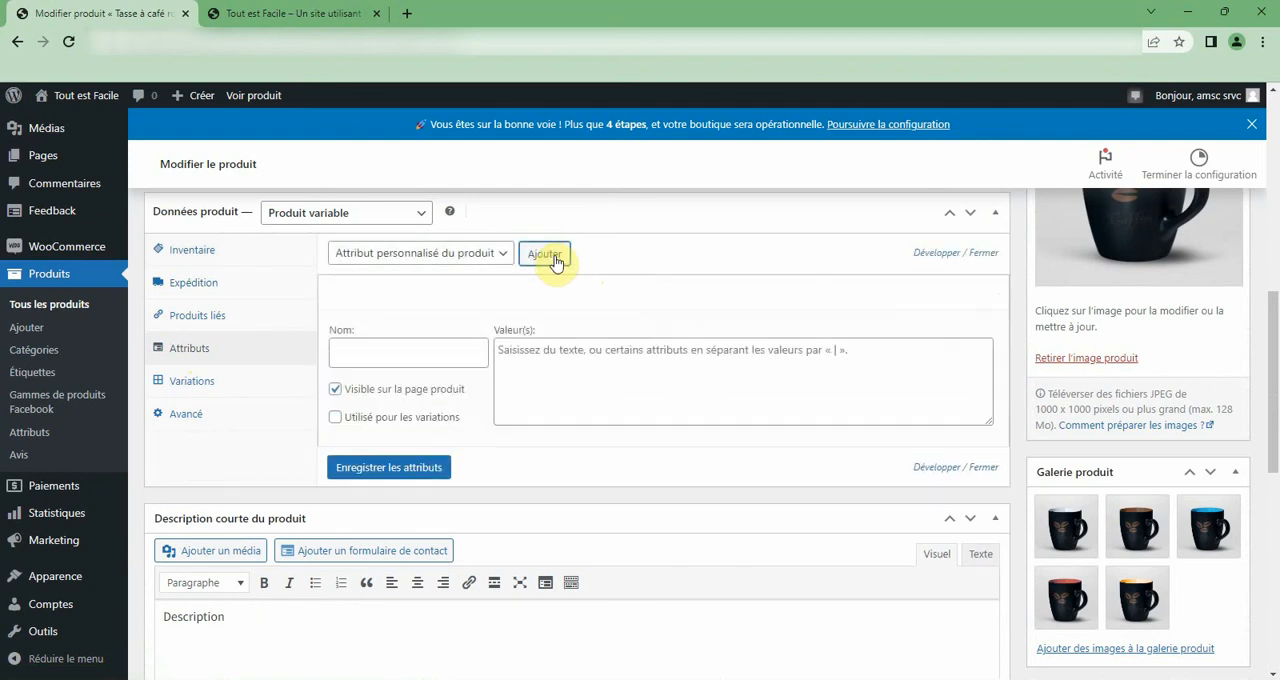
{"action": "left_click", "coordinate": [382, 345]}
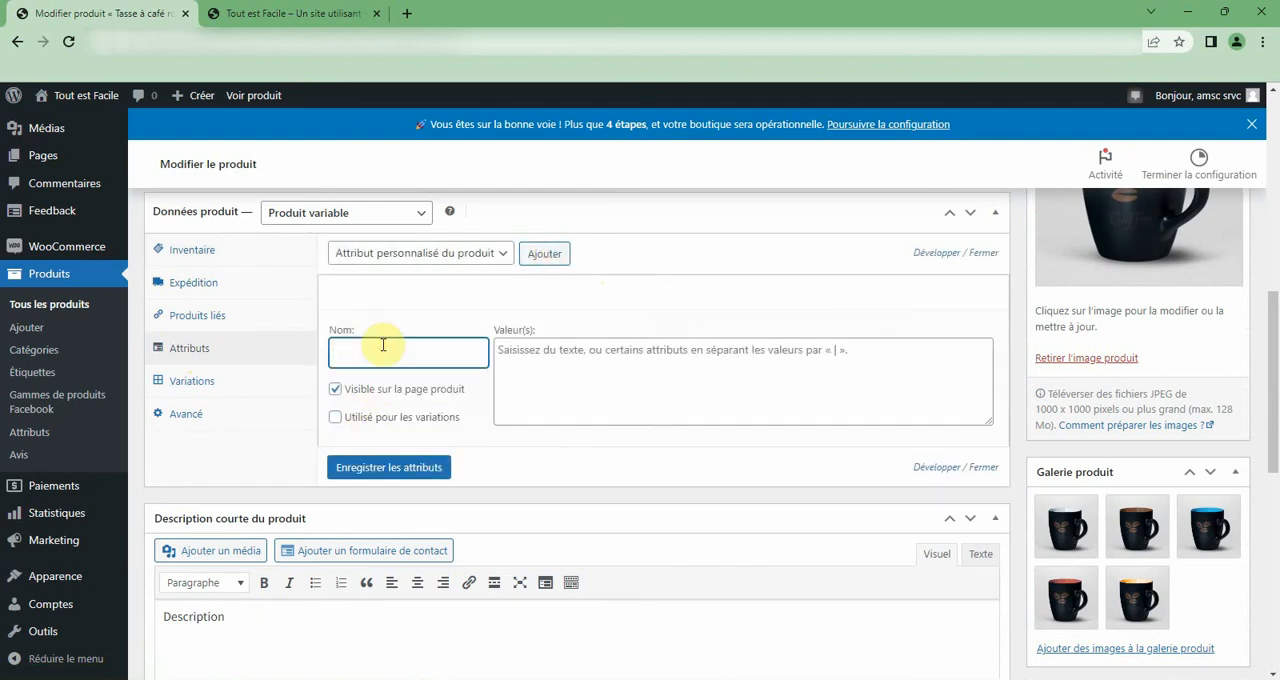
{"action": "type", "text": "Rouge"}
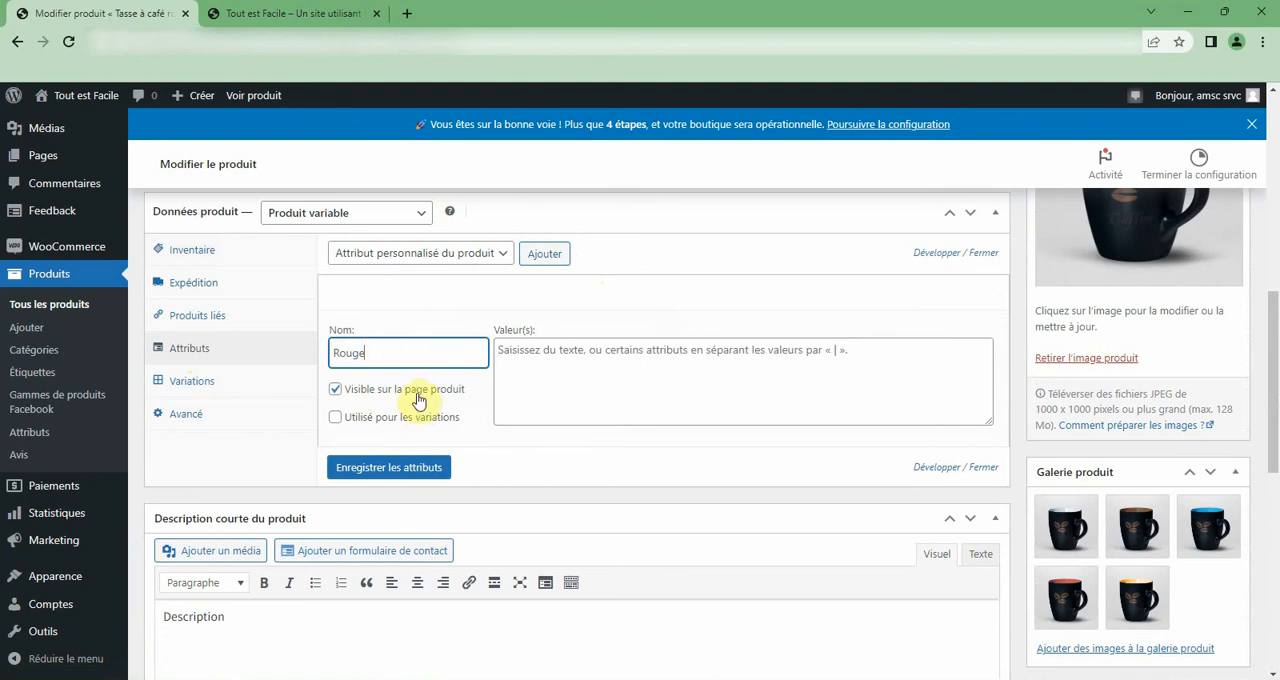
{"action": "left_click", "coordinate": [542, 370]}
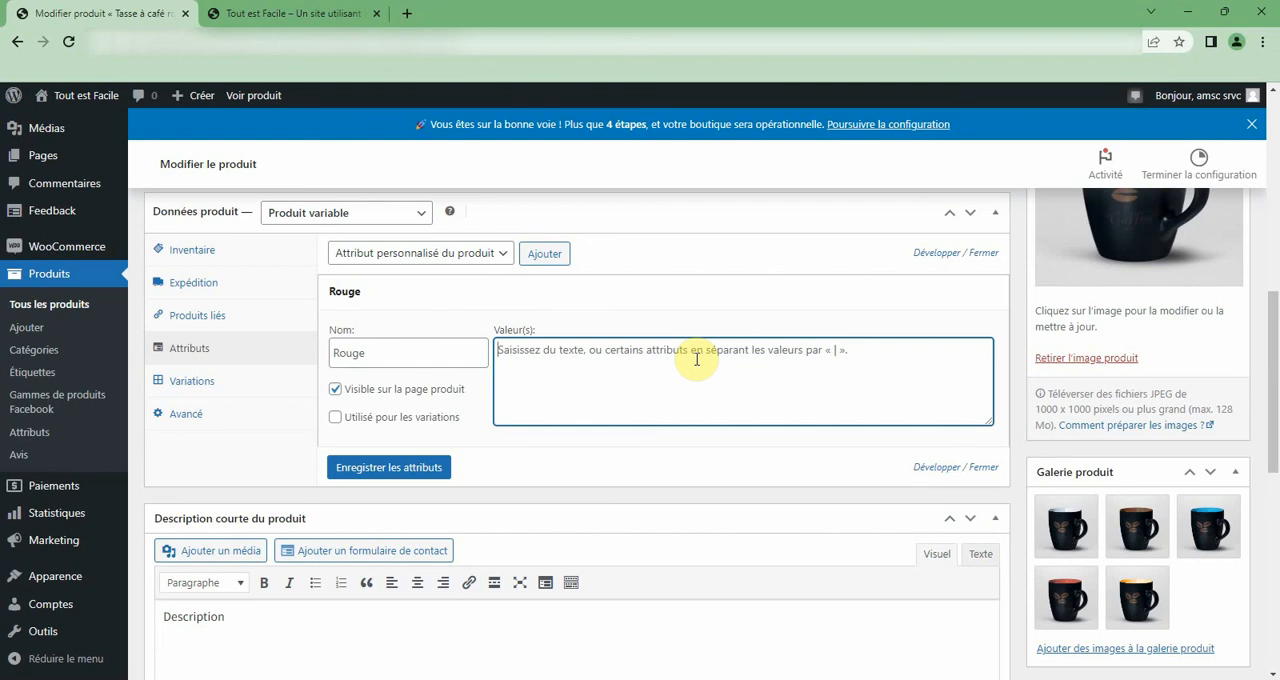
Name the attribute Couleur, give it the values Rouge | Vert | Bleu | Noir, and save the attributes.
{"action": "left_click", "coordinate": [423, 354]}
{"action": "key", "text": "ctrl+a"}
{"action": "type", "text": "C"}
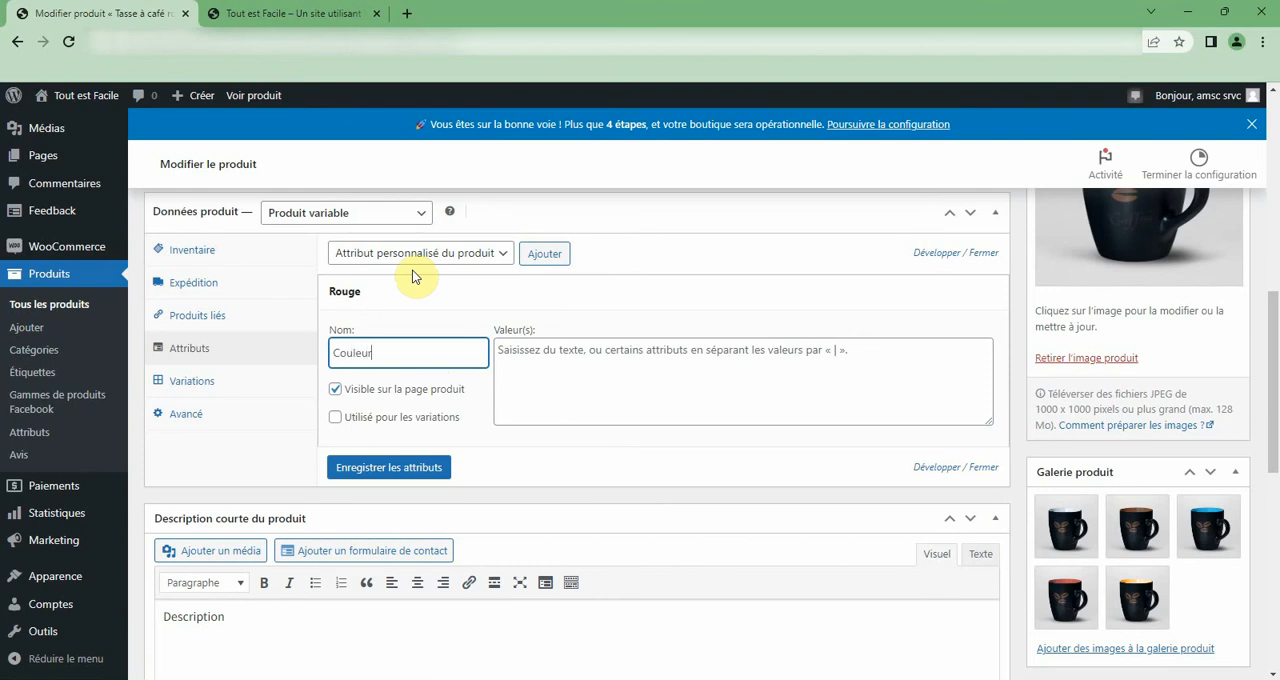
{"action": "left_click", "coordinate": [594, 356]}
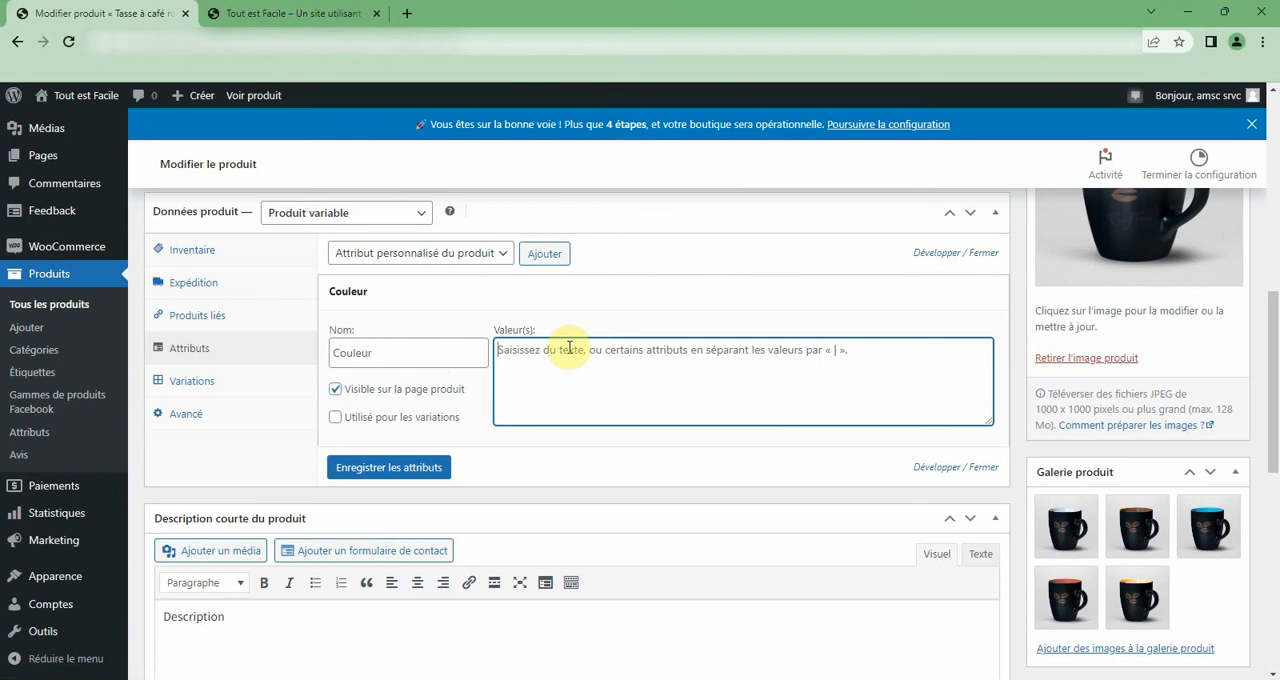
{"action": "type", "text": "Rouge | Vert | Bleu | Noir"}
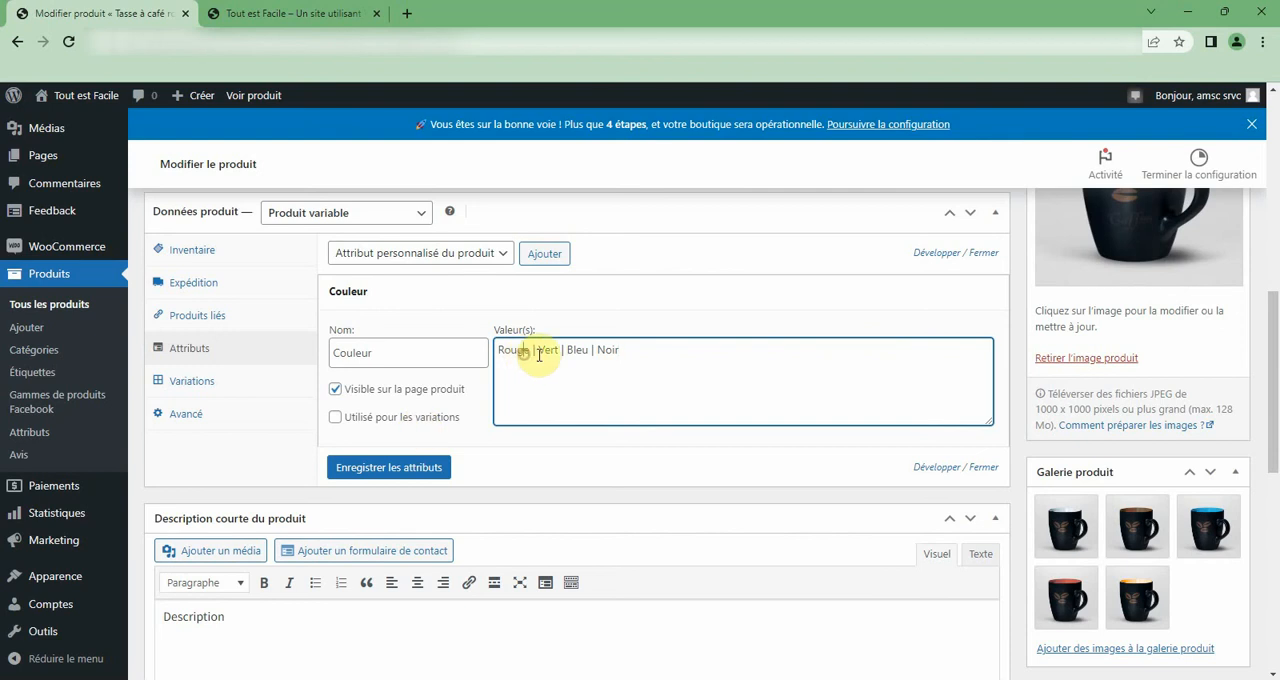
{"action": "left_click", "coordinate": [436, 474]}
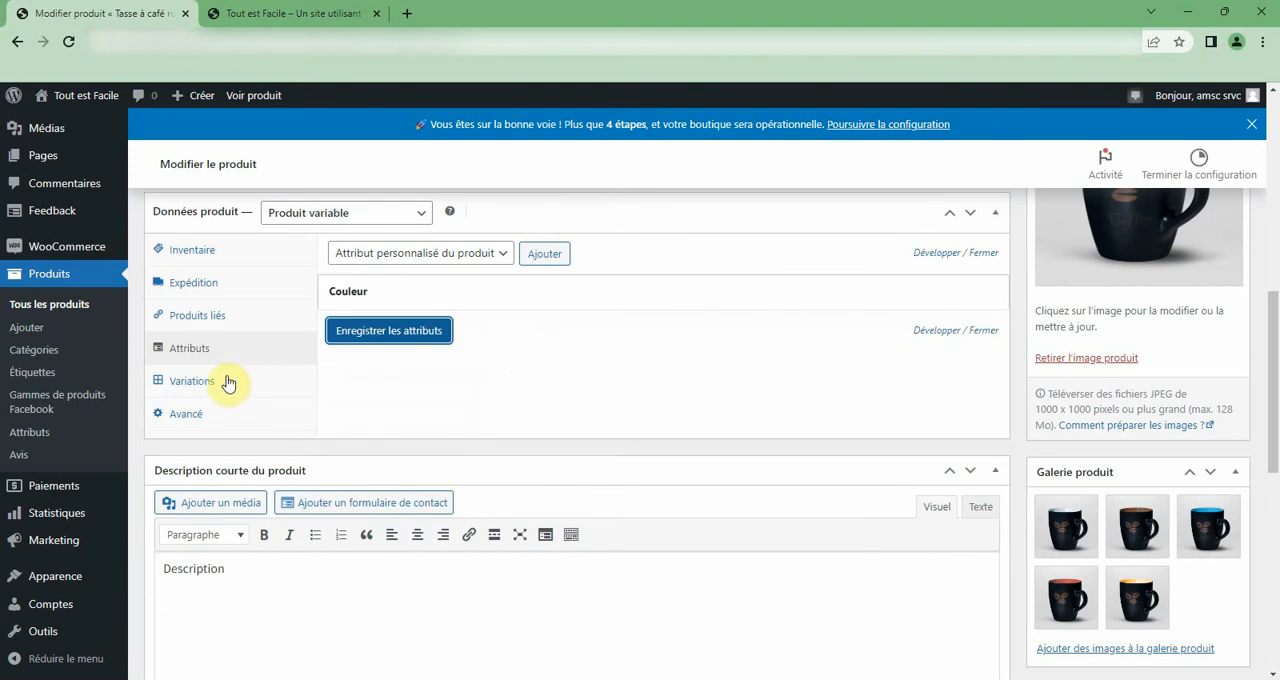
Open the product's public page in a new browser tab.
{"action": "scroll", "coordinate": [226, 362], "scroll_direction": "up", "scroll_amount": 3}
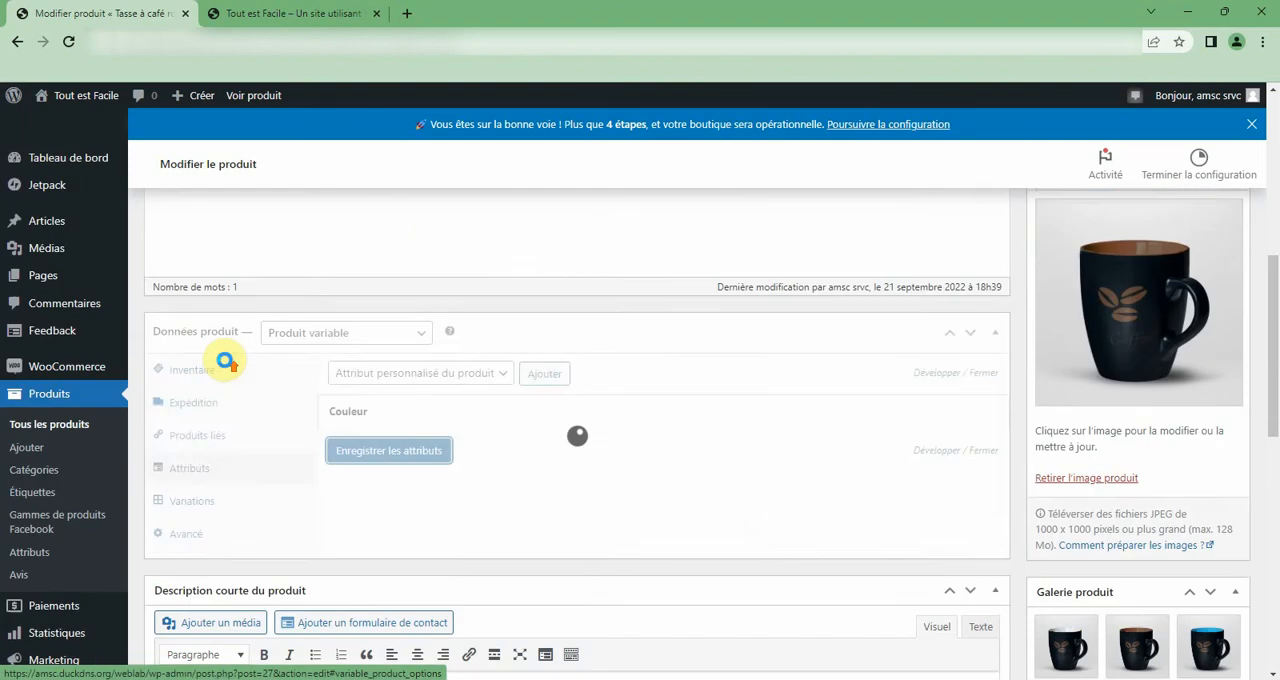
{"action": "right_click", "coordinate": [248, 97]}
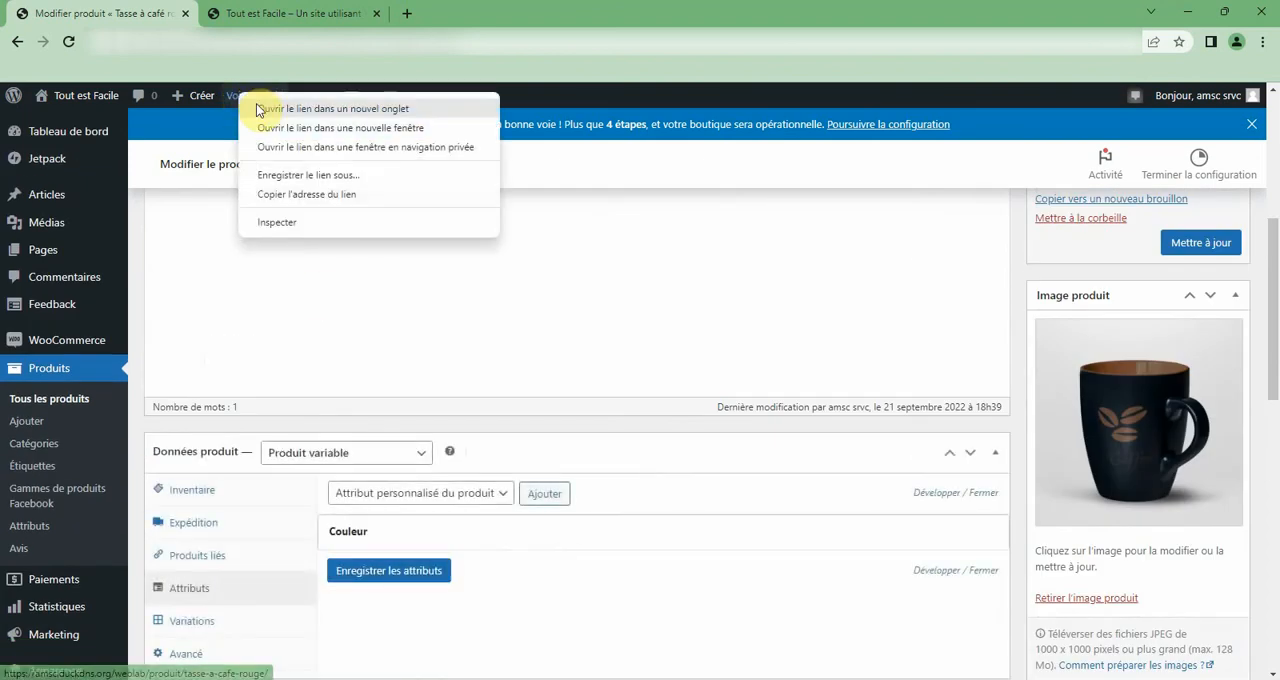
{"action": "left_click", "coordinate": [258, 105]}
Reload the shop page in its existing tab and open the options of Tasse à café rouge.
{"action": "left_click", "coordinate": [288, 12]}
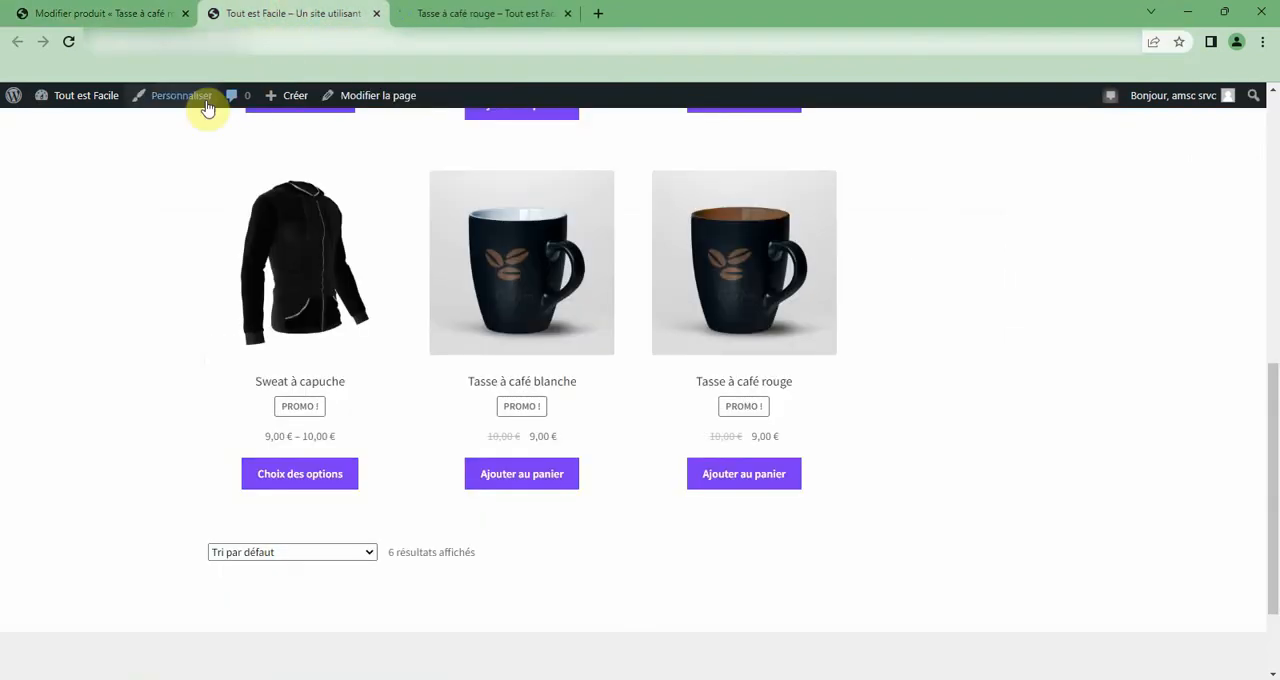
{"action": "left_click", "coordinate": [262, 43]}
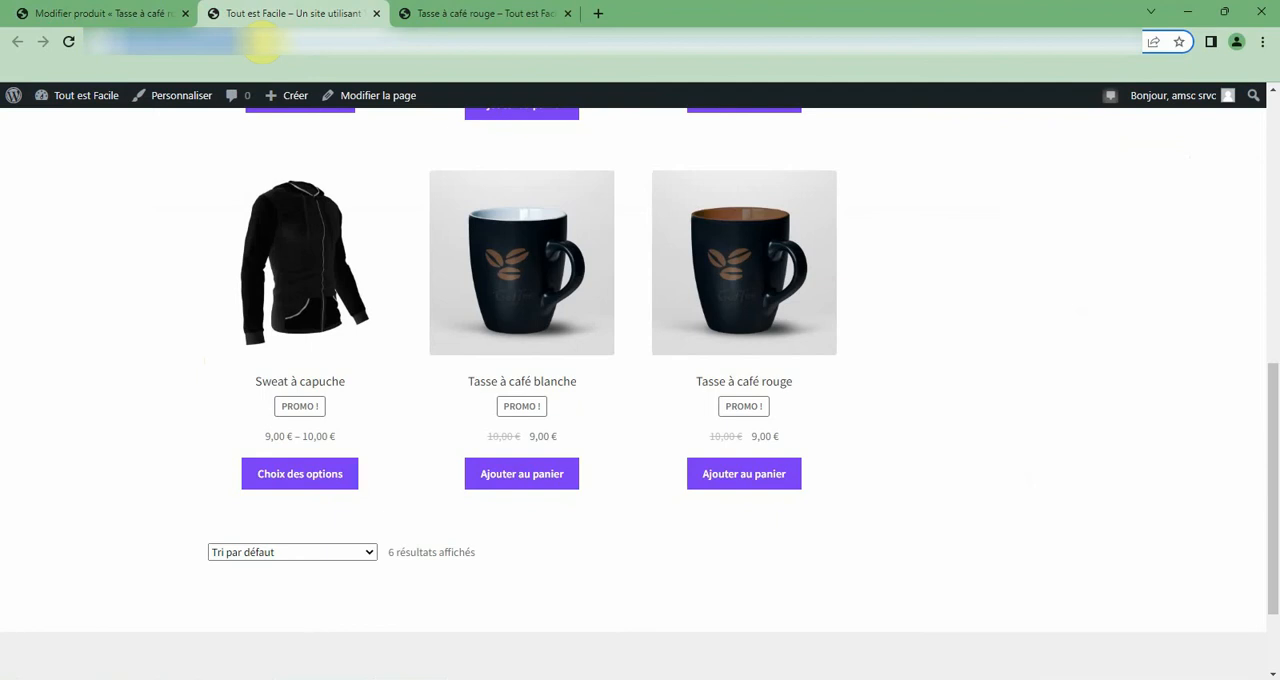
{"action": "key", "text": "Return"}
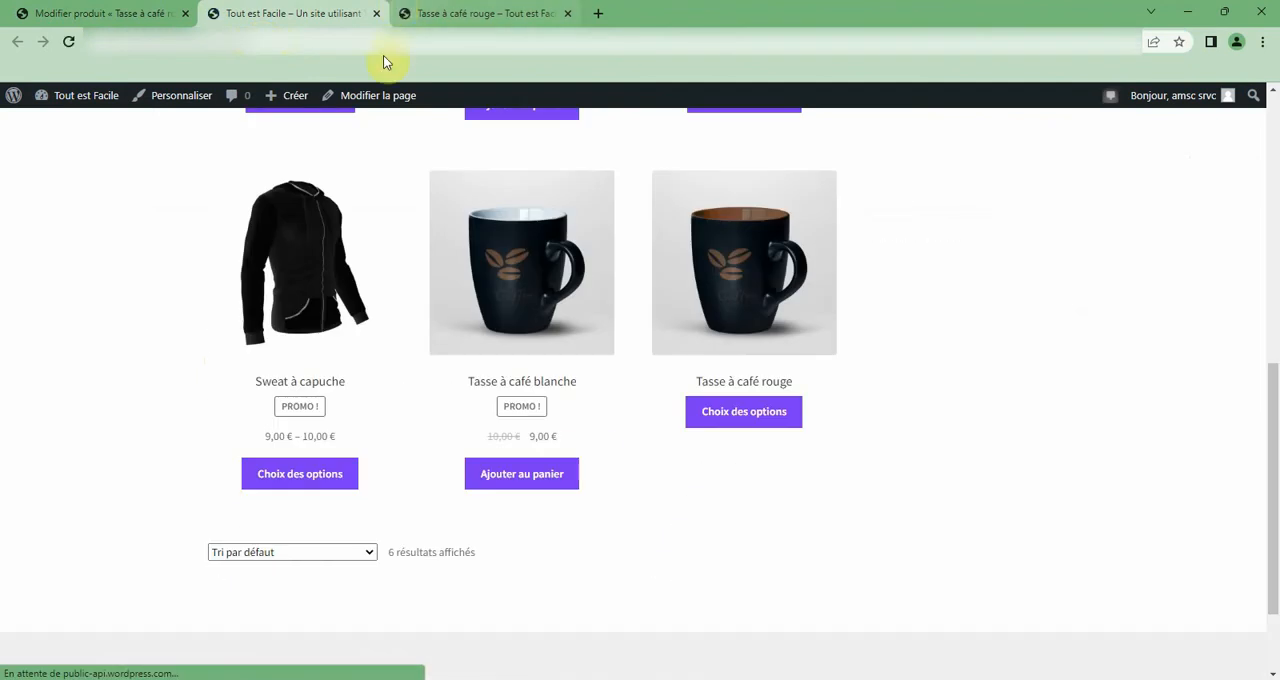
{"action": "scroll", "coordinate": [529, 251], "scroll_direction": "up", "scroll_amount": 3}
{"action": "scroll", "coordinate": [672, 369], "scroll_direction": "up", "scroll_amount": 2}
{"action": "scroll", "coordinate": [686, 374], "scroll_direction": "down", "scroll_amount": 5}
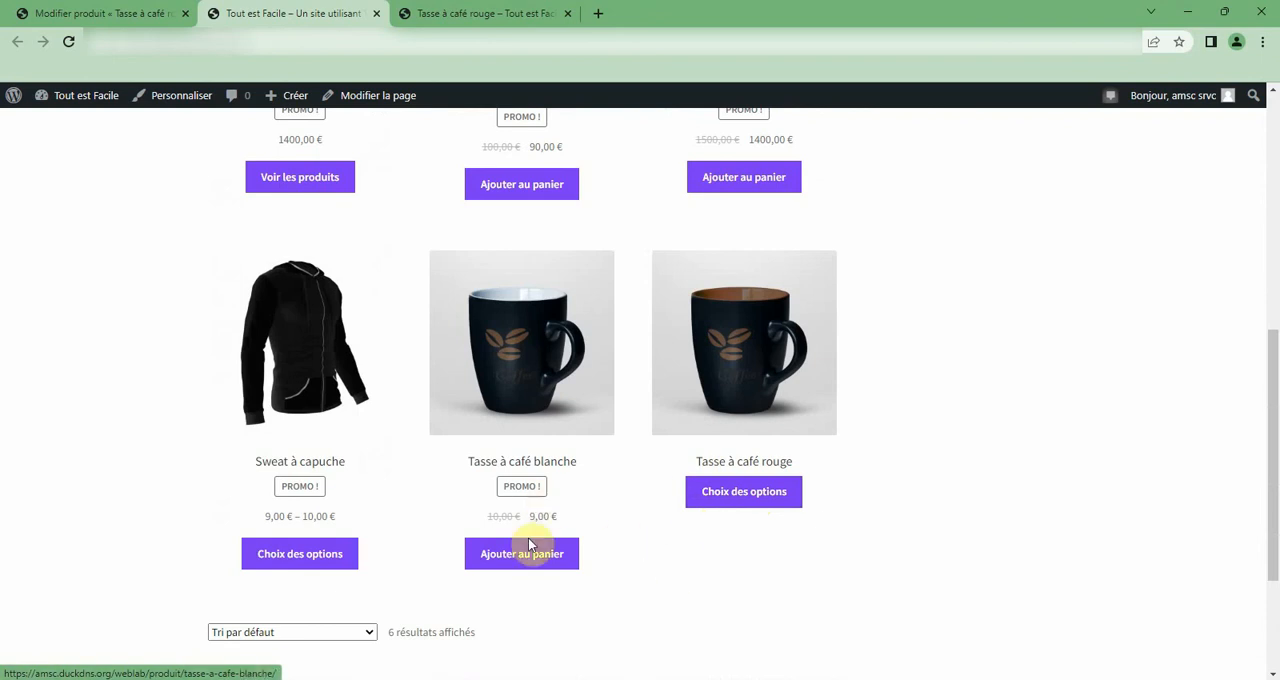
{"action": "left_click", "coordinate": [743, 492]}
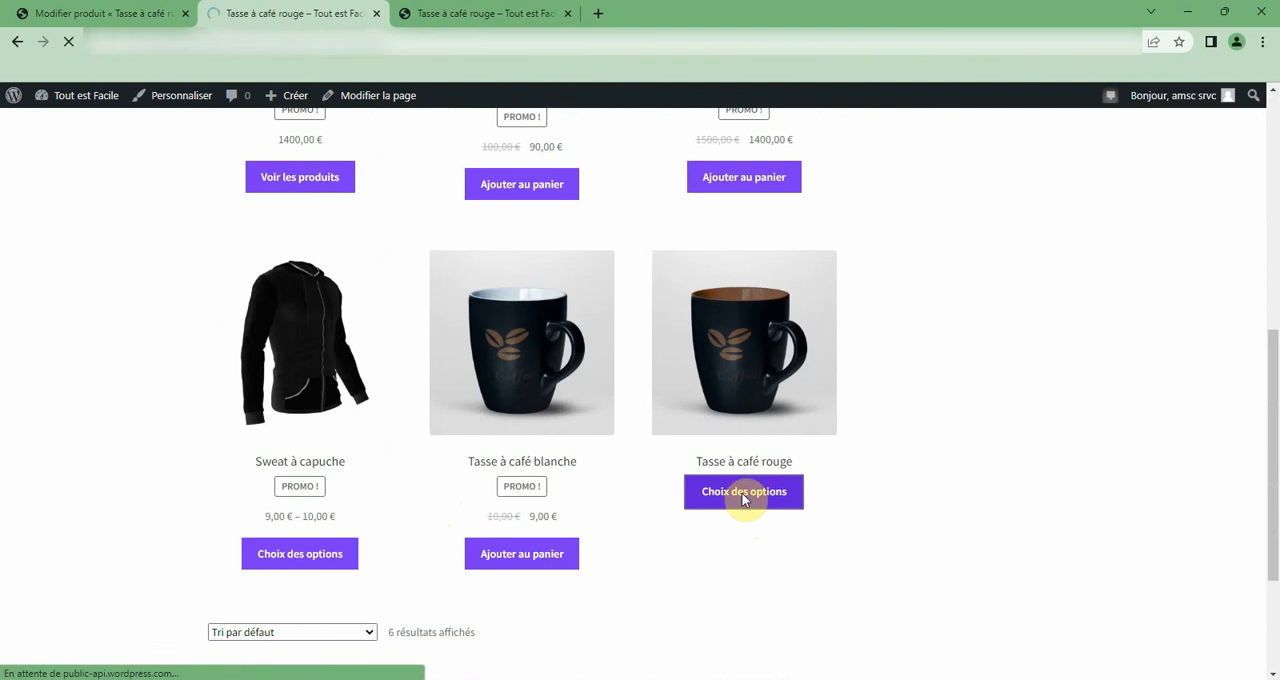
Check the Tasse à café rouge page, browse its second and third gallery images, and view the third one enlarged.
{"action": "scroll", "coordinate": [746, 495], "scroll_direction": "down", "scroll_amount": 3}
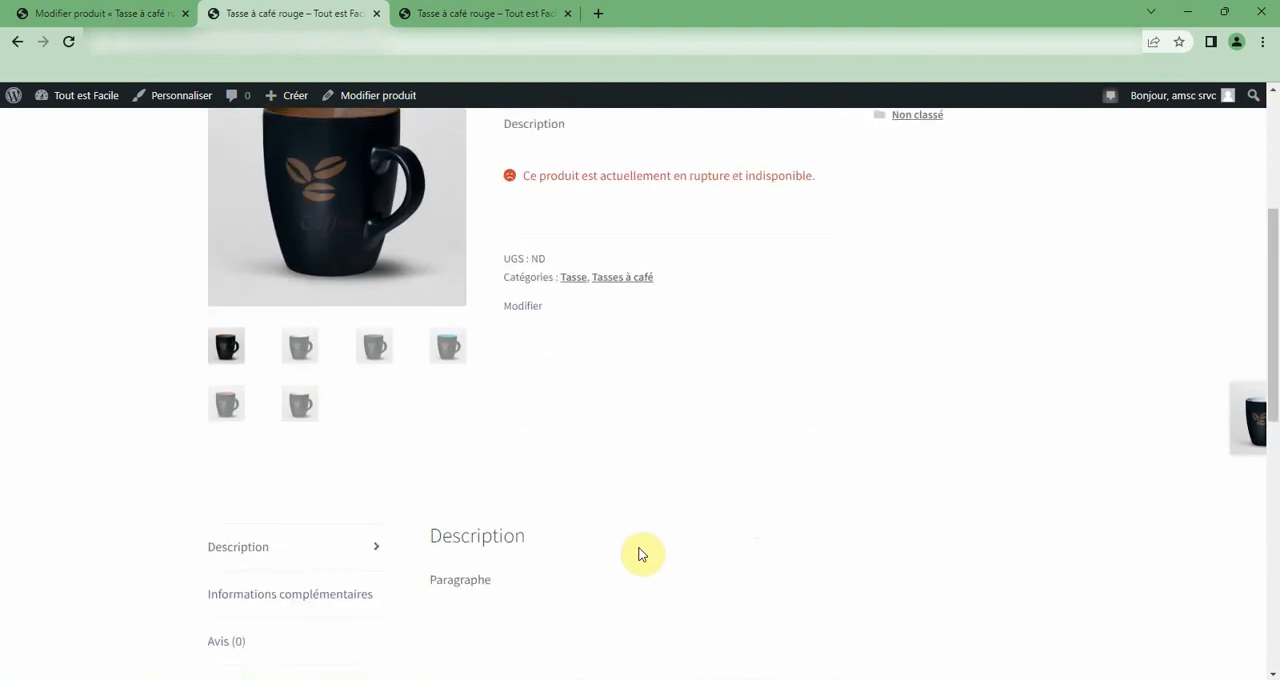
{"action": "scroll", "coordinate": [640, 551], "scroll_direction": "up", "scroll_amount": 3}
{"action": "scroll", "coordinate": [543, 569], "scroll_direction": "down", "scroll_amount": 2}
{"action": "left_click", "coordinate": [303, 506]}
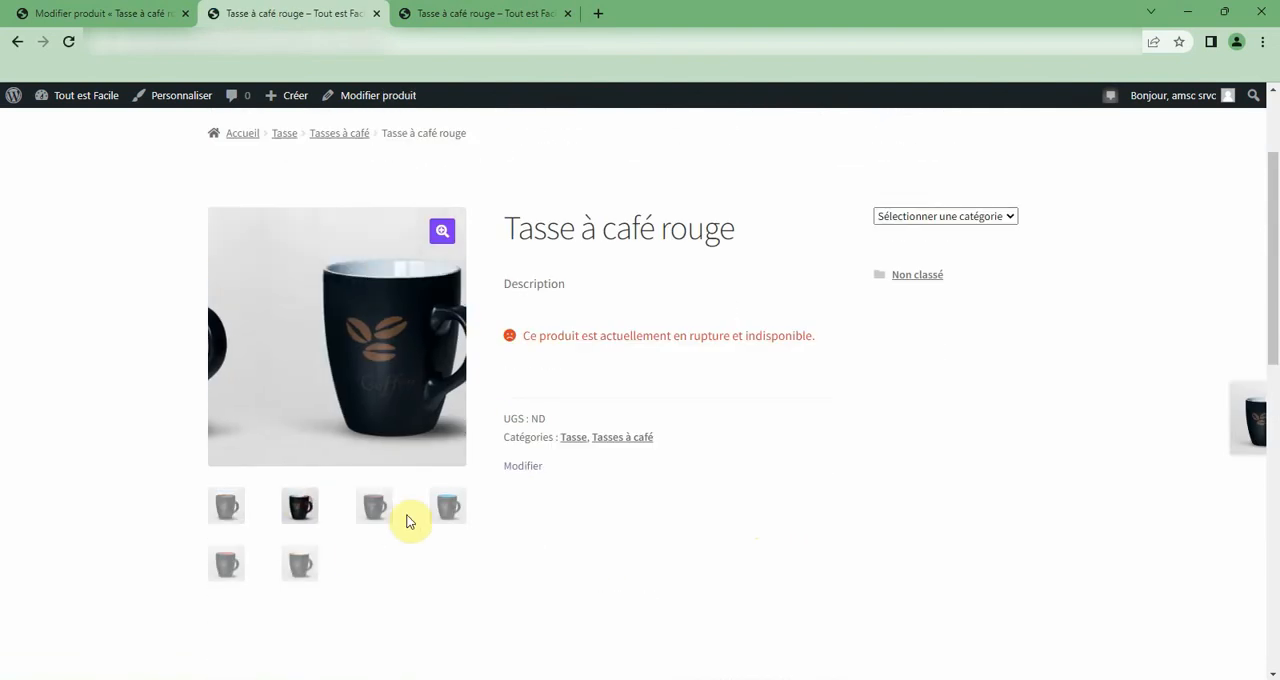
{"action": "left_click", "coordinate": [384, 509]}
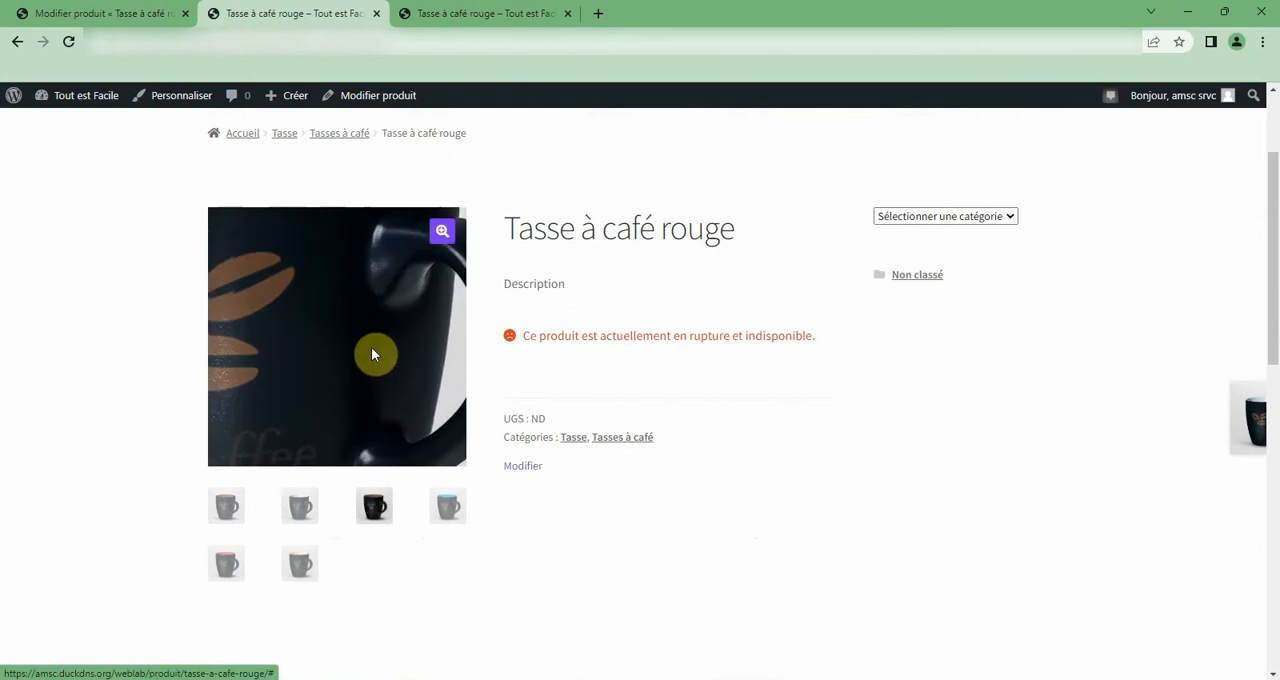
{"action": "left_click", "coordinate": [441, 236]}
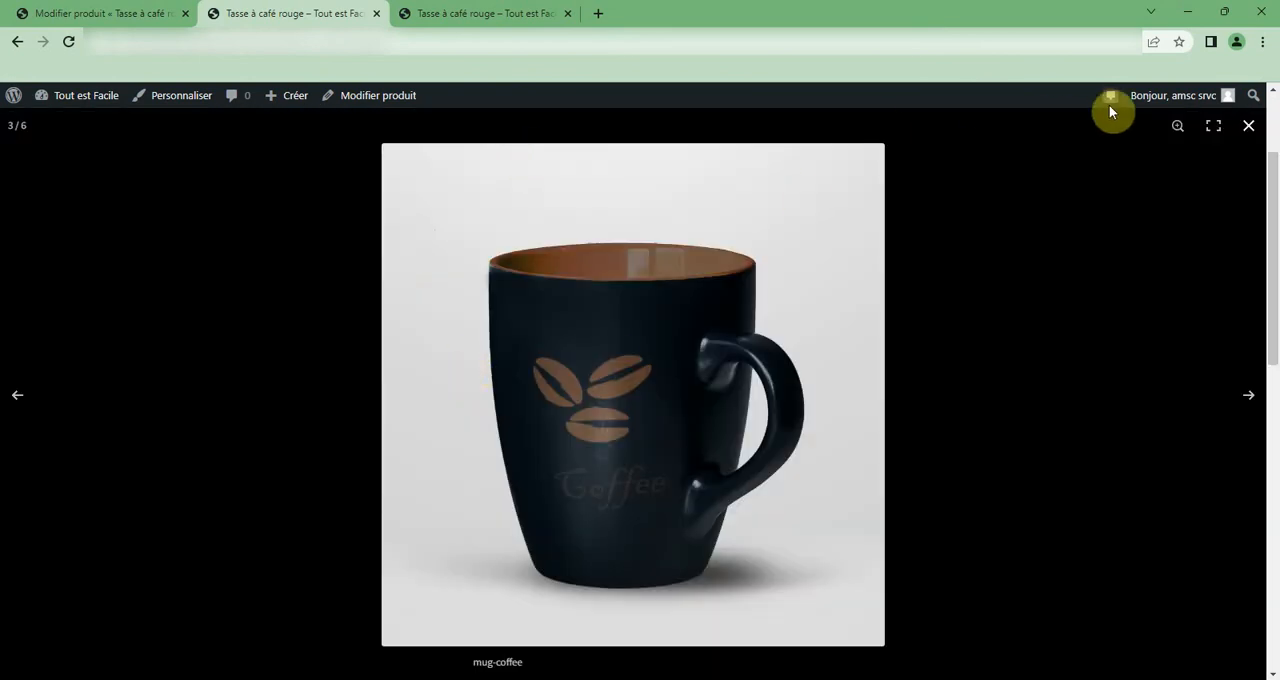
View the next gallery image enlarged, close the enlarged view, and look over the Tasse à café rouge page.
{"action": "left_click", "coordinate": [1248, 395]}
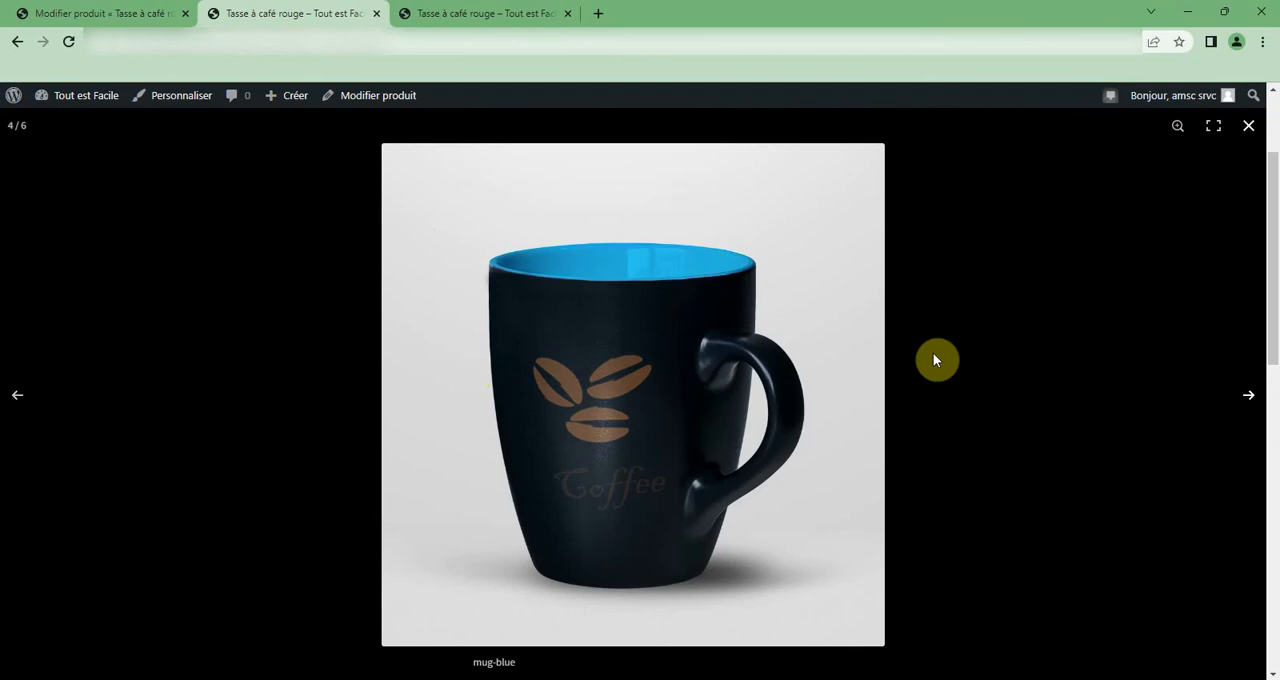
{"action": "left_click", "coordinate": [1251, 127]}
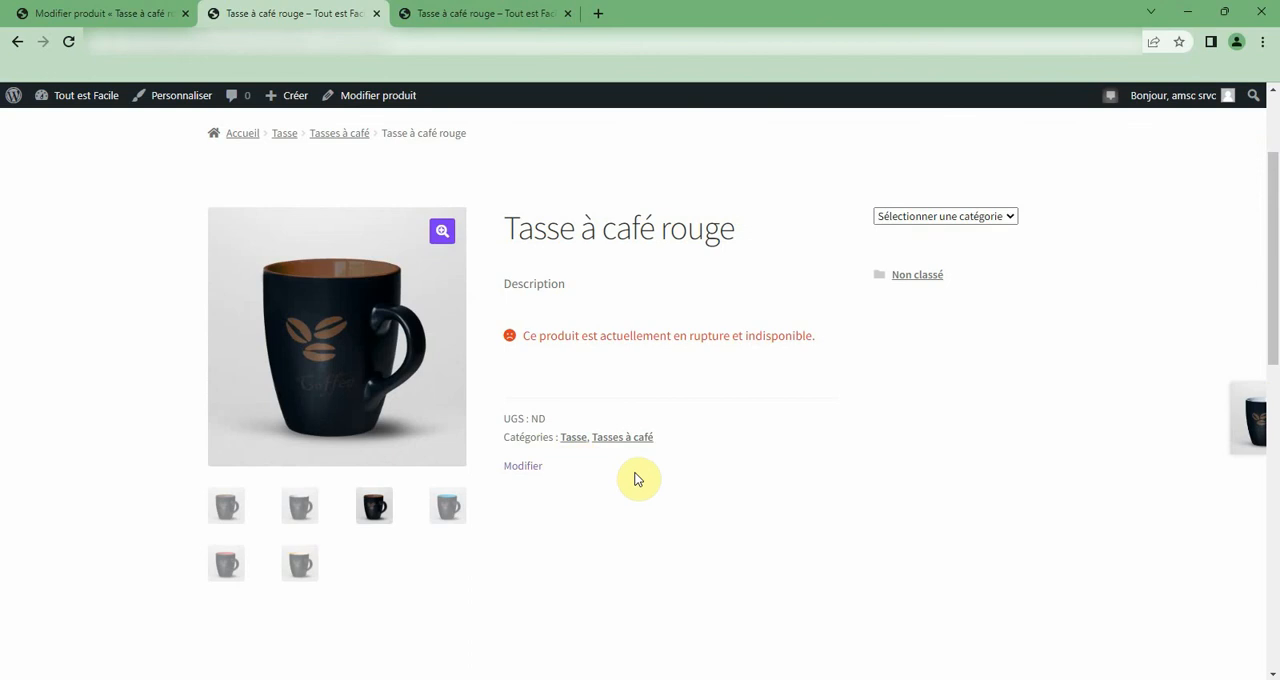
{"action": "scroll", "coordinate": [631, 477], "scroll_direction": "down", "scroll_amount": 2}
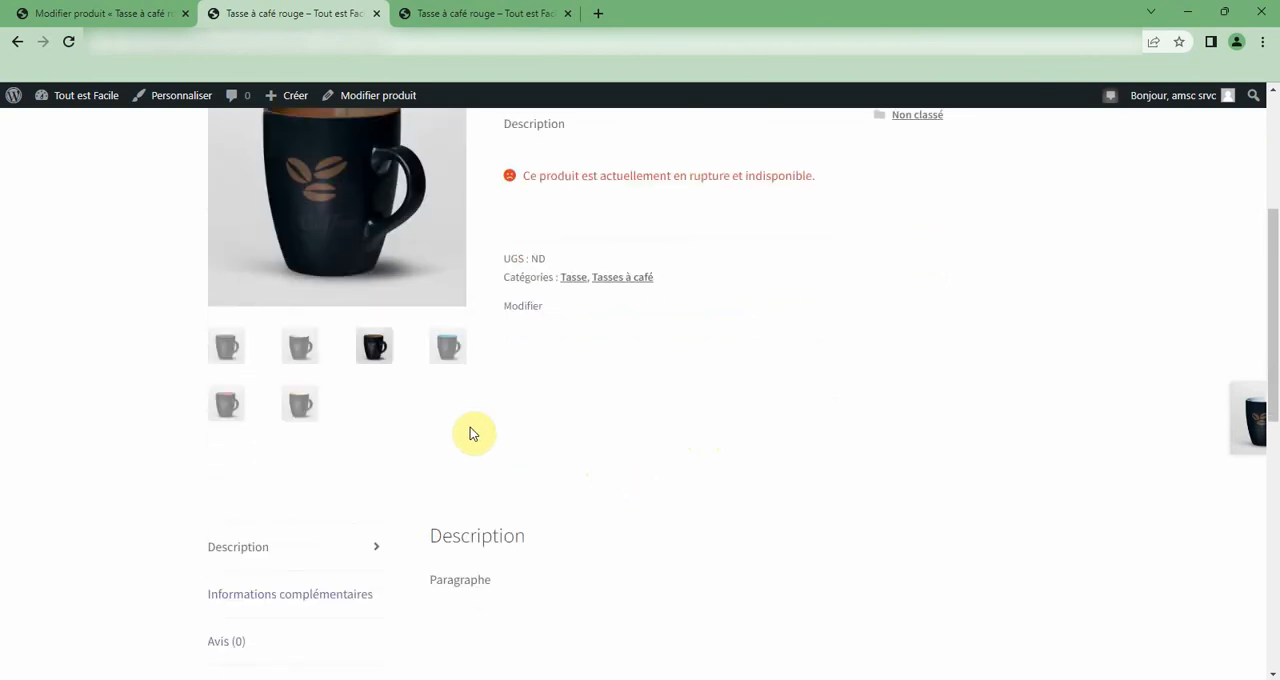
{"action": "scroll", "coordinate": [473, 434], "scroll_direction": "down", "scroll_amount": 7}
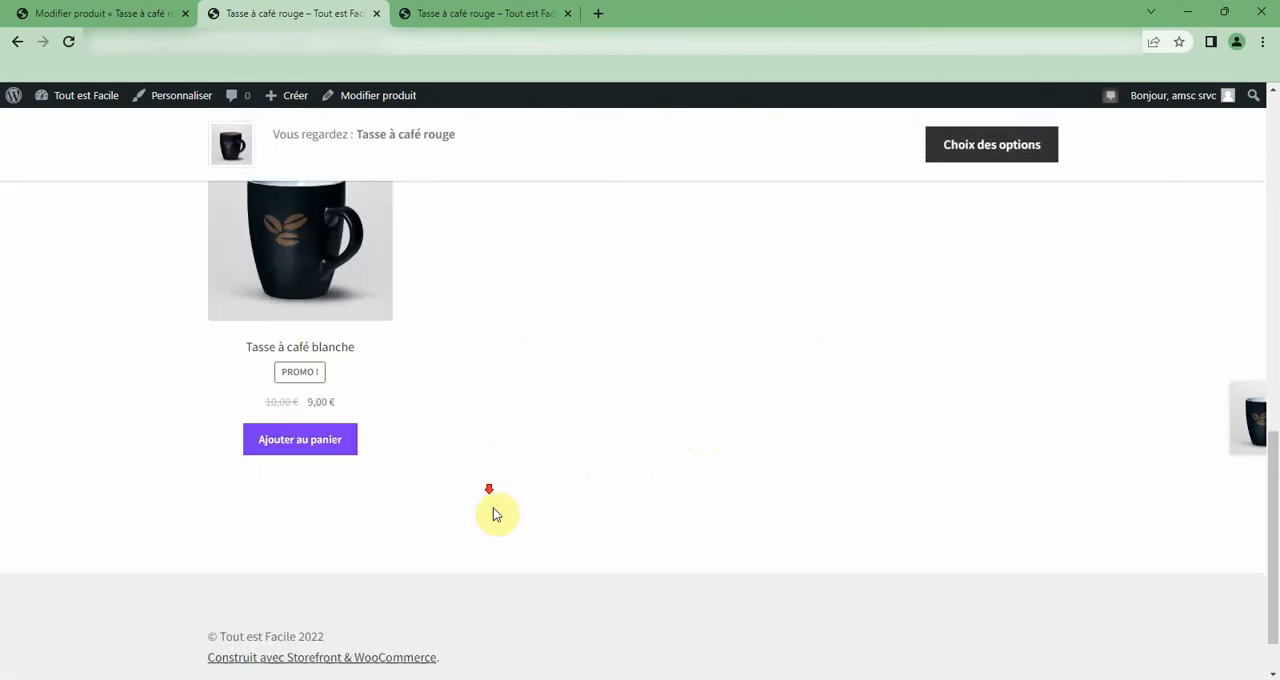
{"action": "scroll", "coordinate": [497, 514], "scroll_direction": "up", "scroll_amount": 10}
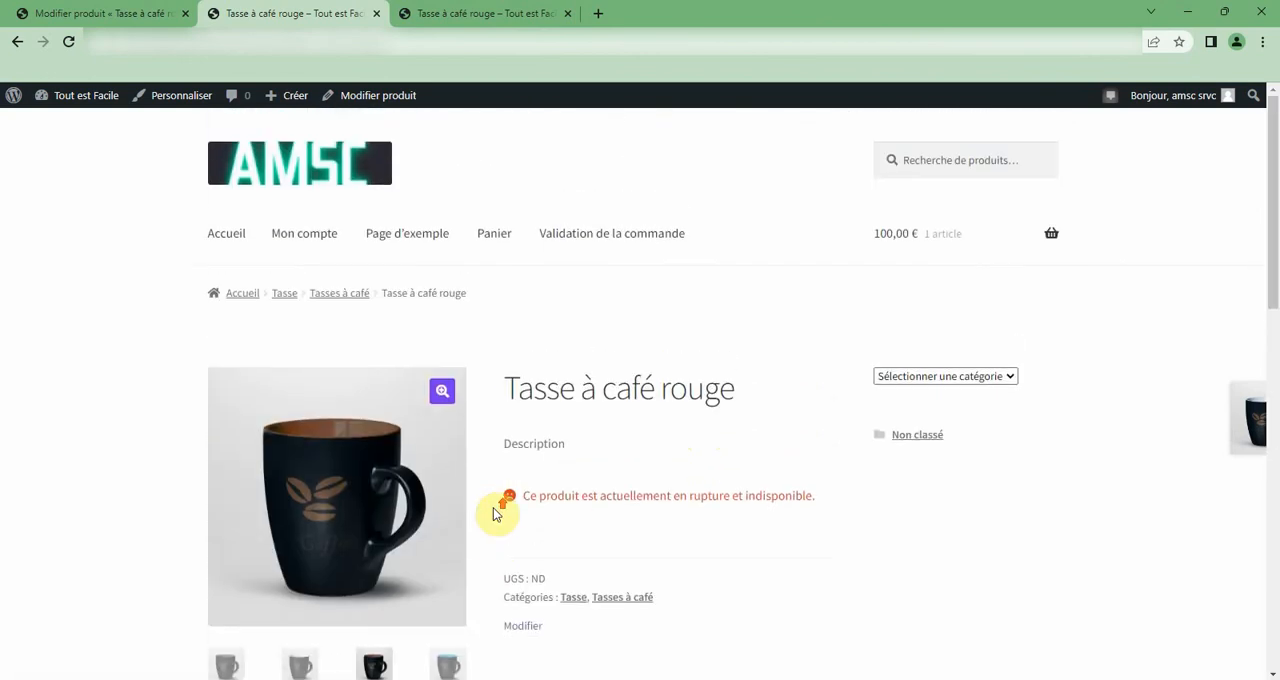
{"action": "scroll", "coordinate": [497, 514], "scroll_direction": "down", "scroll_amount": 3}
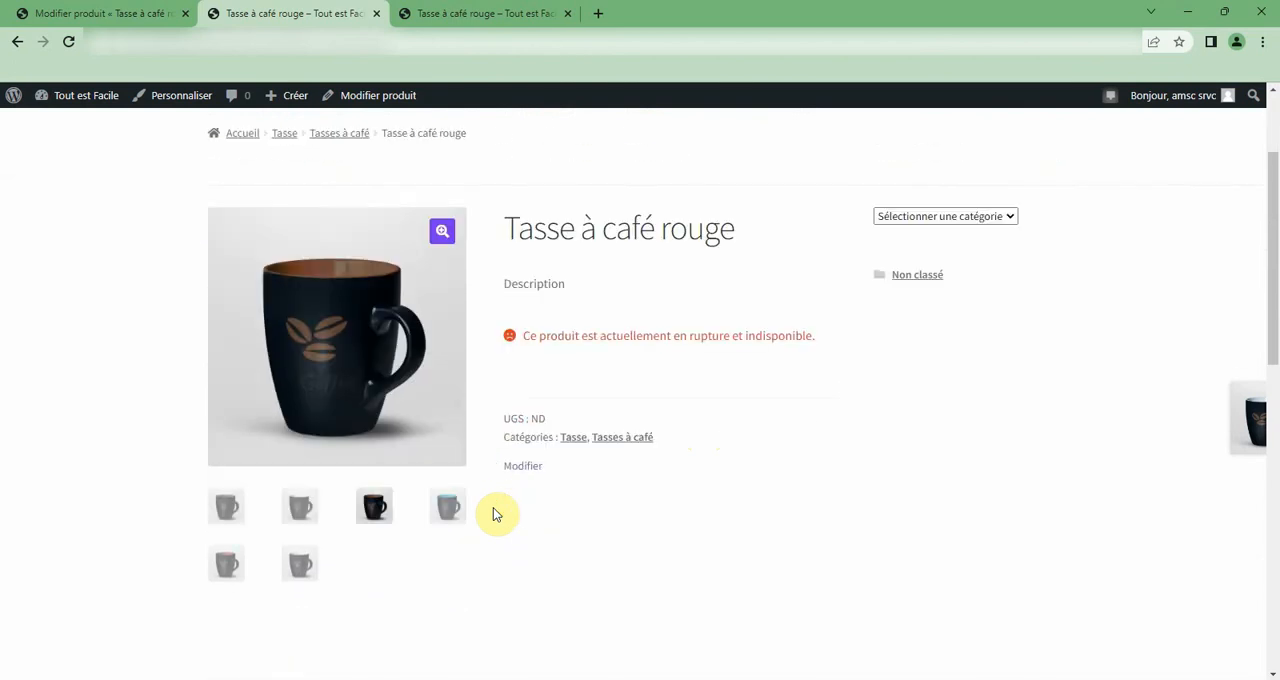
{"action": "scroll", "coordinate": [497, 514], "scroll_direction": "down", "scroll_amount": 2}
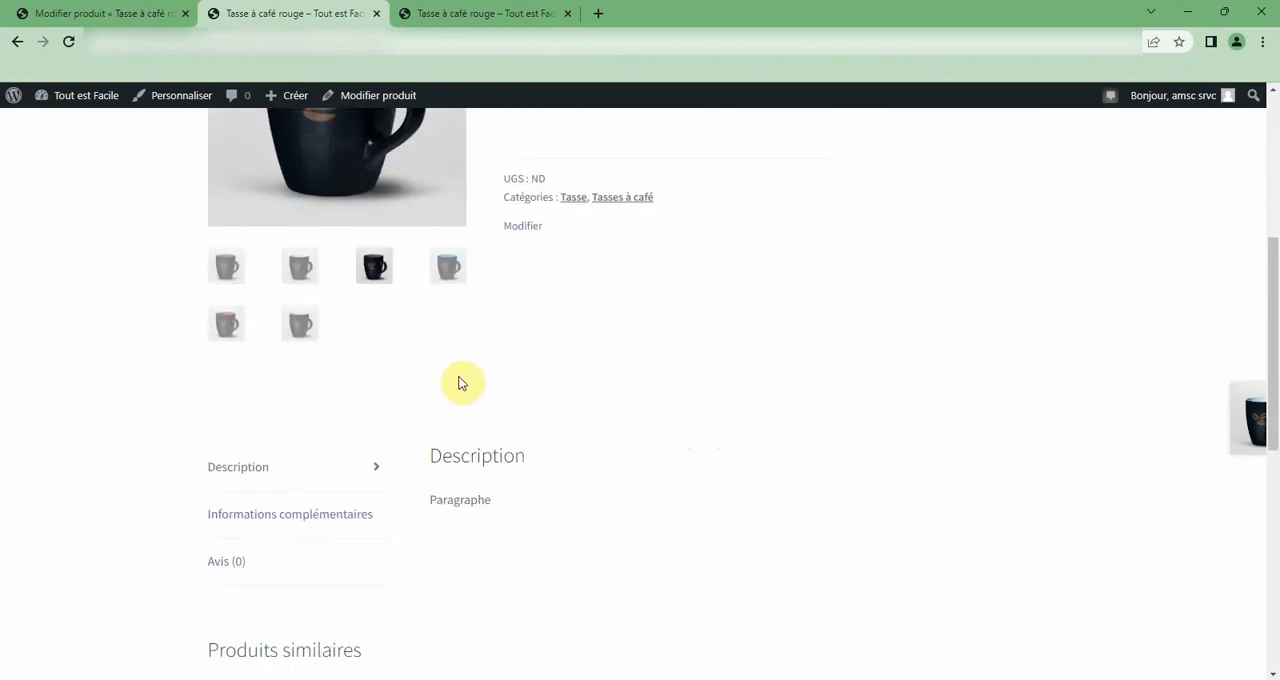
Check the description, similar products and availability of Tasse à café rouge on its public page.
{"action": "left_click", "coordinate": [347, 466]}
{"action": "scroll", "coordinate": [349, 466], "scroll_direction": "down", "scroll_amount": 4}
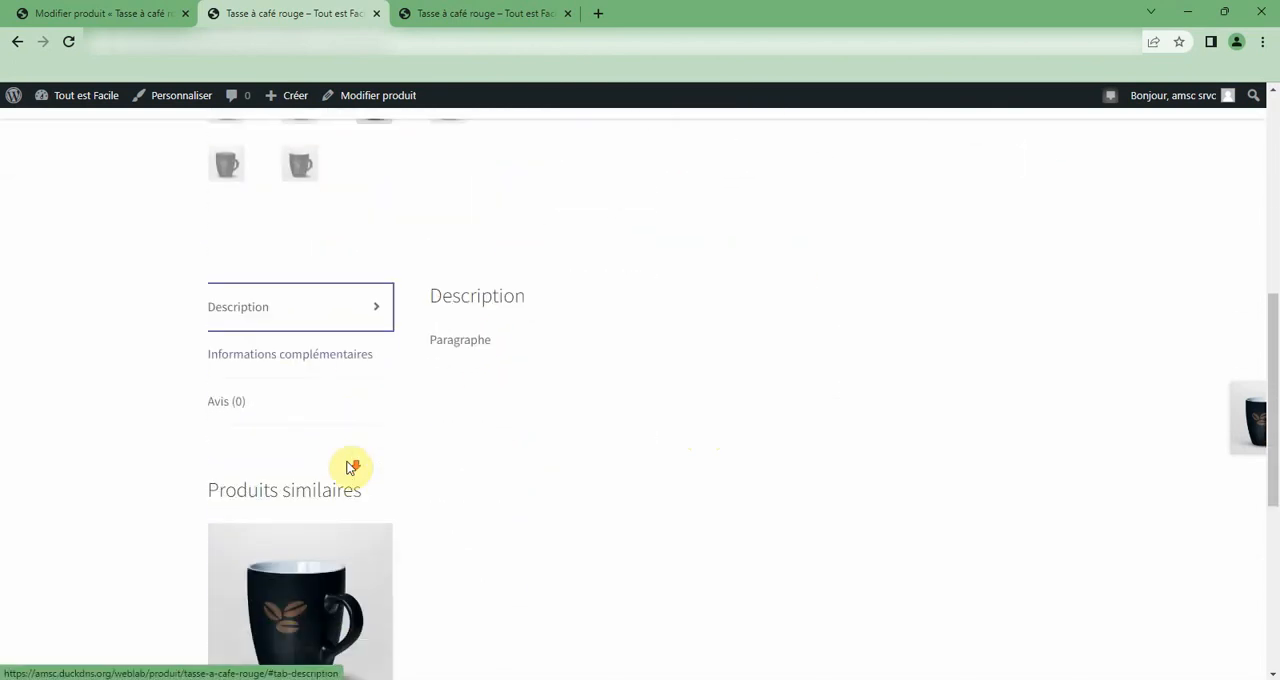
{"action": "scroll", "coordinate": [347, 466], "scroll_direction": "down", "scroll_amount": 3}
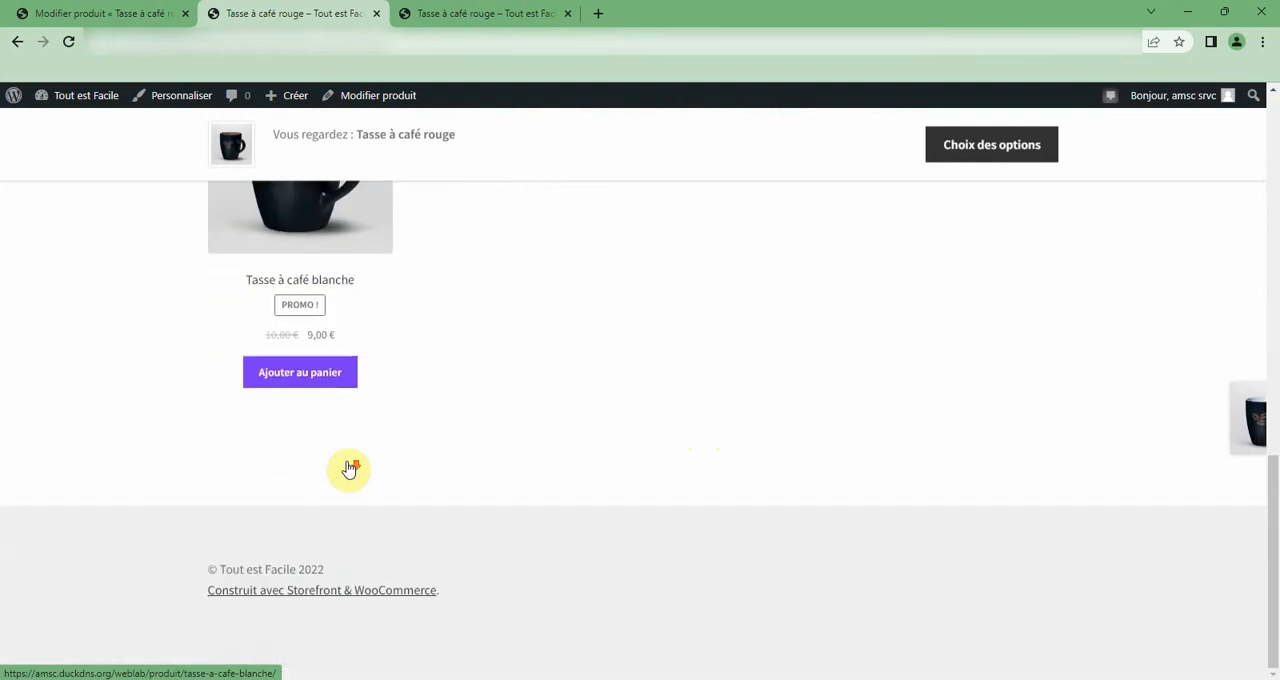
{"action": "scroll", "coordinate": [347, 466], "scroll_direction": "up", "scroll_amount": 6}
{"action": "scroll", "coordinate": [347, 466], "scroll_direction": "up", "scroll_amount": 5}
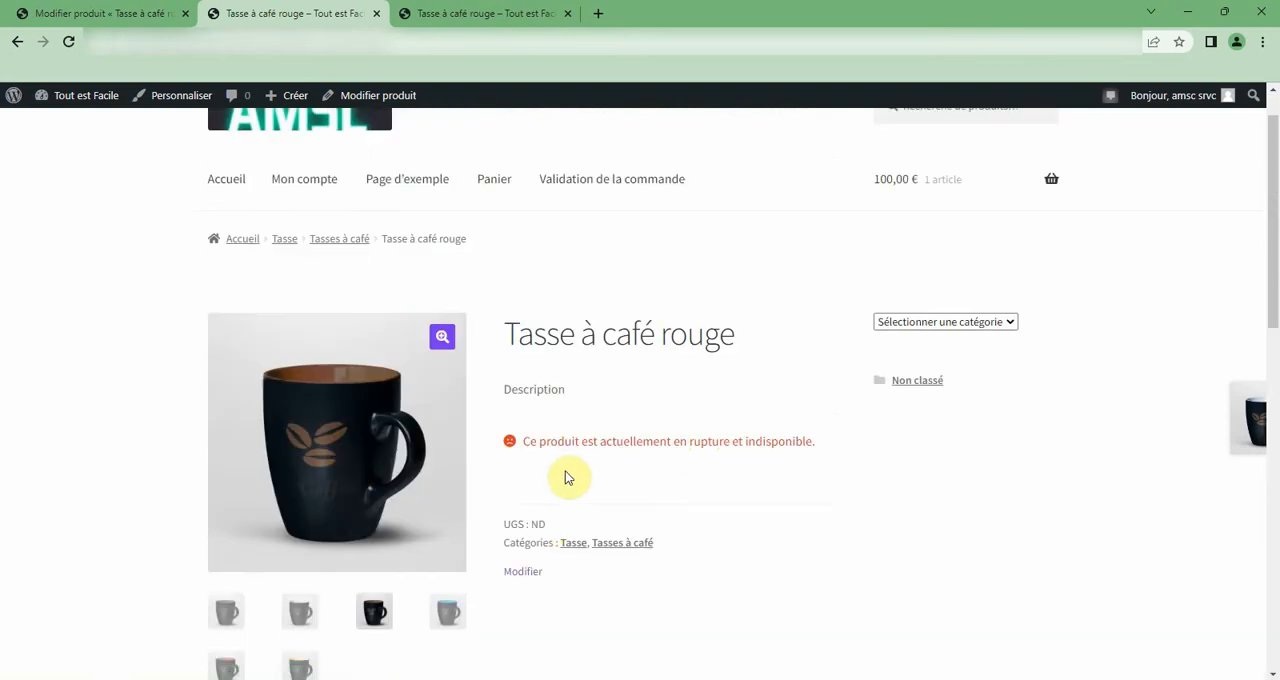
{"action": "scroll", "coordinate": [540, 566], "scroll_direction": "down", "scroll_amount": 1}
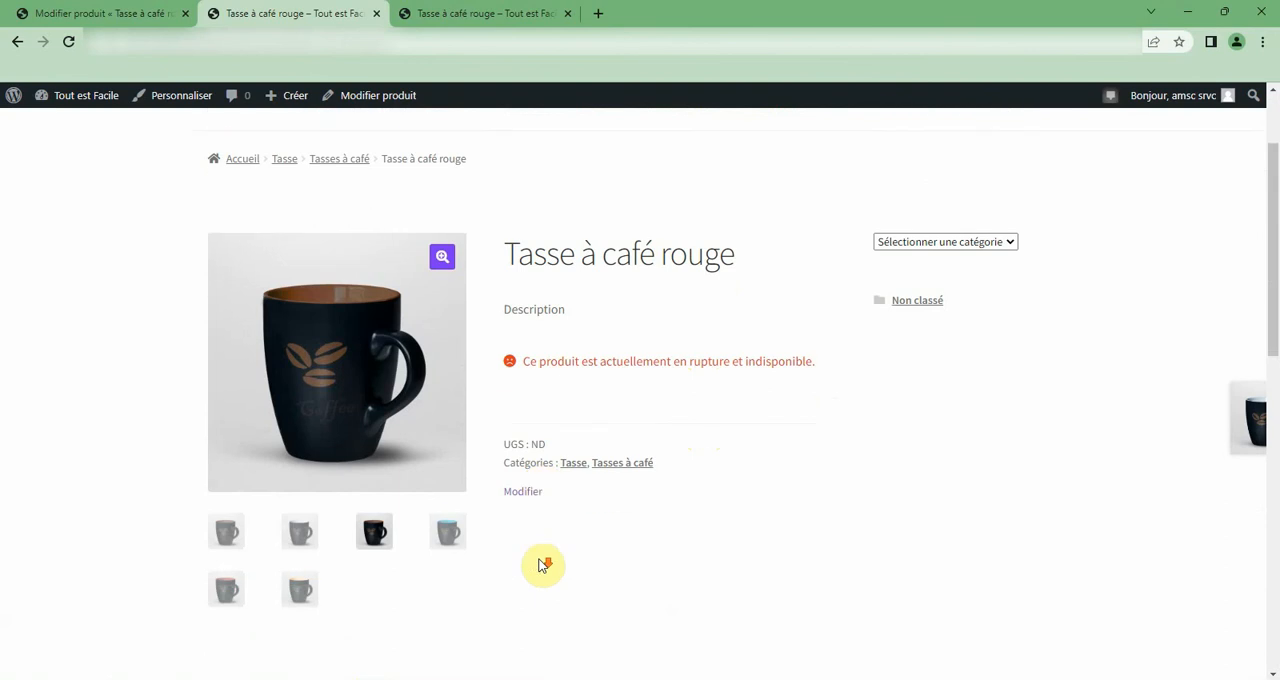
Return to the product editor, turn off stock level management in the inventory settings, and update the product.
{"action": "left_click", "coordinate": [150, 14]}
{"action": "scroll", "coordinate": [540, 484], "scroll_direction": "down", "scroll_amount": 2}
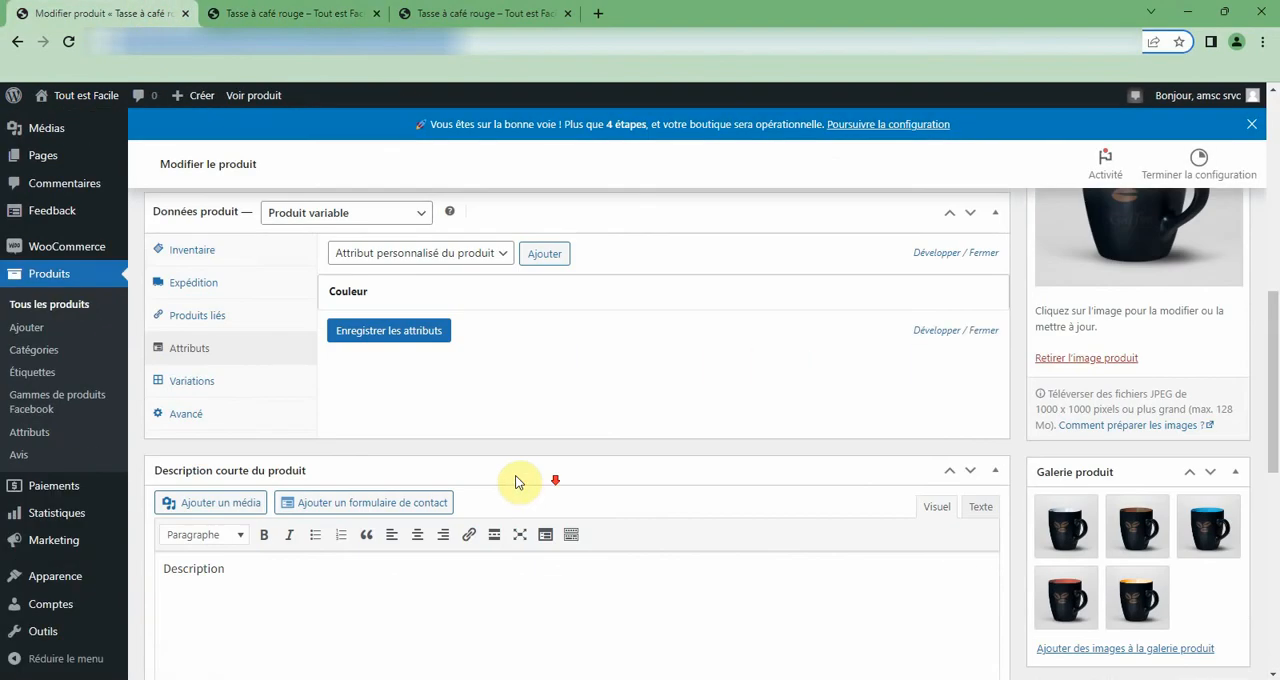
{"action": "left_click", "coordinate": [191, 250]}
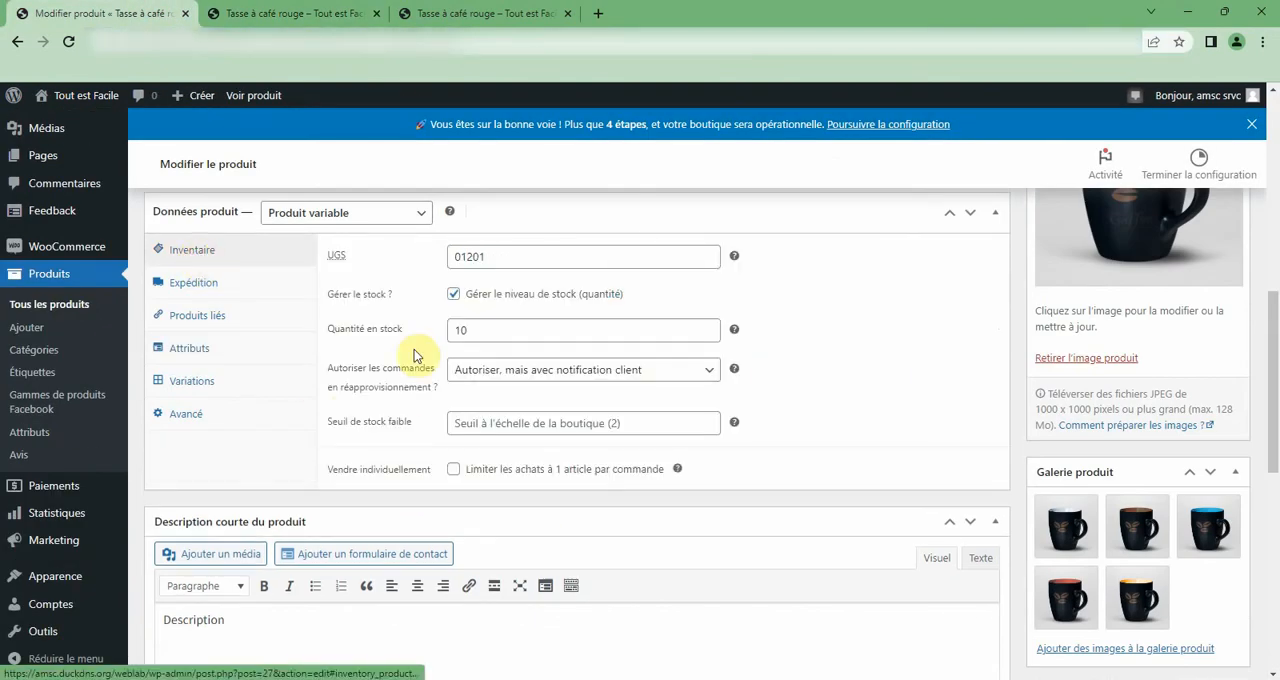
{"action": "left_click", "coordinate": [456, 294]}
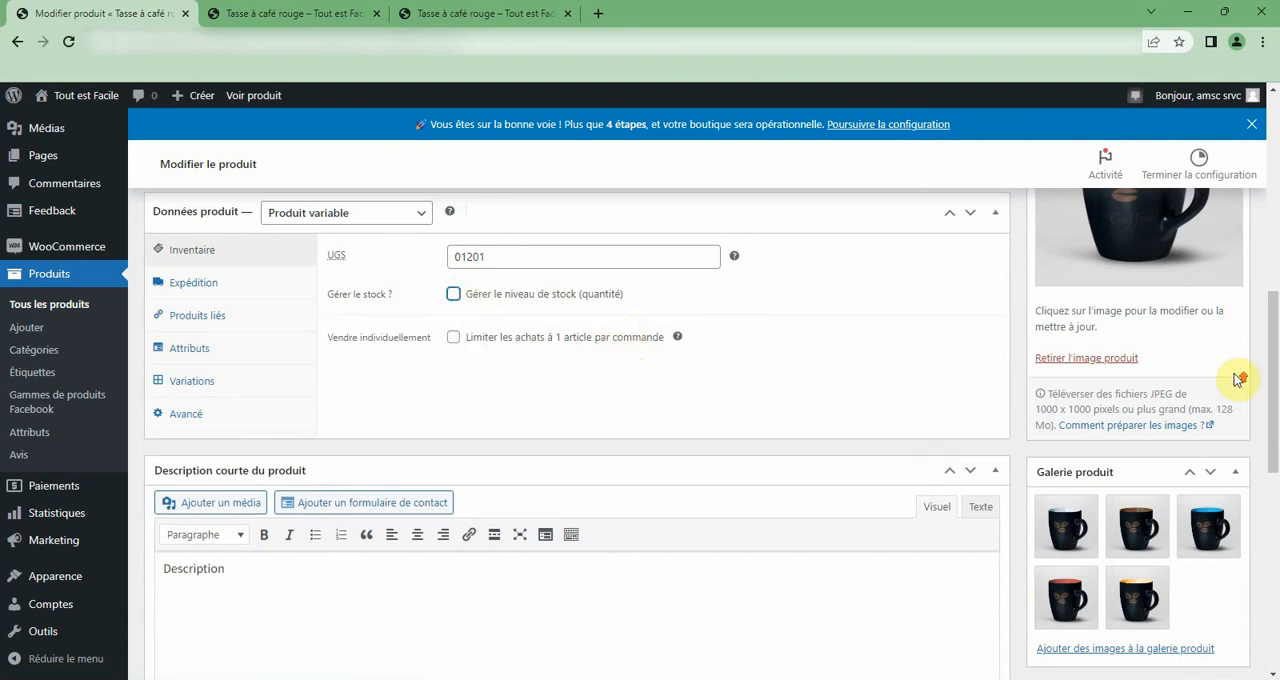
{"action": "scroll", "coordinate": [1238, 330], "scroll_direction": "up", "scroll_amount": 4}
{"action": "left_click", "coordinate": [1193, 404]}
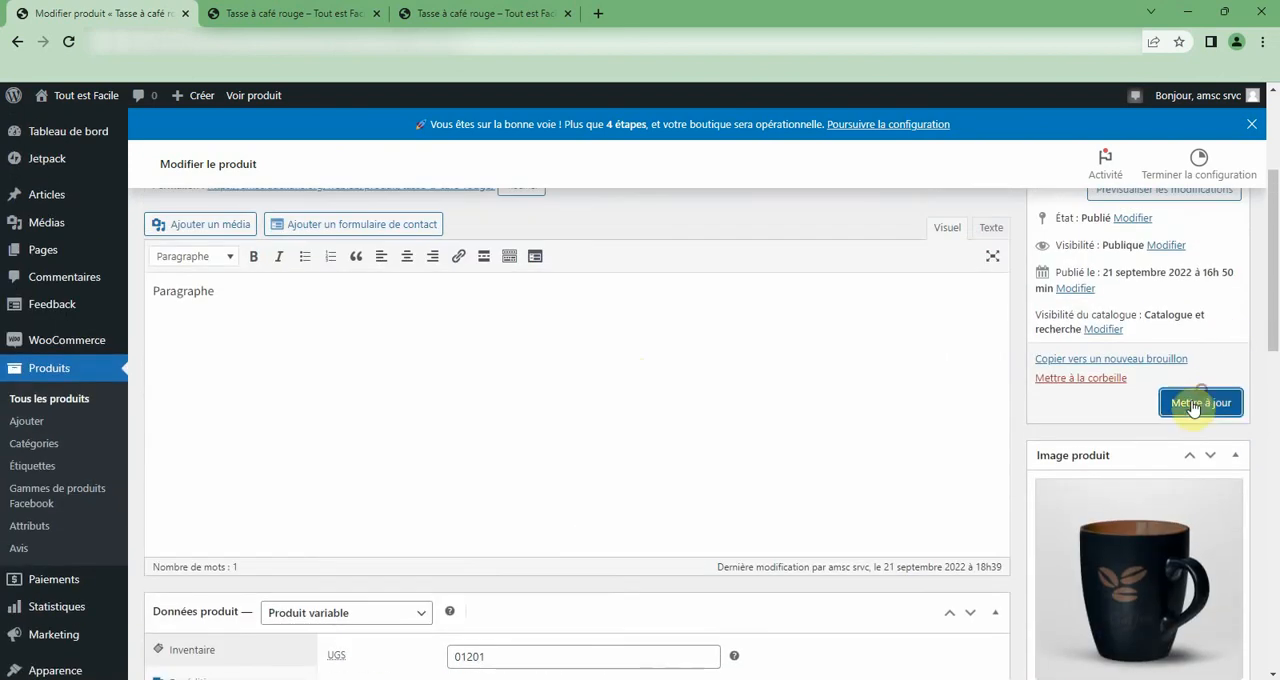
Reload the public product page once the update has finished, and reopen Tasse à café rouge from the shop to check its availability.
{"action": "left_click", "coordinate": [347, 9]}
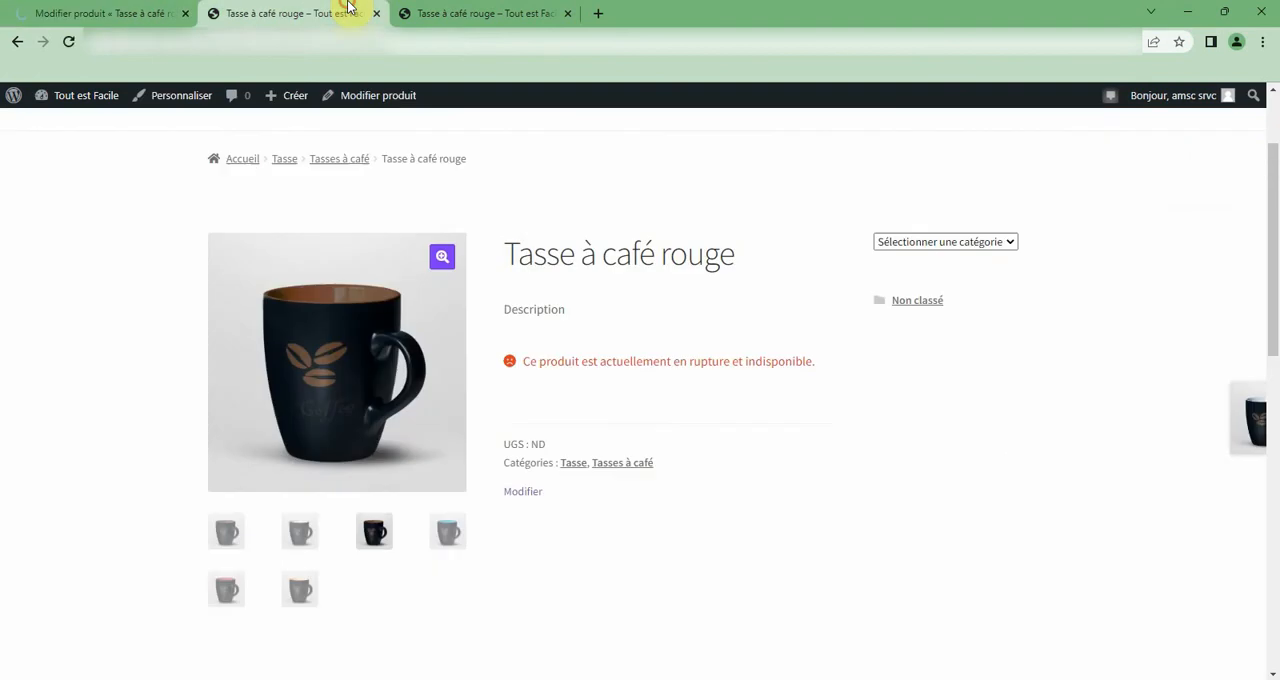
{"action": "left_click", "coordinate": [65, 44]}
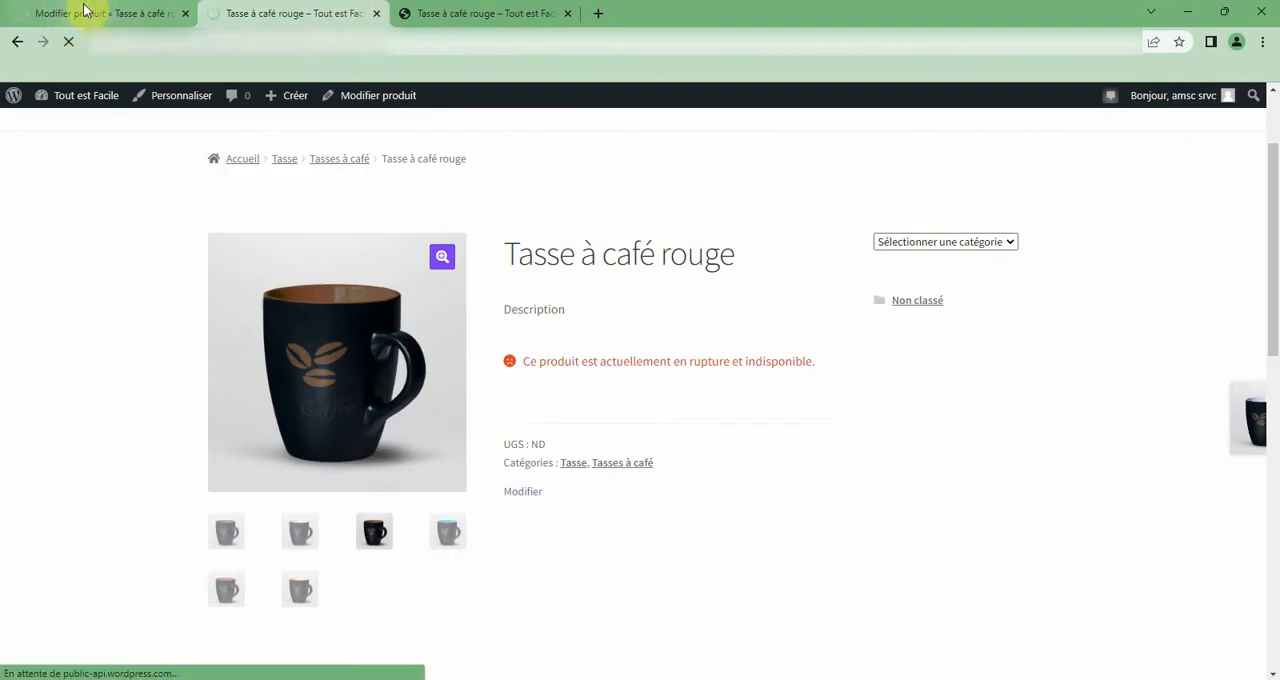
{"action": "left_click", "coordinate": [86, 12]}
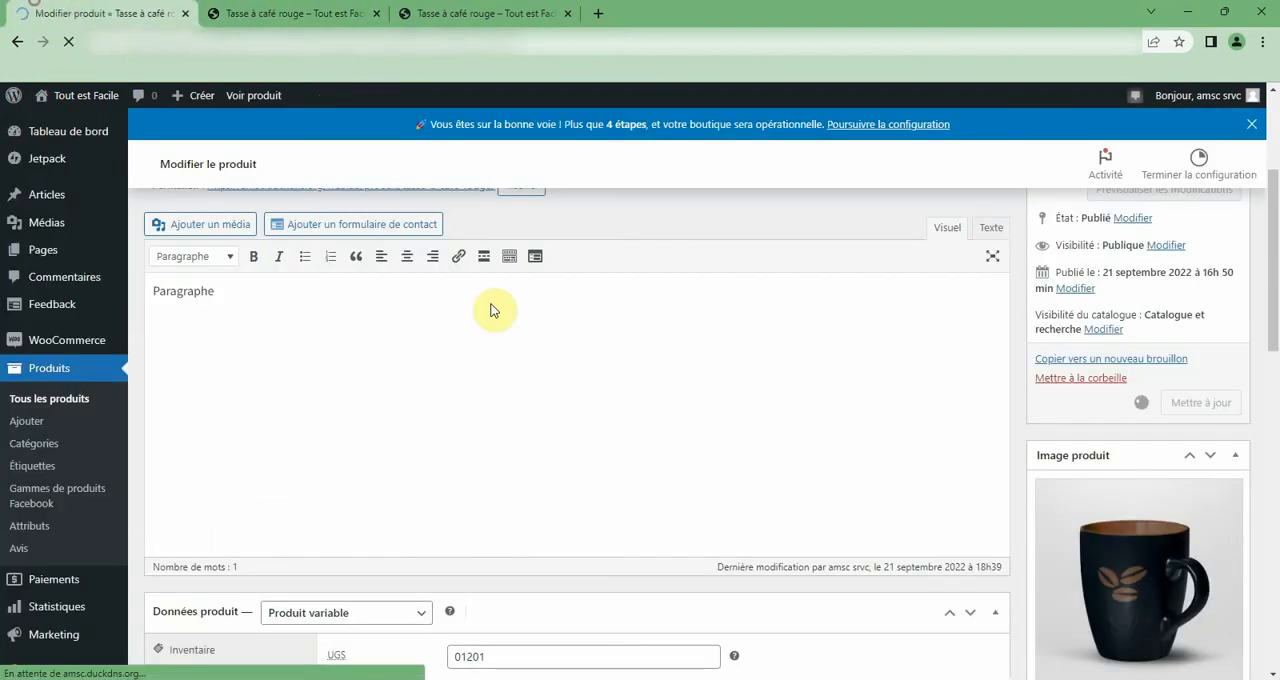
{"action": "left_click", "coordinate": [262, 14]}
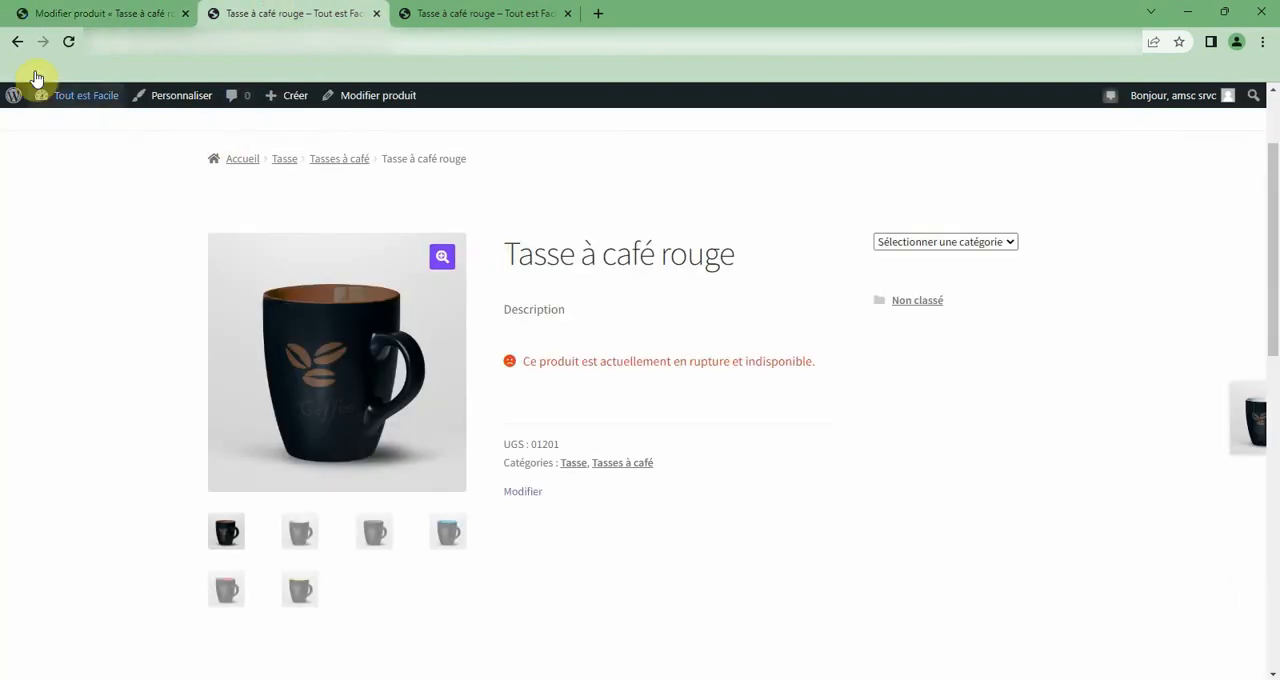
{"action": "left_click", "coordinate": [68, 45]}
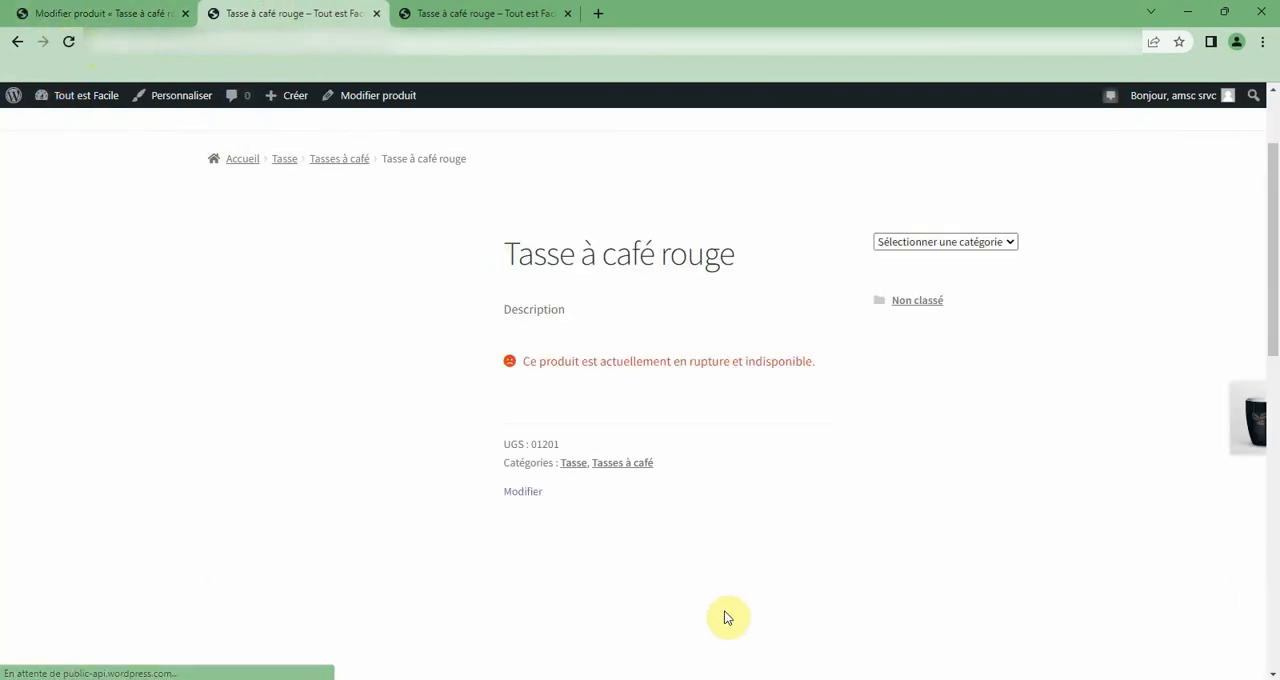
{"action": "left_click", "coordinate": [17, 42]}
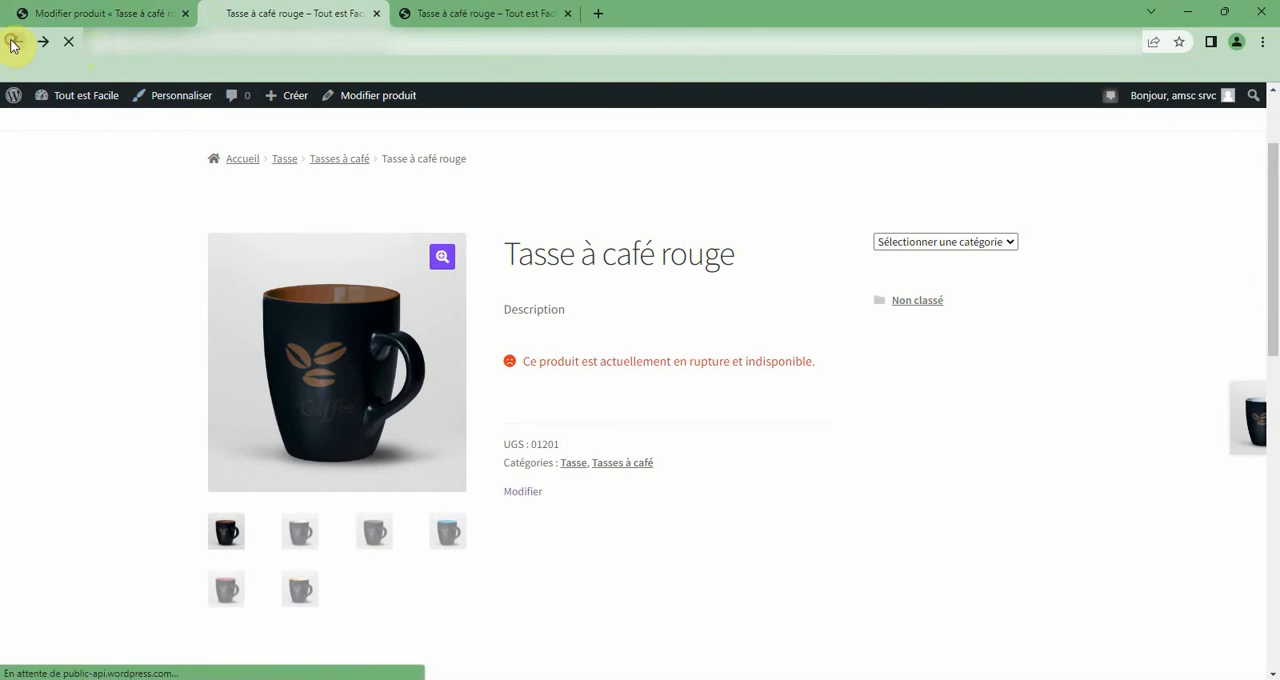
{"action": "left_click", "coordinate": [733, 494]}
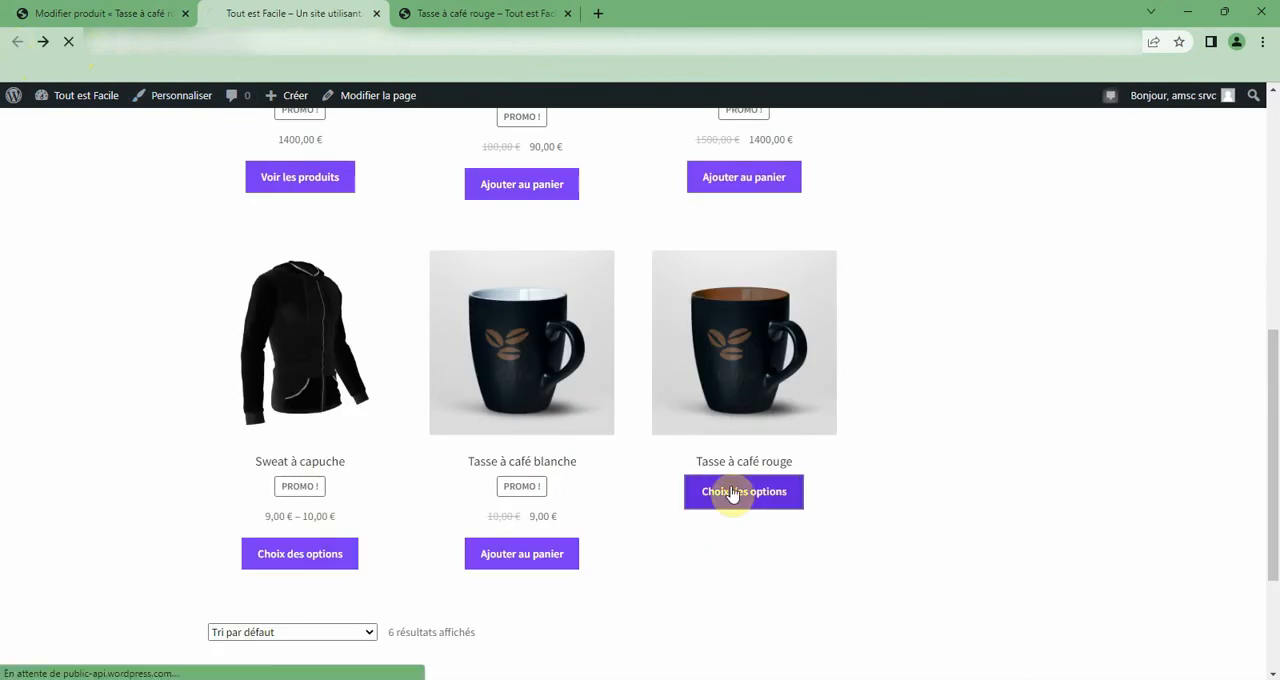
Review the product's categories and inventory settings in the editor, and update the product again.
{"action": "left_click", "coordinate": [28, 8]}
{"action": "scroll", "coordinate": [744, 431], "scroll_direction": "down", "scroll_amount": 6}
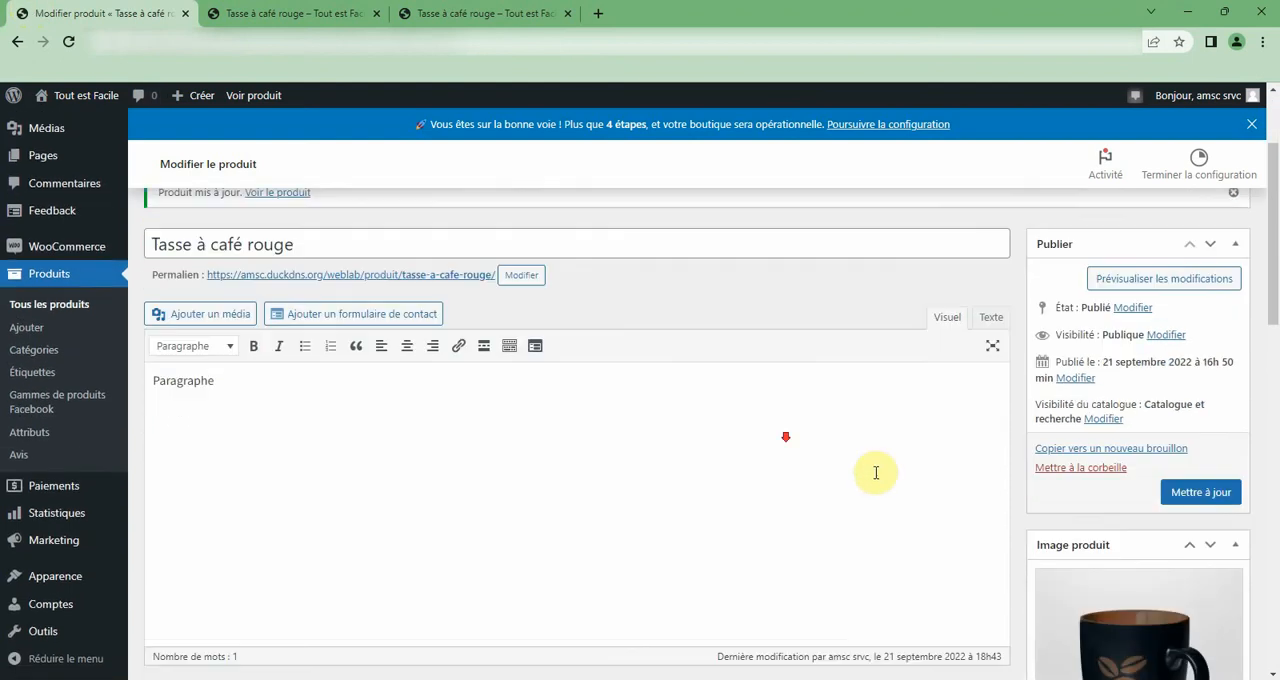
{"action": "scroll", "coordinate": [1071, 522], "scroll_direction": "down", "scroll_amount": 3}
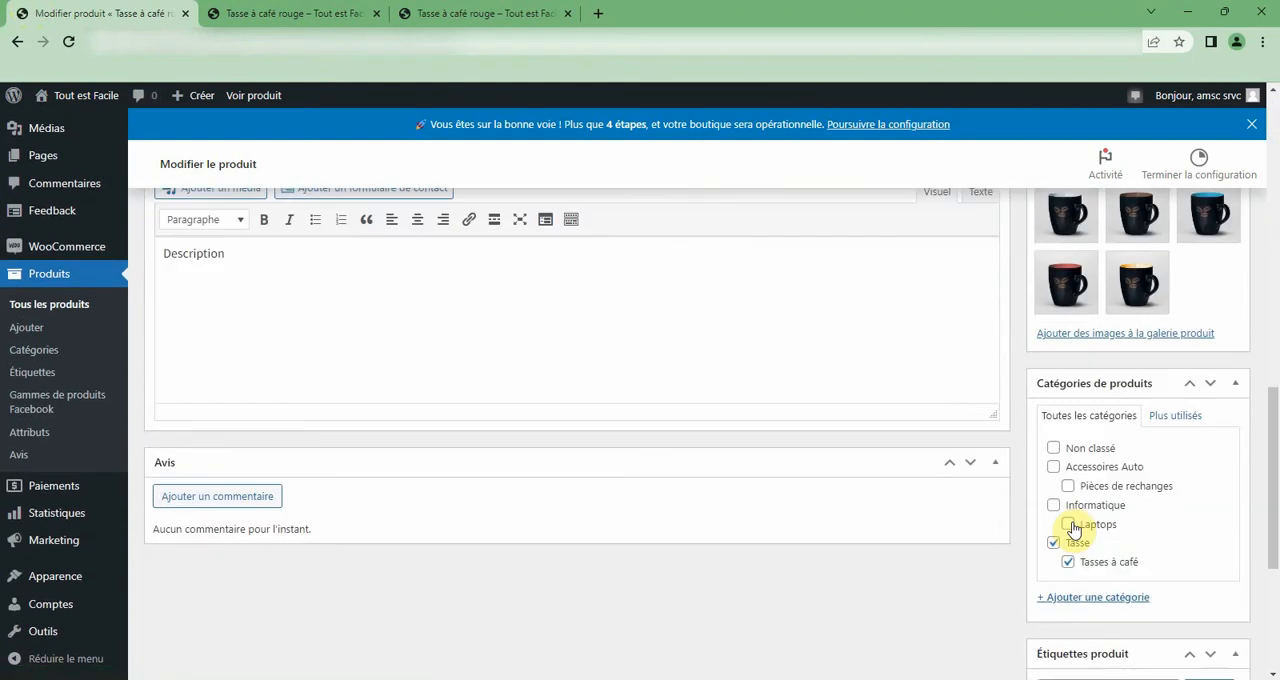
{"action": "scroll", "coordinate": [1066, 523], "scroll_direction": "up", "scroll_amount": 3}
{"action": "scroll", "coordinate": [697, 449], "scroll_direction": "up", "scroll_amount": 5}
{"action": "scroll", "coordinate": [517, 560], "scroll_direction": "down", "scroll_amount": 4}
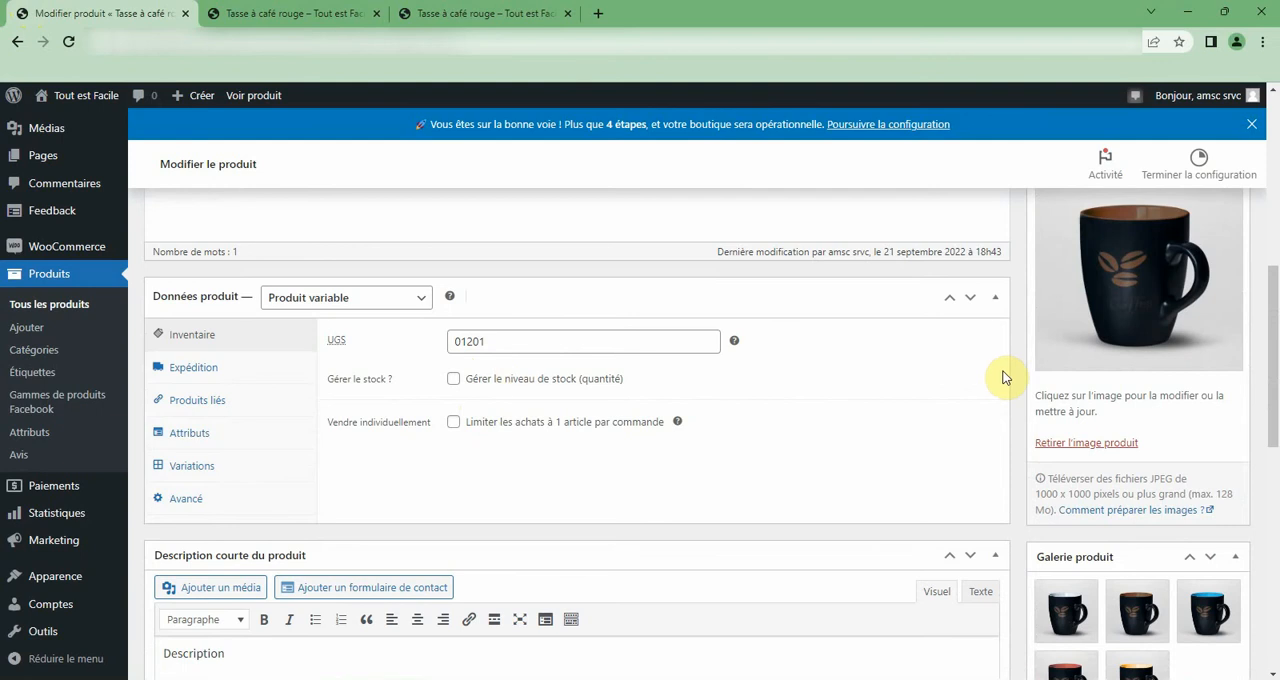
{"action": "scroll", "coordinate": [1212, 425], "scroll_direction": "down", "scroll_amount": 2}
{"action": "scroll", "coordinate": [1212, 425], "scroll_direction": "up", "scroll_amount": 7}
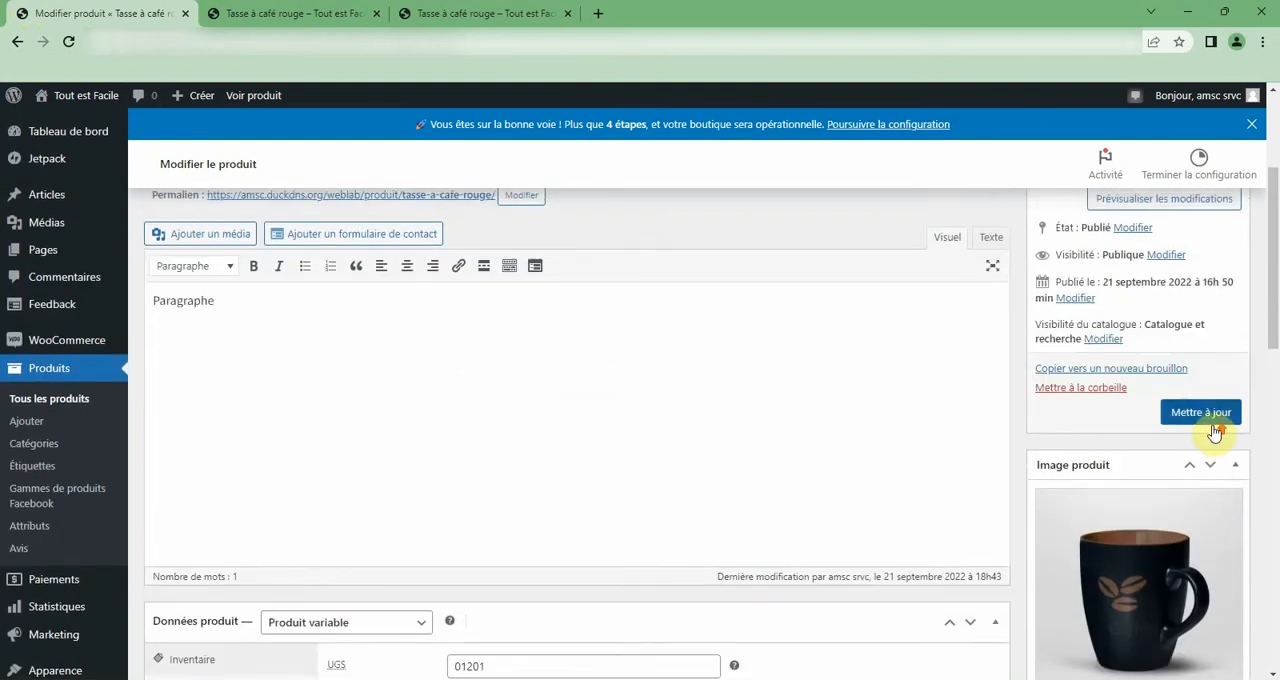
{"action": "left_click", "coordinate": [1221, 652]}
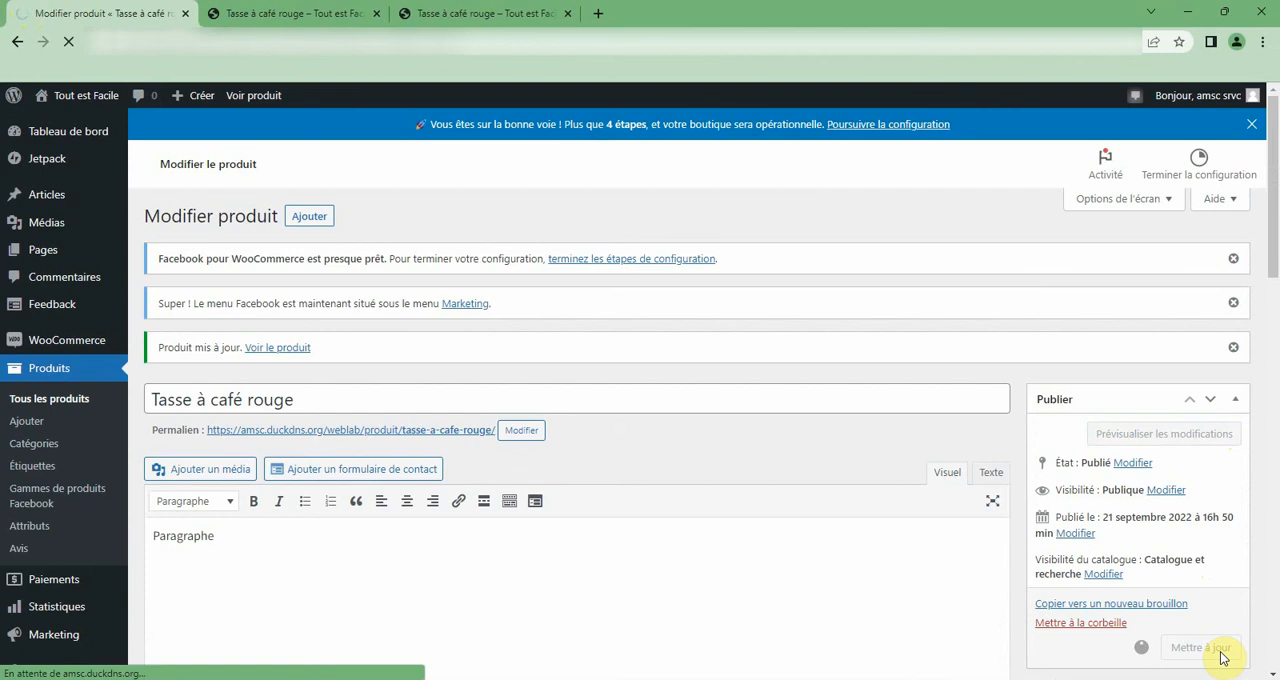
Reload the shop page and reopen the options of Tasse à café rouge to recheck its availability.
{"action": "left_click", "coordinate": [240, 14]}
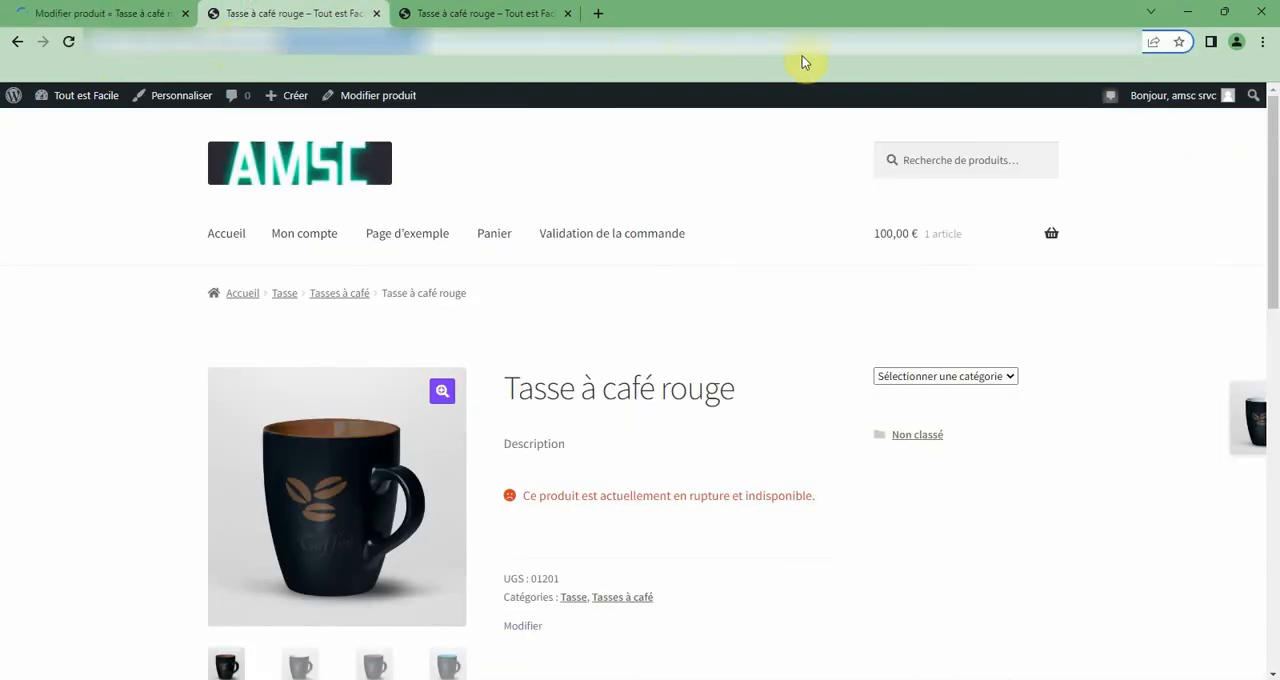
{"action": "key", "text": "F5"}
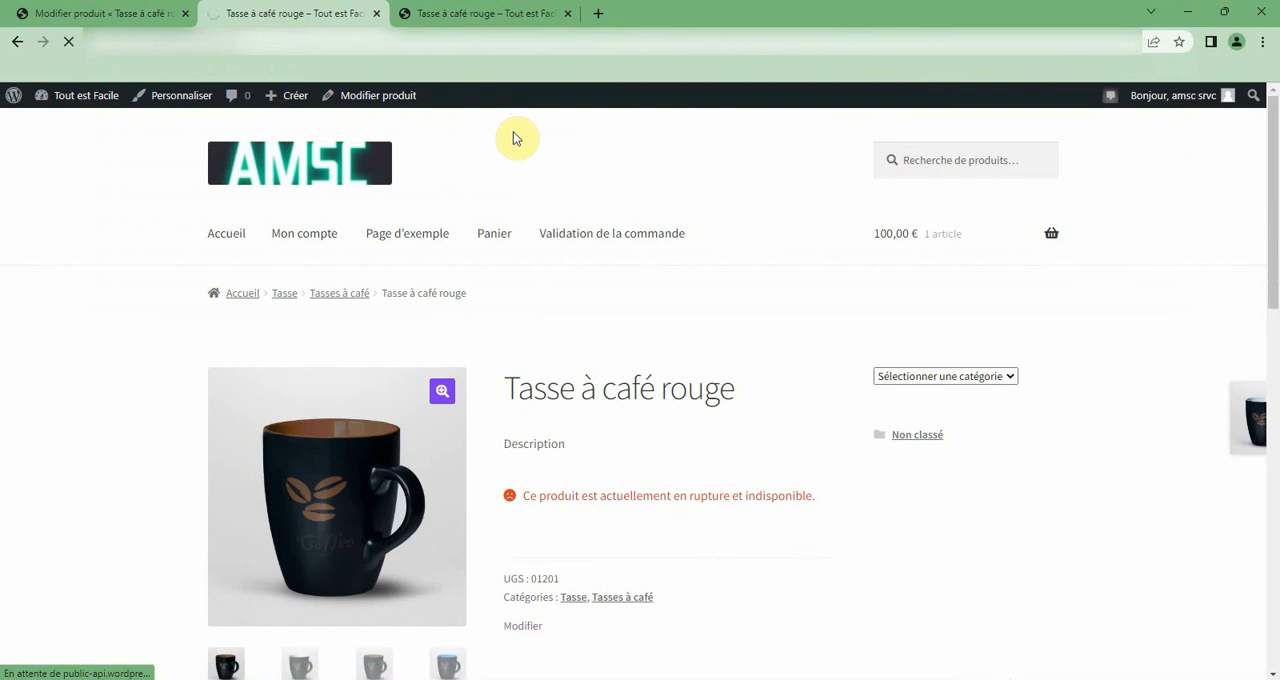
{"action": "scroll", "coordinate": [586, 323], "scroll_direction": "down", "scroll_amount": 4}
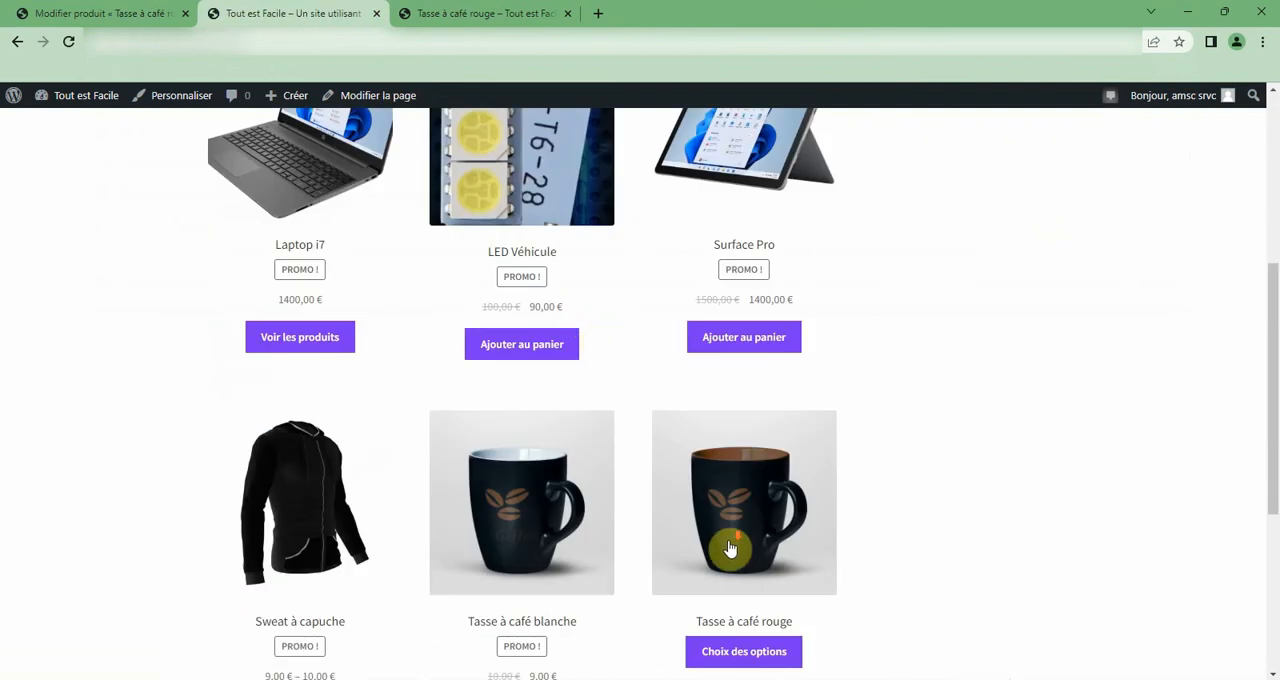
{"action": "scroll", "coordinate": [731, 548], "scroll_direction": "down", "scroll_amount": 2}
{"action": "left_click", "coordinate": [744, 404]}
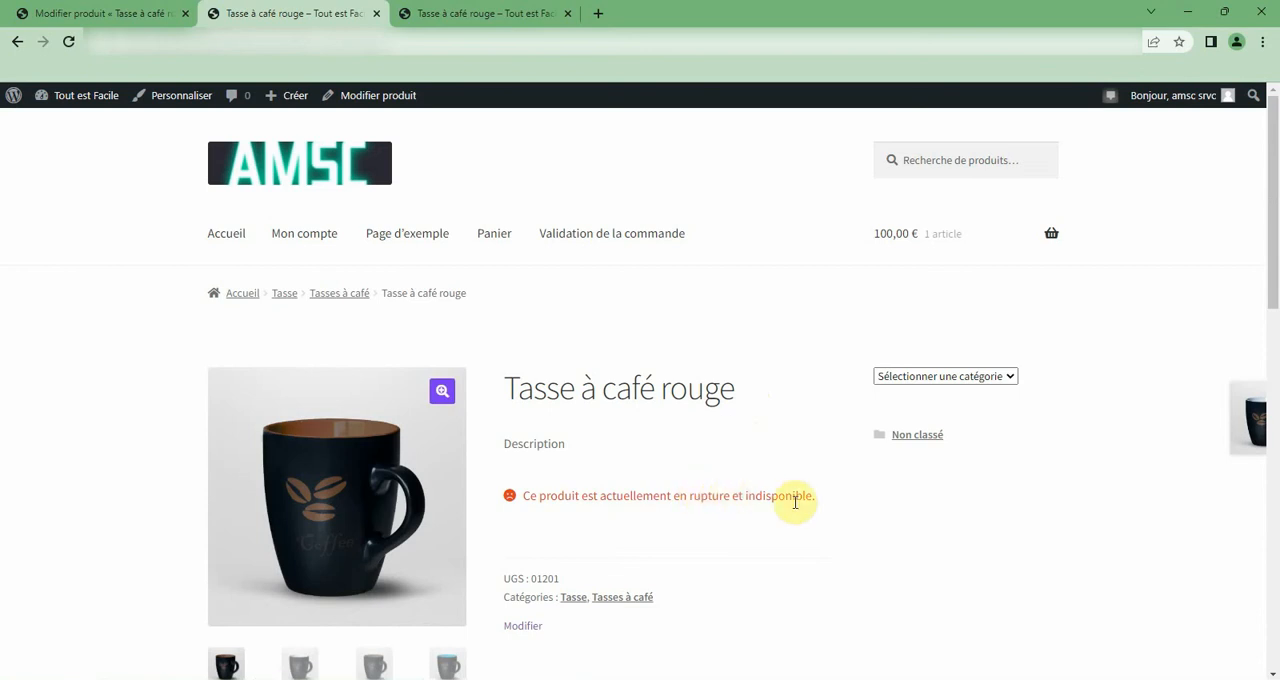
{"action": "scroll", "coordinate": [795, 502], "scroll_direction": "down", "scroll_amount": 2}
Return to the product editor and examine the inventory, shipping, linked products, attributes and variations settings of Tasse à café rouge.
{"action": "left_click", "coordinate": [118, 15]}
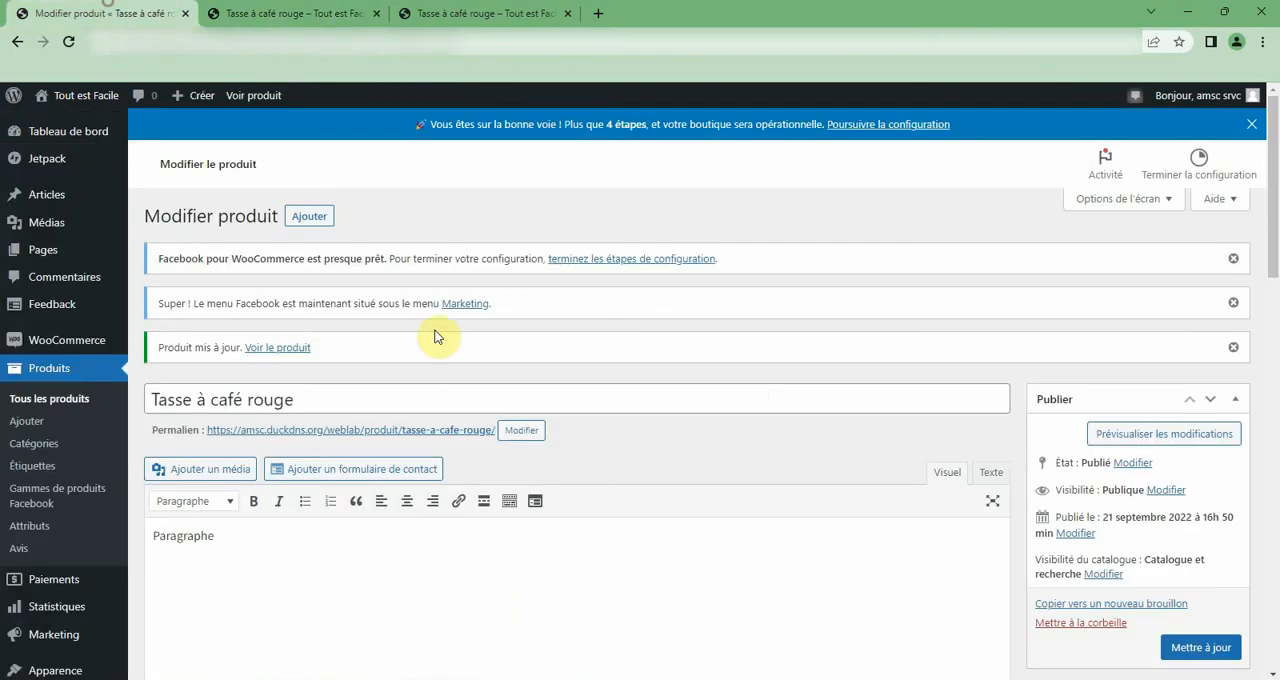
{"action": "scroll", "coordinate": [428, 446], "scroll_direction": "down", "scroll_amount": 10}
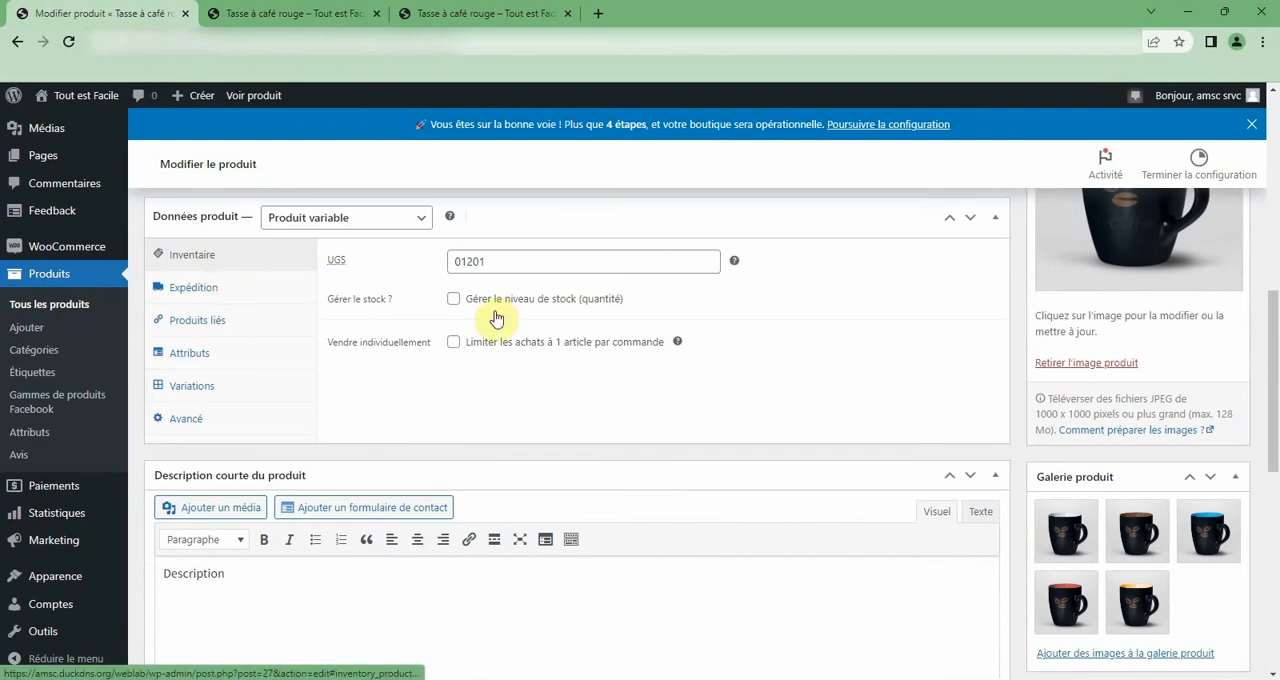
{"action": "left_click", "coordinate": [194, 259]}
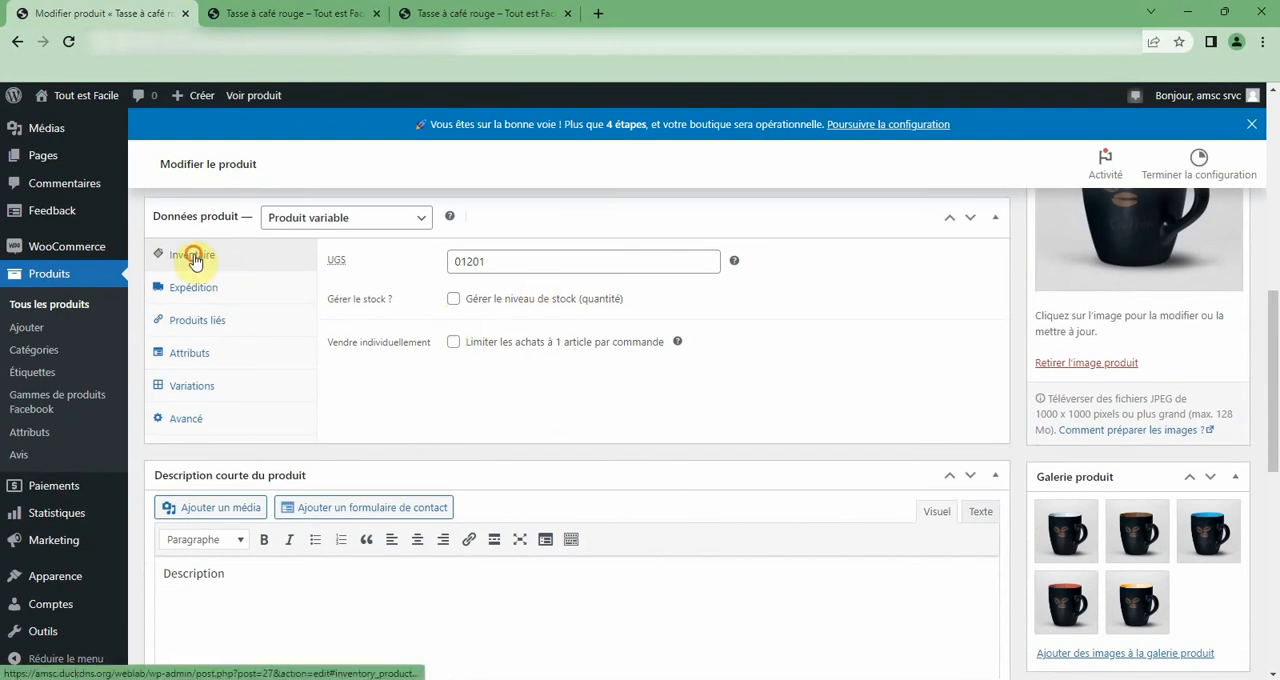
{"action": "left_click", "coordinate": [194, 284]}
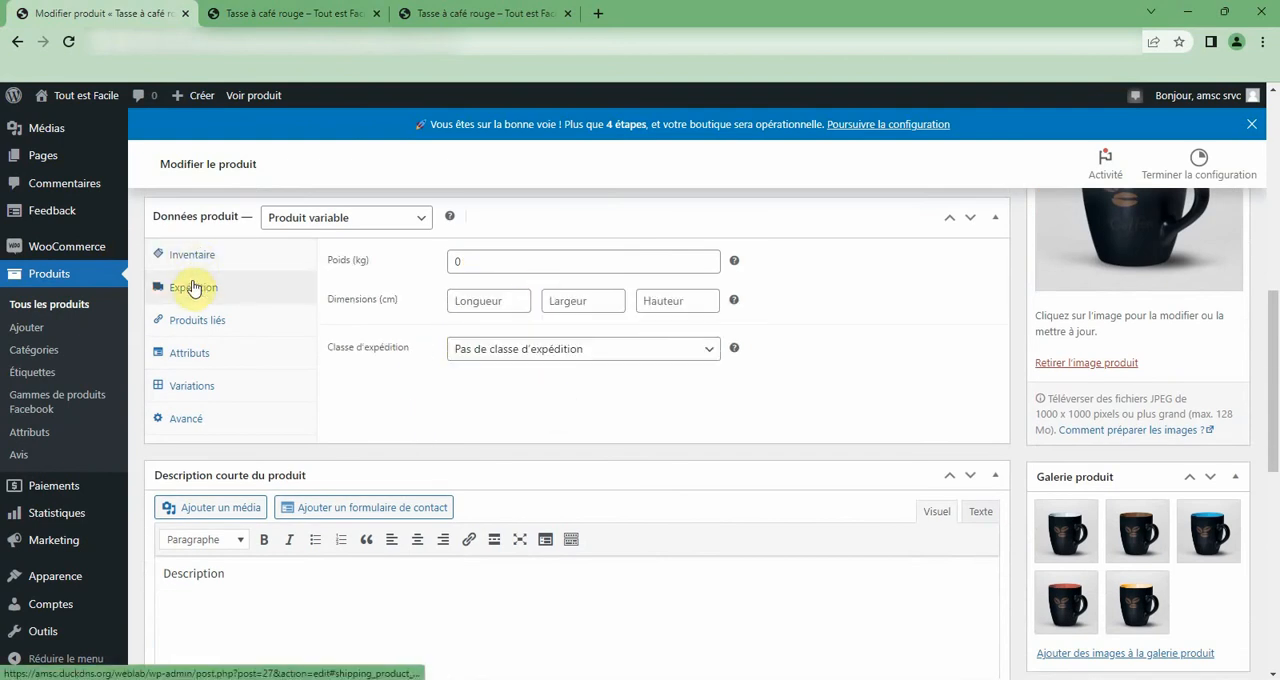
{"action": "left_click", "coordinate": [199, 326]}
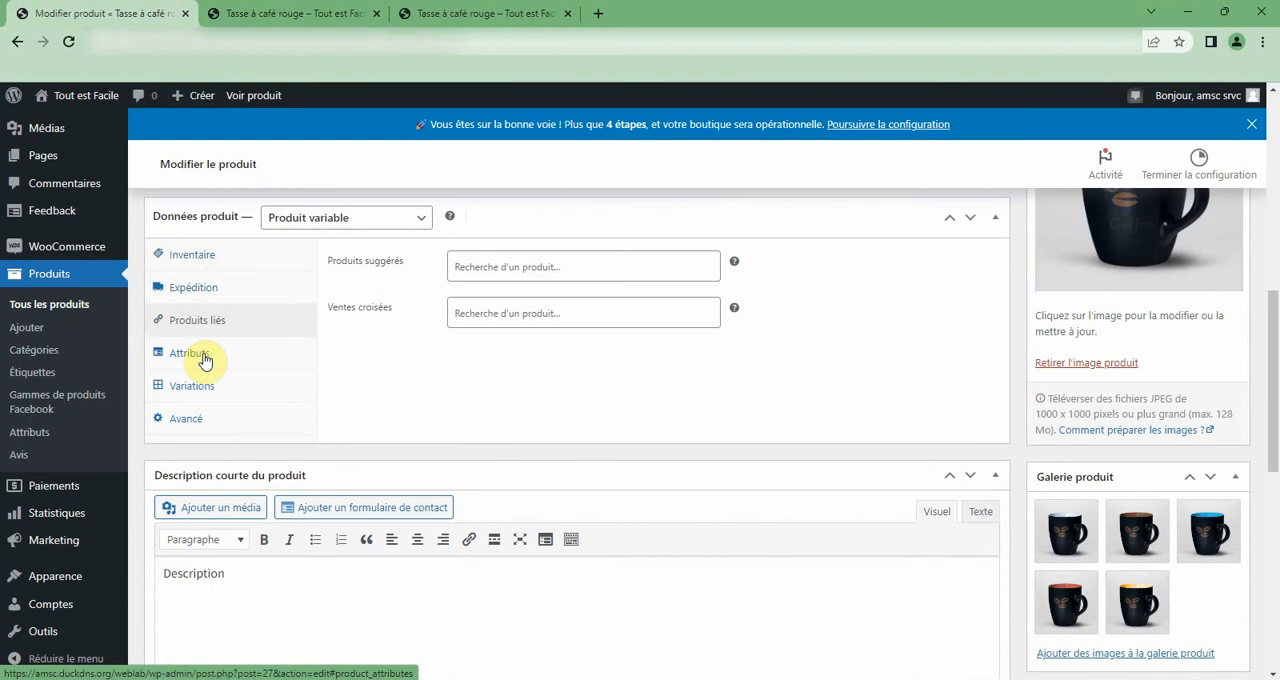
{"action": "left_click", "coordinate": [204, 355]}
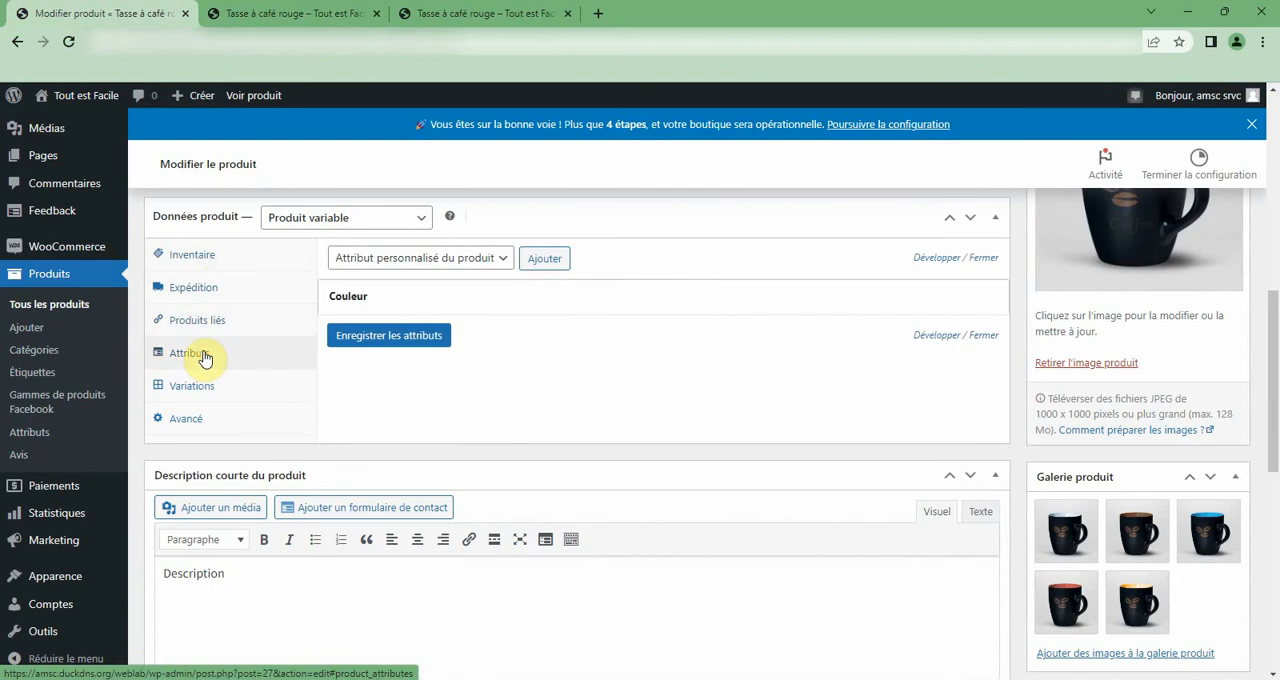
{"action": "left_click", "coordinate": [196, 386]}
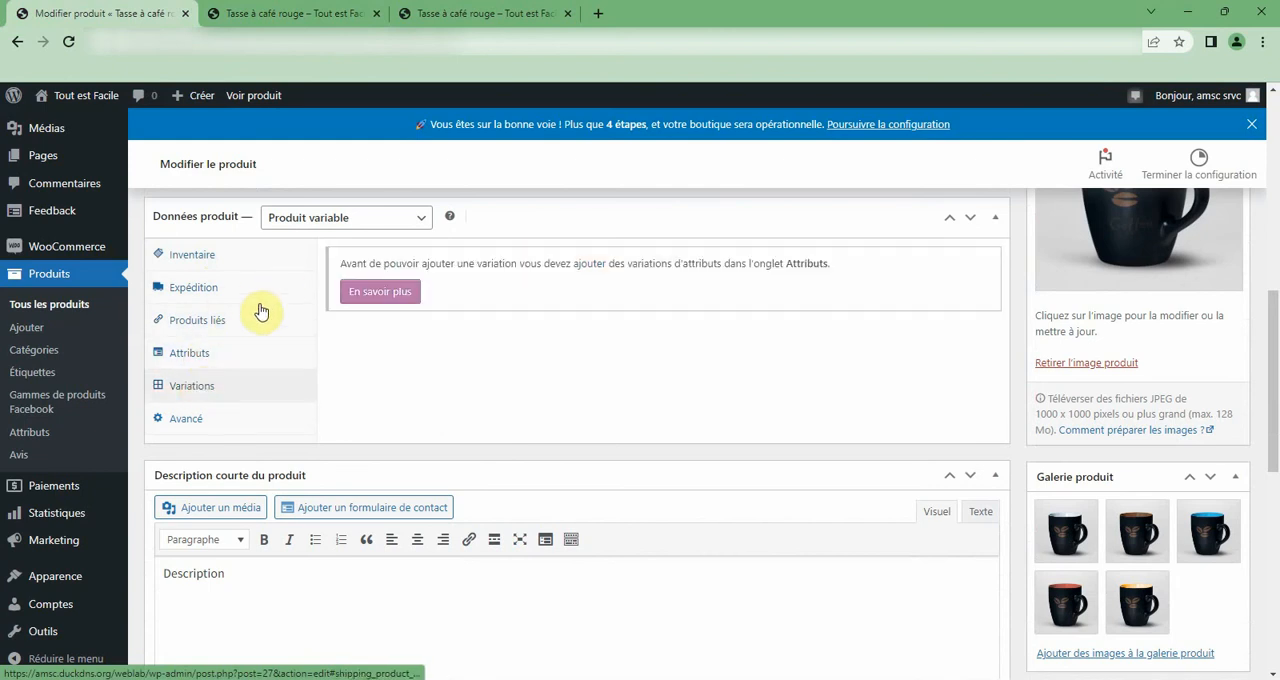
{"action": "left_click", "coordinate": [191, 355]}
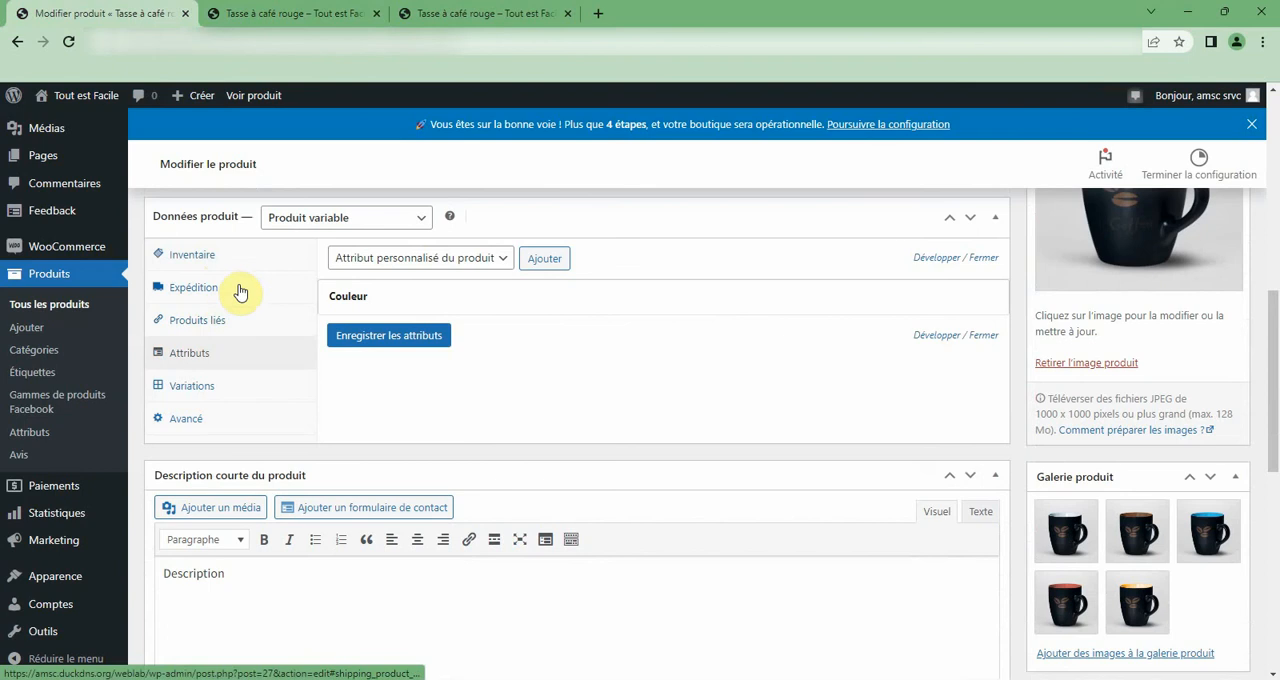
{"action": "left_click", "coordinate": [403, 259]}
{"action": "left_click", "coordinate": [407, 262]}
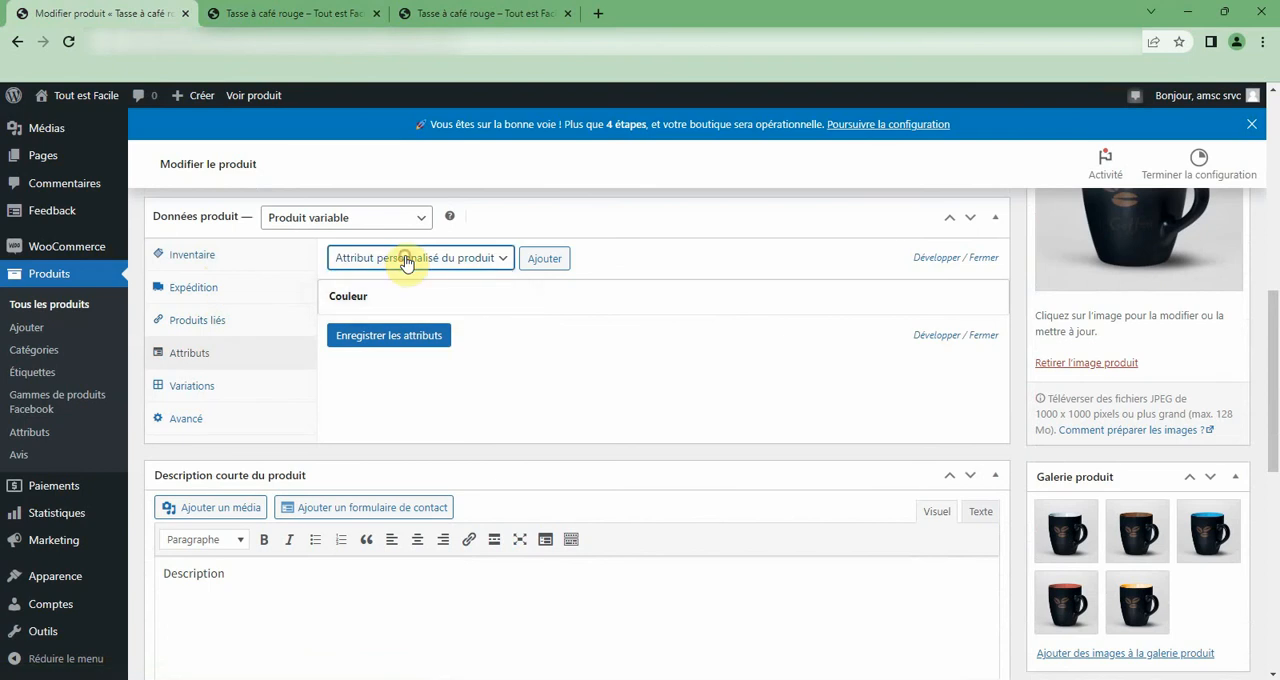
{"action": "left_click", "coordinate": [207, 323]}
{"action": "left_click", "coordinate": [226, 288]}
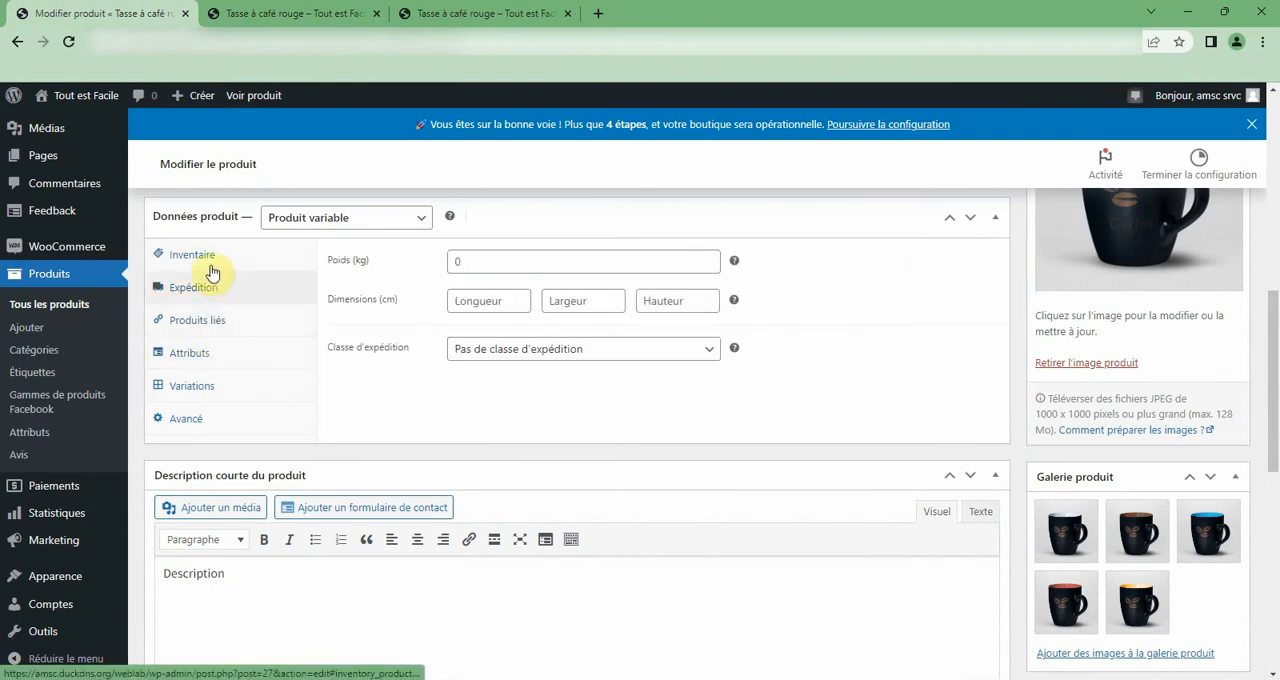
{"action": "left_click", "coordinate": [205, 258]}
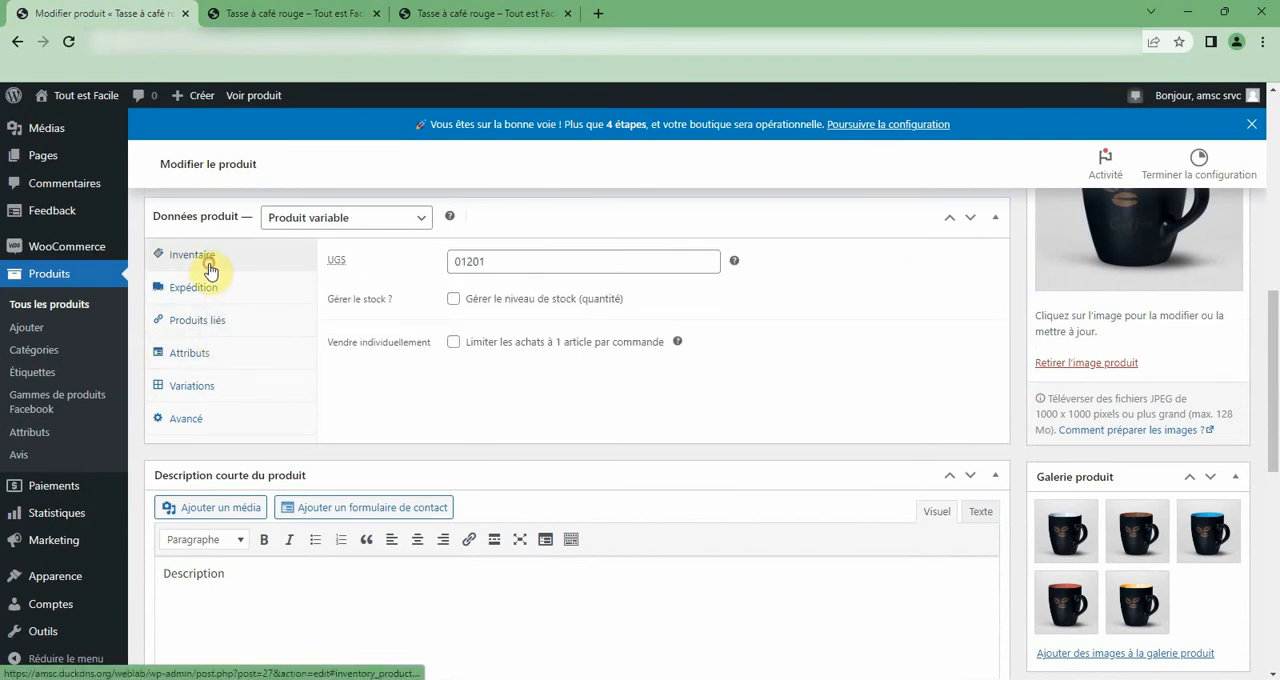
{"action": "left_click", "coordinate": [456, 300]}
{"action": "double_click", "coordinate": [466, 326]}
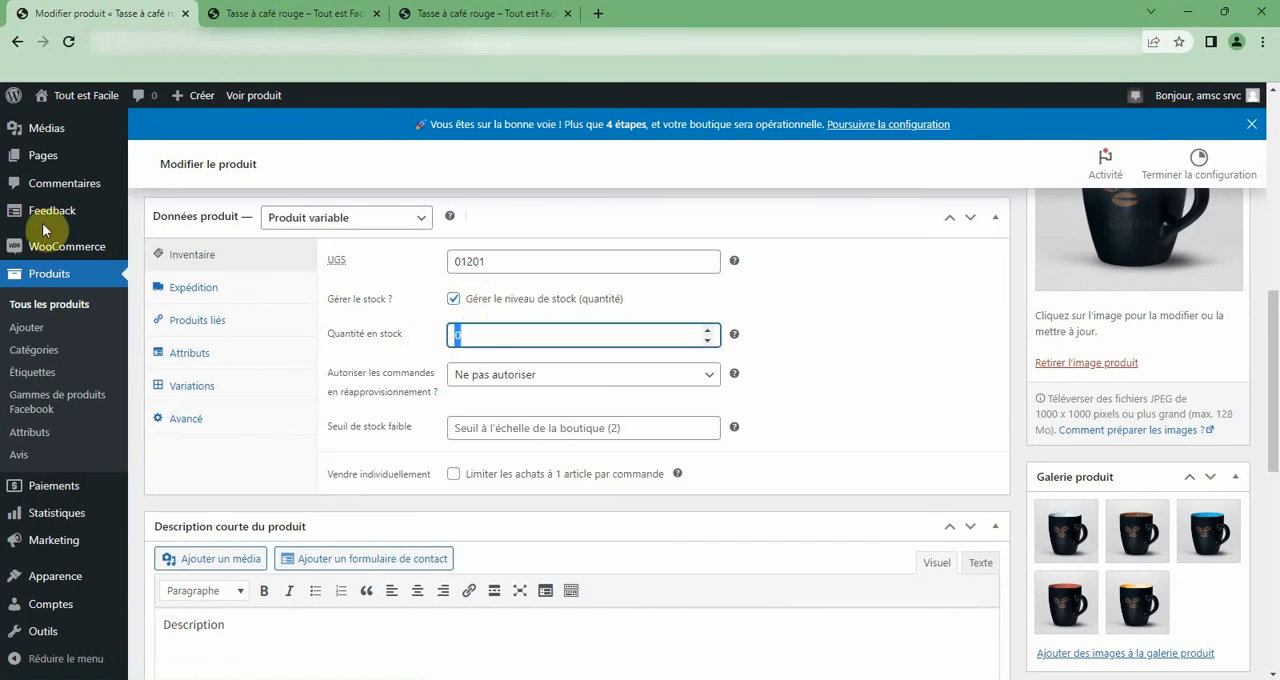
Return to the list of all products and move Tasse à café blanche to the trash.
{"action": "mouse_move", "coordinate": [22, 216]}
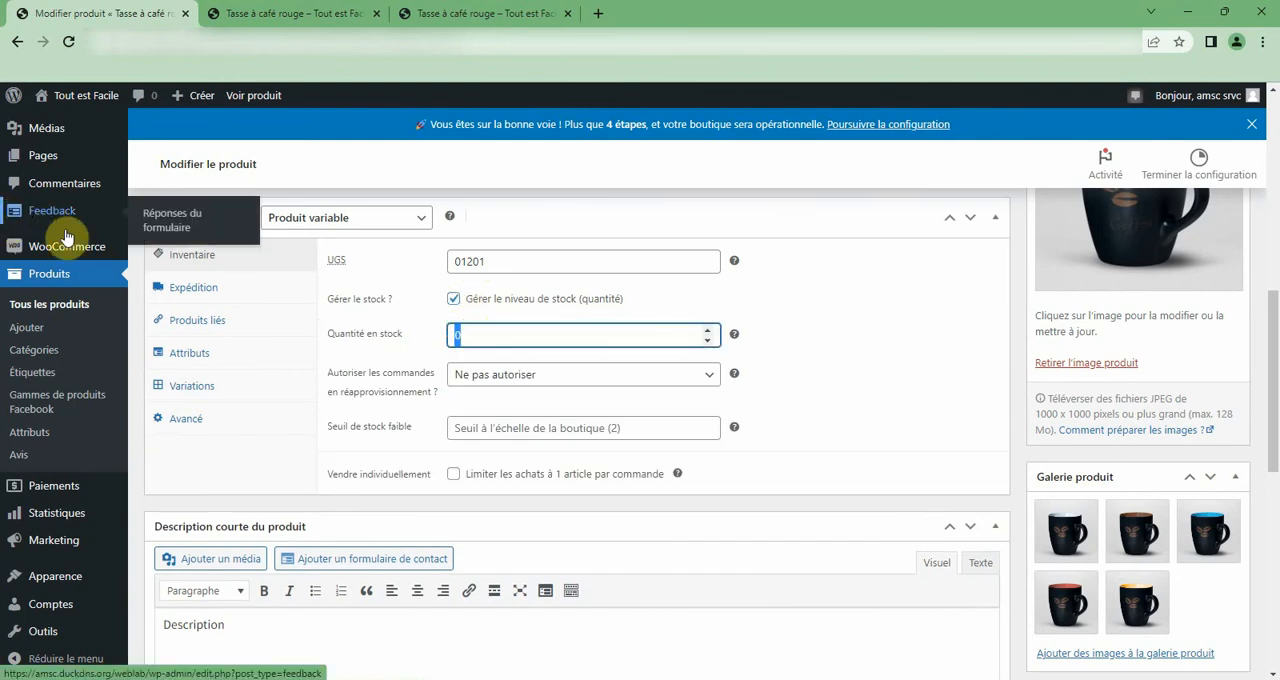
{"action": "scroll", "coordinate": [610, 152], "scroll_direction": "up", "scroll_amount": 10}
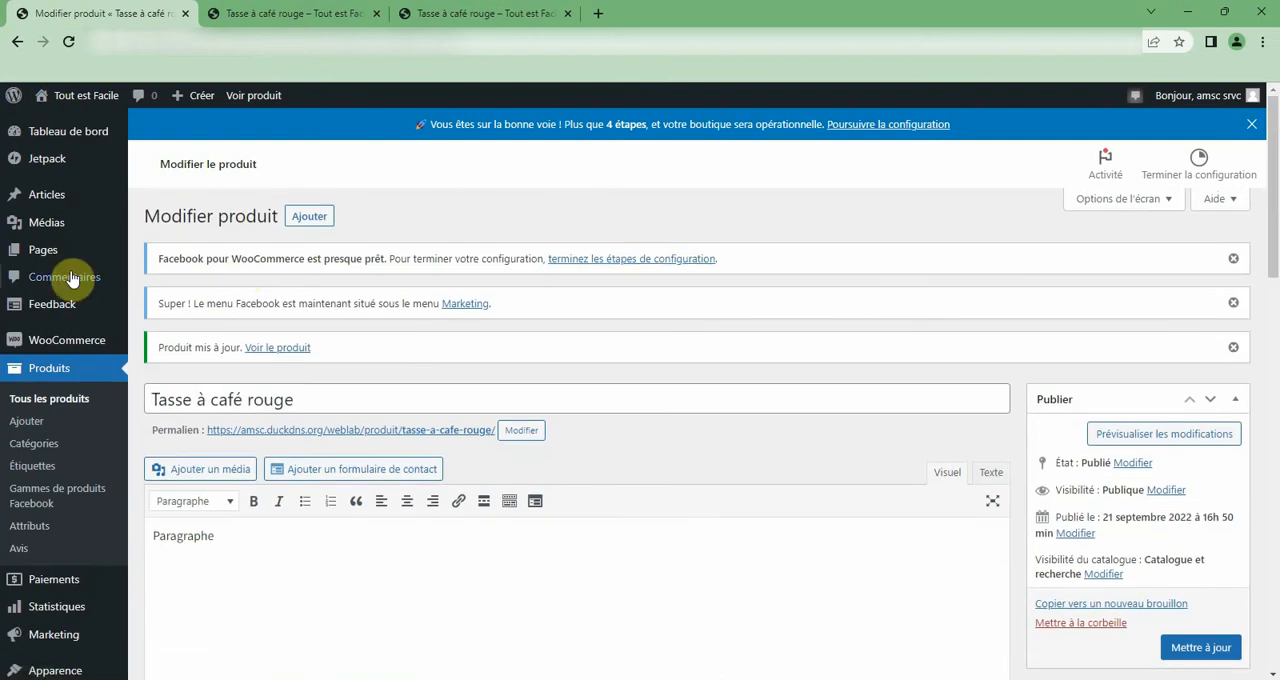
{"action": "left_click", "coordinate": [40, 406]}
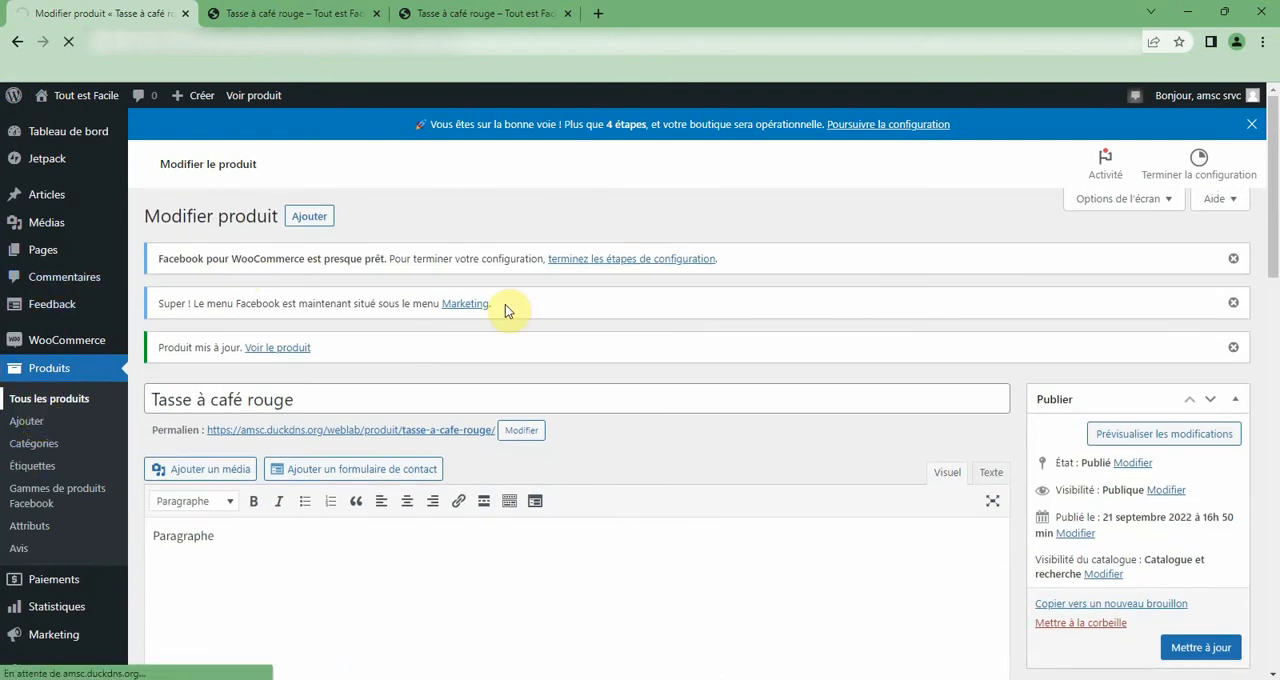
{"action": "scroll", "coordinate": [505, 310], "scroll_direction": "down", "scroll_amount": 5}
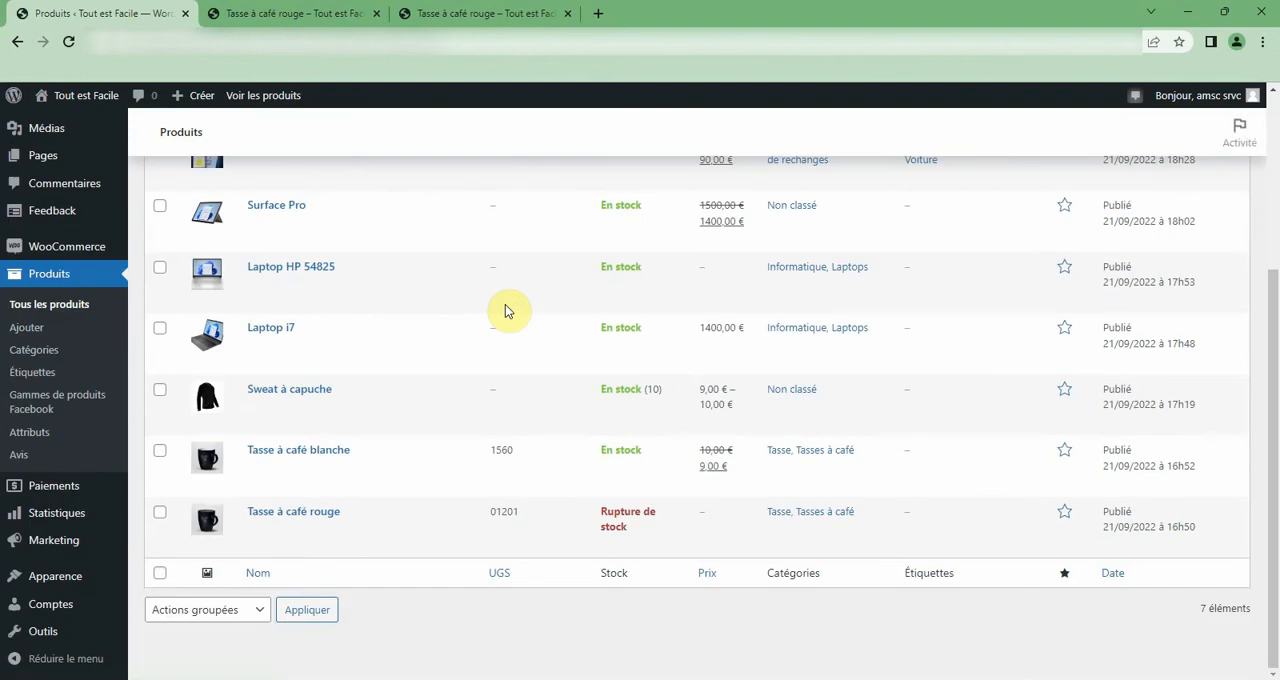
{"action": "mouse_move", "coordinate": [287, 467]}
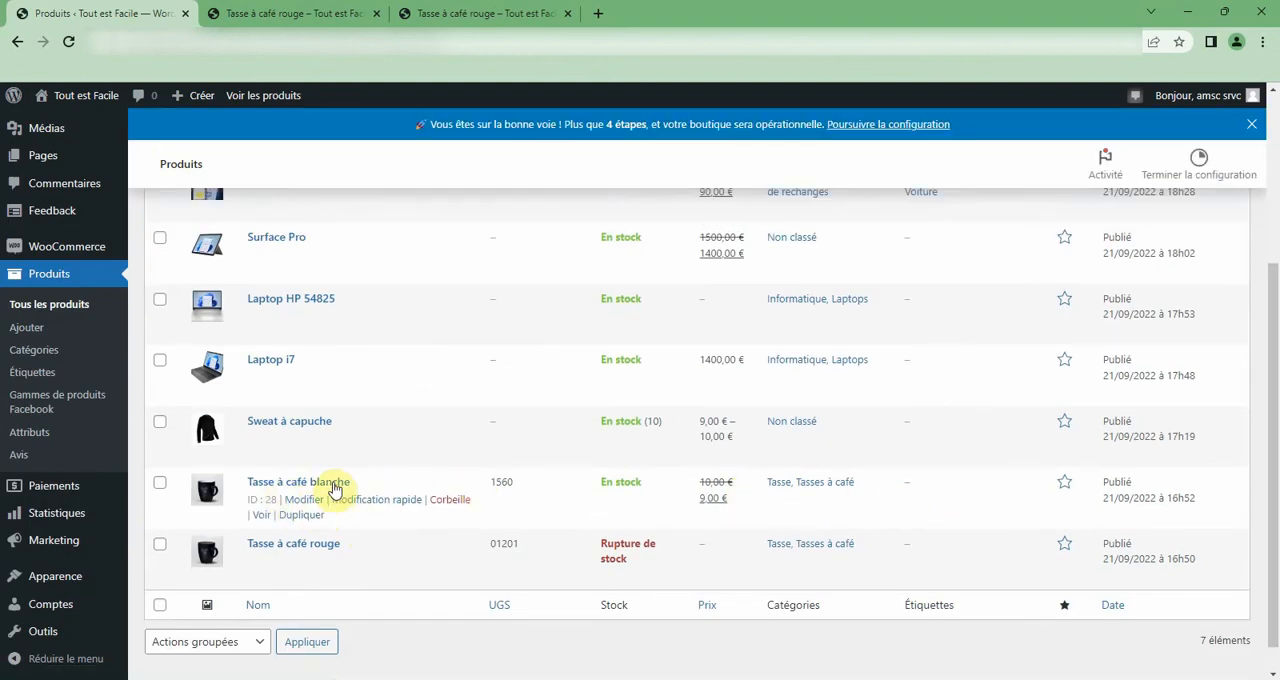
{"action": "left_click", "coordinate": [458, 503]}
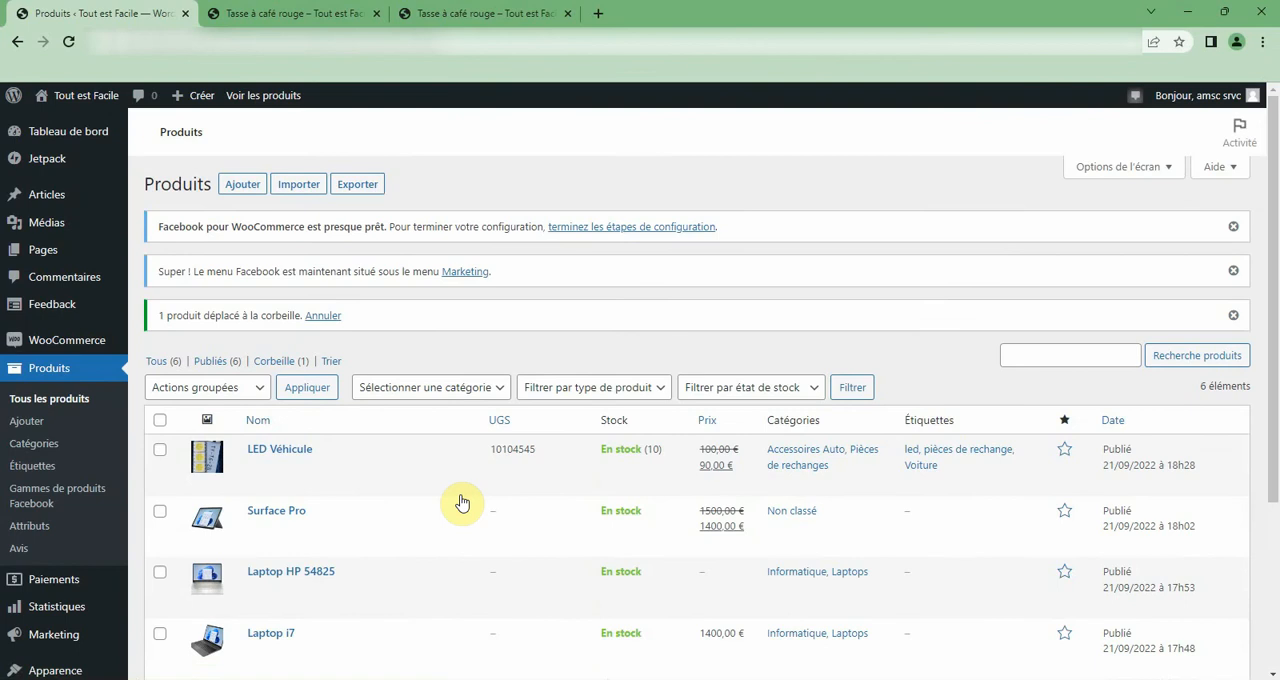
Open Tasse à café rouge for editing from the product list and shorten its name to Tasse à café.
{"action": "scroll", "coordinate": [462, 502], "scroll_direction": "down", "scroll_amount": 3}
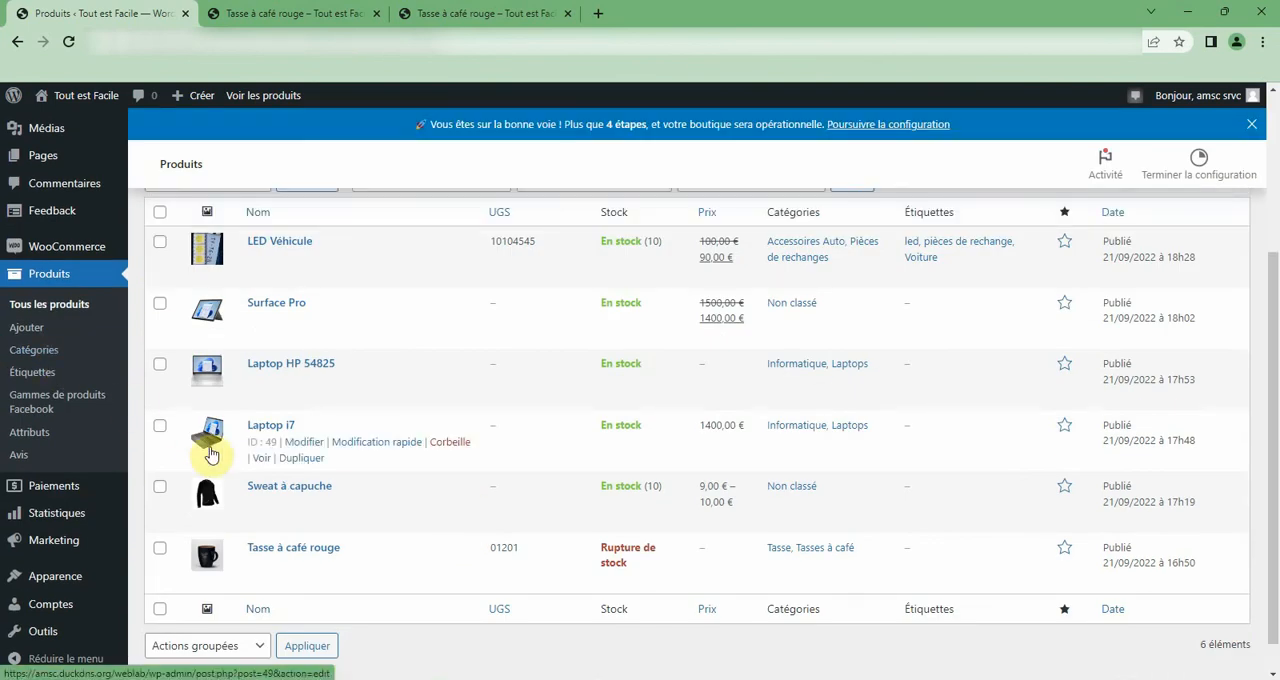
{"action": "mouse_move", "coordinate": [297, 575]}
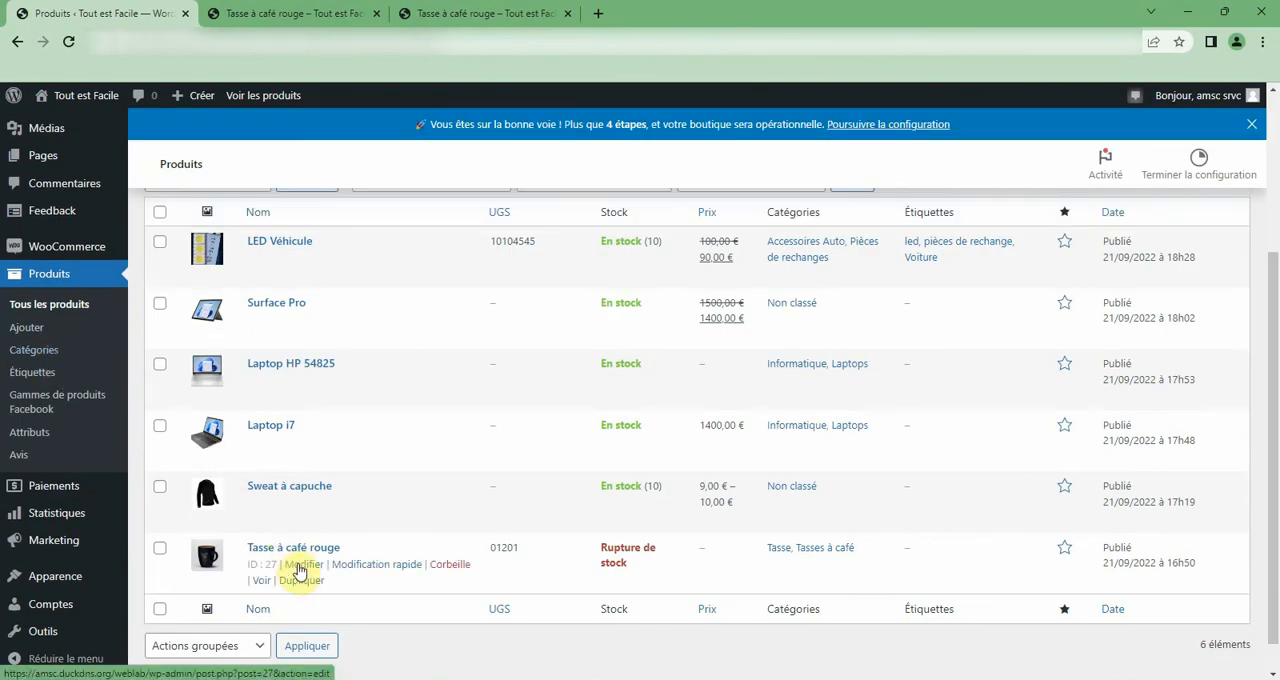
{"action": "left_click", "coordinate": [300, 566]}
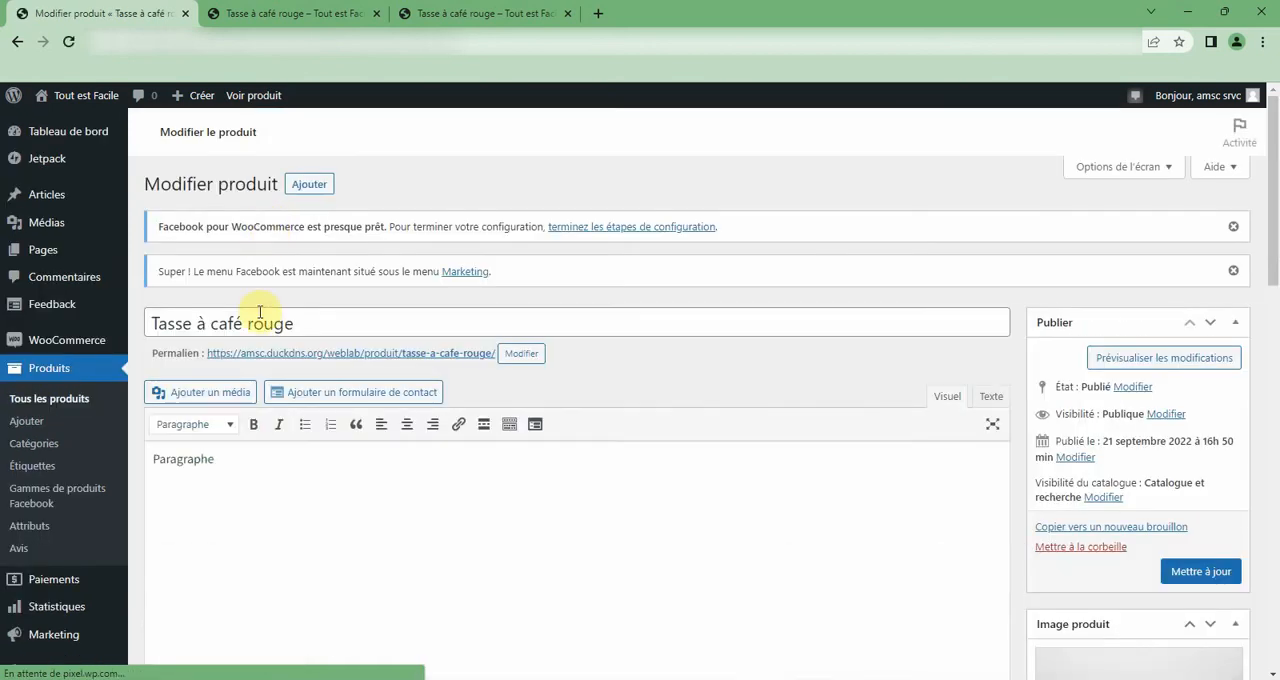
{"action": "double_click", "coordinate": [257, 323]}
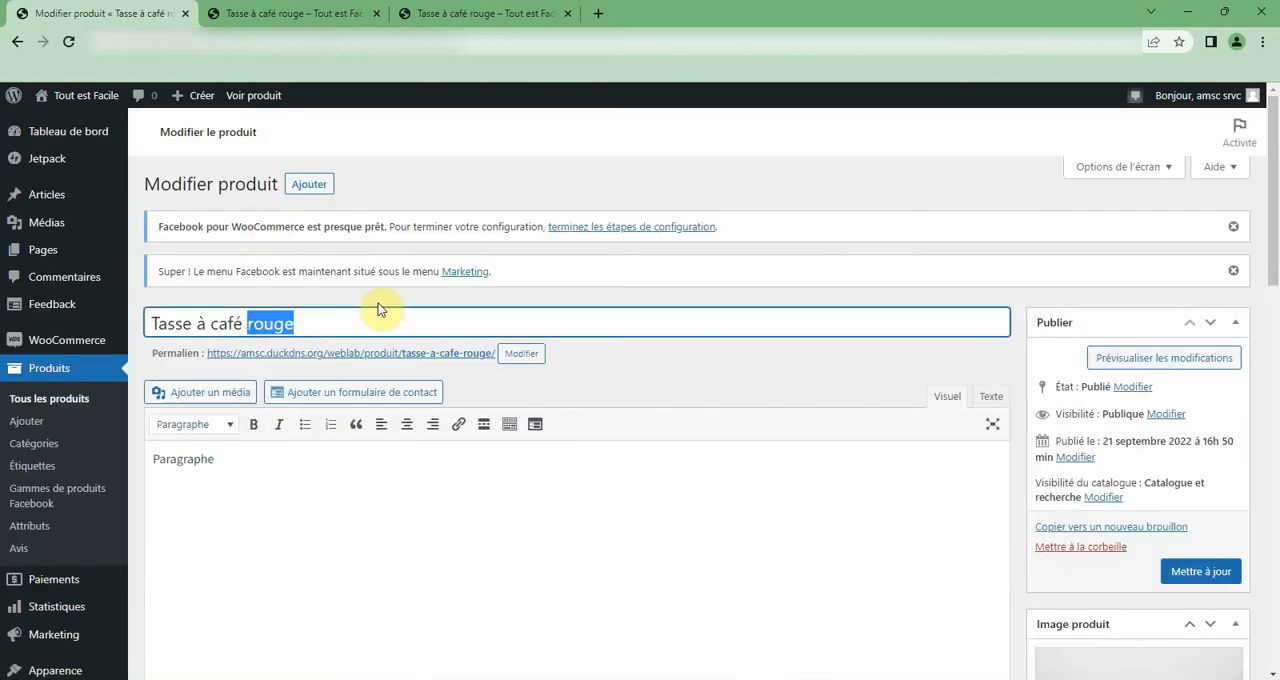
{"action": "key", "text": "BackSpace"}
{"action": "left_click", "coordinate": [1188, 647]}
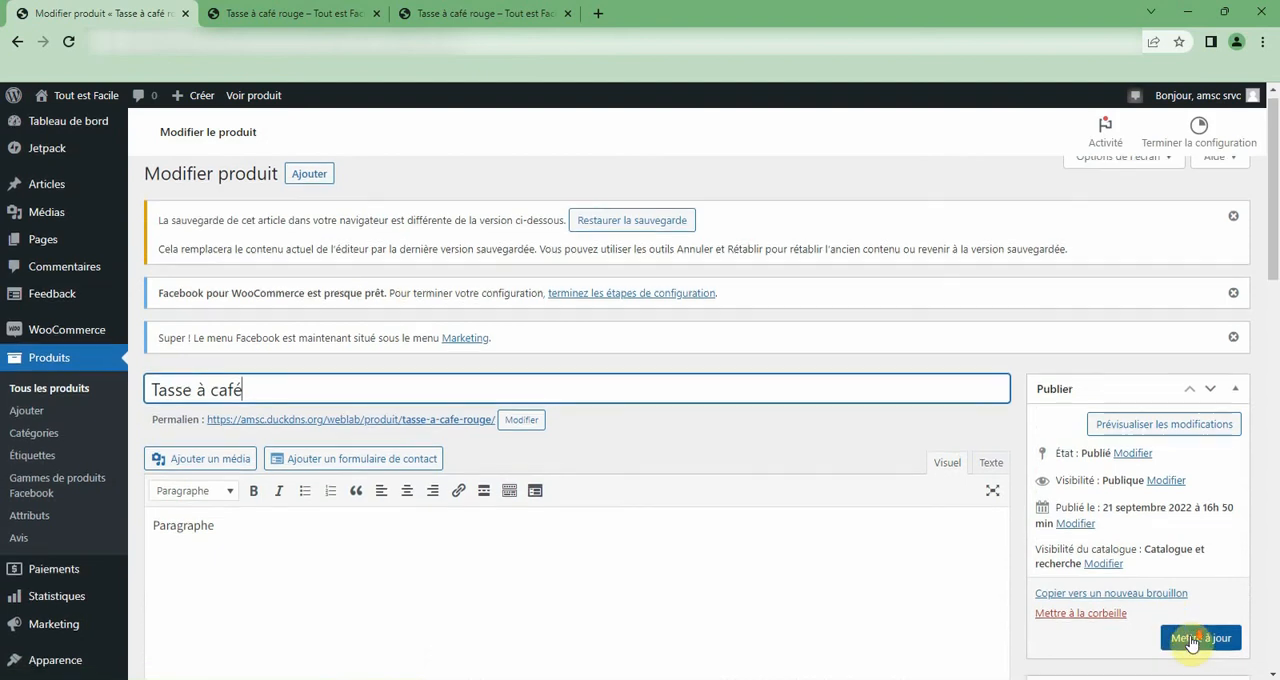
Review the renamed product's inventory settings and gallery, and update the product.
{"action": "scroll", "coordinate": [1192, 600], "scroll_direction": "down", "scroll_amount": 3}
{"action": "scroll", "coordinate": [1192, 633], "scroll_direction": "down", "scroll_amount": 2}
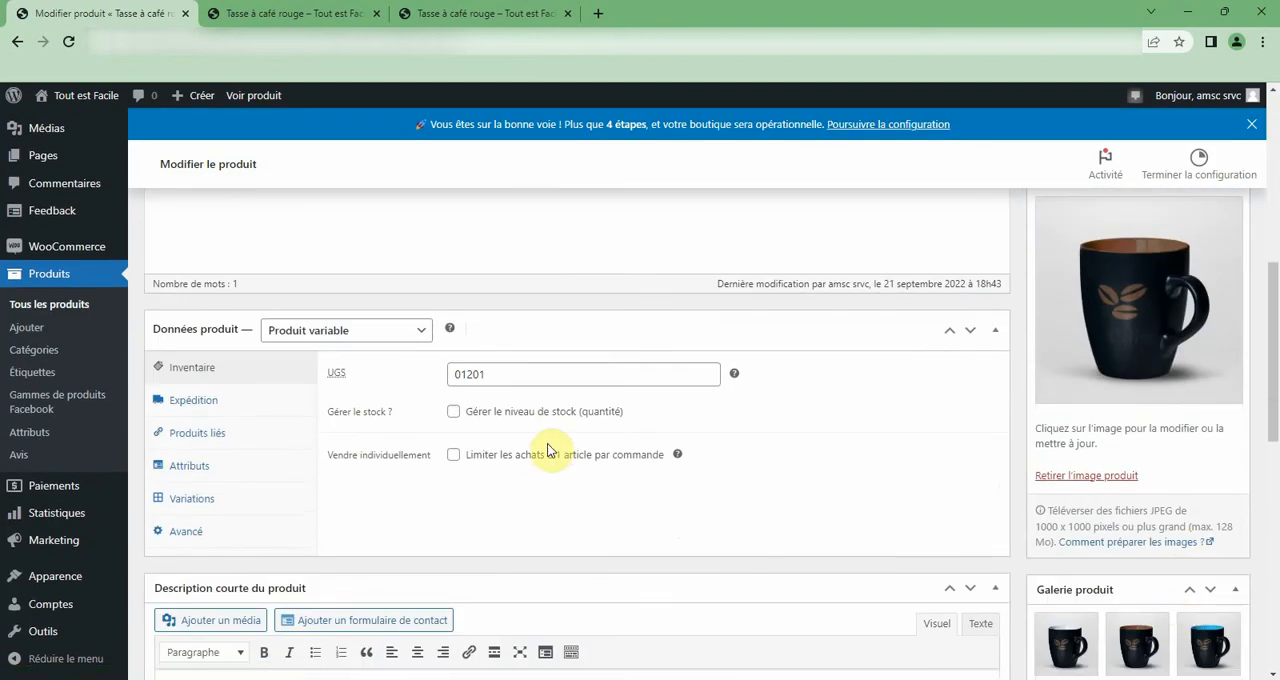
{"action": "scroll", "coordinate": [1200, 580], "scroll_direction": "down", "scroll_amount": 3}
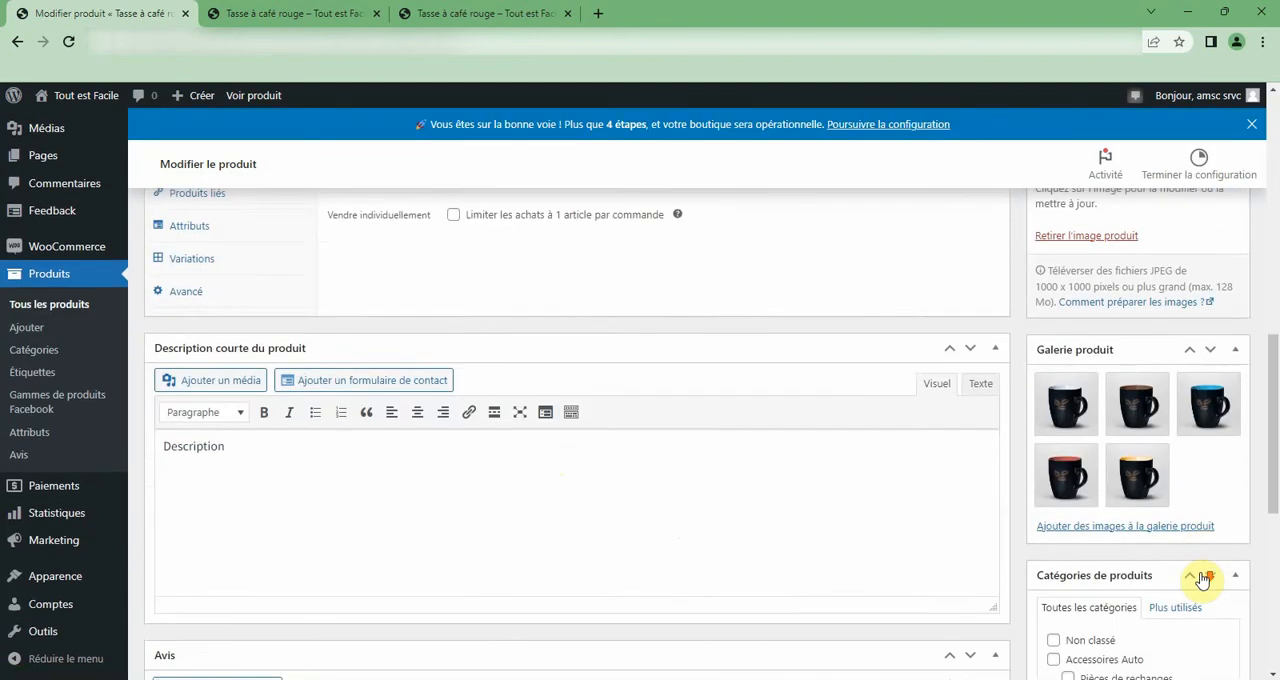
{"action": "scroll", "coordinate": [1205, 578], "scroll_direction": "up", "scroll_amount": 3}
{"action": "scroll", "coordinate": [1200, 572], "scroll_direction": "up", "scroll_amount": 4}
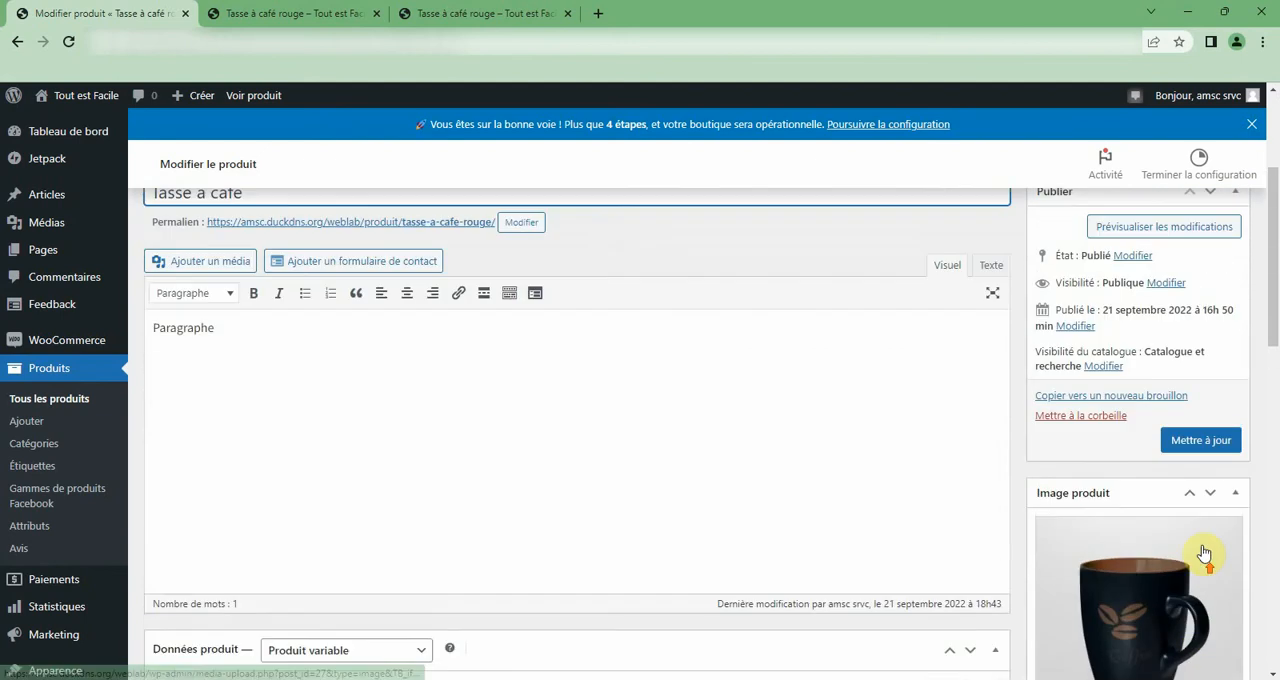
{"action": "left_click", "coordinate": [1200, 440]}
Reload the public product page to check the availability of Tasse à café, and open the product for editing from there.
{"action": "left_click", "coordinate": [316, 10]}
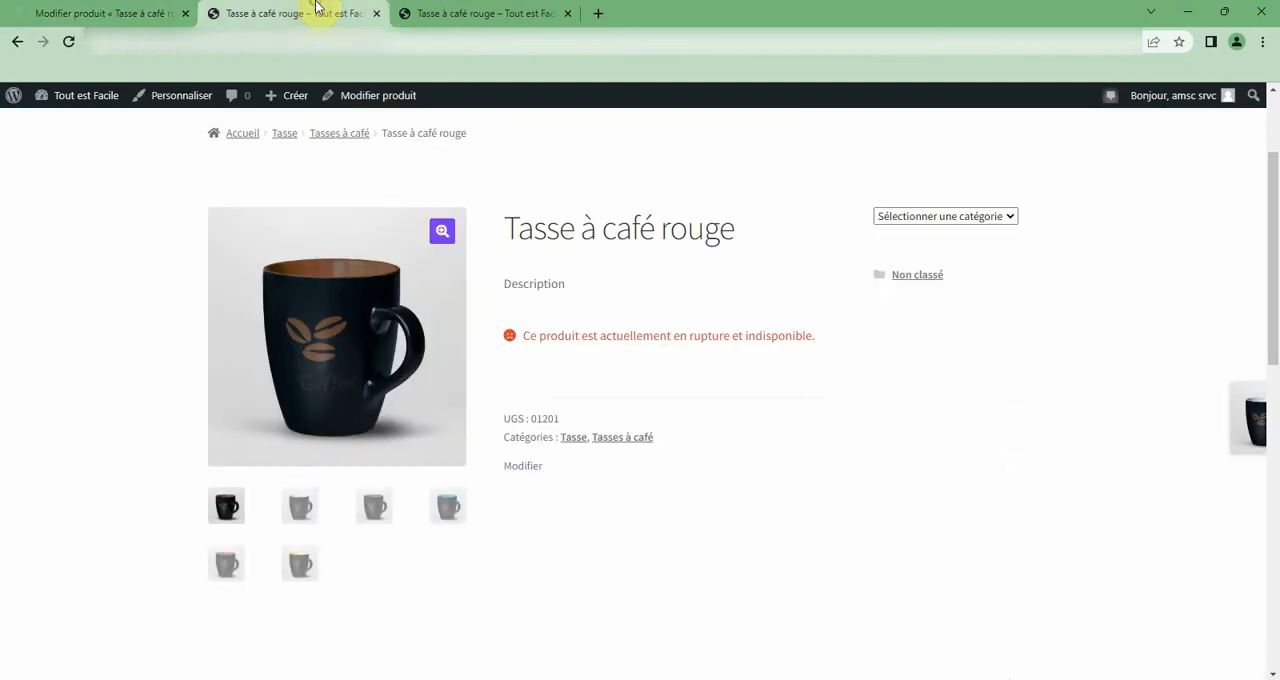
{"action": "left_click", "coordinate": [65, 41]}
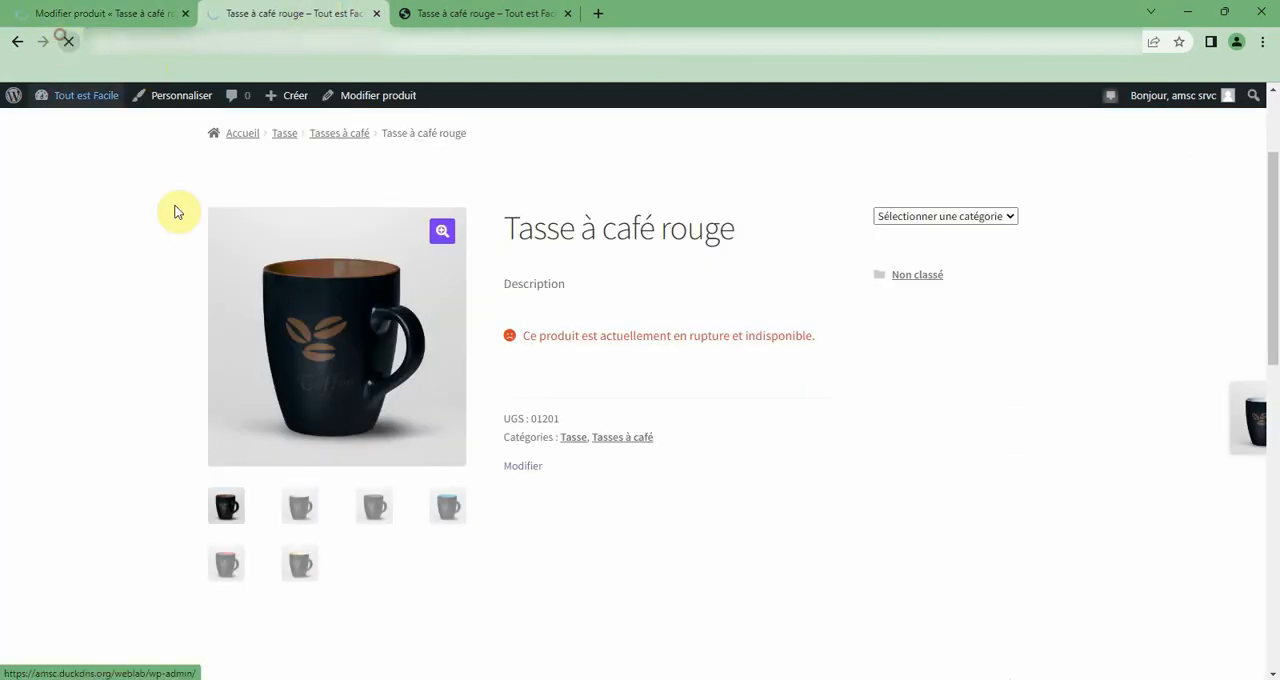
{"action": "left_click", "coordinate": [524, 467]}
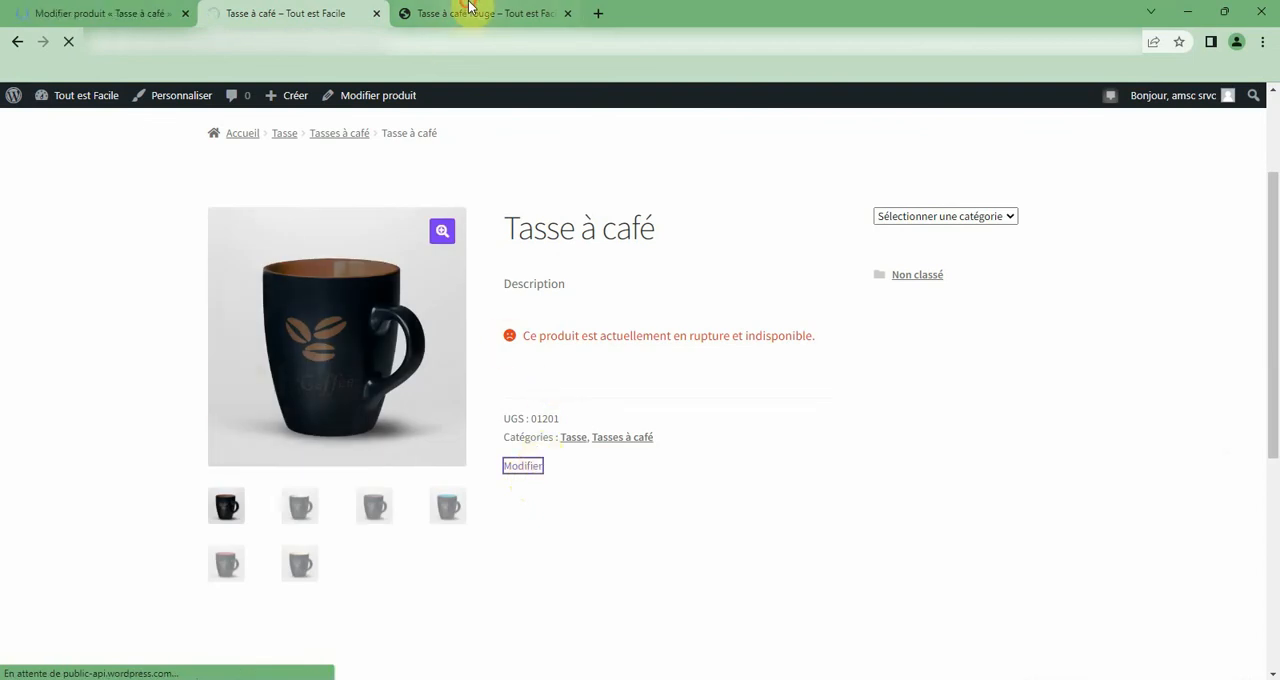
Close the leftover public page of Tasse à café rouge and review the inventory settings in the newly opened editor.
{"action": "left_click", "coordinate": [545, 10]}
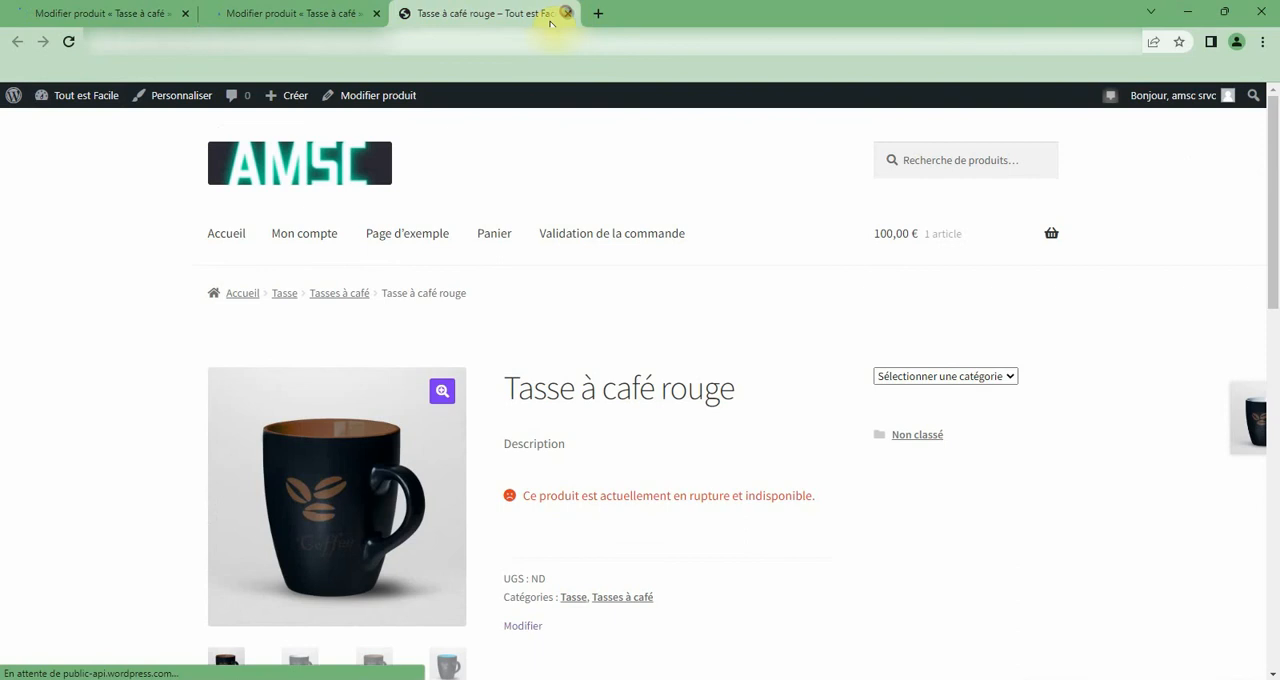
{"action": "left_click", "coordinate": [567, 13]}
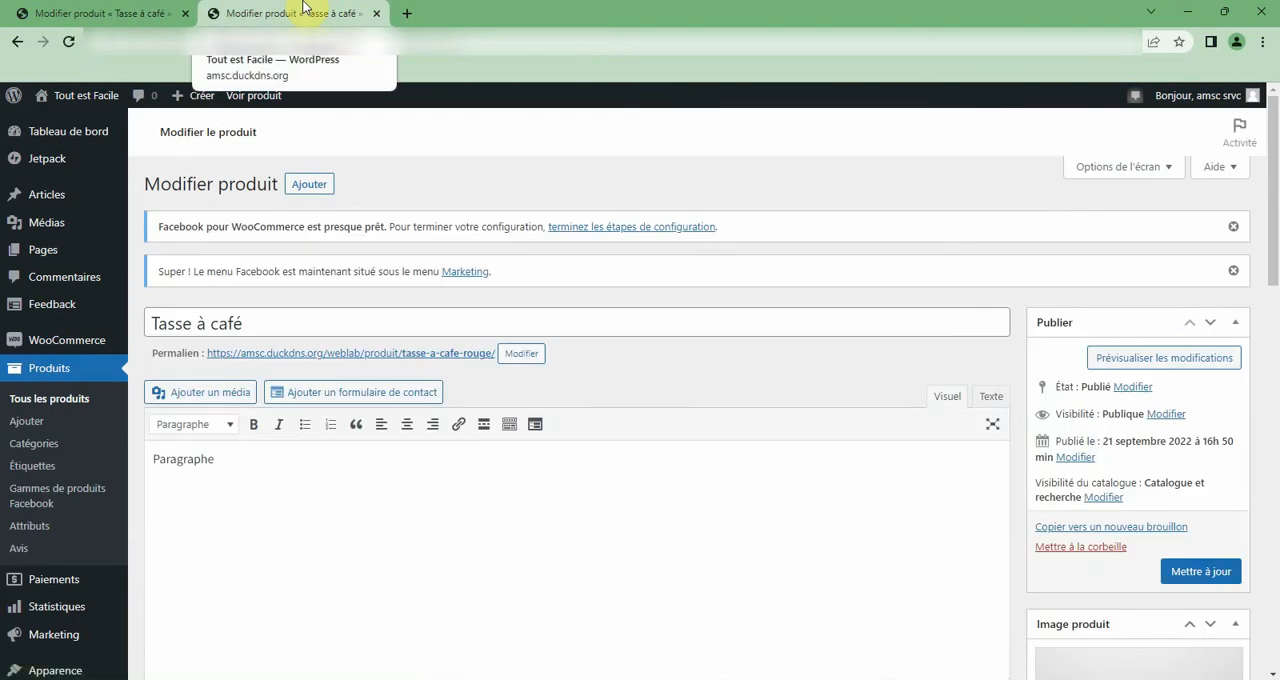
{"action": "scroll", "coordinate": [455, 352], "scroll_direction": "down", "scroll_amount": 2}
{"action": "scroll", "coordinate": [454, 352], "scroll_direction": "down", "scroll_amount": 2}
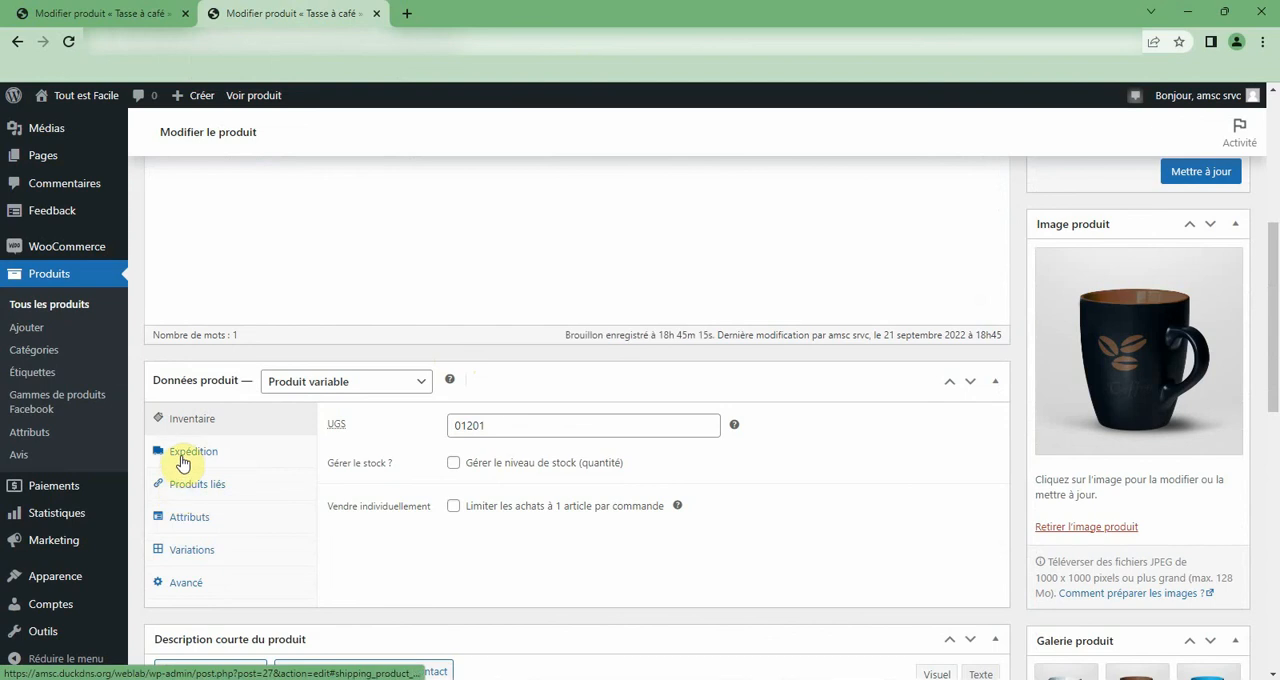
Switch to the other open editor of Tasse à café and review its product data, gallery, categories and tags.
{"action": "left_click", "coordinate": [113, 7]}
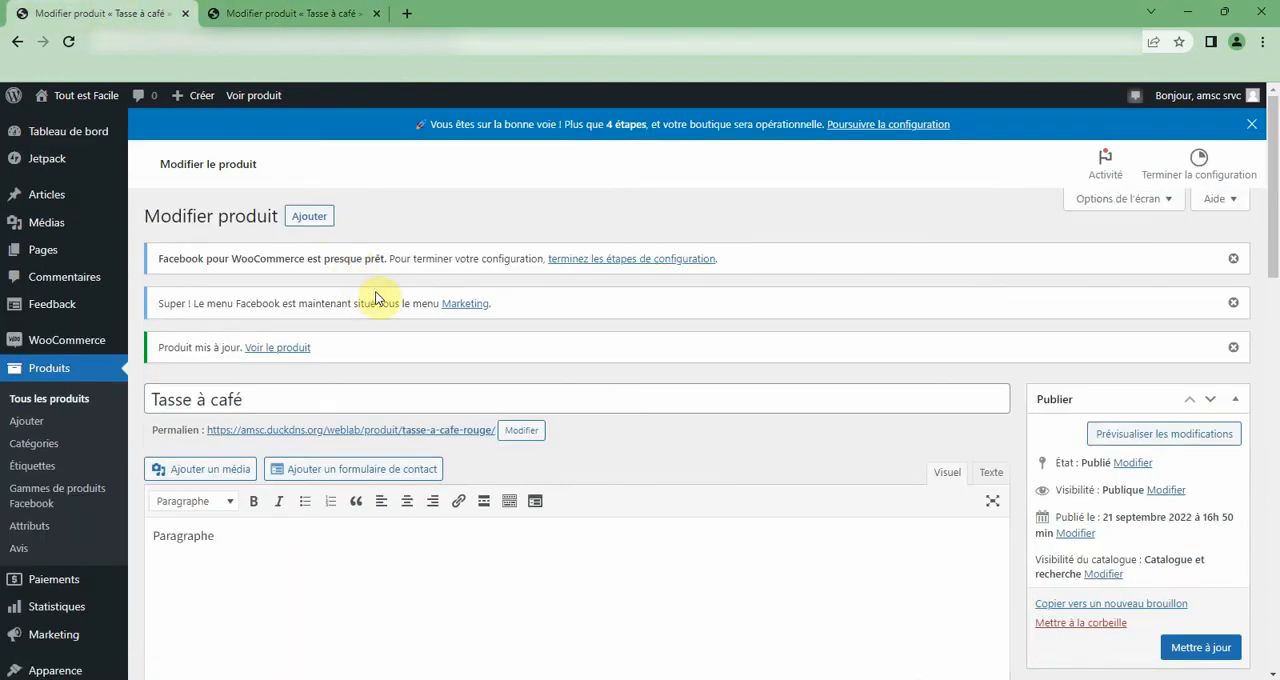
{"action": "scroll", "coordinate": [768, 494], "scroll_direction": "down", "scroll_amount": 15}
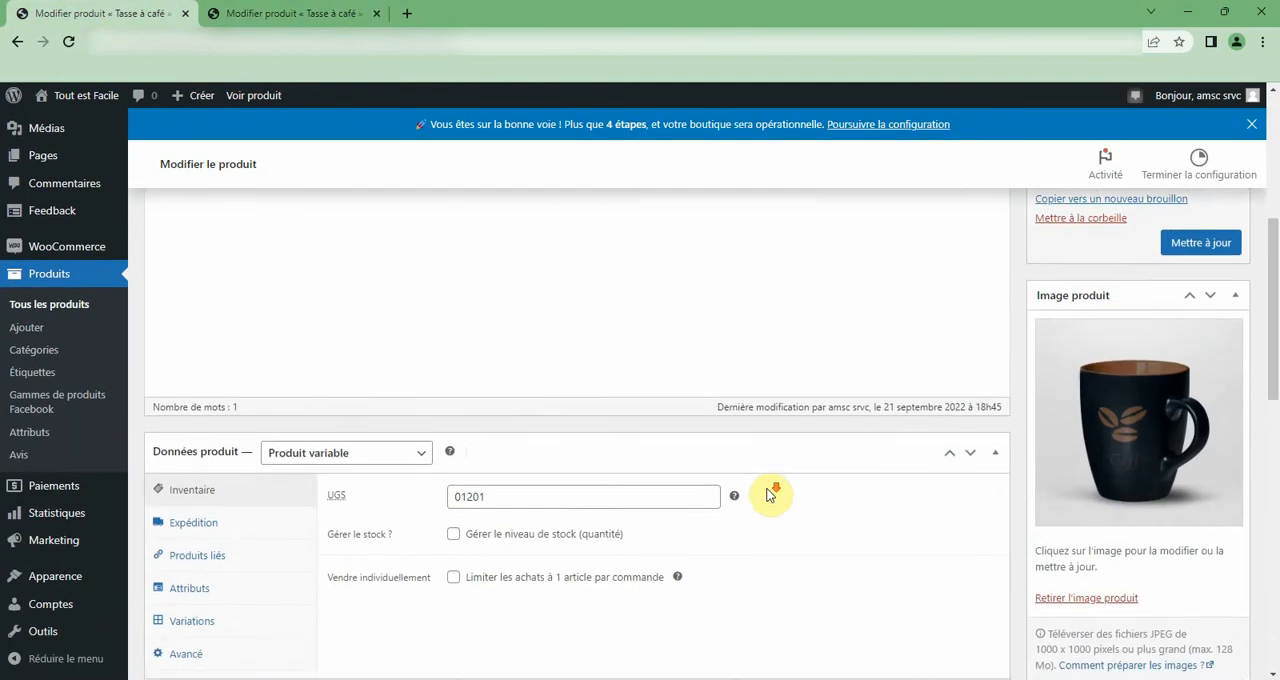
{"action": "scroll", "coordinate": [1199, 573], "scroll_direction": "down", "scroll_amount": 3}
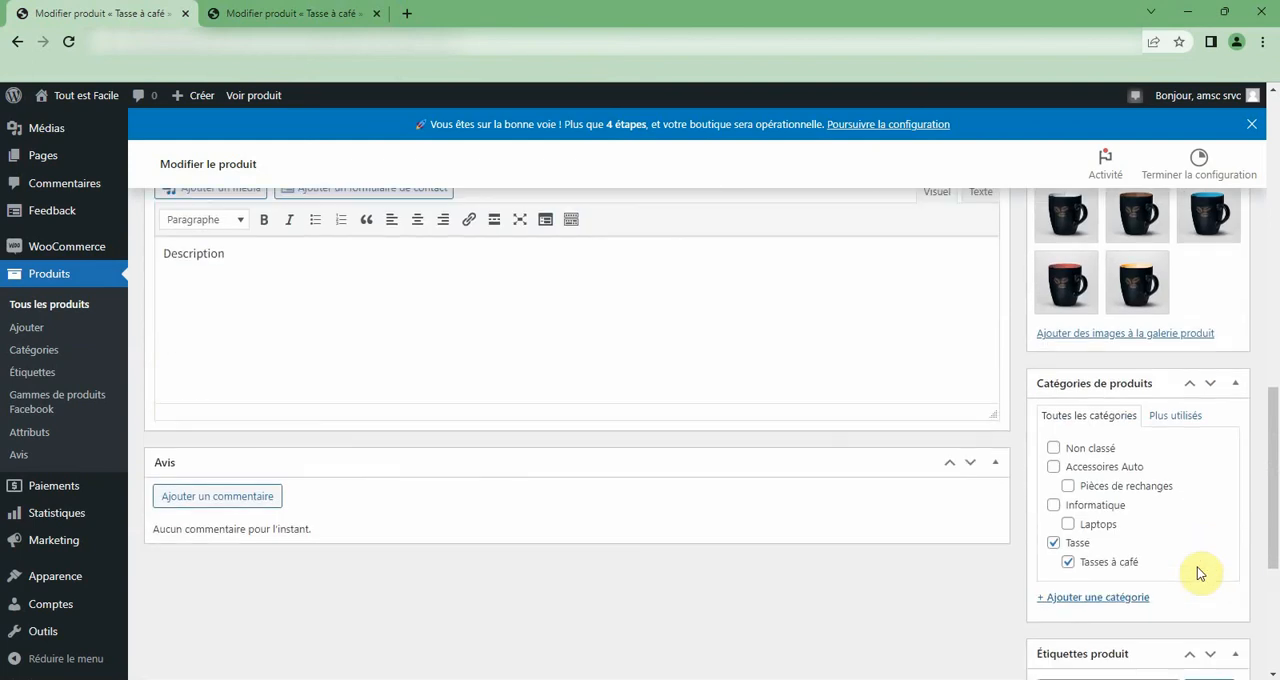
{"action": "scroll", "coordinate": [1065, 628], "scroll_direction": "down", "scroll_amount": 4}
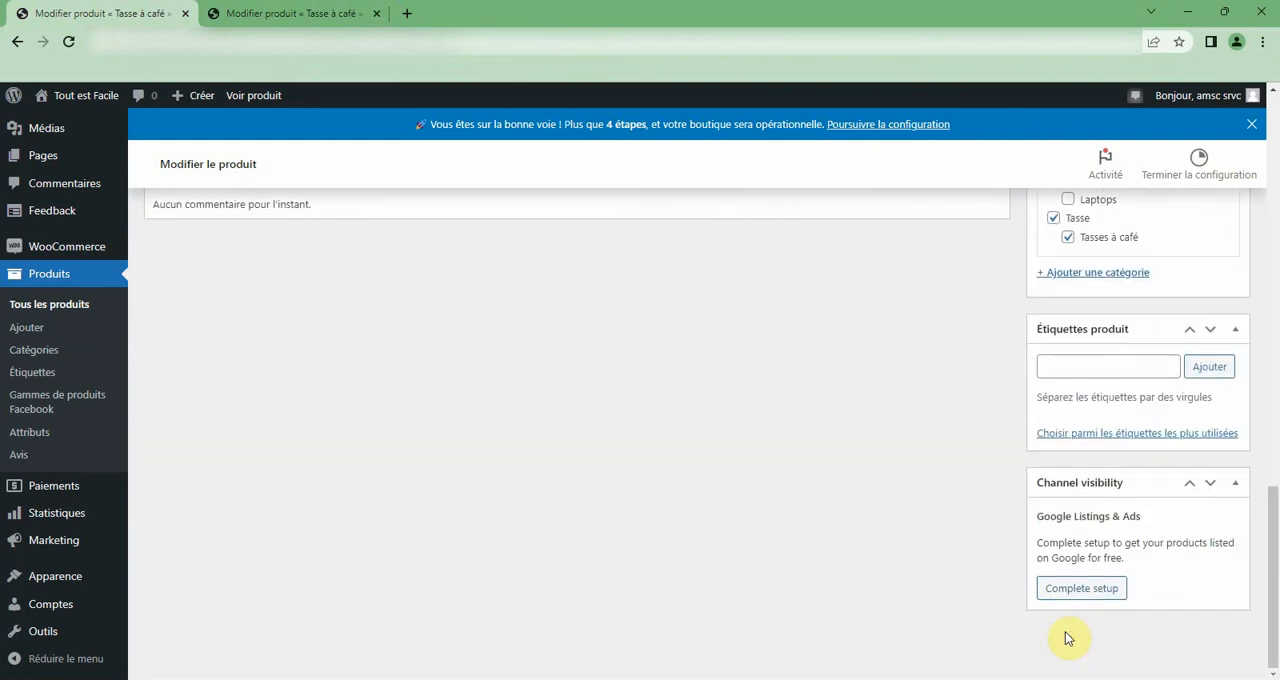
{"action": "scroll", "coordinate": [1070, 632], "scroll_direction": "up", "scroll_amount": 7}
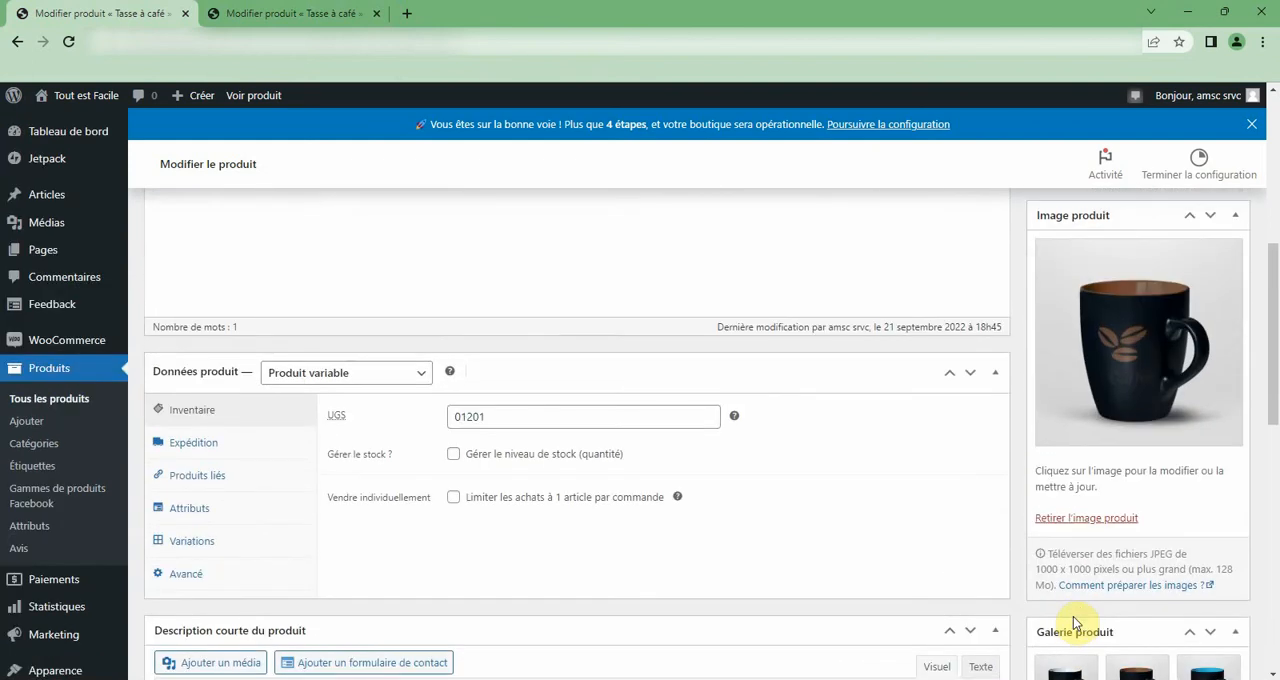
Review the product data sections from advanced settings, variations and attributes through linked products and shipping to inventory.
{"action": "left_click", "coordinate": [196, 575]}
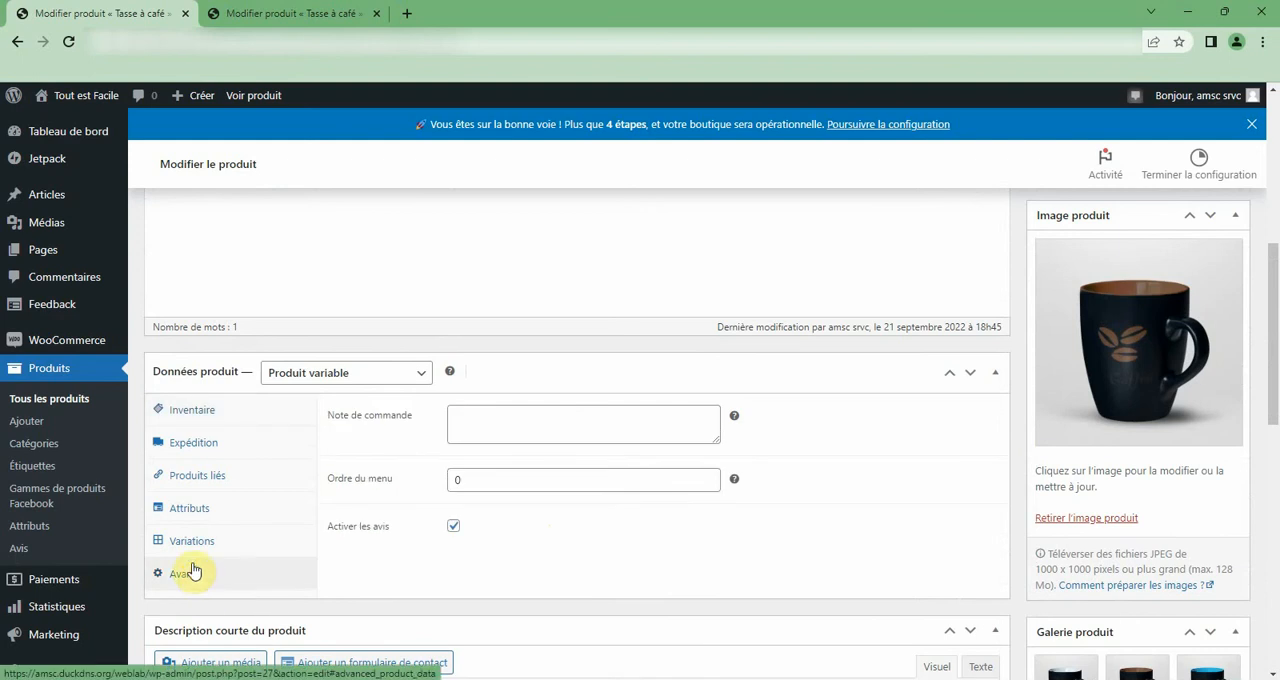
{"action": "left_click", "coordinate": [197, 545]}
{"action": "left_click", "coordinate": [189, 508]}
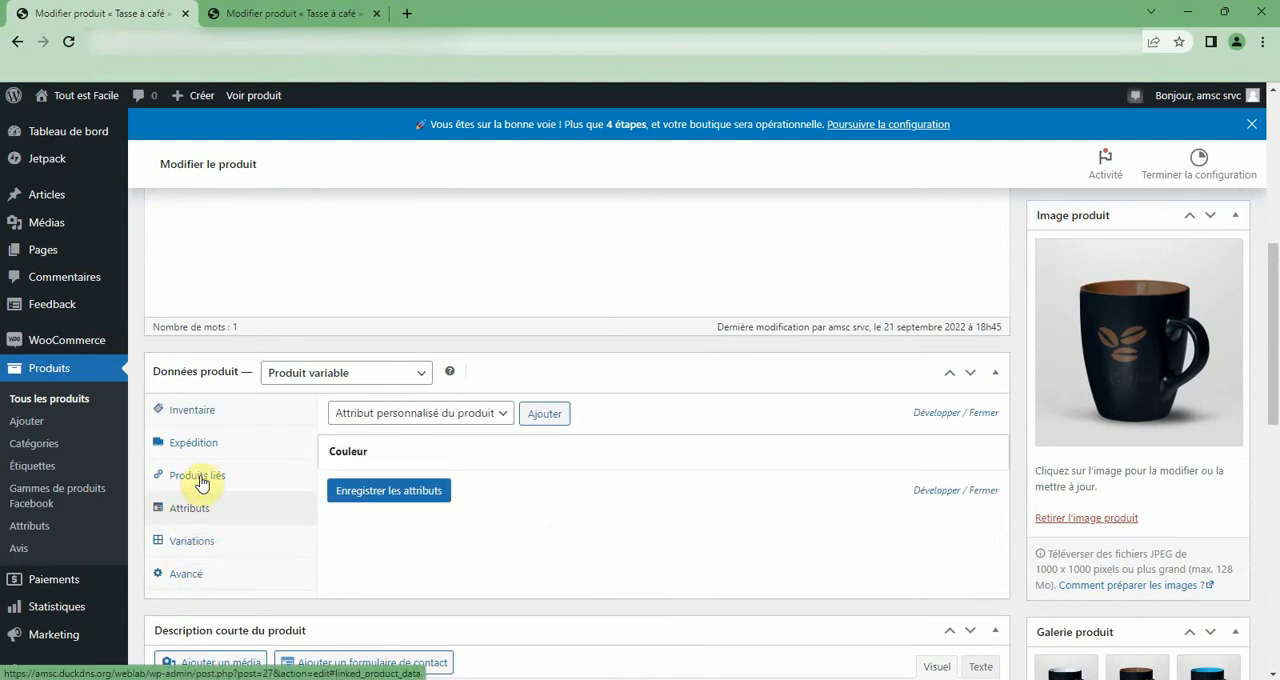
{"action": "left_click", "coordinate": [199, 478]}
{"action": "left_click", "coordinate": [197, 447]}
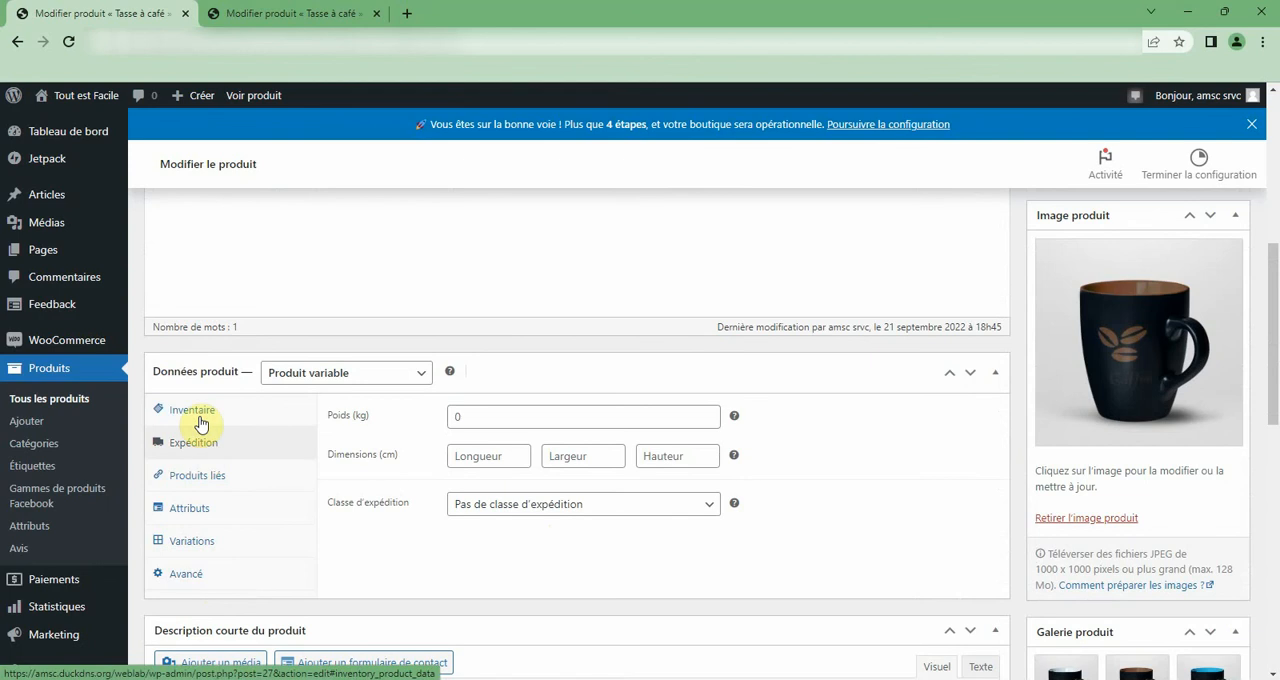
{"action": "left_click", "coordinate": [199, 416]}
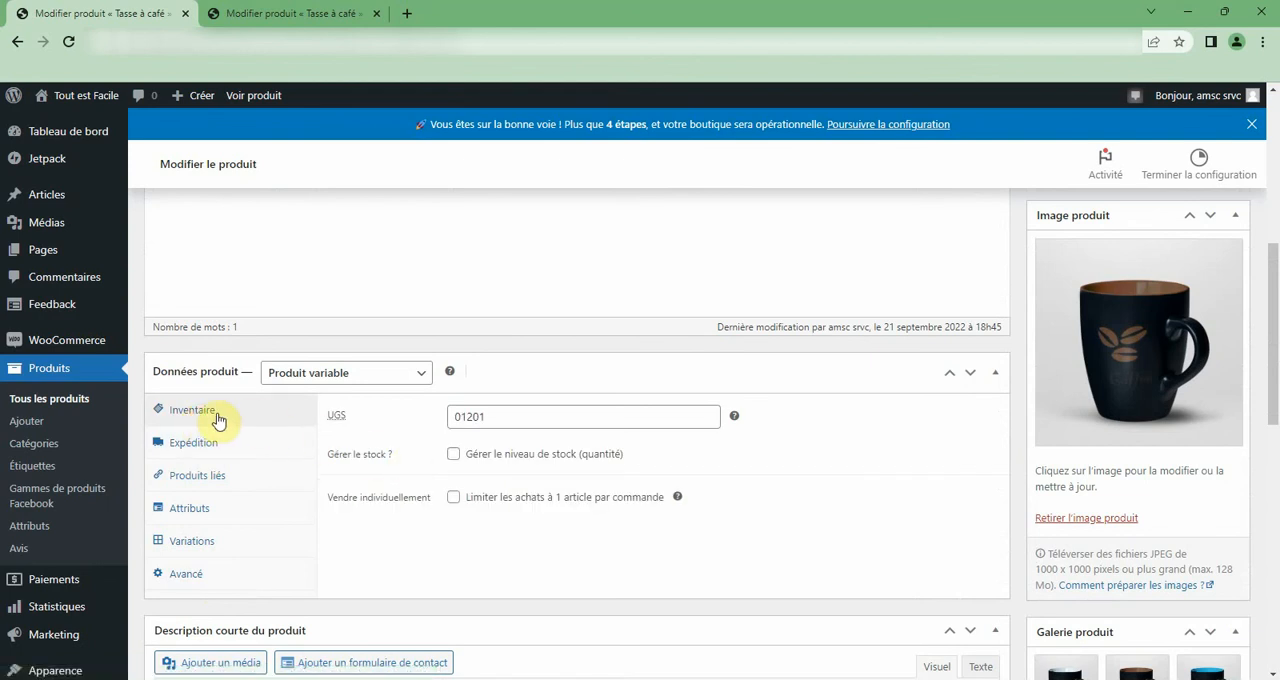
Check the short description, then recheck the attributes, inventory and variations settings for the cause of the unavailability.
{"action": "scroll", "coordinate": [437, 468], "scroll_direction": "down", "scroll_amount": 10}
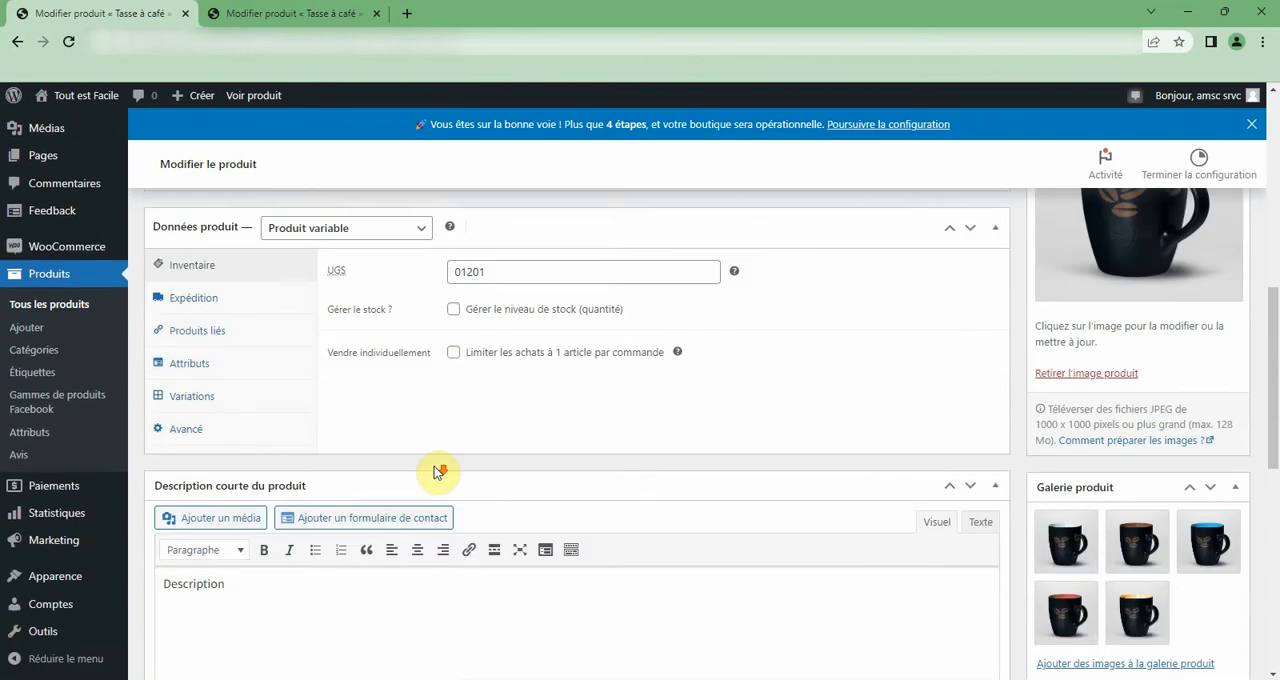
{"action": "scroll", "coordinate": [434, 466], "scroll_direction": "up", "scroll_amount": 5}
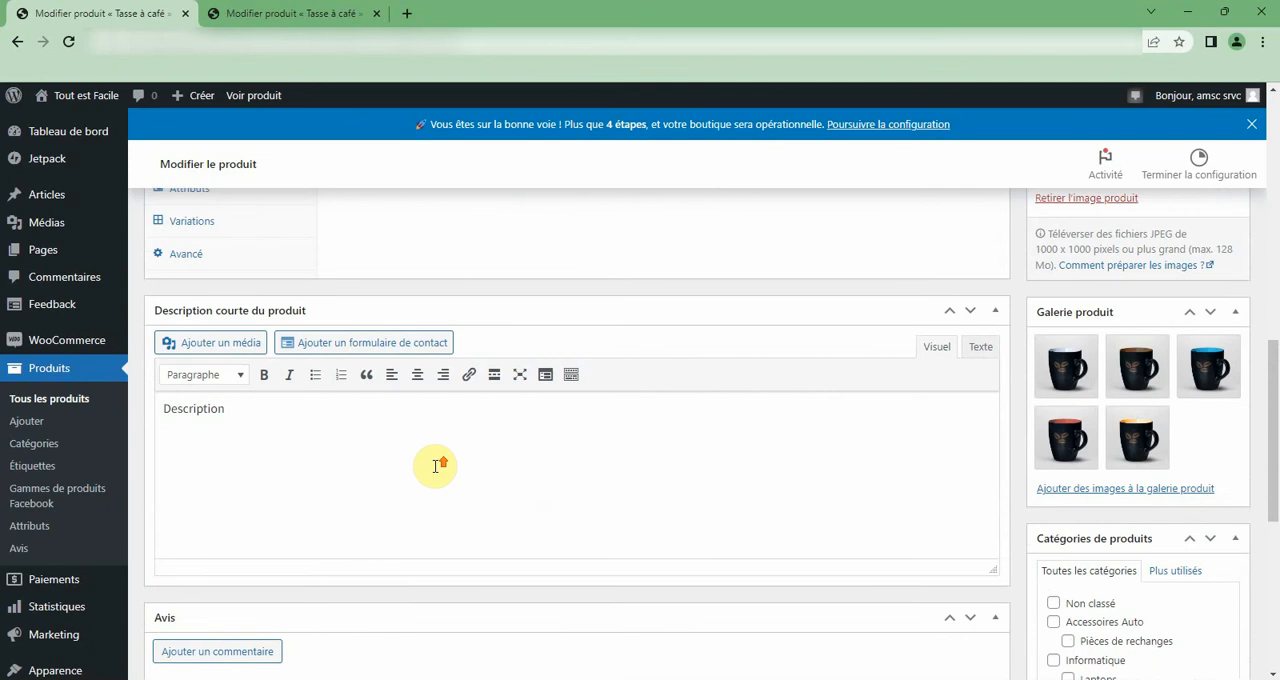
{"action": "scroll", "coordinate": [434, 466], "scroll_direction": "up", "scroll_amount": 1}
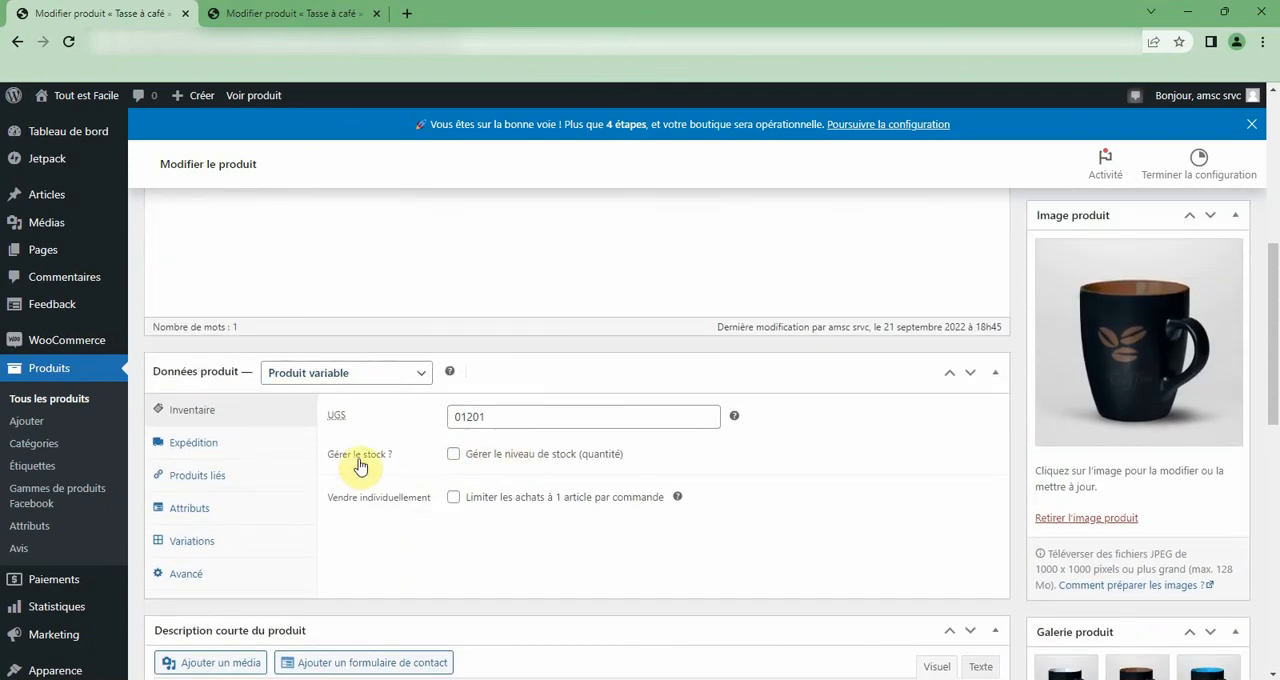
{"action": "left_click", "coordinate": [196, 510]}
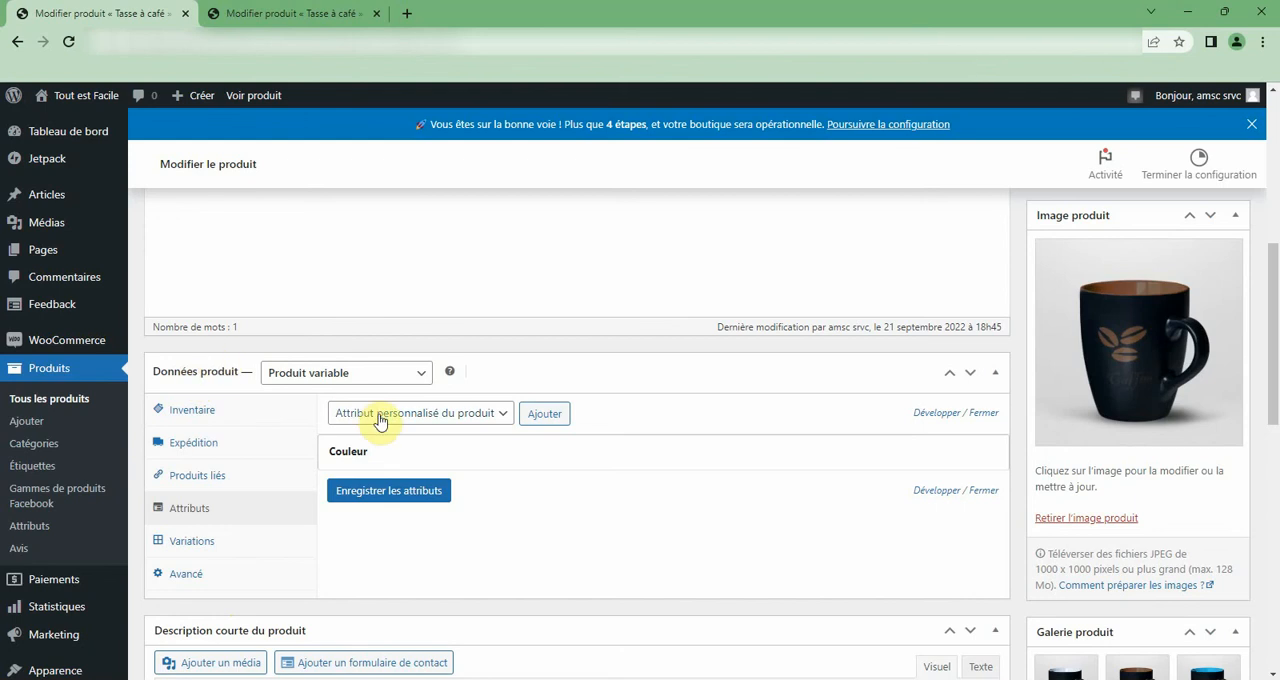
{"action": "left_click", "coordinate": [205, 422]}
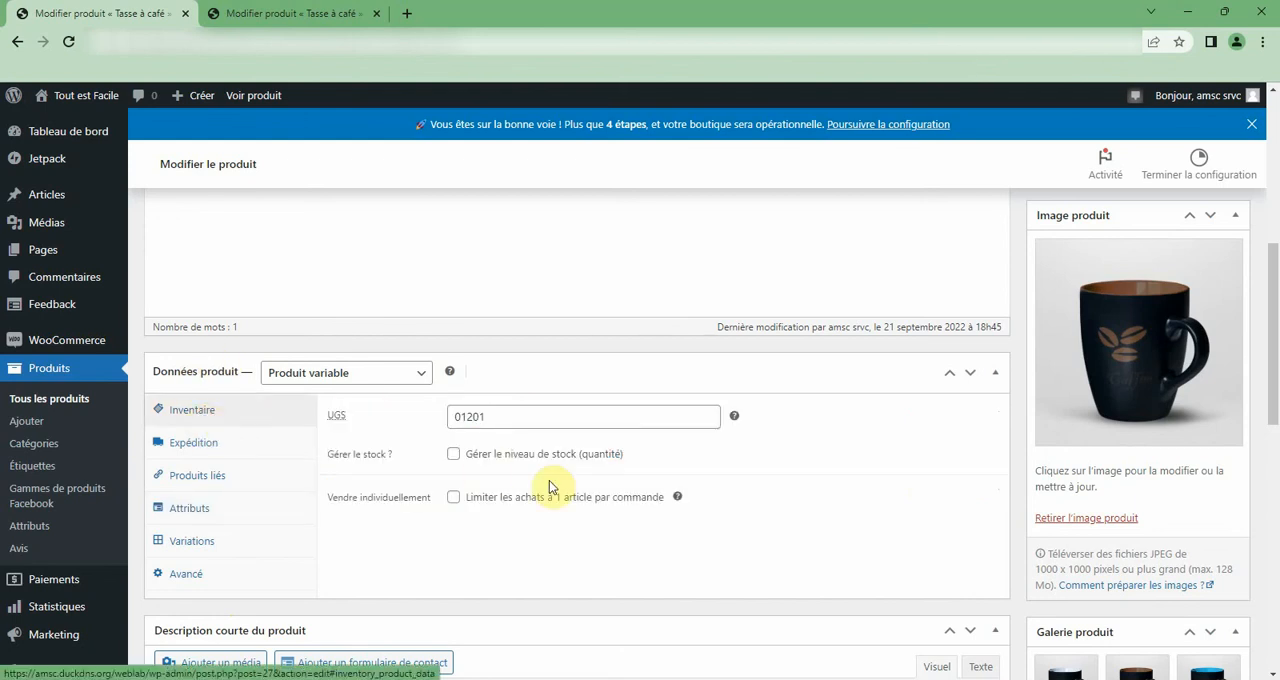
{"action": "left_click", "coordinate": [205, 540]}
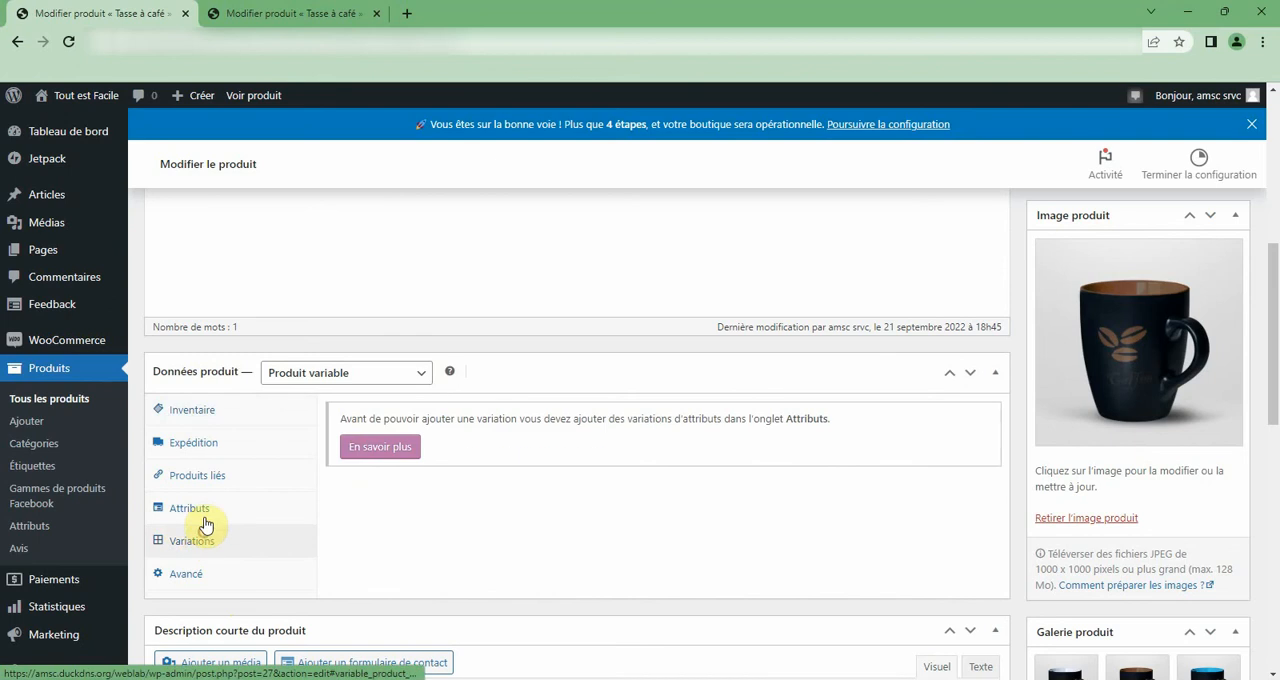
Enable the Couleur attribute for use in variations and save the attributes.
{"action": "left_click", "coordinate": [196, 508]}
{"action": "left_click", "coordinate": [364, 457]}
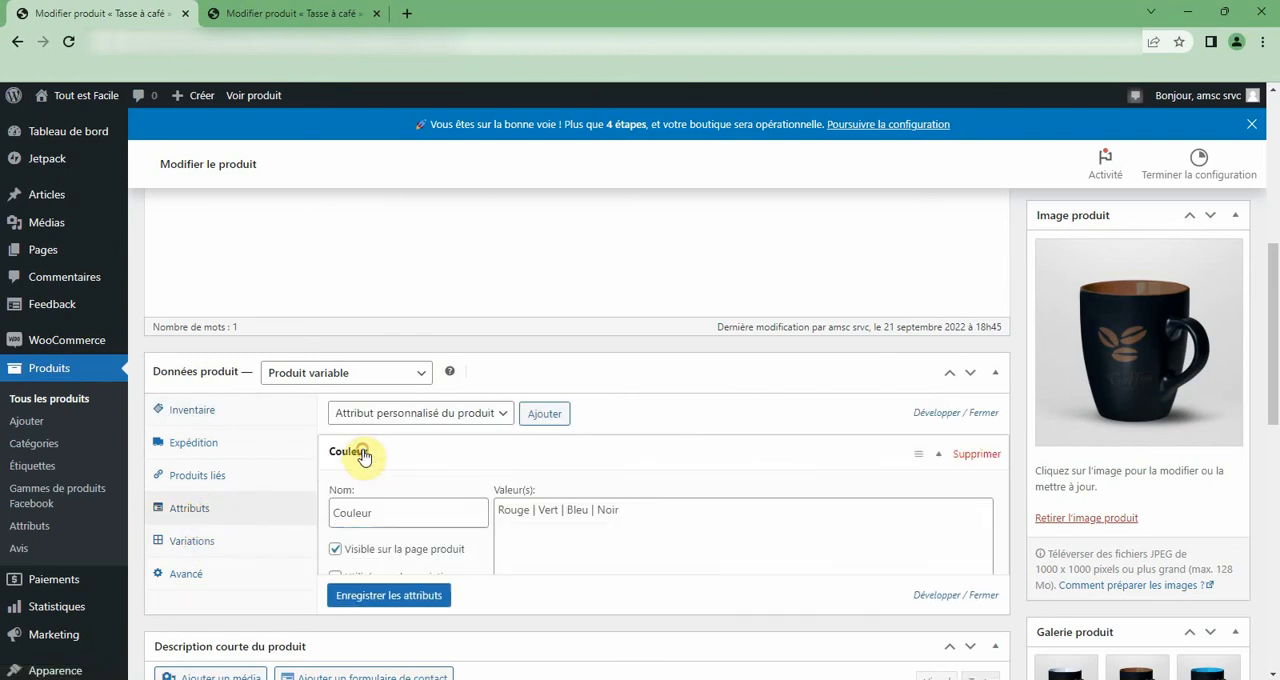
{"action": "left_click", "coordinate": [386, 628]}
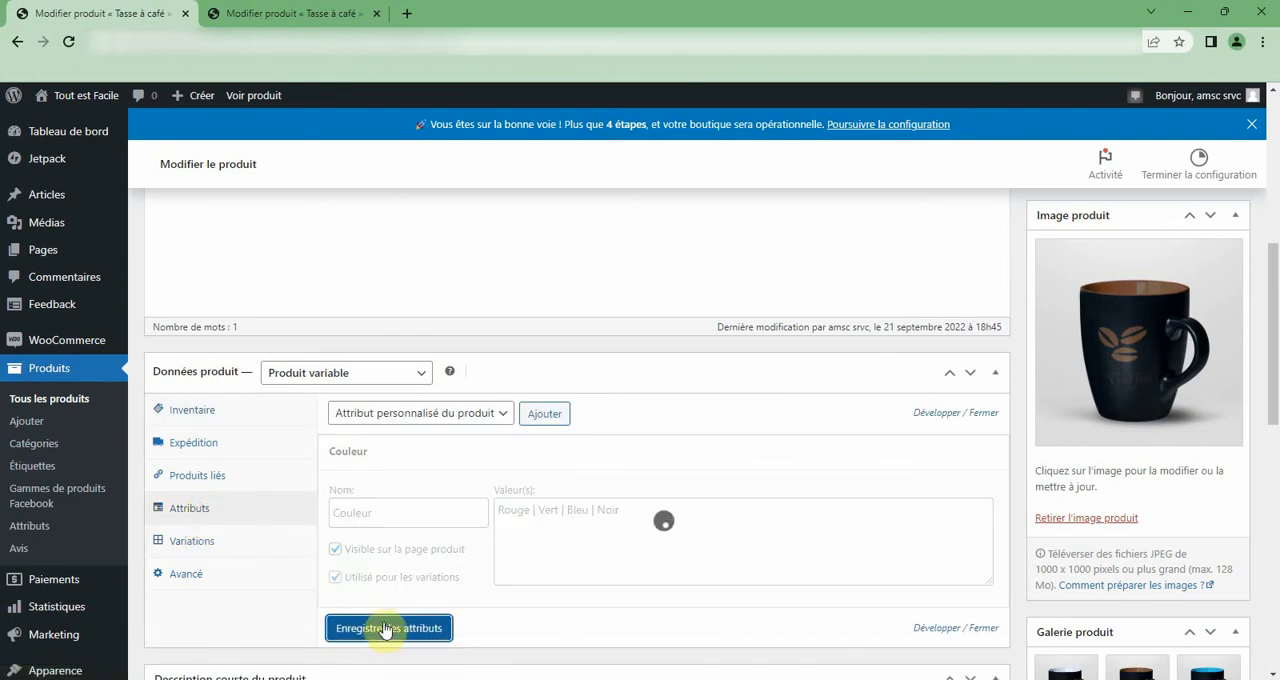
Create variations for all attributes of the product and confirm linking every combination.
{"action": "left_click", "coordinate": [205, 541]}
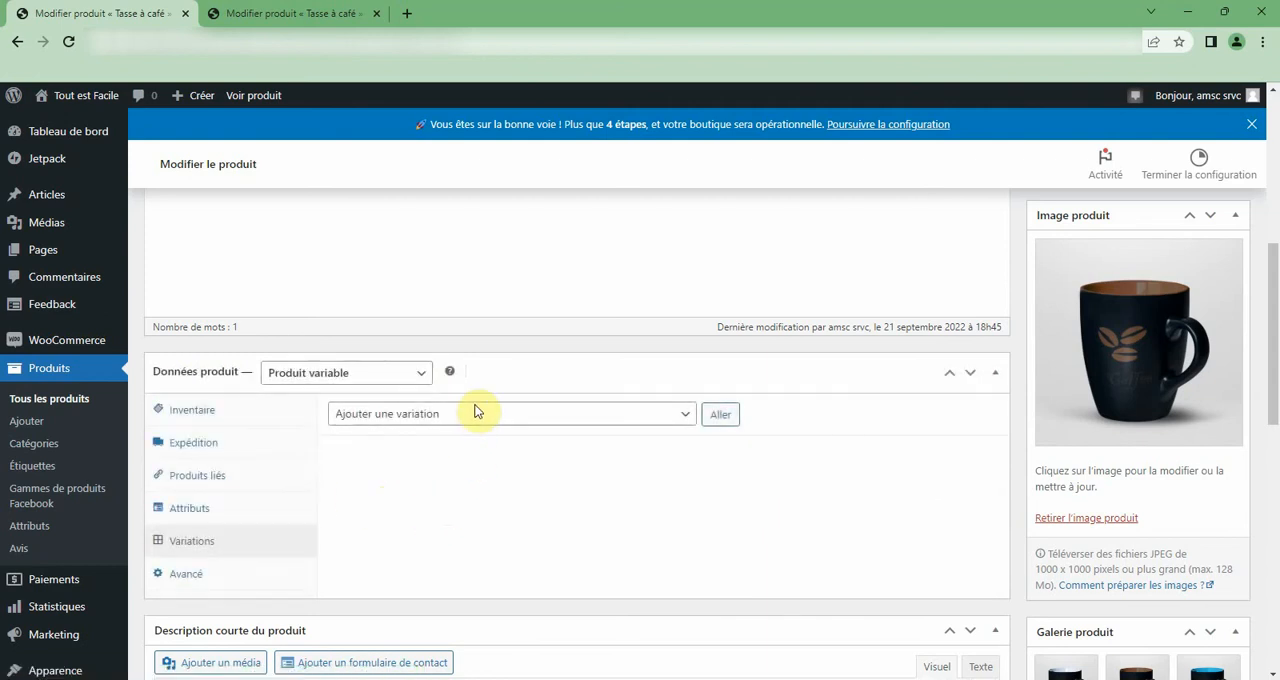
{"action": "left_click", "coordinate": [476, 416]}
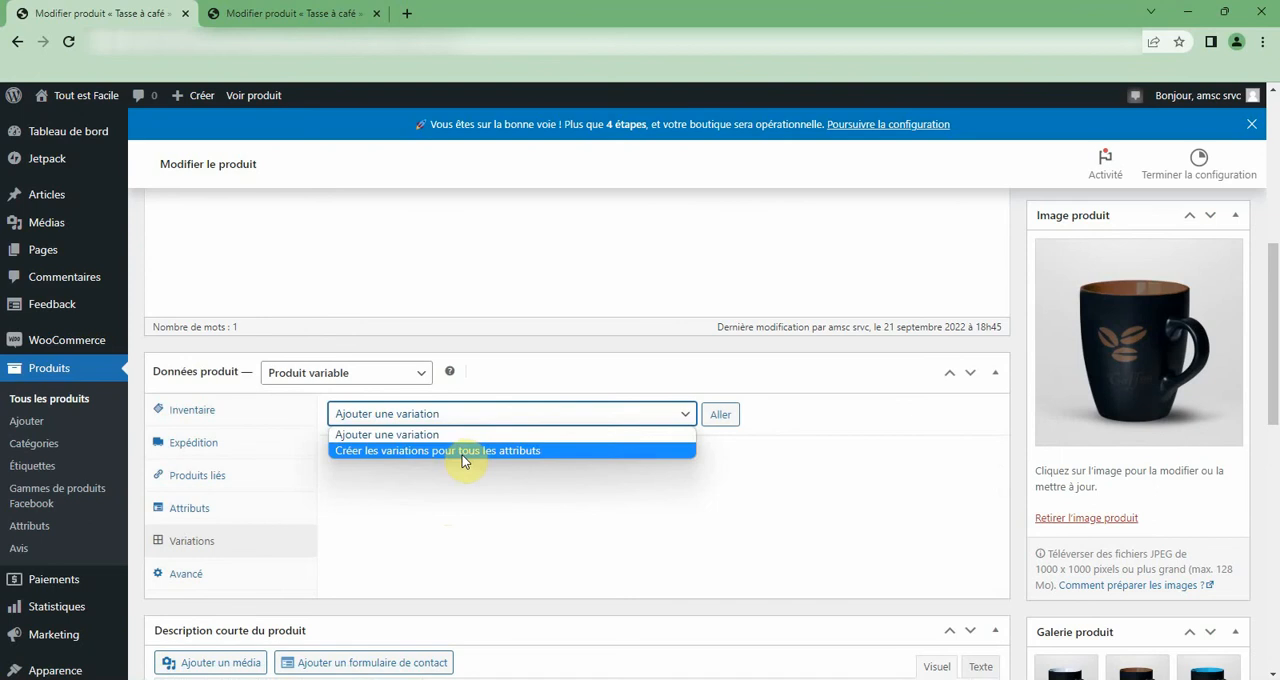
{"action": "left_click", "coordinate": [462, 451]}
{"action": "left_click", "coordinate": [720, 414]}
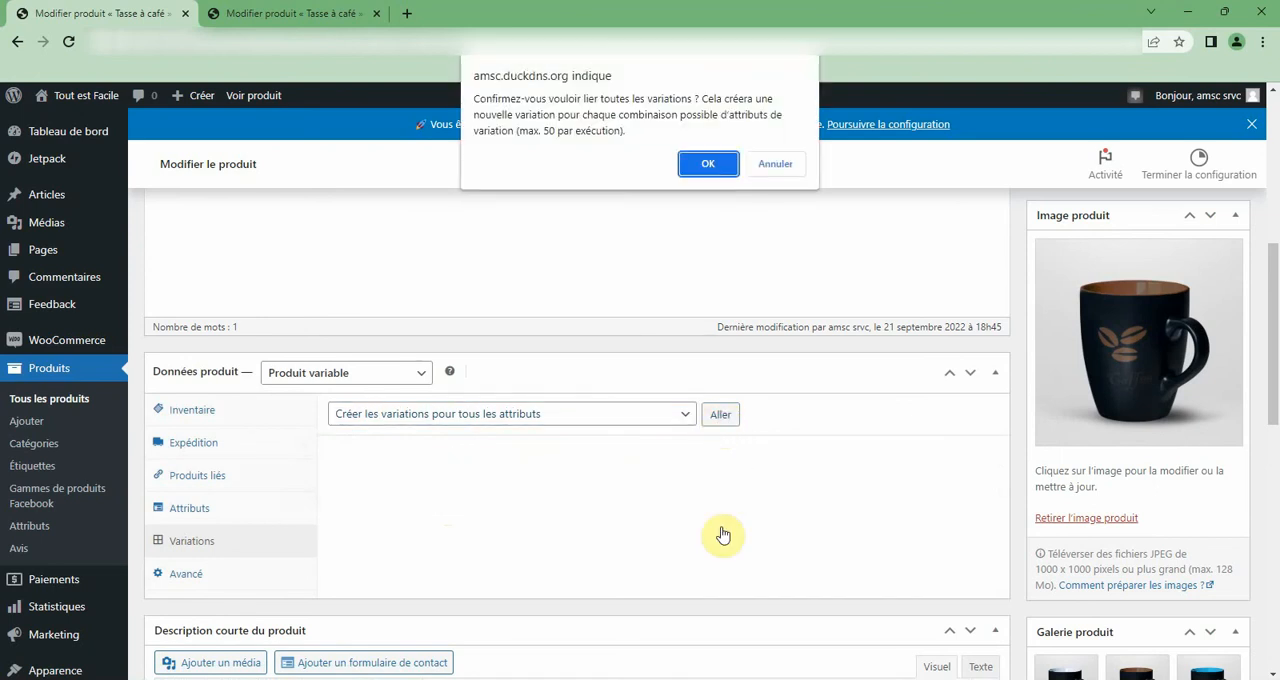
{"action": "left_click", "coordinate": [702, 161]}
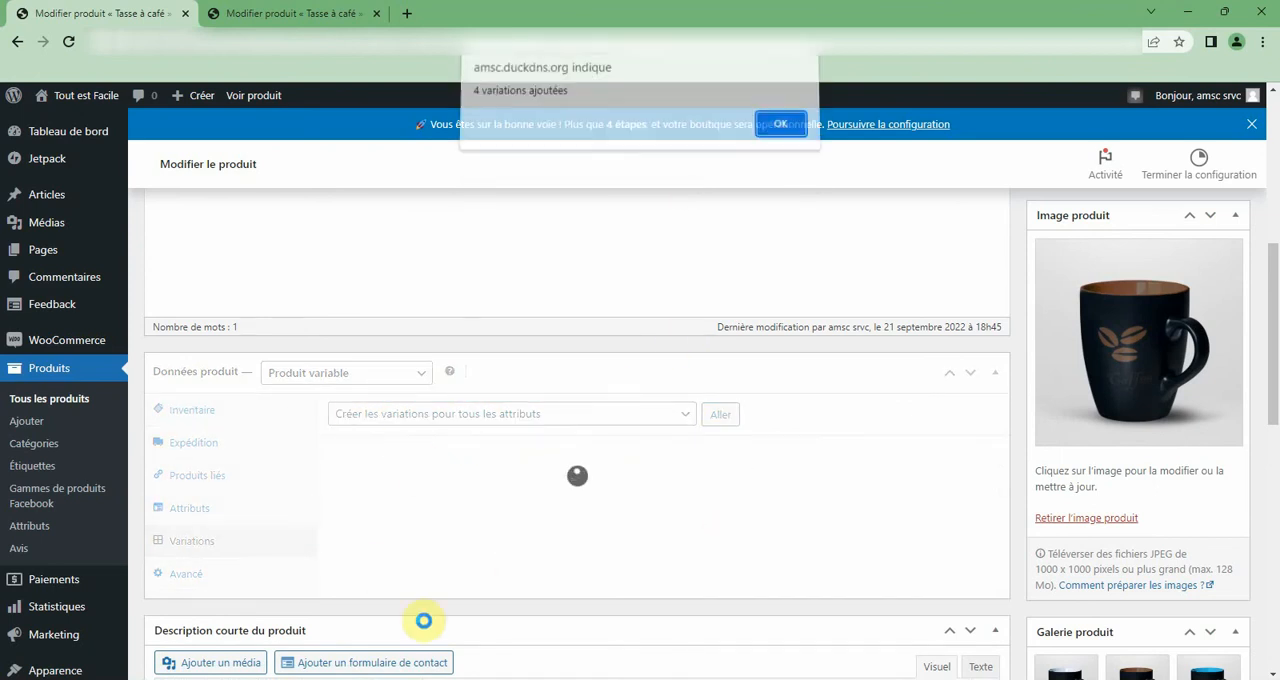
{"action": "left_click", "coordinate": [779, 131]}
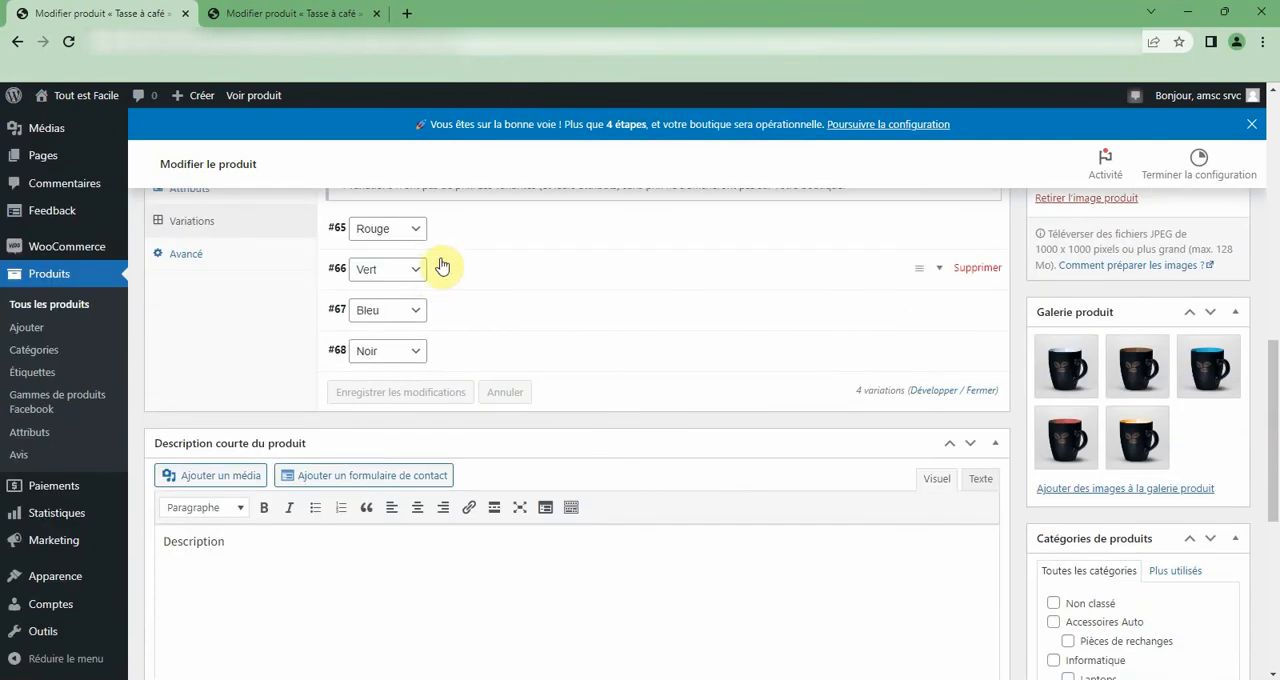
Set the Rouge variation's regular price to 100 € and its sale price to 90 €, and save the changes.
{"action": "left_click", "coordinate": [466, 232]}
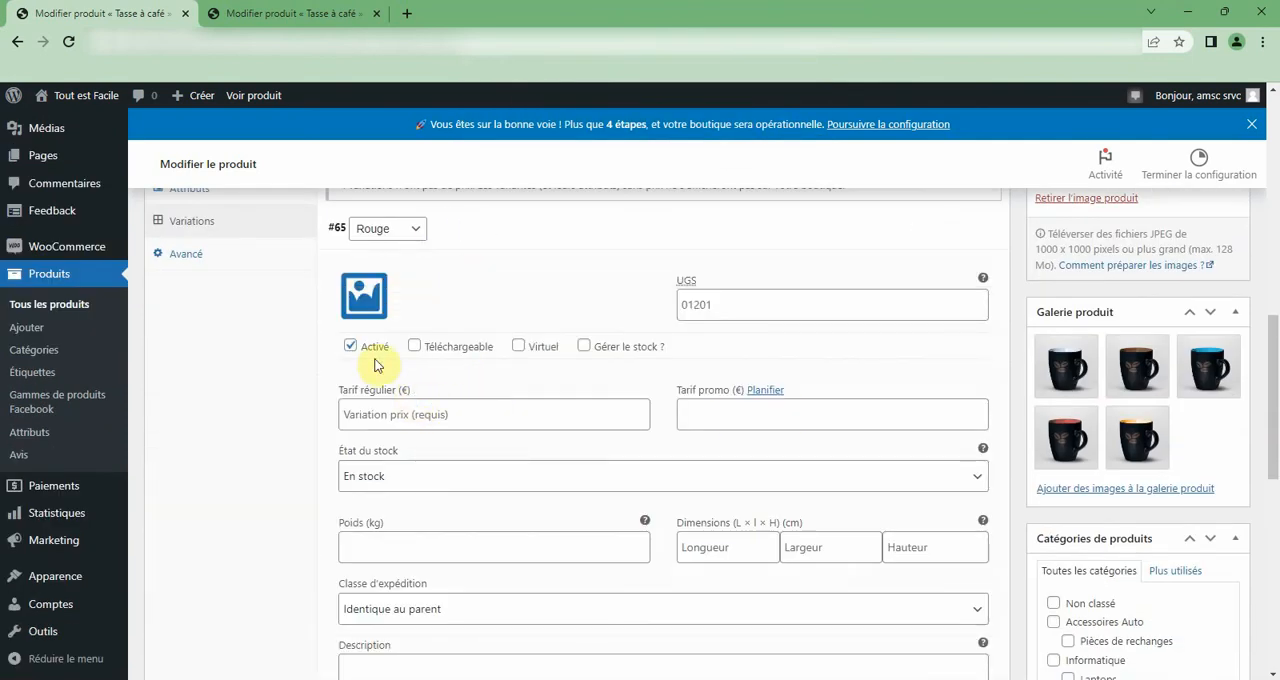
{"action": "left_click", "coordinate": [371, 414]}
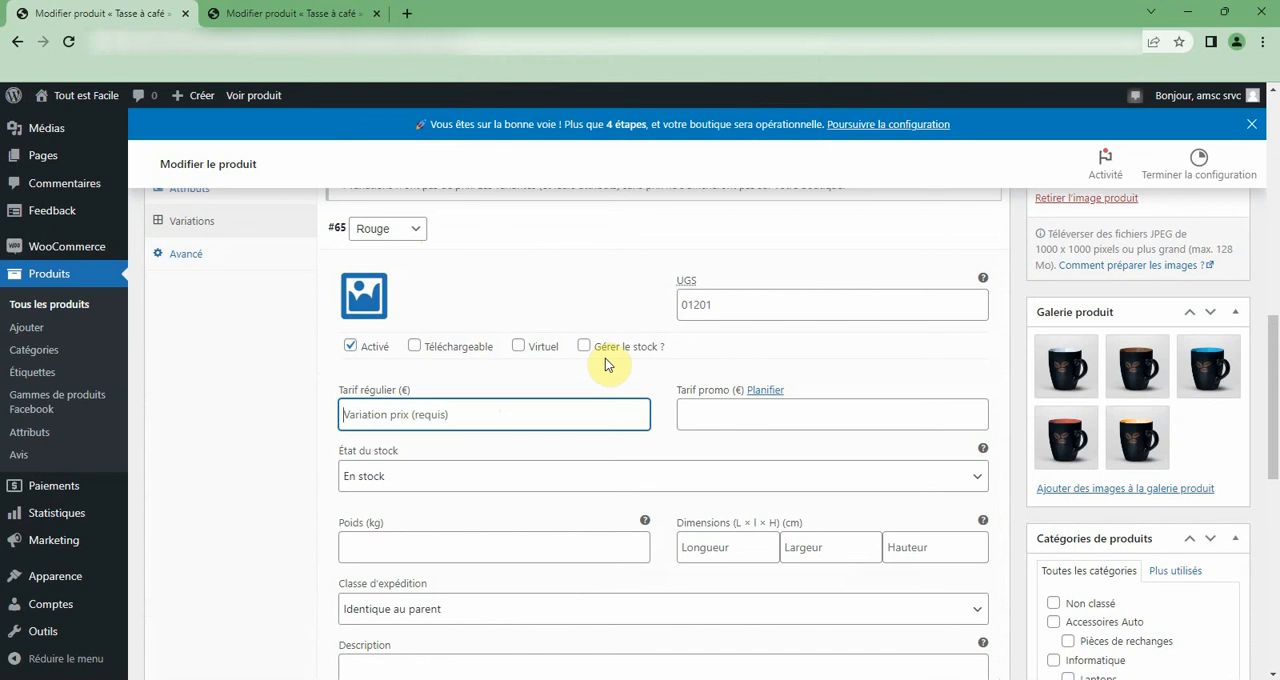
{"action": "type", "text": "100"}
{"action": "key", "text": "Tab"}
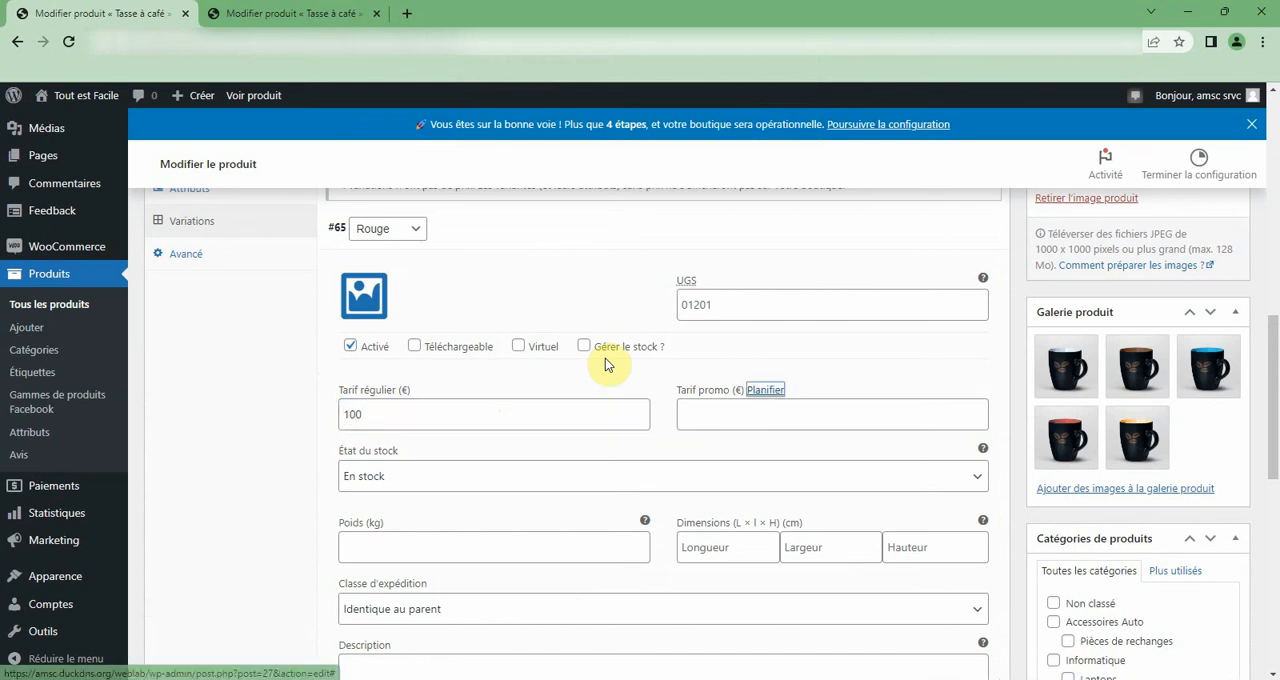
{"action": "left_click", "coordinate": [760, 420]}
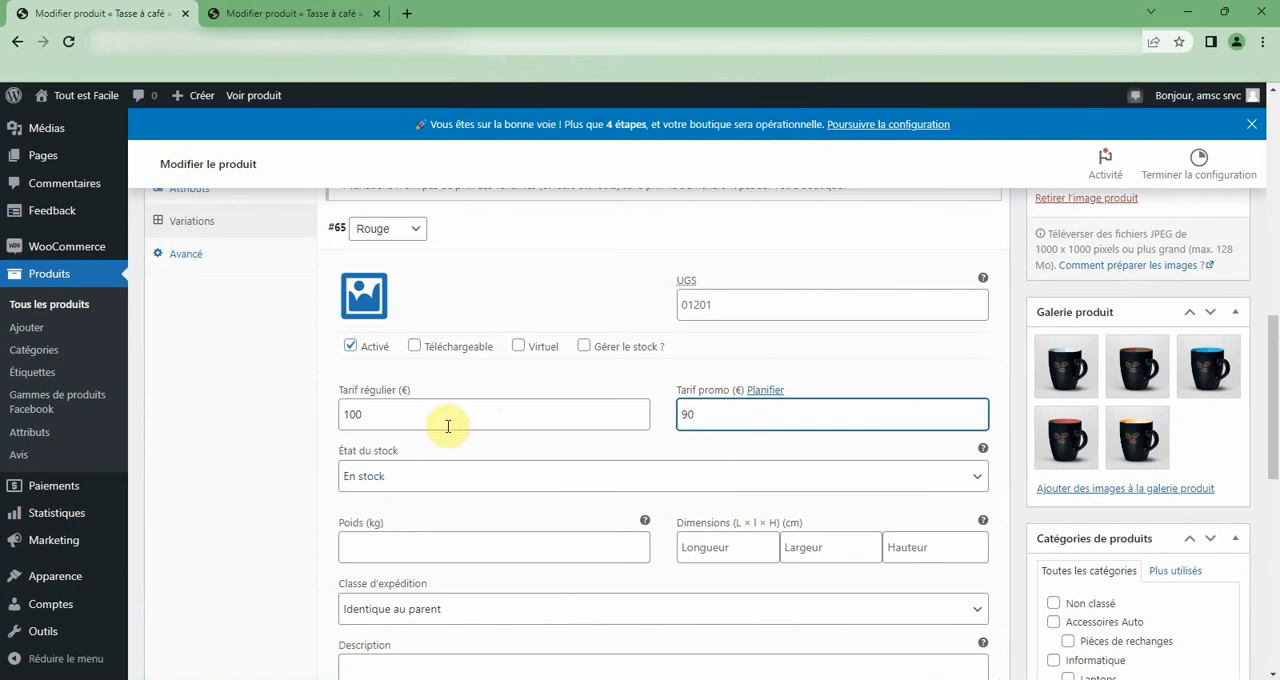
{"action": "scroll", "coordinate": [448, 425], "scroll_direction": "down", "scroll_amount": 3}
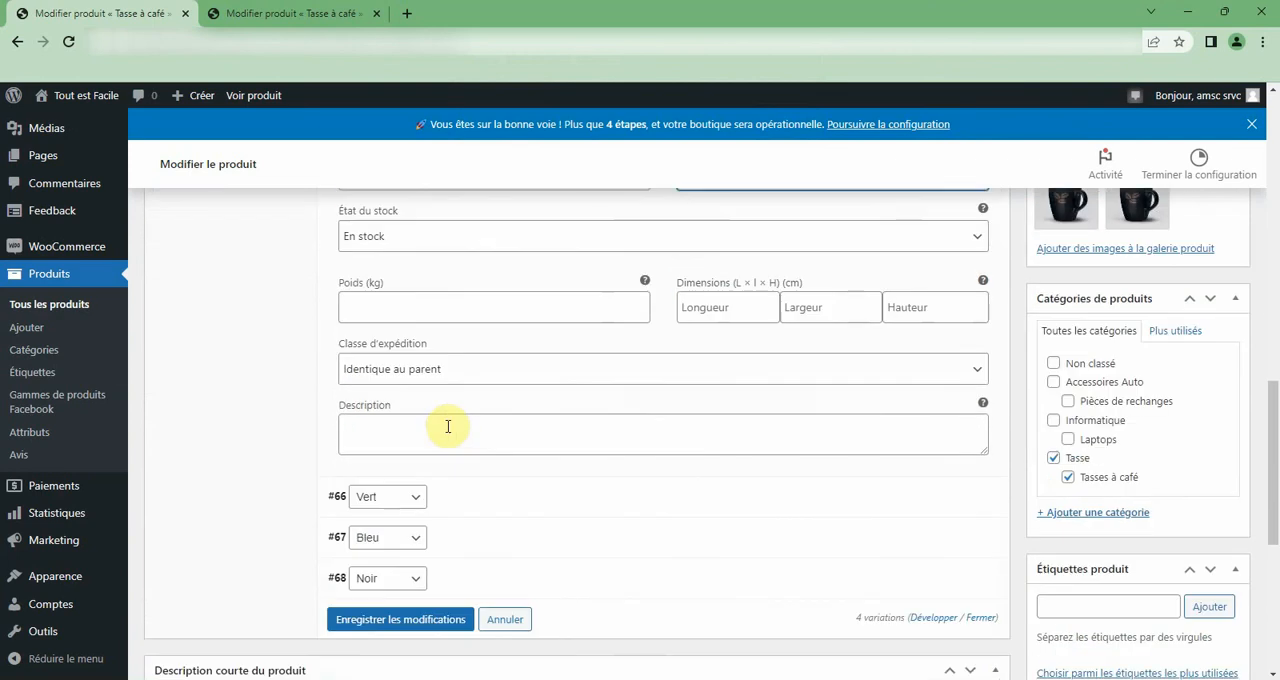
{"action": "left_click", "coordinate": [408, 620]}
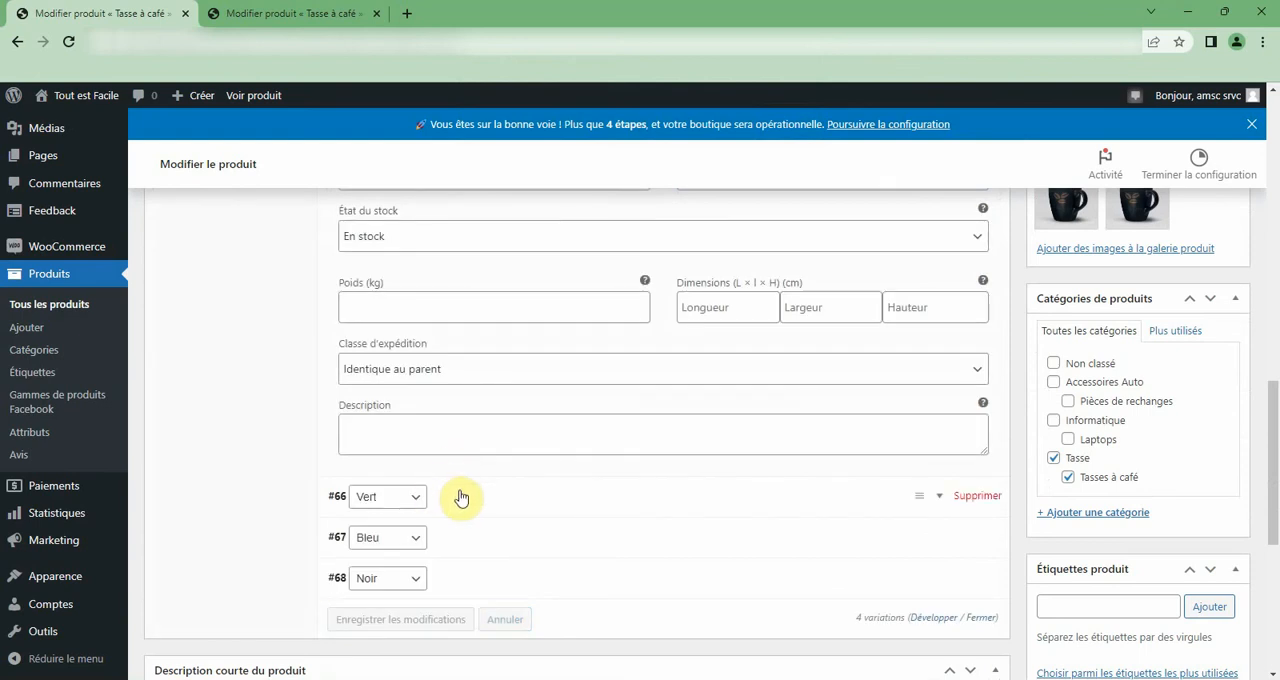
Review the saved Rouge variation and expand the Vert and Bleu variations to examine their price and stock settings.
{"action": "scroll", "coordinate": [457, 494], "scroll_direction": "down", "scroll_amount": 5}
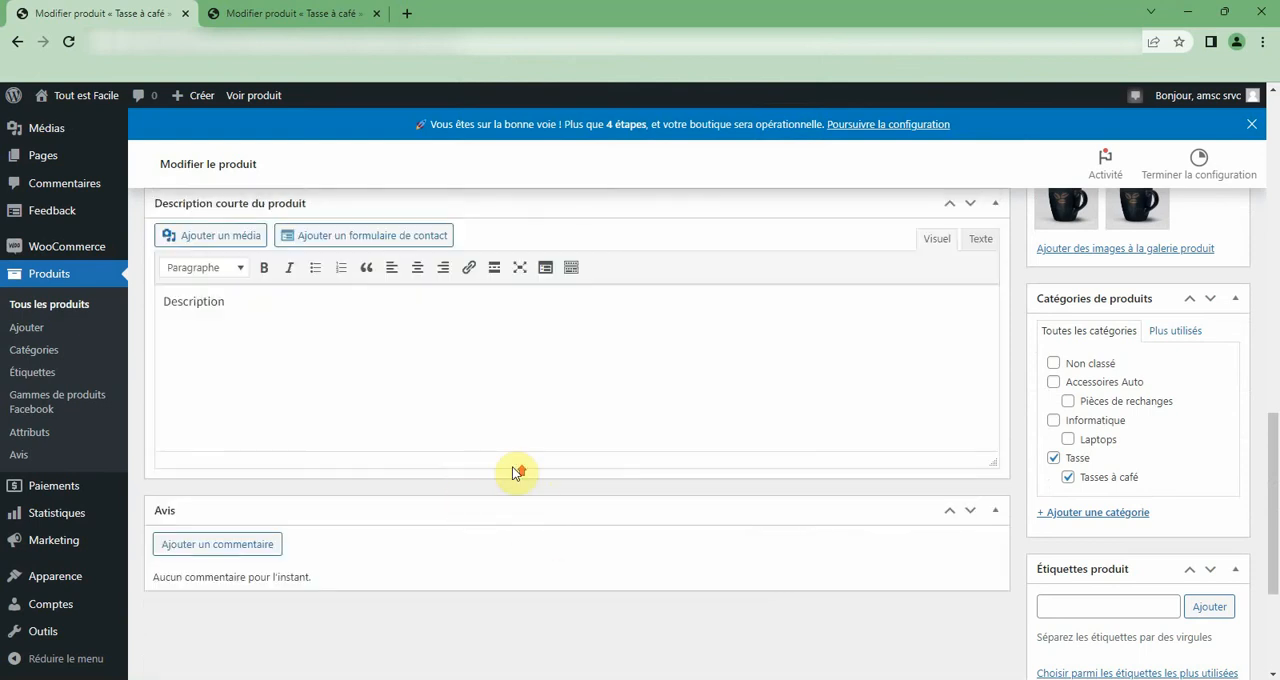
{"action": "scroll", "coordinate": [512, 467], "scroll_direction": "down", "scroll_amount": 3}
{"action": "scroll", "coordinate": [512, 467], "scroll_direction": "up", "scroll_amount": 8}
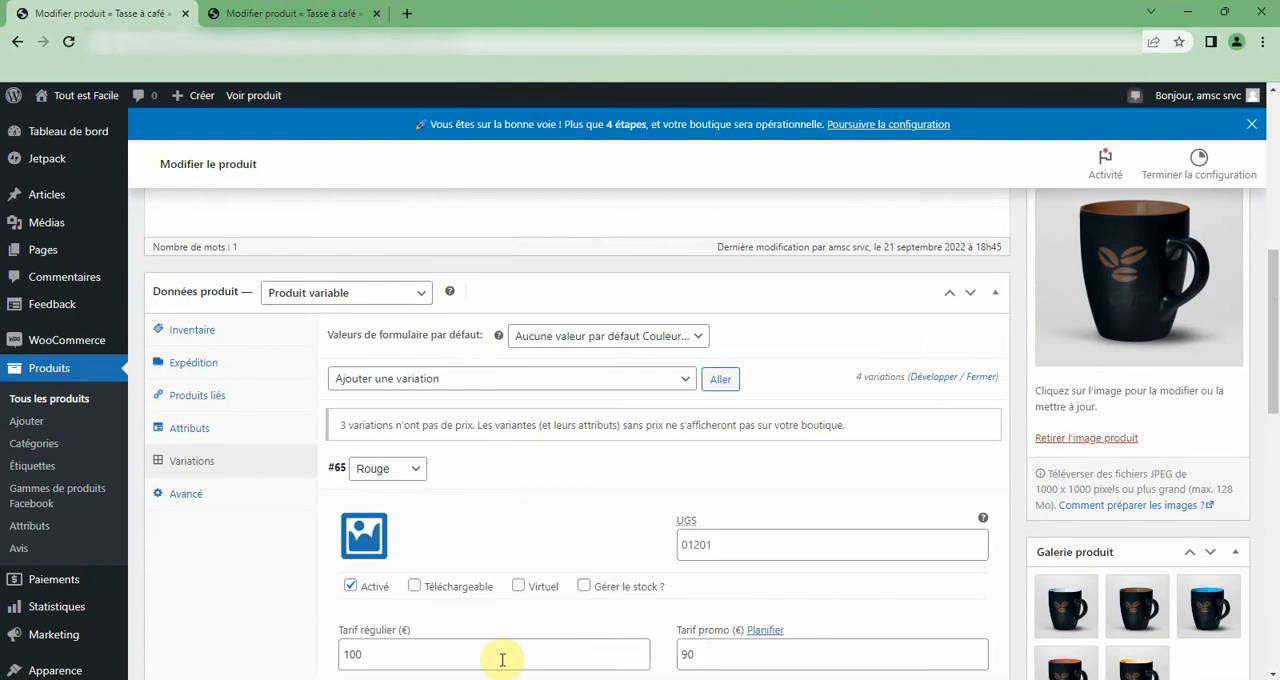
{"action": "scroll", "coordinate": [817, 662], "scroll_direction": "down", "scroll_amount": 8}
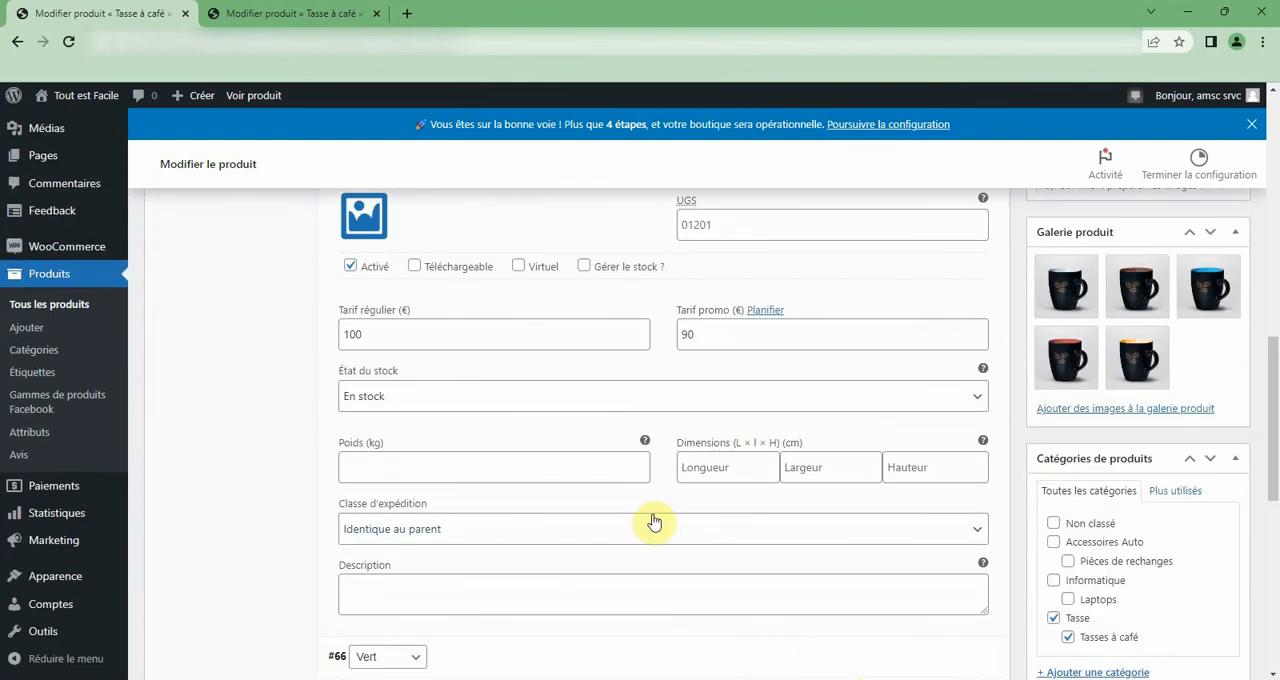
{"action": "left_click", "coordinate": [525, 340]}
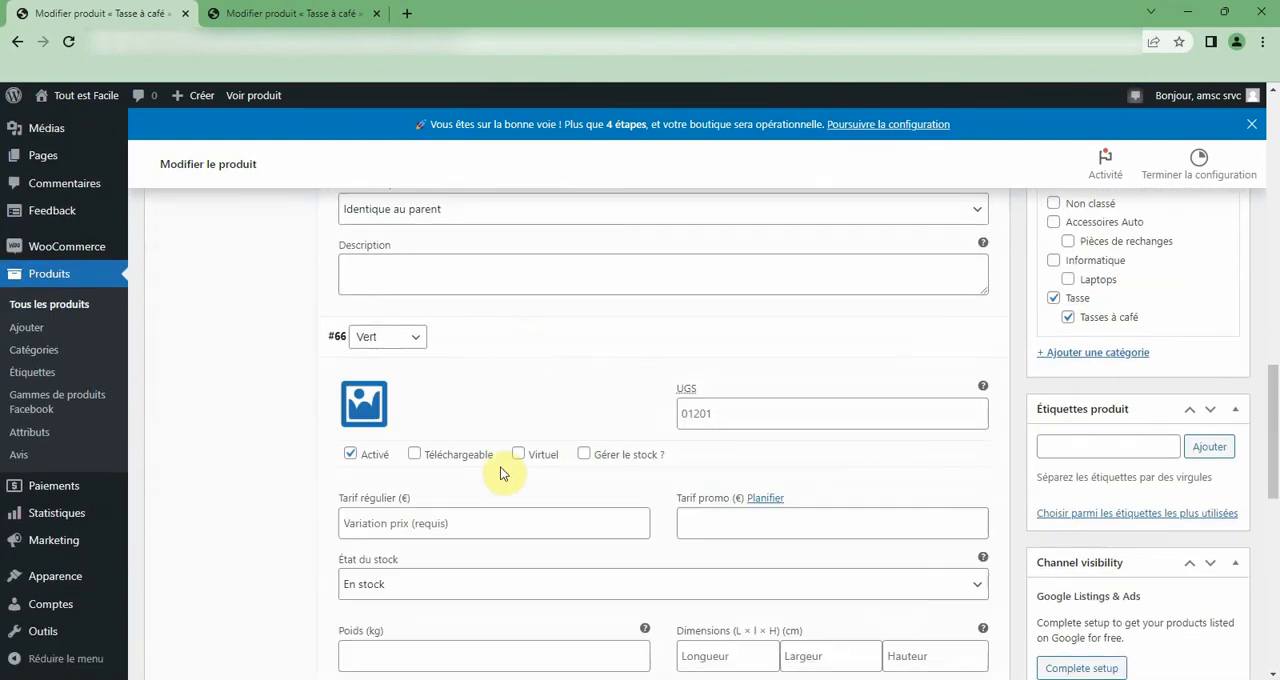
{"action": "scroll", "coordinate": [608, 543], "scroll_direction": "down", "scroll_amount": 4}
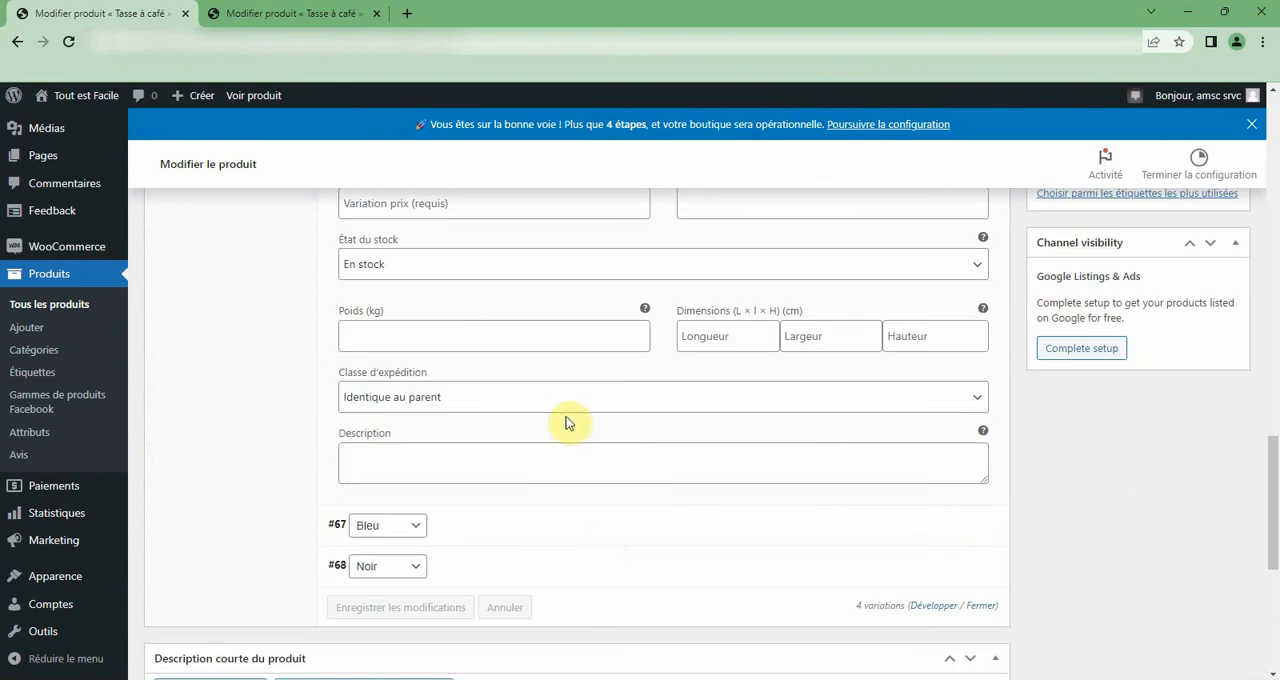
{"action": "left_click", "coordinate": [503, 527]}
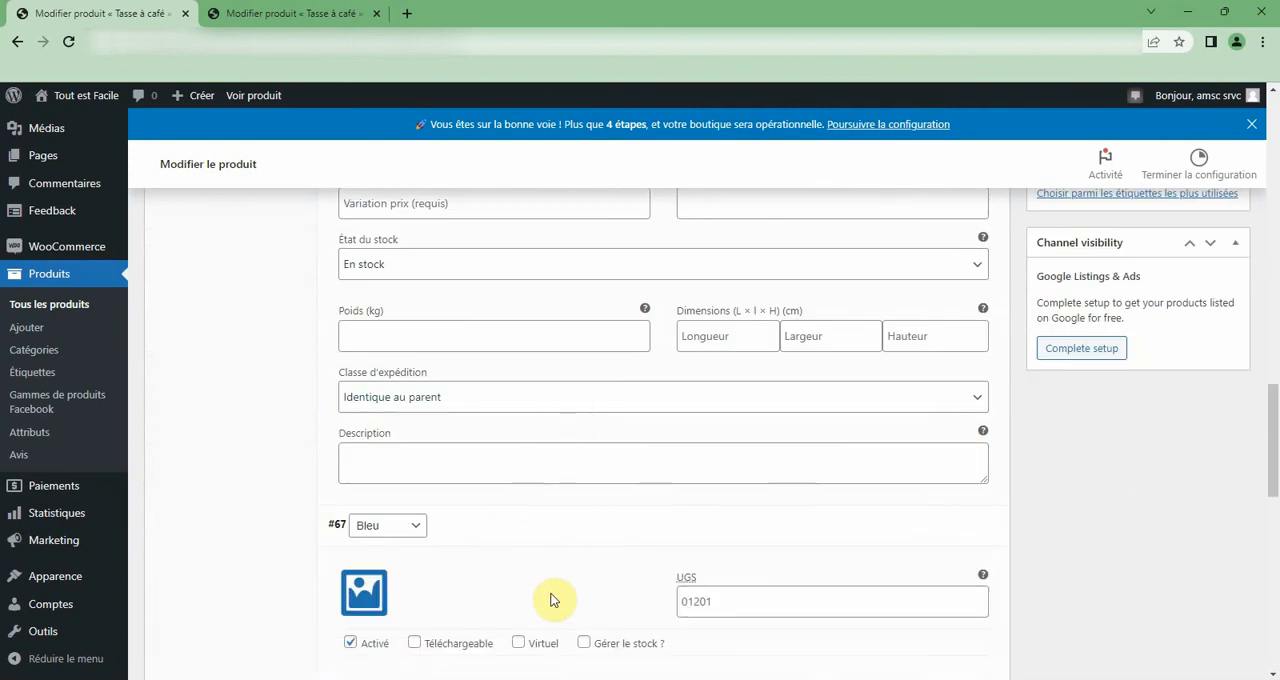
{"action": "scroll", "coordinate": [551, 597], "scroll_direction": "up", "scroll_amount": 15}
{"action": "scroll", "coordinate": [591, 557], "scroll_direction": "up", "scroll_amount": 3}
{"action": "scroll", "coordinate": [591, 557], "scroll_direction": "down", "scroll_amount": 2}
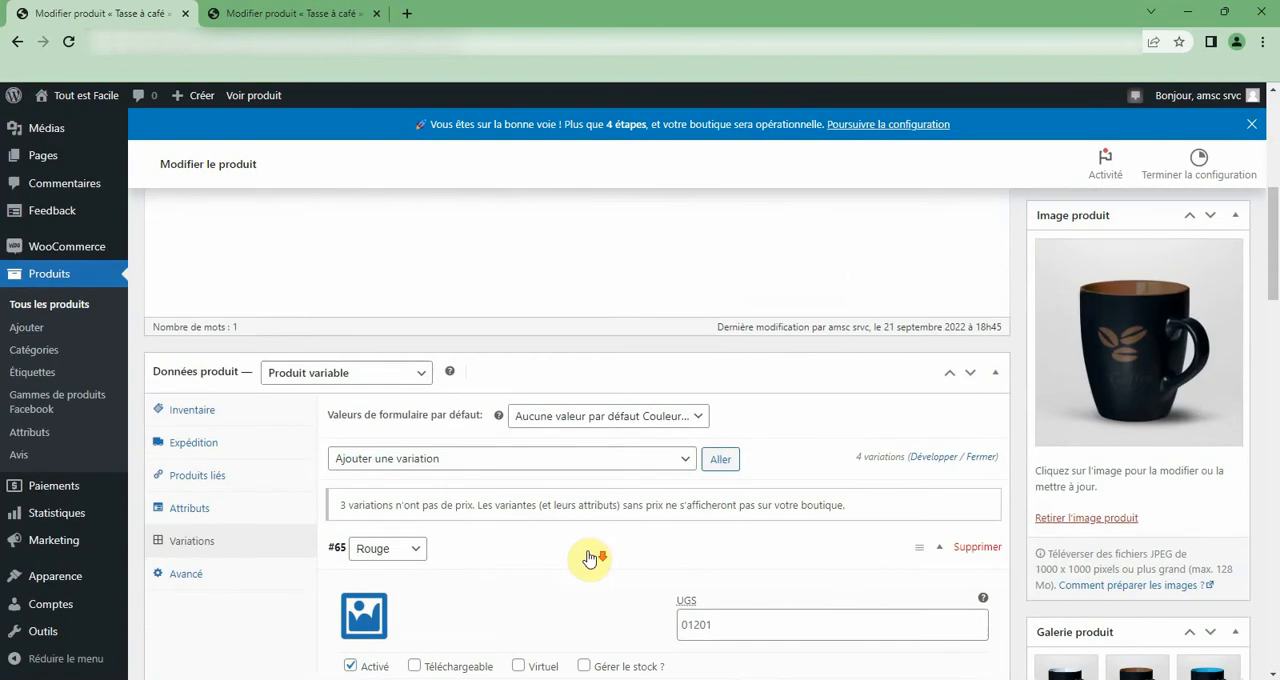
Set the regular price of all the coffee cup's variations to 100 with the bulk action for regular prices.
{"action": "left_click", "coordinate": [602, 420]}
{"action": "left_click", "coordinate": [603, 435]}
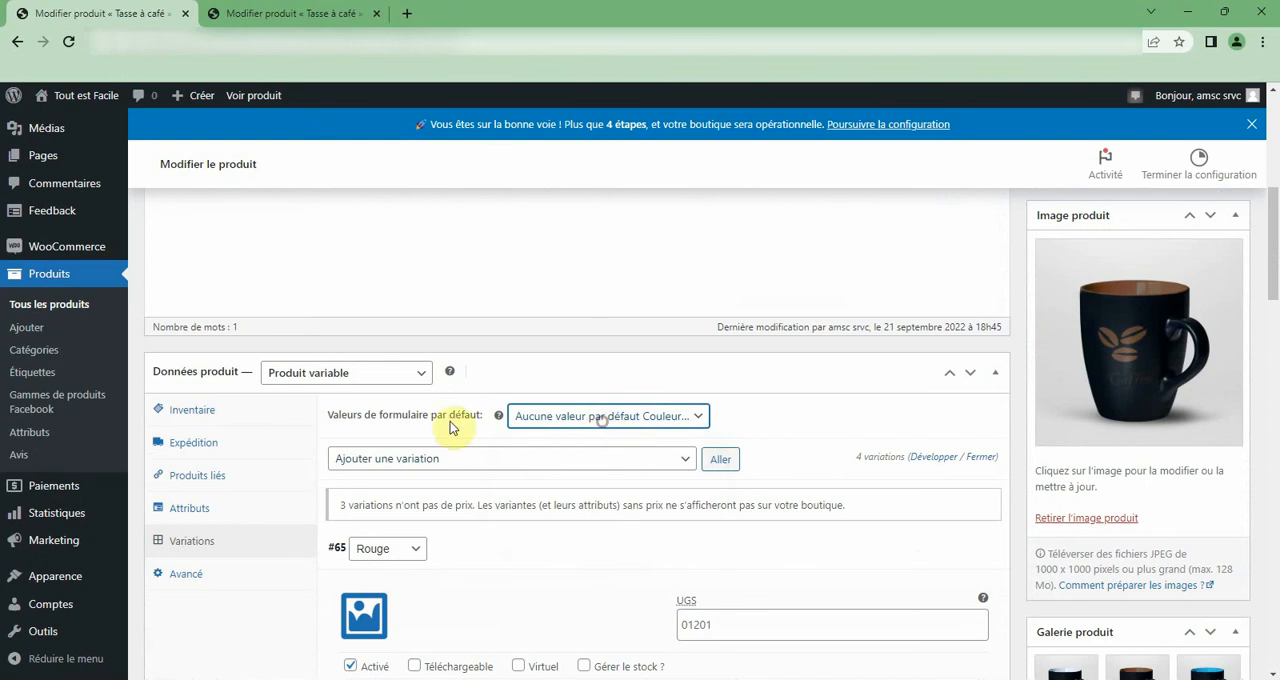
{"action": "left_click", "coordinate": [496, 466]}
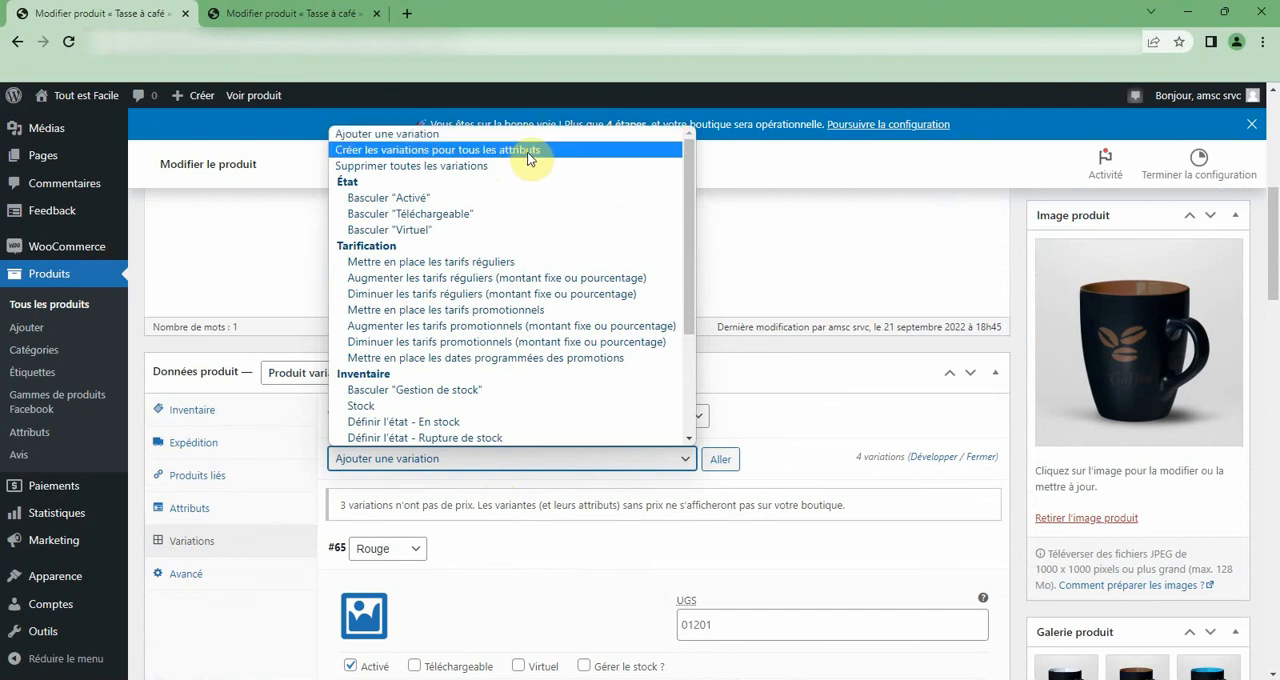
{"action": "left_click", "coordinate": [478, 270]}
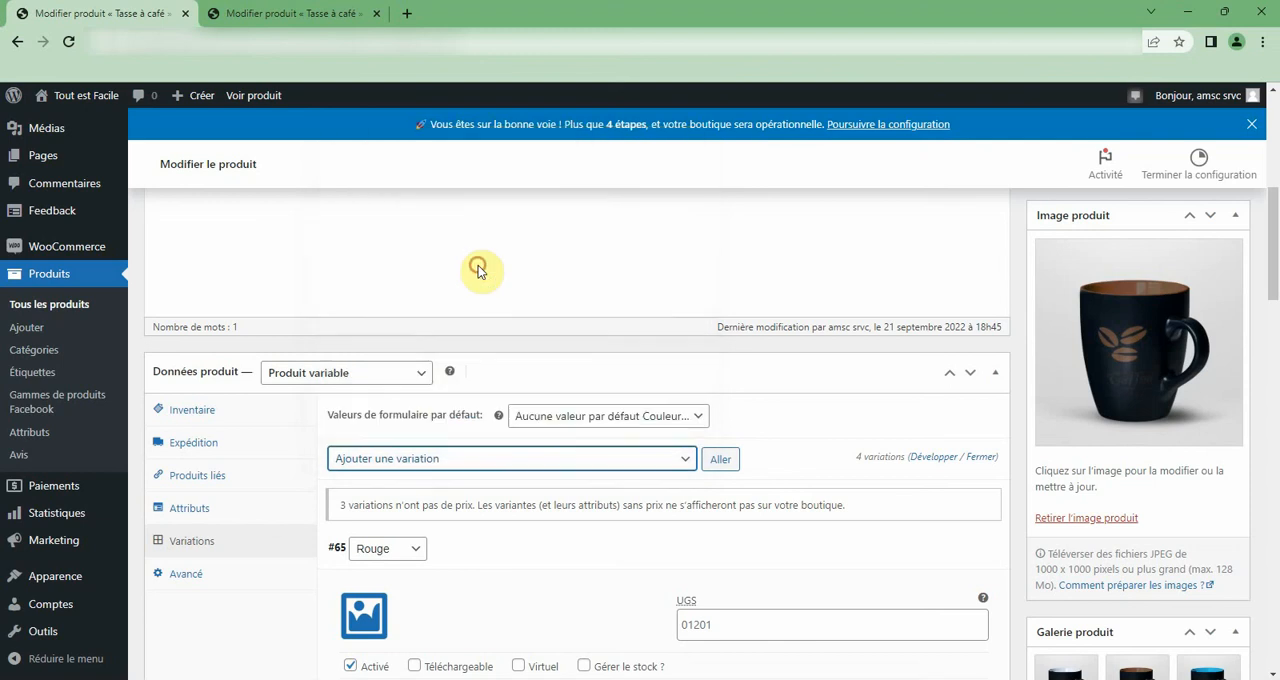
{"action": "left_click", "coordinate": [721, 460]}
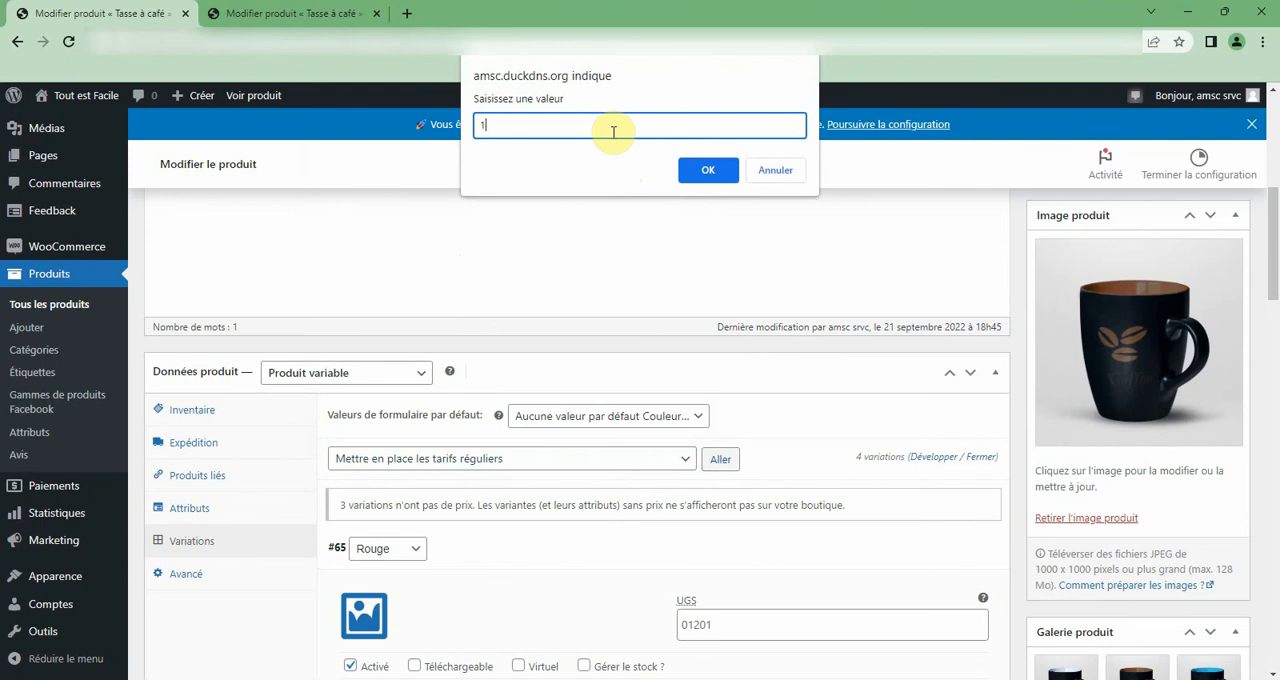
{"action": "left_click", "coordinate": [724, 172]}
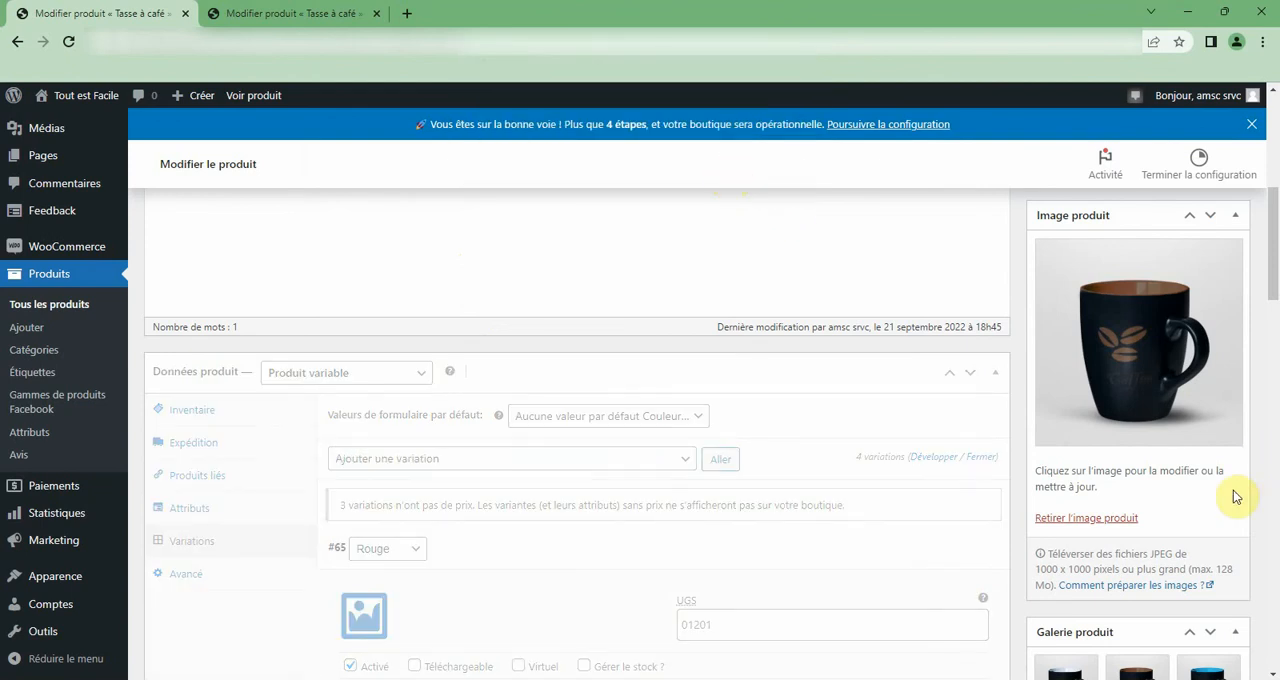
Update the coffee cup product to publish the new variation prices.
{"action": "scroll", "coordinate": [1230, 500], "scroll_direction": "down", "scroll_amount": 5}
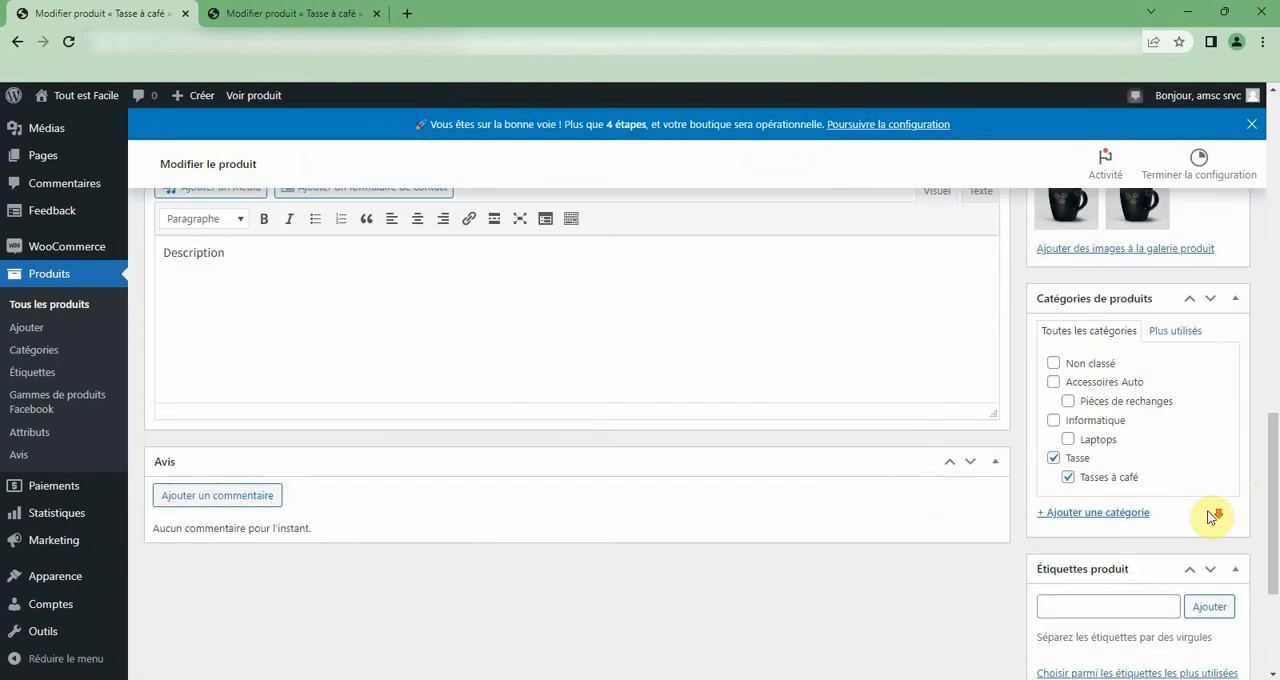
{"action": "scroll", "coordinate": [1131, 574], "scroll_direction": "down", "scroll_amount": 3}
{"action": "scroll", "coordinate": [1070, 550], "scroll_direction": "up", "scroll_amount": 4}
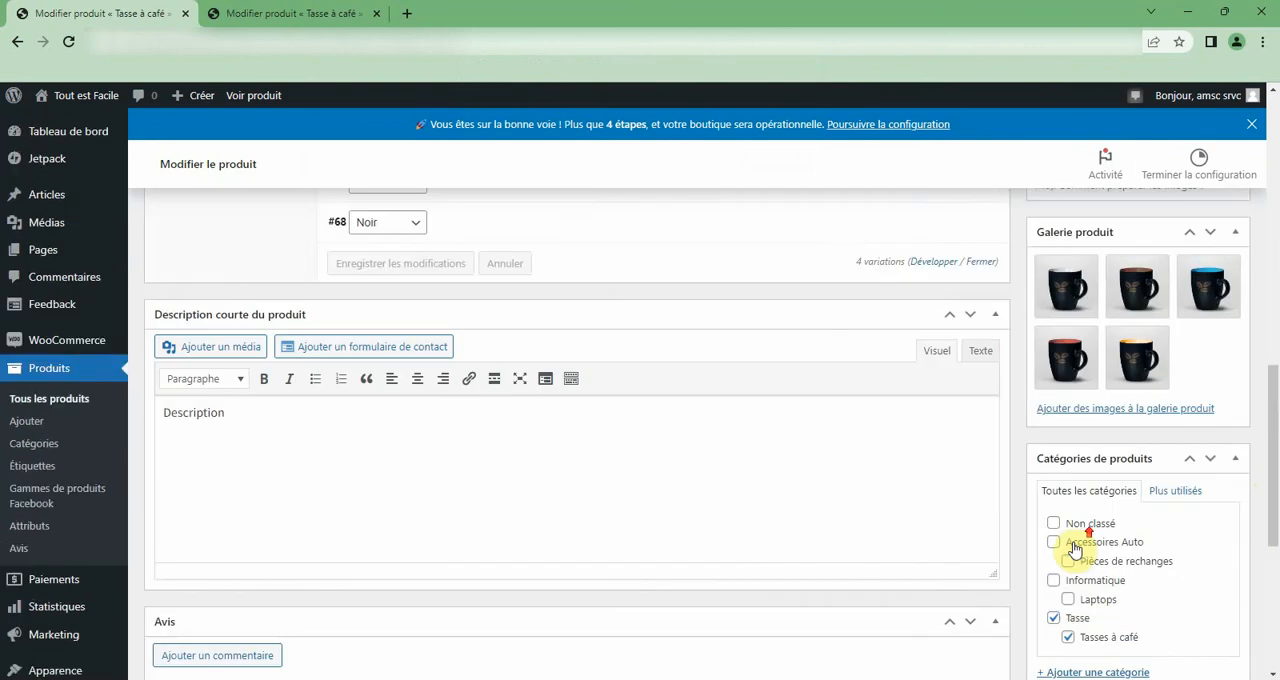
{"action": "scroll", "coordinate": [1075, 550], "scroll_direction": "up", "scroll_amount": 10}
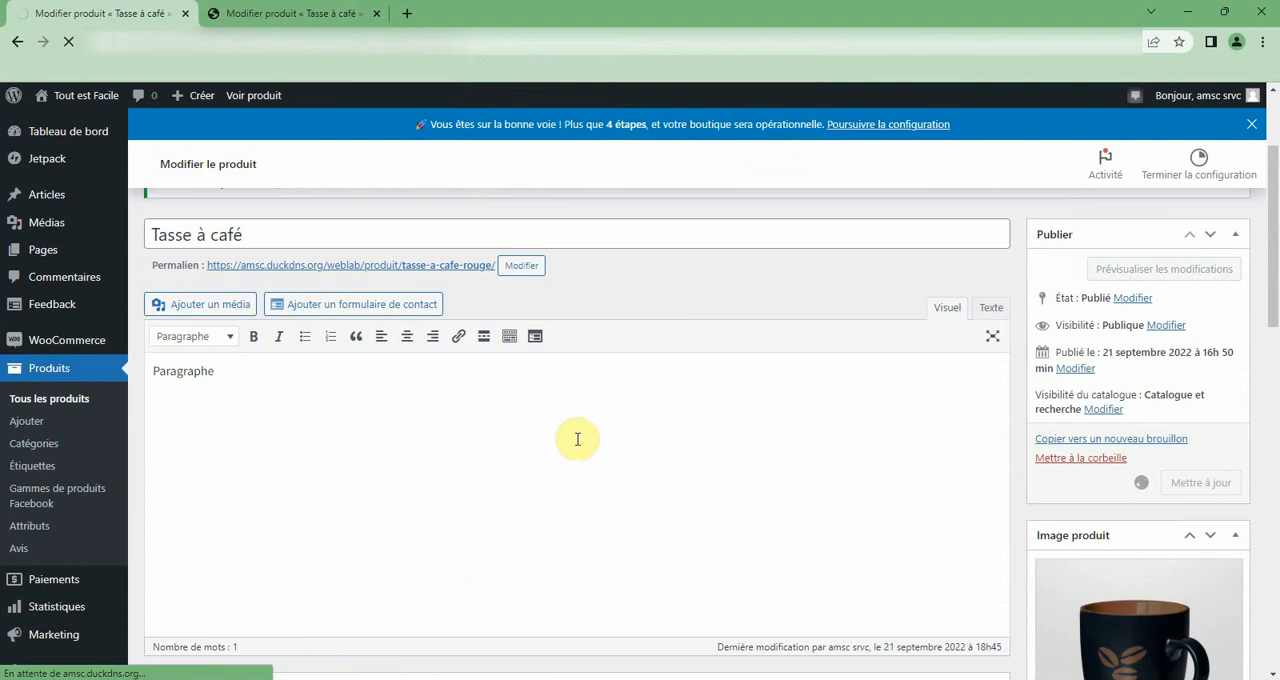
Switch to the second coffee cup tab, open the product's shop page and examine the displayed price range.
{"action": "left_click", "coordinate": [243, 16]}
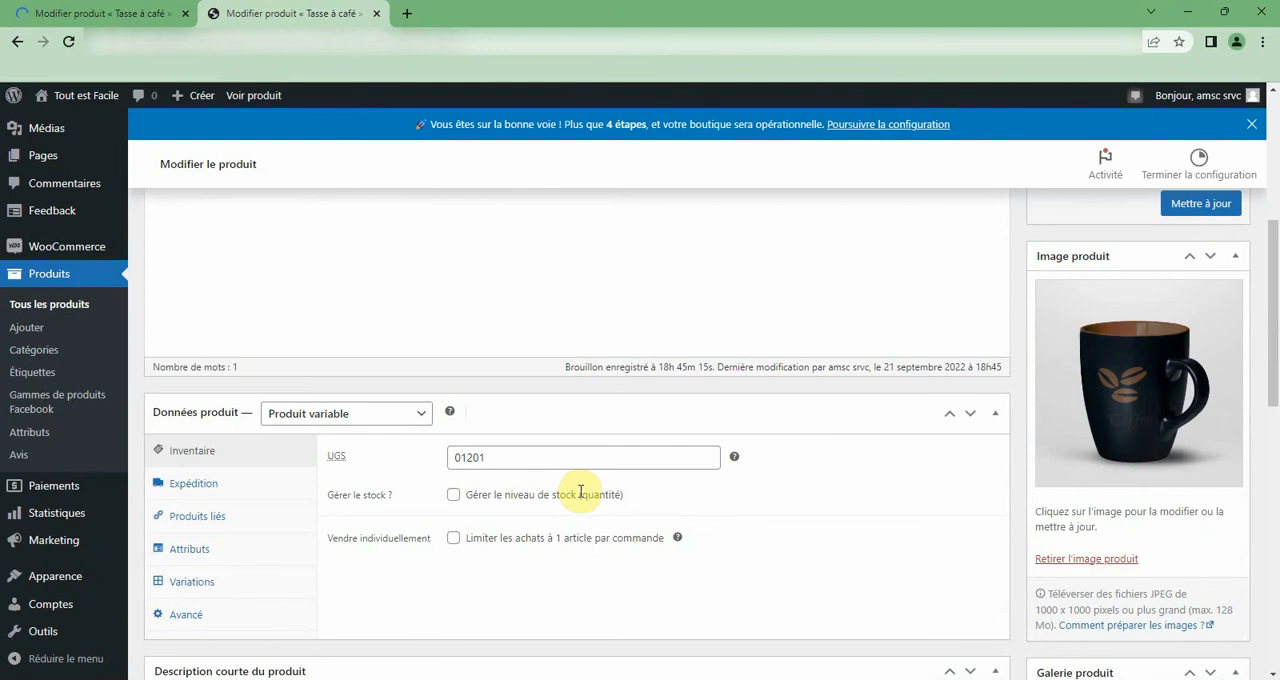
{"action": "scroll", "coordinate": [663, 375], "scroll_direction": "up", "scroll_amount": 5}
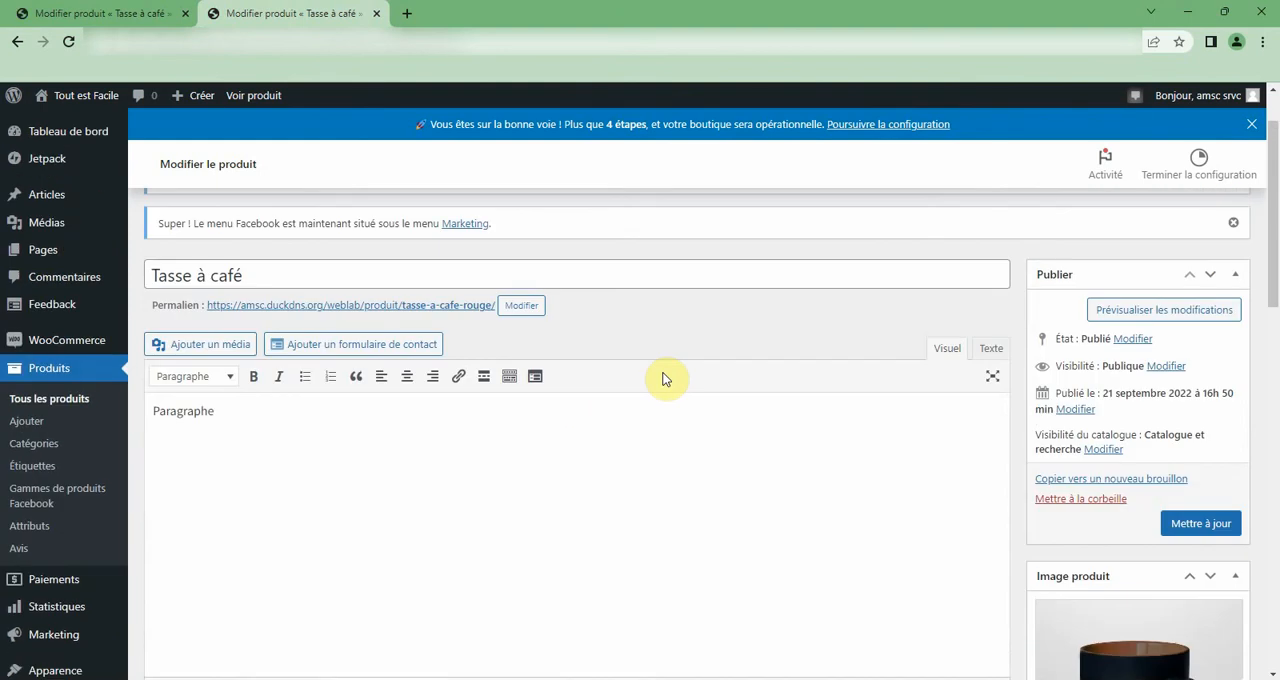
{"action": "scroll", "coordinate": [663, 378], "scroll_direction": "up", "scroll_amount": 2}
{"action": "left_click", "coordinate": [252, 97]}
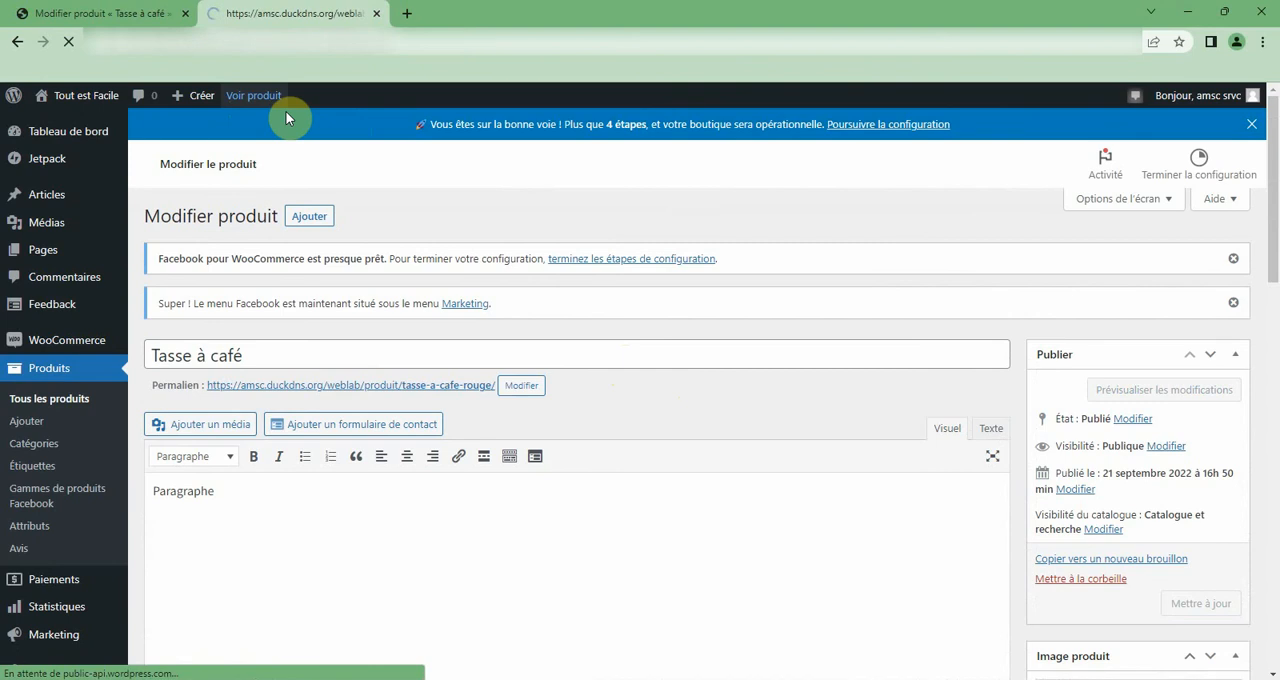
{"action": "scroll", "coordinate": [501, 343], "scroll_direction": "down", "scroll_amount": 1}
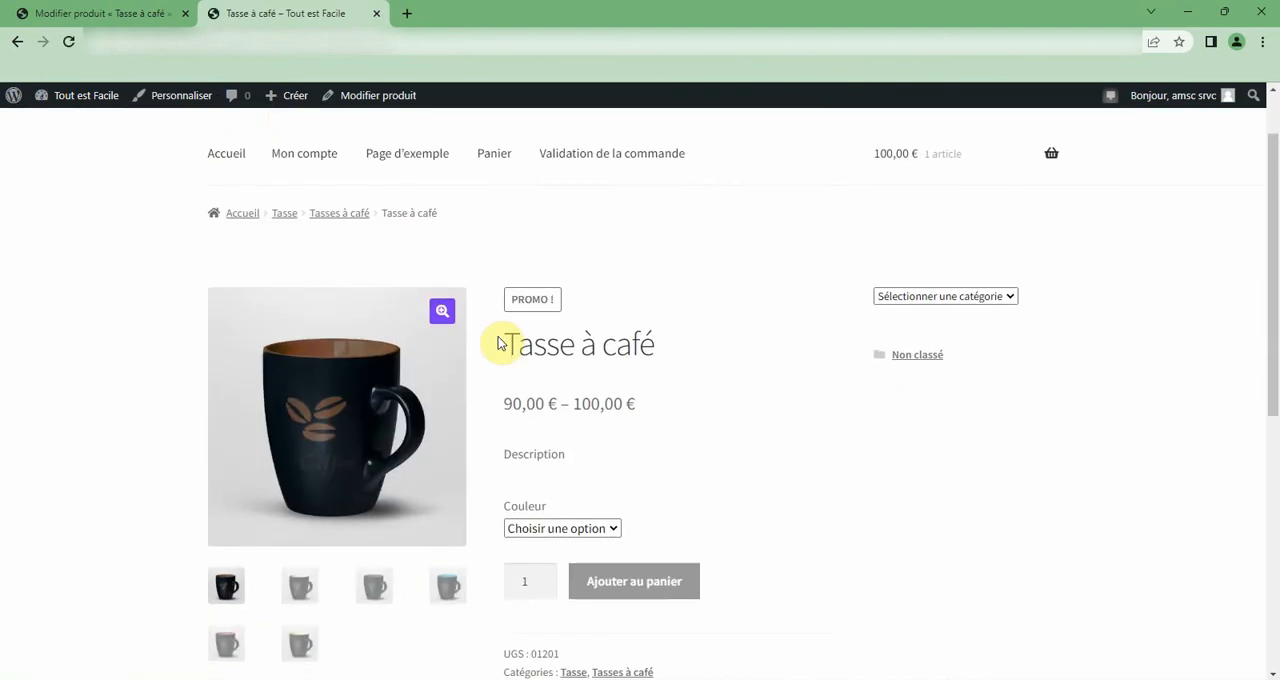
{"action": "left_click", "coordinate": [535, 580]}
{"action": "left_click", "coordinate": [504, 403]}
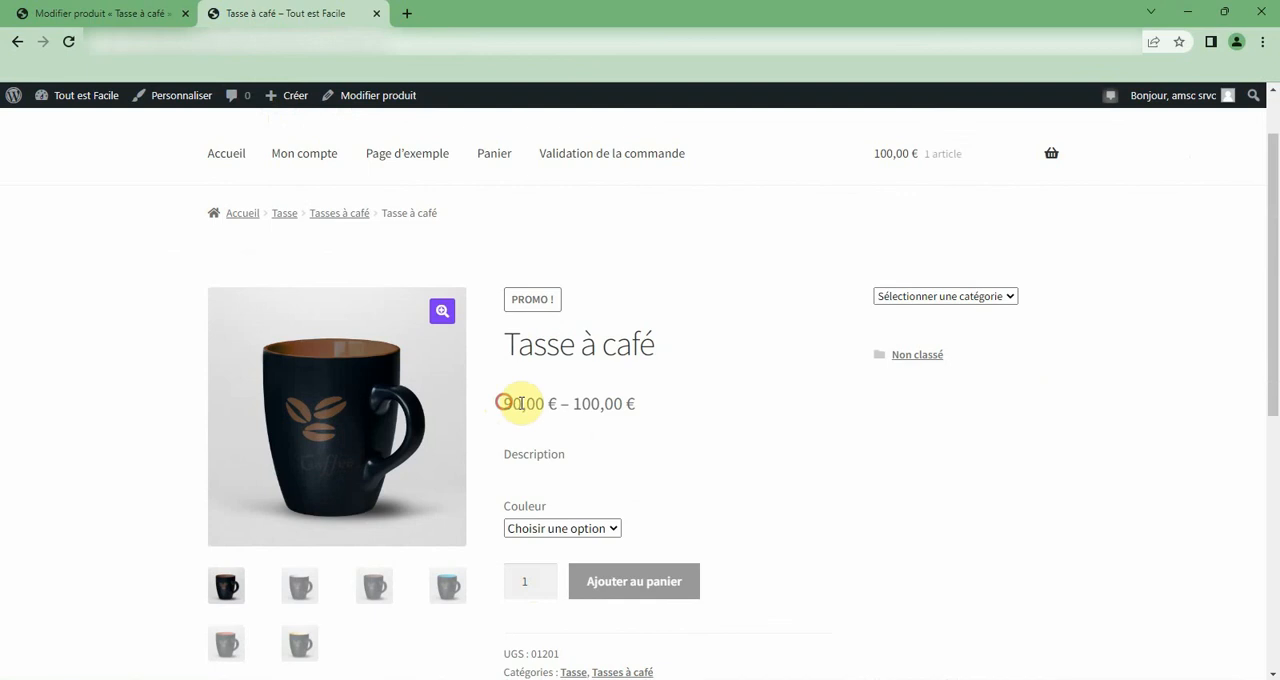
{"action": "left_click_drag", "start_coordinate": [520, 403], "coordinate": [667, 407]}
{"action": "scroll", "coordinate": [665, 405], "scroll_direction": "down", "scroll_amount": 1}
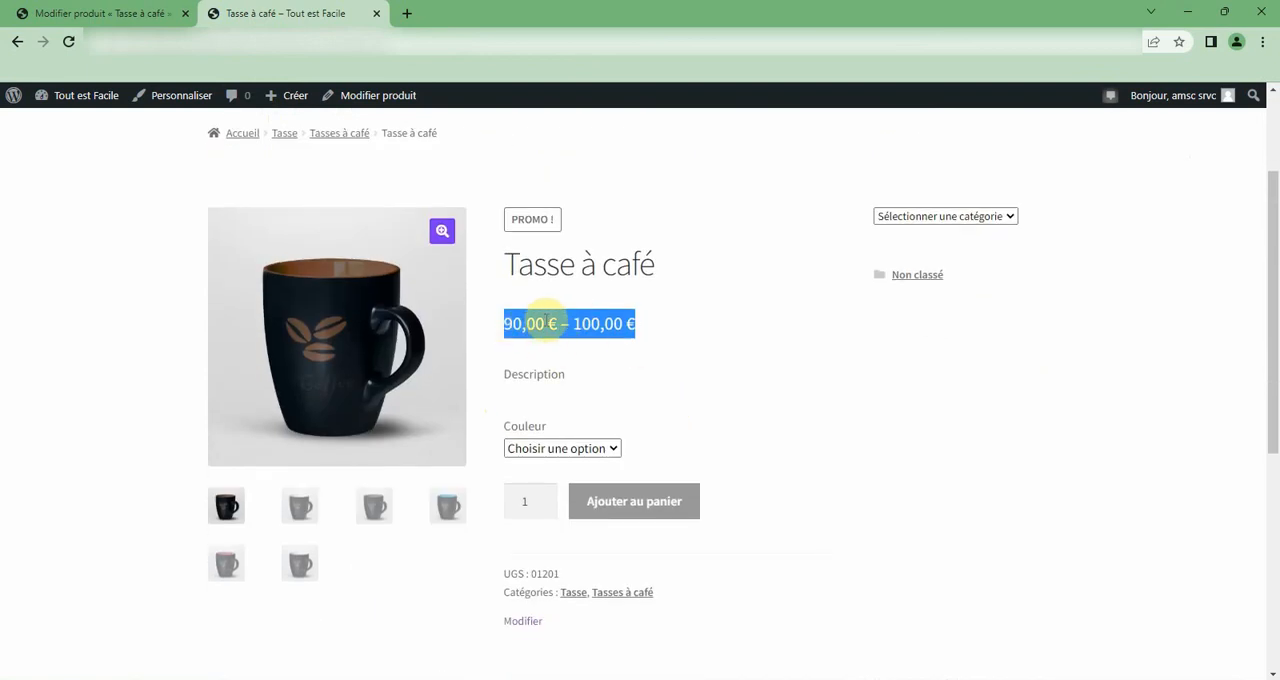
Choose the colour Rouge on the coffee cup's shop page and check its regular and sale prices.
{"action": "left_click", "coordinate": [512, 447]}
{"action": "left_click", "coordinate": [518, 483]}
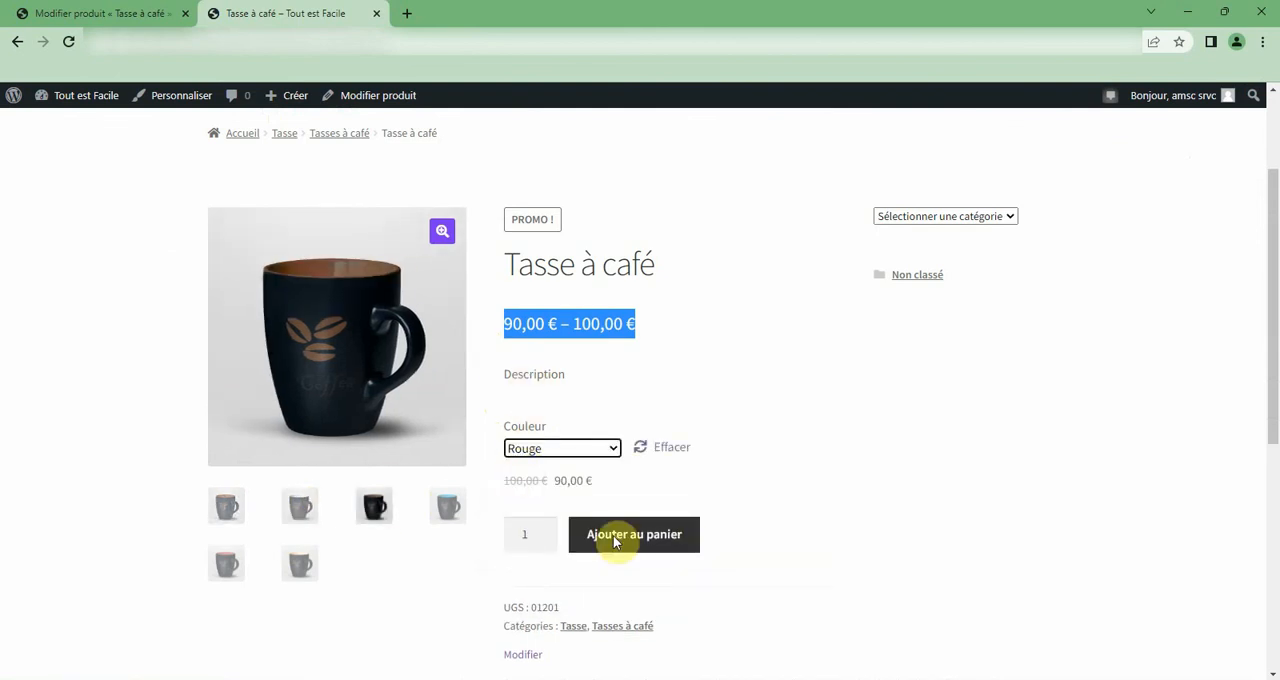
{"action": "left_click_drag", "start_coordinate": [590, 484], "coordinate": [515, 476]}
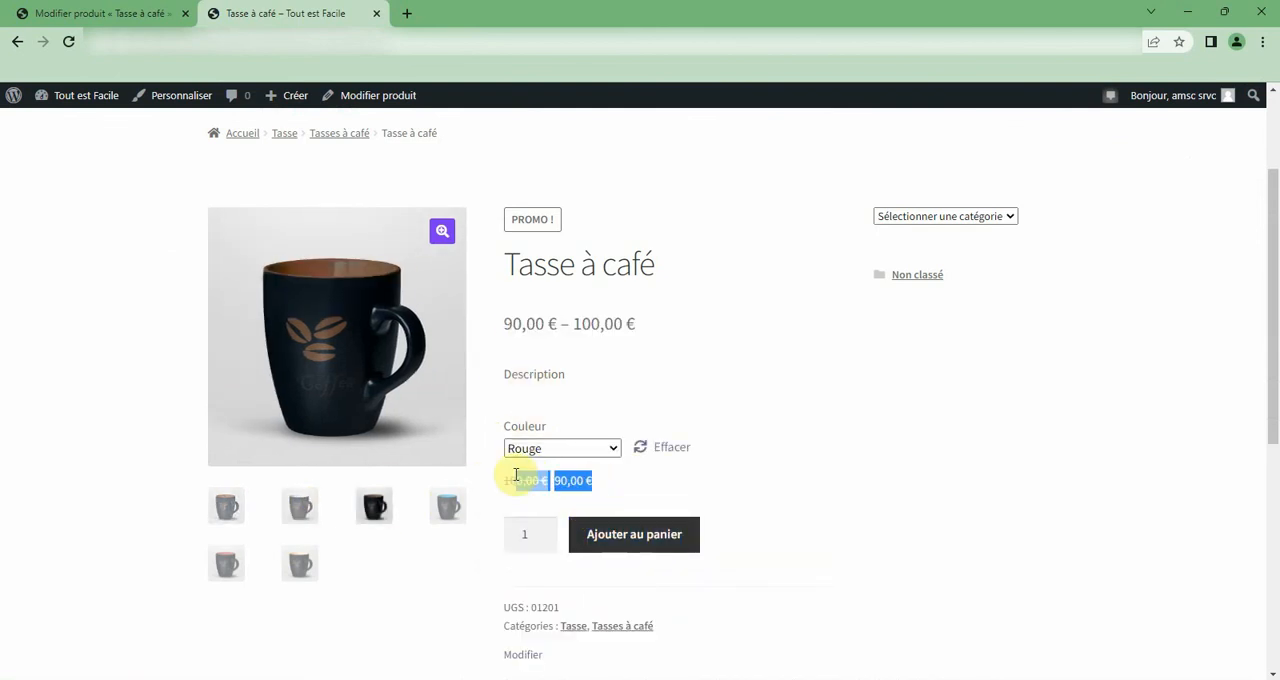
Choose the colour Vert, check its price and add one coffee cup to the cart.
{"action": "left_click", "coordinate": [613, 451]}
{"action": "left_click", "coordinate": [565, 500]}
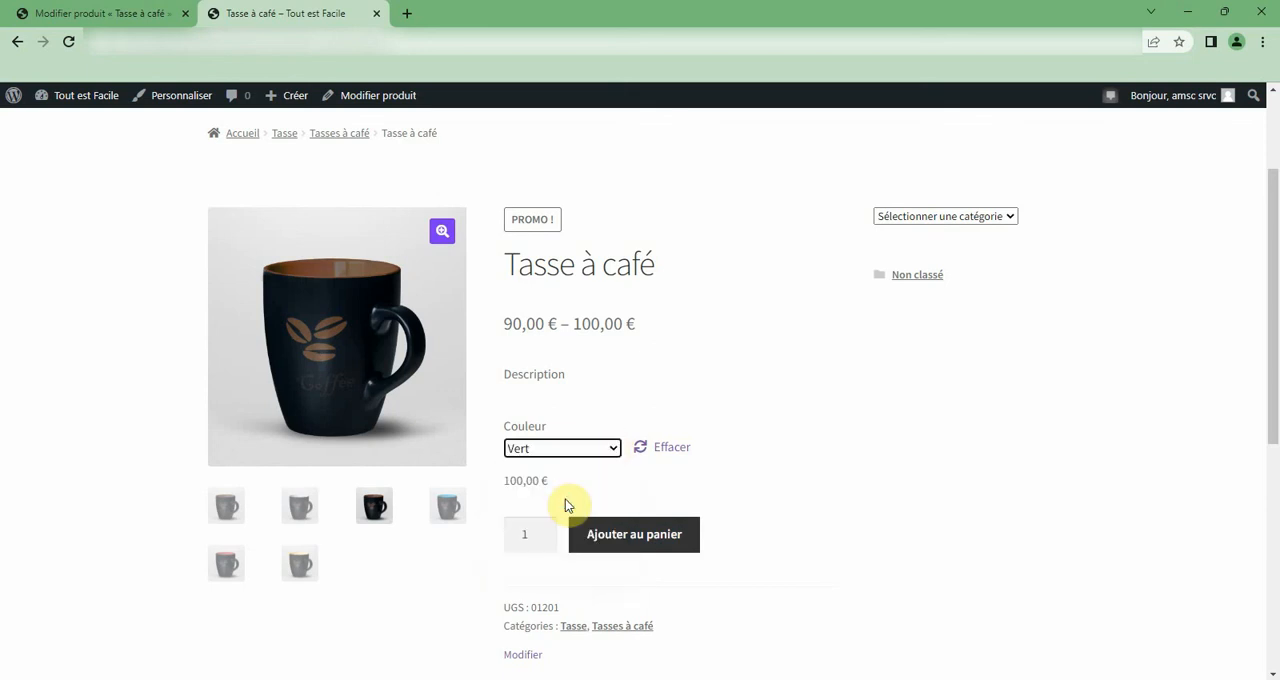
{"action": "left_click_drag", "start_coordinate": [563, 483], "coordinate": [491, 488]}
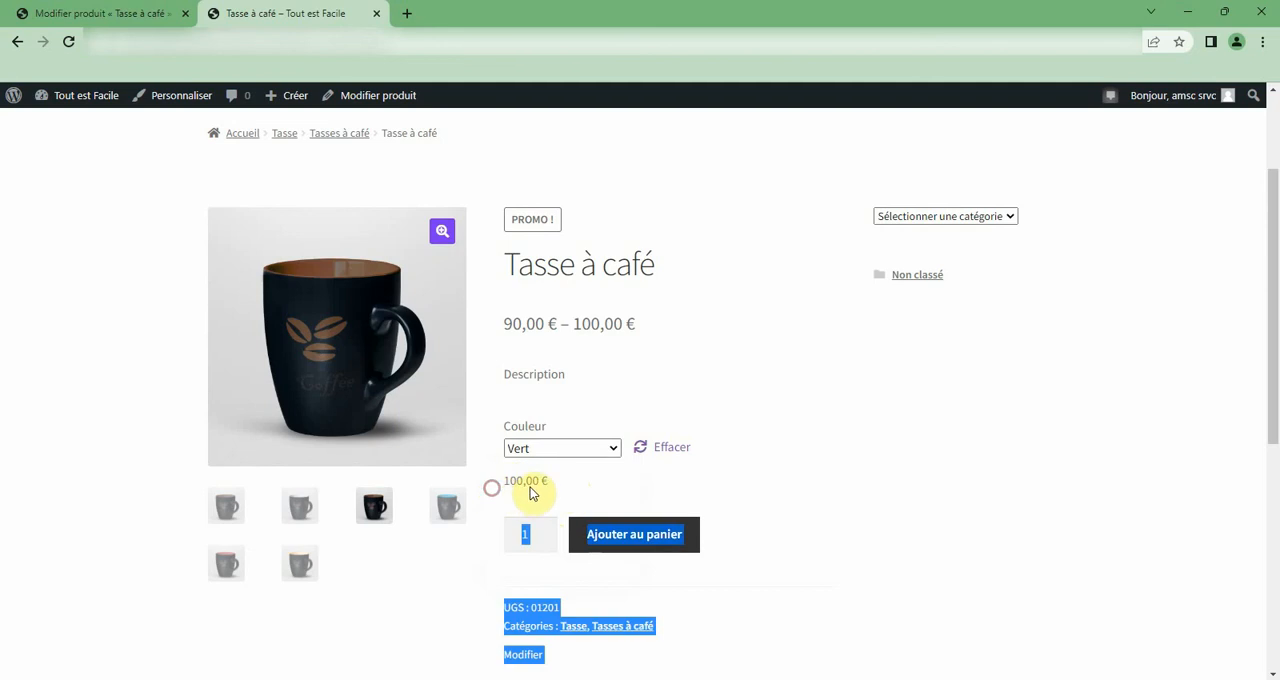
{"action": "left_click", "coordinate": [536, 480]}
{"action": "left_click", "coordinate": [617, 540]}
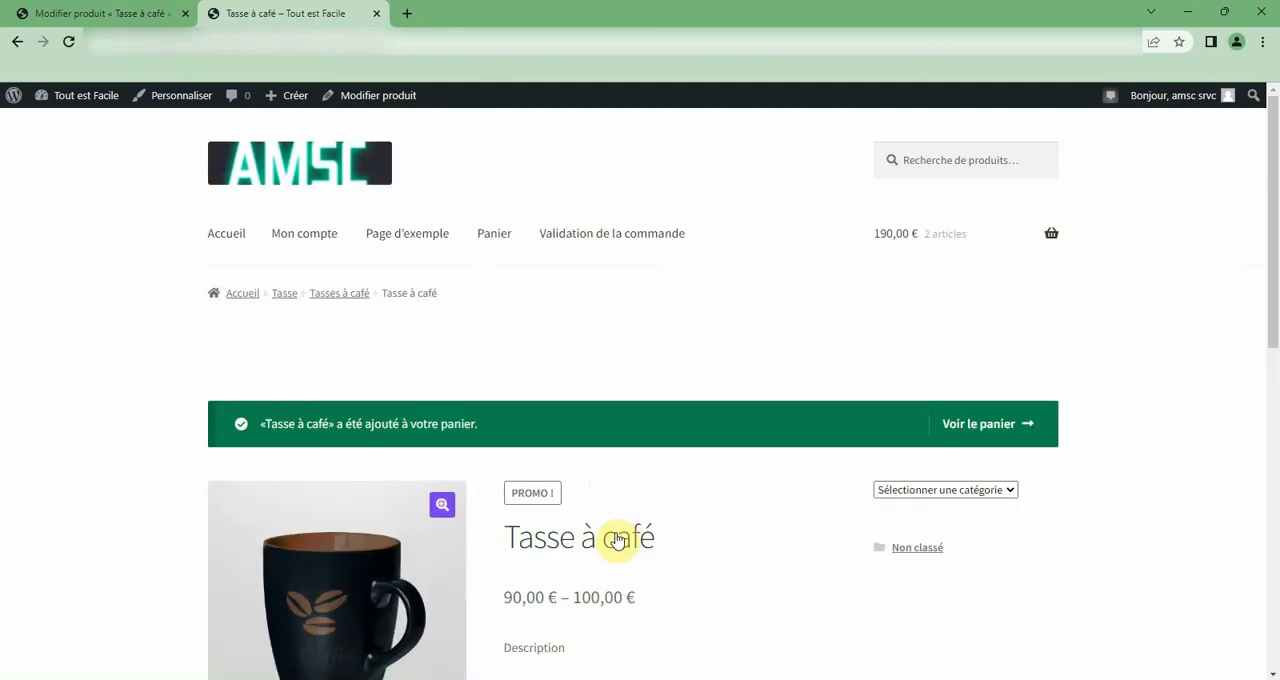
Open the cart and review its product lines, promo code field, shipping and total.
{"action": "left_click", "coordinate": [976, 424]}
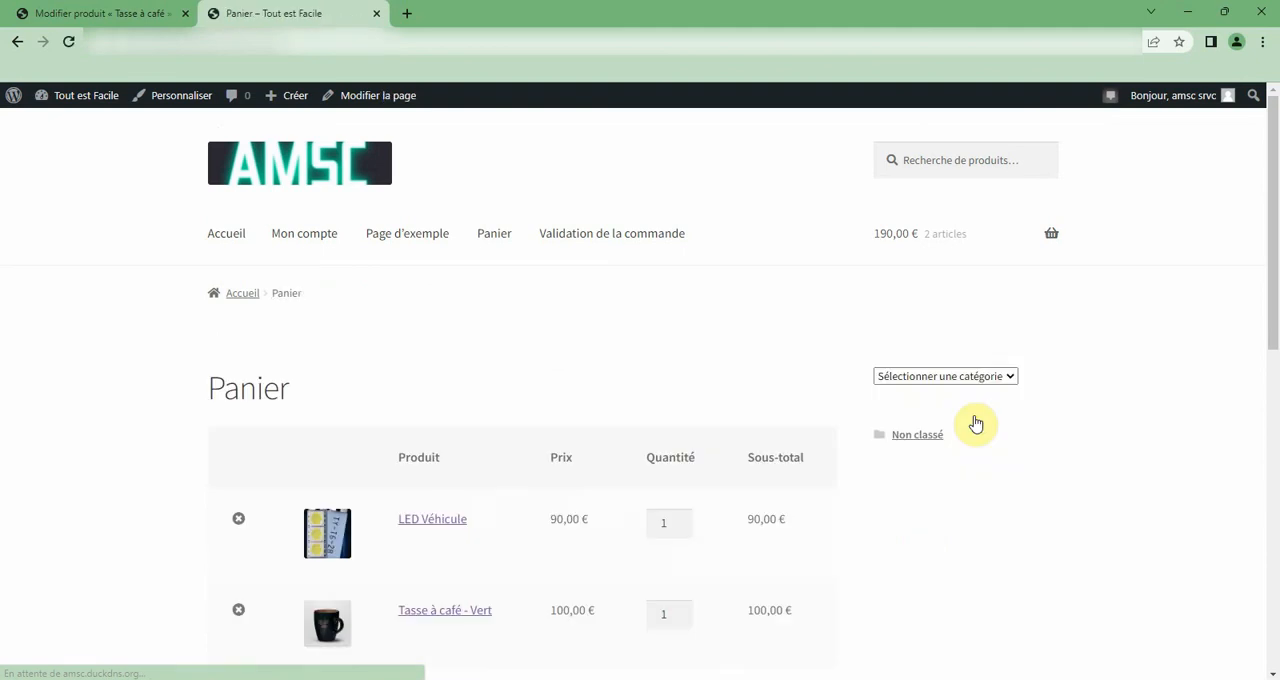
{"action": "scroll", "coordinate": [505, 540], "scroll_direction": "down", "scroll_amount": 1}
{"action": "scroll", "coordinate": [600, 480], "scroll_direction": "down", "scroll_amount": 2}
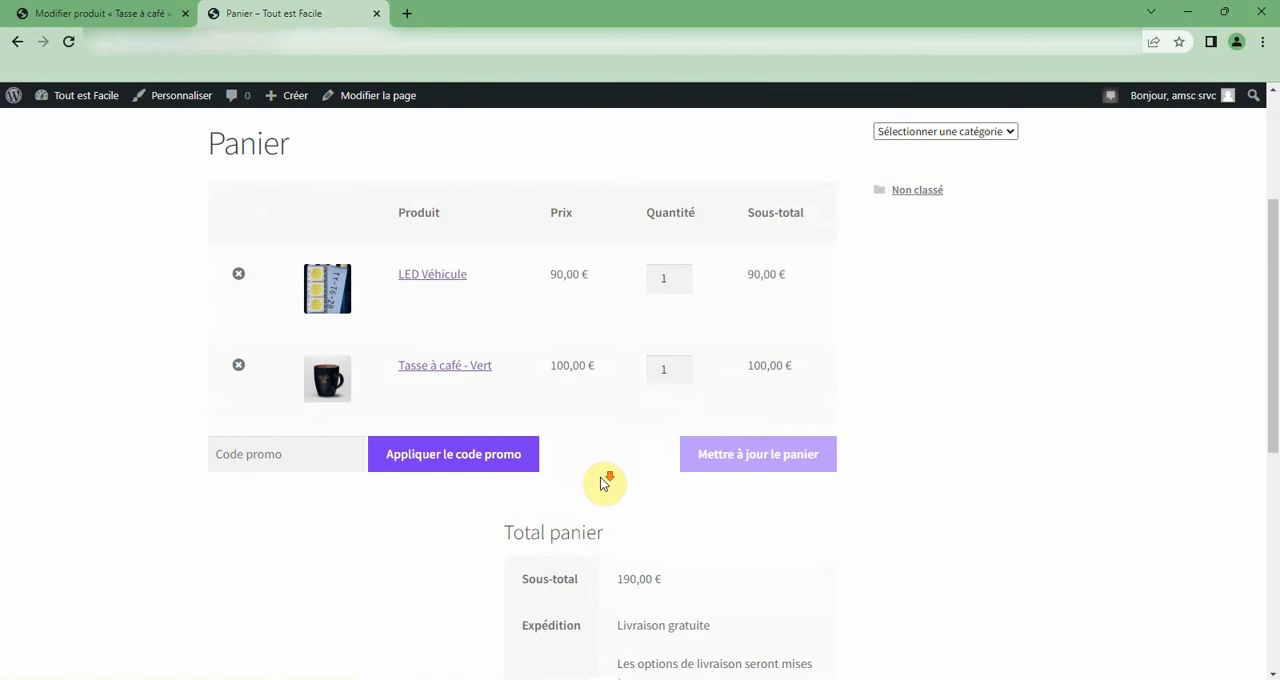
{"action": "scroll", "coordinate": [603, 480], "scroll_direction": "down", "scroll_amount": 2}
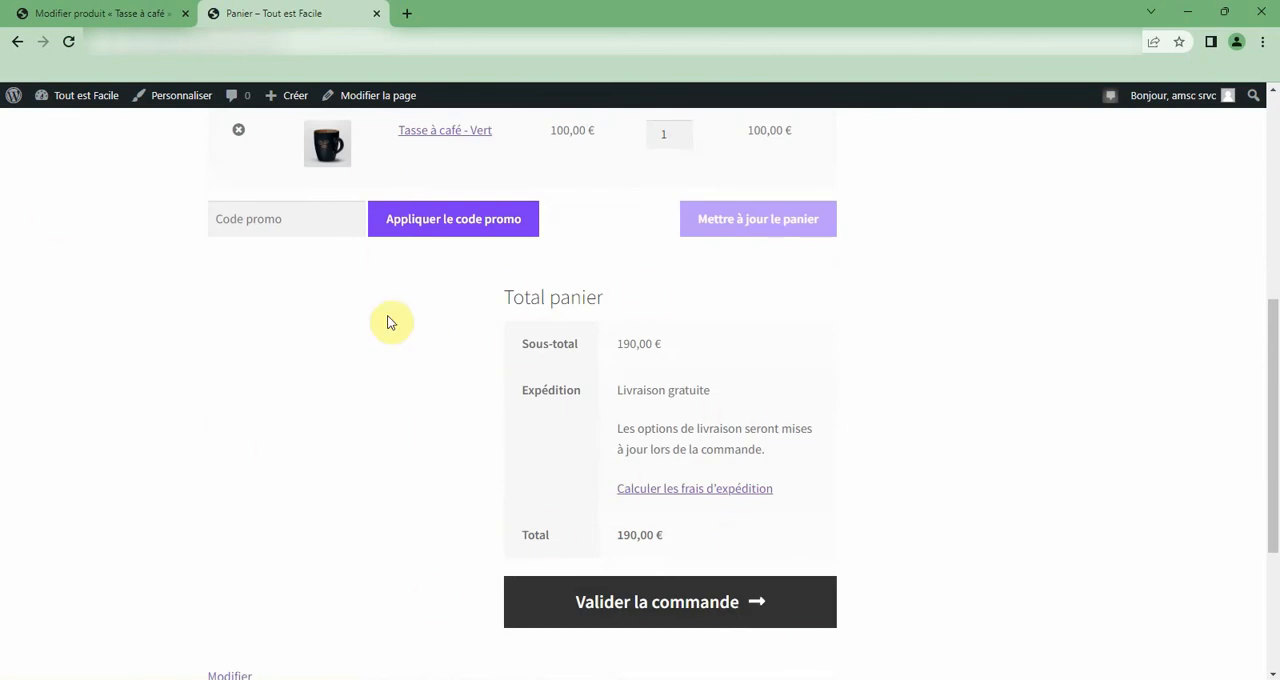
{"action": "left_click", "coordinate": [271, 224]}
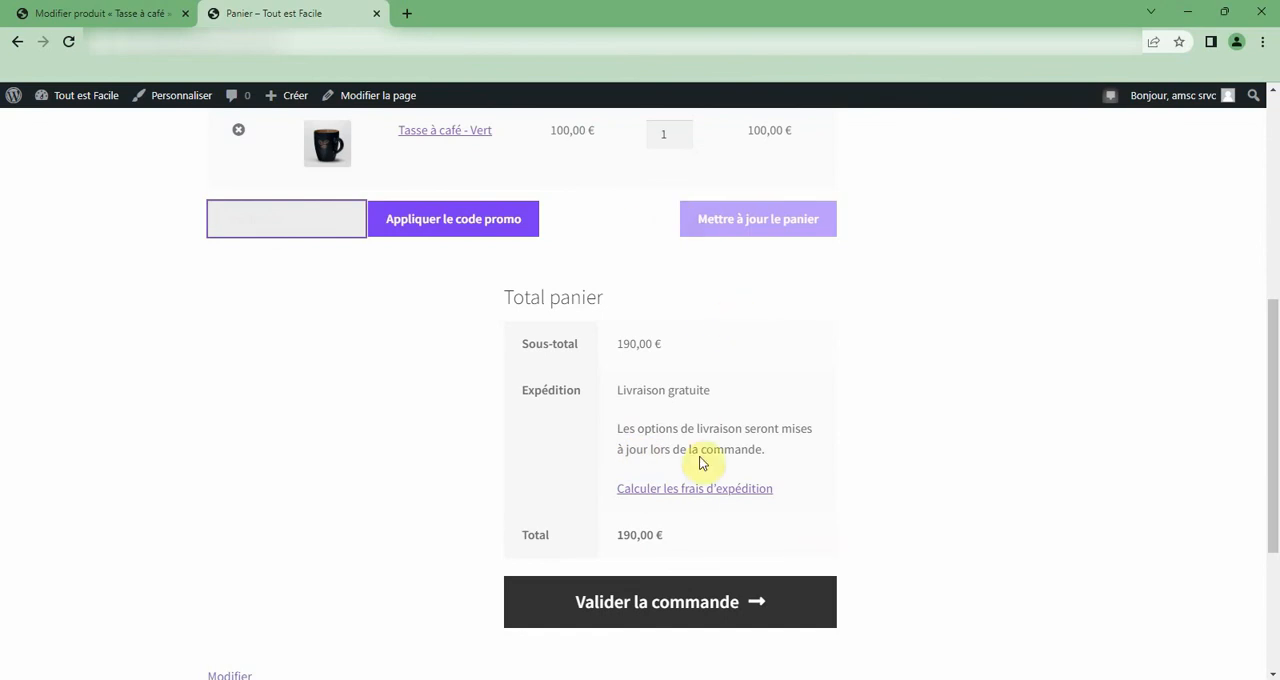
Proceed to checkout and review the billing form, order summary and payment section.
{"action": "left_click", "coordinate": [590, 612]}
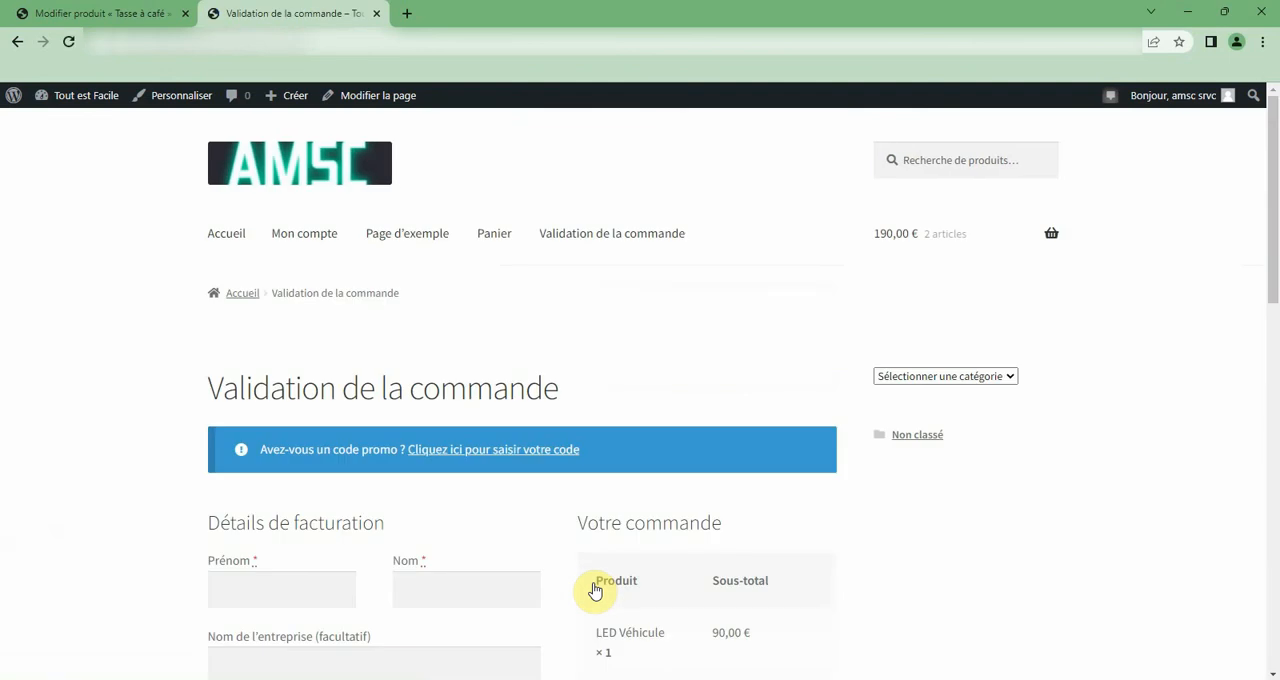
{"action": "scroll", "coordinate": [595, 590], "scroll_direction": "down", "scroll_amount": 2}
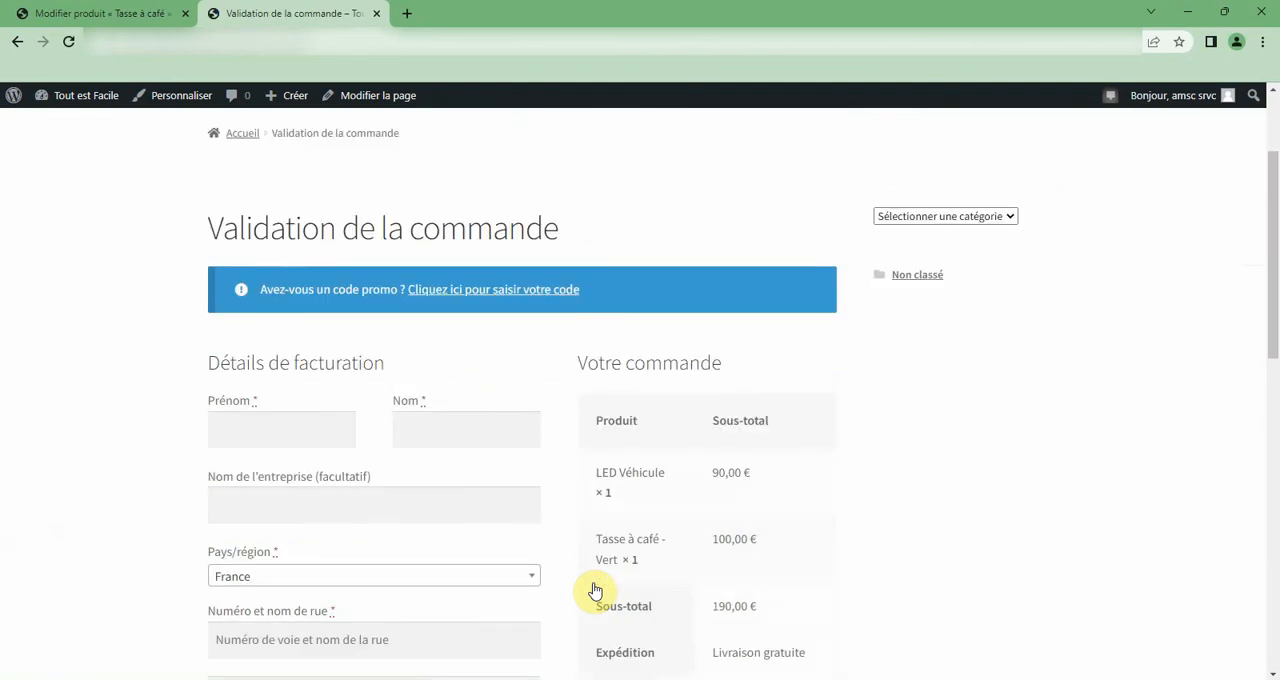
{"action": "scroll", "coordinate": [595, 590], "scroll_direction": "down", "scroll_amount": 1}
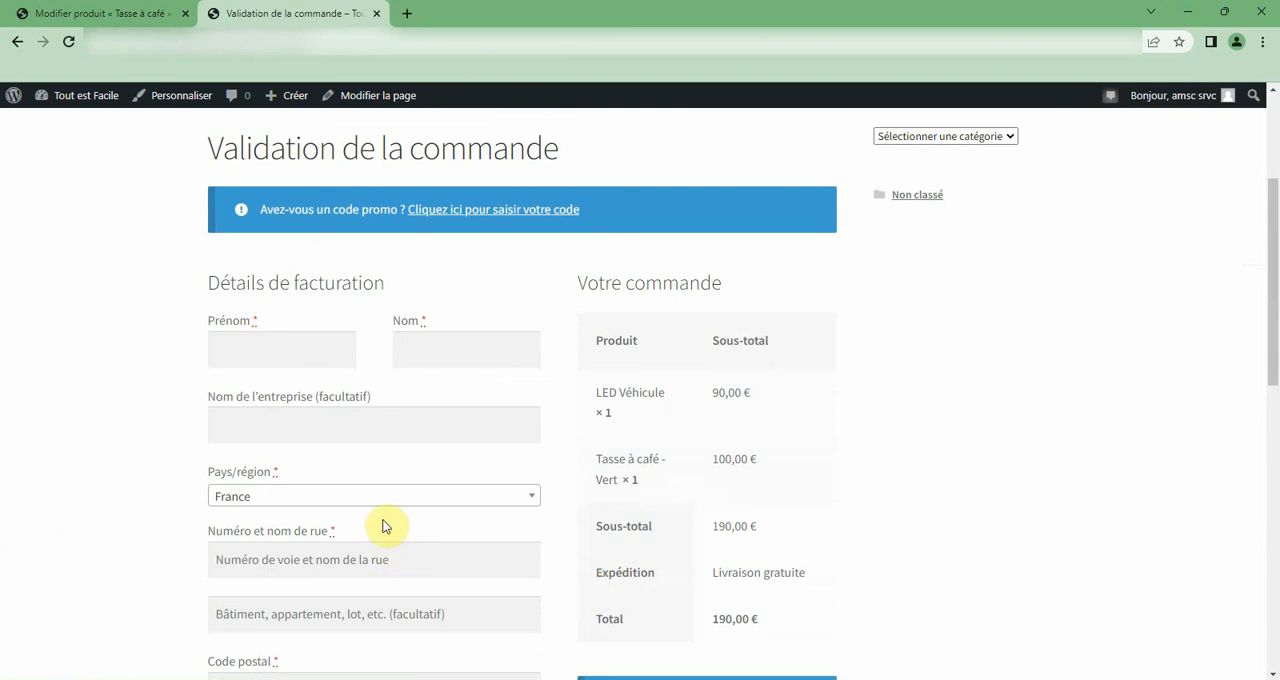
{"action": "scroll", "coordinate": [385, 520], "scroll_direction": "down", "scroll_amount": 4}
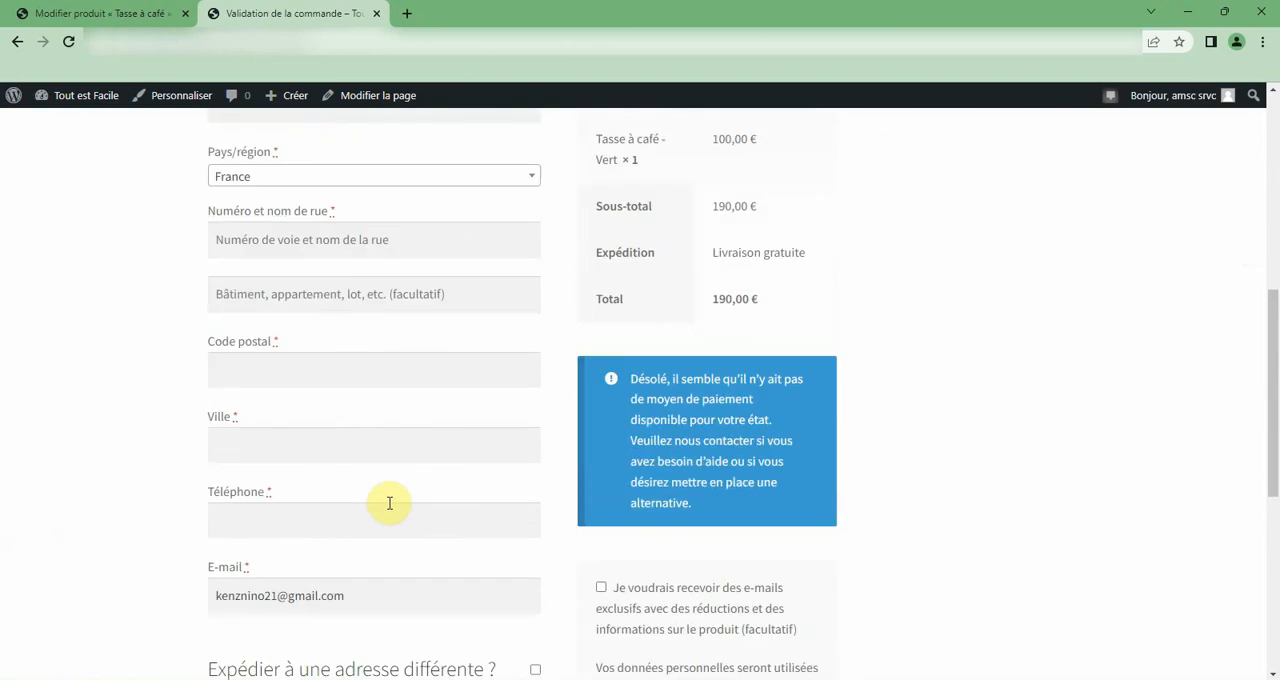
{"action": "scroll", "coordinate": [390, 503], "scroll_direction": "down", "scroll_amount": 3}
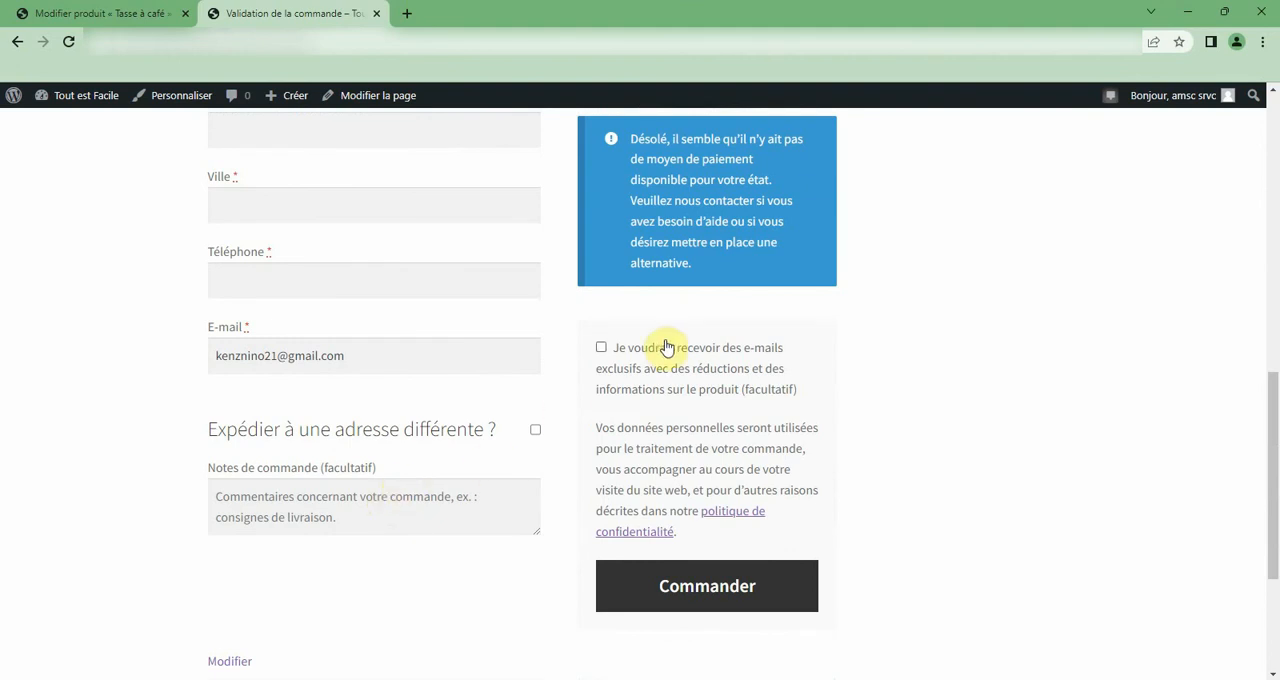
{"action": "scroll", "coordinate": [510, 440], "scroll_direction": "up", "scroll_amount": 8}
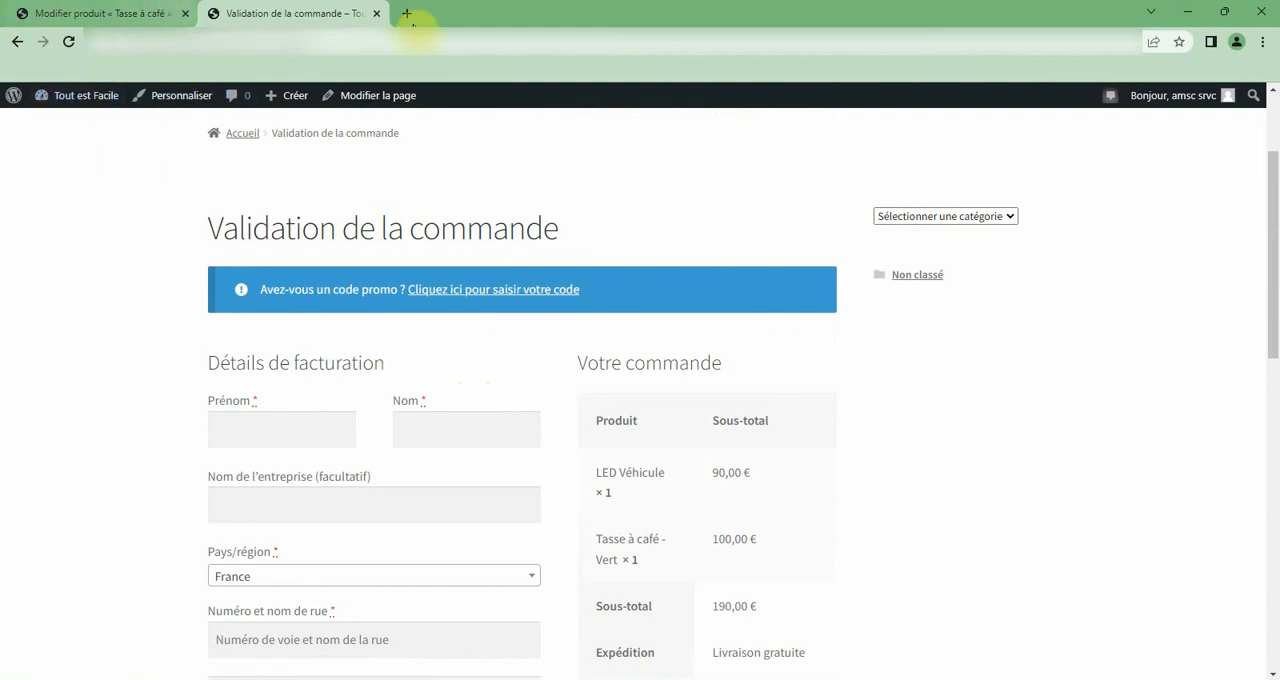
Close the checkout tab and open the Laptop i7 product from the product list for editing at its product data.
{"action": "left_click", "coordinate": [377, 14]}
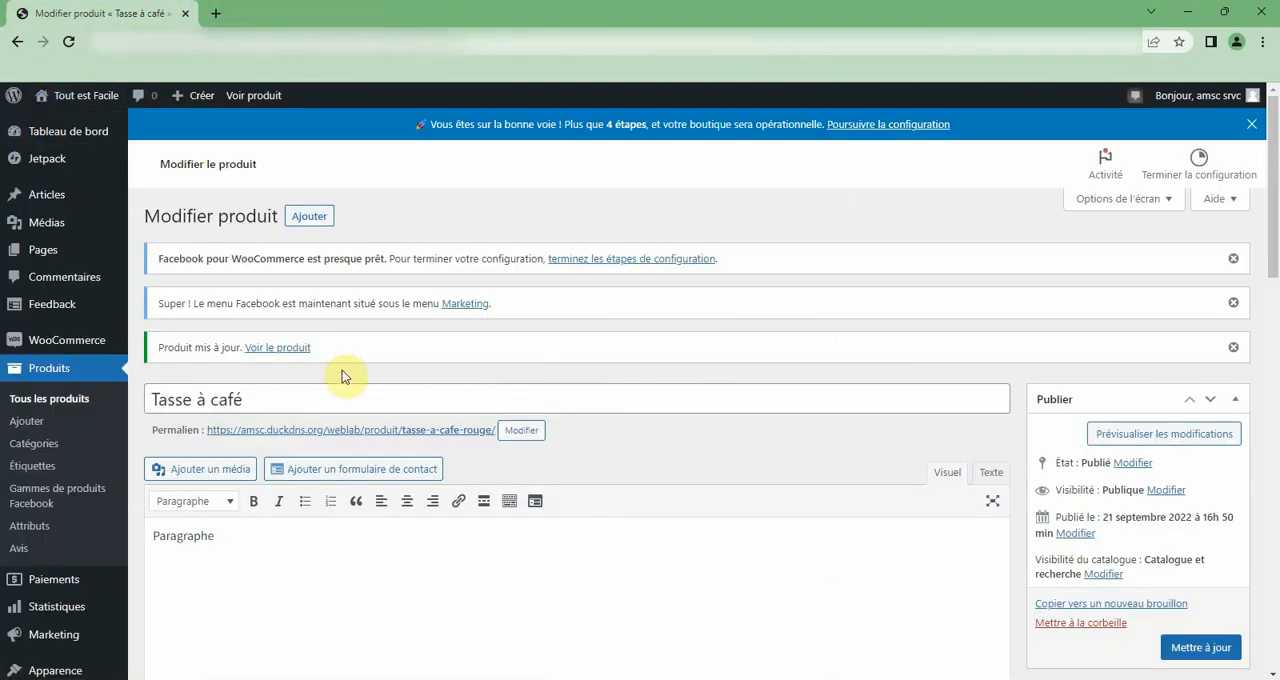
{"action": "left_click", "coordinate": [32, 371]}
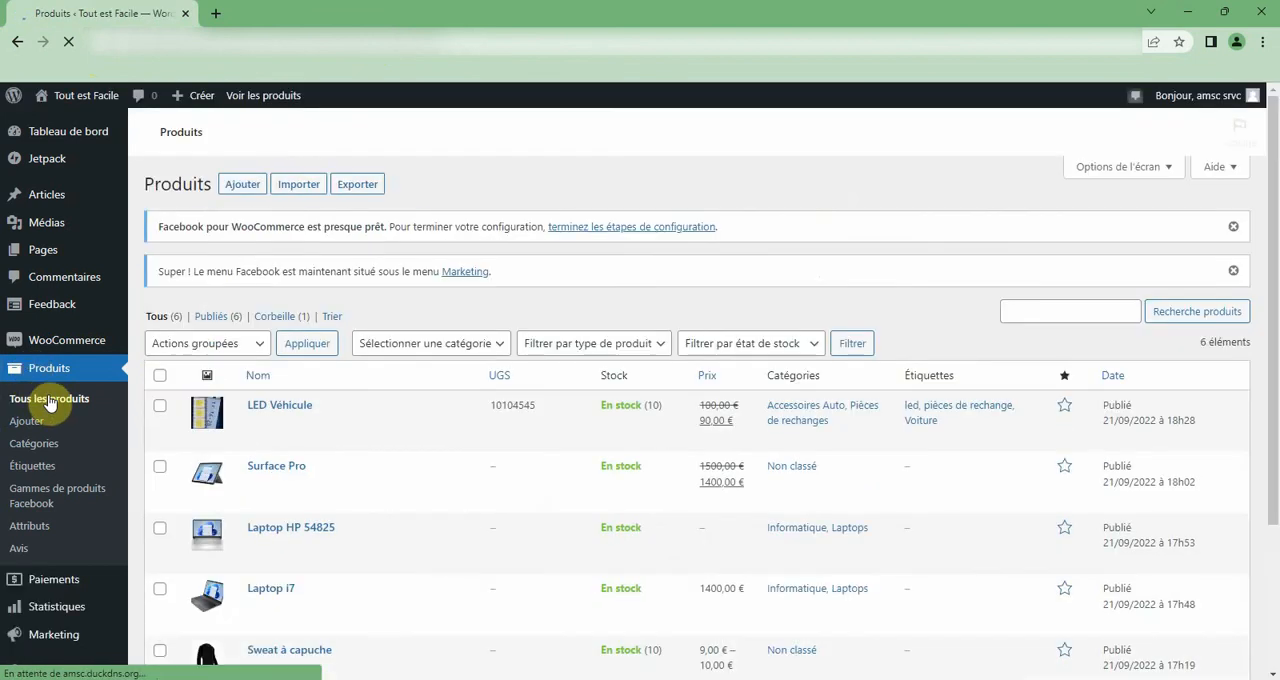
{"action": "scroll", "coordinate": [229, 497], "scroll_direction": "down", "scroll_amount": 3}
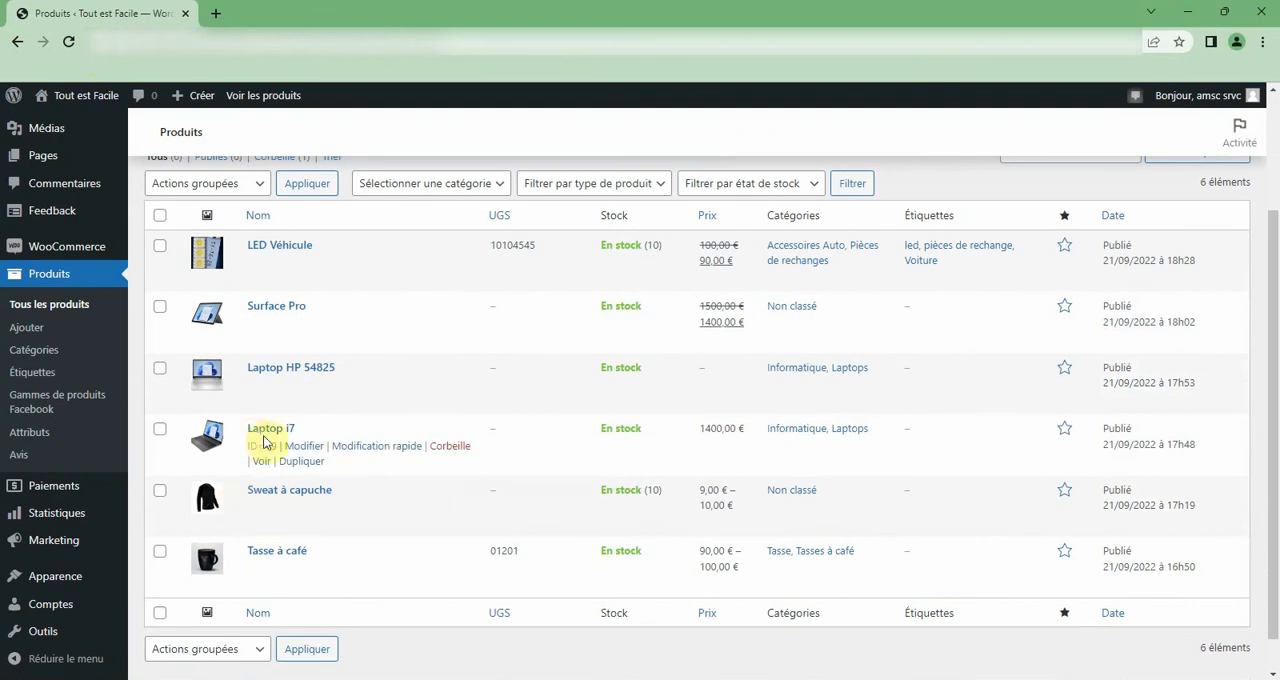
{"action": "left_click", "coordinate": [303, 447]}
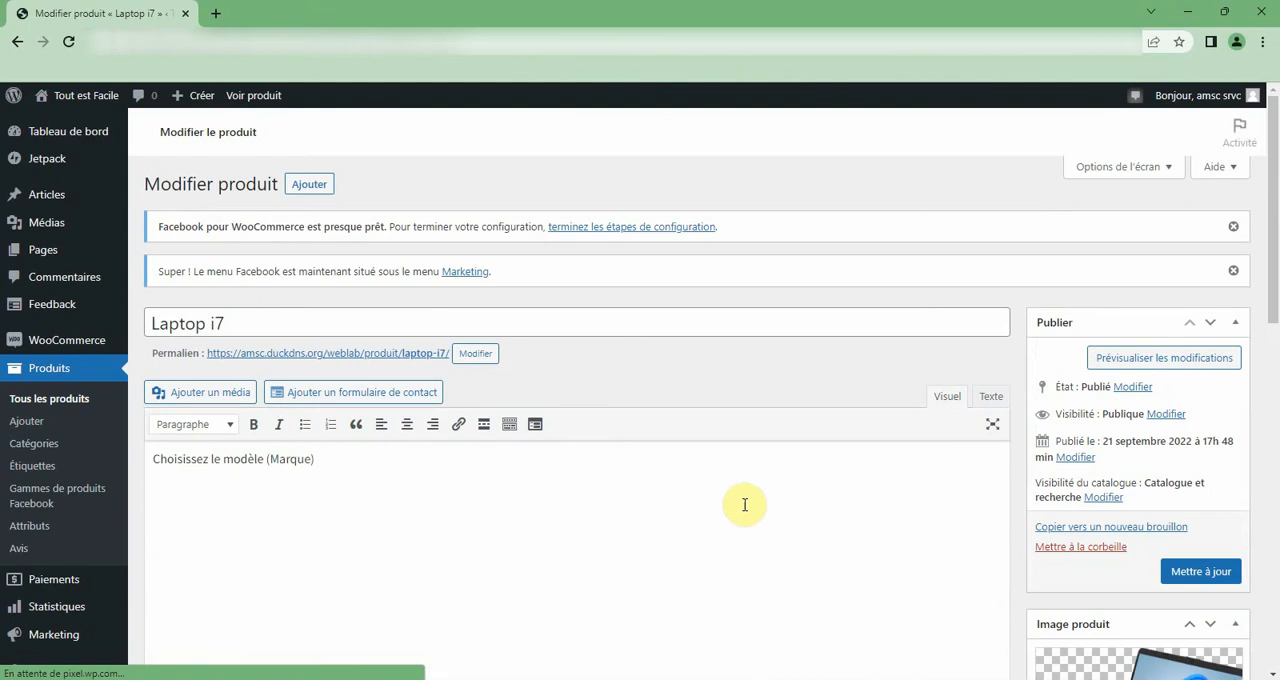
{"action": "scroll", "coordinate": [744, 504], "scroll_direction": "down", "scroll_amount": 3}
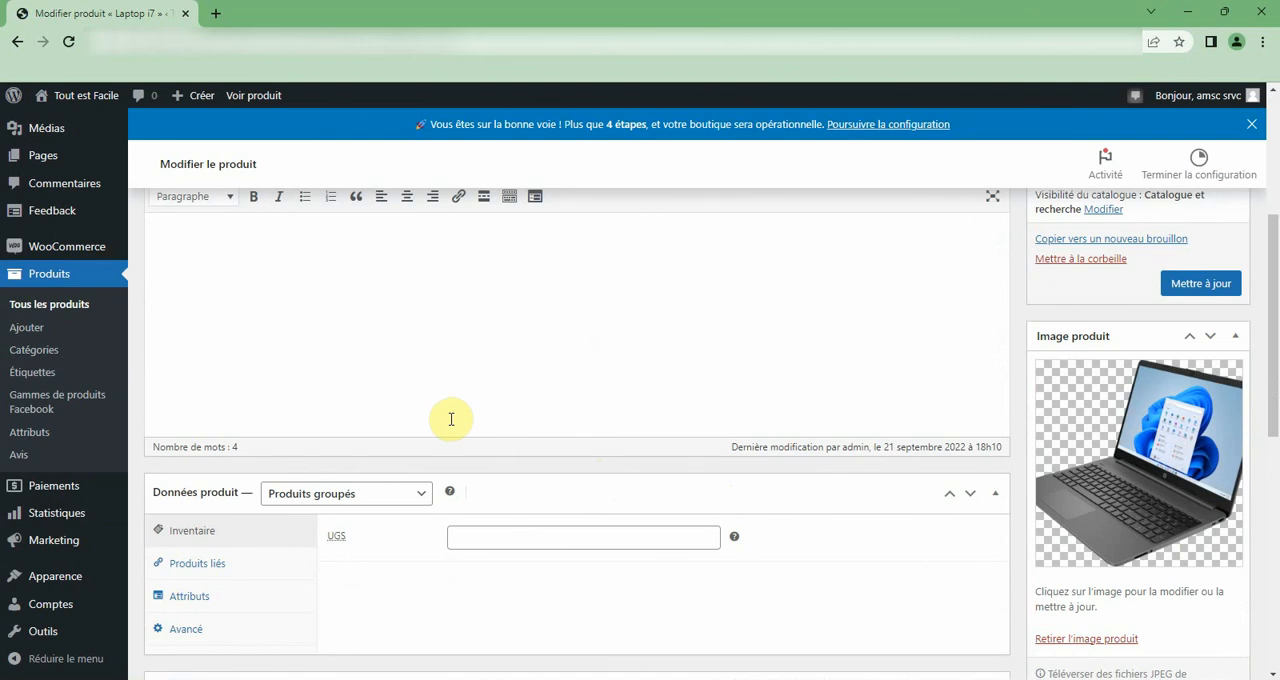
{"action": "scroll", "coordinate": [451, 419], "scroll_direction": "down", "scroll_amount": 3}
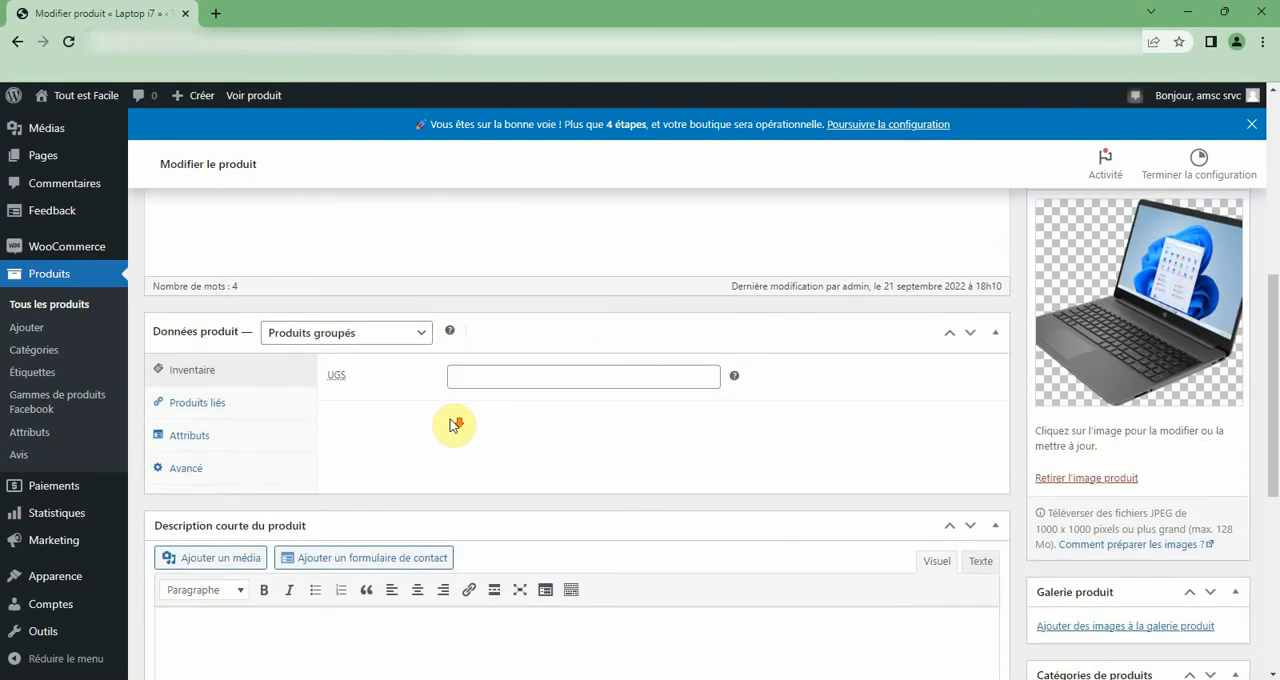
Open the linked products of Laptop i7 and remove Surface Pro from its product group.
{"action": "scroll", "coordinate": [451, 419], "scroll_direction": "down", "scroll_amount": 1}
{"action": "scroll", "coordinate": [451, 419], "scroll_direction": "up", "scroll_amount": 4}
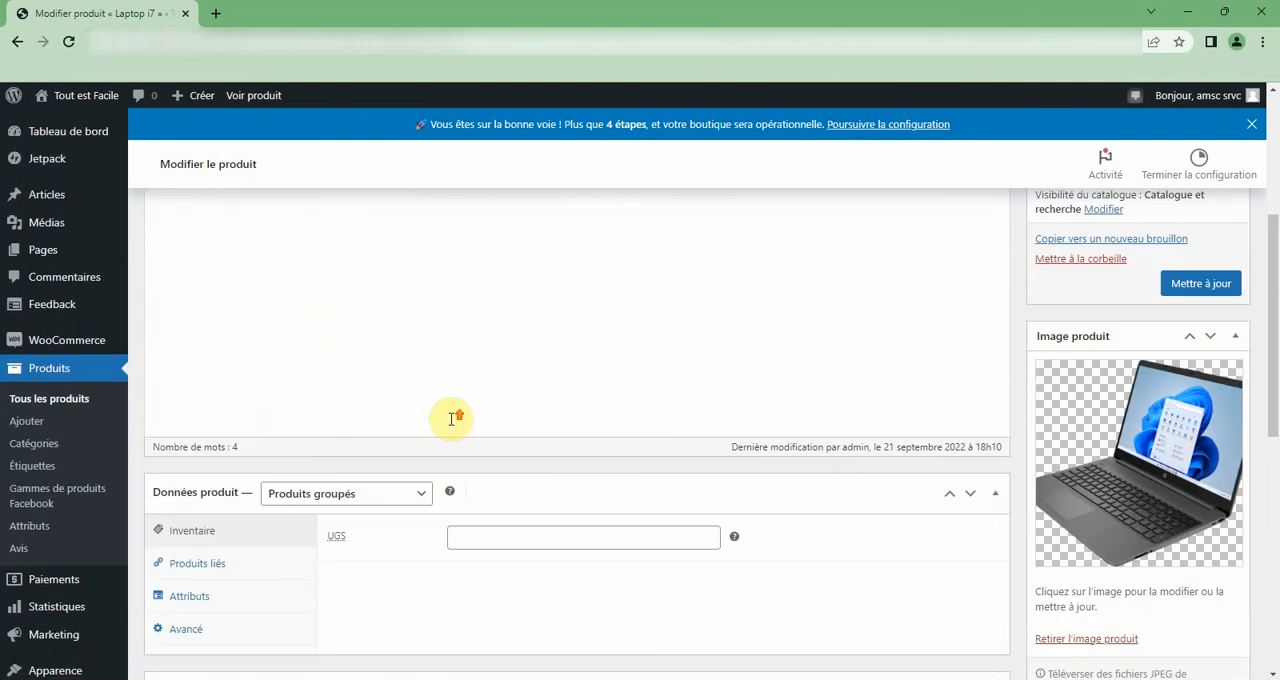
{"action": "scroll", "coordinate": [451, 419], "scroll_direction": "down", "scroll_amount": 2}
{"action": "left_click", "coordinate": [203, 410]}
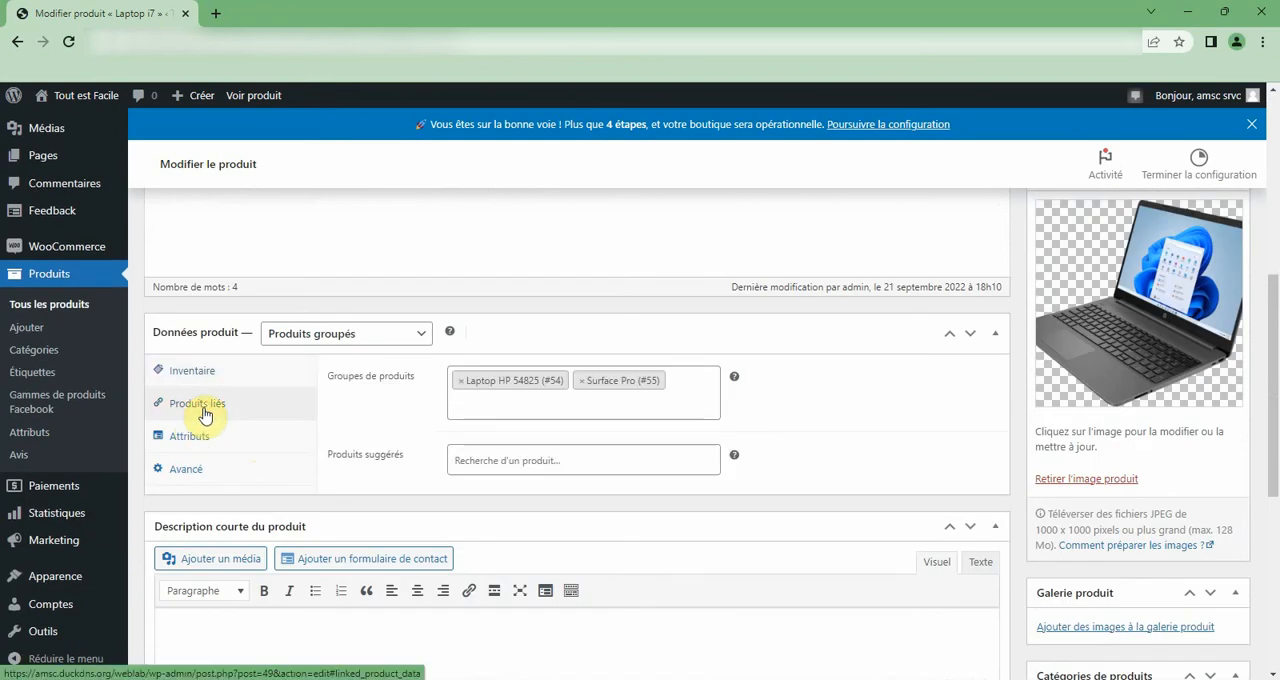
{"action": "left_click", "coordinate": [580, 386]}
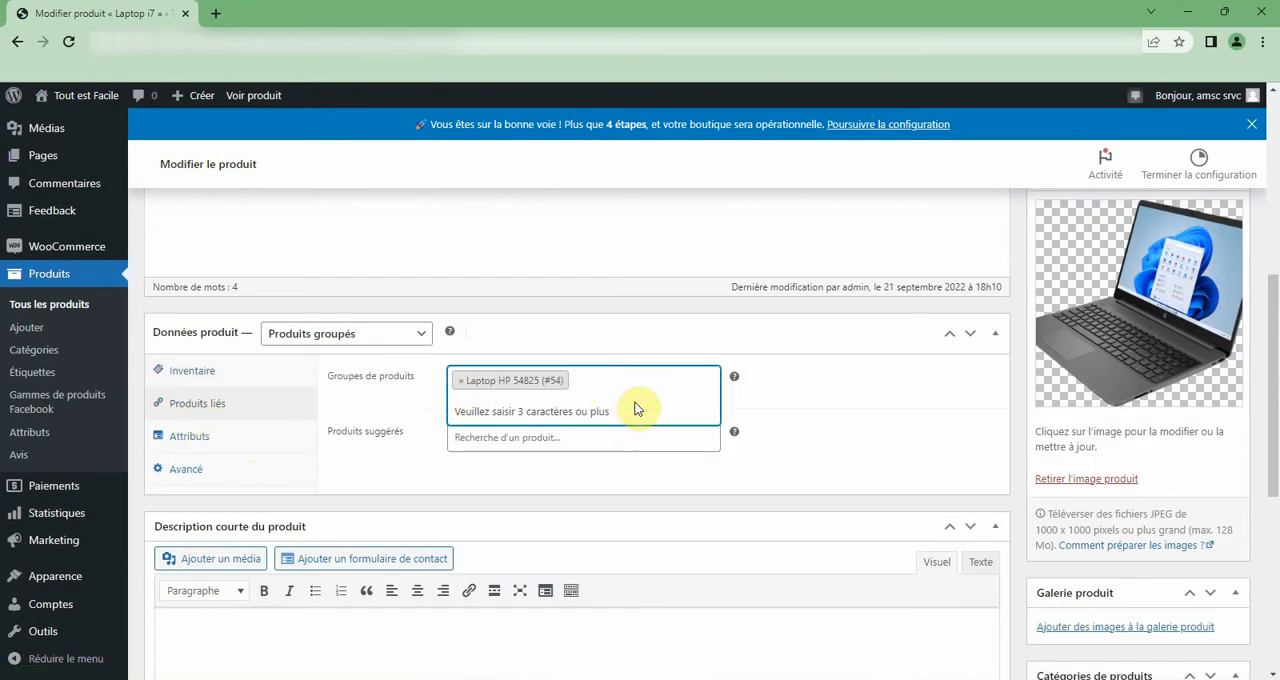
Start a new product and name it Laptop i5.
{"action": "scroll", "coordinate": [846, 446], "scroll_direction": "up", "scroll_amount": 5}
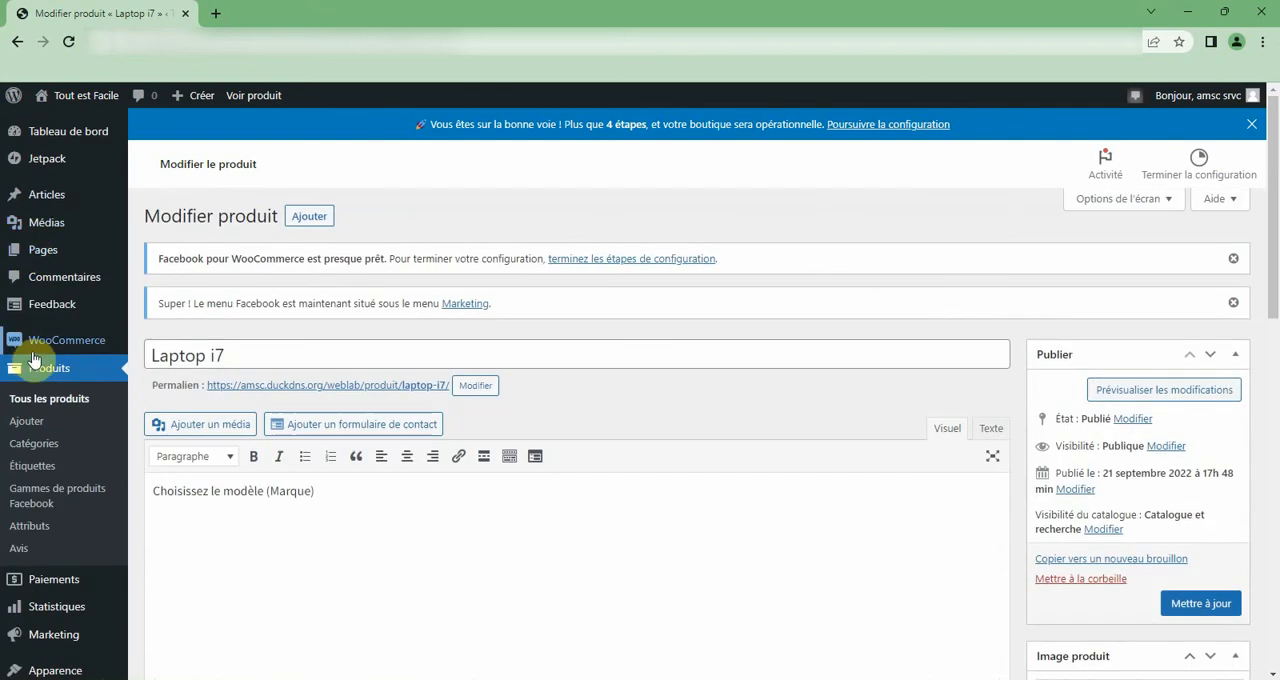
{"action": "mouse_move", "coordinate": [33, 357]}
{"action": "left_click", "coordinate": [318, 222]}
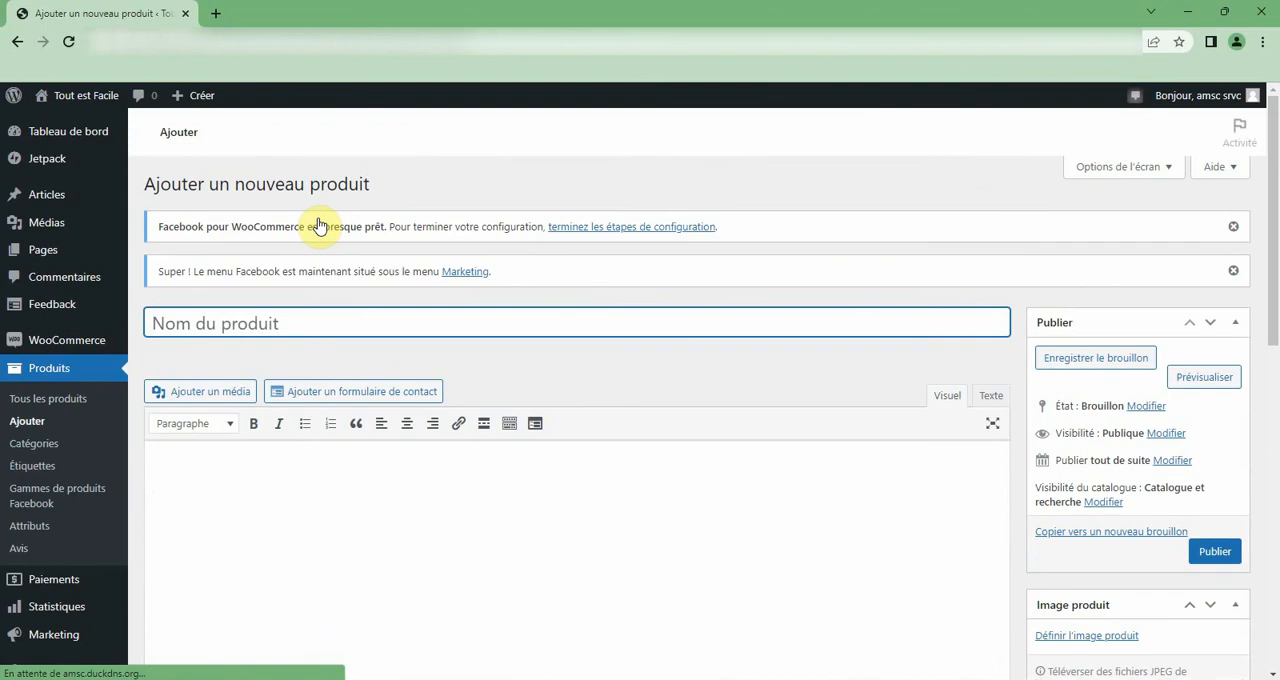
{"action": "type", "text": "L"}
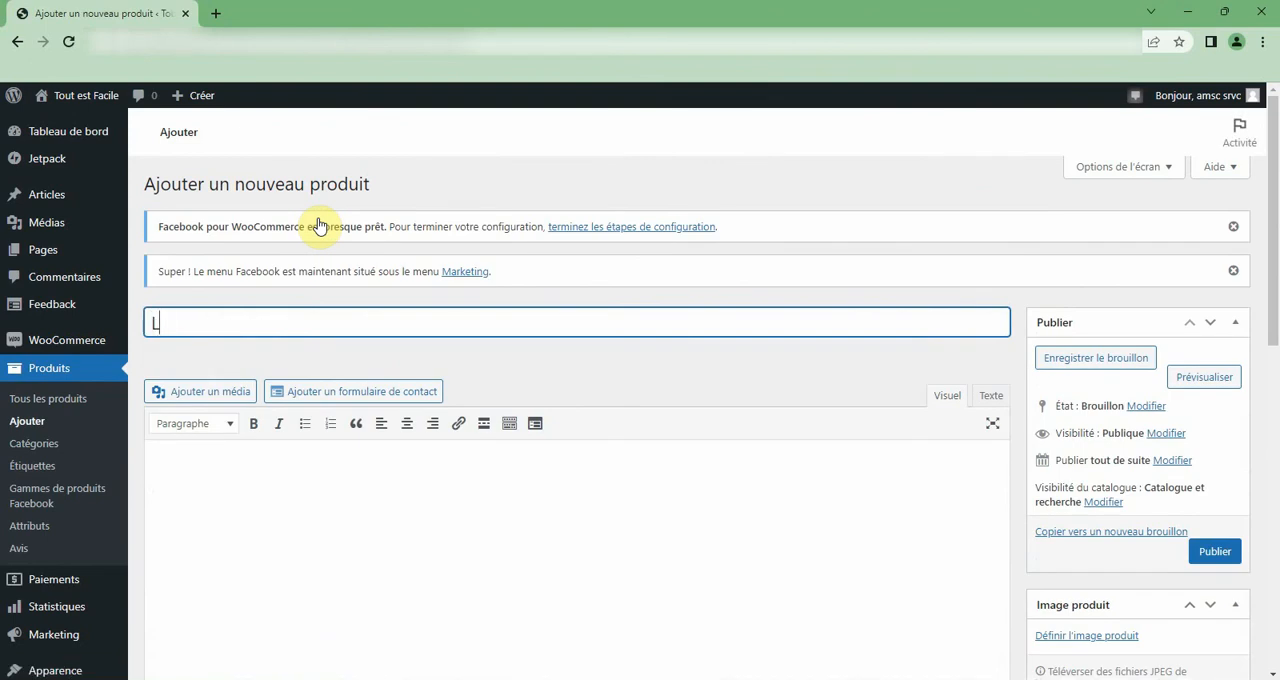
{"action": "type", "text": "aptop i5"}
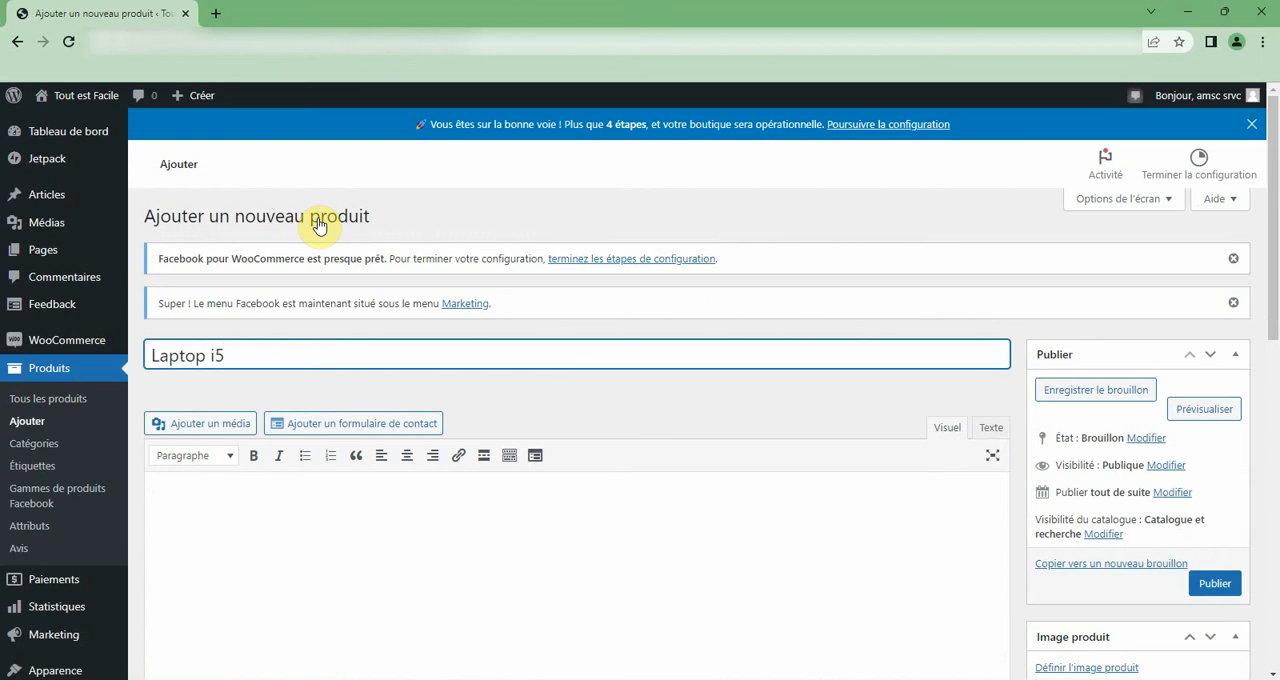
{"action": "left_click", "coordinate": [312, 492]}
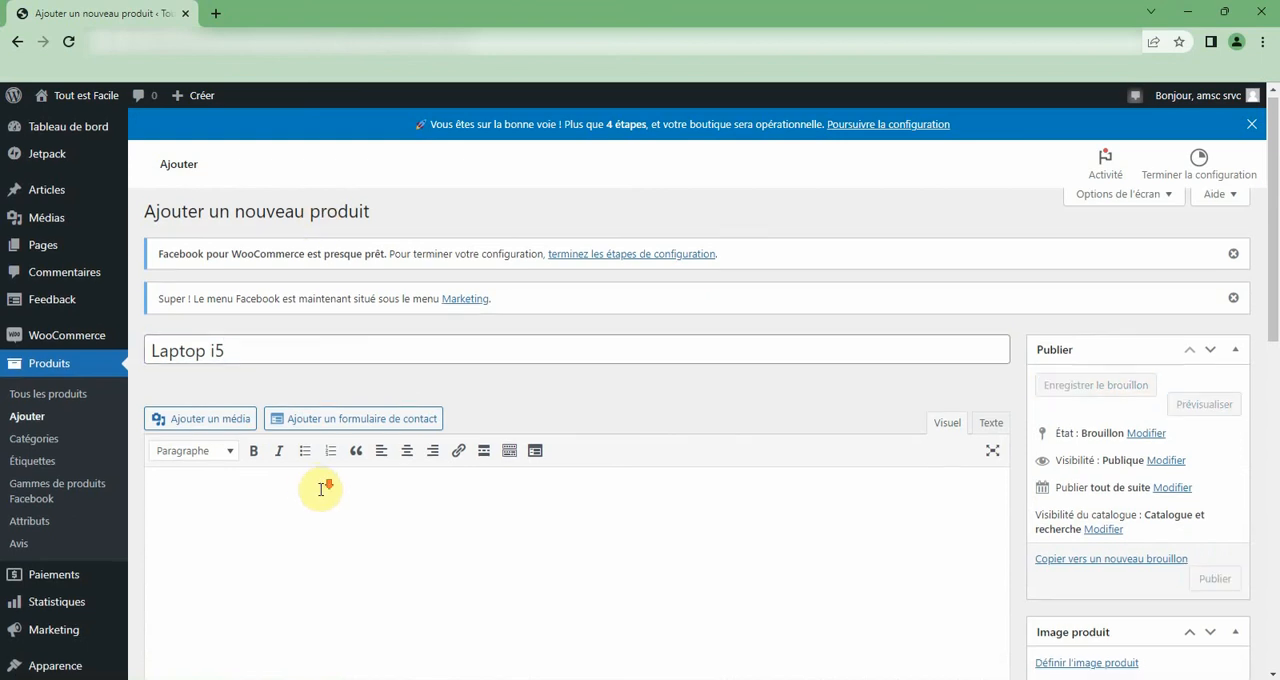
Assign the new product to the Informatique category and its Laptops subcategory.
{"action": "scroll", "coordinate": [316, 490], "scroll_direction": "down", "scroll_amount": 1}
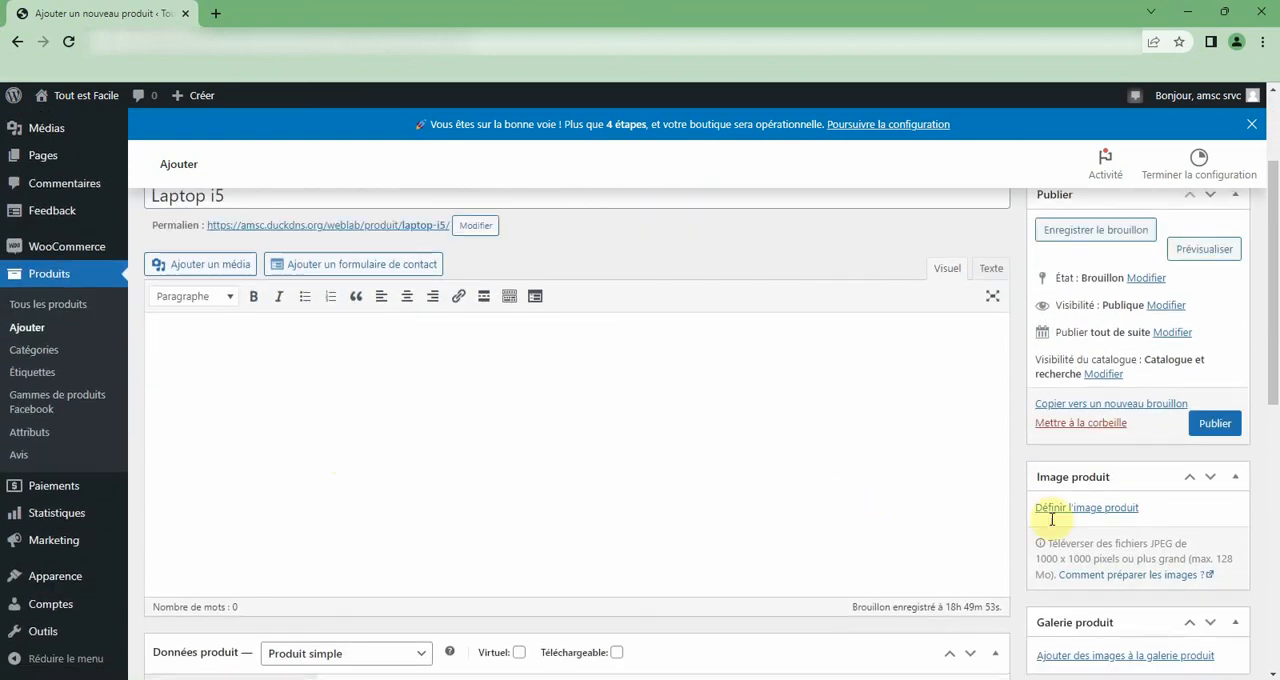
{"action": "scroll", "coordinate": [1063, 520], "scroll_direction": "down", "scroll_amount": 3}
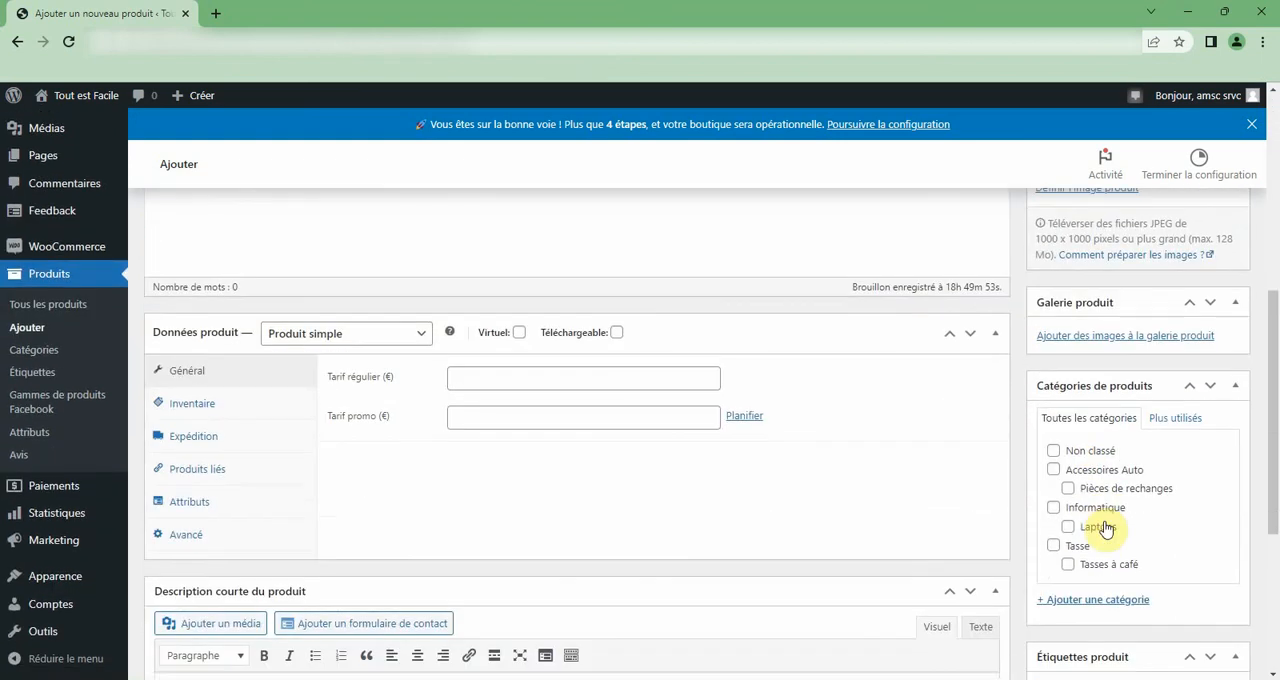
{"action": "left_click", "coordinate": [1053, 507]}
{"action": "left_click", "coordinate": [1068, 526]}
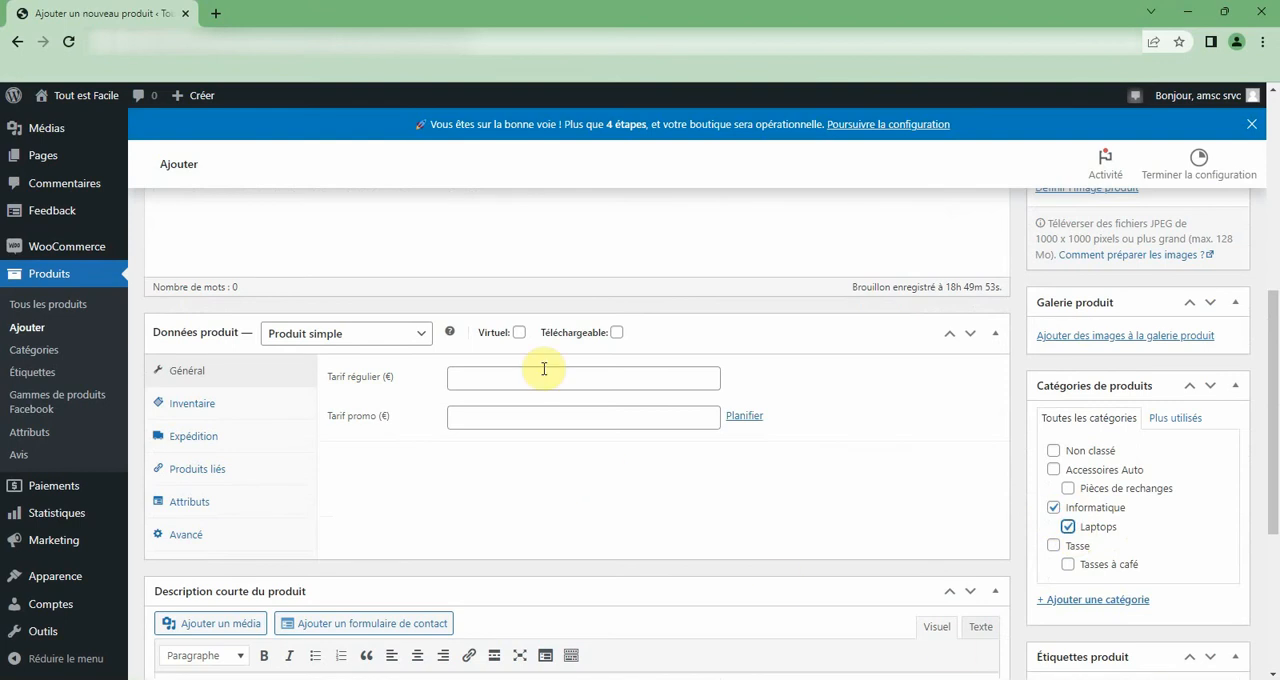
Set the product type to Produit variable and check its shipping and linked product options.
{"action": "left_click", "coordinate": [338, 337]}
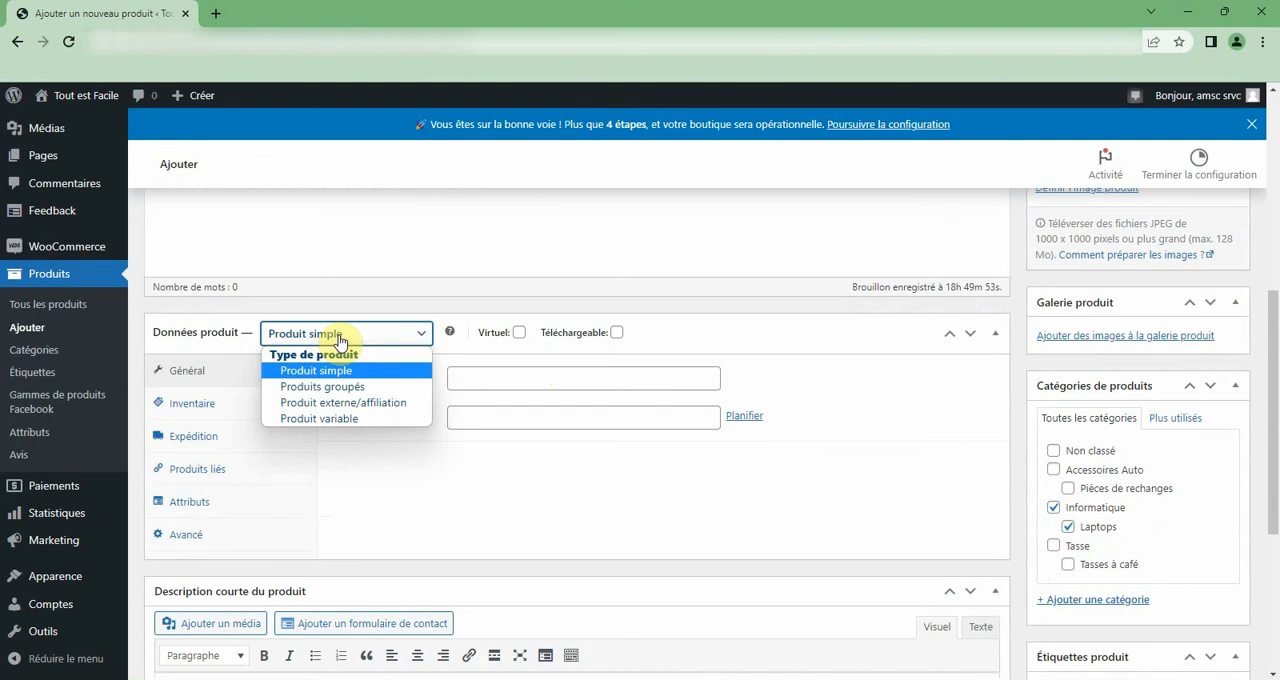
{"action": "left_click", "coordinate": [360, 420]}
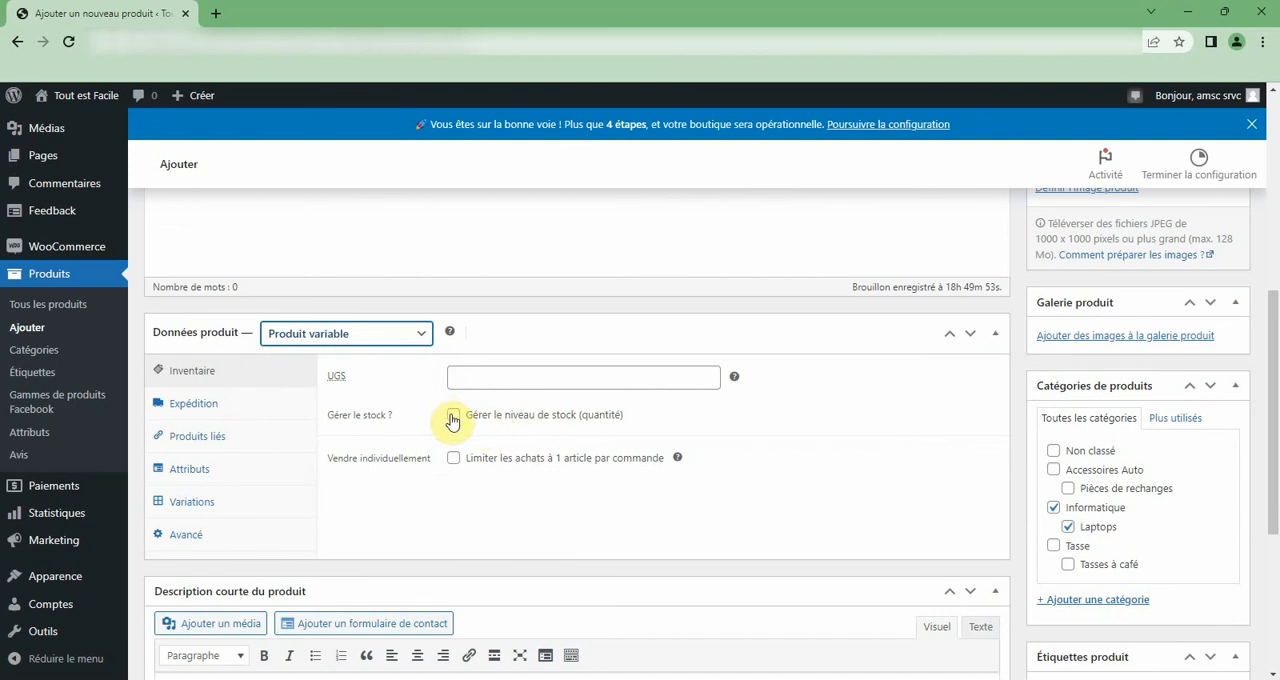
{"action": "left_click", "coordinate": [192, 408]}
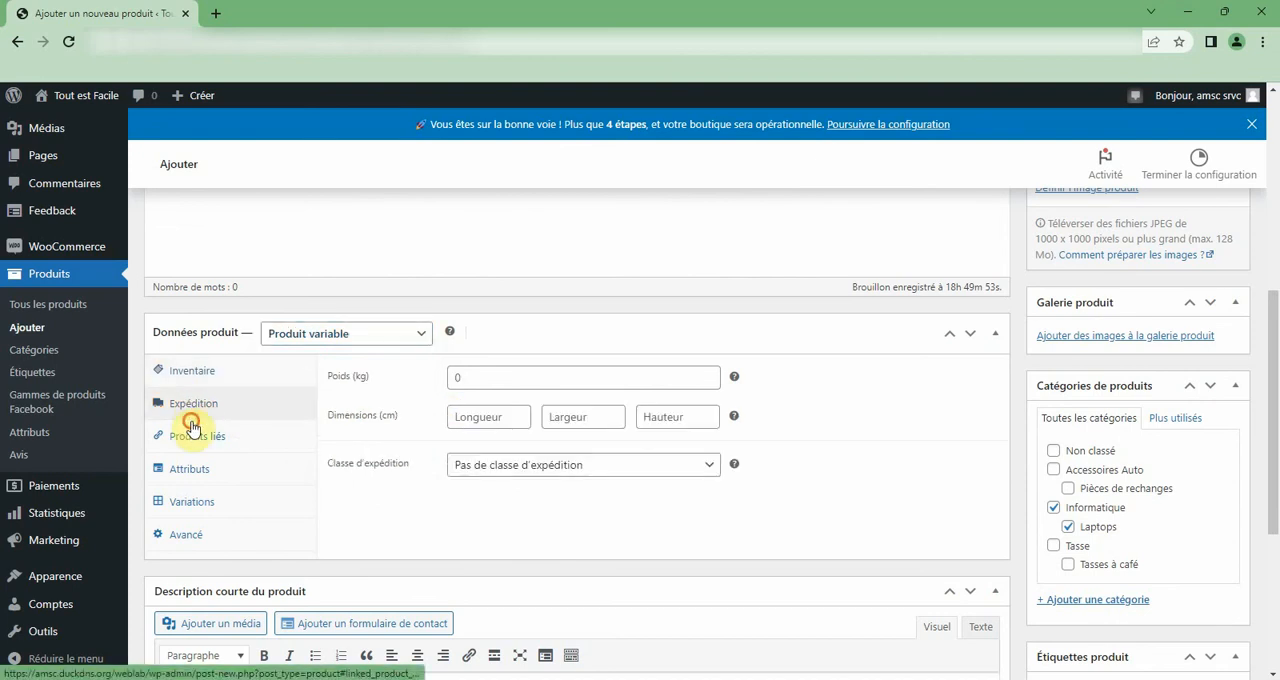
{"action": "left_click", "coordinate": [194, 437]}
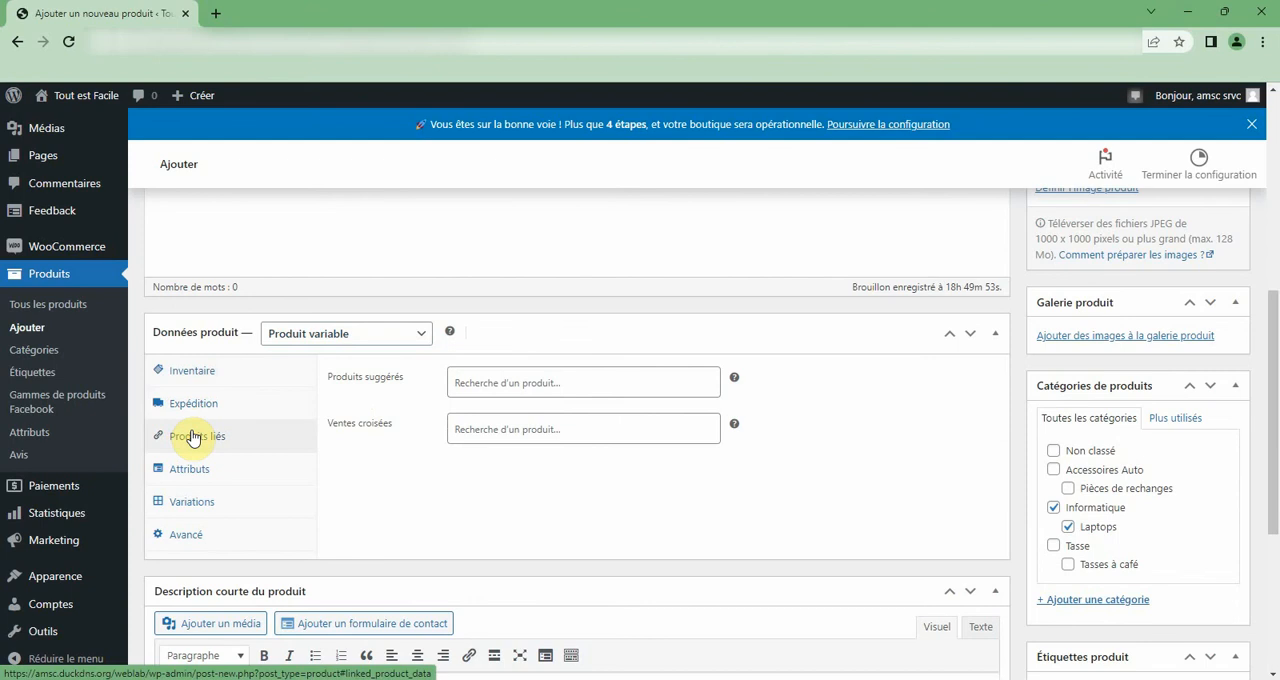
Change the product type to Produits groupés and open the product group search in its linked products.
{"action": "left_click", "coordinate": [309, 333]}
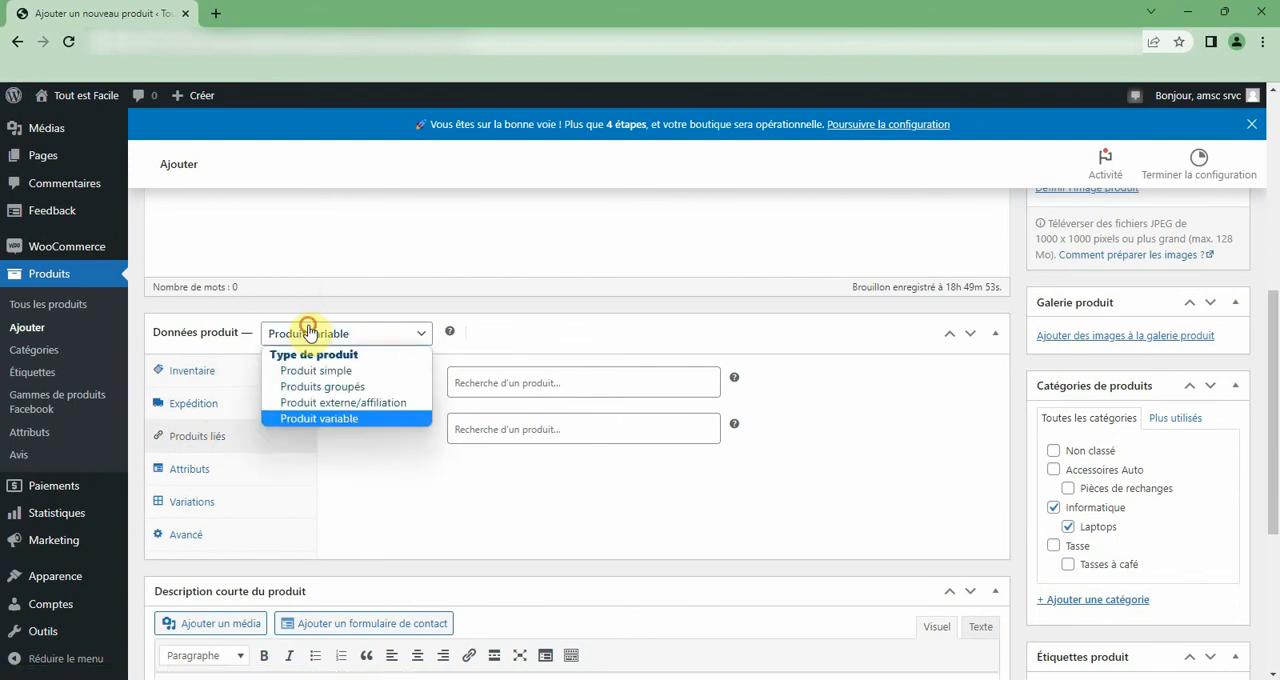
{"action": "left_click", "coordinate": [311, 388]}
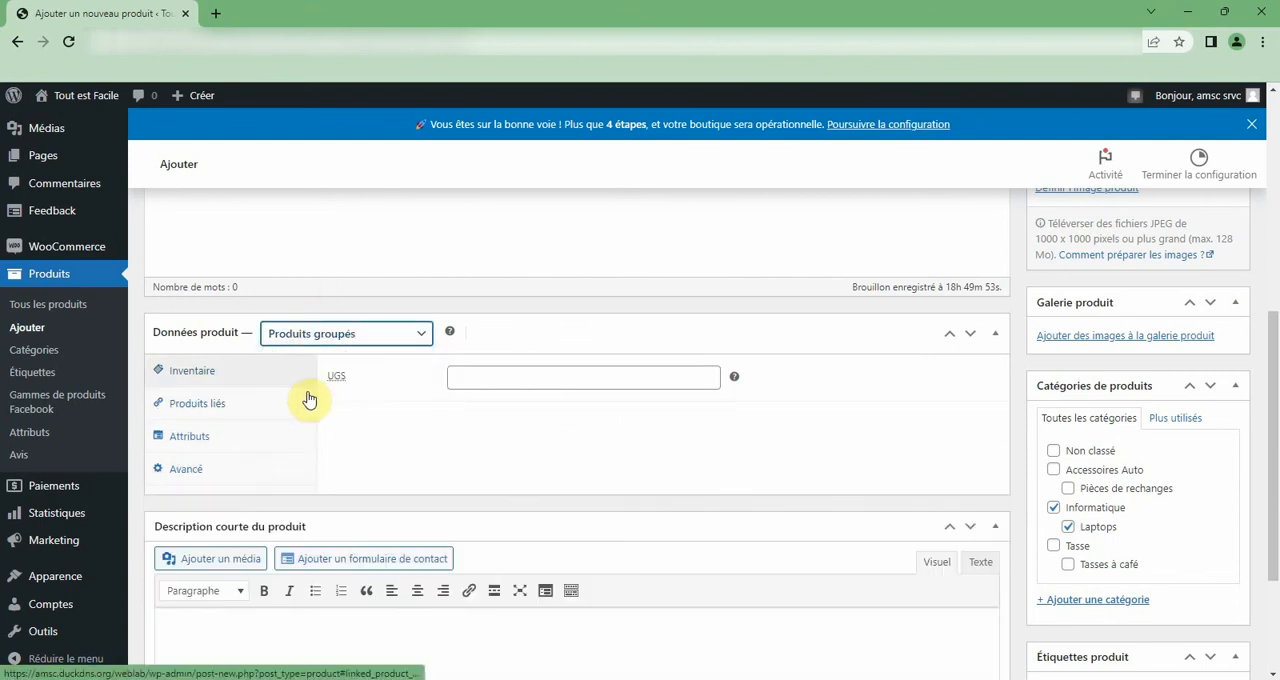
{"action": "left_click", "coordinate": [199, 402]}
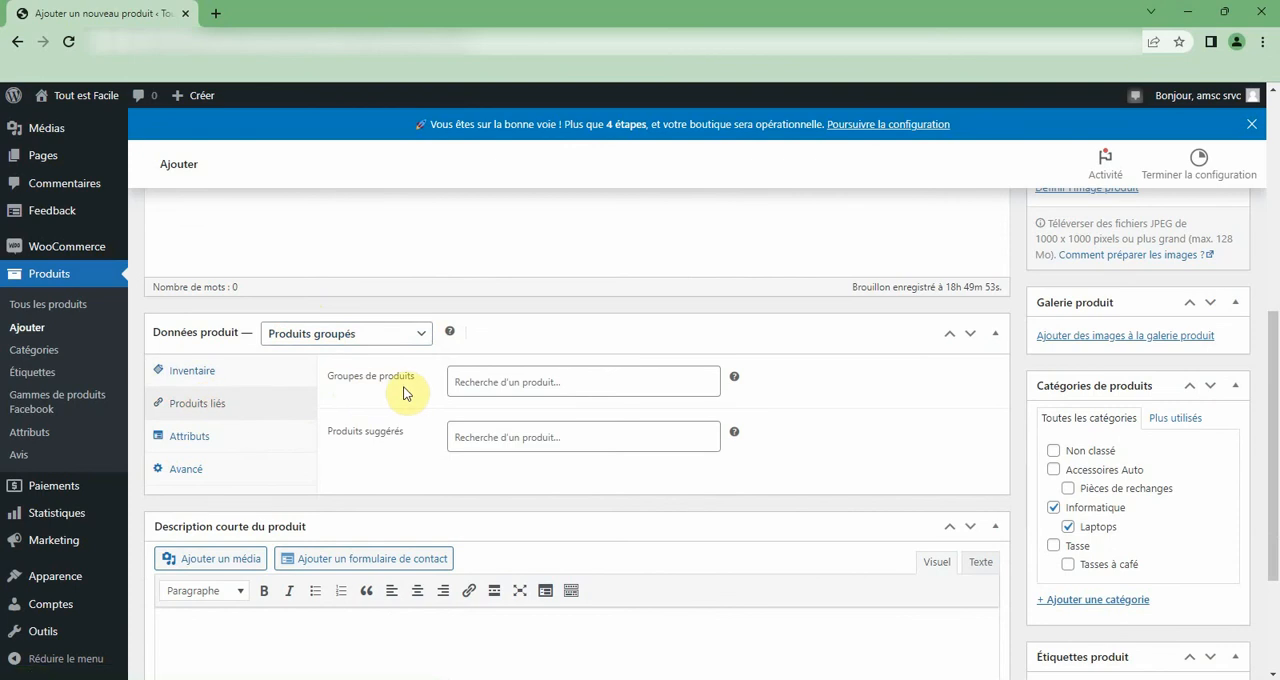
{"action": "left_click", "coordinate": [578, 381]}
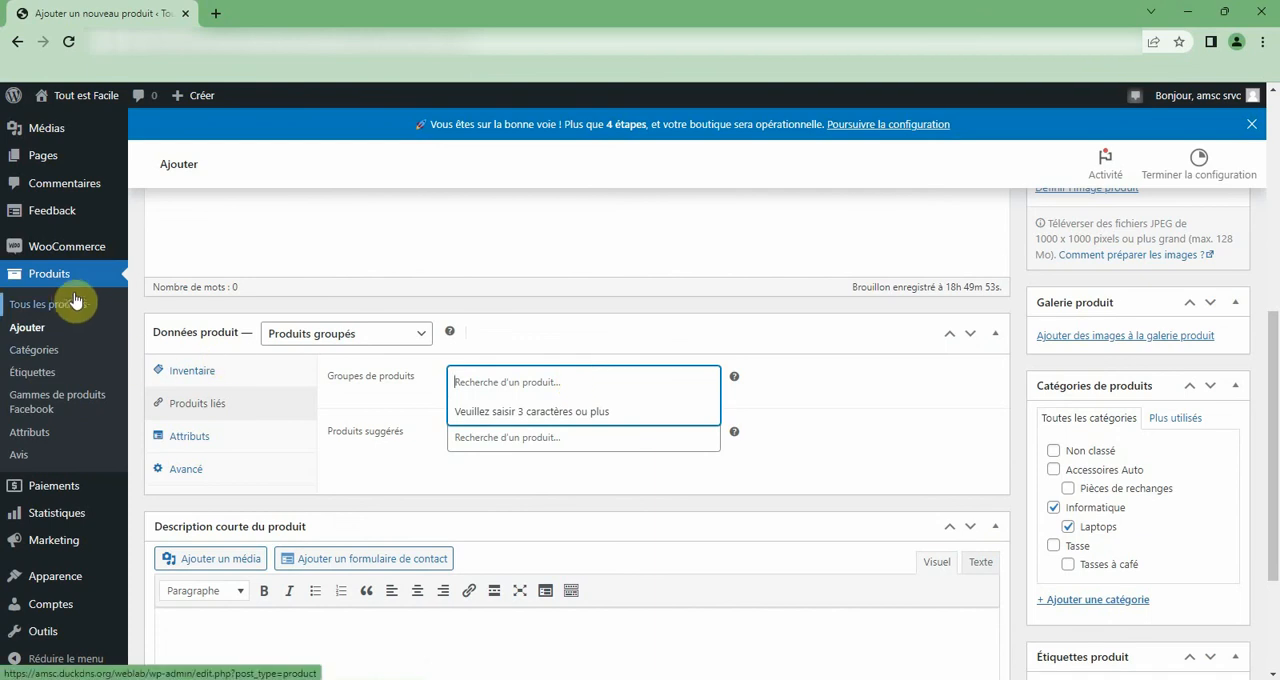
{"action": "scroll", "coordinate": [369, 443], "scroll_direction": "up", "scroll_amount": 4}
{"action": "scroll", "coordinate": [343, 408], "scroll_direction": "down", "scroll_amount": 3}
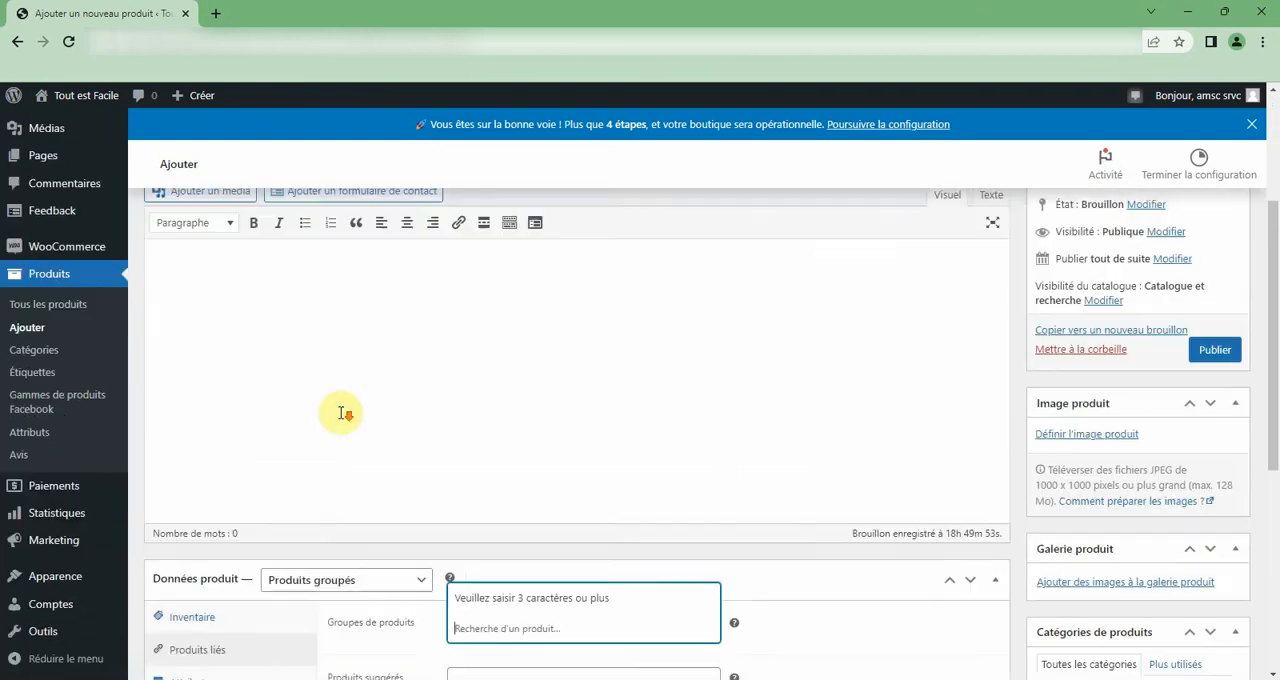
Set the product type to Produit simple and rename the product to Laptop Acer i5.
{"action": "left_click", "coordinate": [323, 411]}
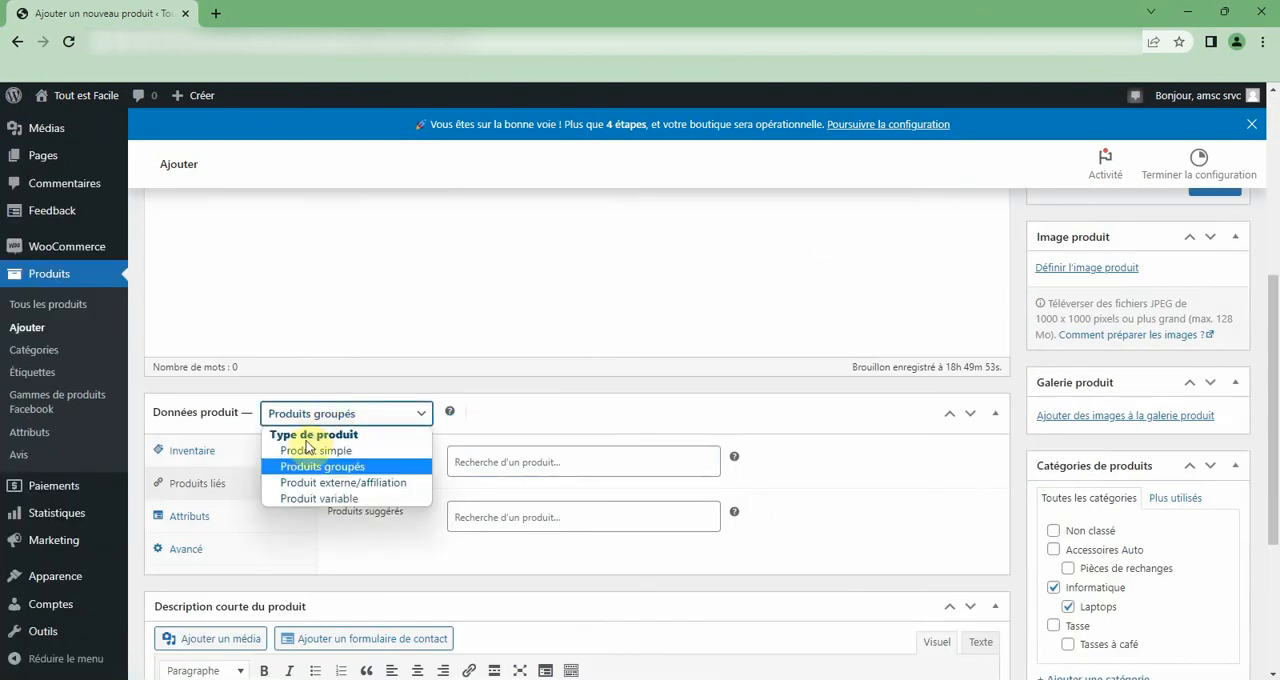
{"action": "left_click", "coordinate": [301, 452]}
{"action": "scroll", "coordinate": [266, 320], "scroll_direction": "up", "scroll_amount": 5}
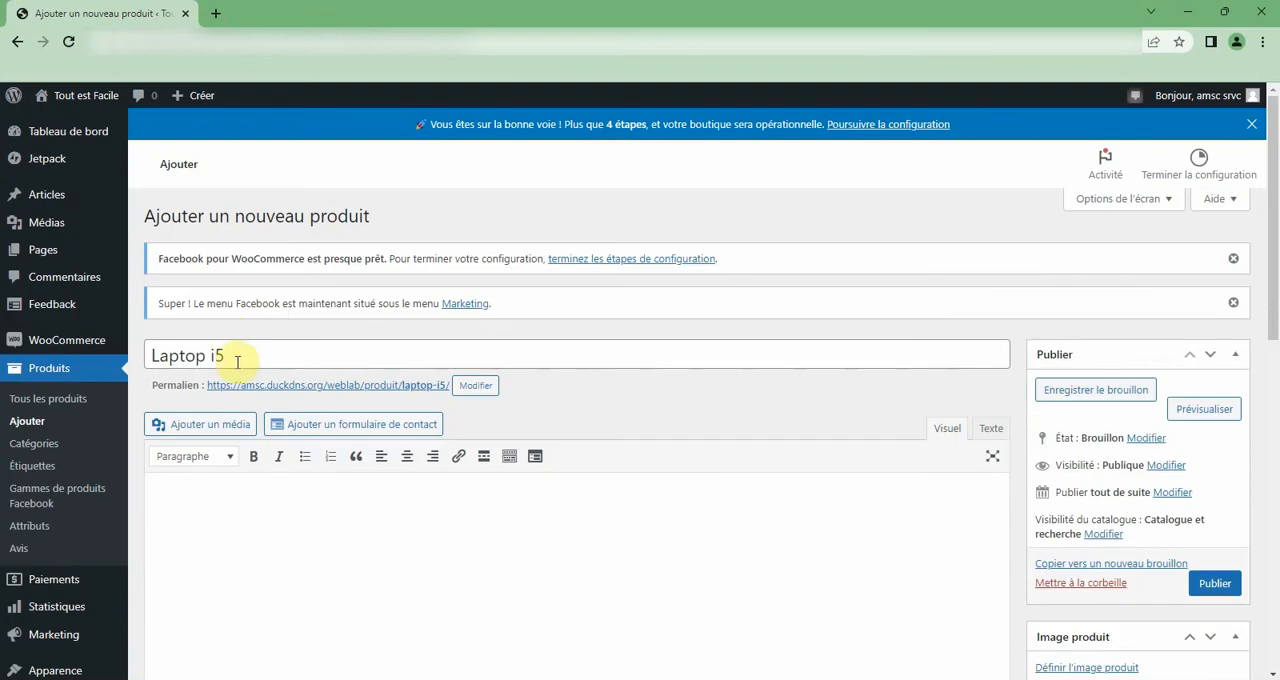
{"action": "double_click", "coordinate": [229, 355]}
{"action": "left_click", "coordinate": [210, 356]}
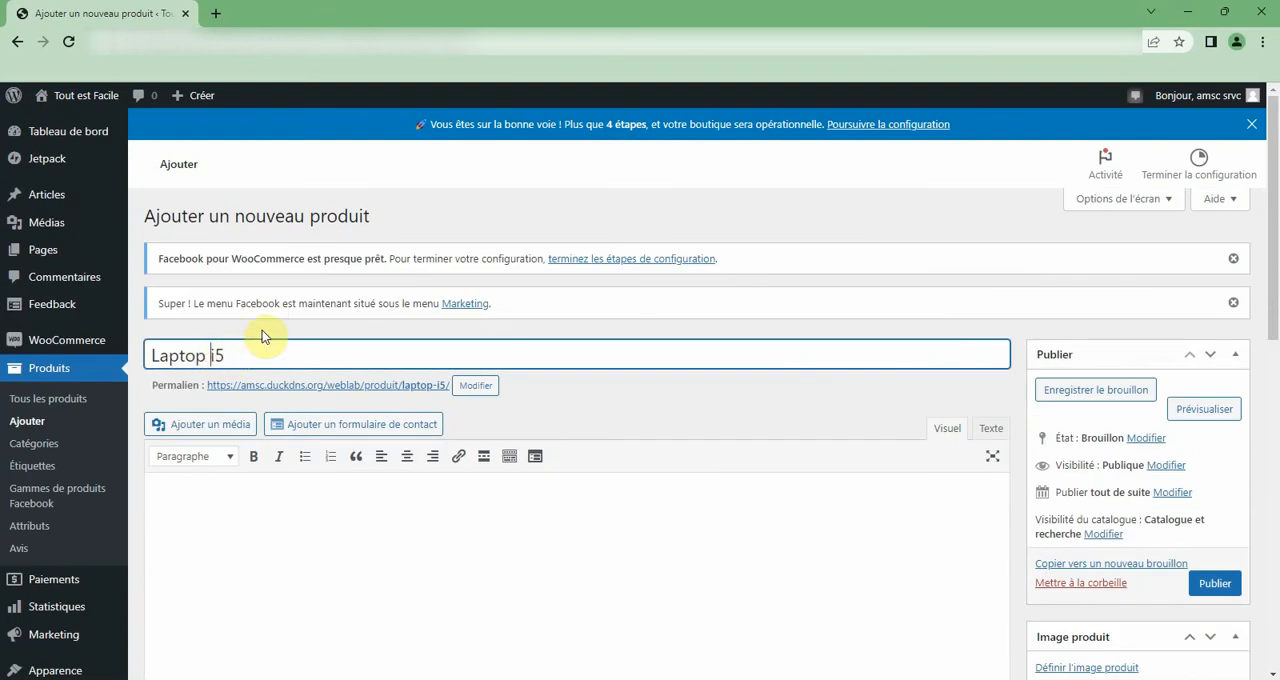
{"action": "type", "text": "Acer"}
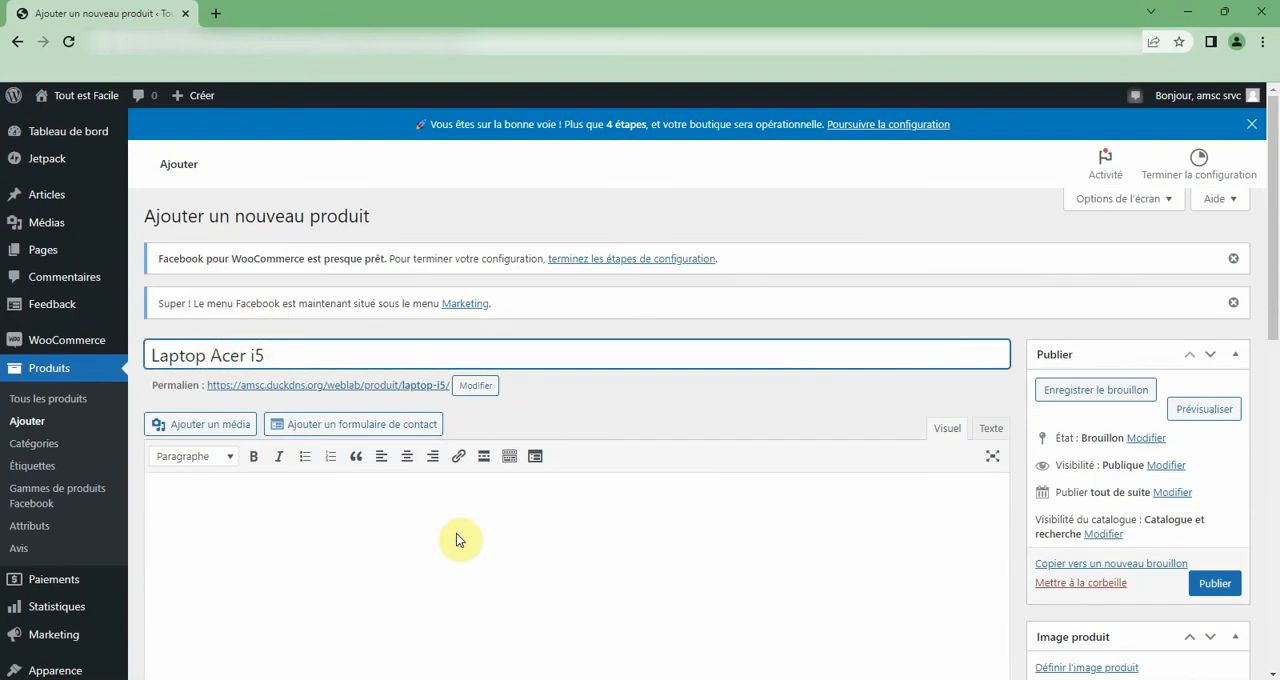
Set the regular price of Laptop Acer i5 to 700 € and its promo price to 690 €.
{"action": "scroll", "coordinate": [360, 450], "scroll_direction": "down", "scroll_amount": 6}
{"action": "left_click", "coordinate": [504, 291]}
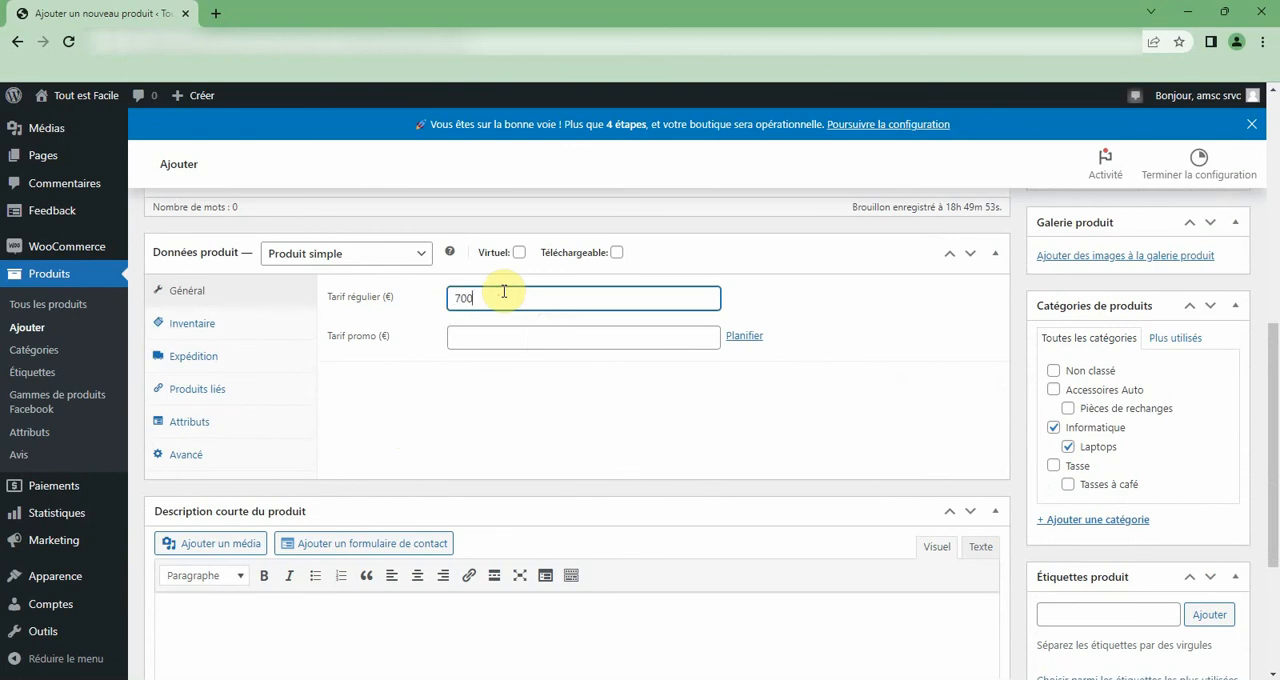
{"action": "left_click", "coordinate": [500, 339]}
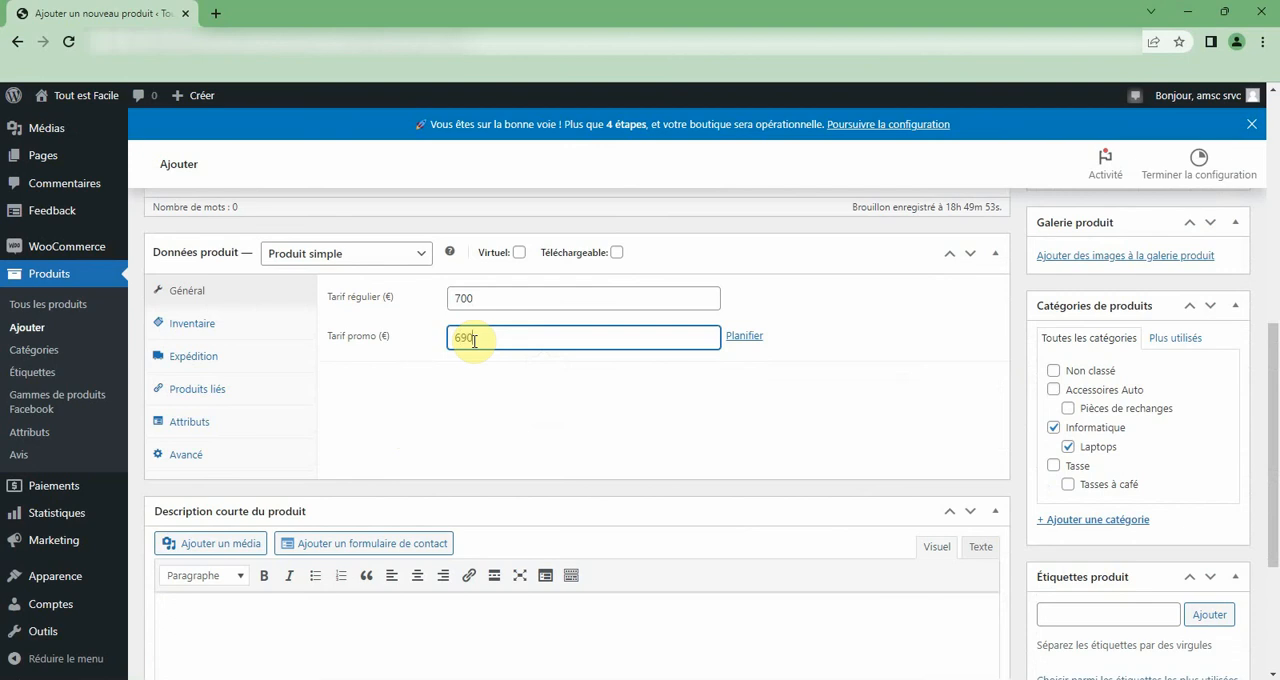
Upload acer.png from the computer and set it as the product image.
{"action": "scroll", "coordinate": [129, 534], "scroll_direction": "down", "scroll_amount": 1}
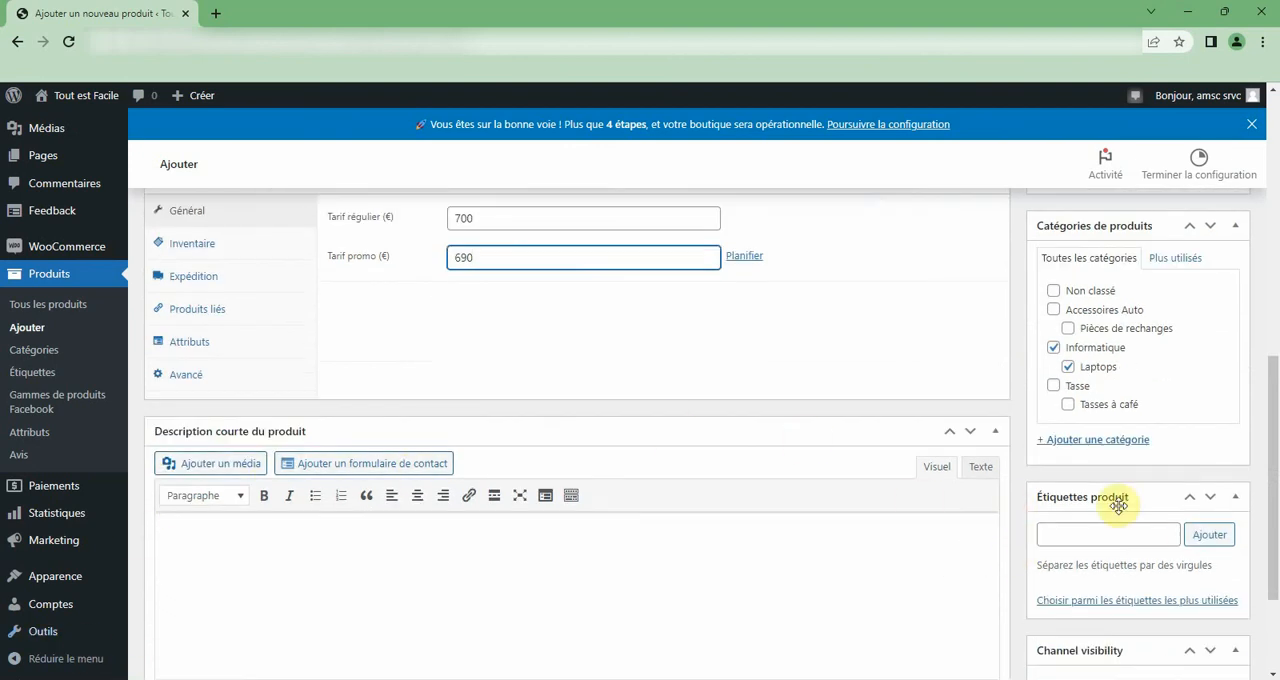
{"action": "scroll", "coordinate": [1118, 506], "scroll_direction": "down", "scroll_amount": 2}
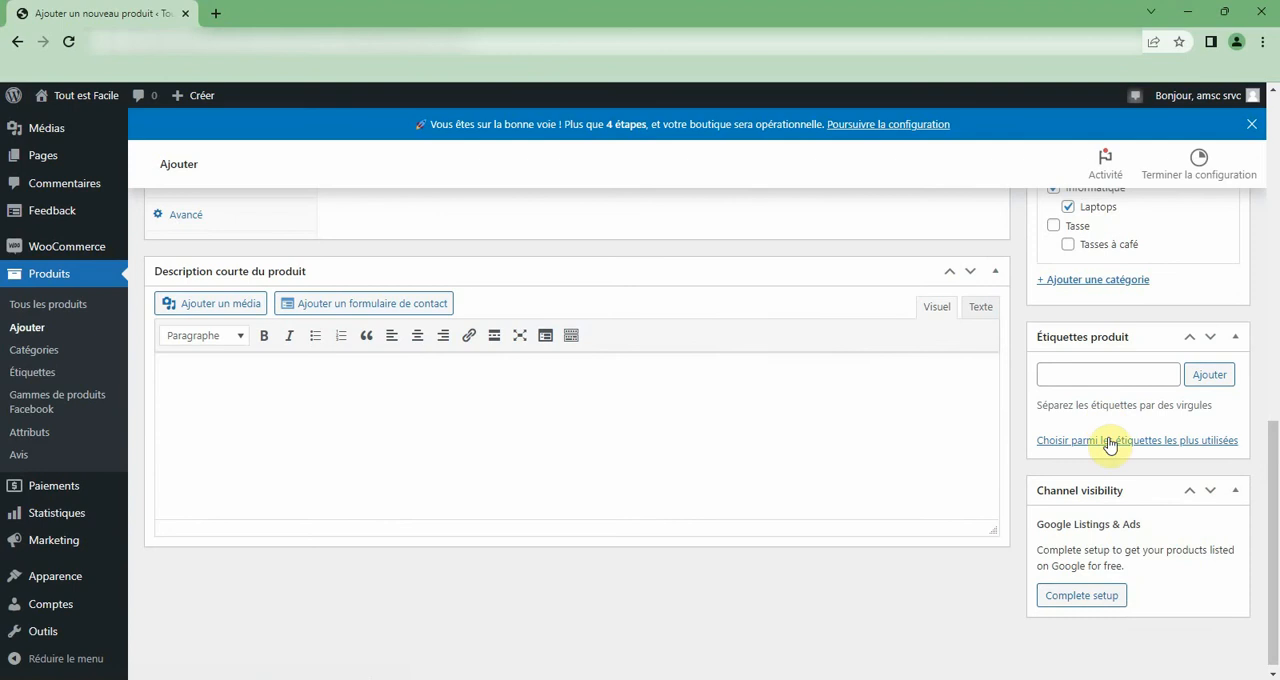
{"action": "scroll", "coordinate": [1108, 445], "scroll_direction": "up", "scroll_amount": 5}
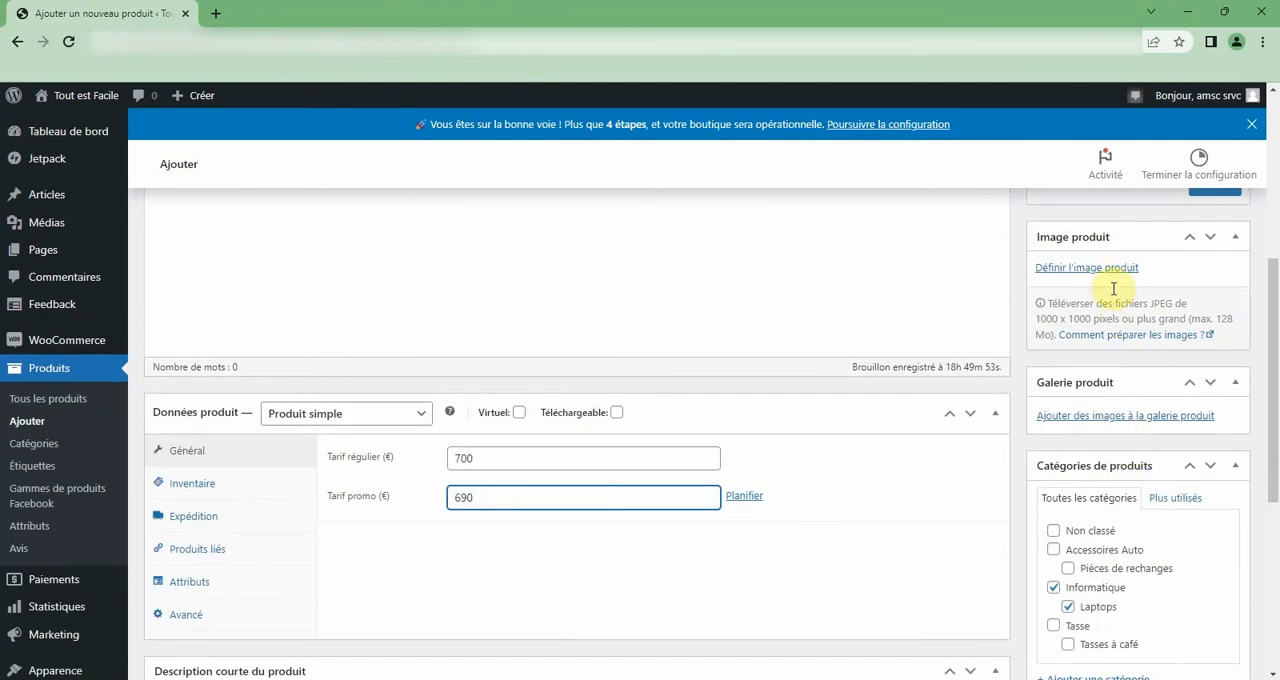
{"action": "left_click", "coordinate": [1108, 268]}
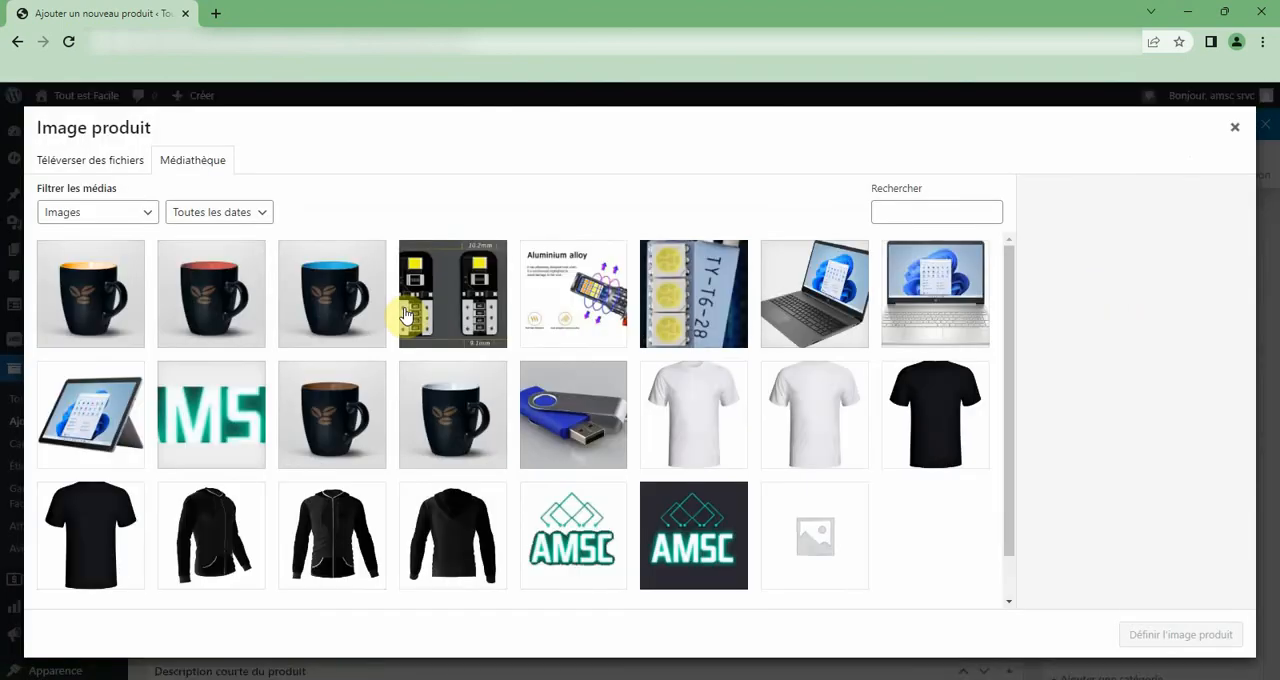
{"action": "scroll", "coordinate": [427, 332], "scroll_direction": "down", "scroll_amount": 2}
{"action": "scroll", "coordinate": [422, 330], "scroll_direction": "up", "scroll_amount": 2}
{"action": "left_click", "coordinate": [106, 163]}
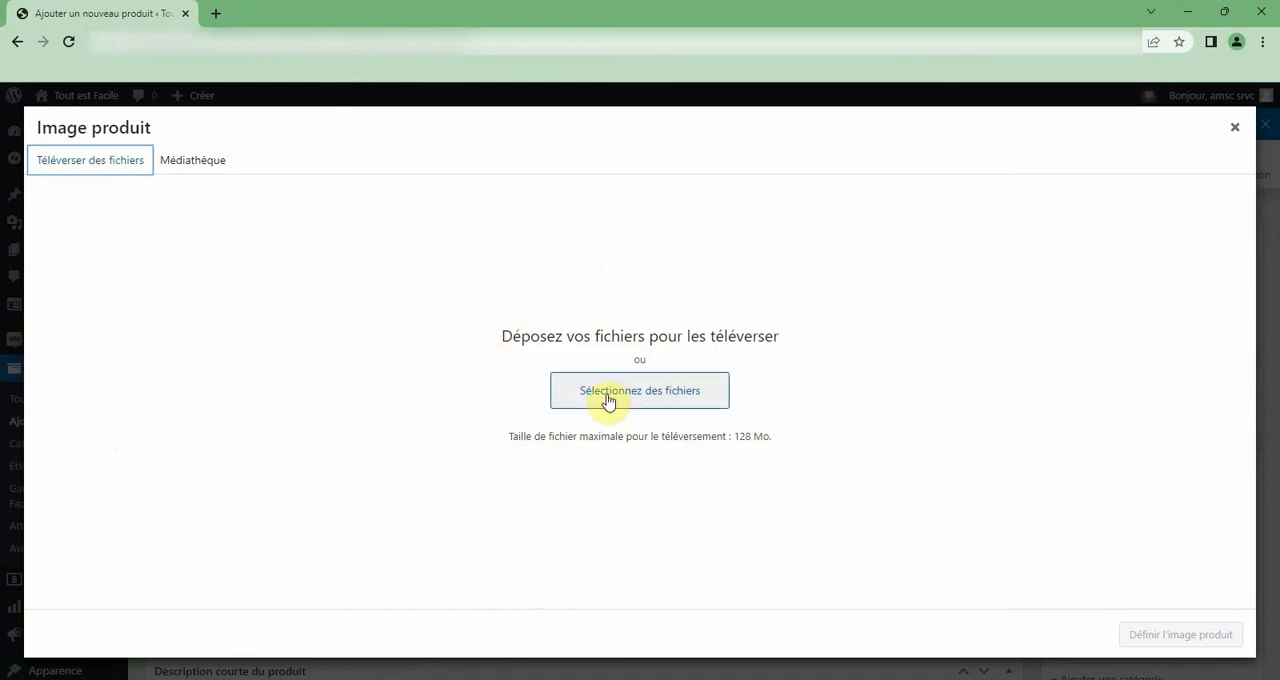
{"action": "left_click", "coordinate": [613, 393]}
{"action": "type", "text": "a"}
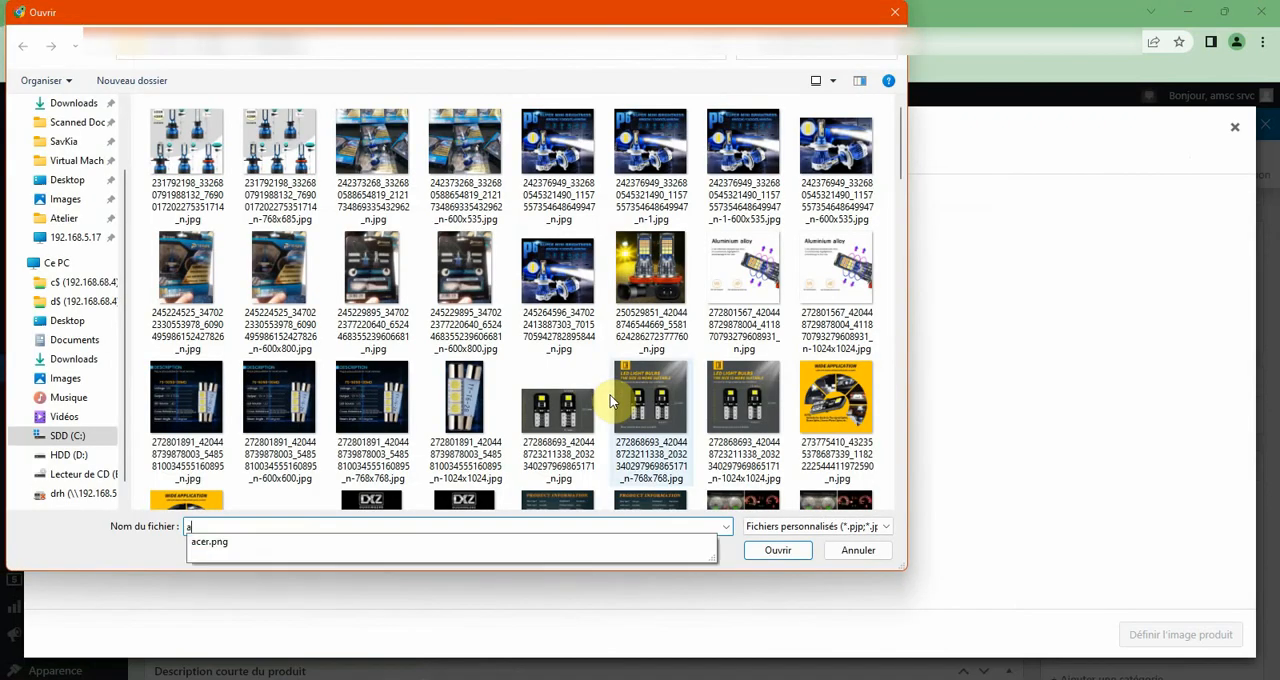
{"action": "left_click", "coordinate": [286, 545]}
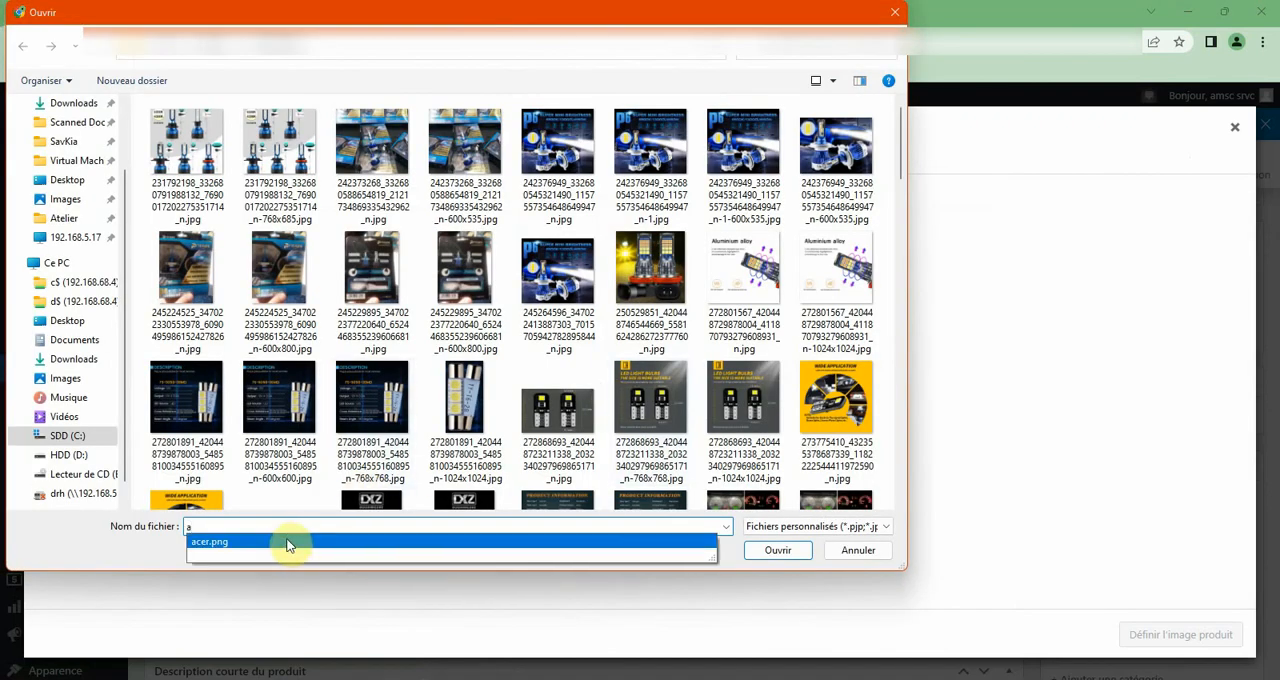
{"action": "left_click", "coordinate": [802, 562]}
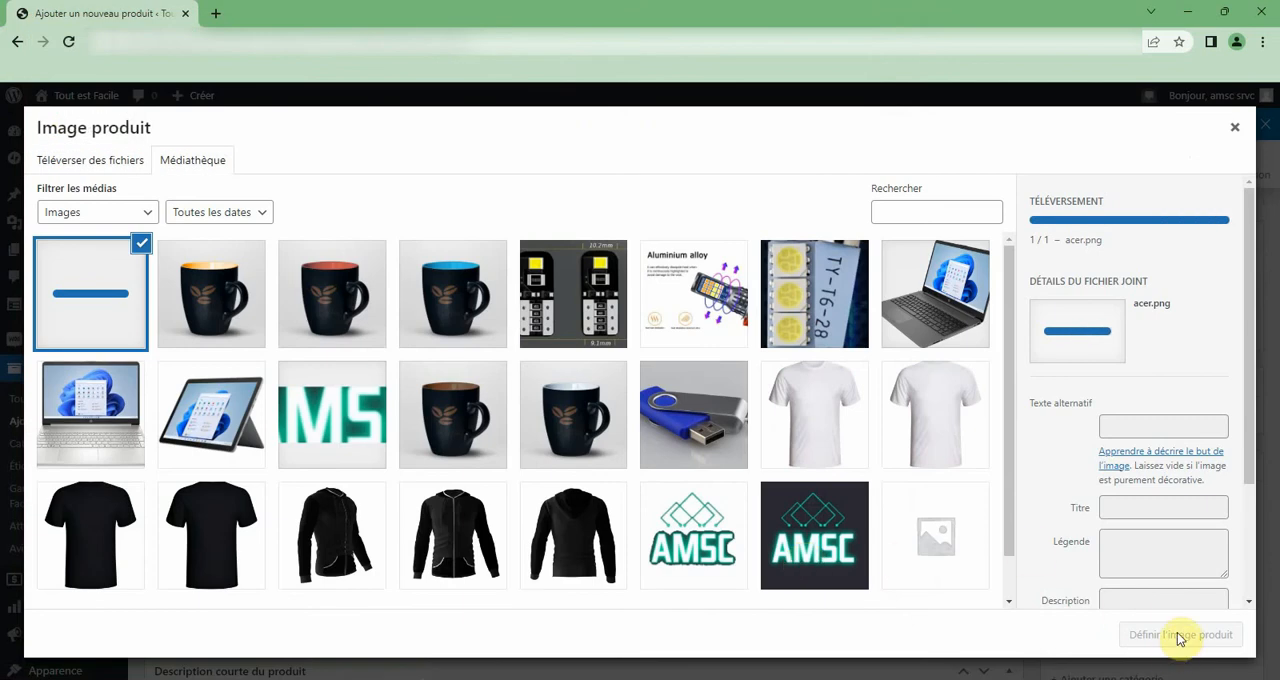
{"action": "left_click", "coordinate": [1180, 637]}
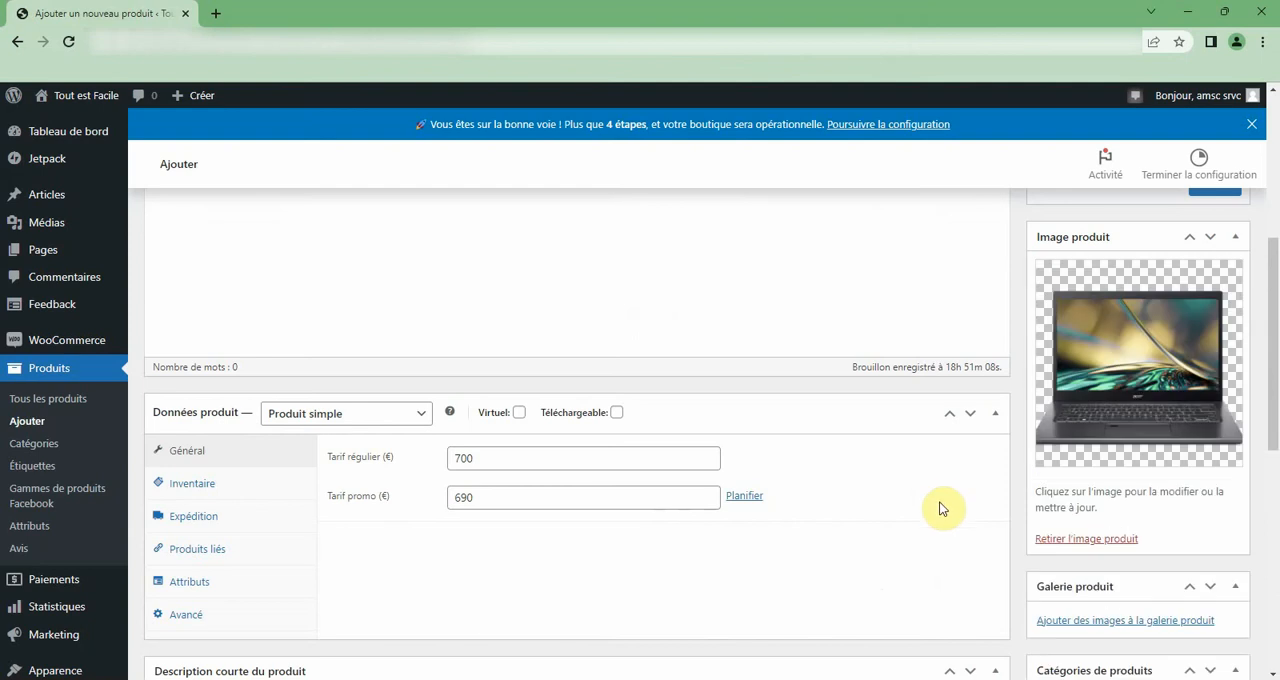
Enable stock management for Laptop Acer i5 and set its stock quantity to 10.
{"action": "scroll", "coordinate": [340, 421], "scroll_direction": "down", "scroll_amount": 3}
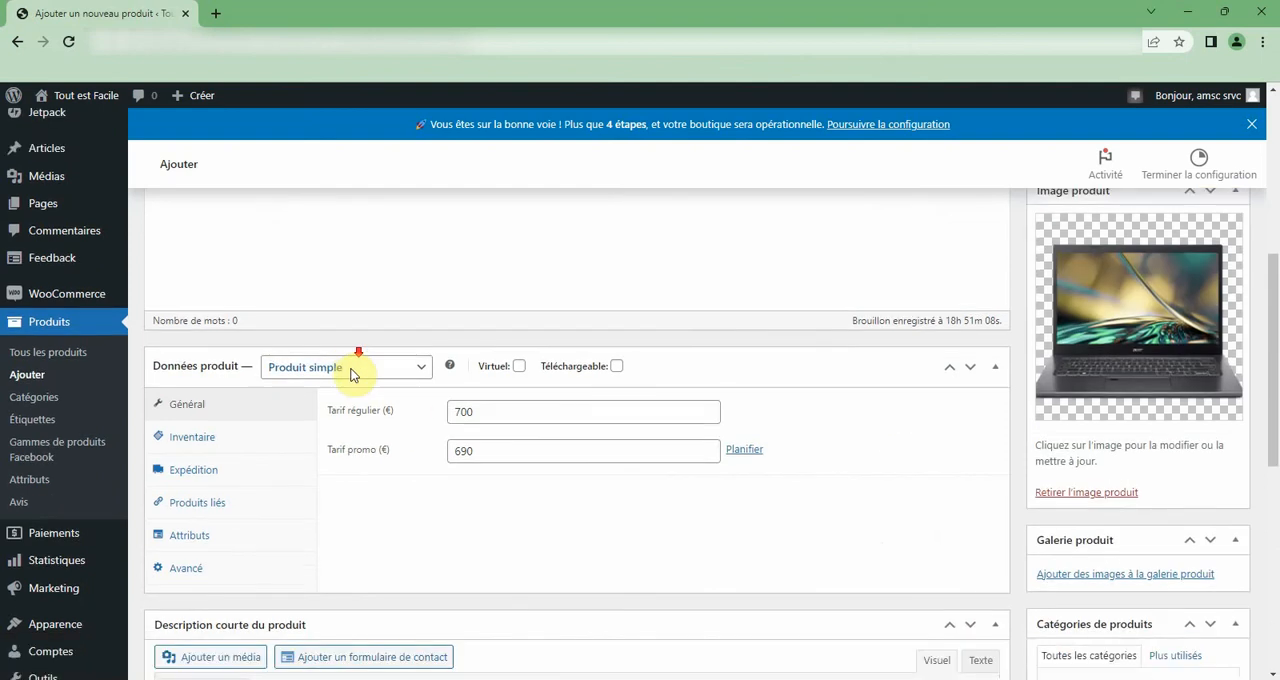
{"action": "left_click", "coordinate": [196, 246]}
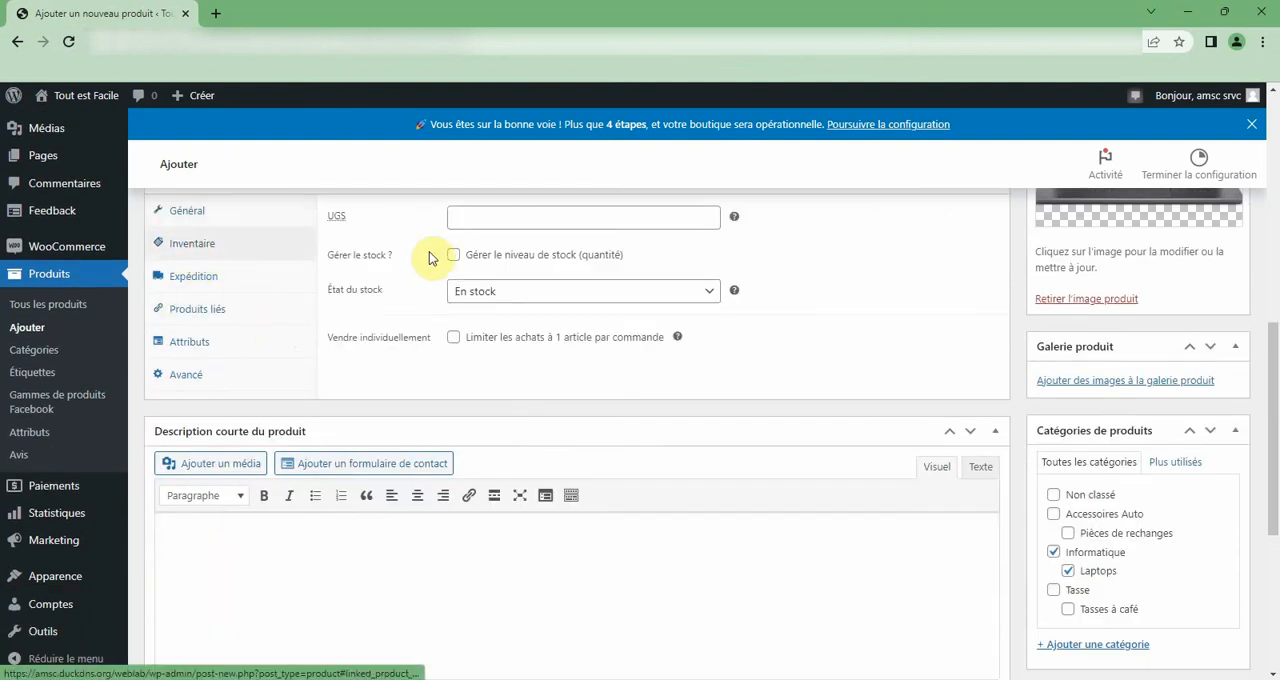
{"action": "left_click", "coordinate": [457, 262]}
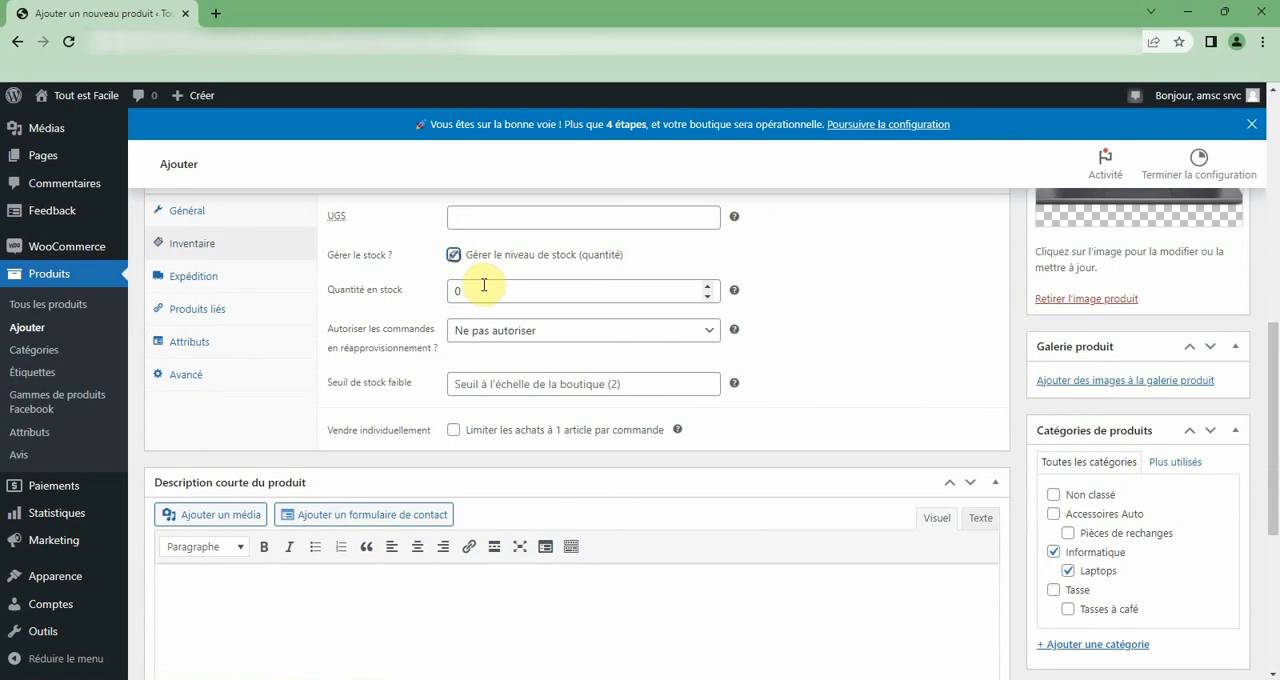
{"action": "double_click", "coordinate": [480, 290]}
{"action": "type", "text": "10"}
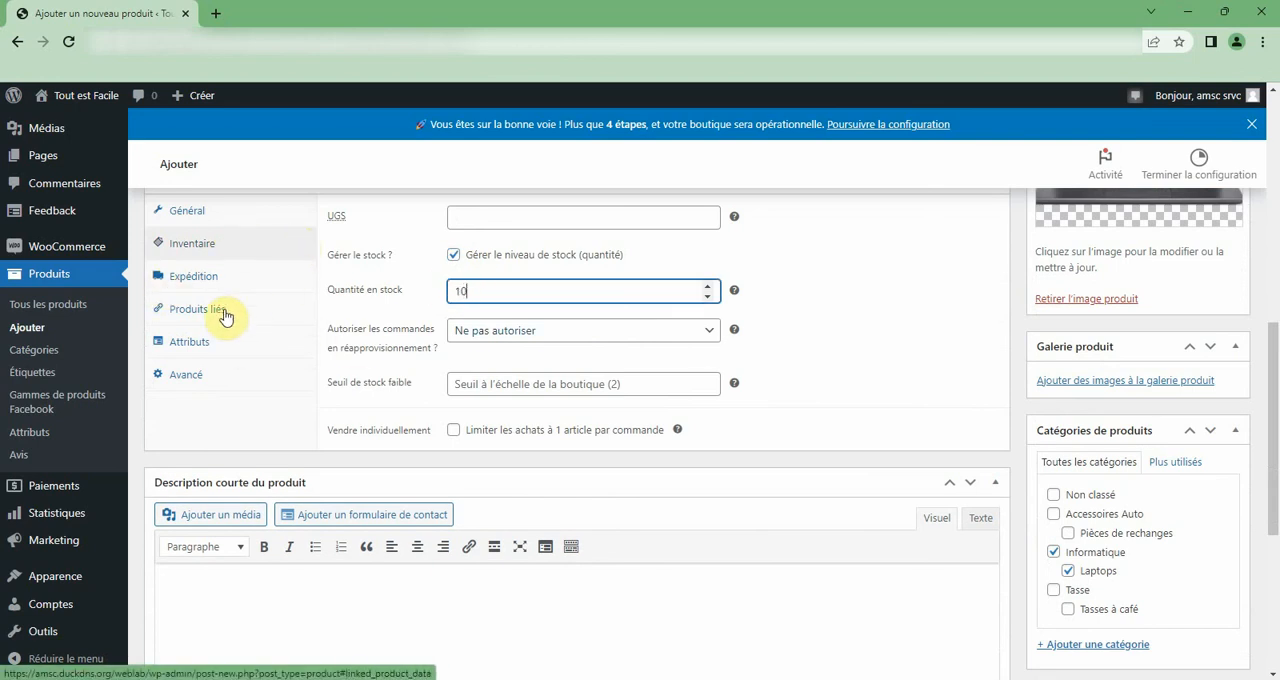
Publish the Laptop Acer i5 product.
{"action": "scroll", "coordinate": [971, 423], "scroll_direction": "down", "scroll_amount": 3}
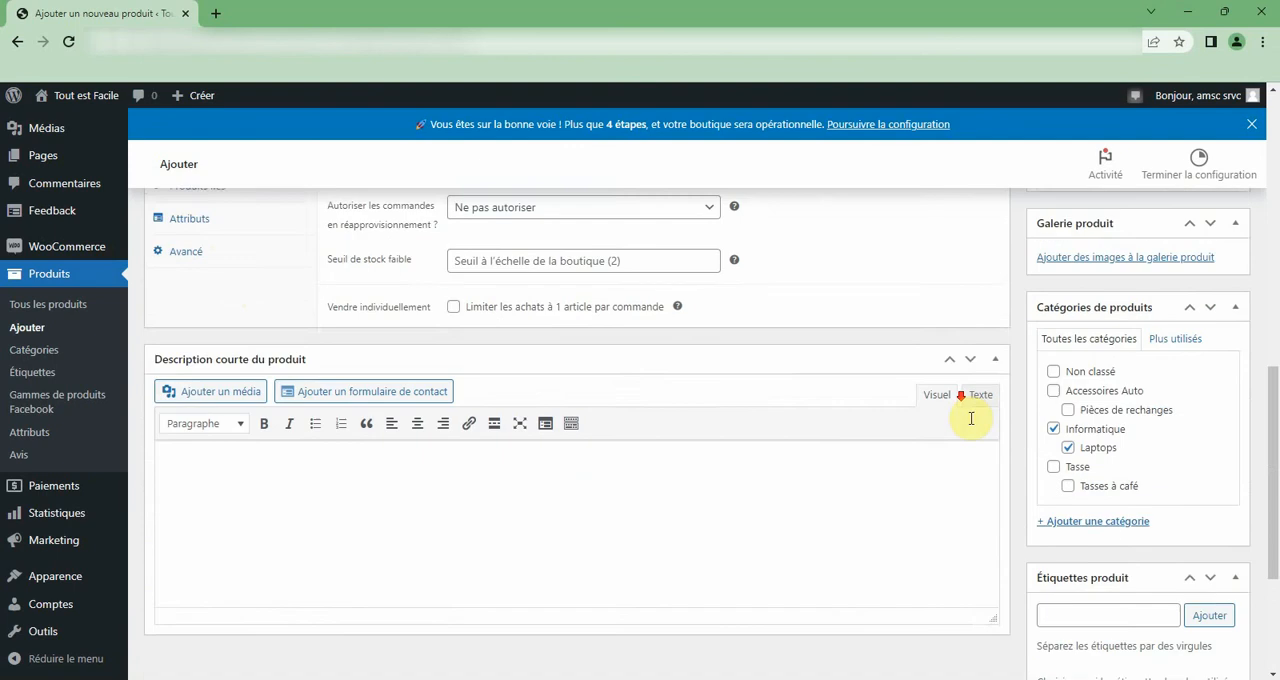
{"action": "scroll", "coordinate": [1051, 571], "scroll_direction": "up", "scroll_amount": 3}
{"action": "scroll", "coordinate": [1095, 622], "scroll_direction": "up", "scroll_amount": 8}
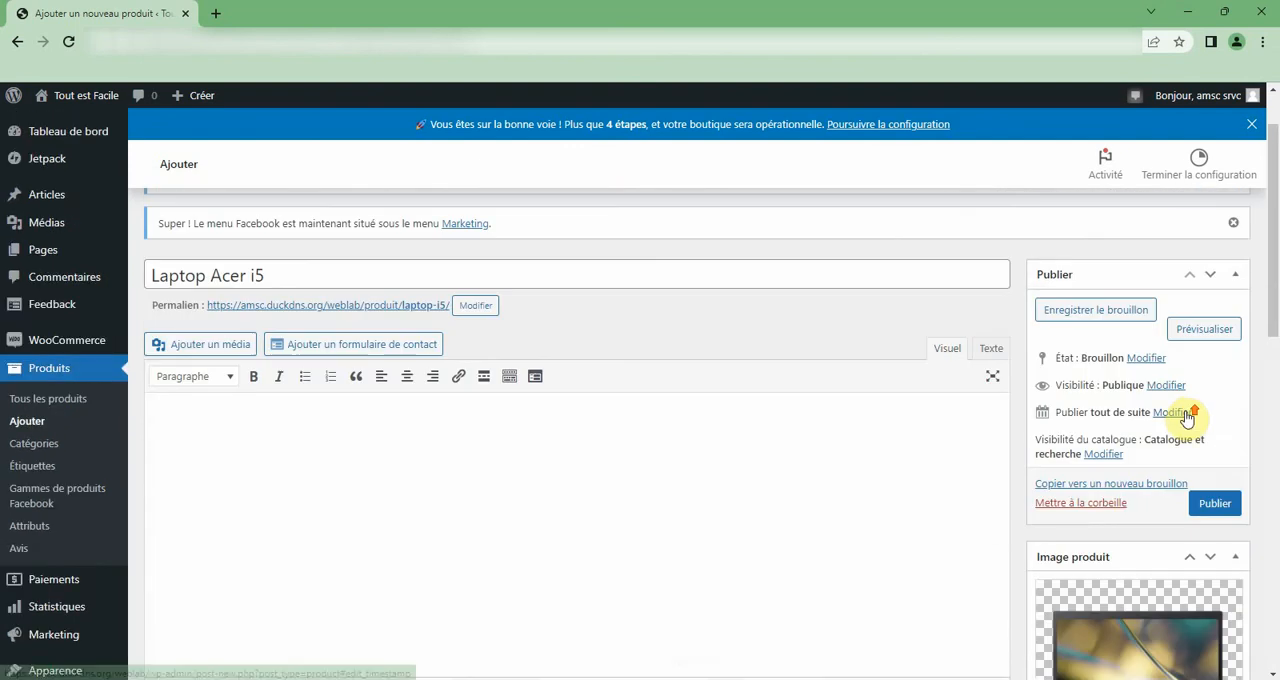
{"action": "left_click", "coordinate": [1213, 506]}
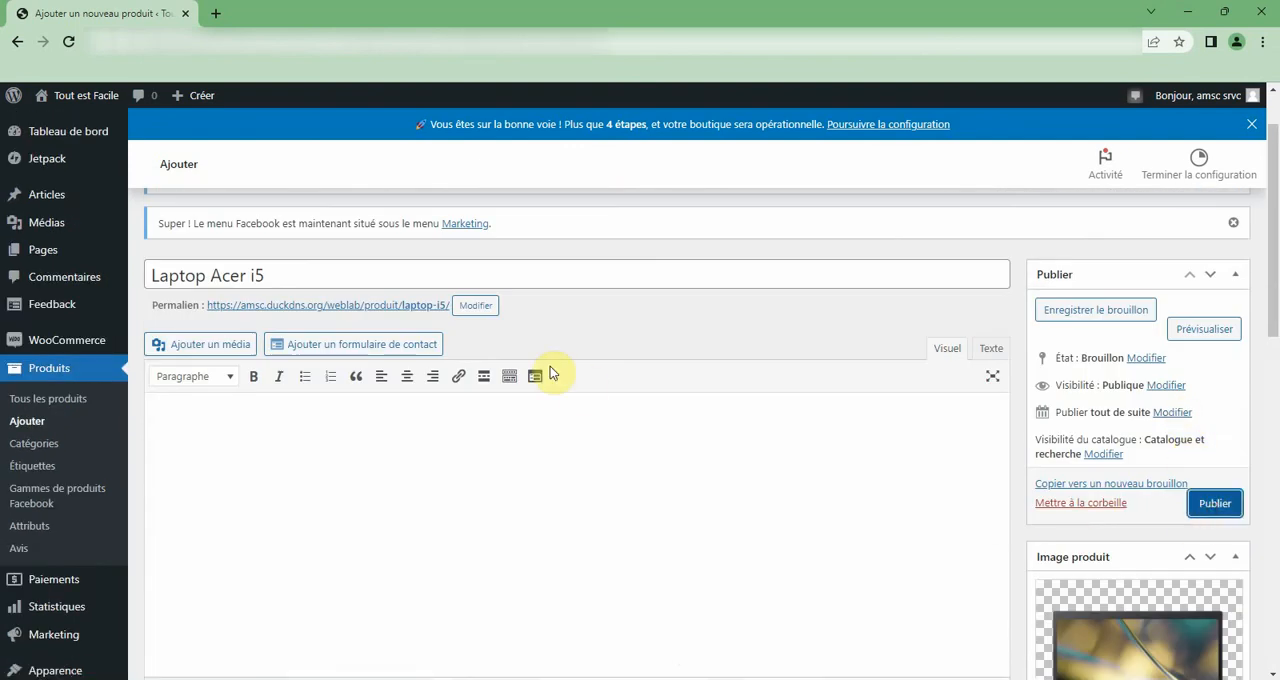
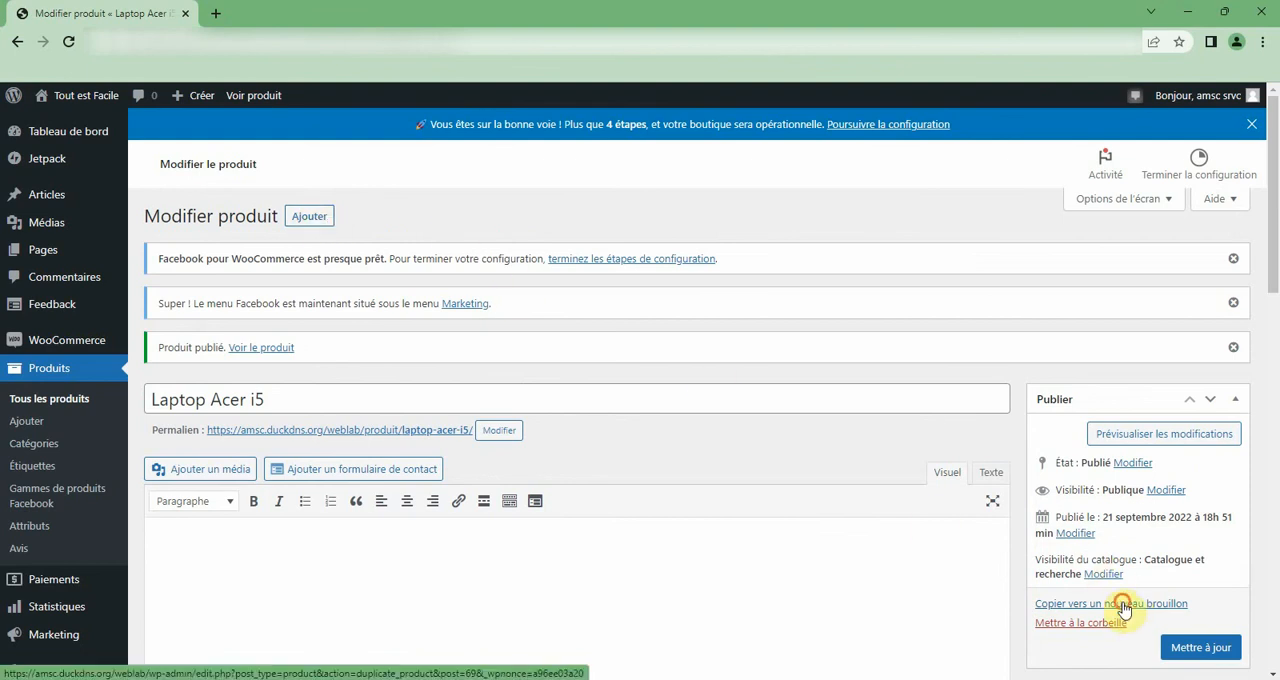
Duplicate the Laptop Acer i5 product as a new draft and look over the copied product data and categories.
{"action": "left_click", "coordinate": [1100, 604]}
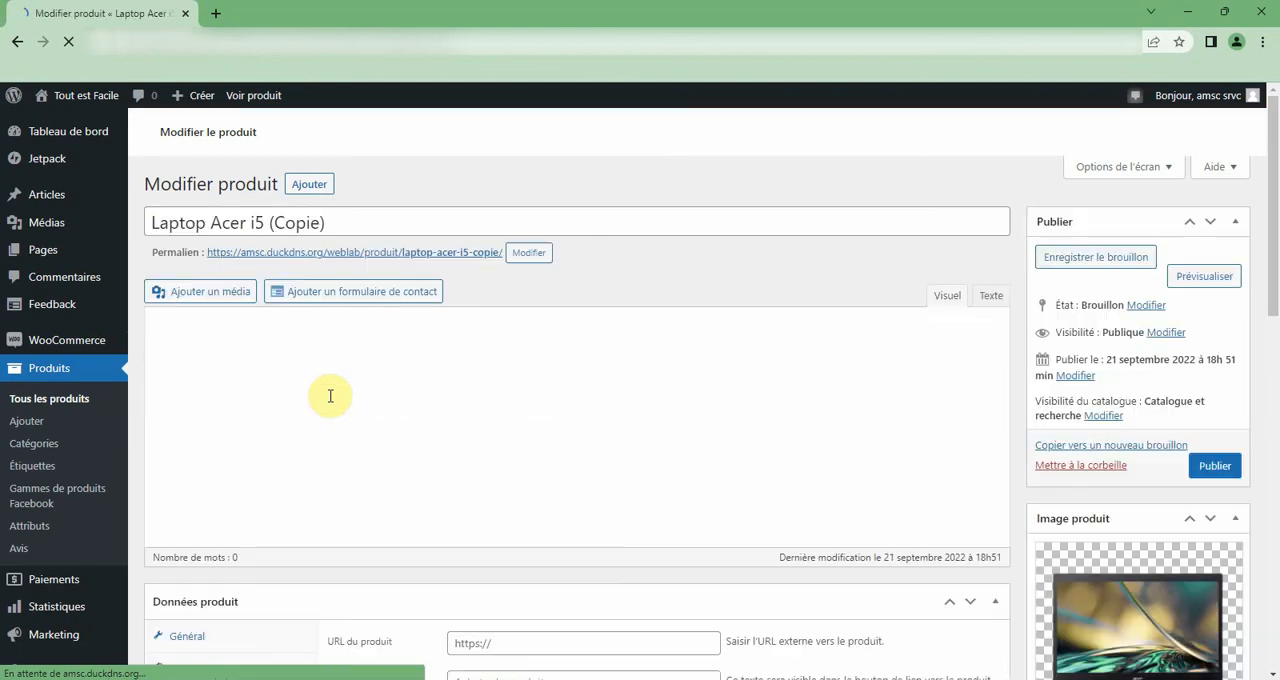
{"action": "scroll", "coordinate": [843, 457], "scroll_direction": "down", "scroll_amount": 10}
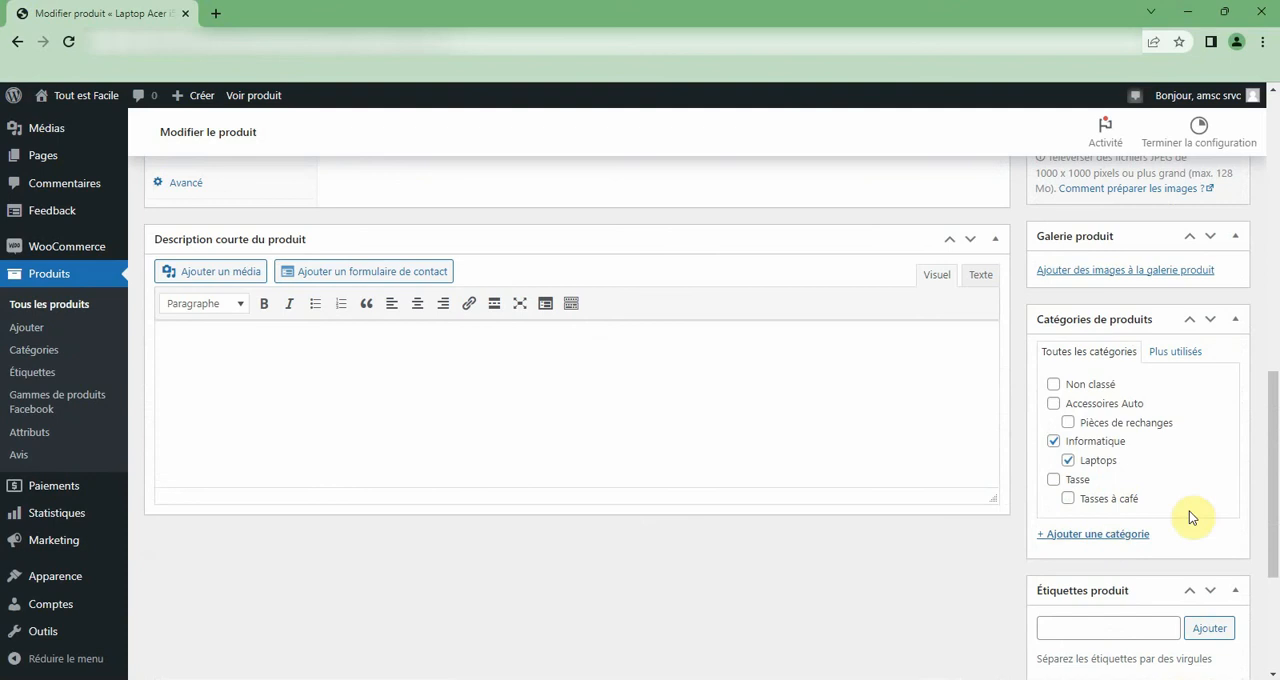
{"action": "scroll", "coordinate": [700, 460], "scroll_direction": "up", "scroll_amount": 4}
{"action": "scroll", "coordinate": [680, 500], "scroll_direction": "up", "scroll_amount": 6}
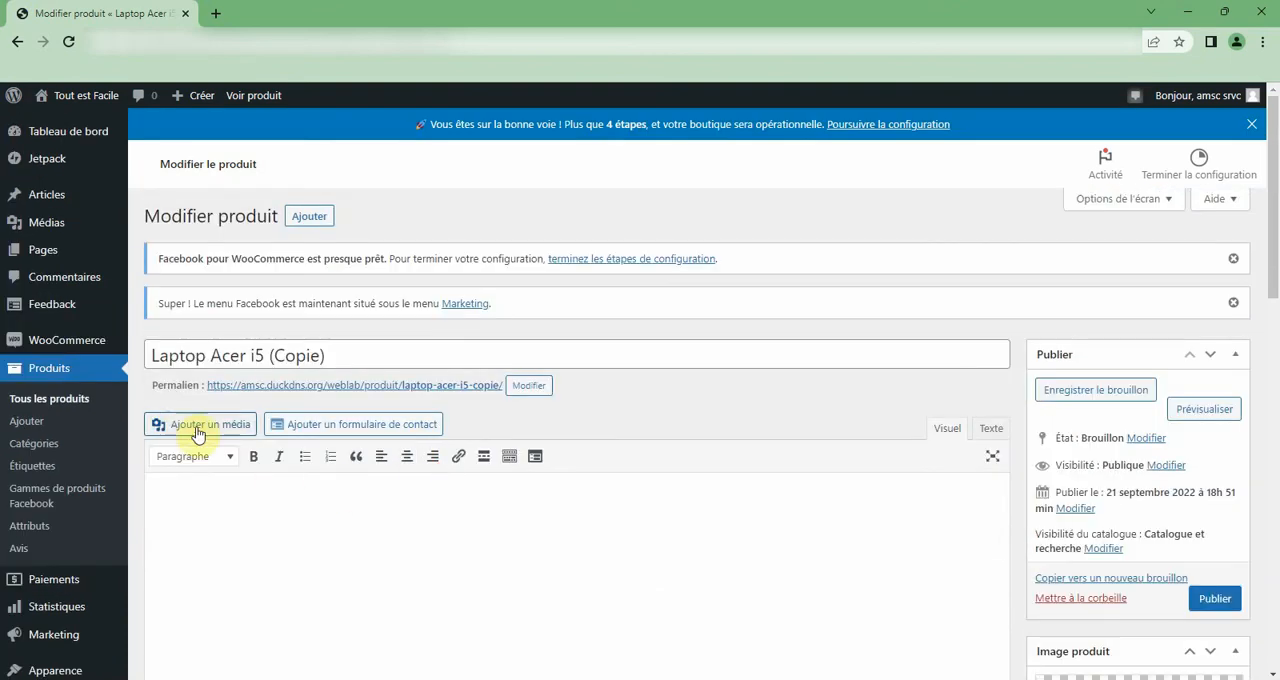
{"action": "scroll", "coordinate": [428, 491], "scroll_direction": "down", "scroll_amount": 5}
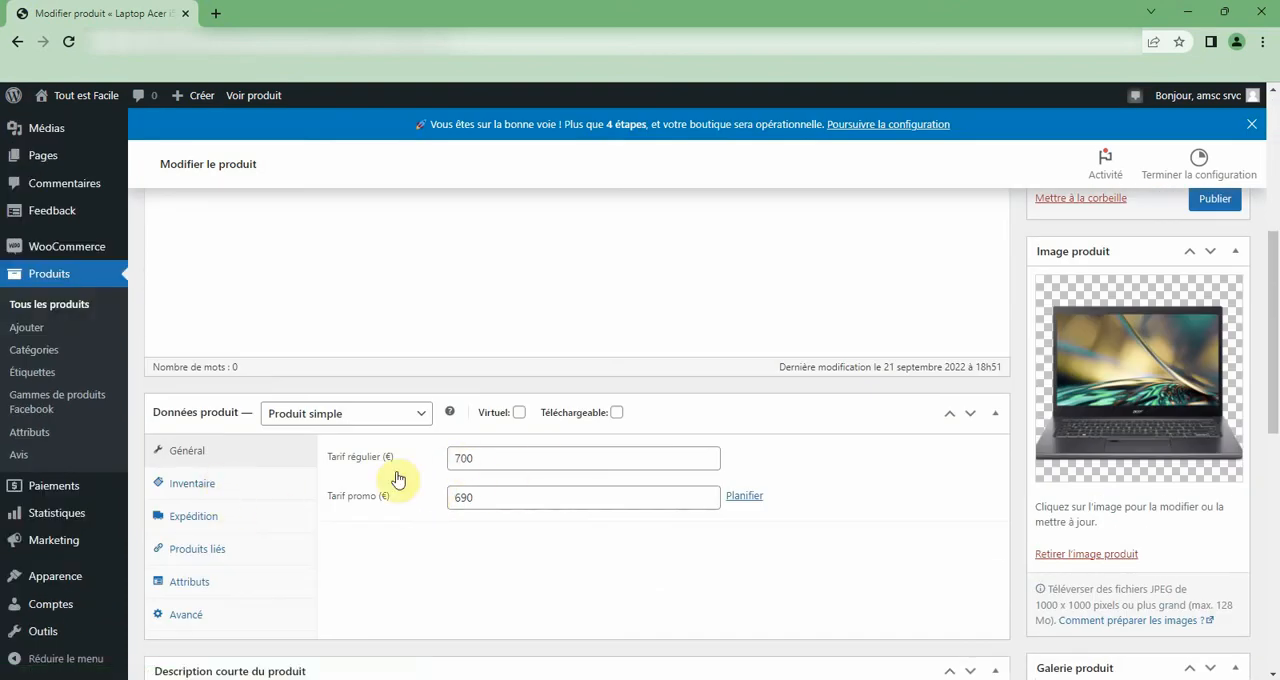
{"action": "scroll", "coordinate": [403, 480], "scroll_direction": "up", "scroll_amount": 6}
{"action": "scroll", "coordinate": [503, 532], "scroll_direction": "up", "scroll_amount": 2}
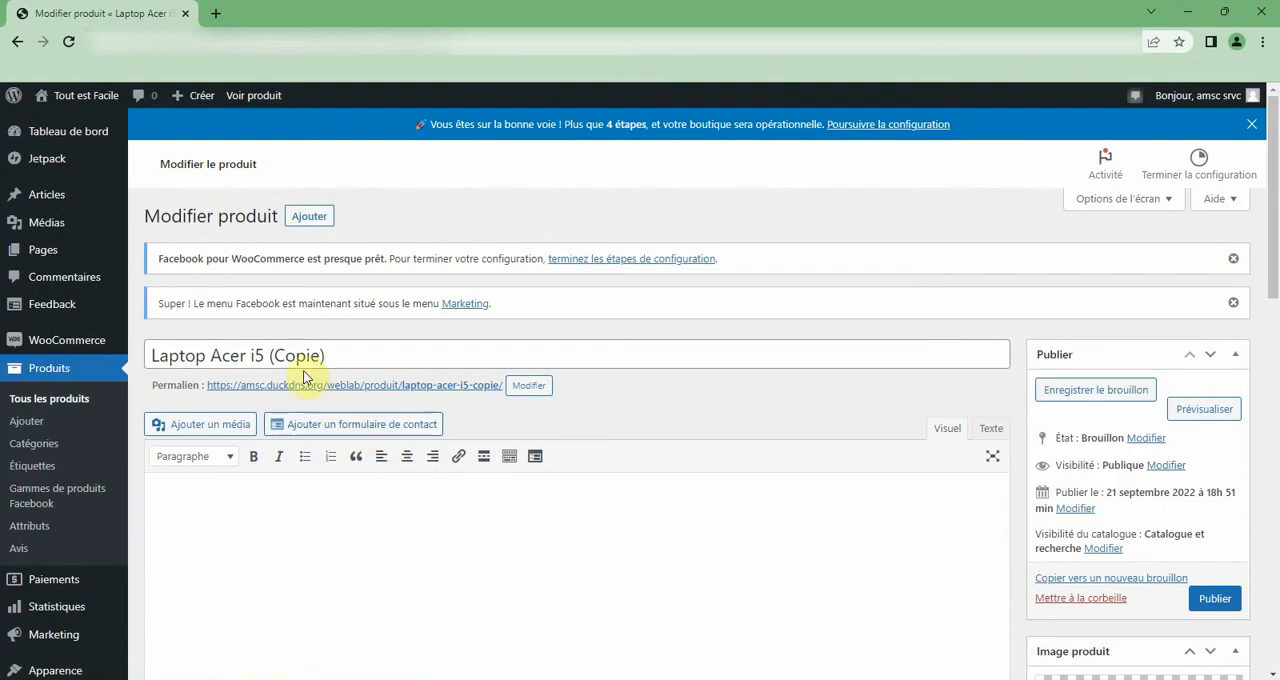
Rename the duplicated product as Laptop HP i5.
{"action": "left_click_drag", "start_coordinate": [212, 355], "coordinate": [237, 350]}
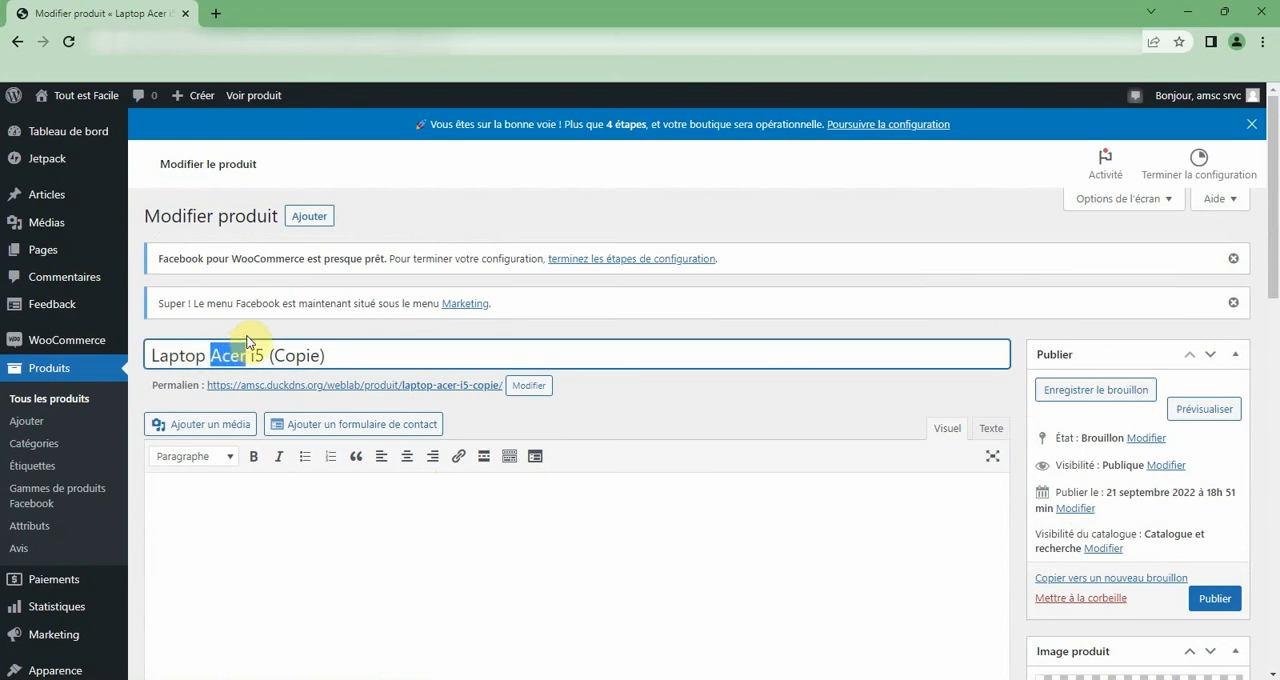
{"action": "type", "text": "HP"}
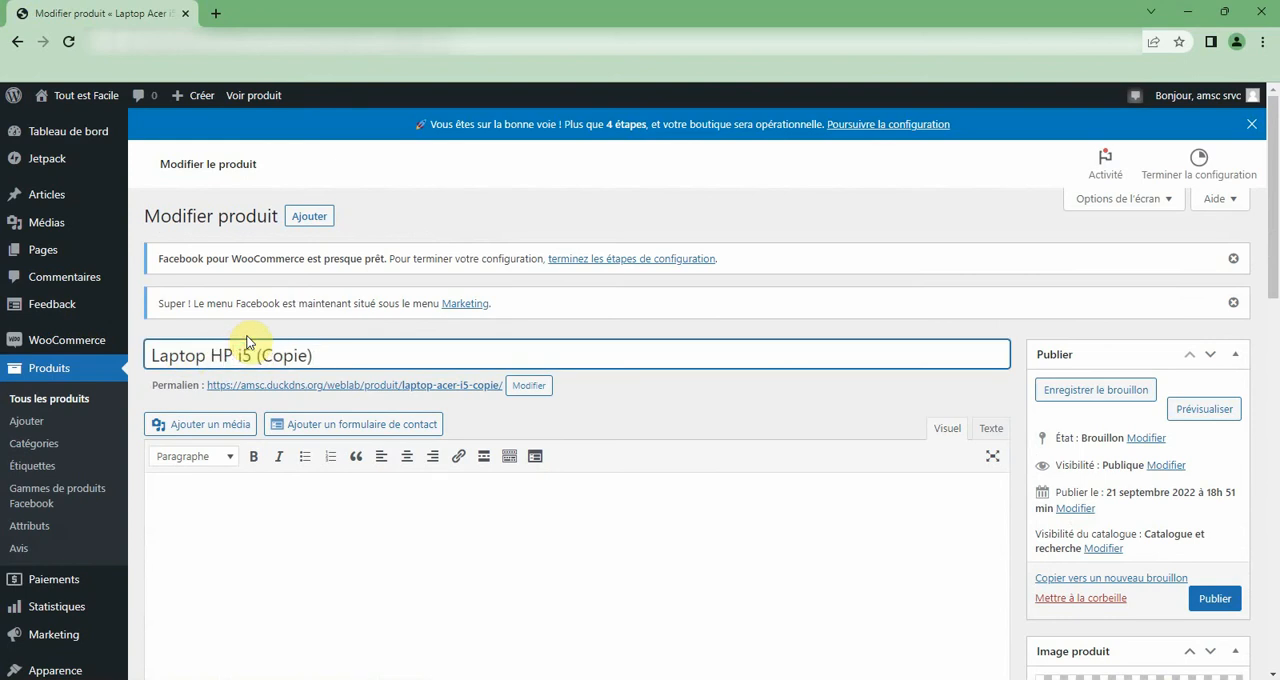
{"action": "left_click_drag", "start_coordinate": [257, 357], "coordinate": [449, 347]}
{"action": "key", "text": "BackSpace"}
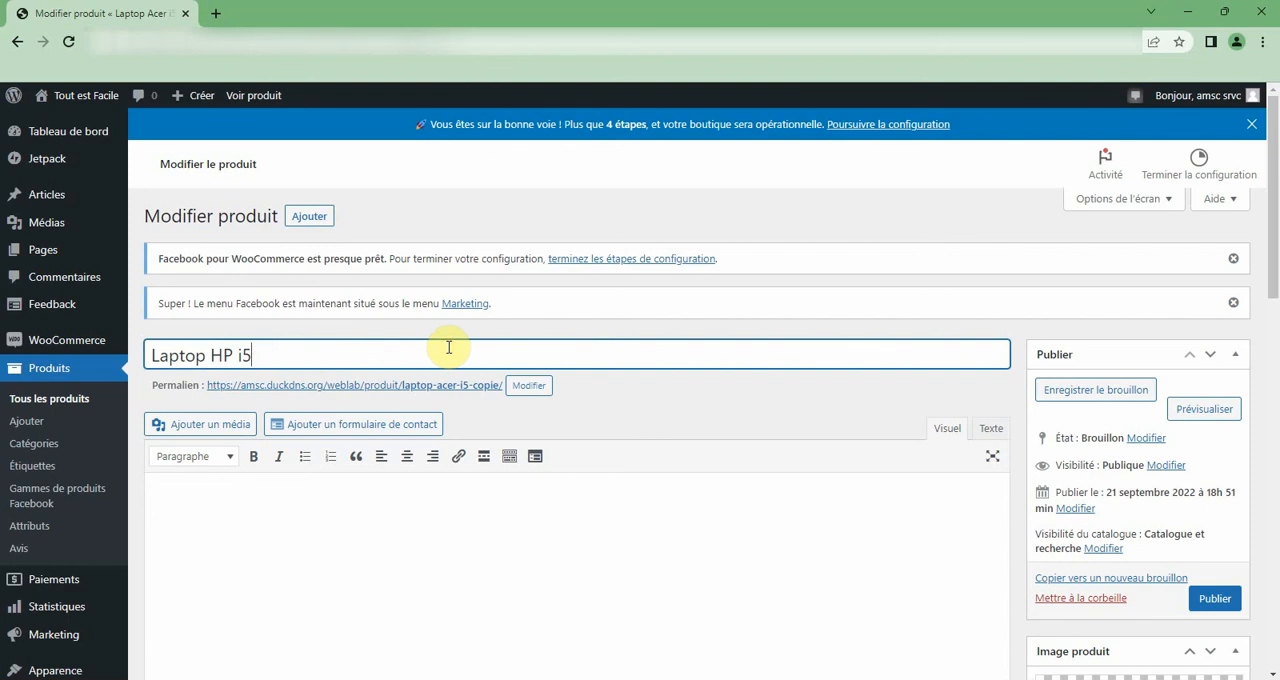
Set the regular price of Laptop HP i5 to 750 € and clear its promo price.
{"action": "scroll", "coordinate": [523, 474], "scroll_direction": "down", "scroll_amount": 4}
{"action": "double_click", "coordinate": [463, 538]}
{"action": "type", "text": "7"}
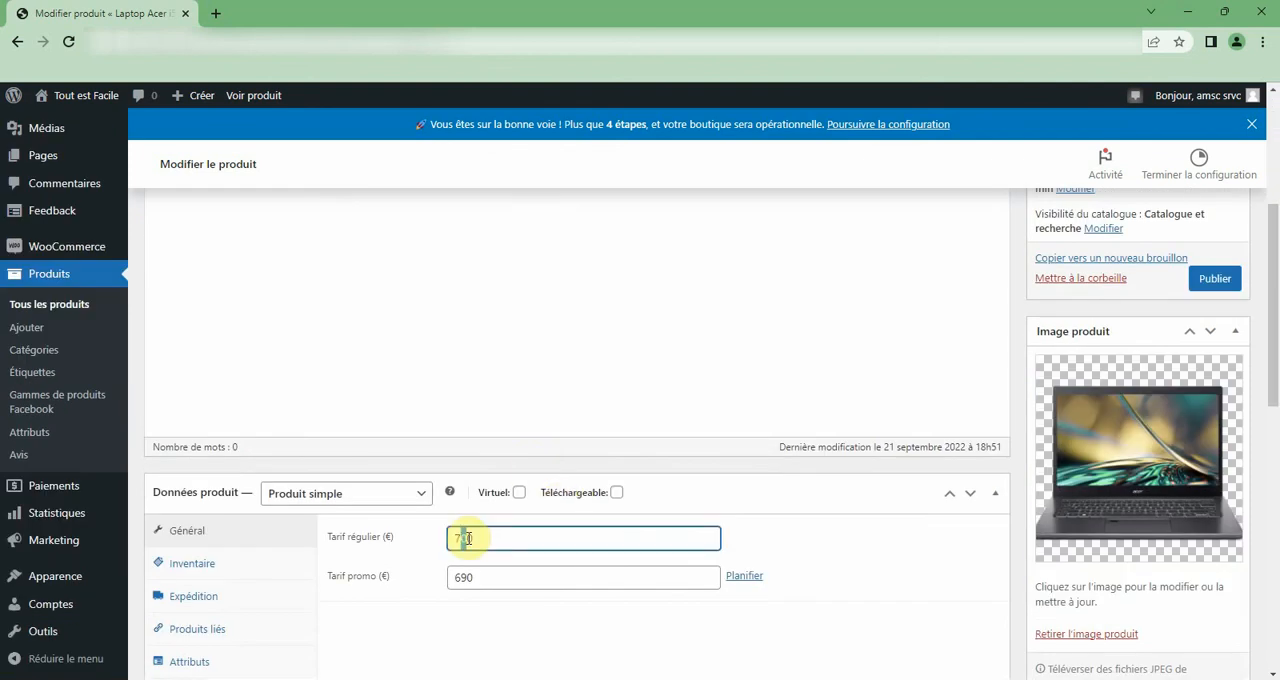
{"action": "type", "text": "50"}
{"action": "double_click", "coordinate": [467, 575]}
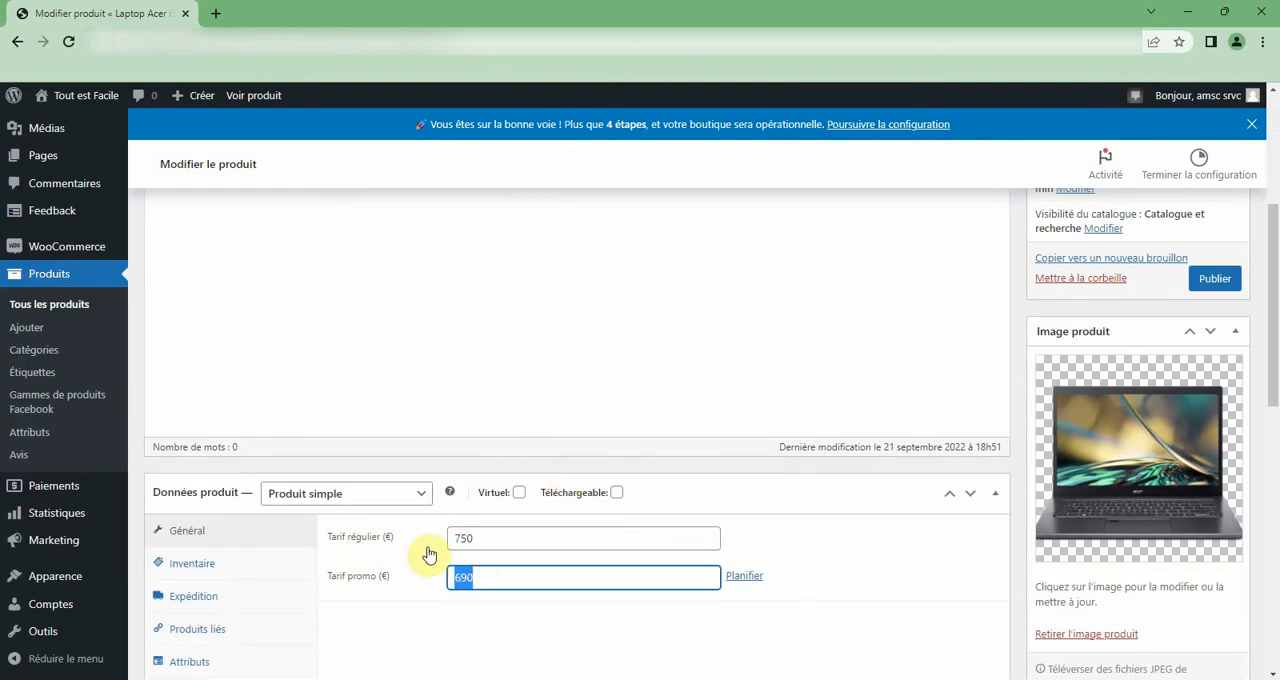
{"action": "scroll", "coordinate": [467, 548], "scroll_direction": "up", "scroll_amount": 5}
{"action": "scroll", "coordinate": [468, 548], "scroll_direction": "down", "scroll_amount": 5}
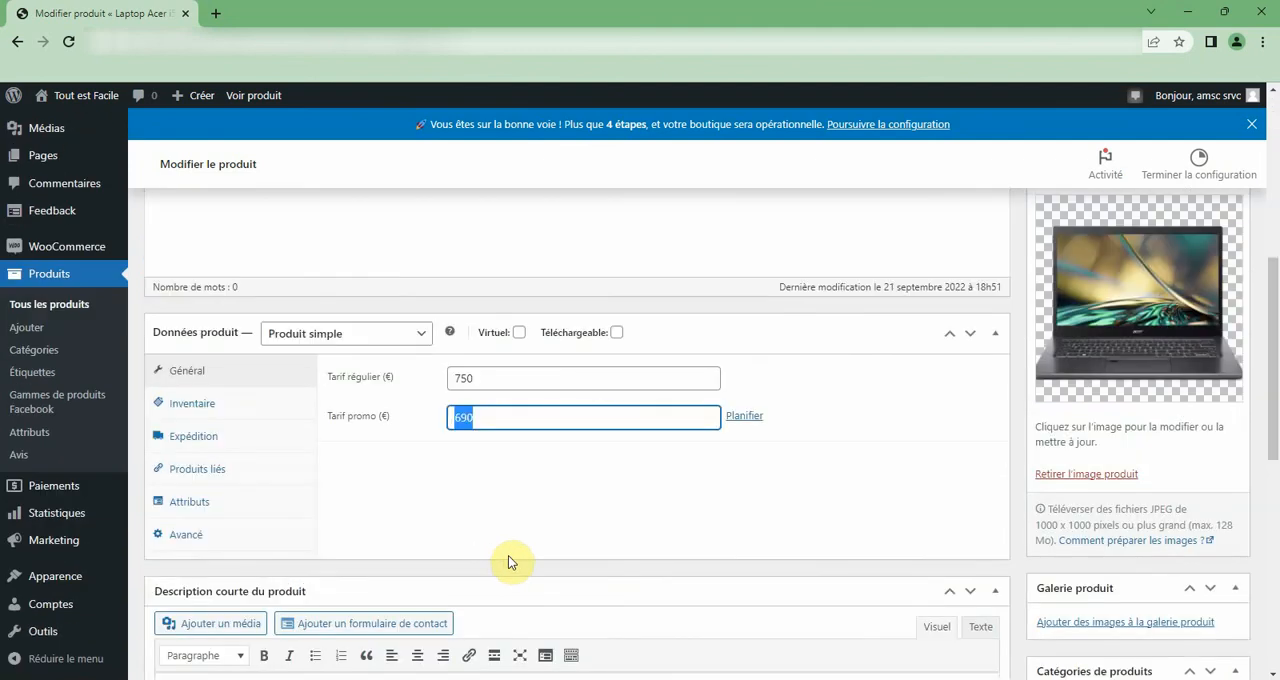
{"action": "key", "text": "BackSpace"}
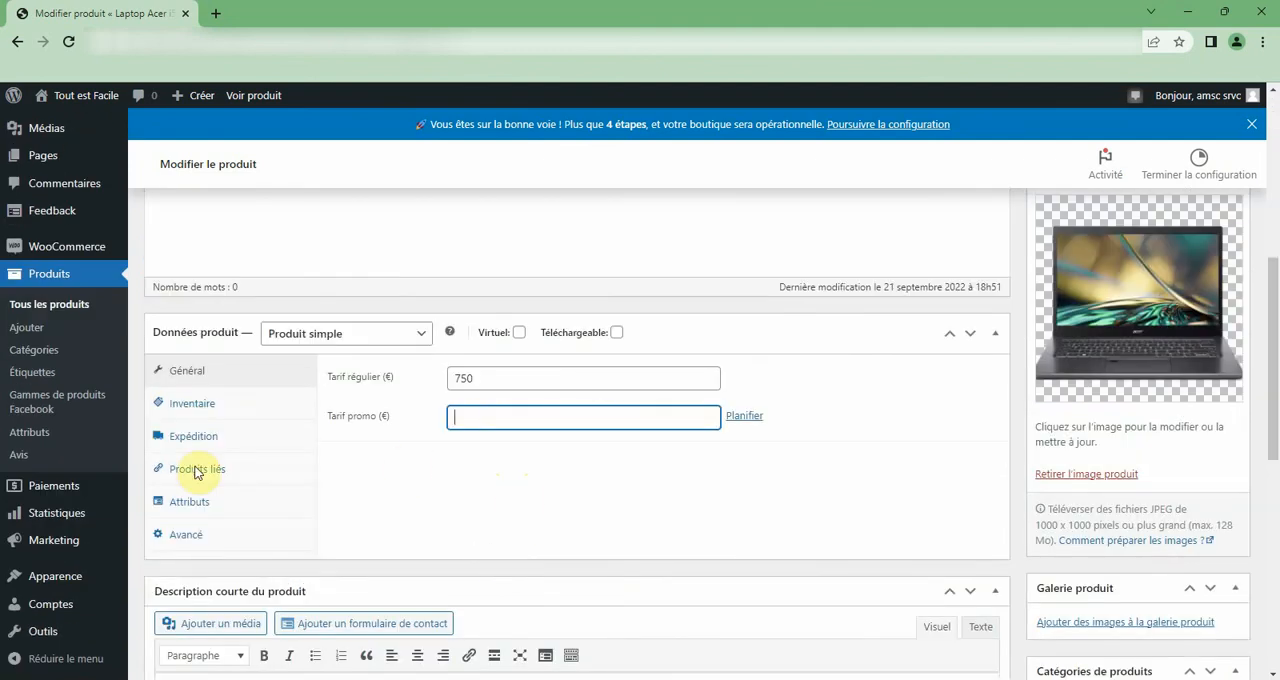
Check the stock management settings copied to Laptop HP i5.
{"action": "left_click", "coordinate": [206, 408]}
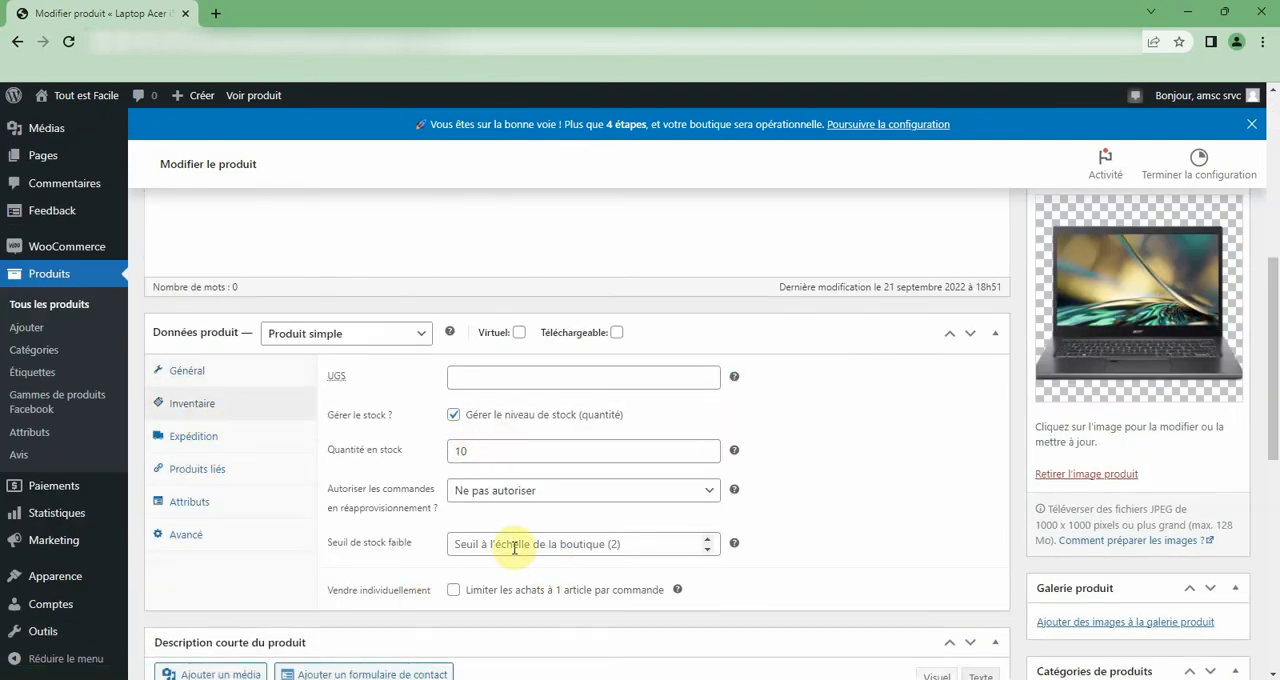
{"action": "scroll", "coordinate": [731, 520], "scroll_direction": "down", "scroll_amount": 5}
{"action": "scroll", "coordinate": [817, 552], "scroll_direction": "up", "scroll_amount": 2}
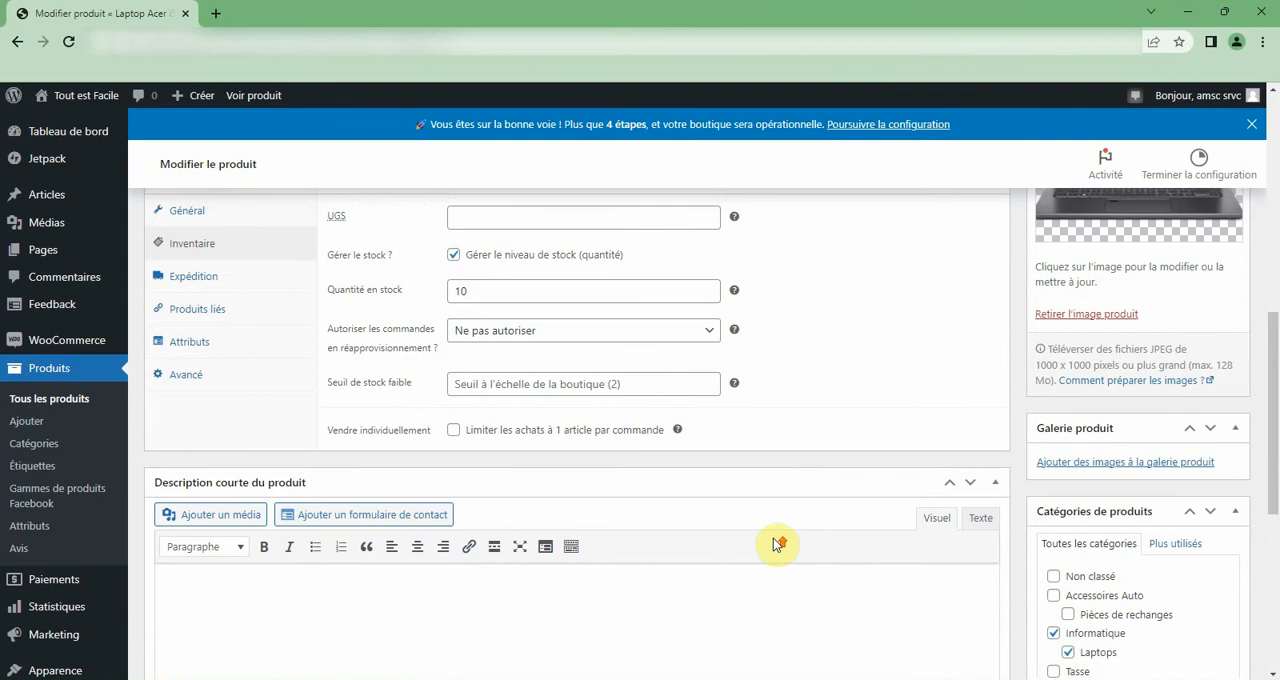
Replace the product image of Laptop HP i5 with HP.jpg, found by searching the media library for "hp".
{"action": "scroll", "coordinate": [779, 543], "scroll_direction": "up", "scroll_amount": 4}
{"action": "scroll", "coordinate": [1063, 608], "scroll_direction": "down", "scroll_amount": 3}
{"action": "left_click", "coordinate": [1094, 475]}
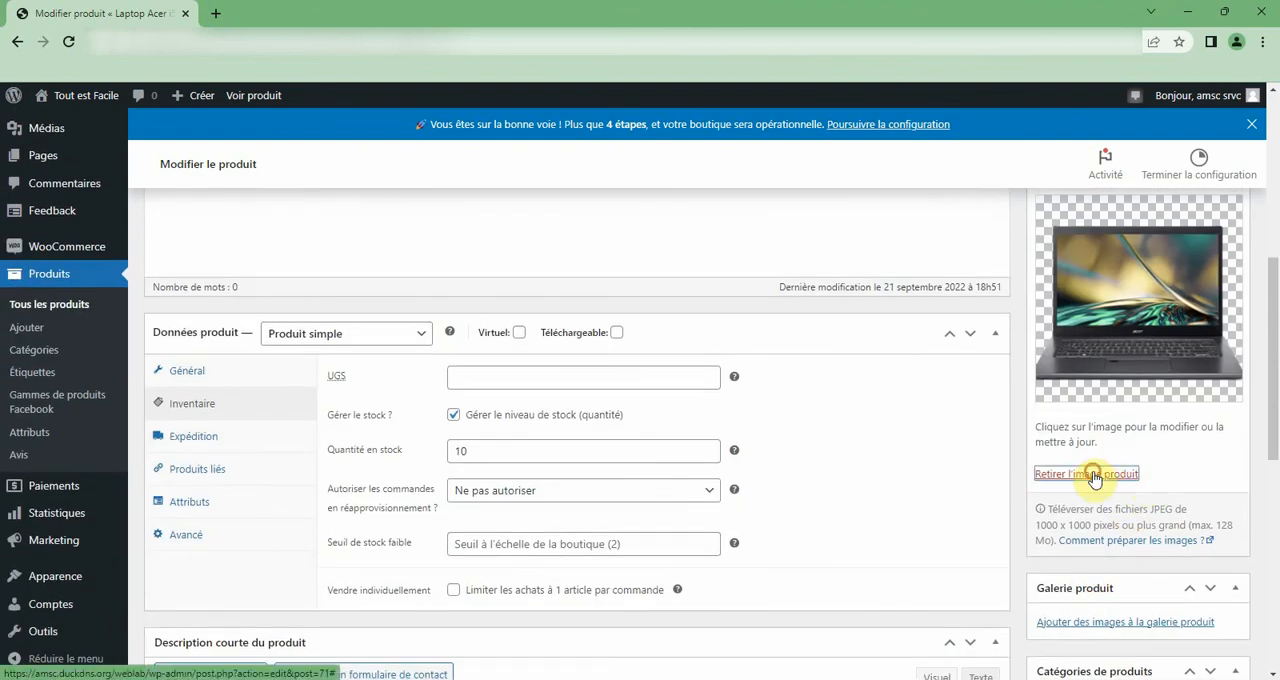
{"action": "scroll", "coordinate": [1166, 586], "scroll_direction": "down", "scroll_amount": 1}
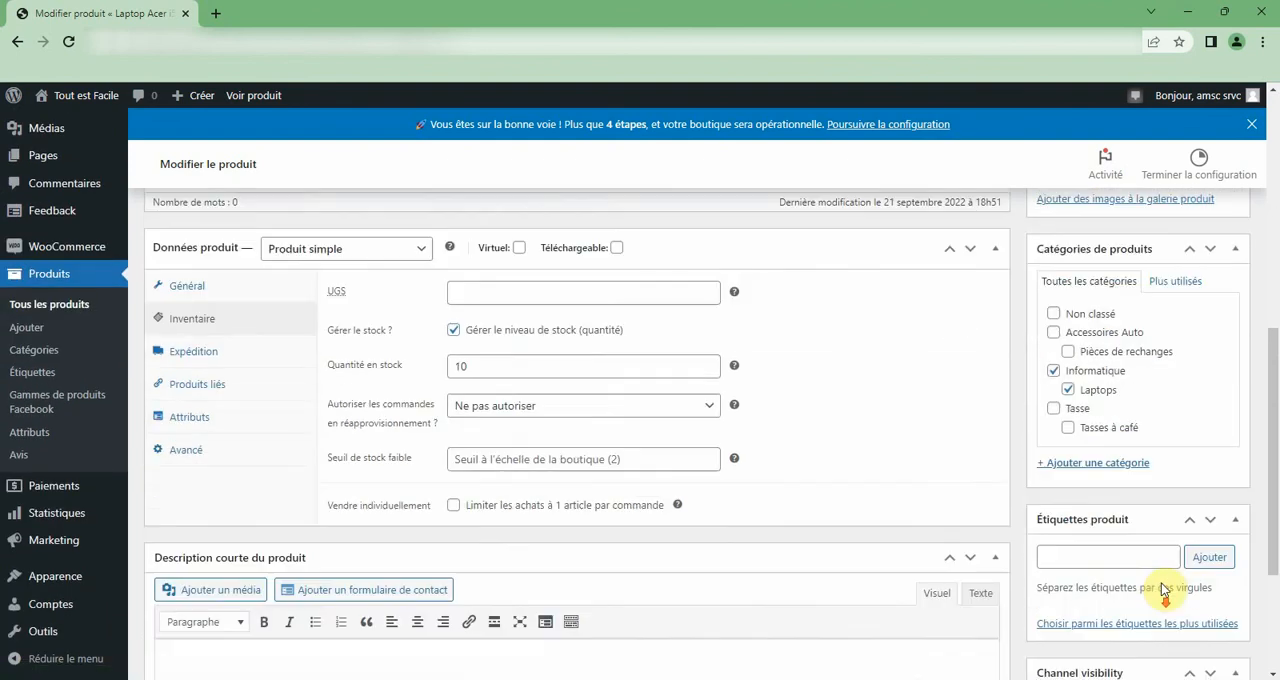
{"action": "scroll", "coordinate": [1175, 560], "scroll_direction": "up", "scroll_amount": 3}
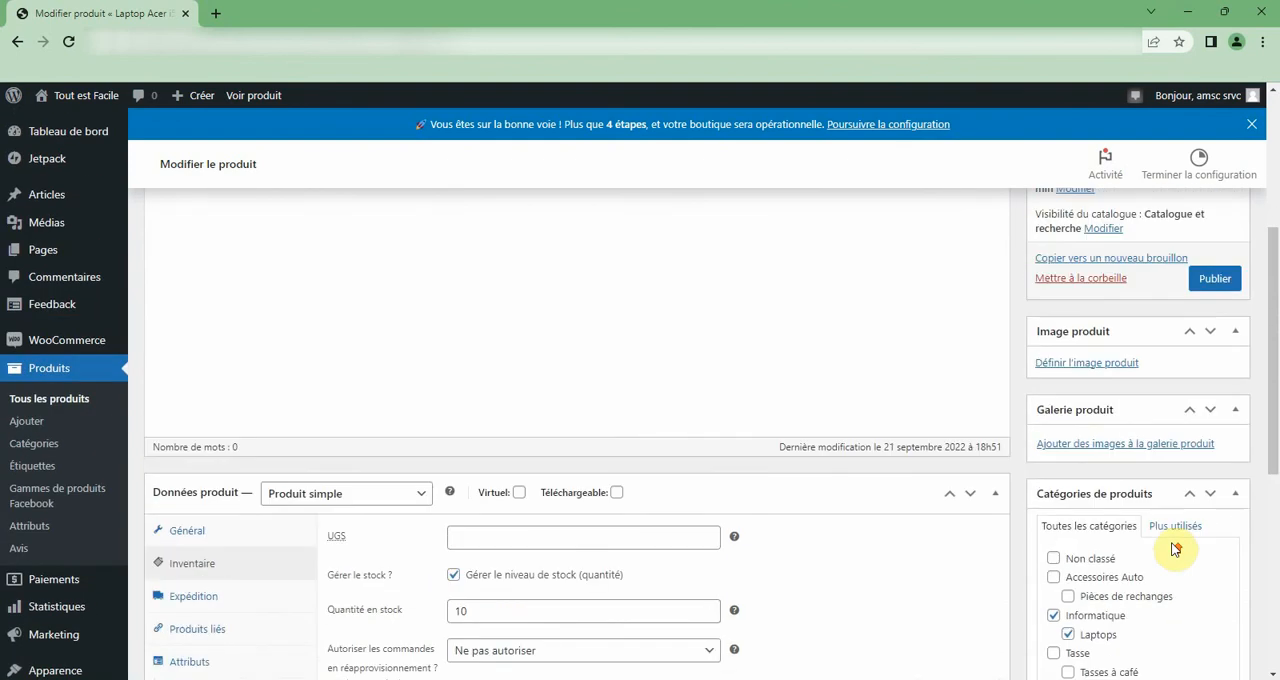
{"action": "left_click", "coordinate": [1090, 362]}
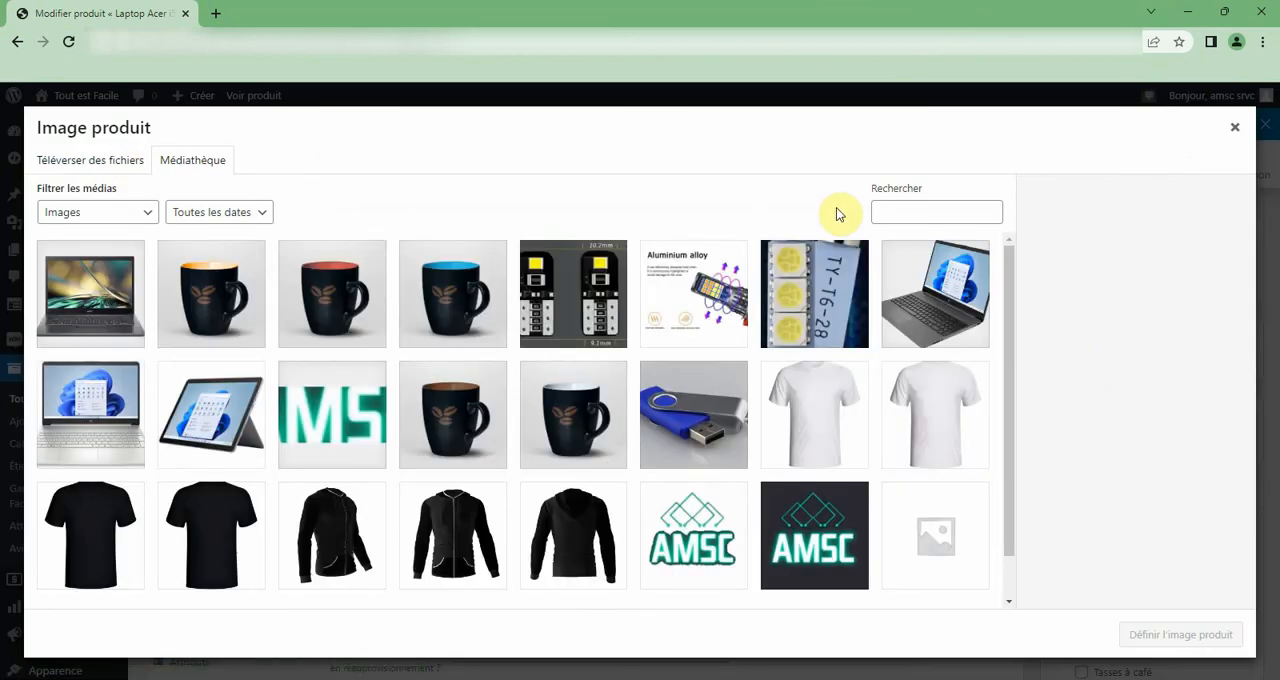
{"action": "left_click", "coordinate": [955, 209]}
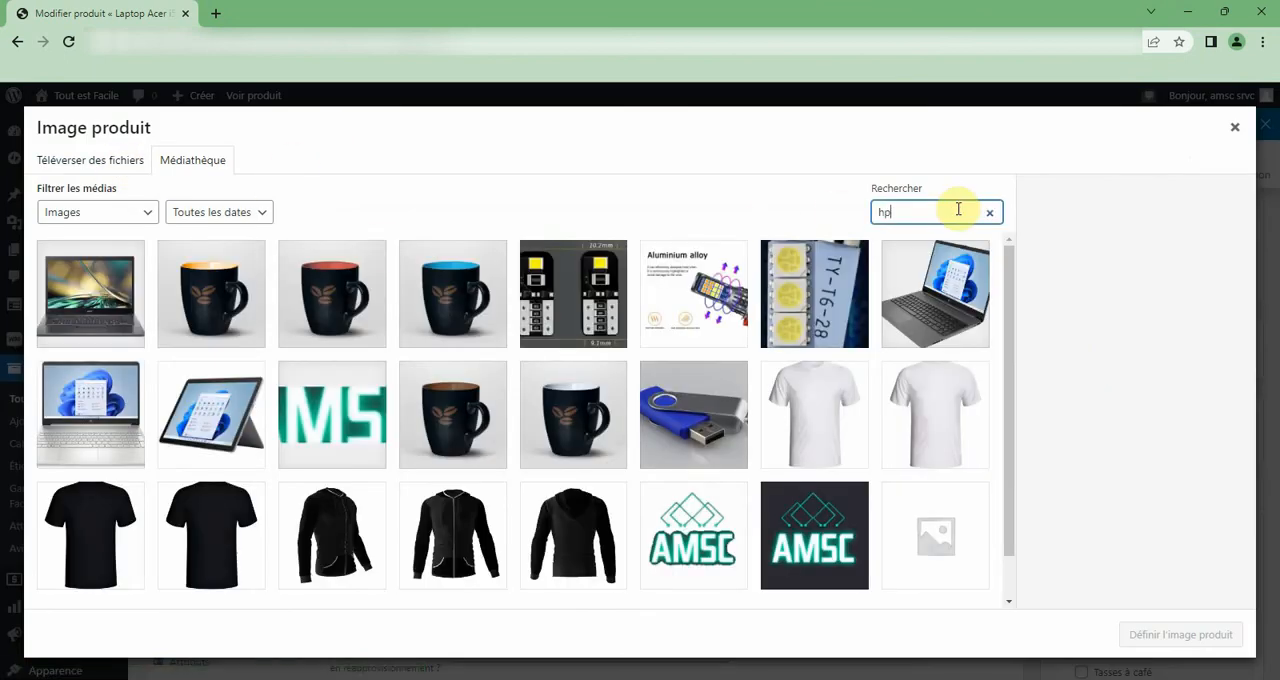
{"action": "left_click", "coordinate": [88, 283]}
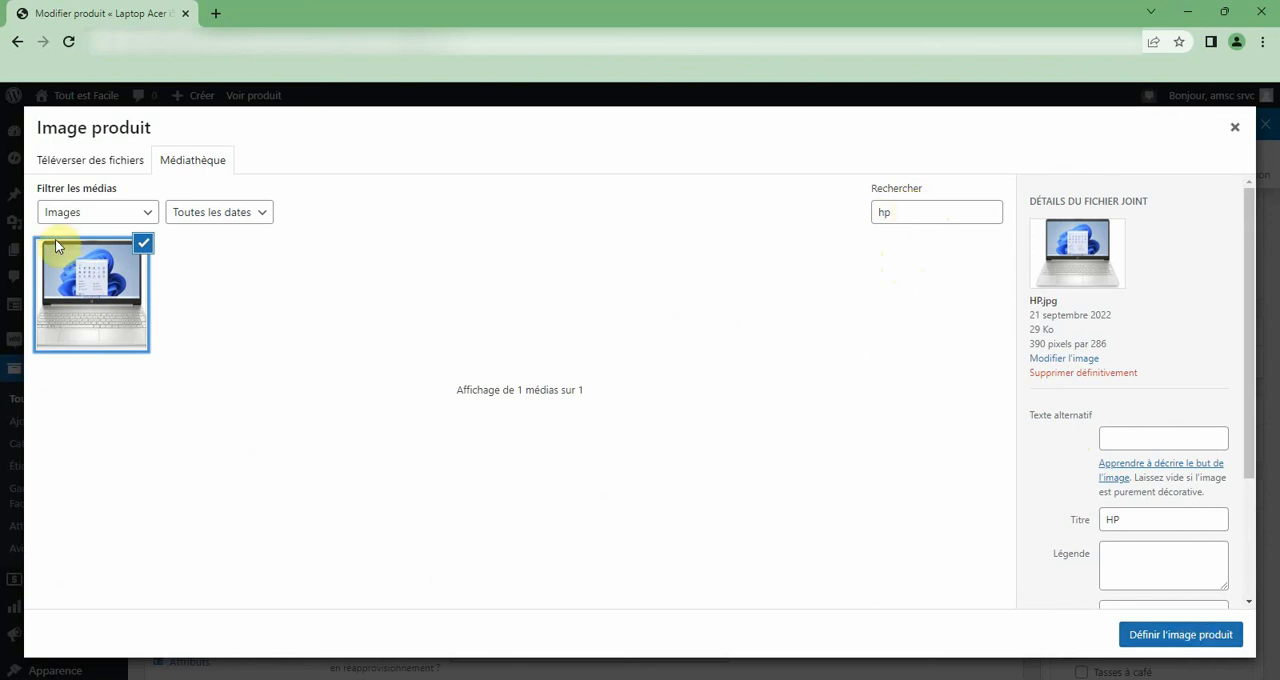
{"action": "left_click", "coordinate": [1186, 634]}
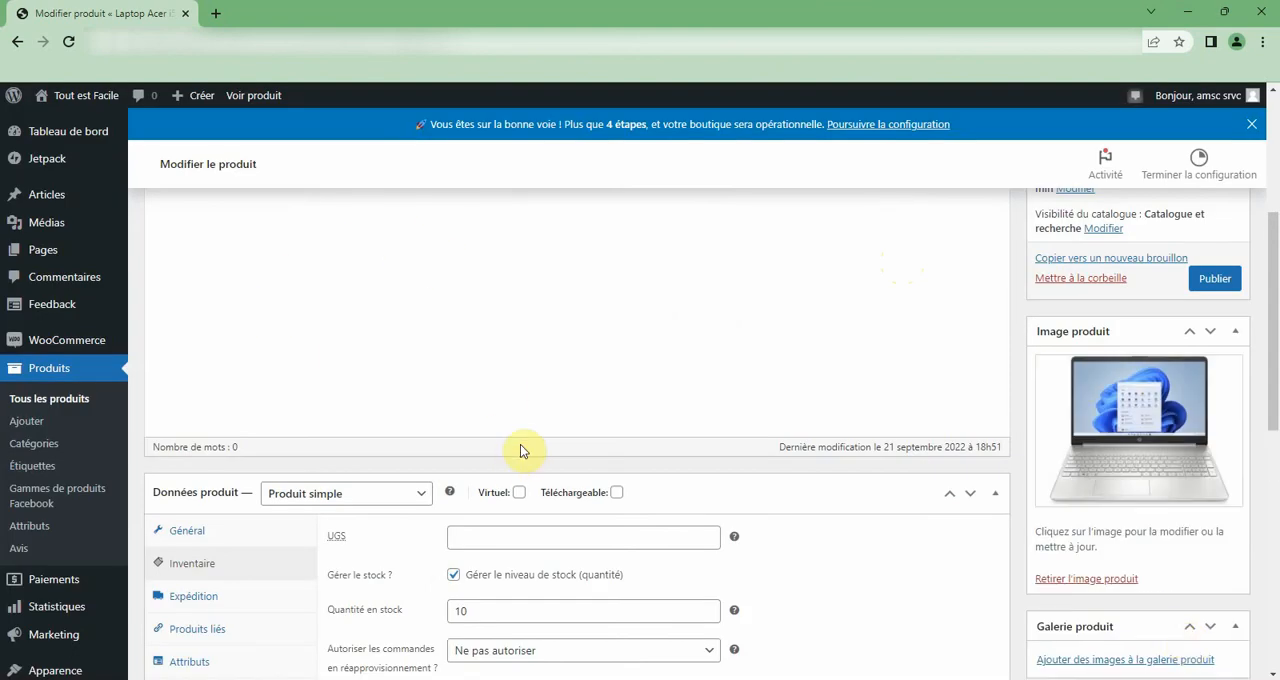
Try to publish the Laptop HP i5 product.
{"action": "scroll", "coordinate": [525, 451], "scroll_direction": "down", "scroll_amount": 3}
{"action": "scroll", "coordinate": [1152, 437], "scroll_direction": "up", "scroll_amount": 3}
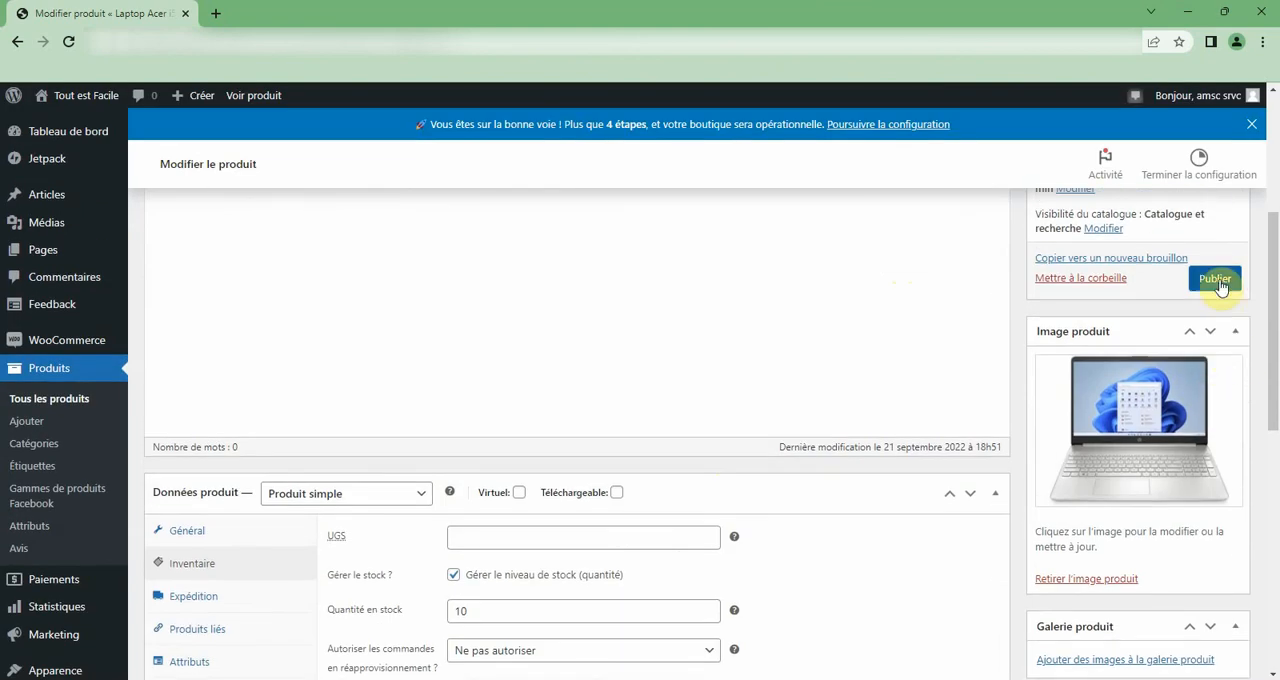
{"action": "left_click", "coordinate": [1216, 280]}
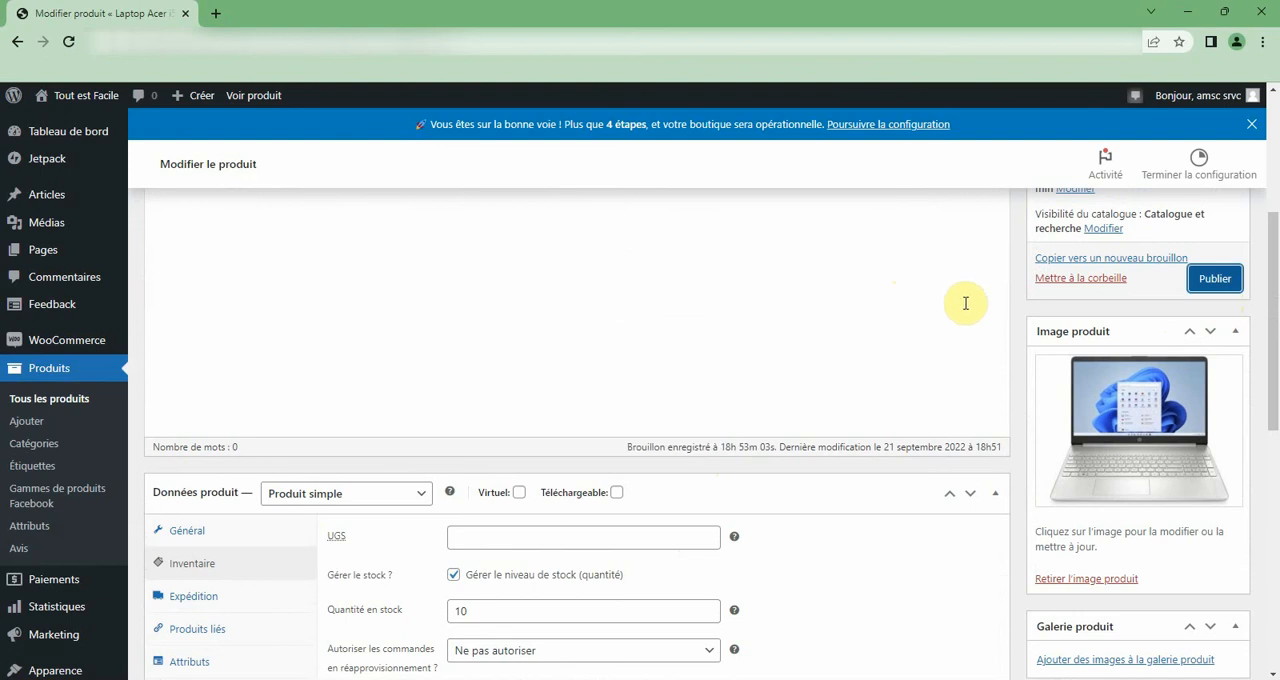
Open the storefront in a new browser tab and look through the products on the Boutique page.
{"action": "right_click", "coordinate": [252, 95]}
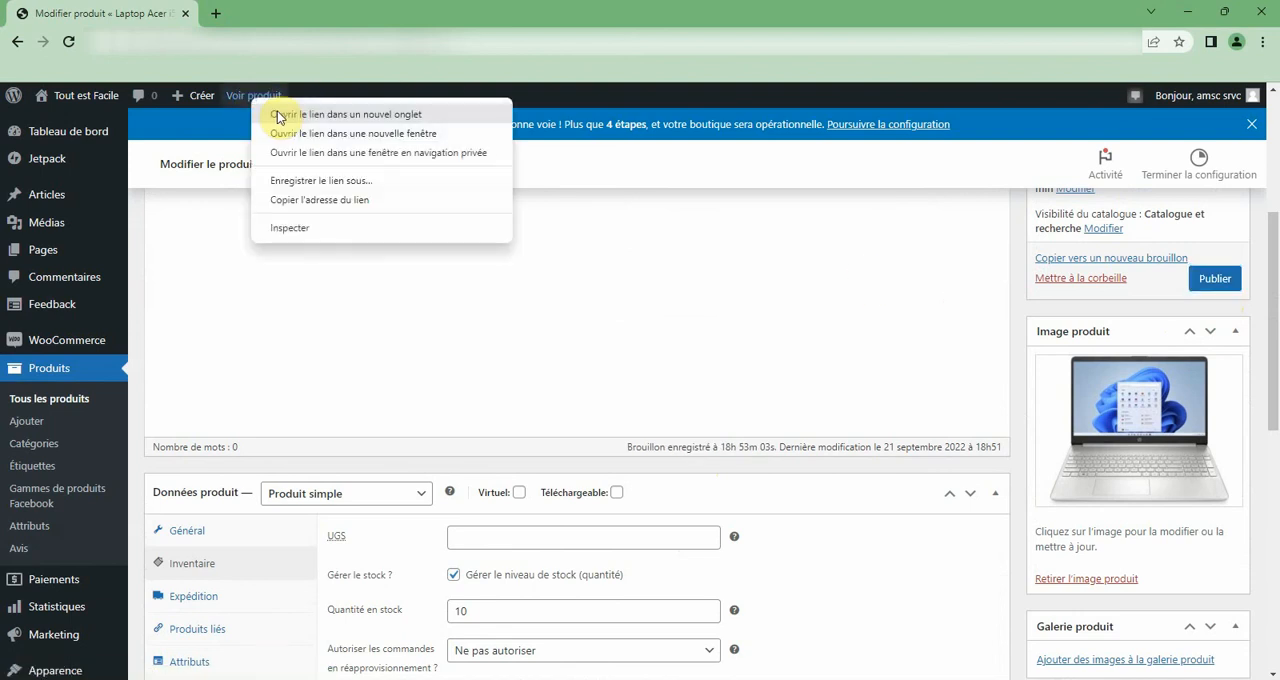
{"action": "left_click", "coordinate": [217, 6]}
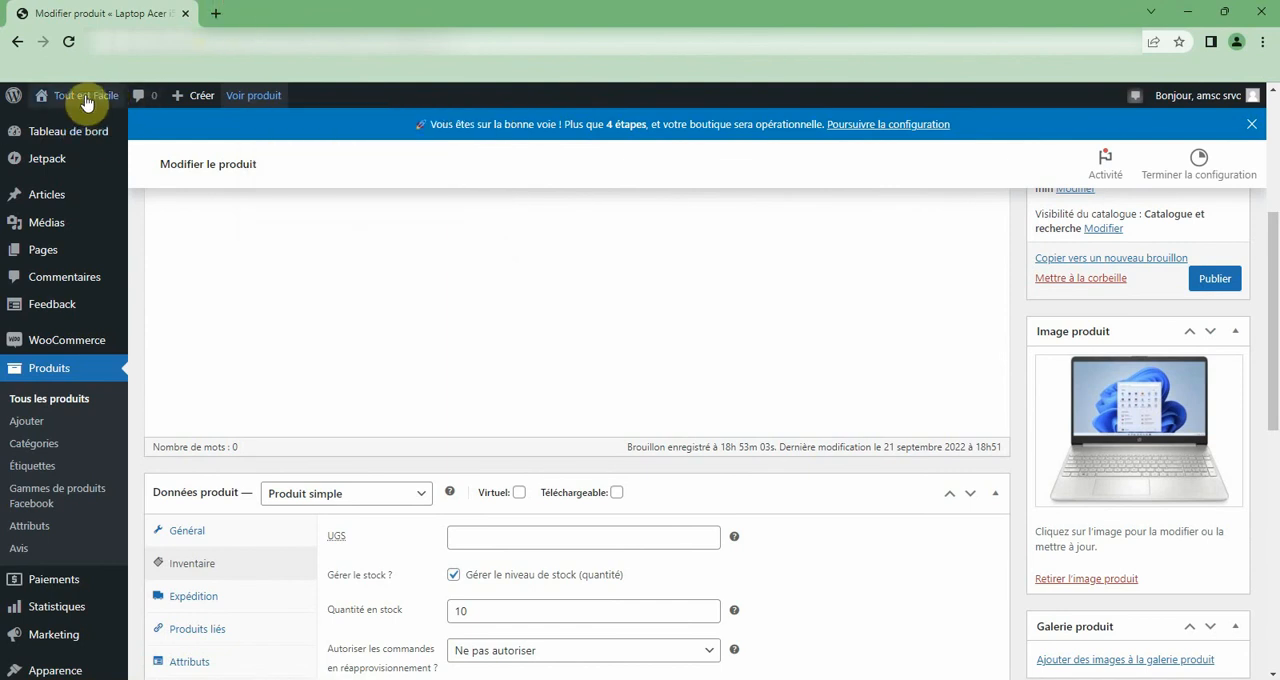
{"action": "mouse_move", "coordinate": [86, 95]}
{"action": "right_click", "coordinate": [83, 127]}
{"action": "left_click", "coordinate": [105, 129]}
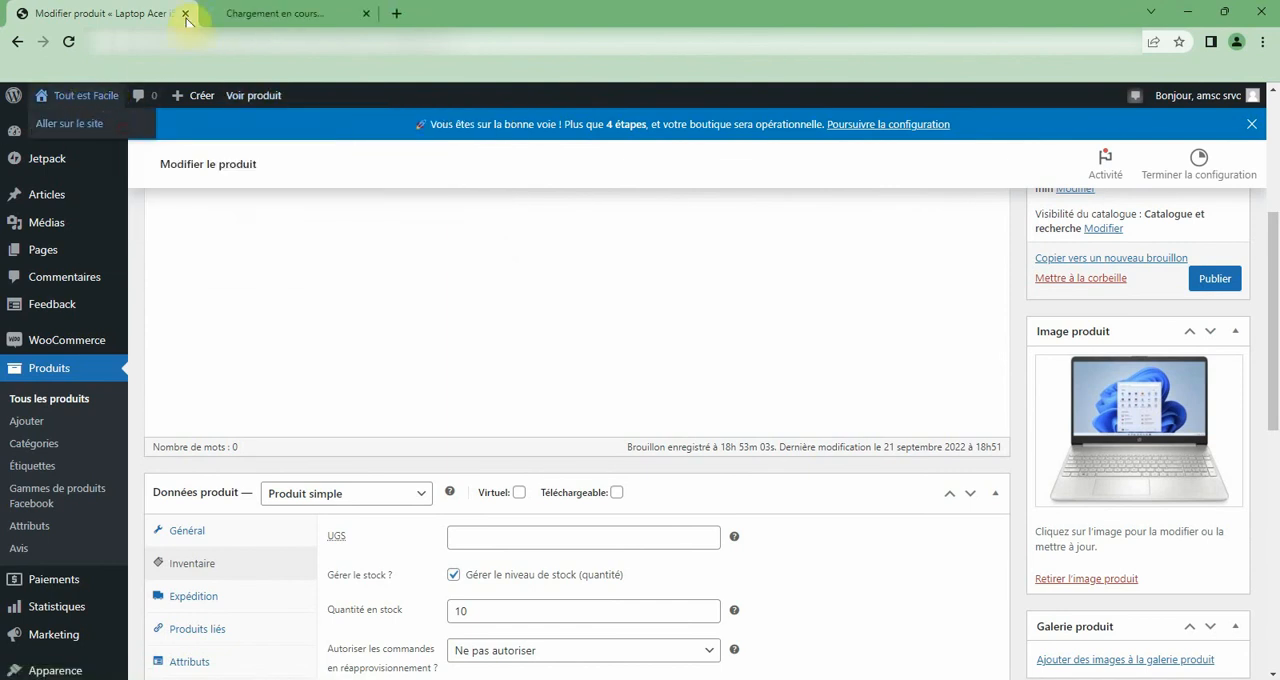
{"action": "left_click", "coordinate": [236, 12]}
{"action": "scroll", "coordinate": [503, 191], "scroll_direction": "down", "scroll_amount": 8}
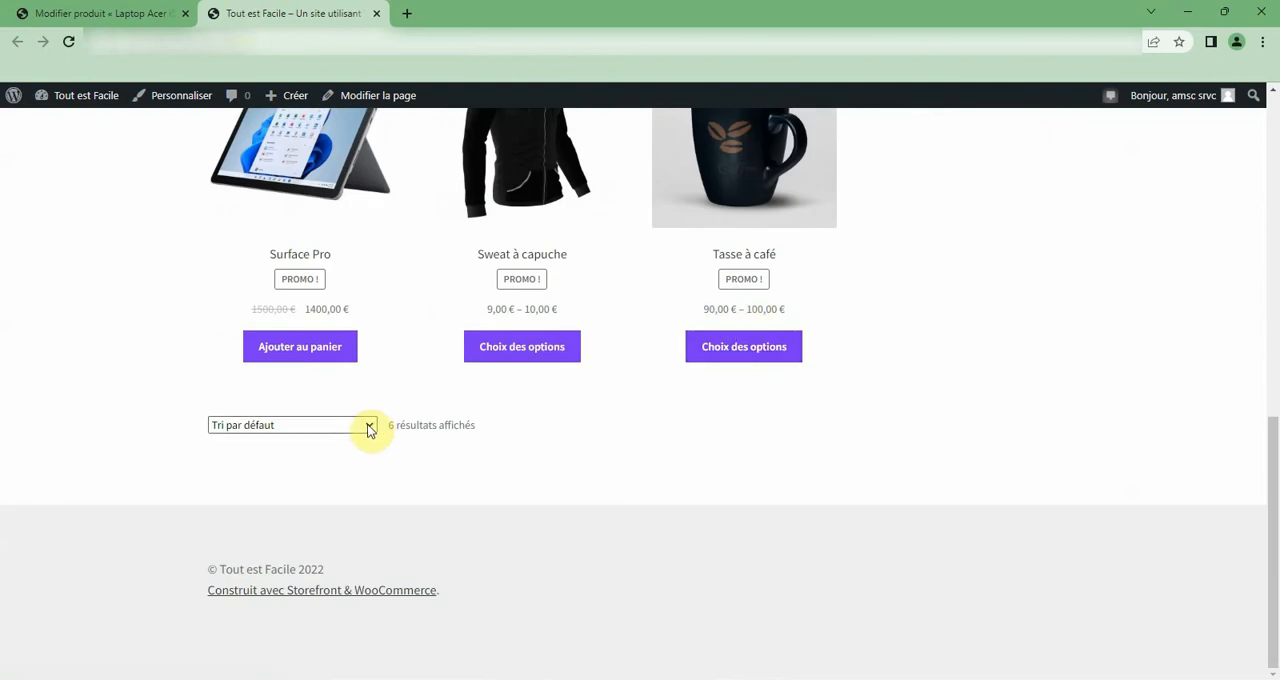
{"action": "scroll", "coordinate": [369, 428], "scroll_direction": "up", "scroll_amount": 4}
{"action": "scroll", "coordinate": [369, 428], "scroll_direction": "up", "scroll_amount": 2}
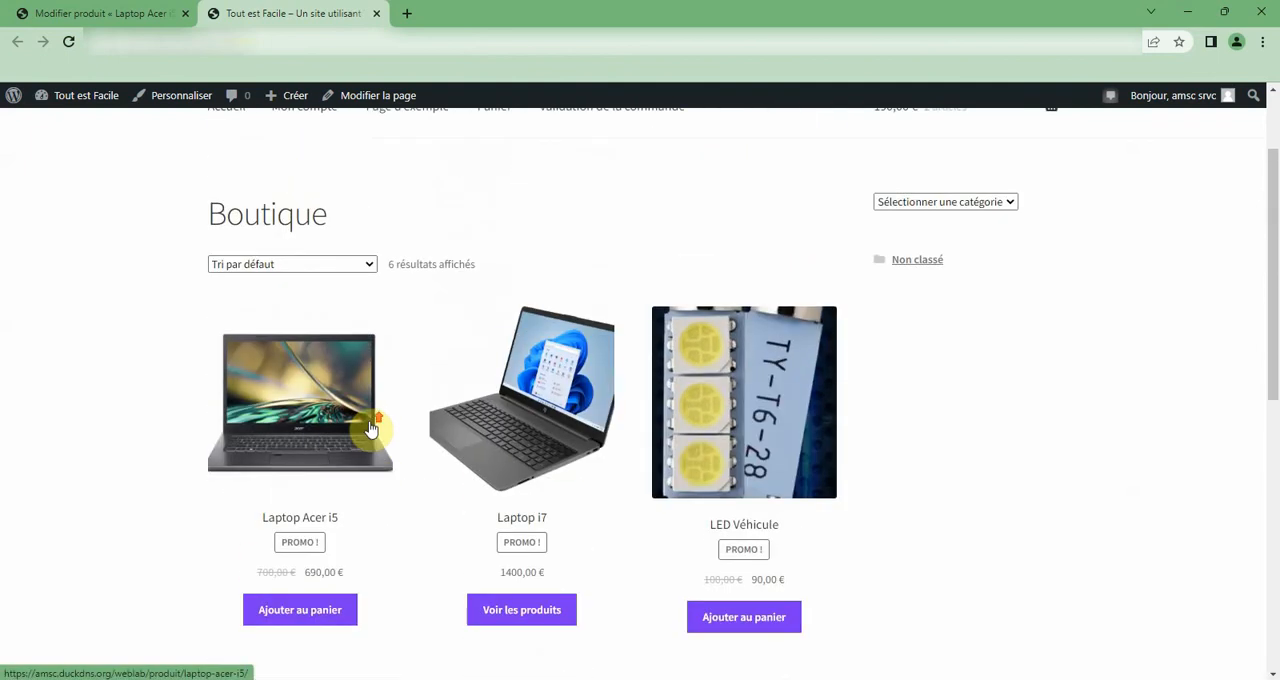
Sort the shop products from newest to oldest and look for Laptop HP i5.
{"action": "left_click", "coordinate": [337, 263]}
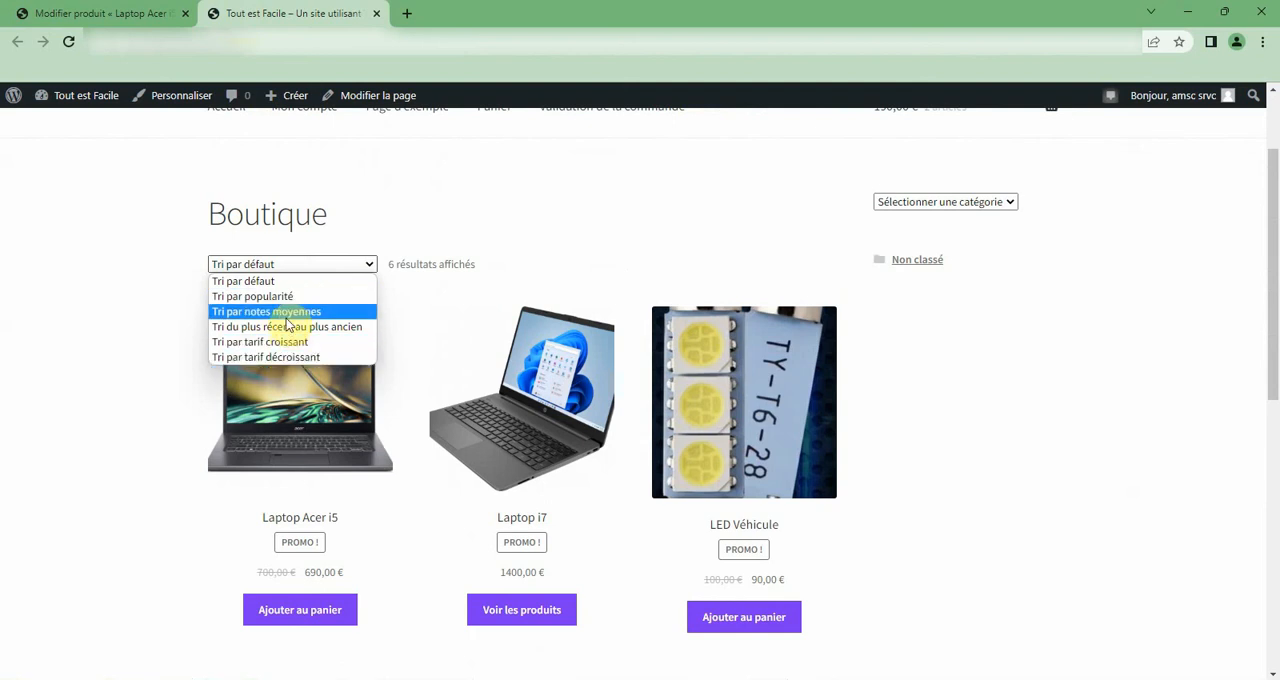
{"action": "left_click", "coordinate": [286, 327]}
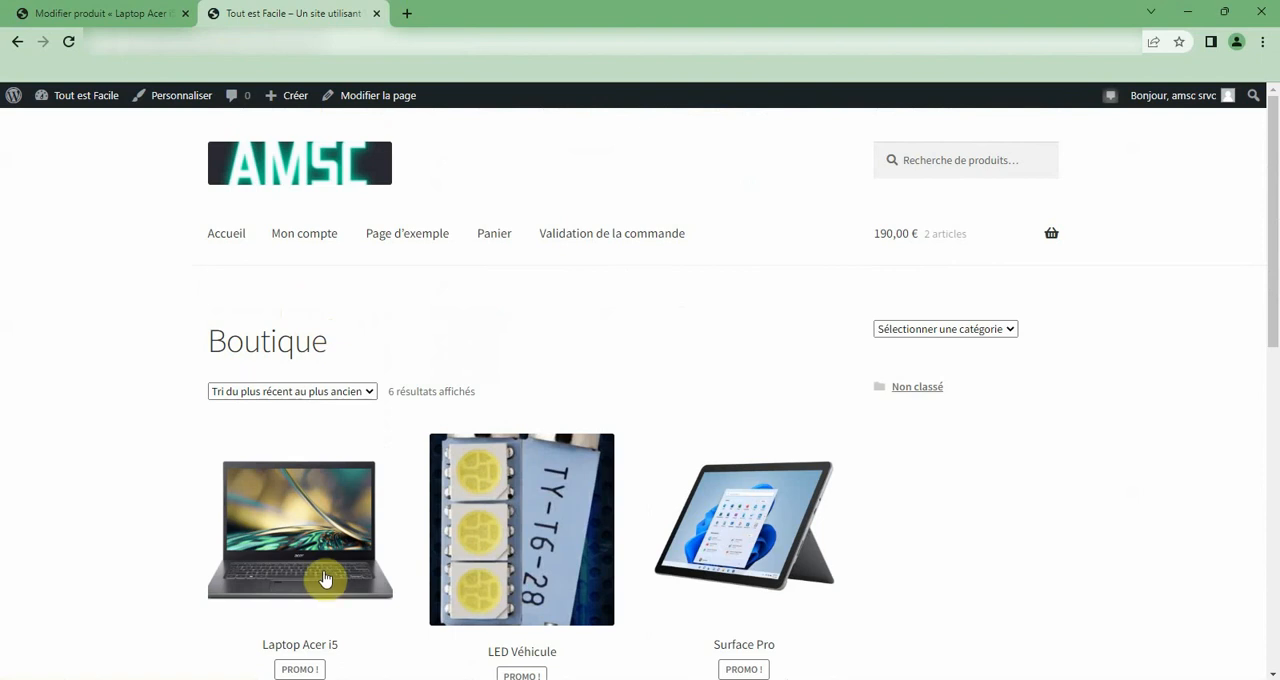
{"action": "scroll", "coordinate": [318, 545], "scroll_direction": "down", "scroll_amount": 5}
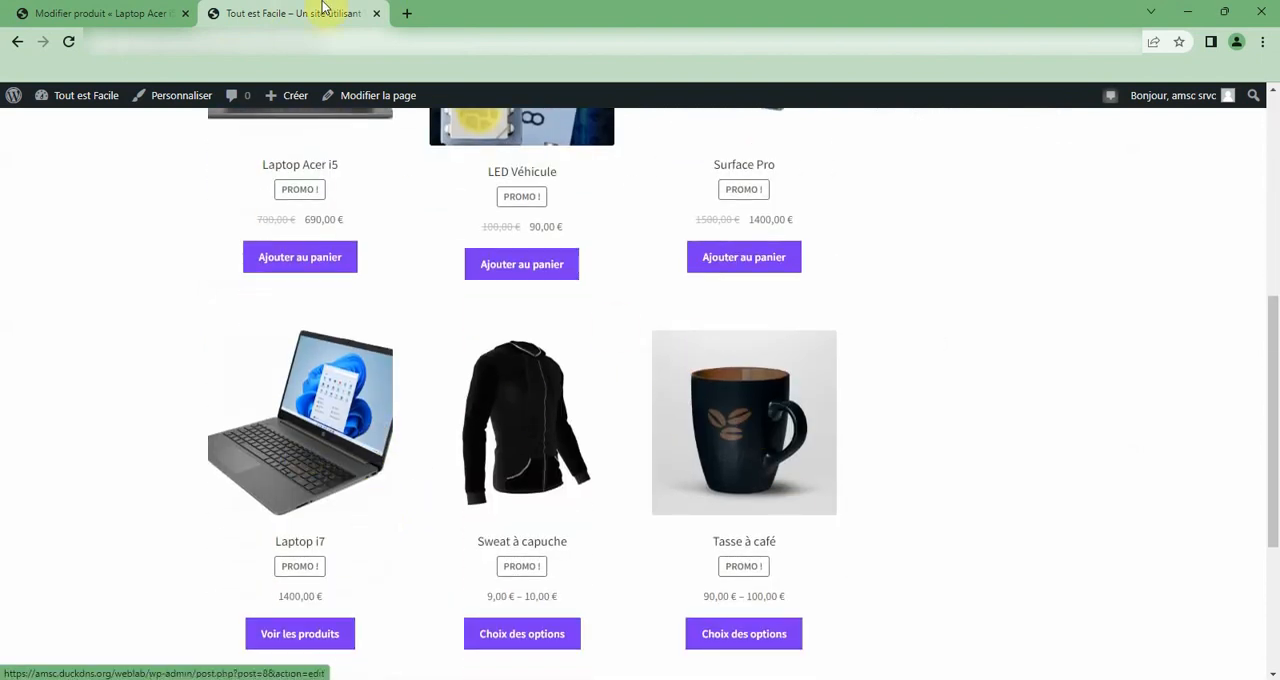
Return to the Laptop HP i5 edit page and publish the product.
{"action": "left_click", "coordinate": [83, 10]}
{"action": "scroll", "coordinate": [1050, 445], "scroll_direction": "up", "scroll_amount": 3}
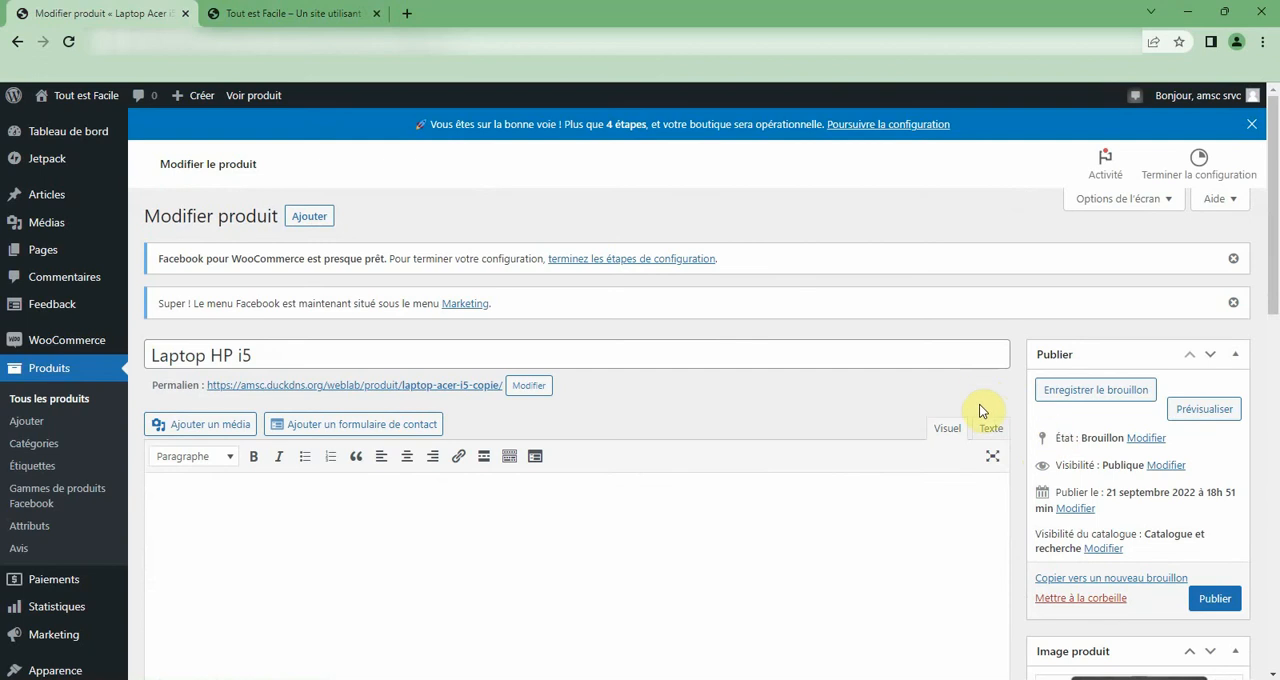
{"action": "left_click", "coordinate": [1215, 598]}
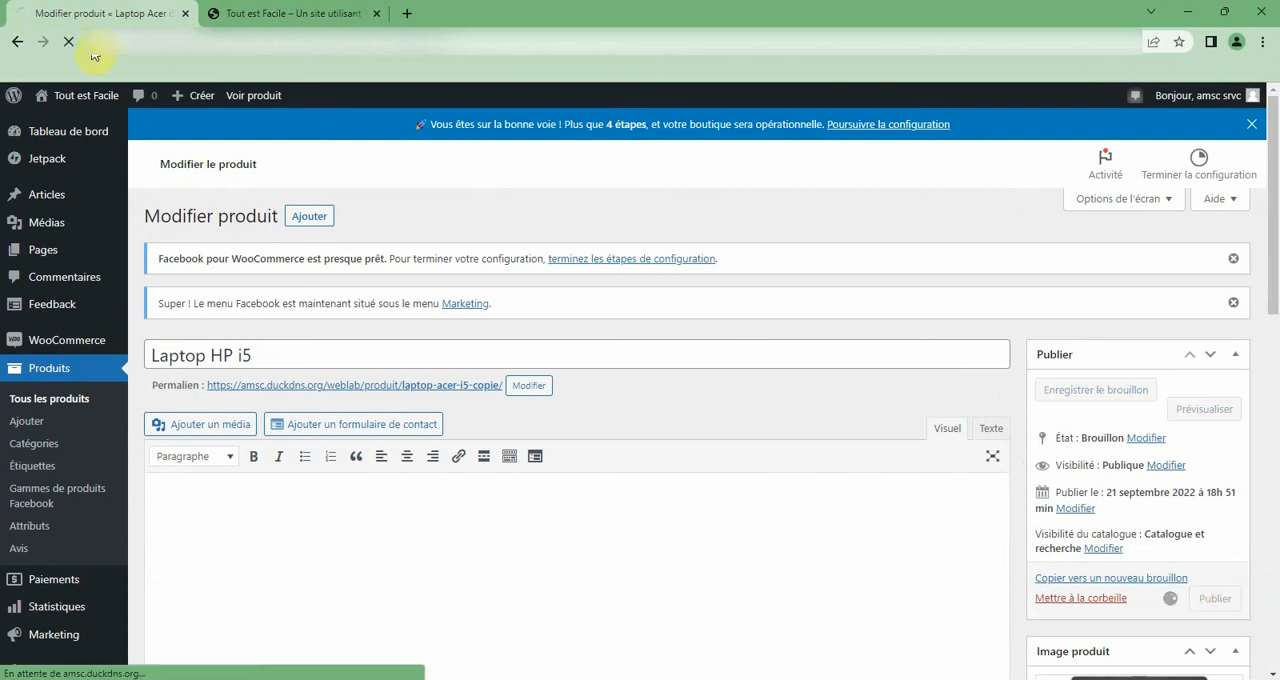
Reload the storefront's Boutique page and check the newest products for Laptop HP i5.
{"action": "left_click", "coordinate": [255, 10]}
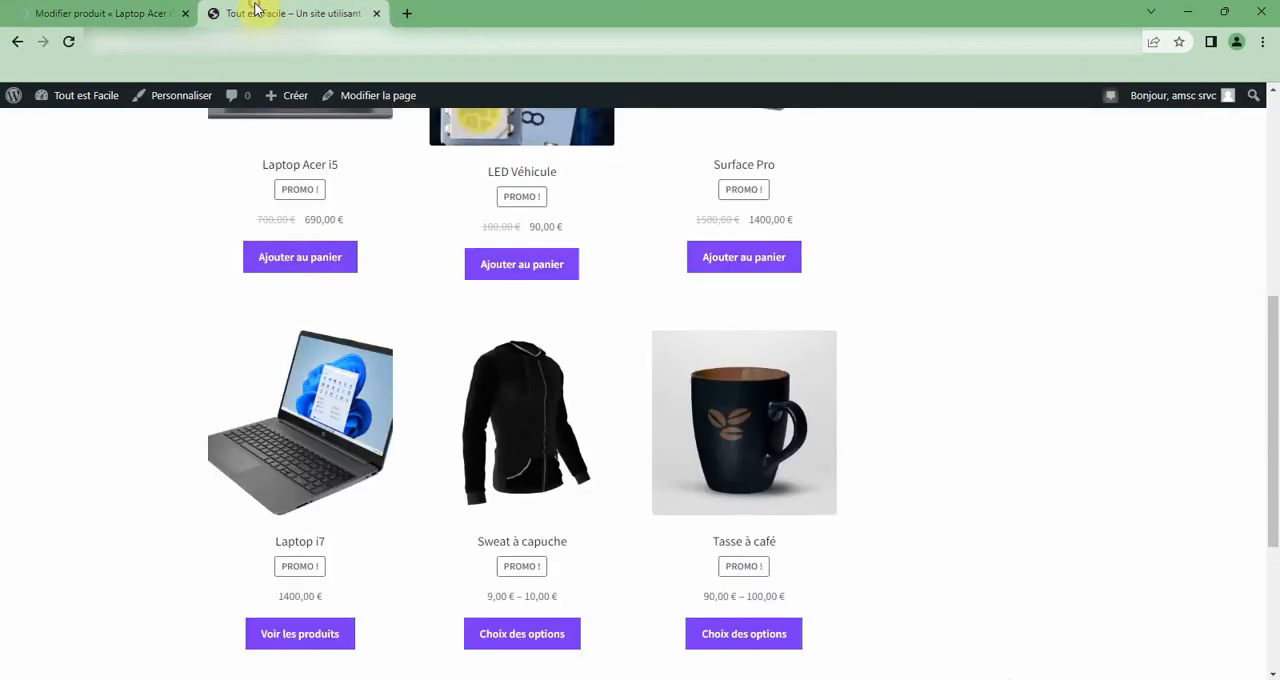
{"action": "scroll", "coordinate": [280, 245], "scroll_direction": "up", "scroll_amount": 5}
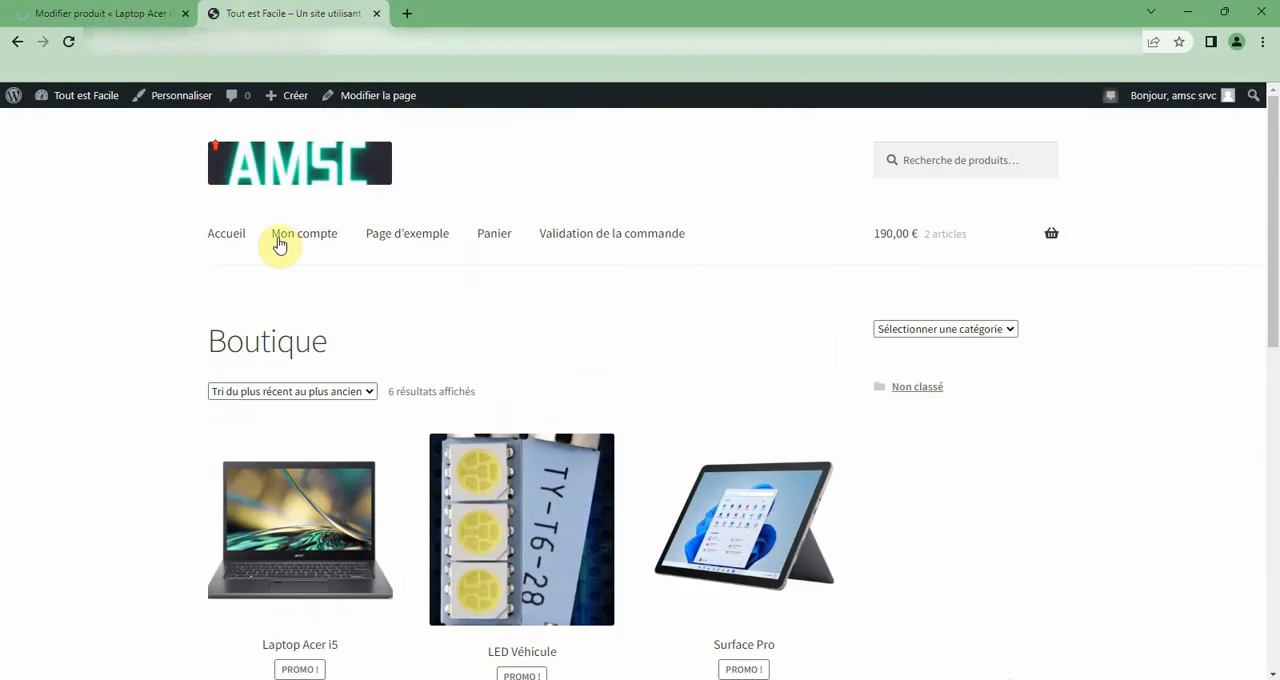
{"action": "left_click", "coordinate": [67, 43]}
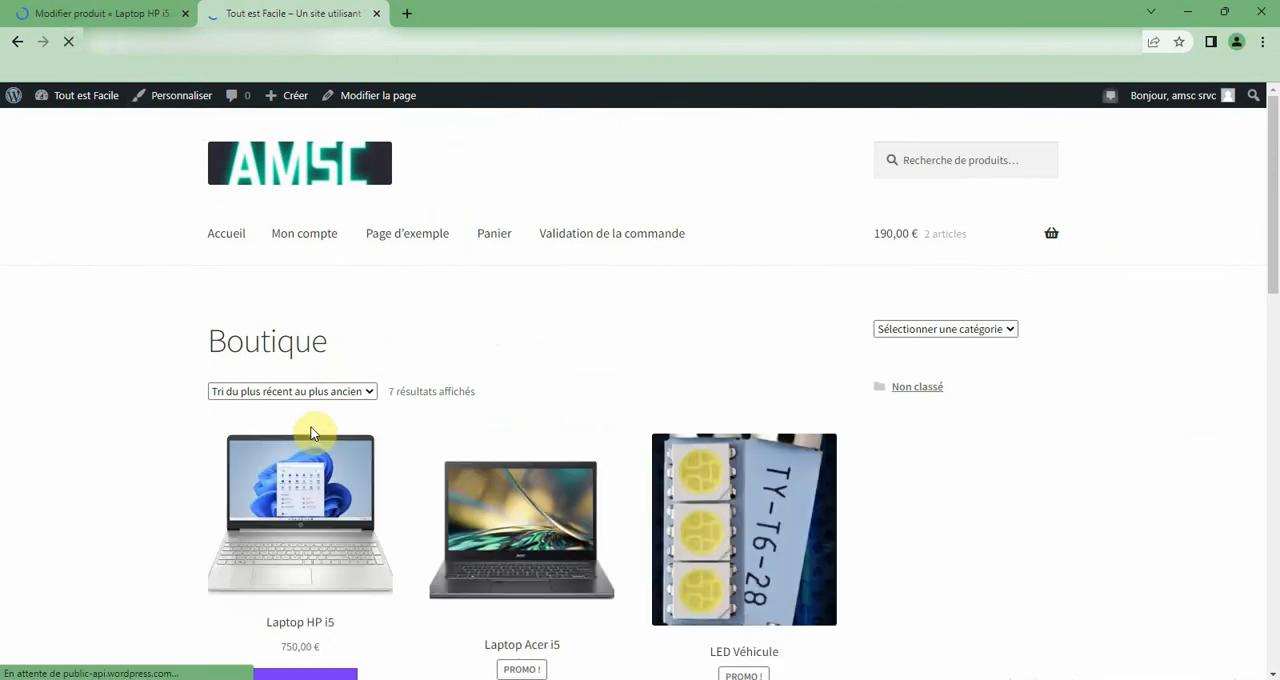
{"action": "scroll", "coordinate": [480, 605], "scroll_direction": "down", "scroll_amount": 3}
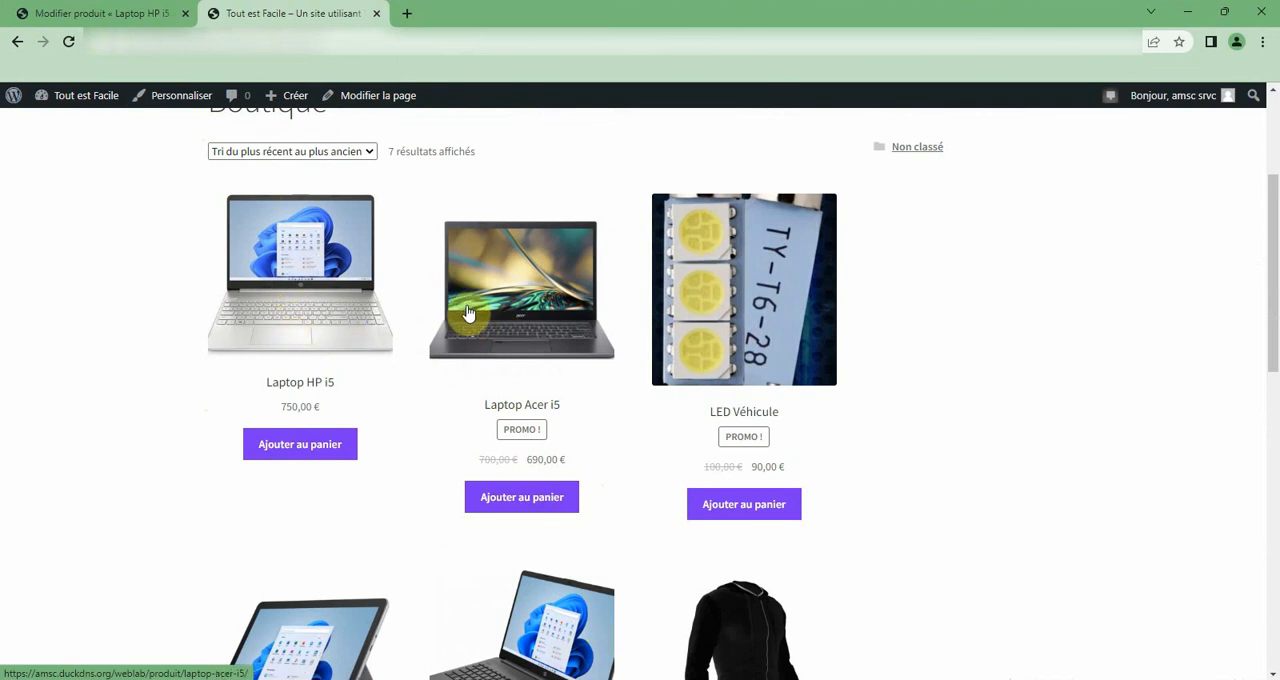
Return to the product administration and start a new product titled "Laptops i5".
{"action": "left_click", "coordinate": [138, 15]}
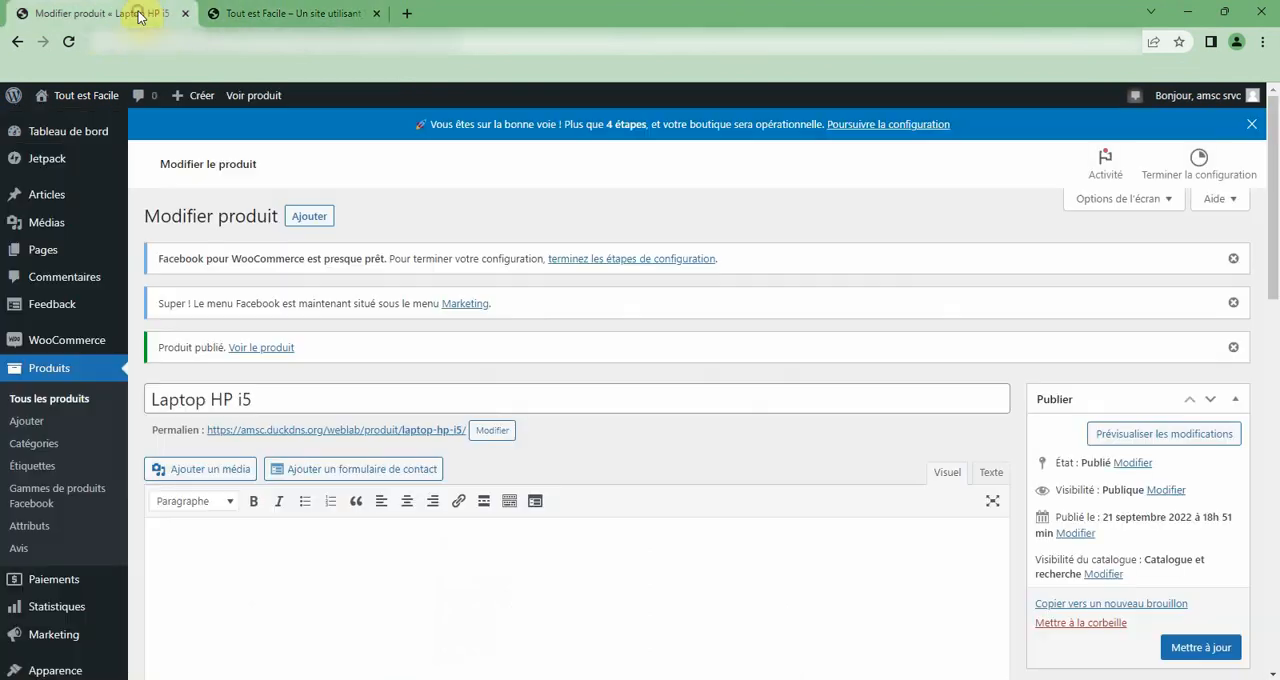
{"action": "left_click", "coordinate": [315, 221]}
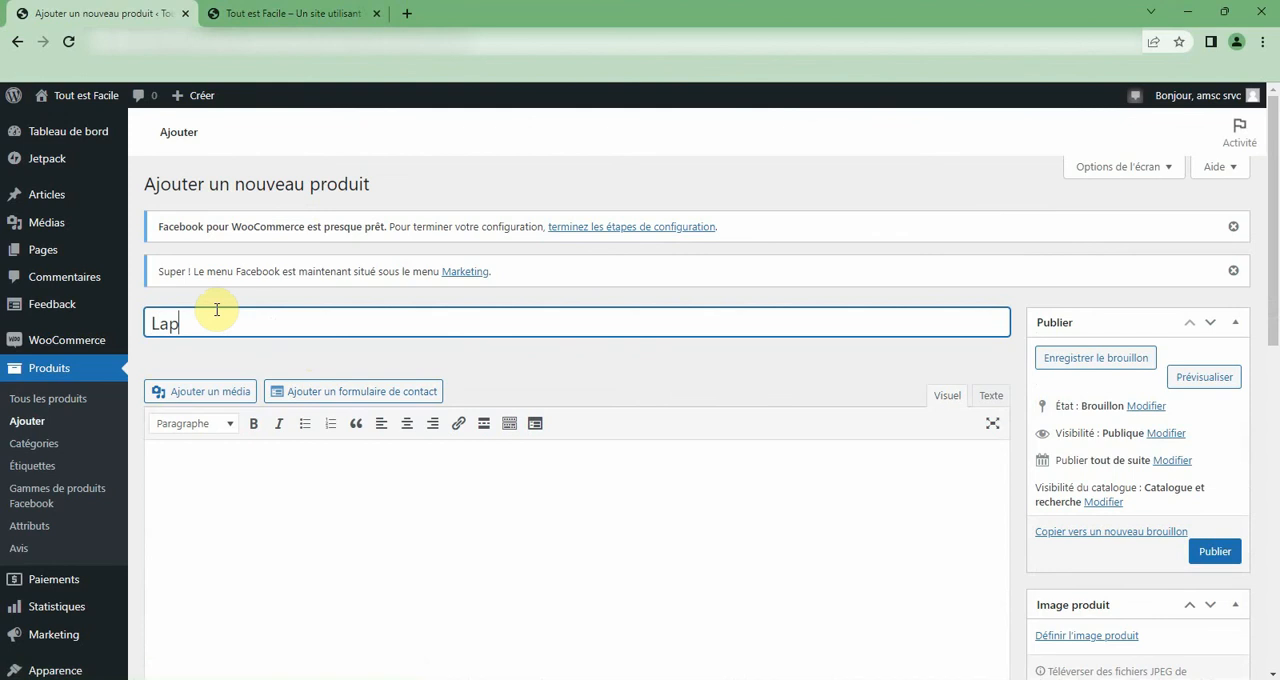
{"action": "type", "text": "Laptops i5"}
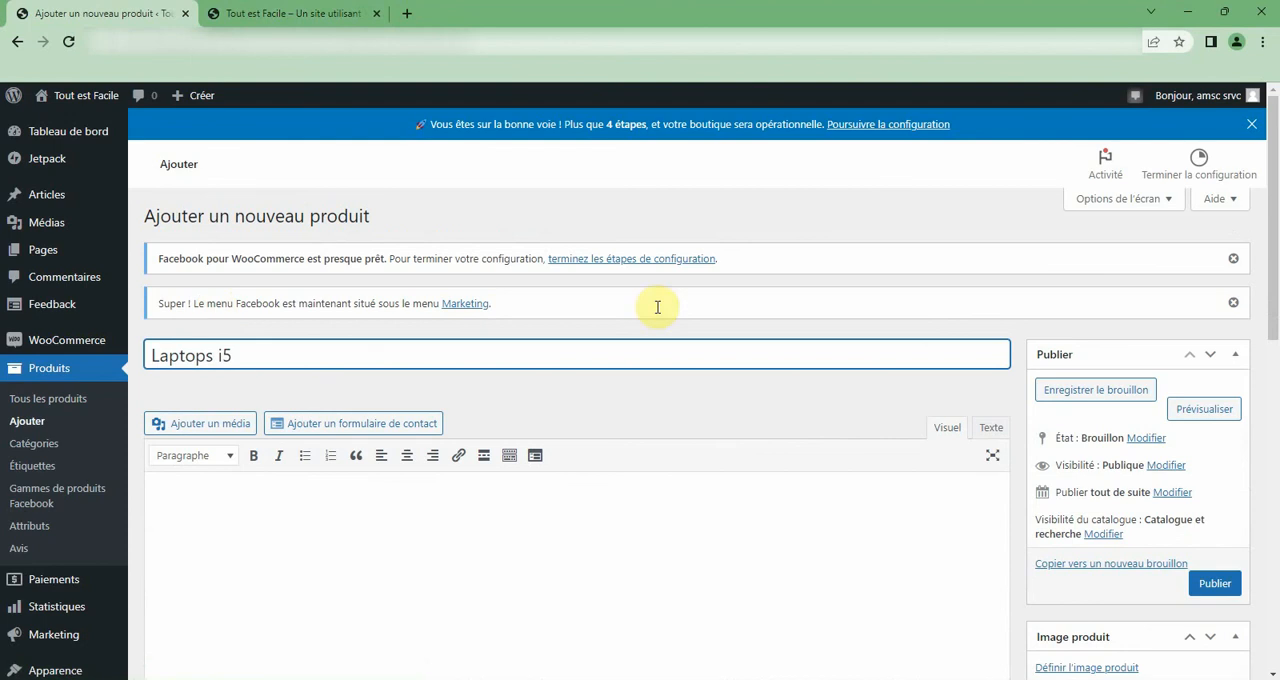
Set the existing media library picture of the tablet with a kickstand as the product image.
{"action": "scroll", "coordinate": [1106, 429], "scroll_direction": "down", "scroll_amount": 3}
{"action": "left_click", "coordinate": [1100, 428]}
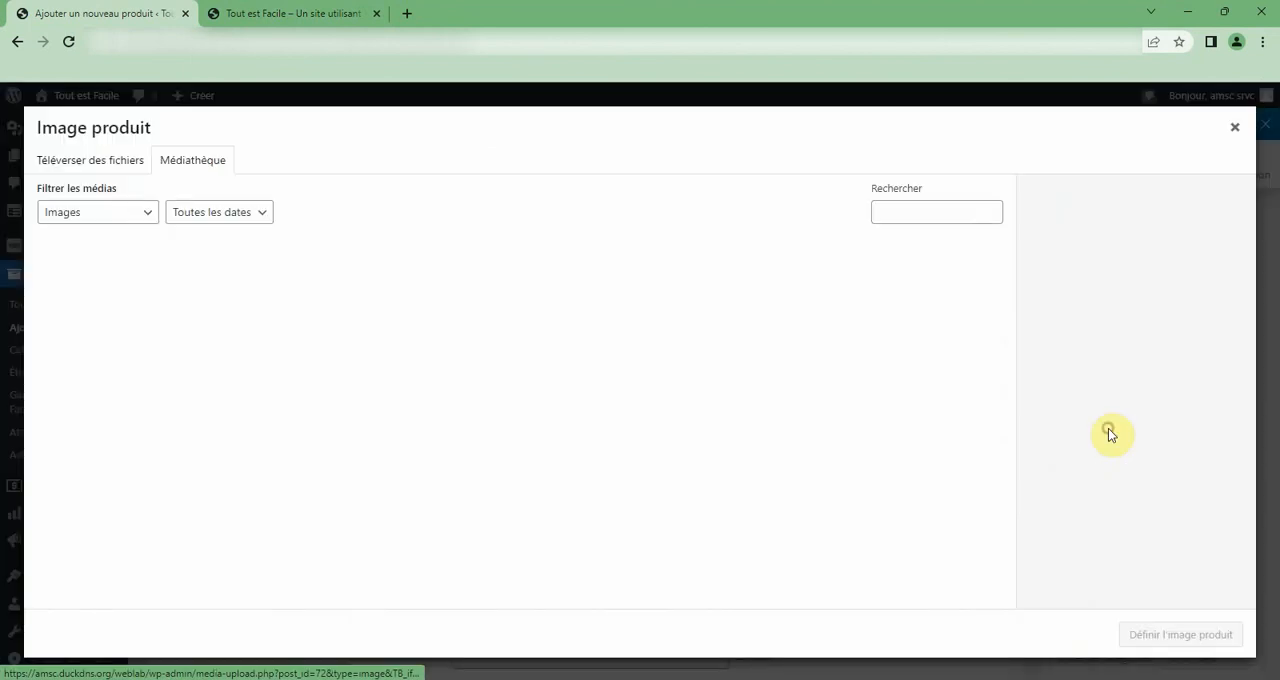
{"action": "scroll", "coordinate": [590, 413], "scroll_direction": "down", "scroll_amount": 1}
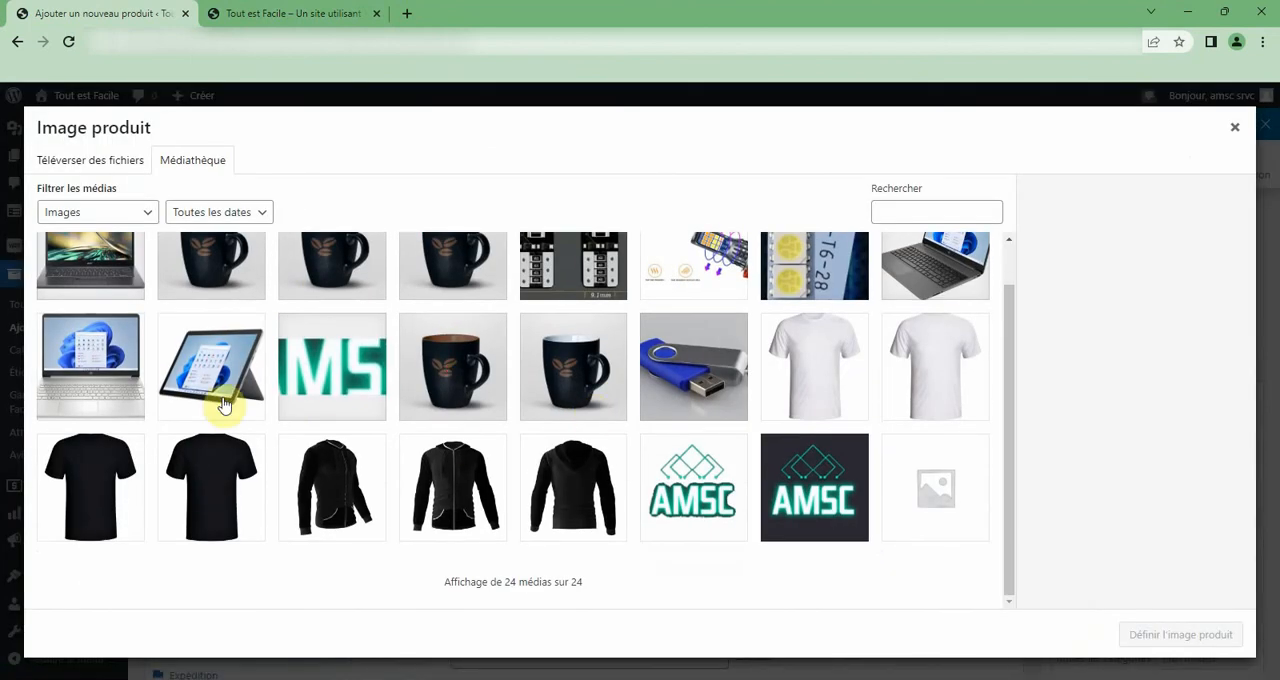
{"action": "left_click", "coordinate": [220, 398]}
{"action": "left_click", "coordinate": [1146, 640]}
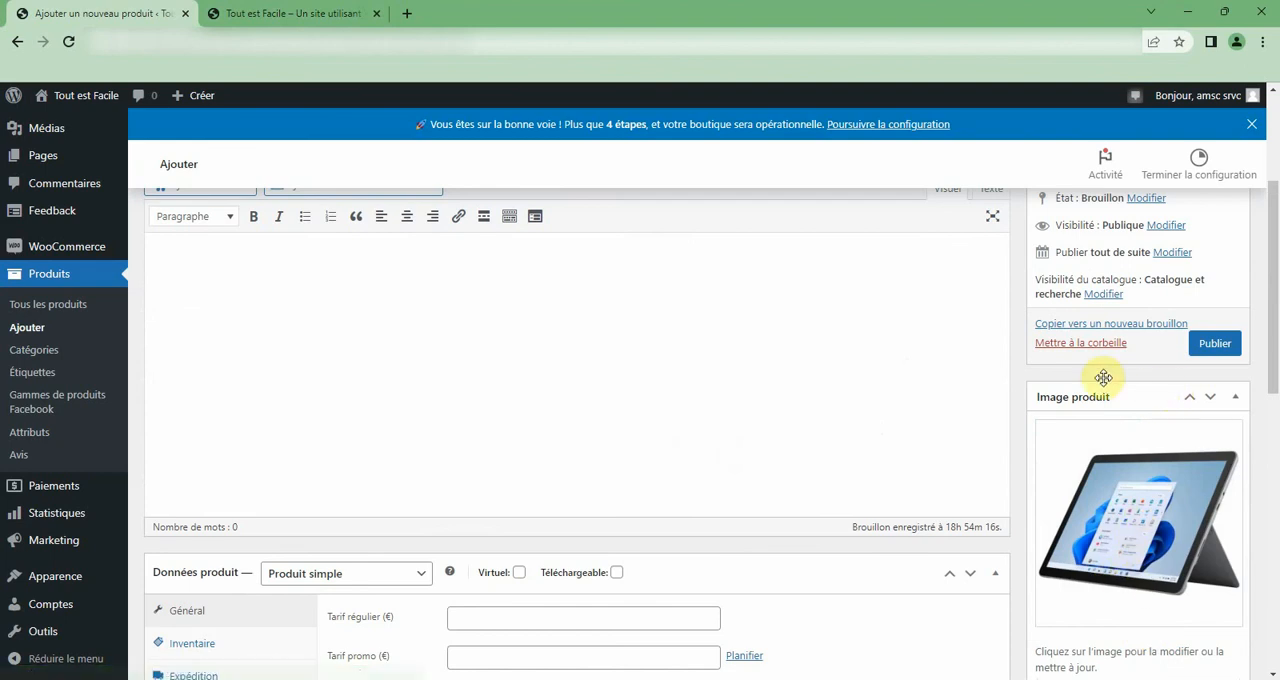
Set the product type to Produits groupés and review its inventory and linked-product settings.
{"action": "scroll", "coordinate": [1095, 370], "scroll_direction": "down", "scroll_amount": 3}
{"action": "left_click", "coordinate": [314, 333]}
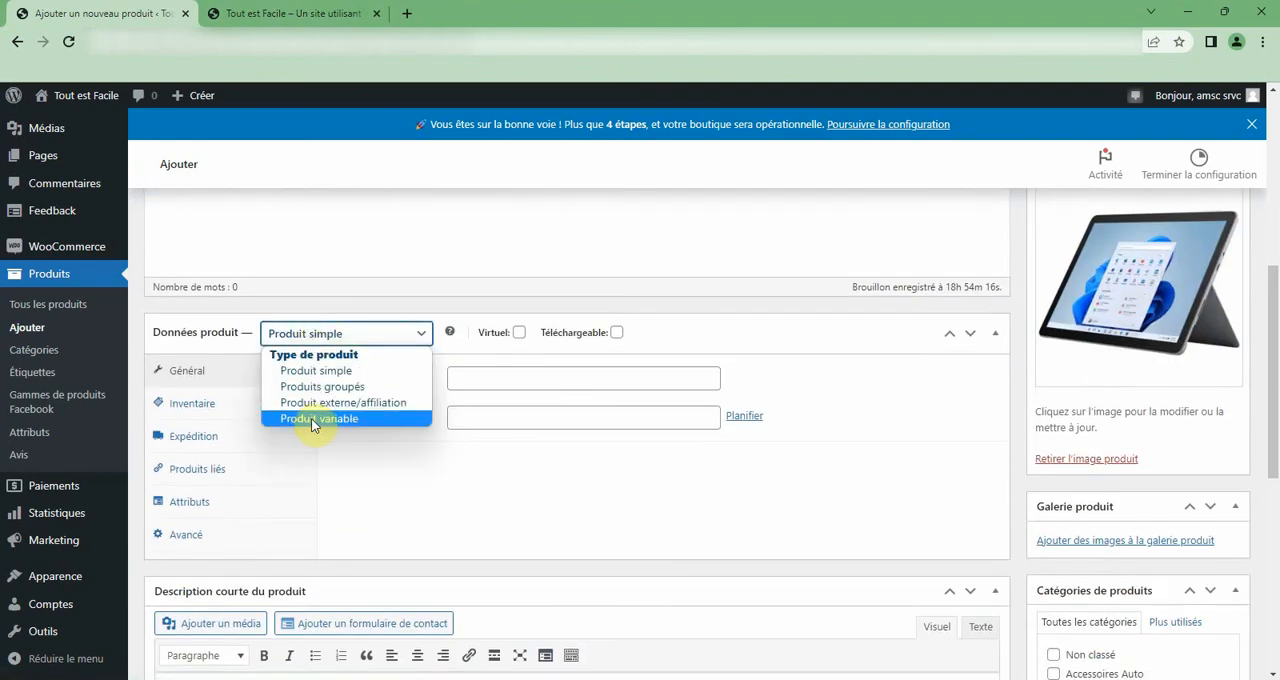
{"action": "left_click", "coordinate": [322, 386]}
{"action": "left_click", "coordinate": [196, 410]}
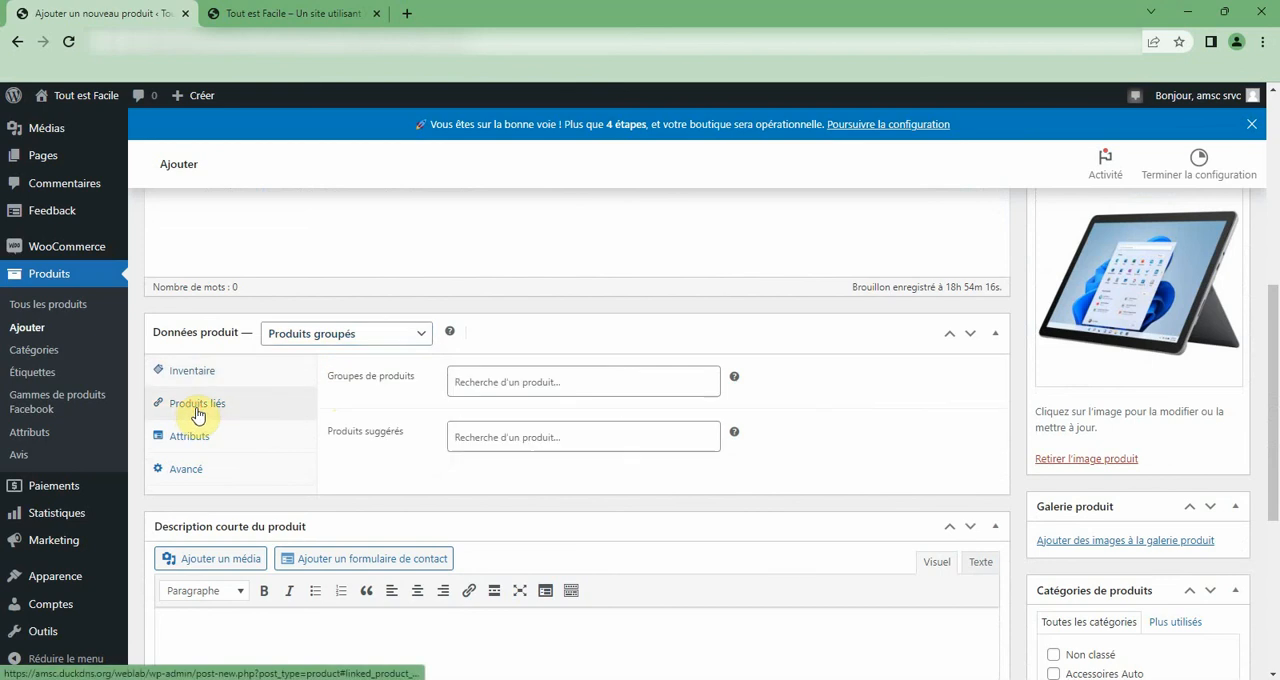
{"action": "left_click", "coordinate": [186, 371]}
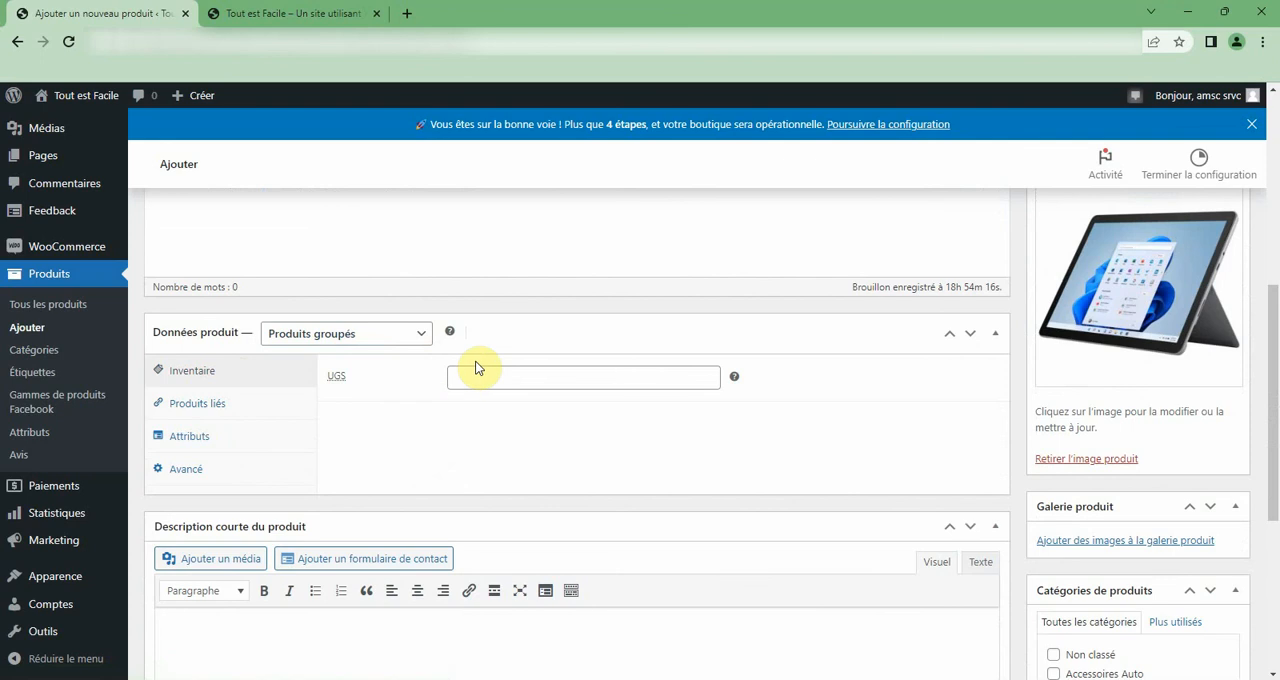
{"action": "left_click", "coordinate": [195, 408]}
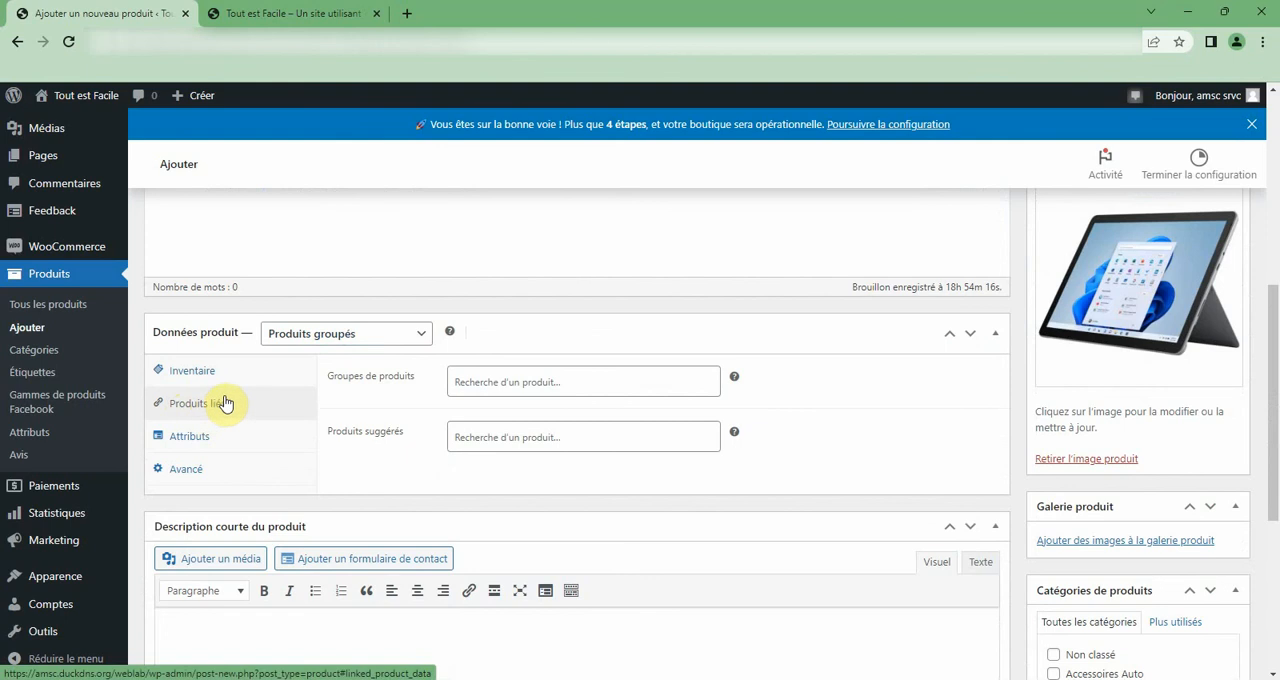
{"action": "left_click_drag", "start_coordinate": [343, 378], "coordinate": [418, 378]}
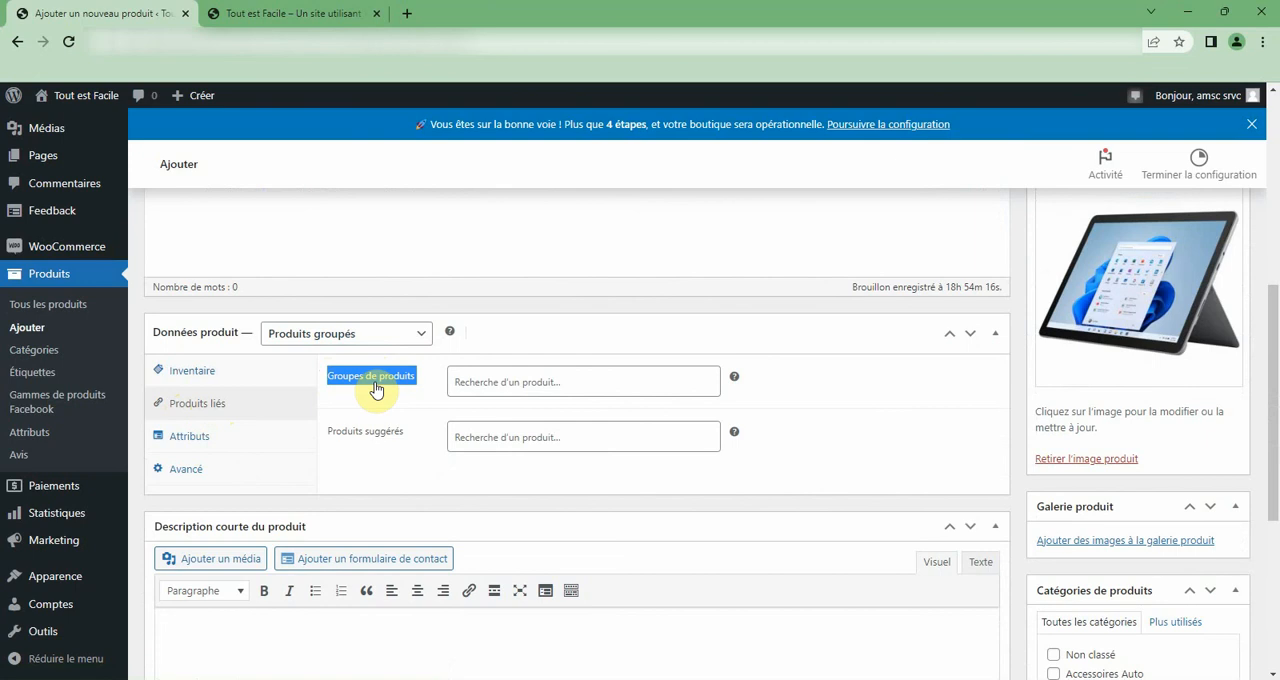
Switch the product type to Produit simple to compare its linked-product options, and set it back to Produits groupés.
{"action": "left_click", "coordinate": [395, 335]}
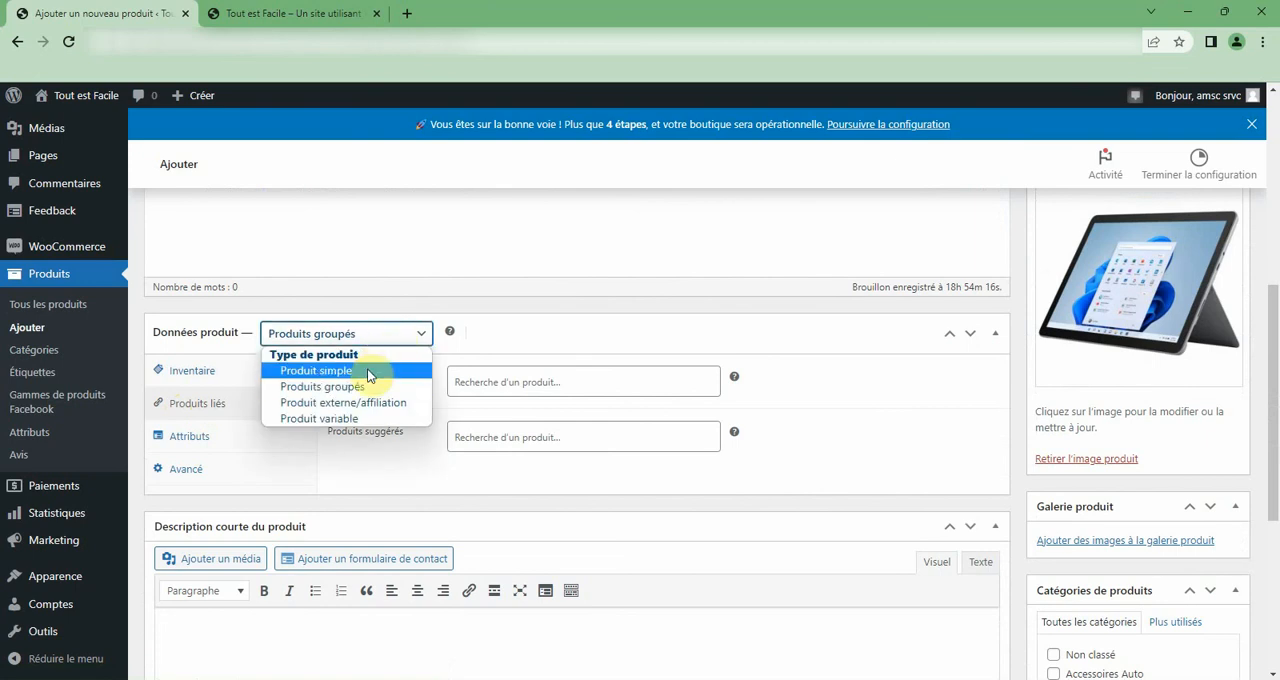
{"action": "left_click", "coordinate": [368, 371]}
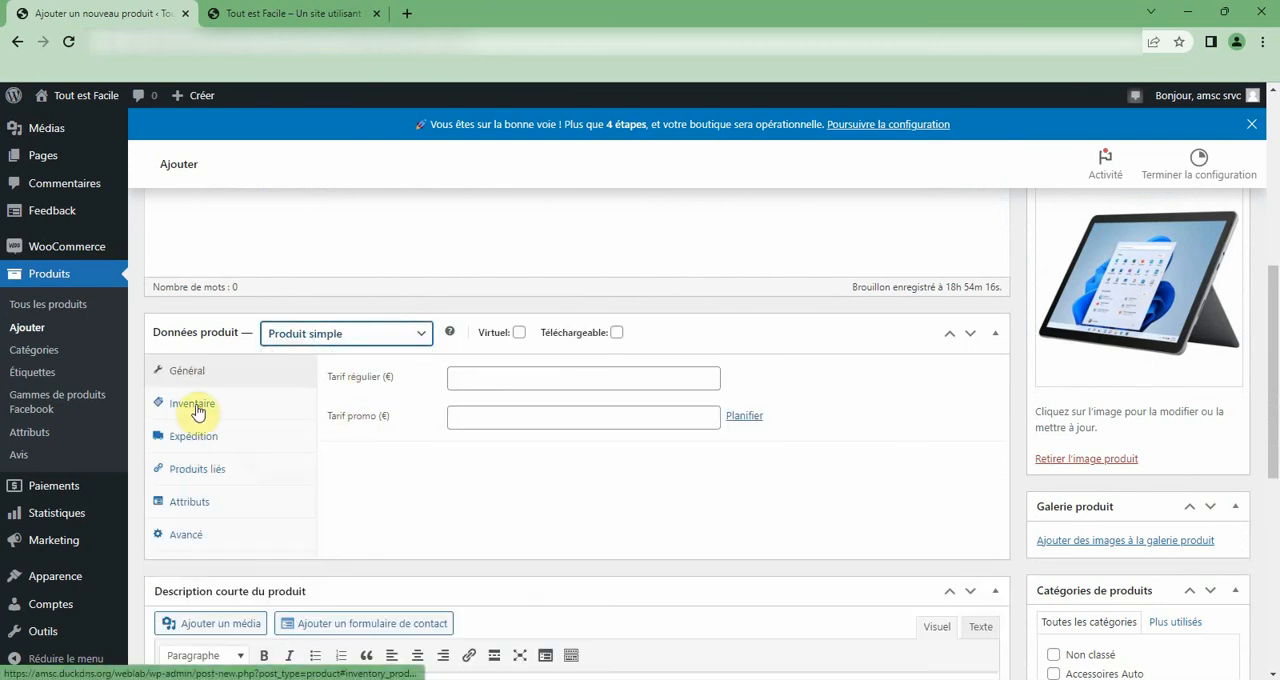
{"action": "left_click", "coordinate": [197, 510]}
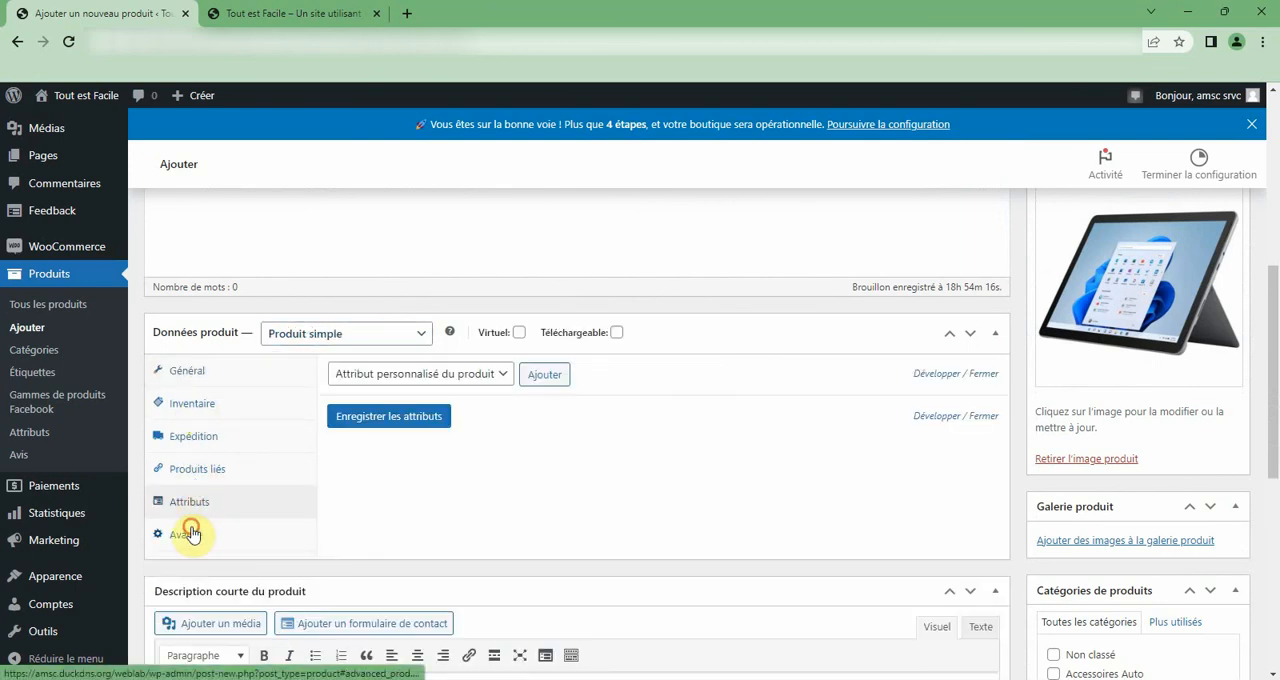
{"action": "left_click", "coordinate": [191, 533]}
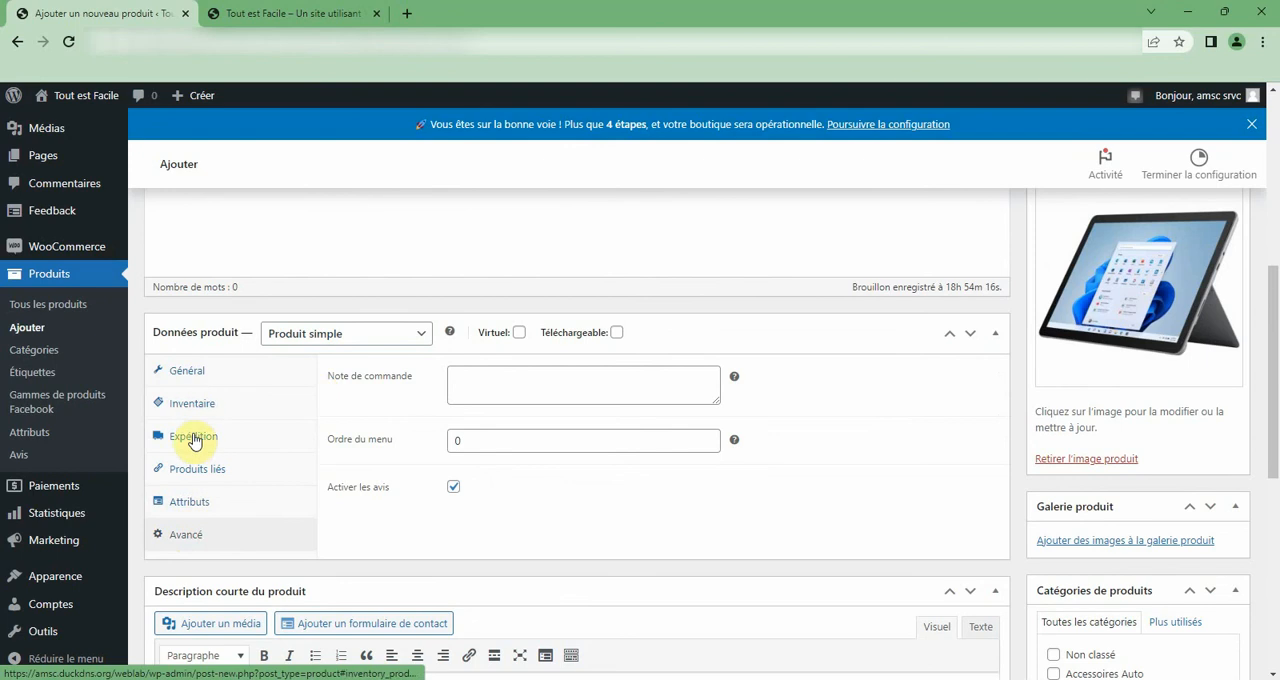
{"action": "left_click", "coordinate": [188, 470]}
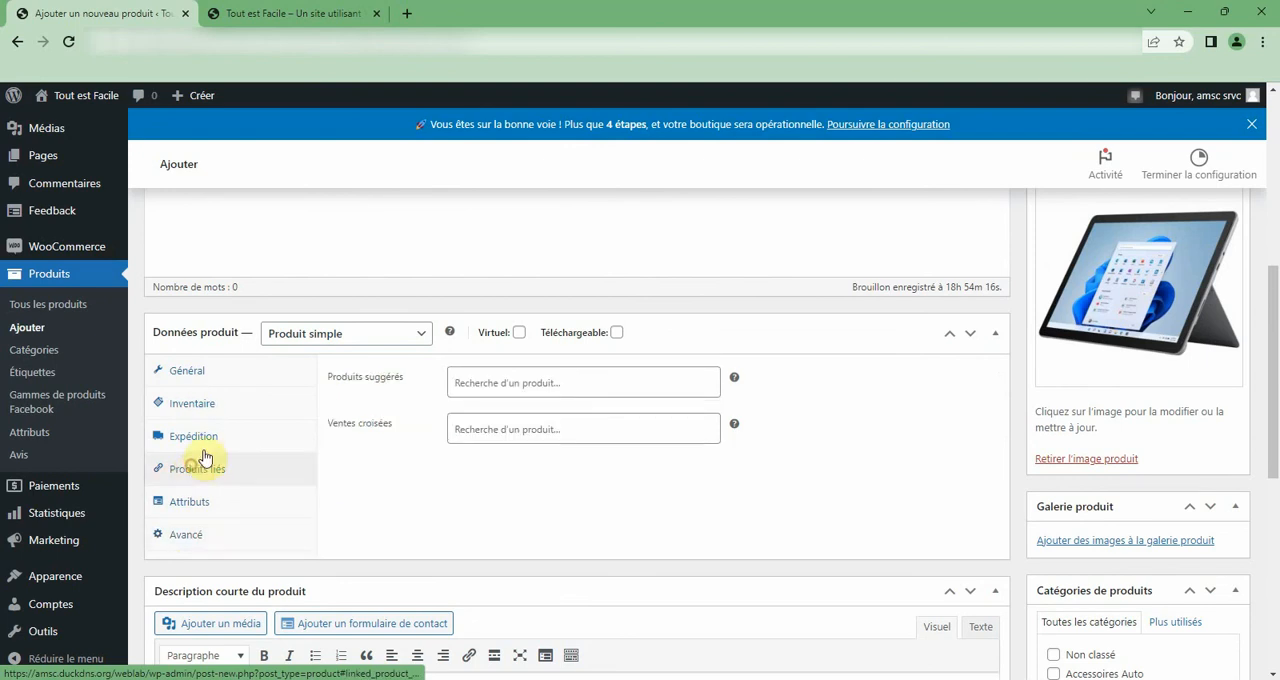
{"action": "mouse_move", "coordinate": [322, 374]}
{"action": "left_mouse_down"}
{"action": "mouse_move", "coordinate": [396, 372]}
{"action": "mouse_move", "coordinate": [338, 383]}
{"action": "left_mouse_up"}
{"action": "left_click", "coordinate": [333, 380]}
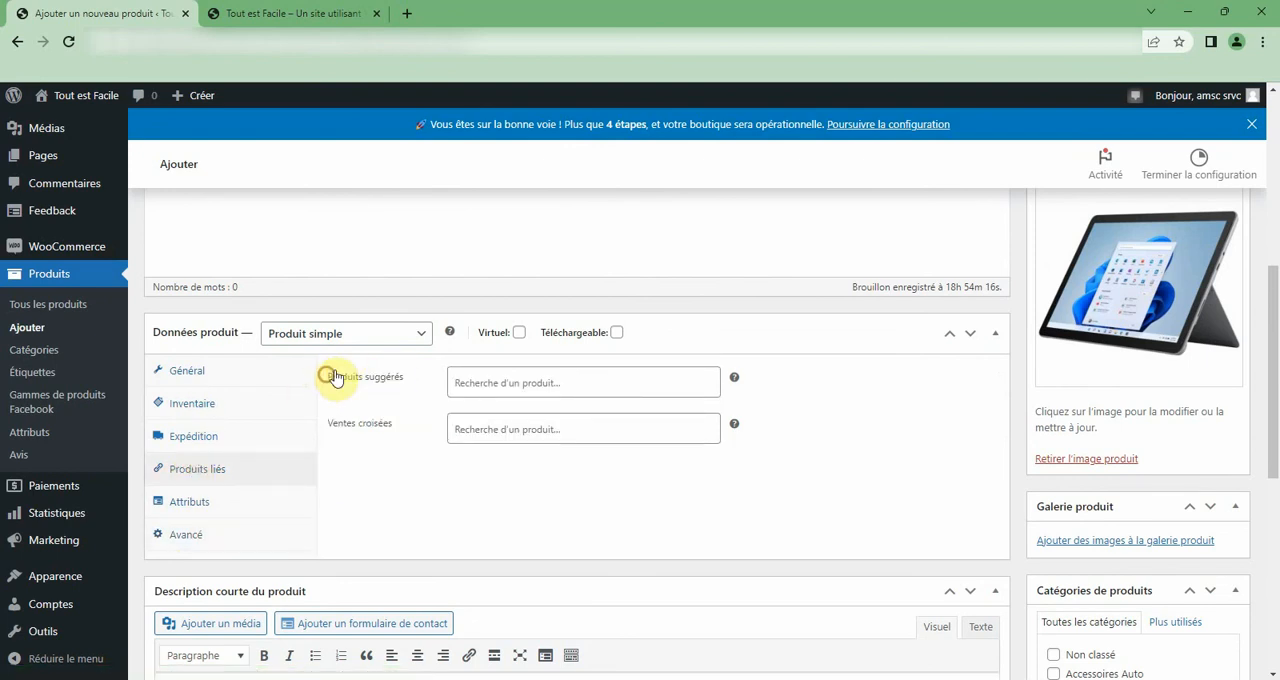
{"action": "left_click", "coordinate": [350, 334]}
{"action": "left_click", "coordinate": [336, 395]}
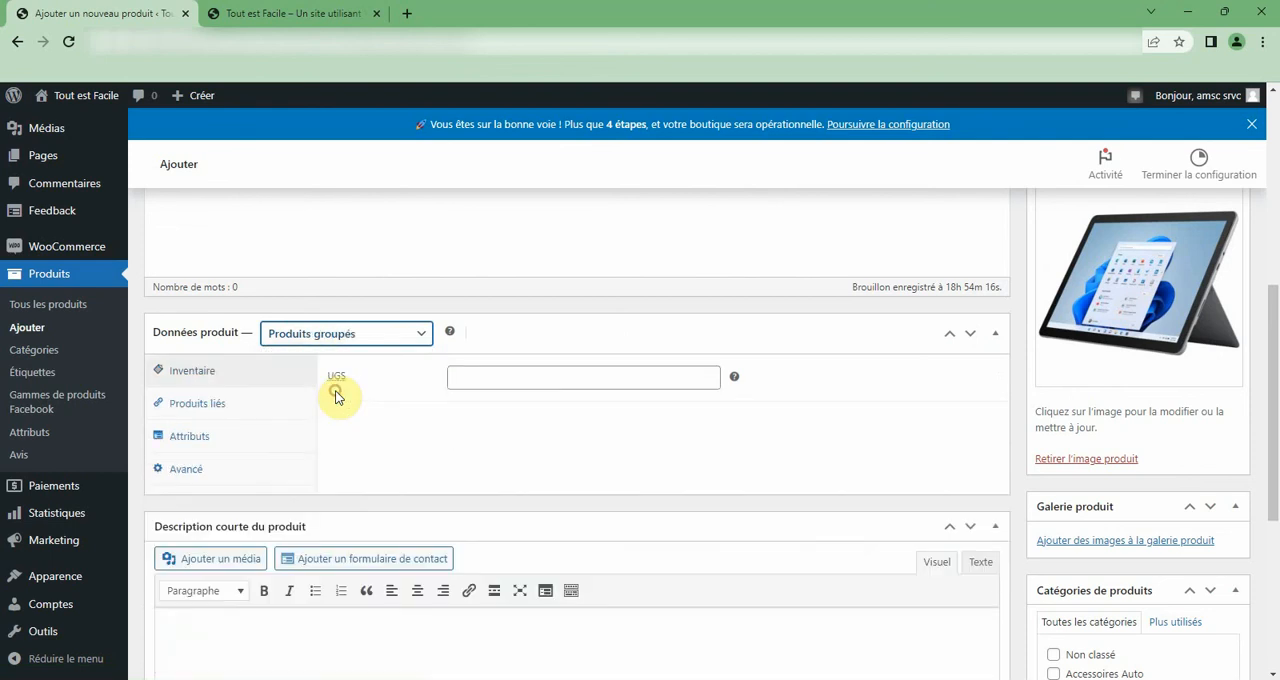
Add Laptop Acer i5 and Laptop HP i5 to the product's Groupes de produits.
{"action": "left_click", "coordinate": [192, 470]}
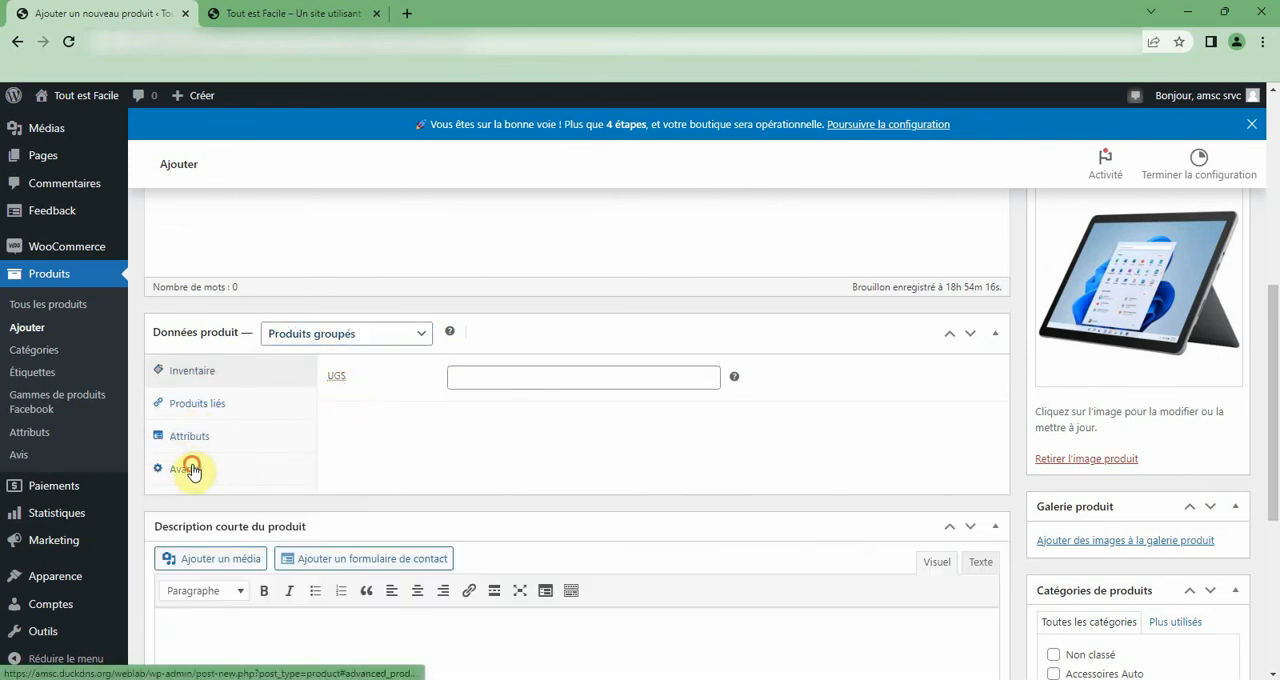
{"action": "left_click", "coordinate": [199, 405]}
{"action": "left_click", "coordinate": [409, 375]}
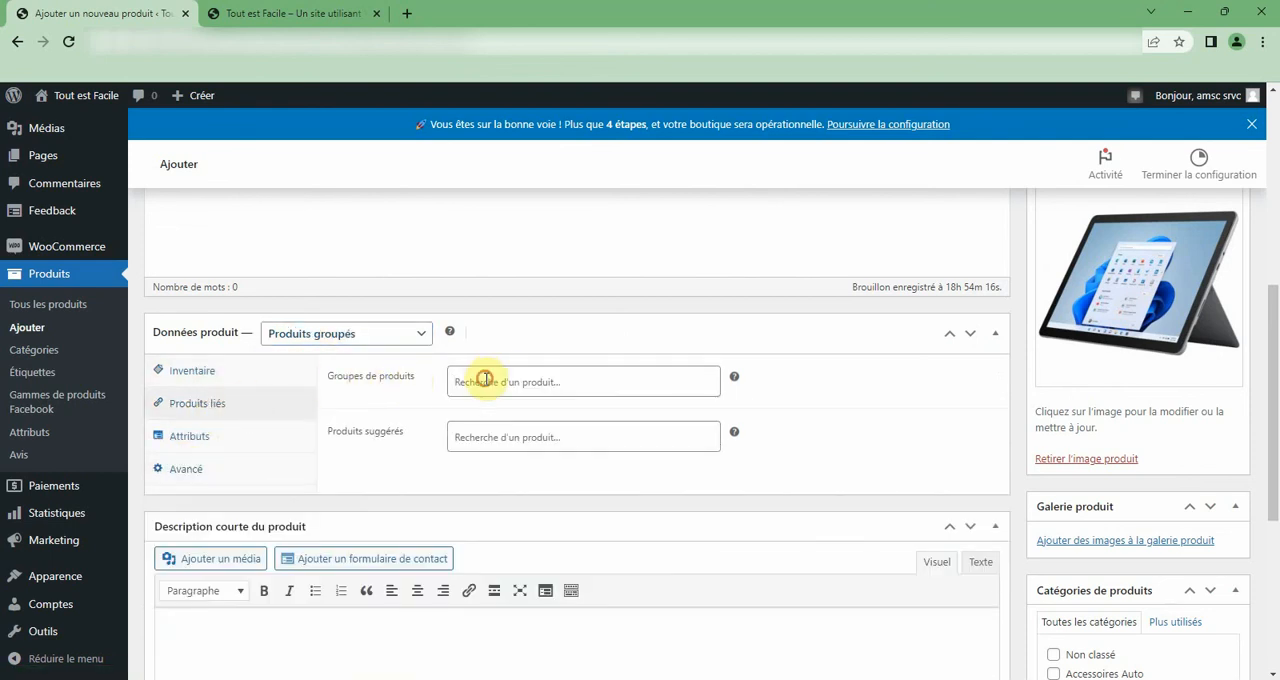
{"action": "left_click", "coordinate": [484, 379]}
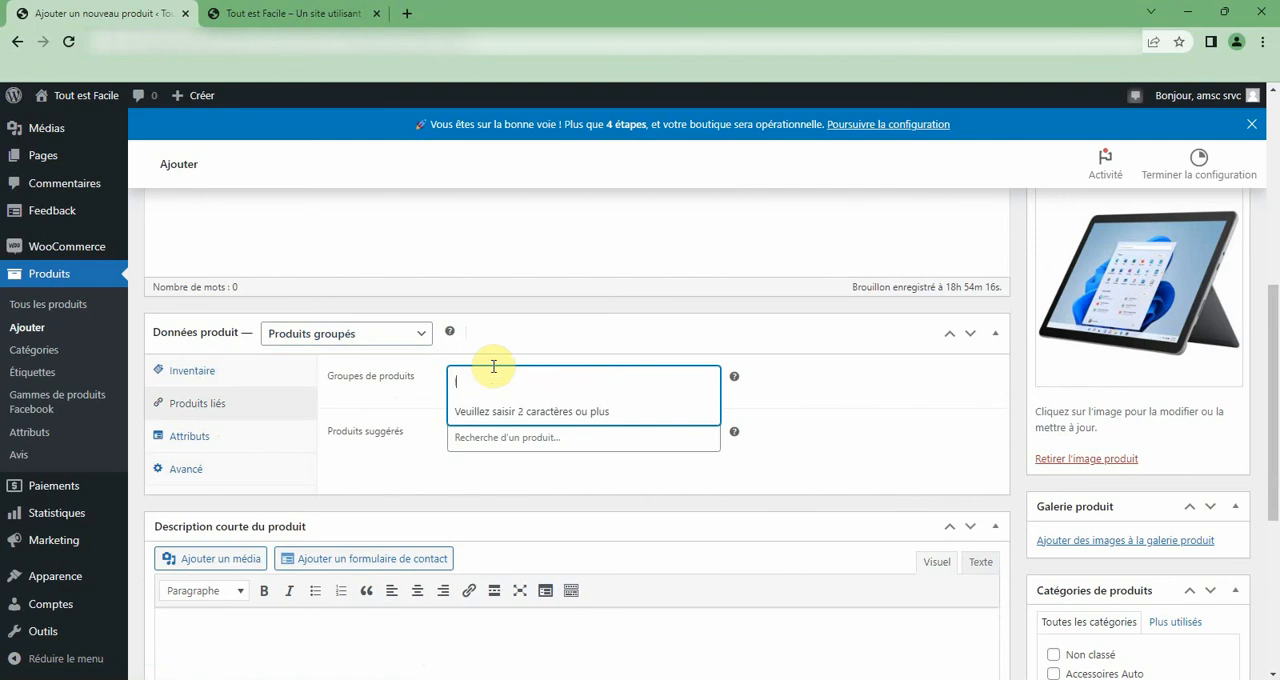
{"action": "type", "text": "lapto"}
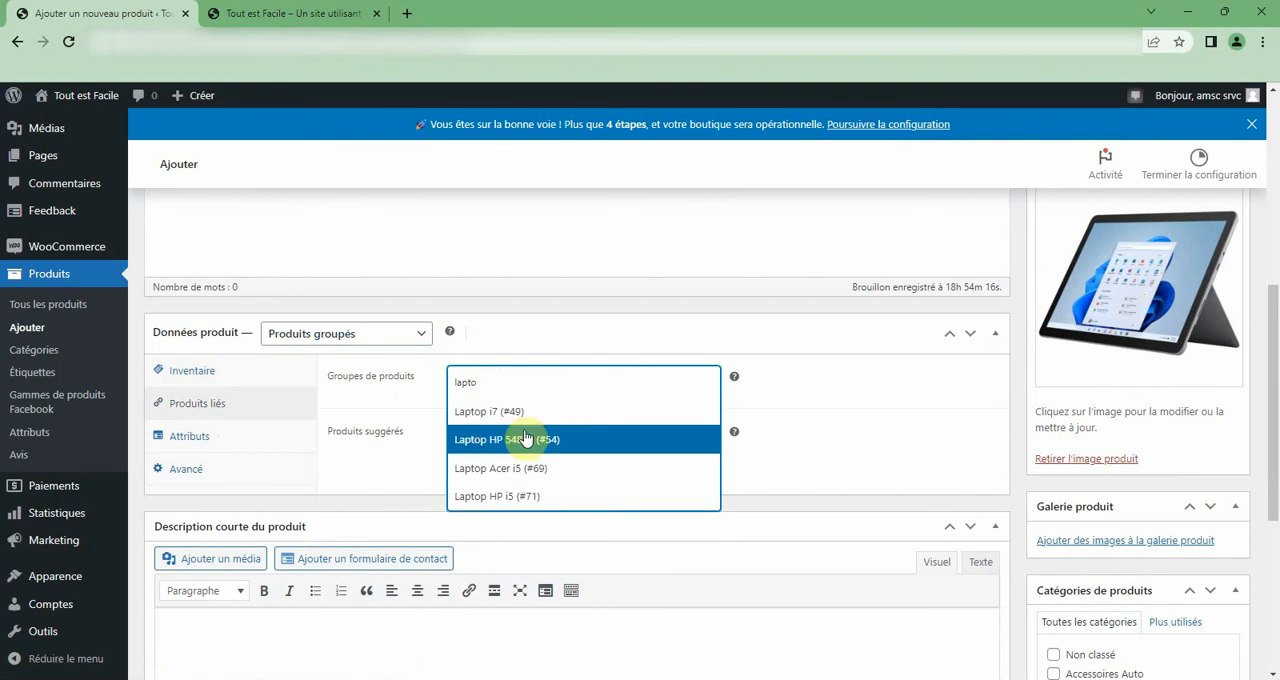
{"action": "left_click", "coordinate": [564, 468]}
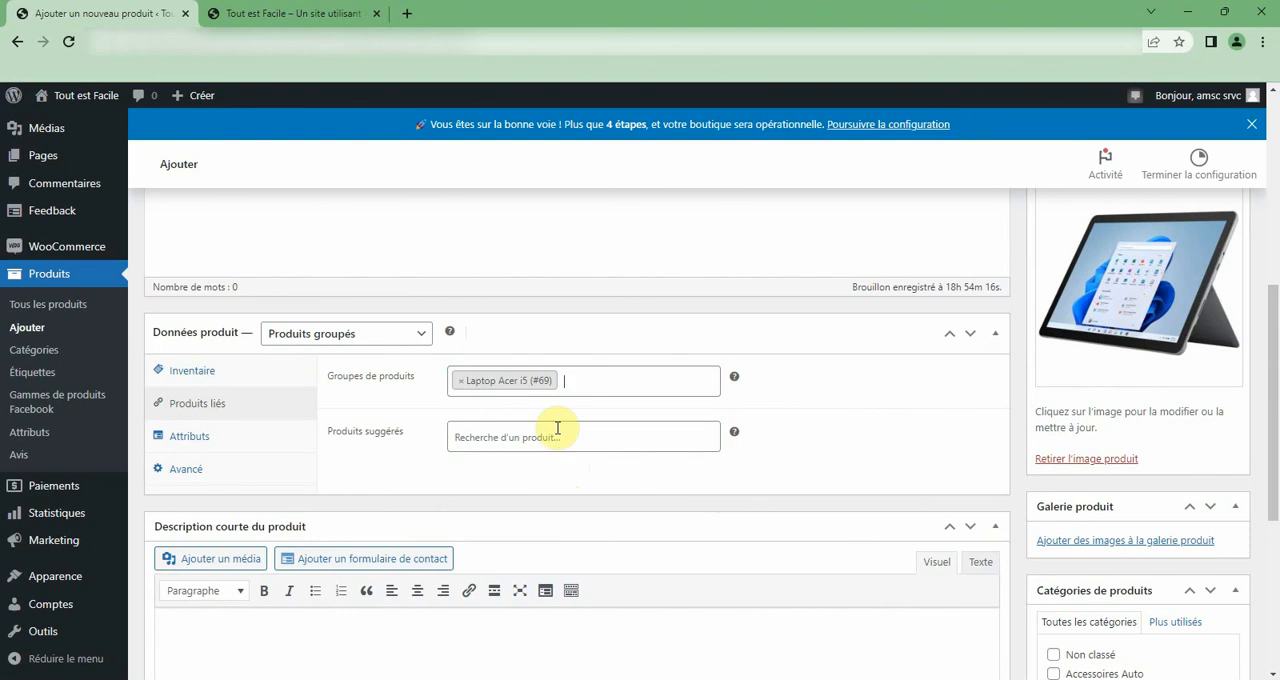
{"action": "type", "text": "lapto"}
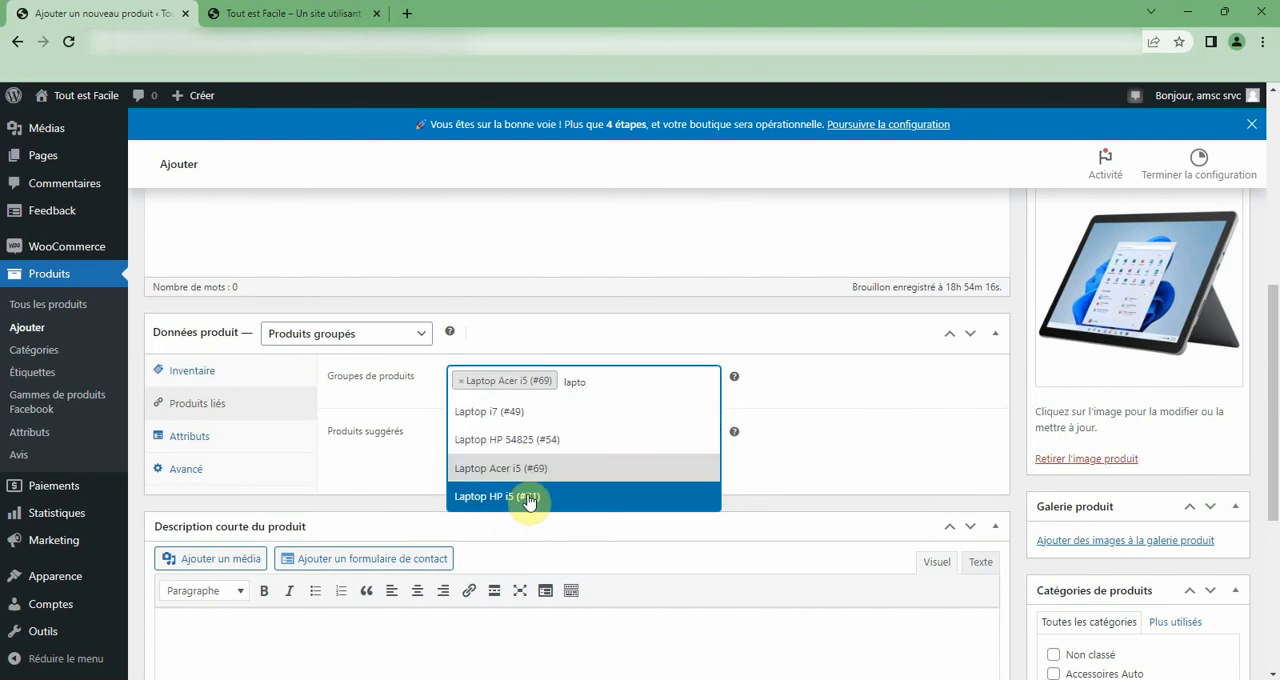
{"action": "left_click", "coordinate": [529, 500]}
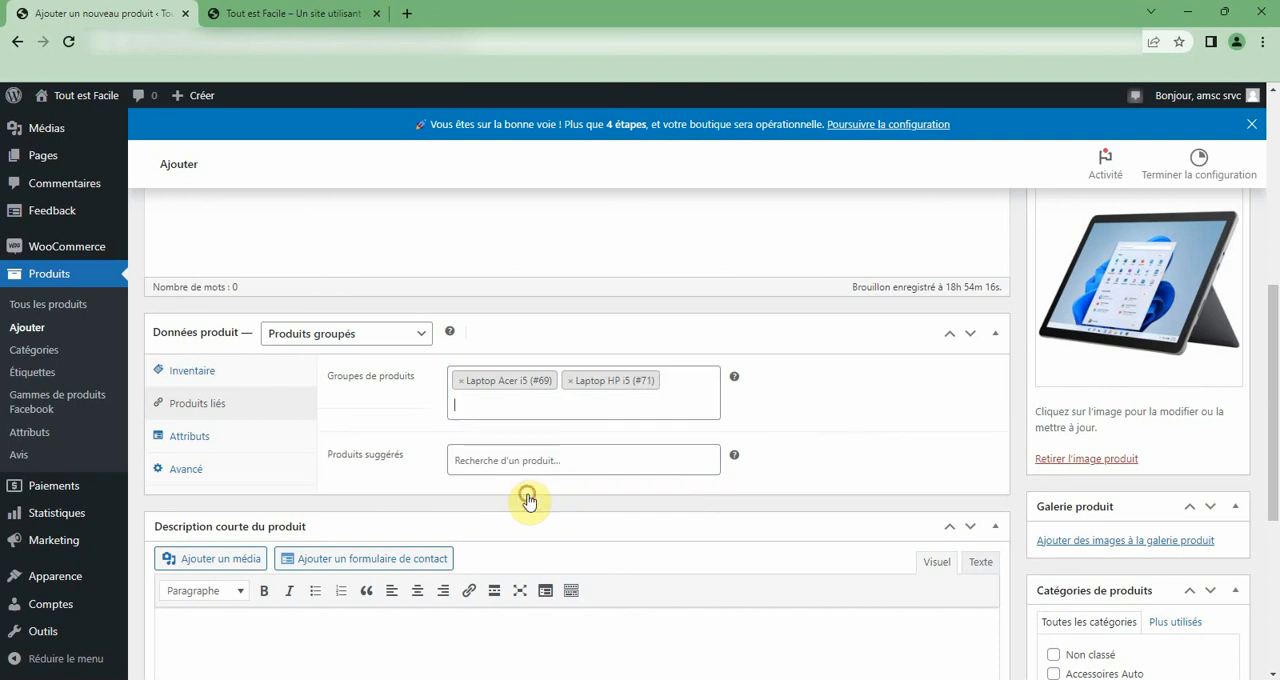
Assign the product to the Informatique category and its Laptops subcategory.
{"action": "scroll", "coordinate": [697, 470], "scroll_direction": "down", "scroll_amount": 4}
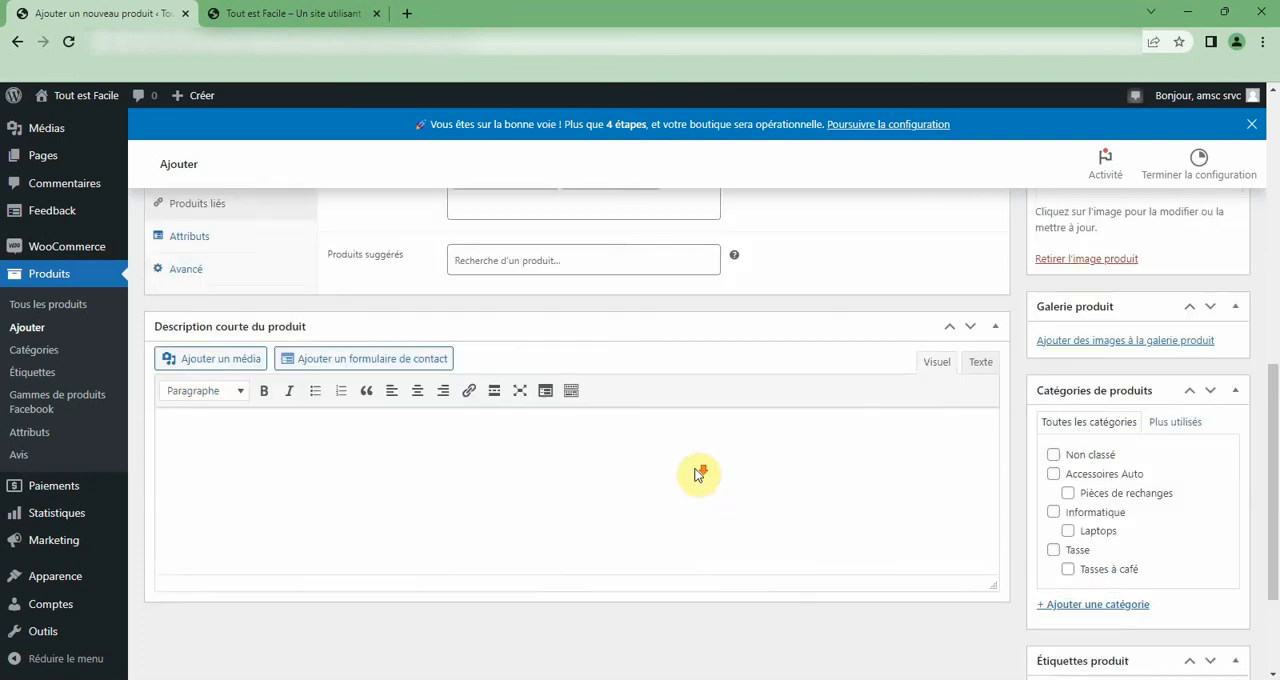
{"action": "scroll", "coordinate": [1205, 643], "scroll_direction": "up", "scroll_amount": 1}
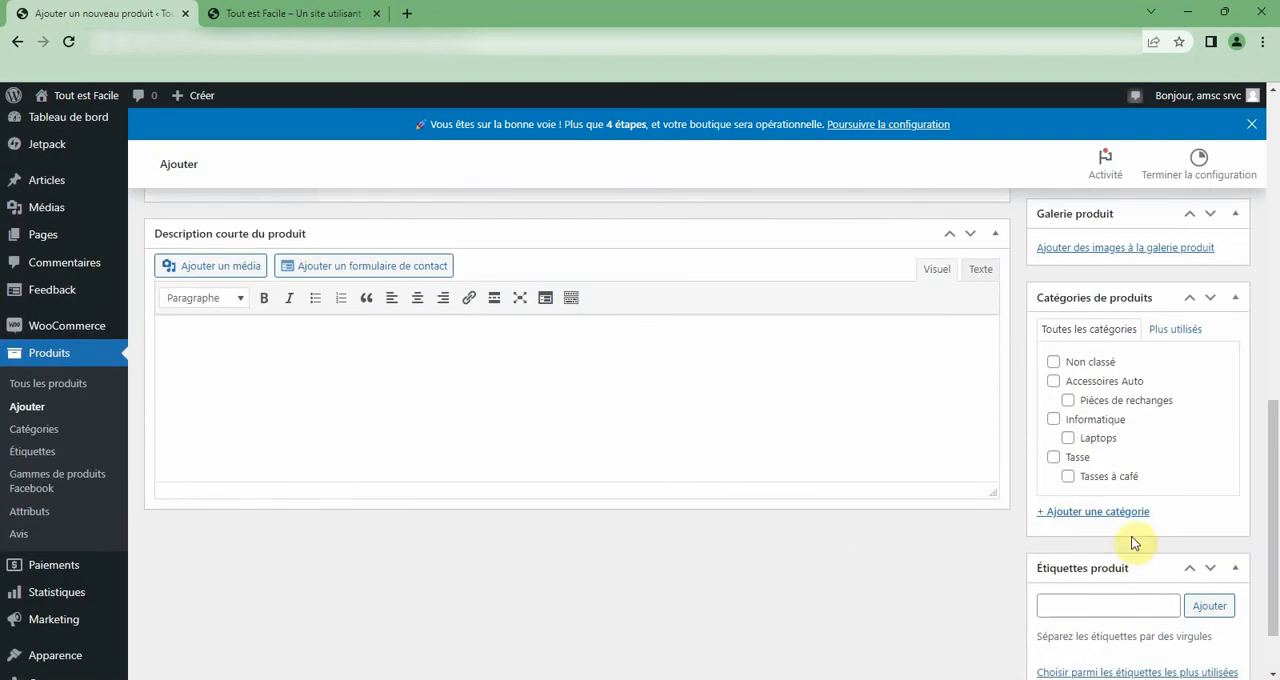
{"action": "left_click", "coordinate": [1053, 419]}
{"action": "left_click", "coordinate": [1069, 440]}
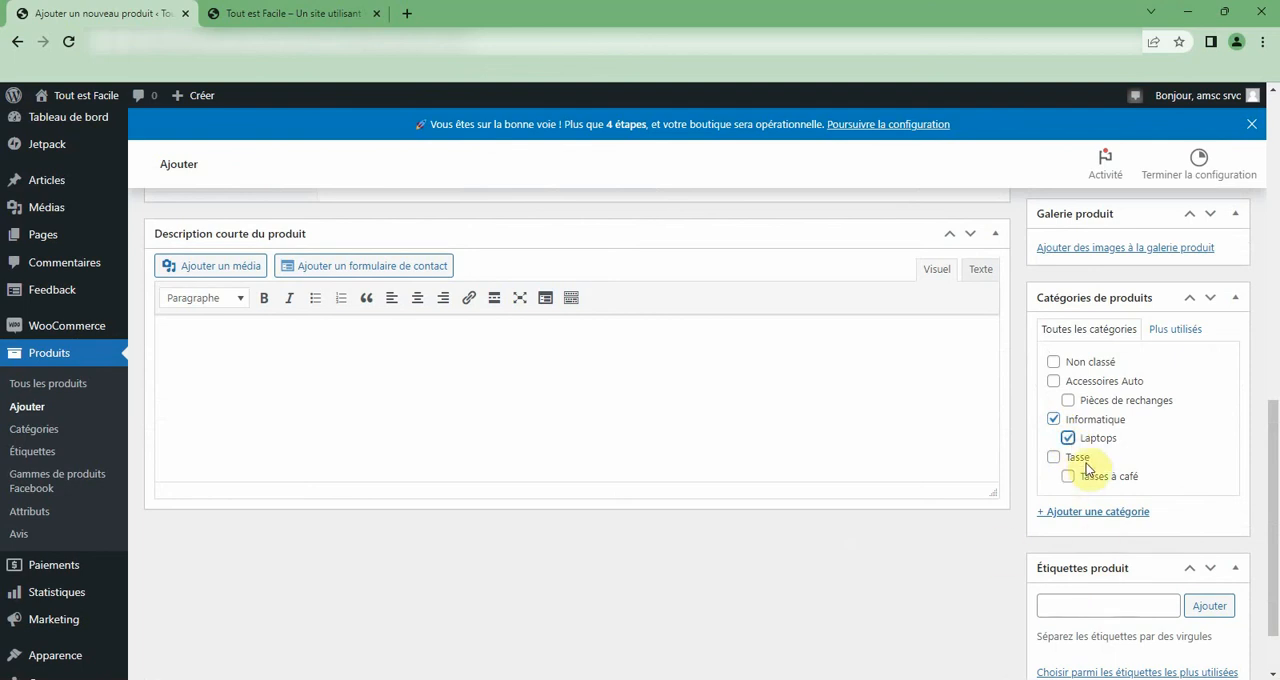
Publish the grouped Laptops i5 product.
{"action": "scroll", "coordinate": [1000, 584], "scroll_direction": "up", "scroll_amount": 3}
{"action": "scroll", "coordinate": [1000, 580], "scroll_direction": "up", "scroll_amount": 3}
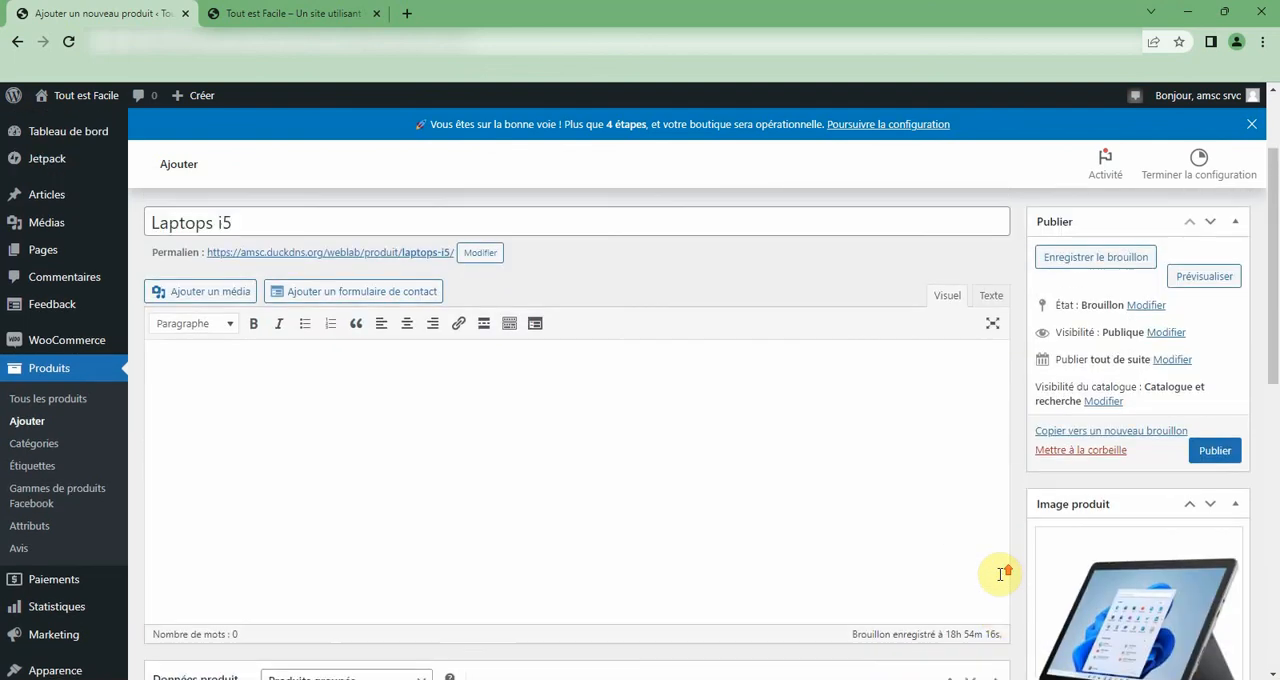
{"action": "left_click", "coordinate": [1210, 451]}
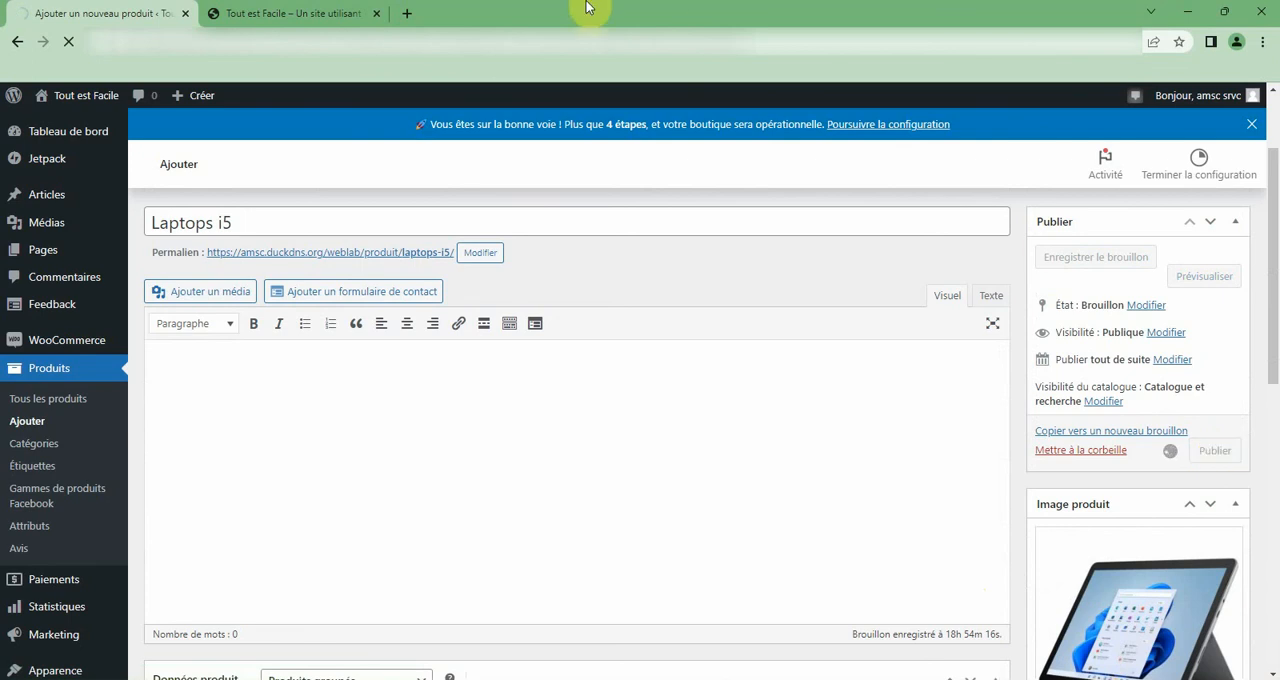
Refresh the shop's Boutique page and open the grouped Laptops i5 product to view its items.
{"action": "left_click", "coordinate": [290, 13]}
{"action": "scroll", "coordinate": [180, 176], "scroll_direction": "up", "scroll_amount": 1}
{"action": "scroll", "coordinate": [180, 176], "scroll_direction": "up", "scroll_amount": 3}
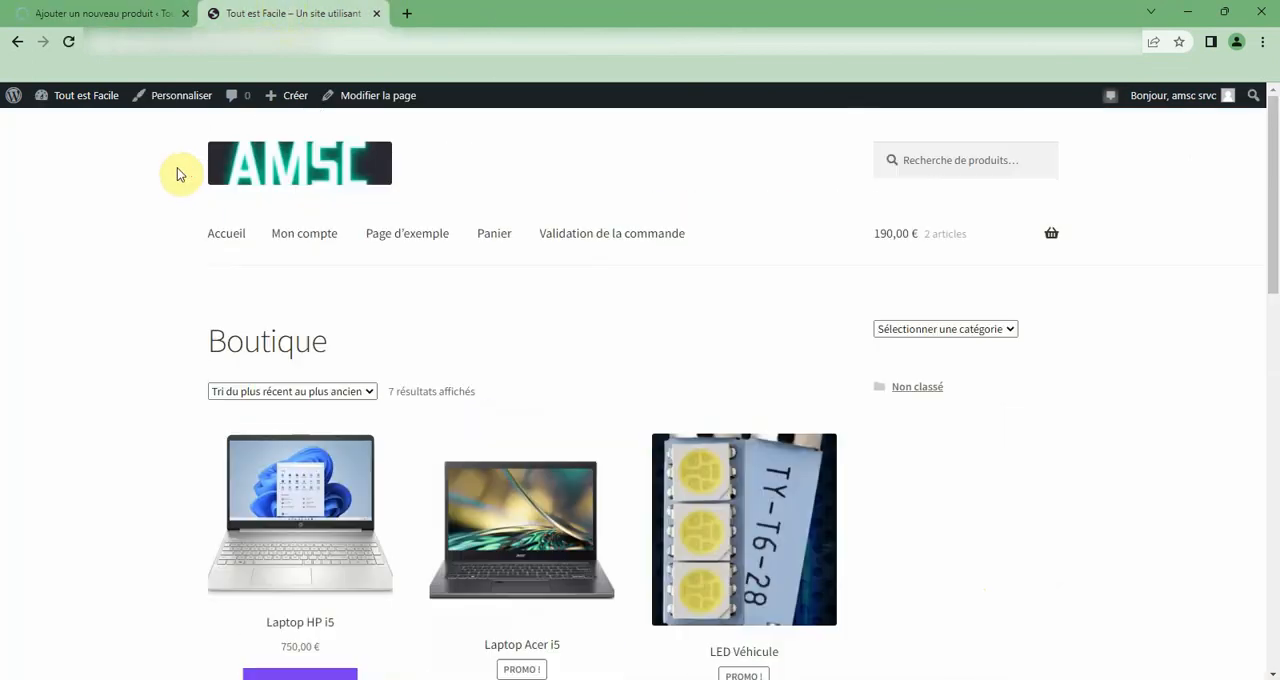
{"action": "left_click", "coordinate": [67, 43]}
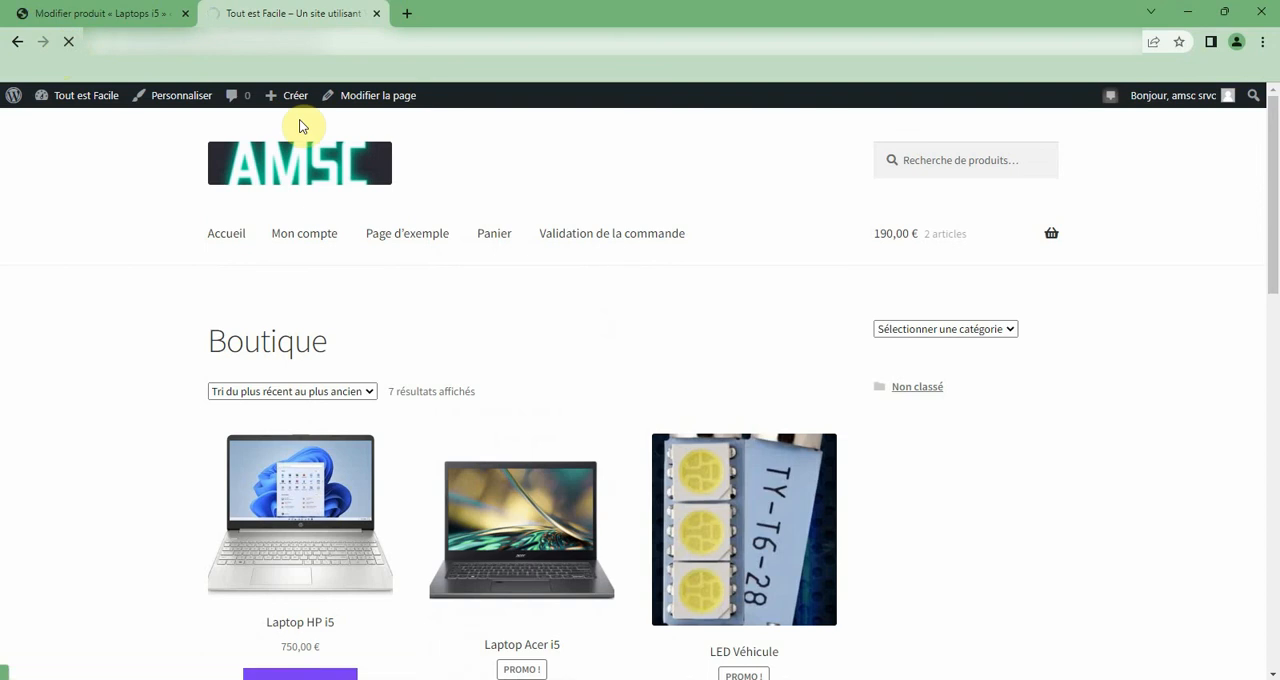
{"action": "scroll", "coordinate": [299, 119], "scroll_direction": "down", "scroll_amount": 2}
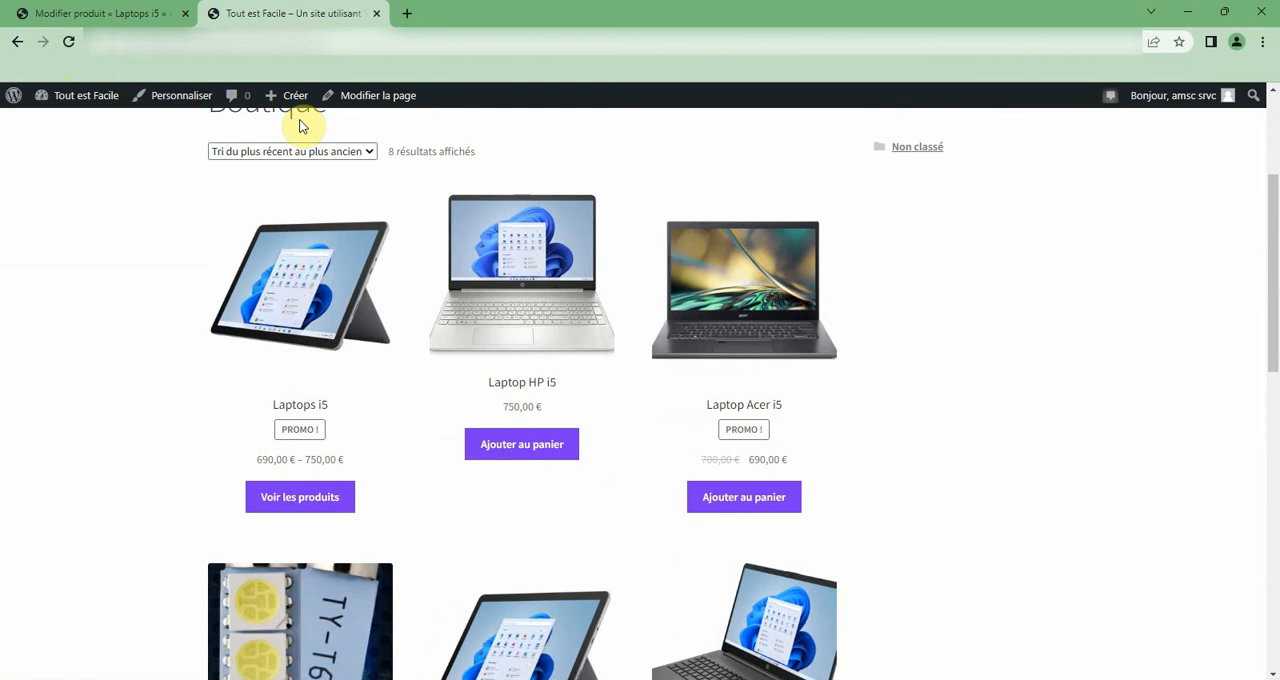
{"action": "left_click", "coordinate": [300, 508]}
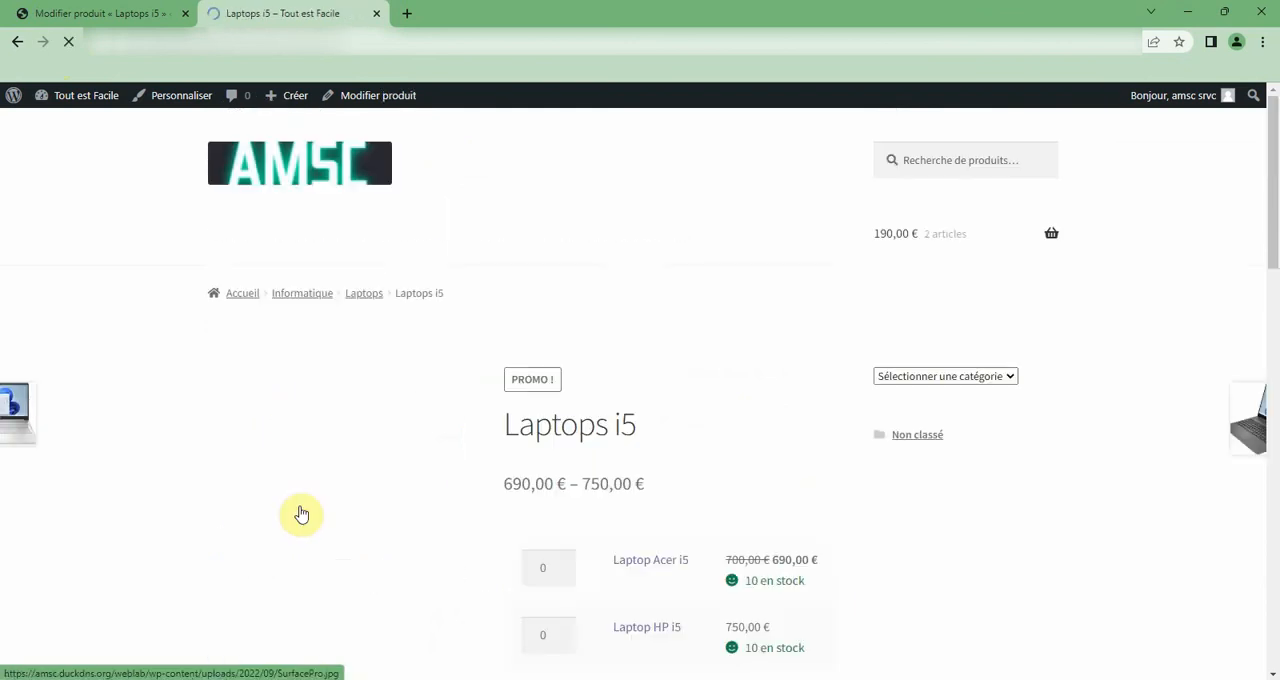
{"action": "scroll", "coordinate": [490, 428], "scroll_direction": "down", "scroll_amount": 1}
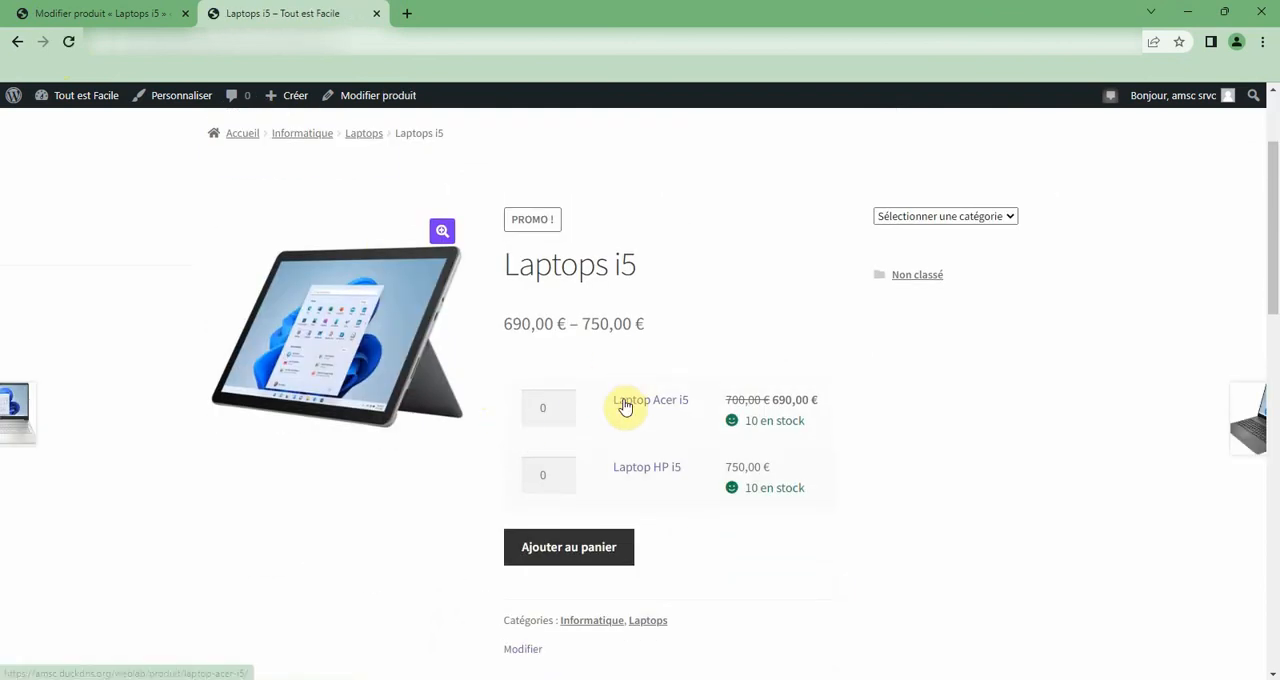
View the Laptop Acer i5 and Laptop HP i5 pages from the grouped product, returning to Laptops i5.
{"action": "left_click", "coordinate": [672, 410]}
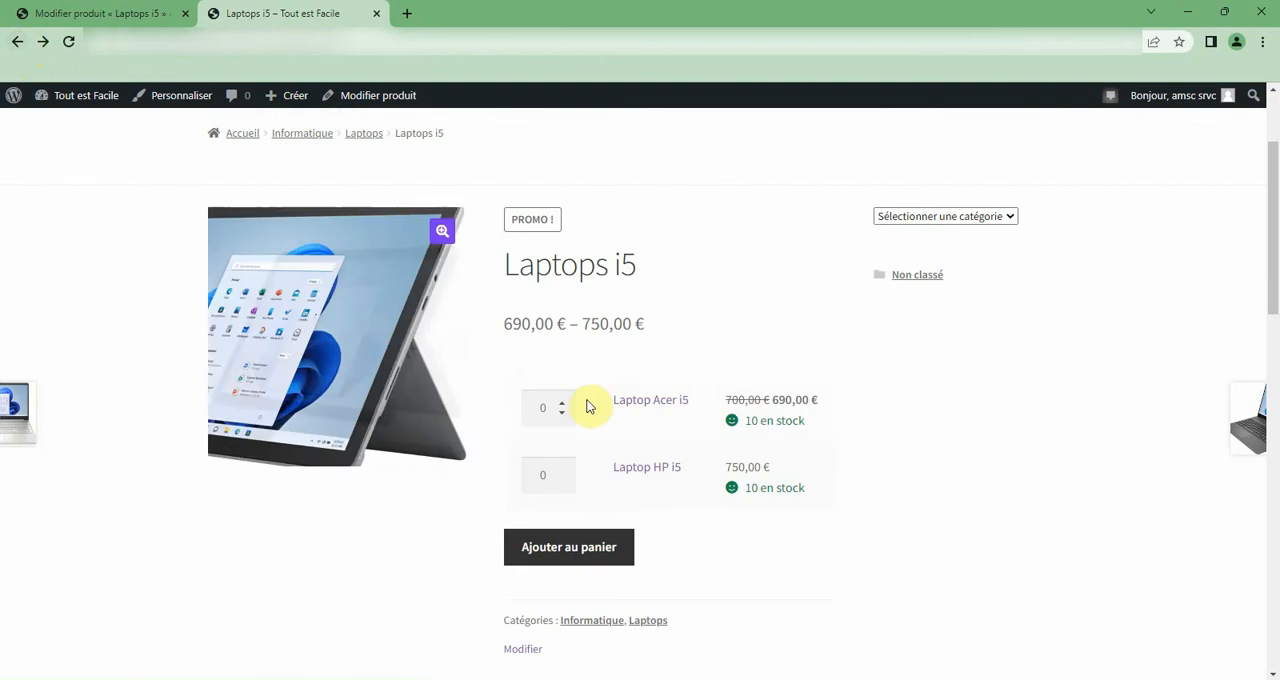
{"action": "left_click", "coordinate": [675, 474]}
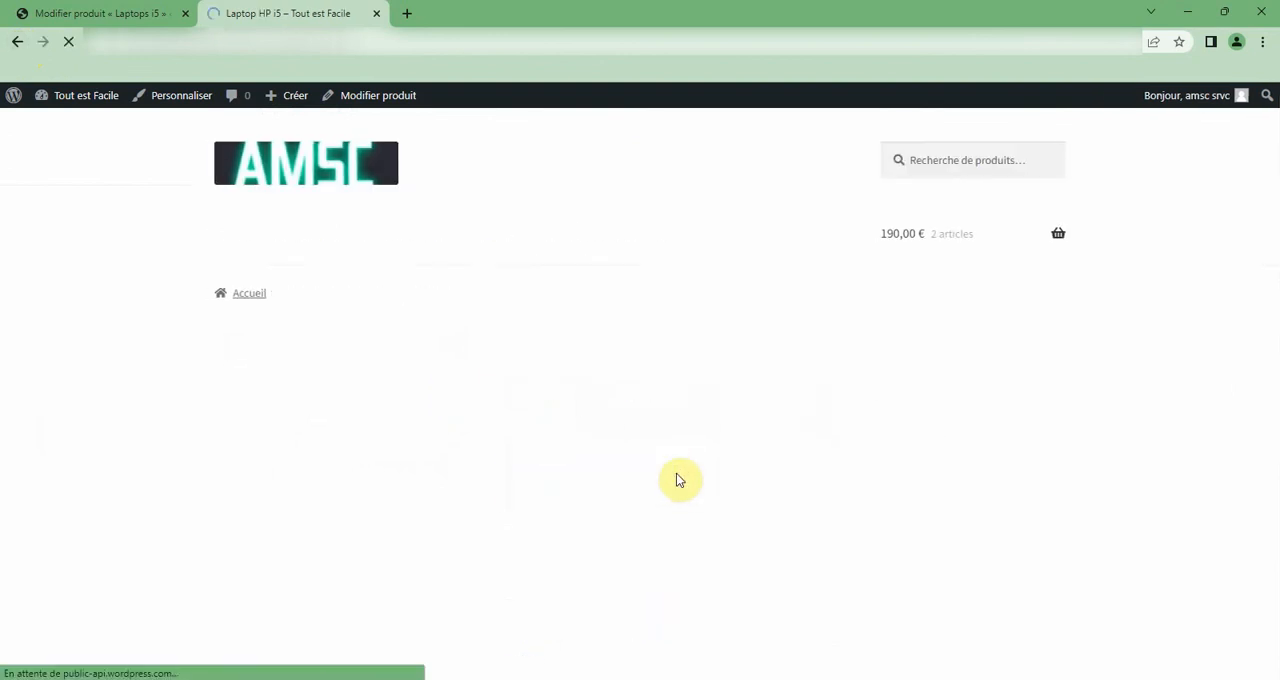
{"action": "left_click", "coordinate": [17, 41]}
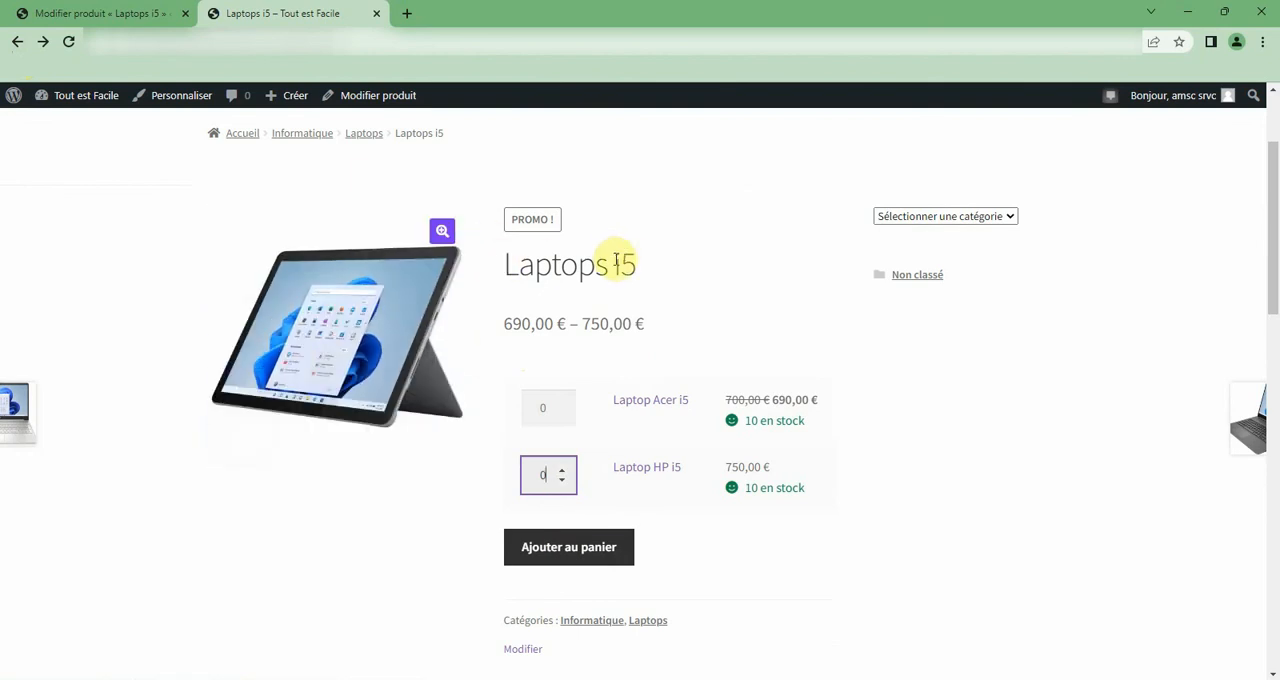
Return to the Boutique listing and open the separately listed Laptop HP i5 product.
{"action": "left_click", "coordinate": [6, 43]}
{"action": "scroll", "coordinate": [496, 397], "scroll_direction": "up", "scroll_amount": 3}
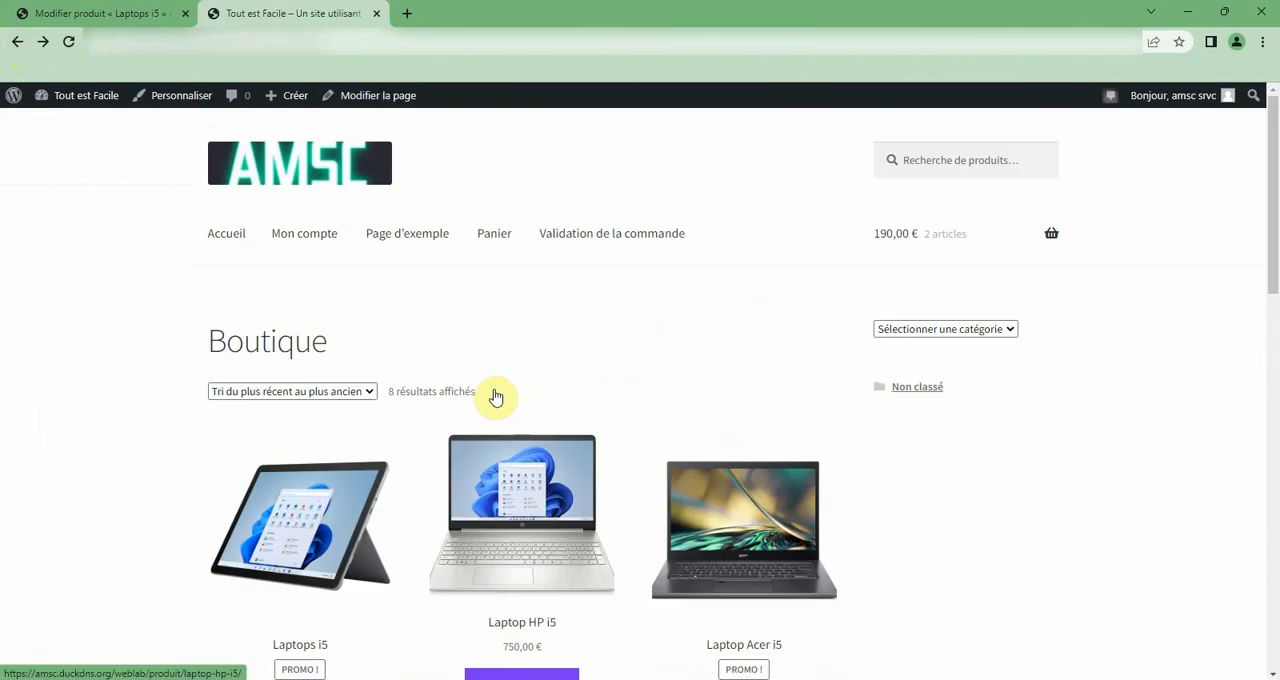
{"action": "scroll", "coordinate": [496, 397], "scroll_direction": "down", "scroll_amount": 4}
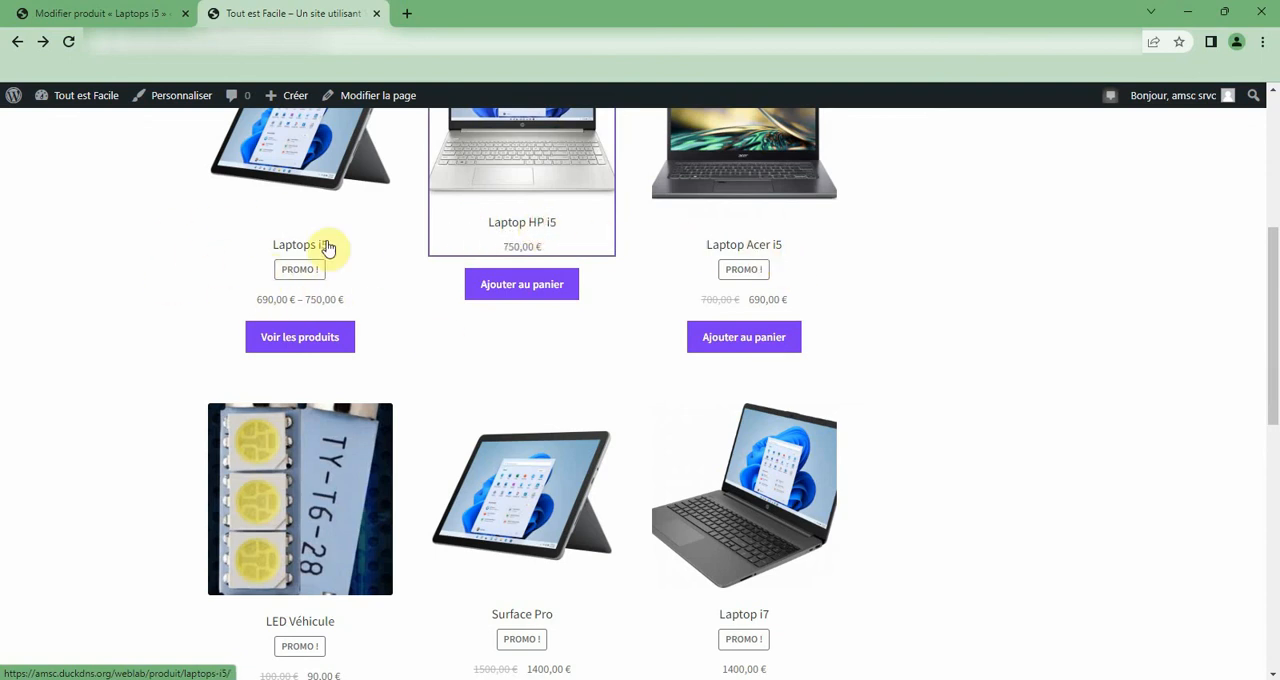
{"action": "left_click", "coordinate": [701, 178]}
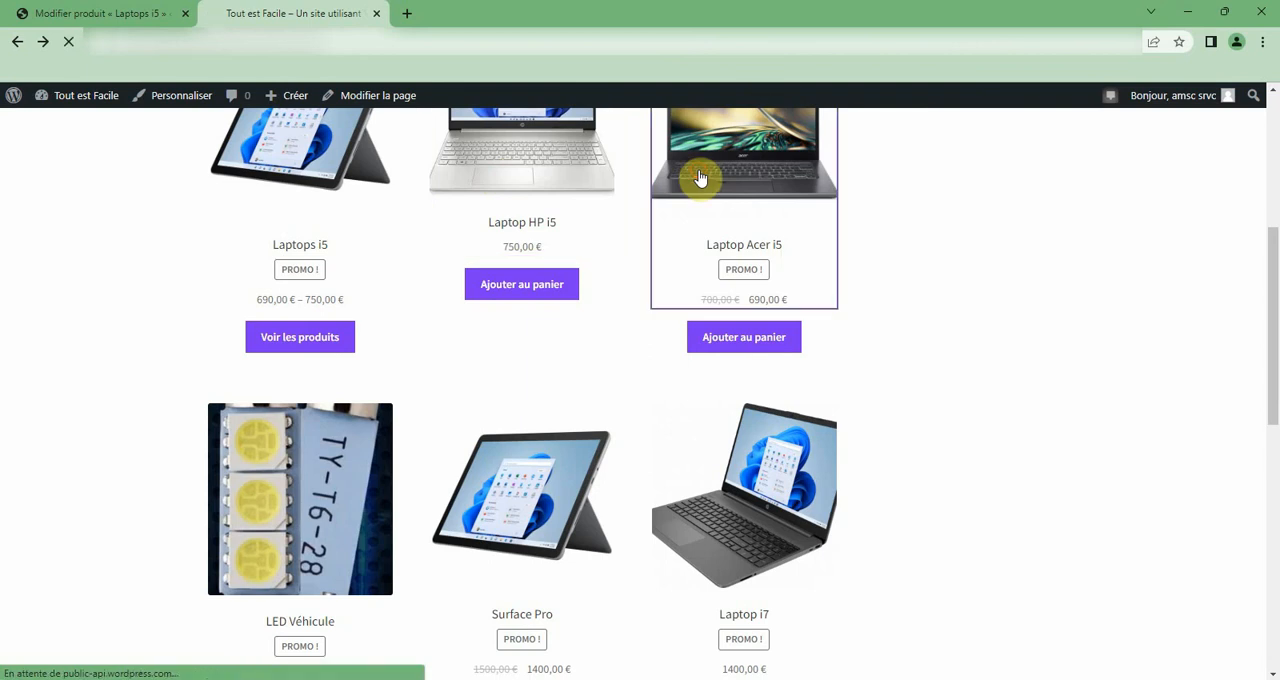
{"action": "left_click", "coordinate": [544, 166]}
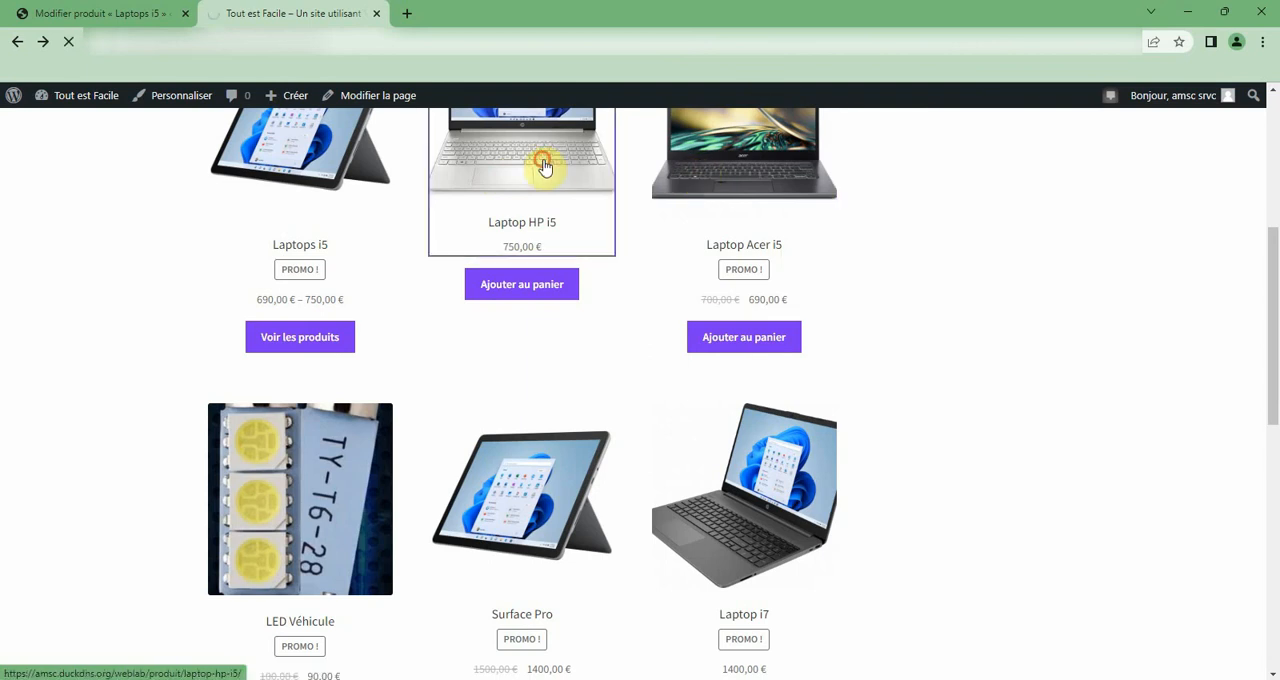
Edit Laptop HP i5 in the WordPress admin, set its catalogue visibility to Masqué and update the product.
{"action": "left_click", "coordinate": [100, 12]}
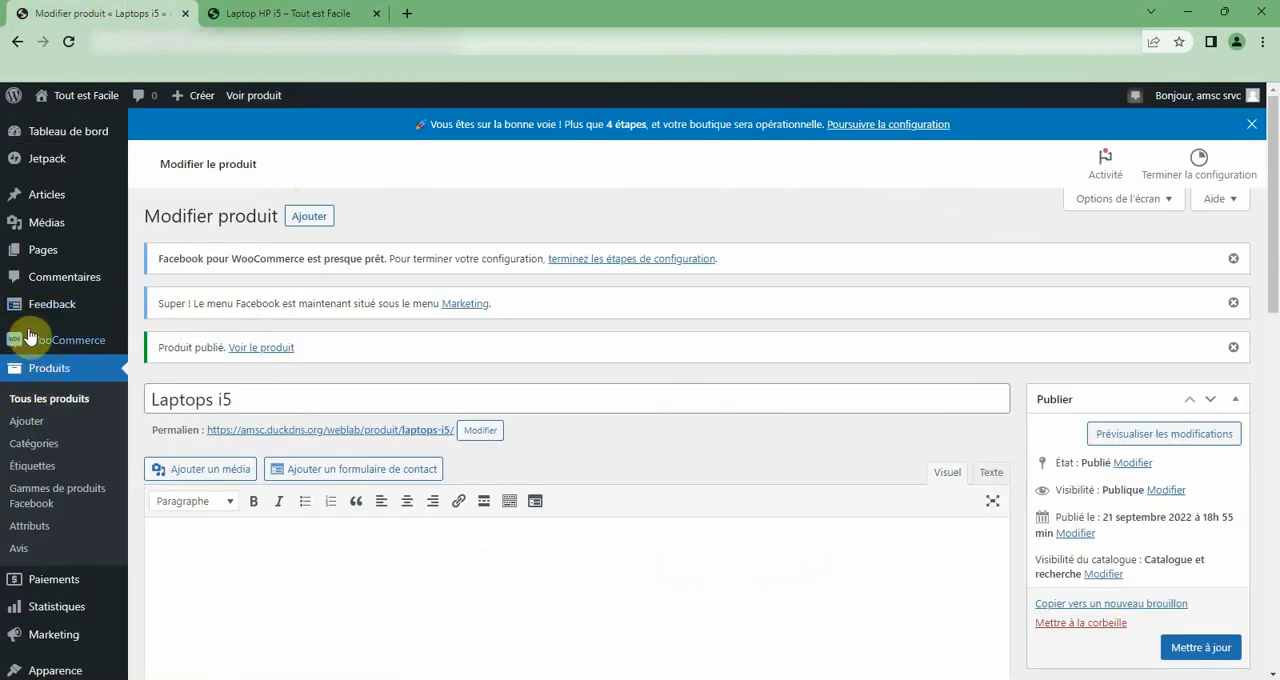
{"action": "left_click", "coordinate": [53, 370]}
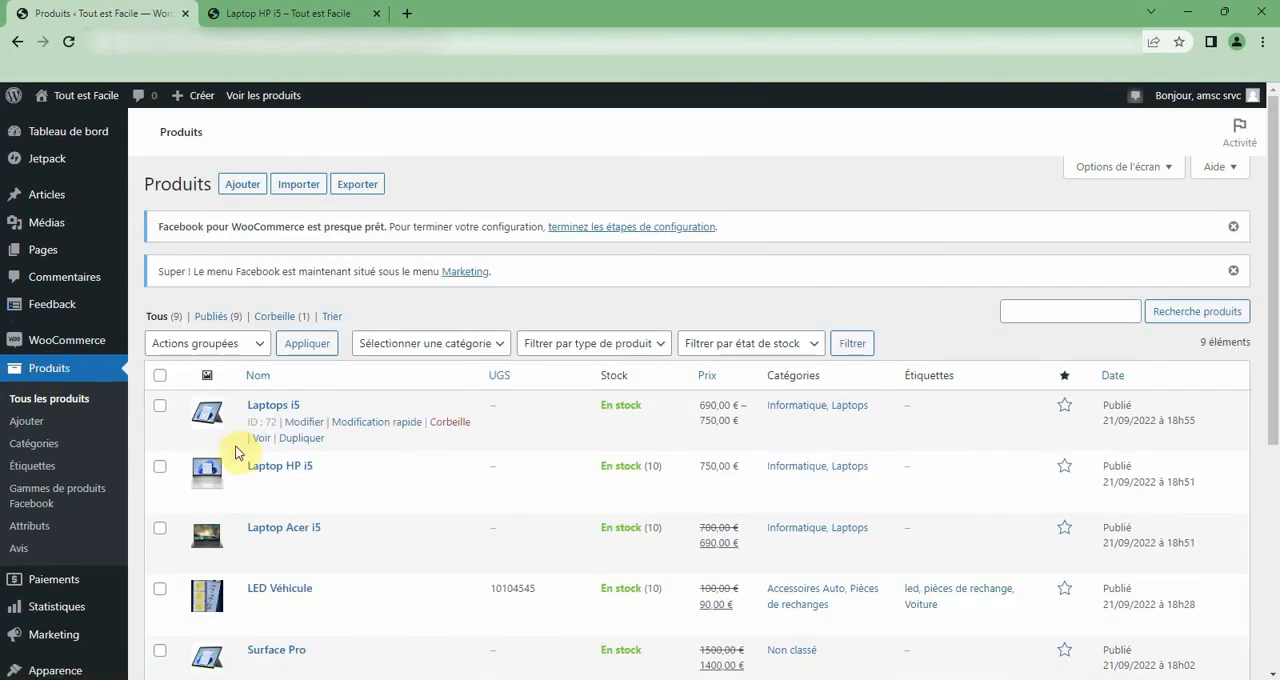
{"action": "left_click", "coordinate": [293, 485]}
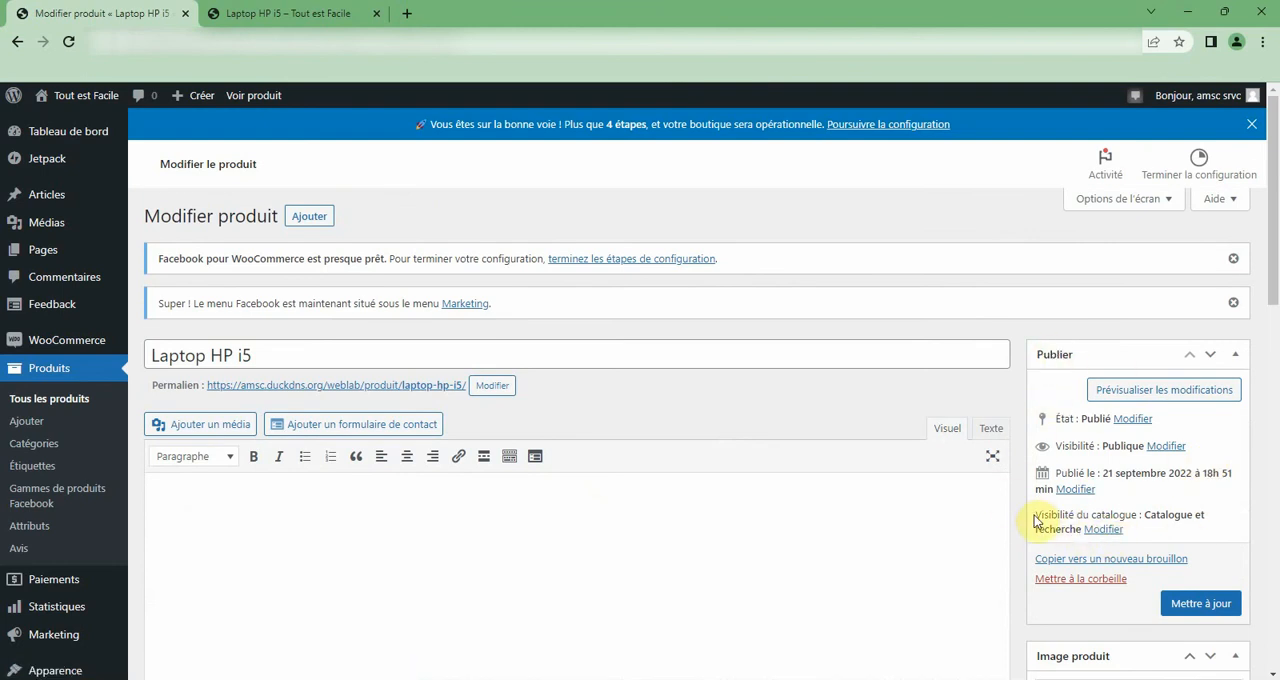
{"action": "left_click_drag", "start_coordinate": [1036, 514], "coordinate": [1196, 513]}
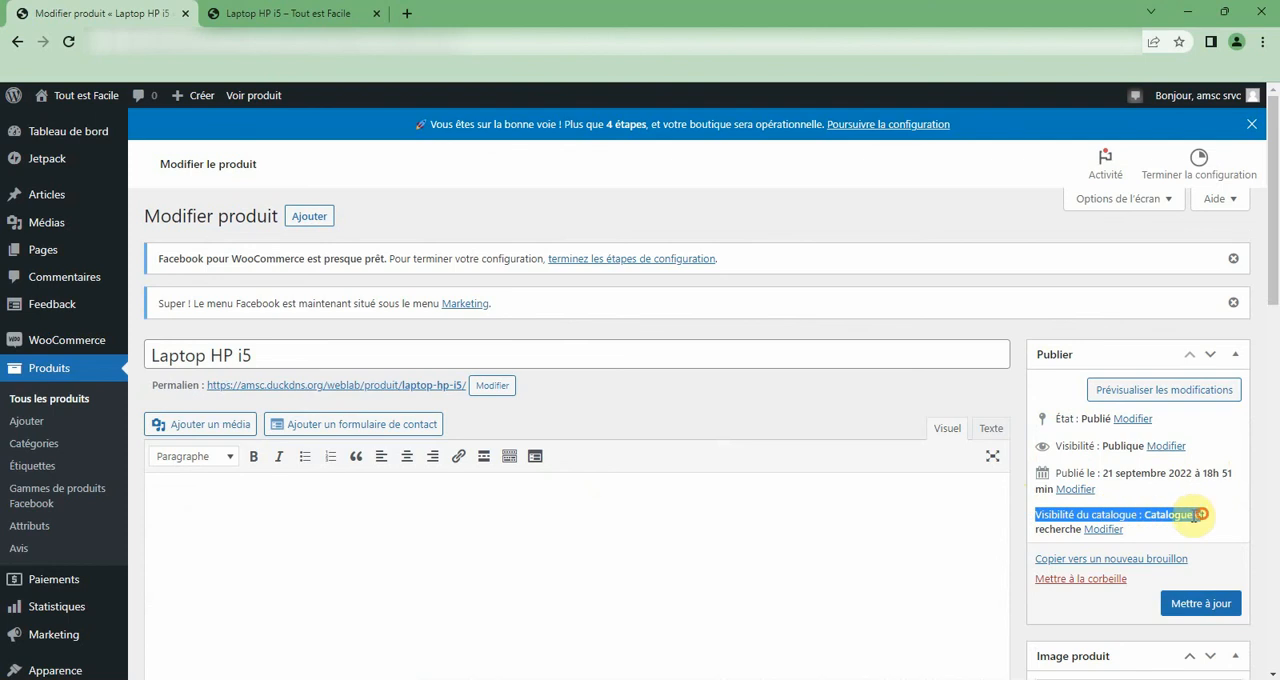
{"action": "left_click", "coordinate": [1103, 530]}
{"action": "scroll", "coordinate": [1106, 535], "scroll_direction": "down", "scroll_amount": 2}
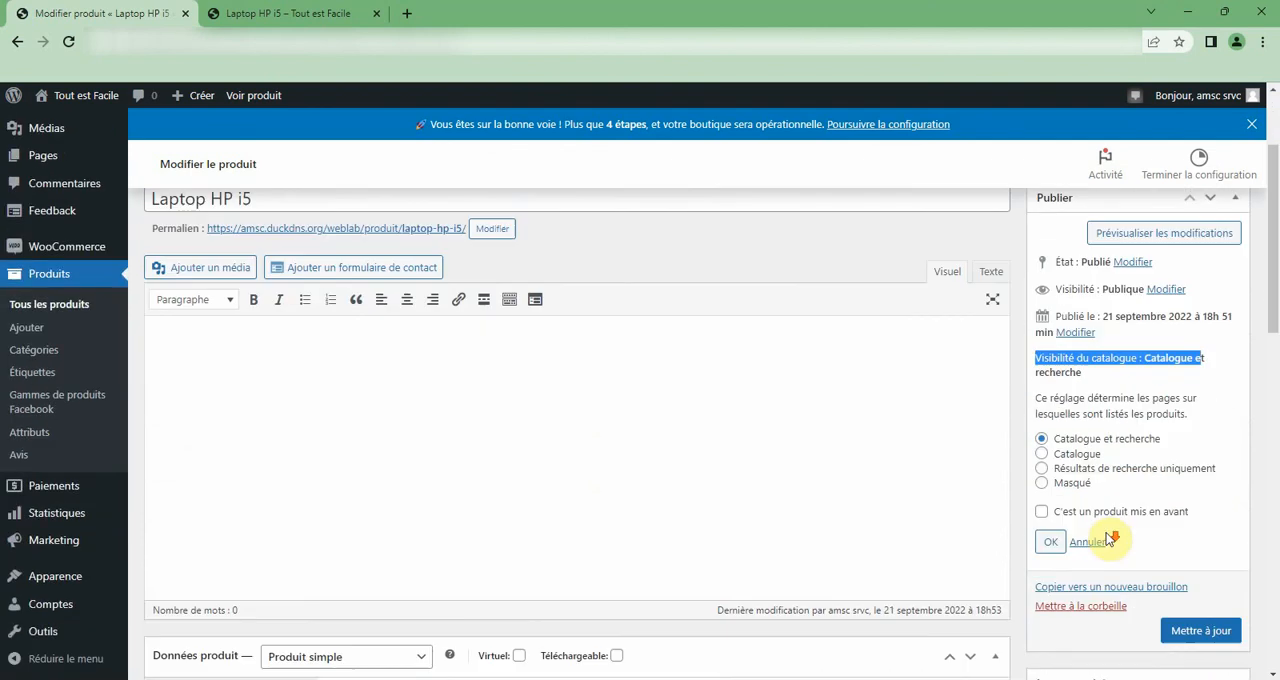
{"action": "left_click", "coordinate": [1072, 486]}
{"action": "left_click", "coordinate": [1051, 539]}
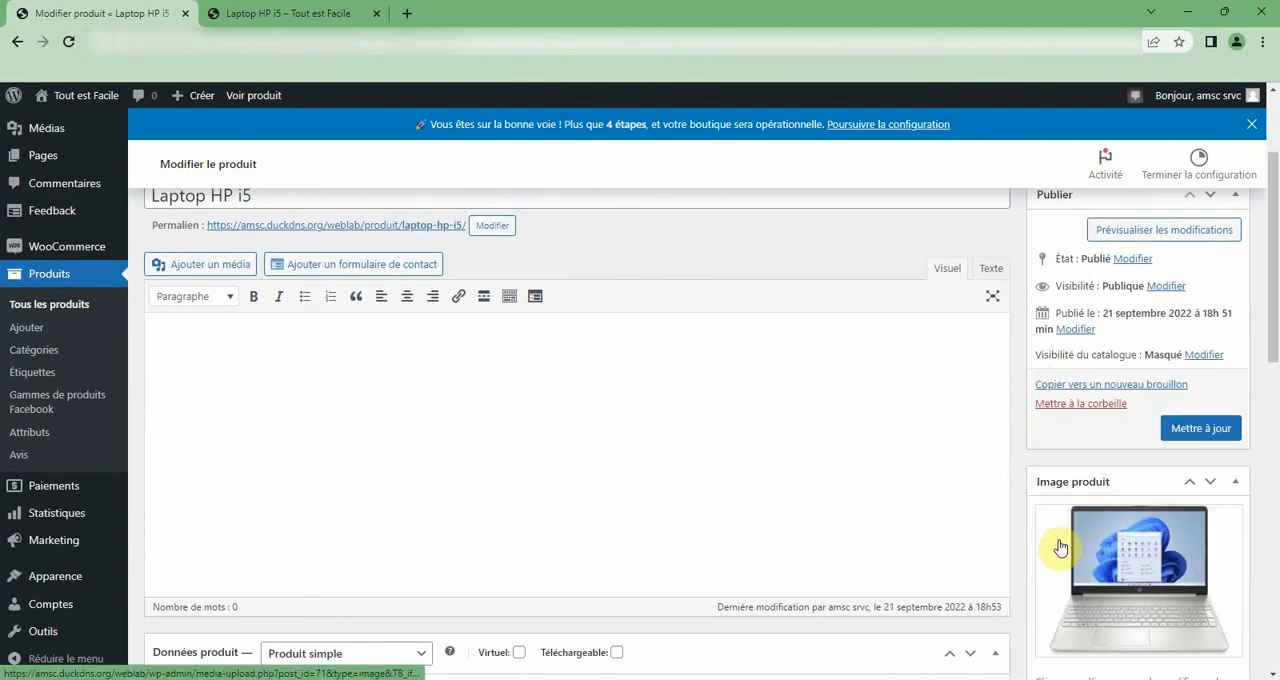
{"action": "left_click", "coordinate": [1201, 428]}
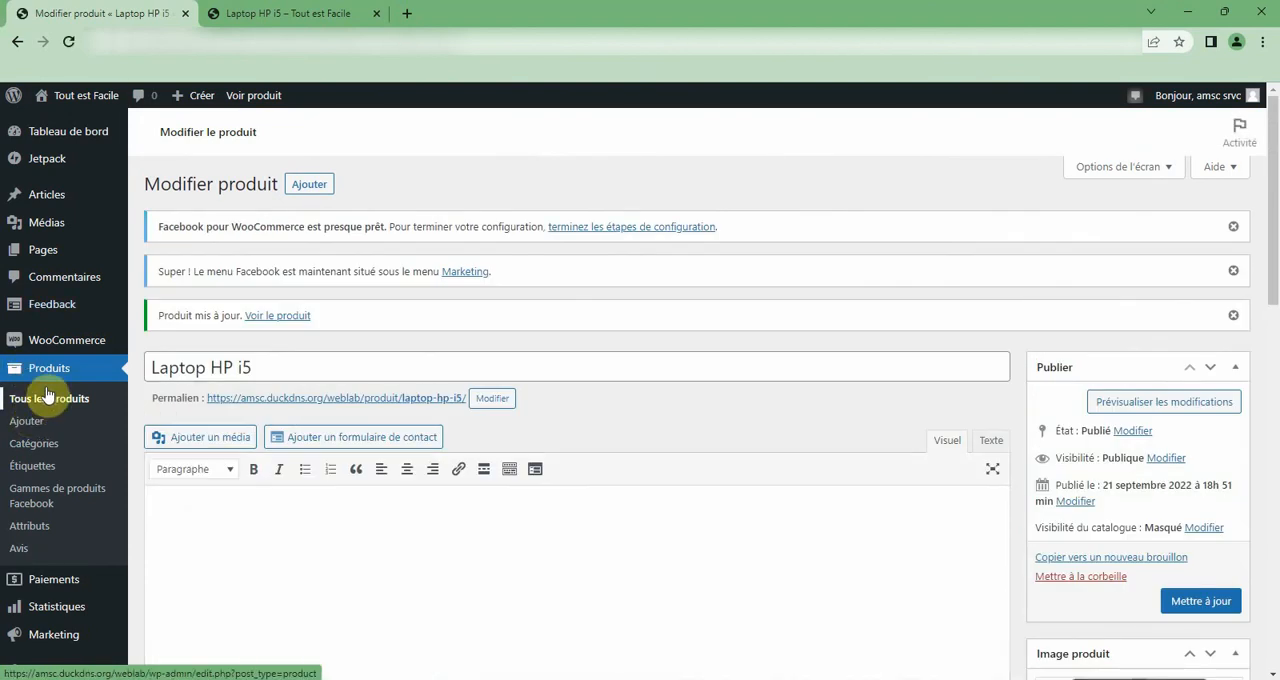
Edit Laptop Acer i5 from the products list, set its catalogue visibility to Masqué and update the product.
{"action": "left_click", "coordinate": [50, 397]}
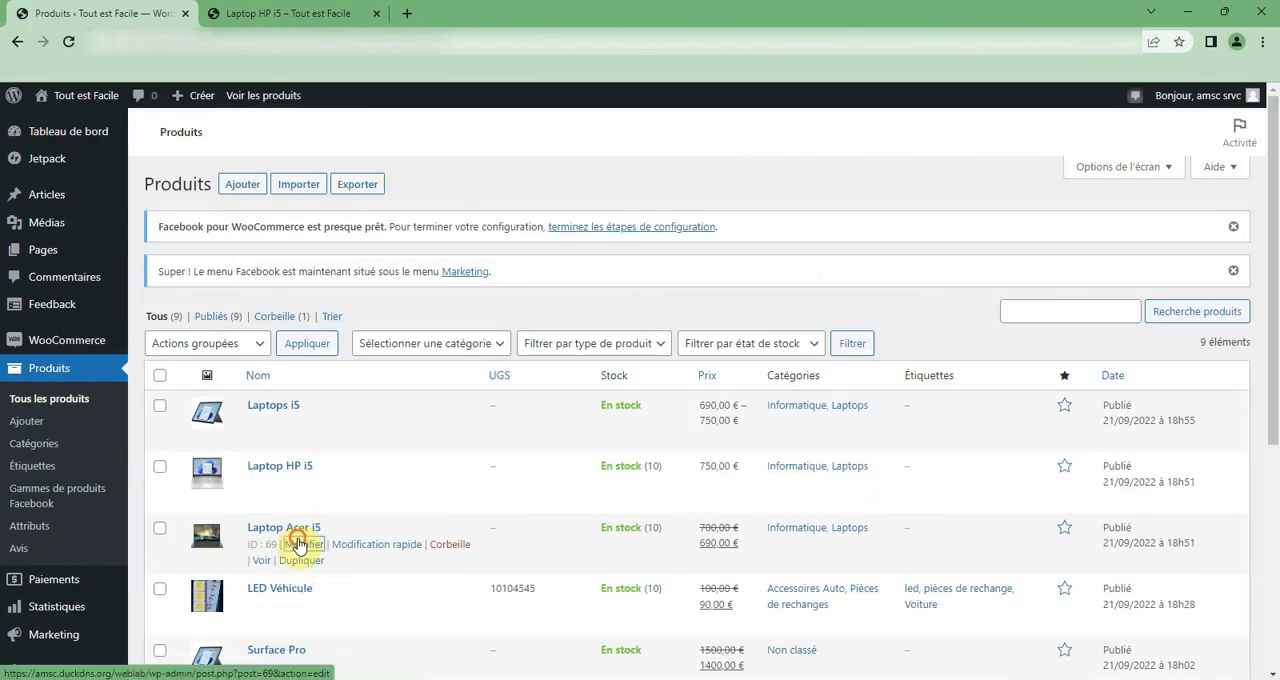
{"action": "left_click", "coordinate": [299, 545]}
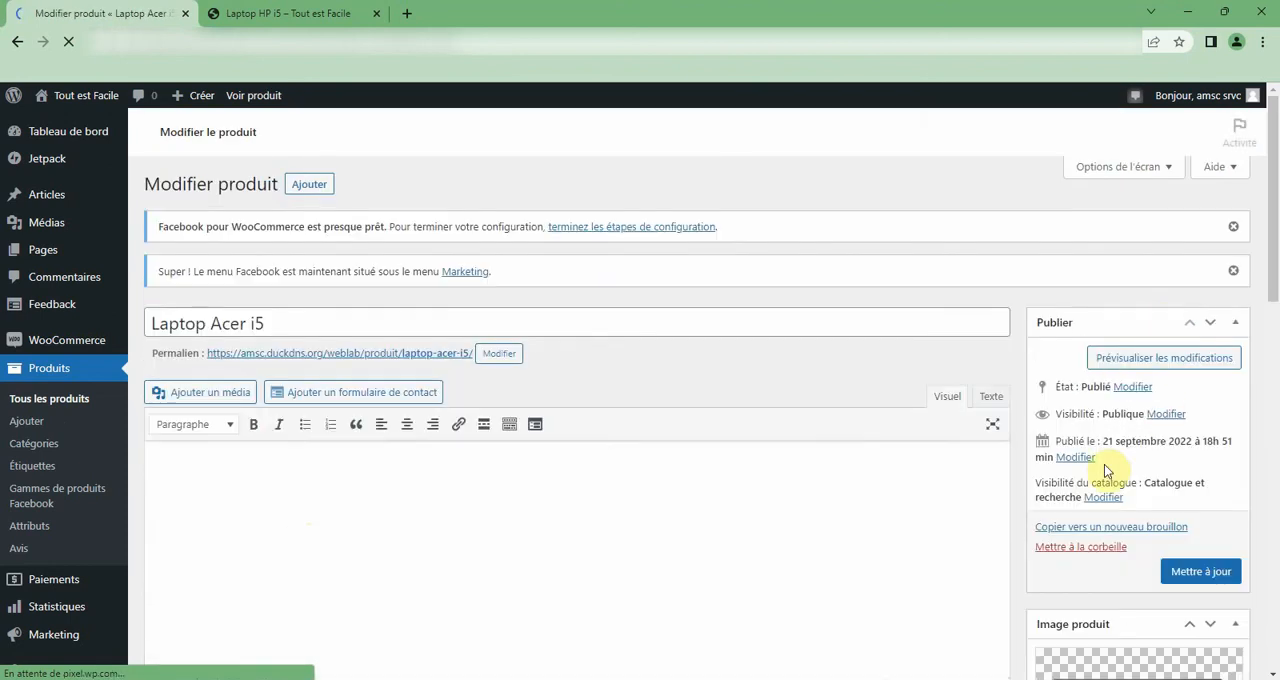
{"action": "left_click", "coordinate": [1103, 497]}
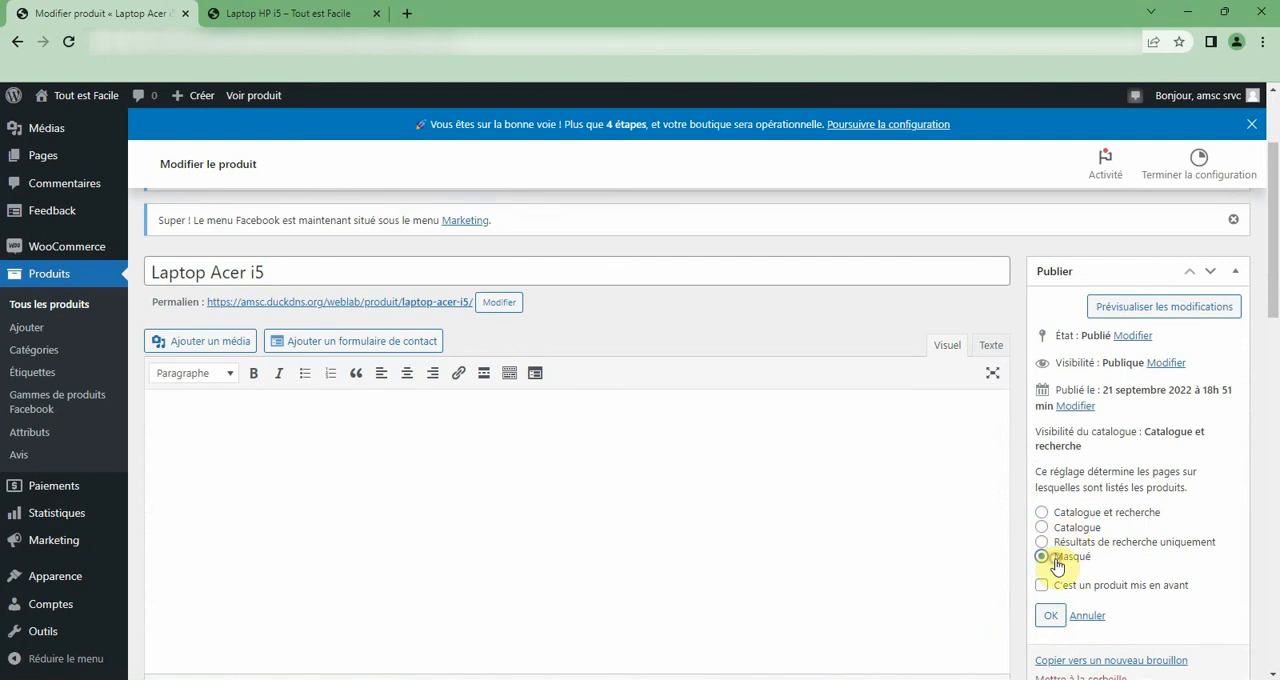
{"action": "left_click", "coordinate": [1046, 616]}
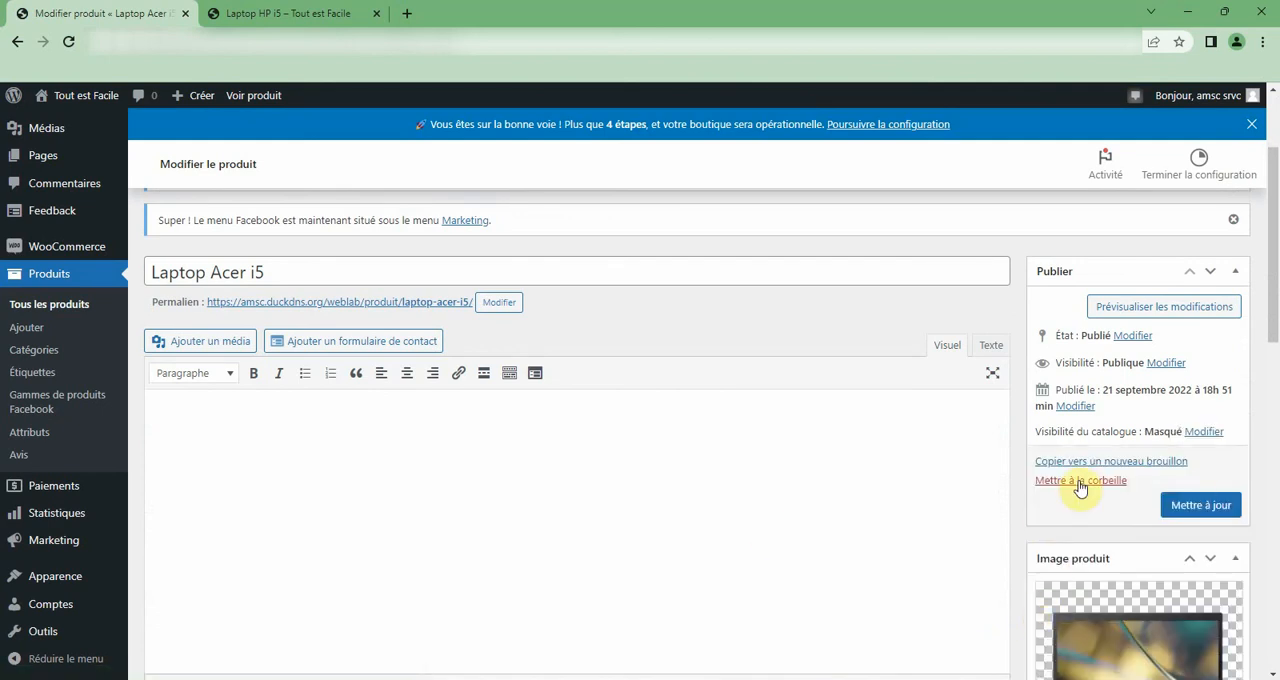
{"action": "left_click", "coordinate": [1190, 506]}
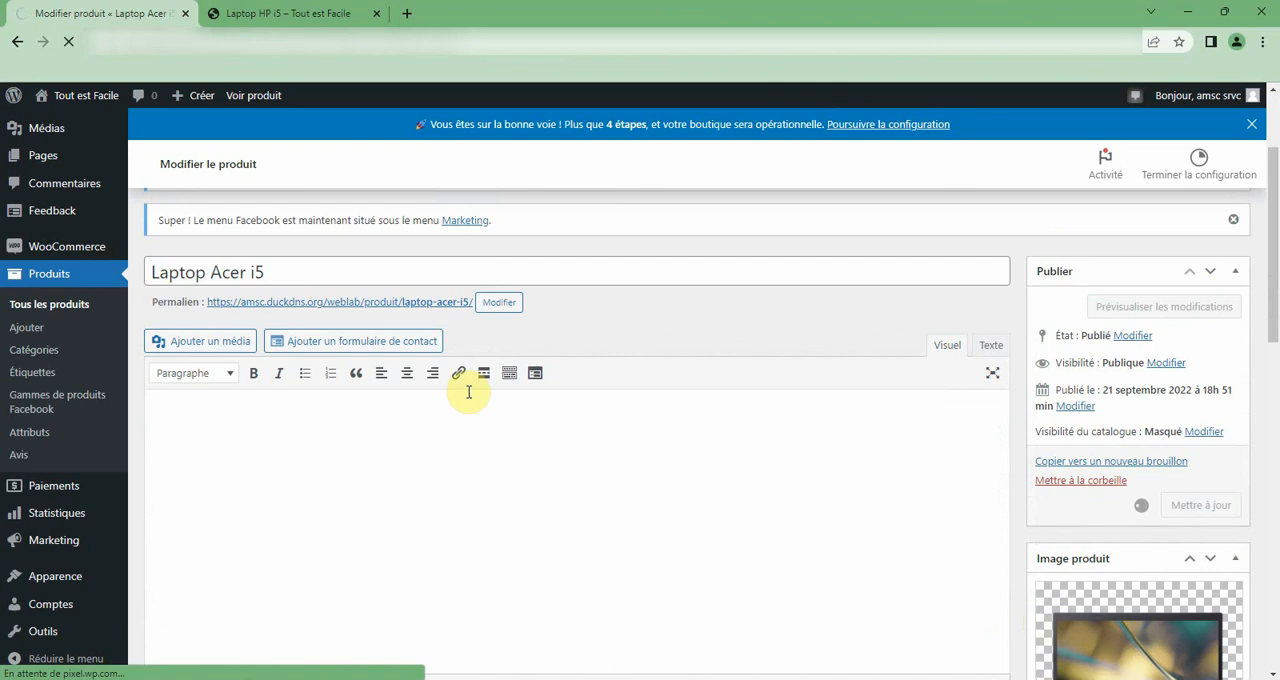
Go back to the shop's Boutique page, refresh it and check which products are listed.
{"action": "left_click", "coordinate": [290, 14]}
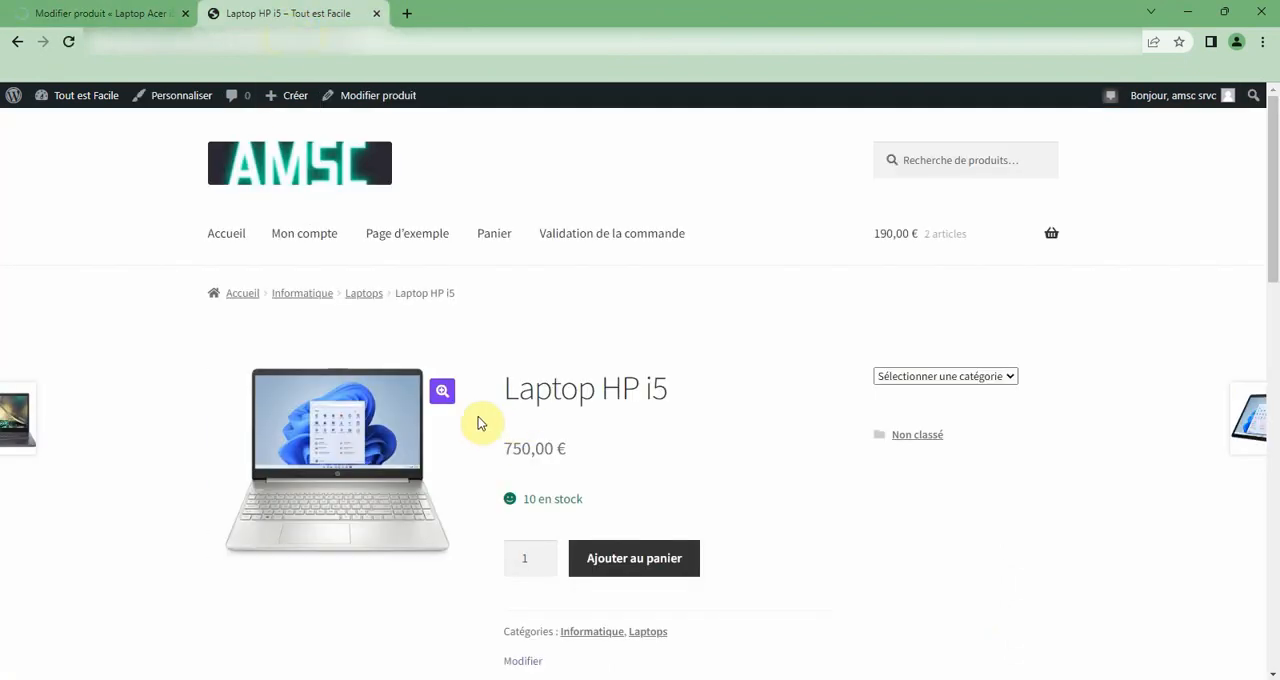
{"action": "left_click", "coordinate": [17, 41]}
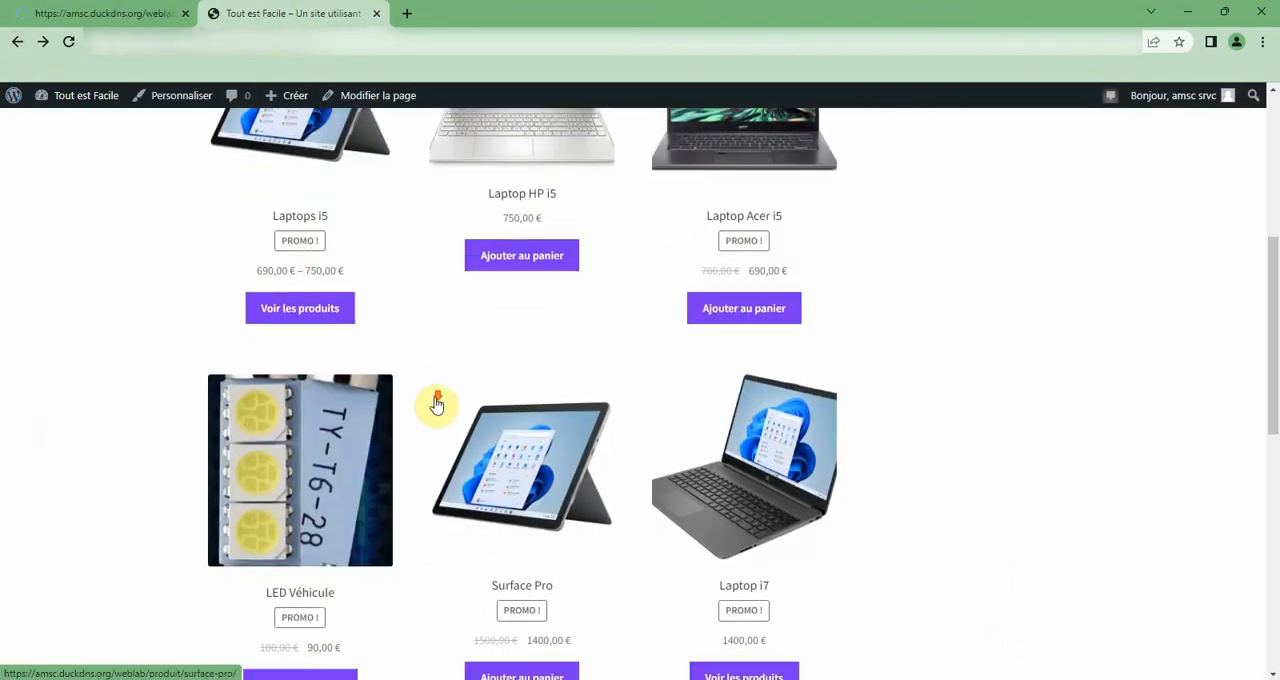
{"action": "scroll", "coordinate": [437, 394], "scroll_direction": "up", "scroll_amount": 2}
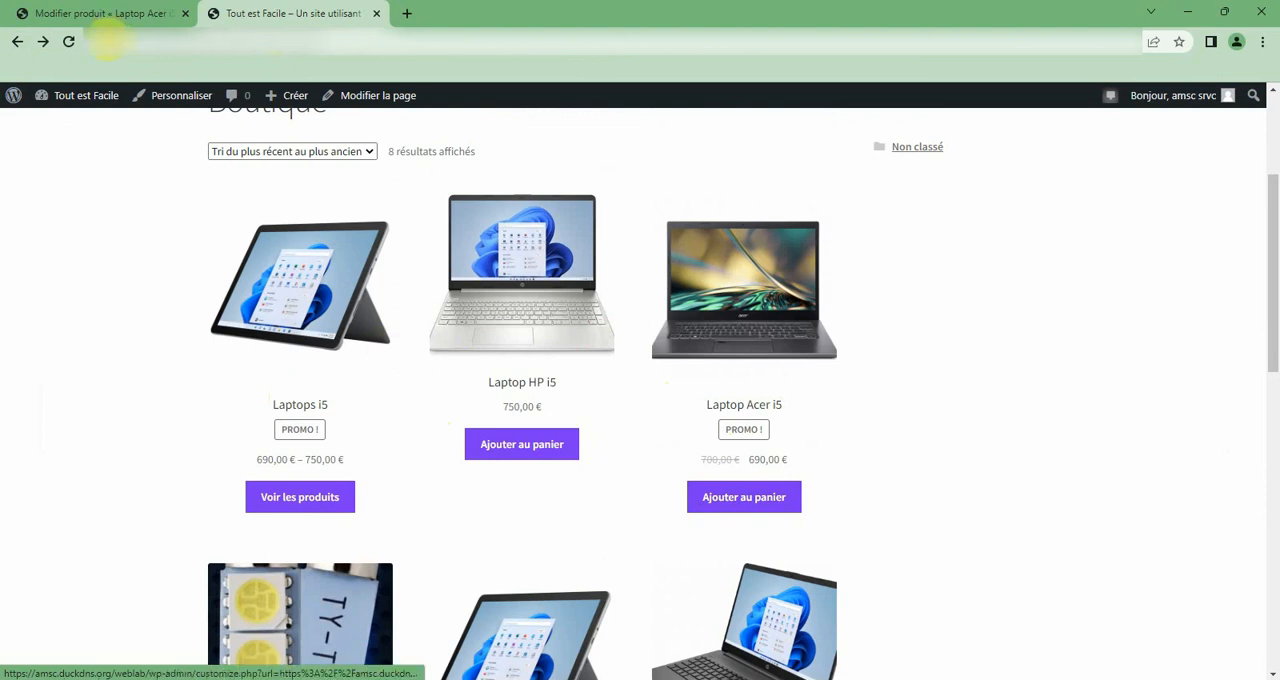
{"action": "left_click", "coordinate": [69, 41]}
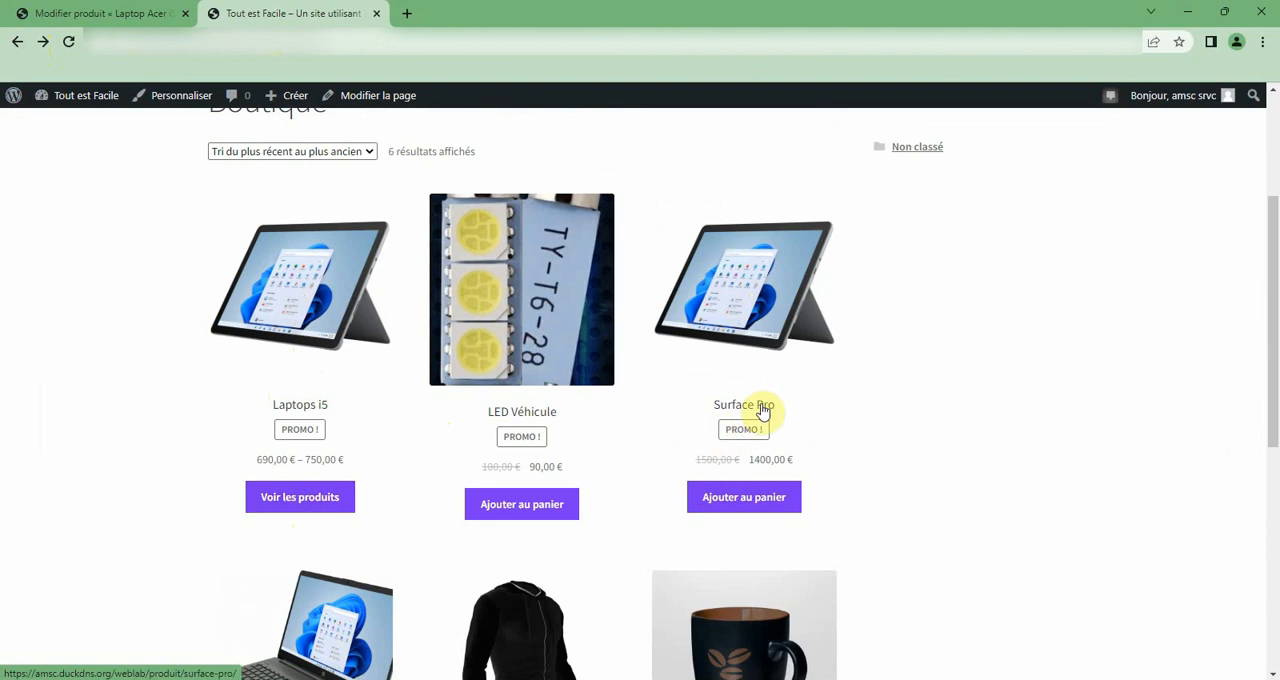
{"action": "scroll", "coordinate": [760, 415], "scroll_direction": "down", "scroll_amount": 2}
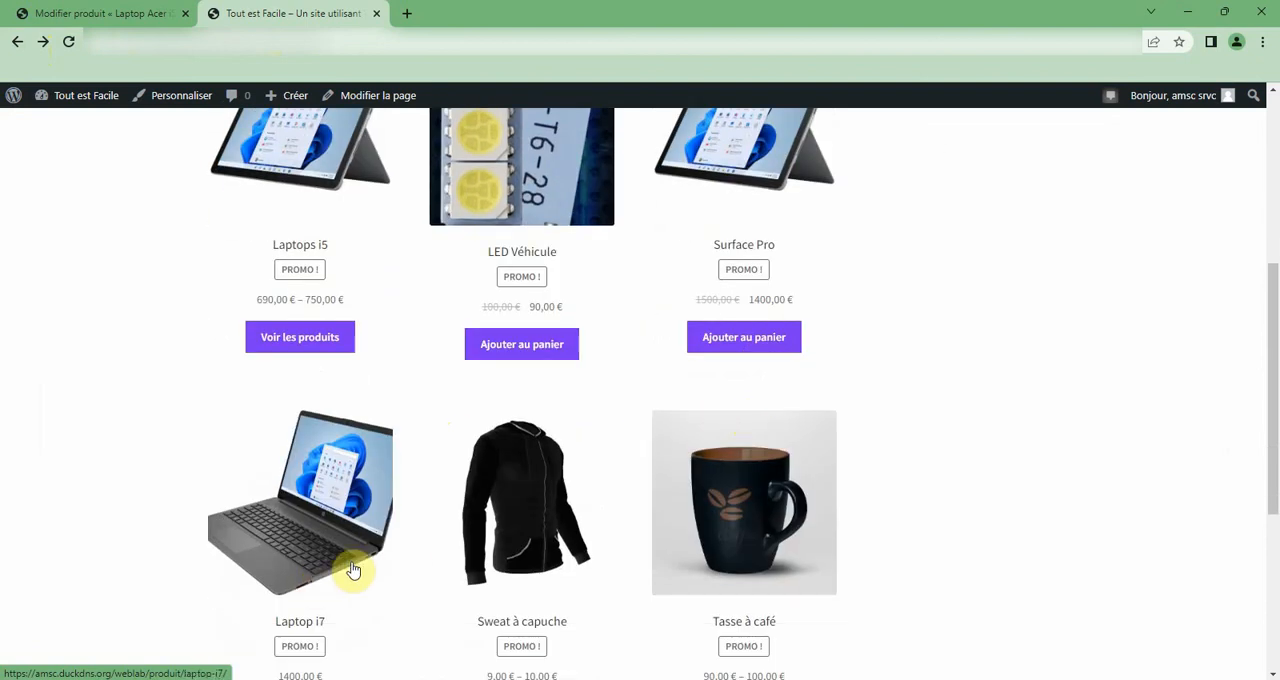
{"action": "scroll", "coordinate": [340, 560], "scroll_direction": "down", "scroll_amount": 1}
Examine the grouped Laptop i7 product and its Laptop HP 54825 item in the shop, and return to the product editor.
{"action": "left_click", "coordinate": [313, 467]}
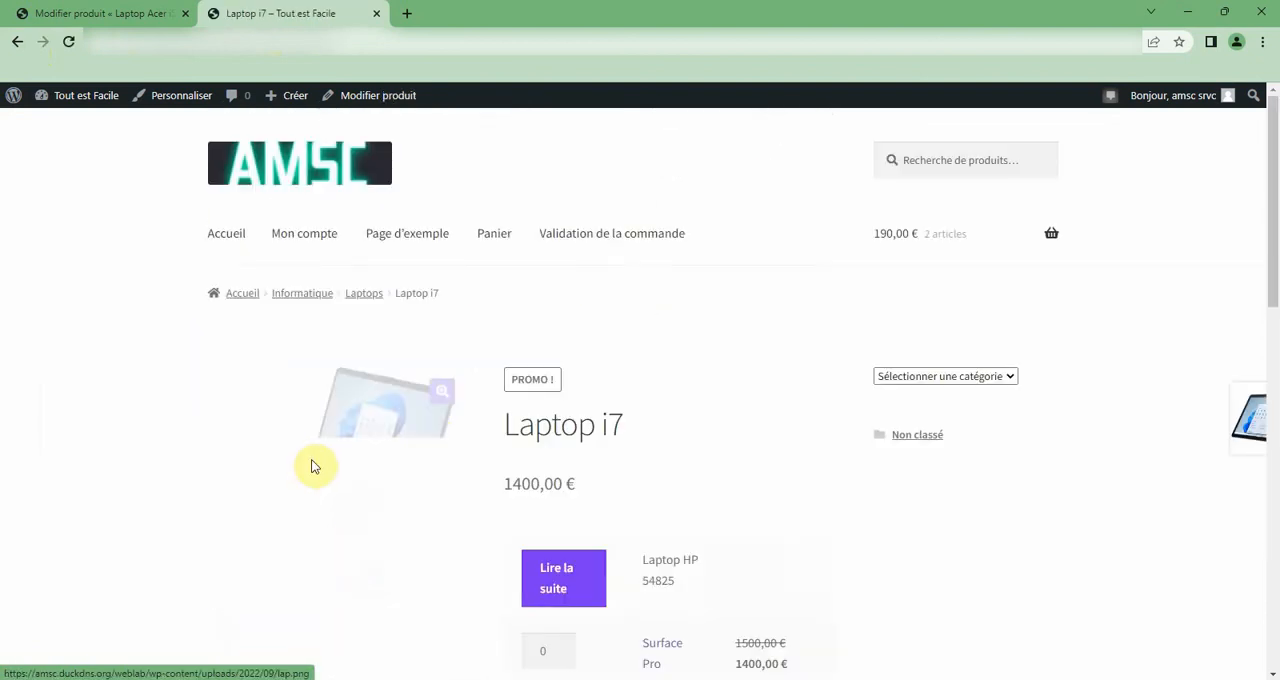
{"action": "scroll", "coordinate": [572, 475], "scroll_direction": "down", "scroll_amount": 3}
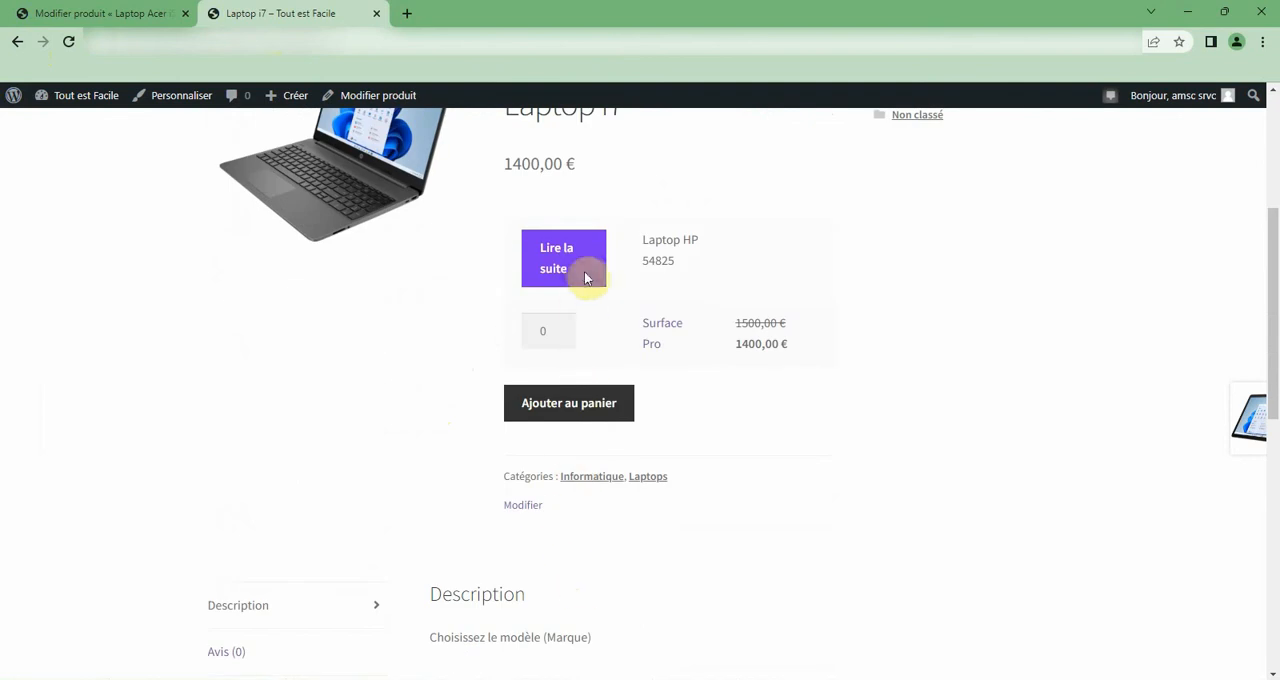
{"action": "scroll", "coordinate": [585, 272], "scroll_direction": "up", "scroll_amount": 2}
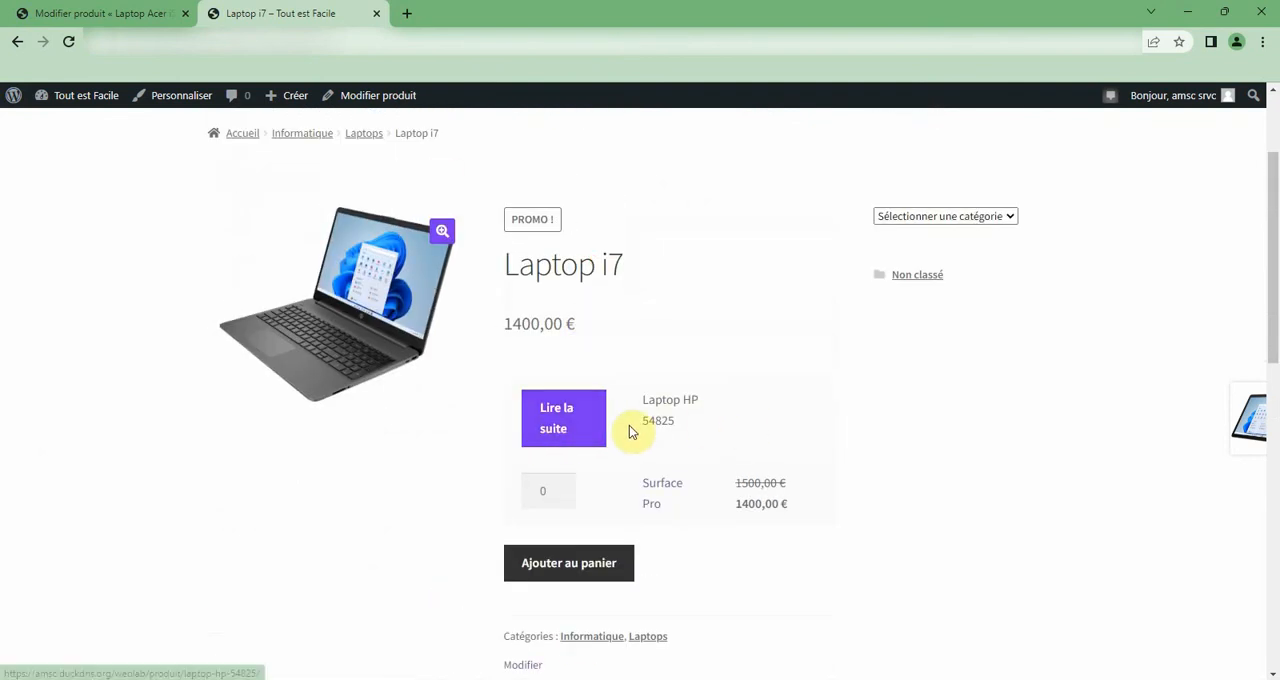
{"action": "left_click", "coordinate": [560, 421]}
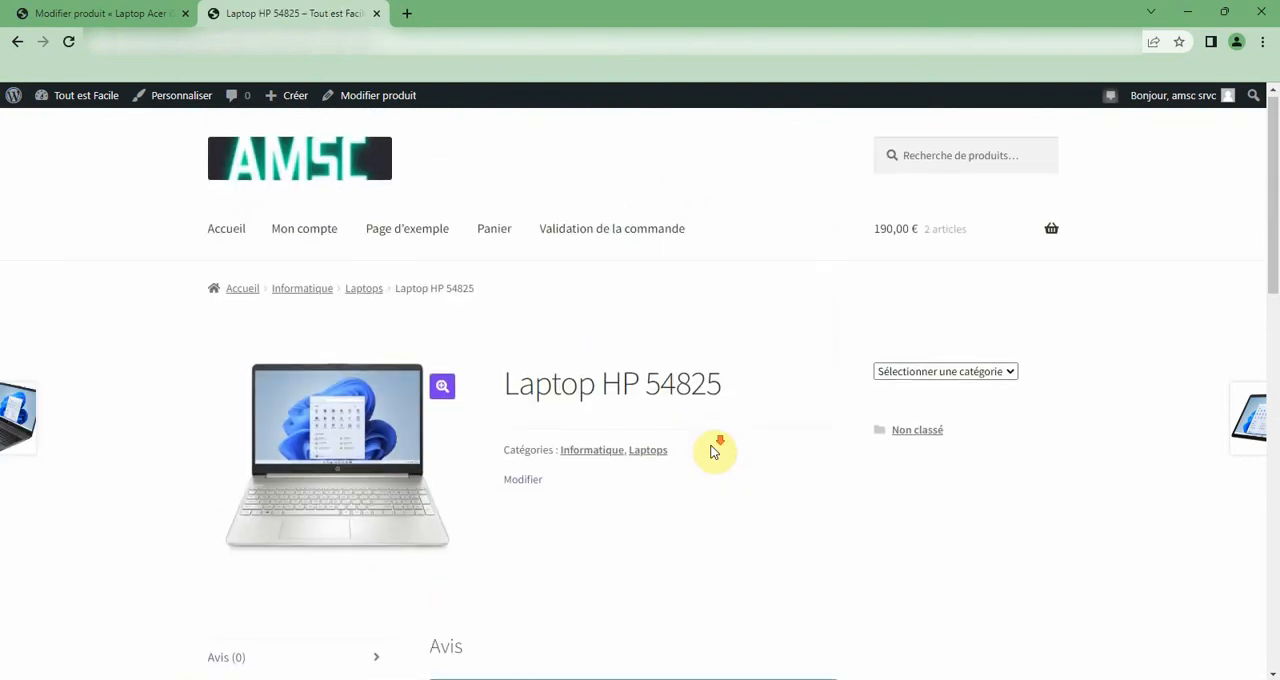
{"action": "scroll", "coordinate": [383, 446], "scroll_direction": "down", "scroll_amount": 3}
{"action": "scroll", "coordinate": [395, 425], "scroll_direction": "up", "scroll_amount": 2}
{"action": "scroll", "coordinate": [387, 420], "scroll_direction": "up", "scroll_amount": 1}
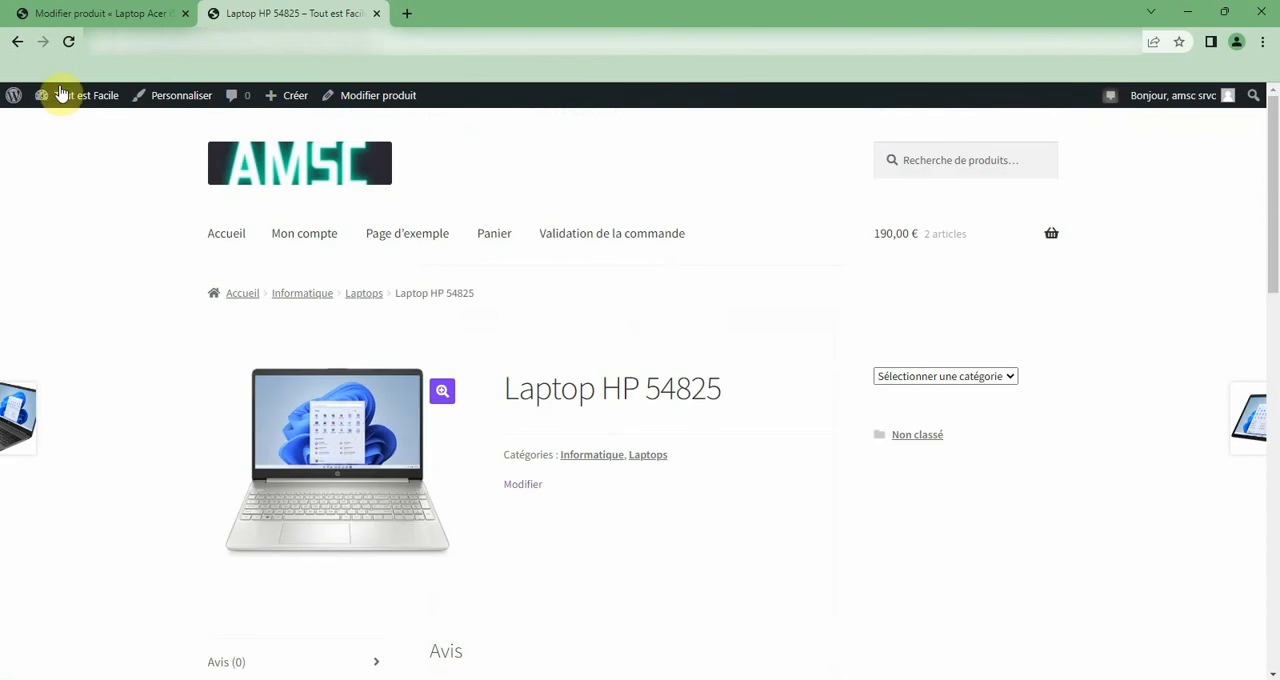
{"action": "left_click", "coordinate": [18, 41]}
{"action": "left_click", "coordinate": [45, 13]}
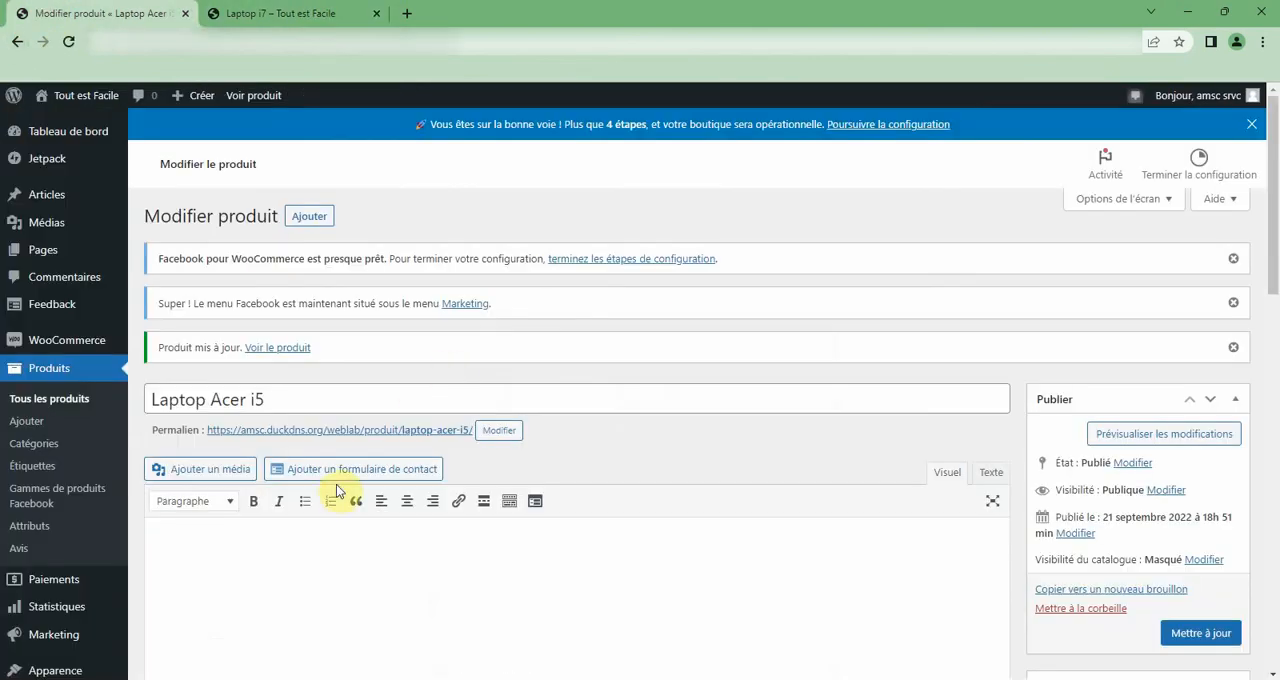
Open the Sweat à capuche product from the products list in a new tab and close the Laptop i7 tab.
{"action": "left_click", "coordinate": [69, 405]}
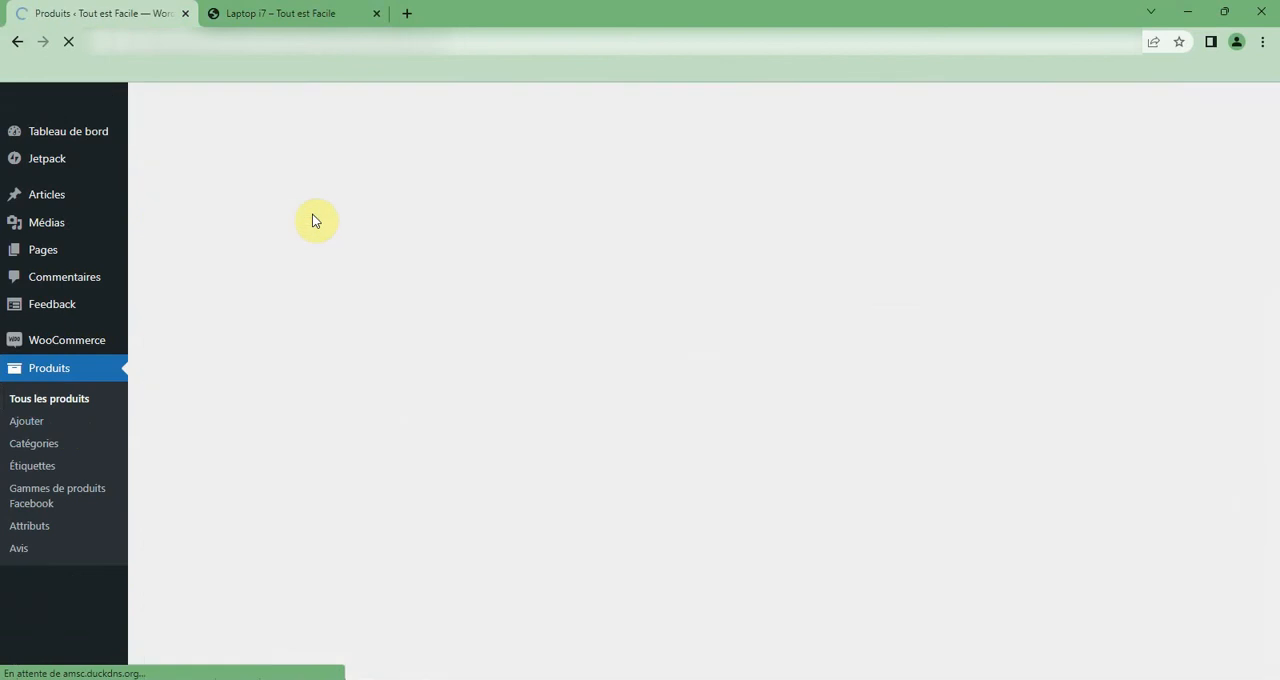
{"action": "scroll", "coordinate": [275, 420], "scroll_direction": "down", "scroll_amount": 2}
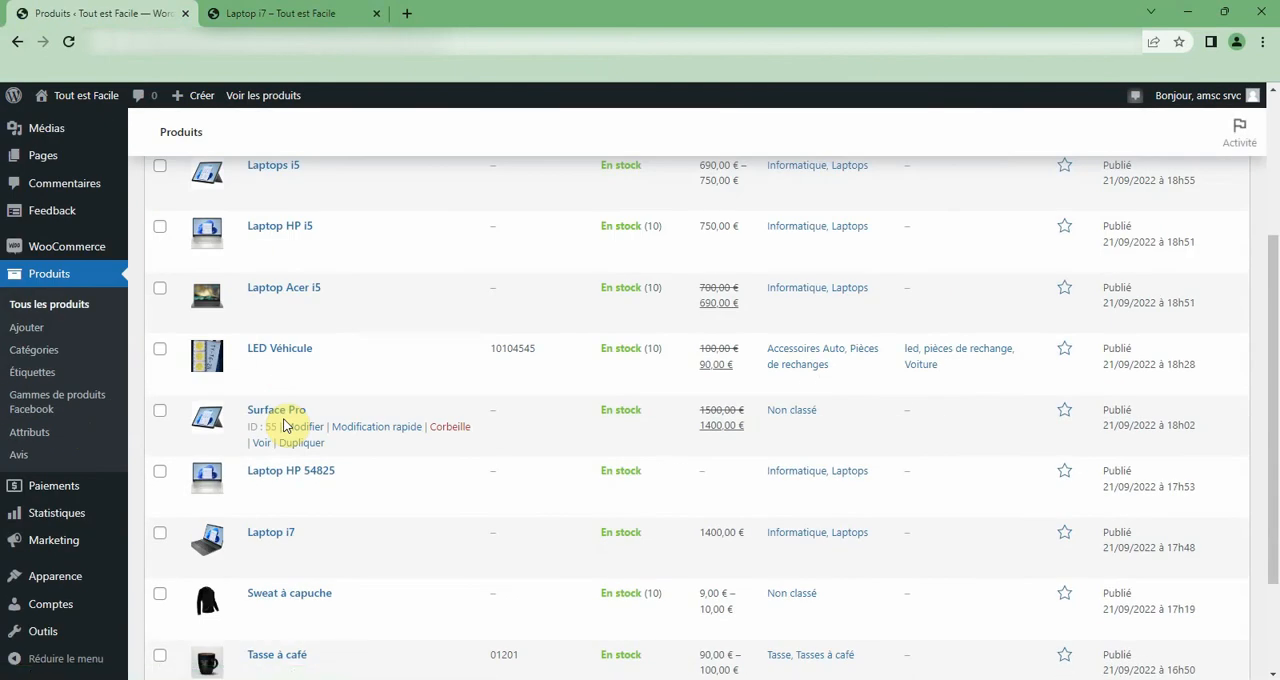
{"action": "scroll", "coordinate": [270, 314], "scroll_direction": "up", "scroll_amount": 1}
{"action": "scroll", "coordinate": [270, 314], "scroll_direction": "up", "scroll_amount": 1}
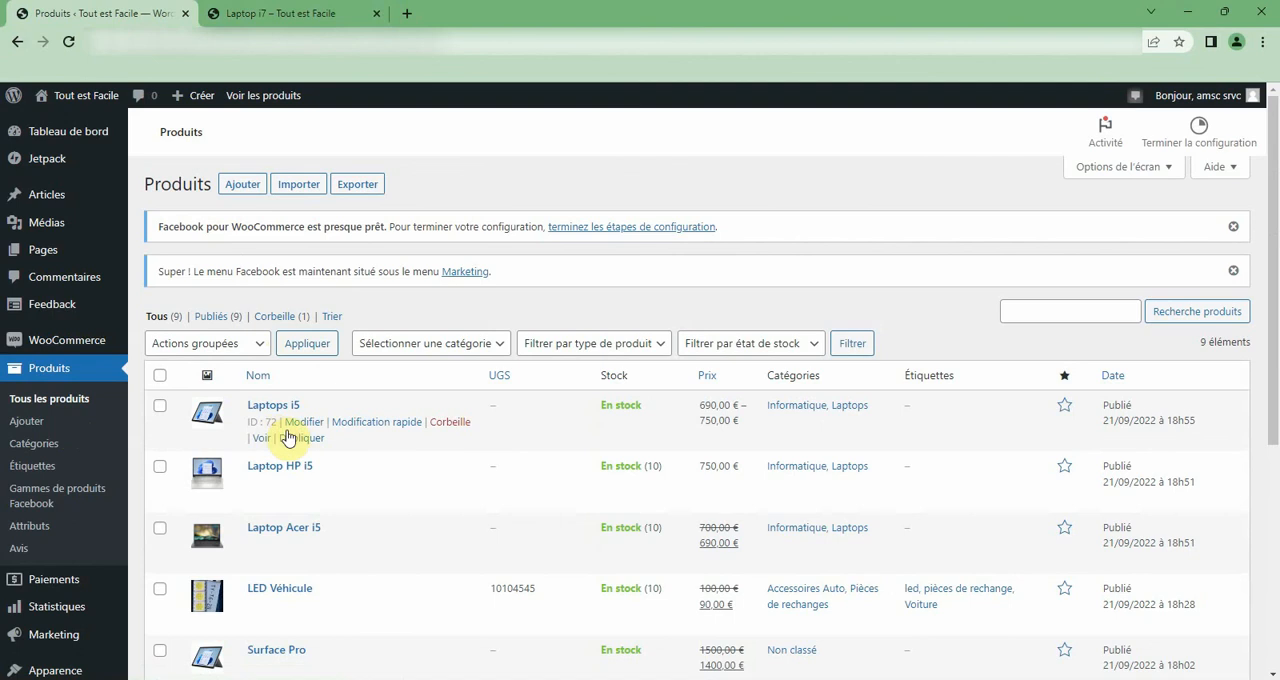
{"action": "scroll", "coordinate": [300, 450], "scroll_direction": "down", "scroll_amount": 3}
{"action": "scroll", "coordinate": [322, 462], "scroll_direction": "up", "scroll_amount": 2}
{"action": "scroll", "coordinate": [322, 462], "scroll_direction": "down", "scroll_amount": 2}
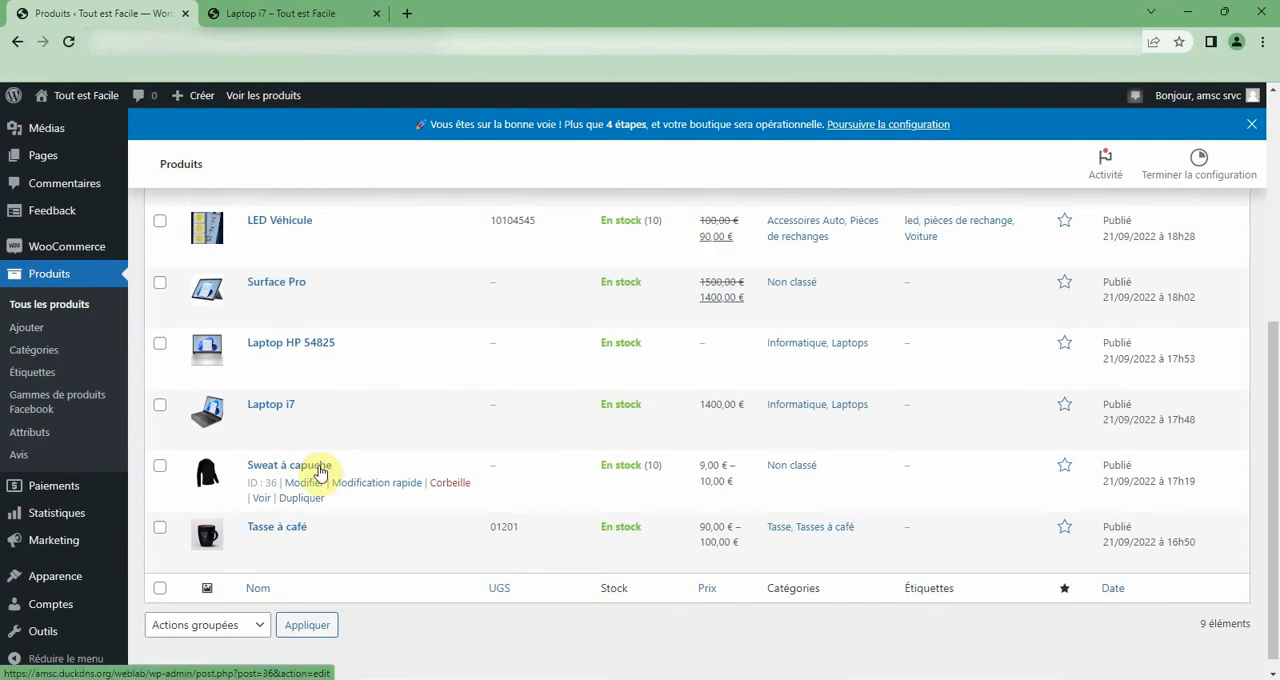
{"action": "right_click", "coordinate": [320, 471]}
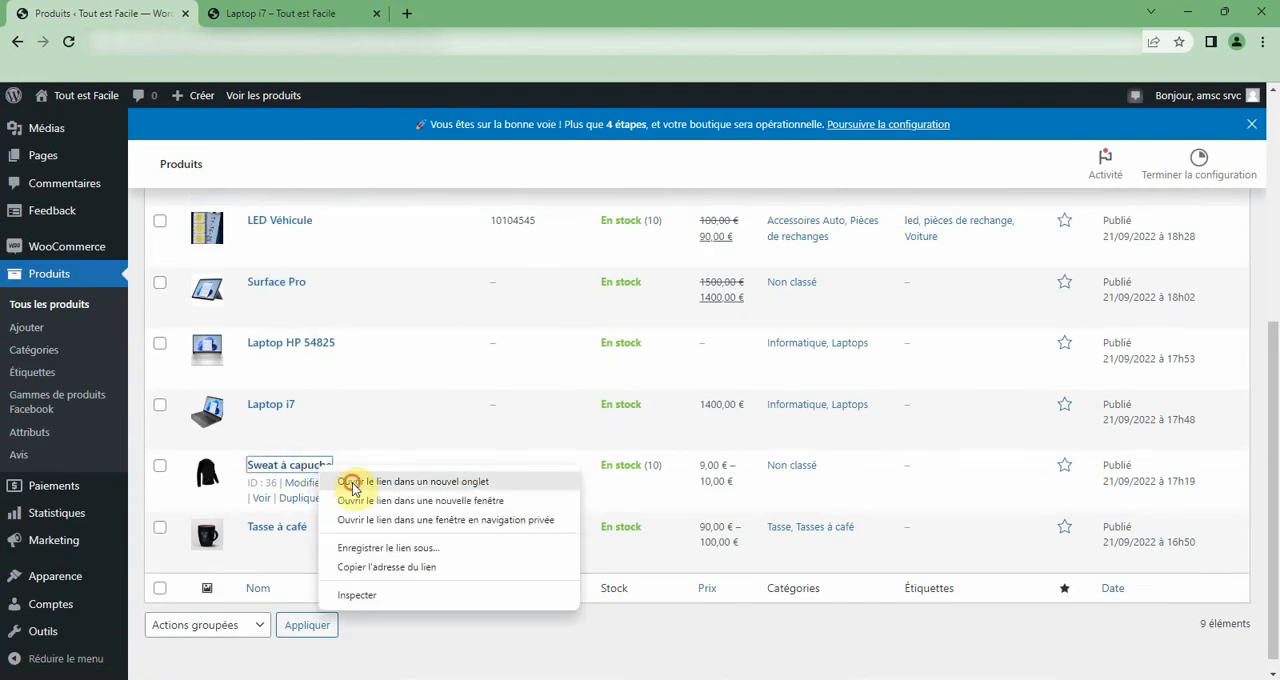
{"action": "left_click", "coordinate": [350, 482]}
{"action": "left_click", "coordinate": [376, 13]}
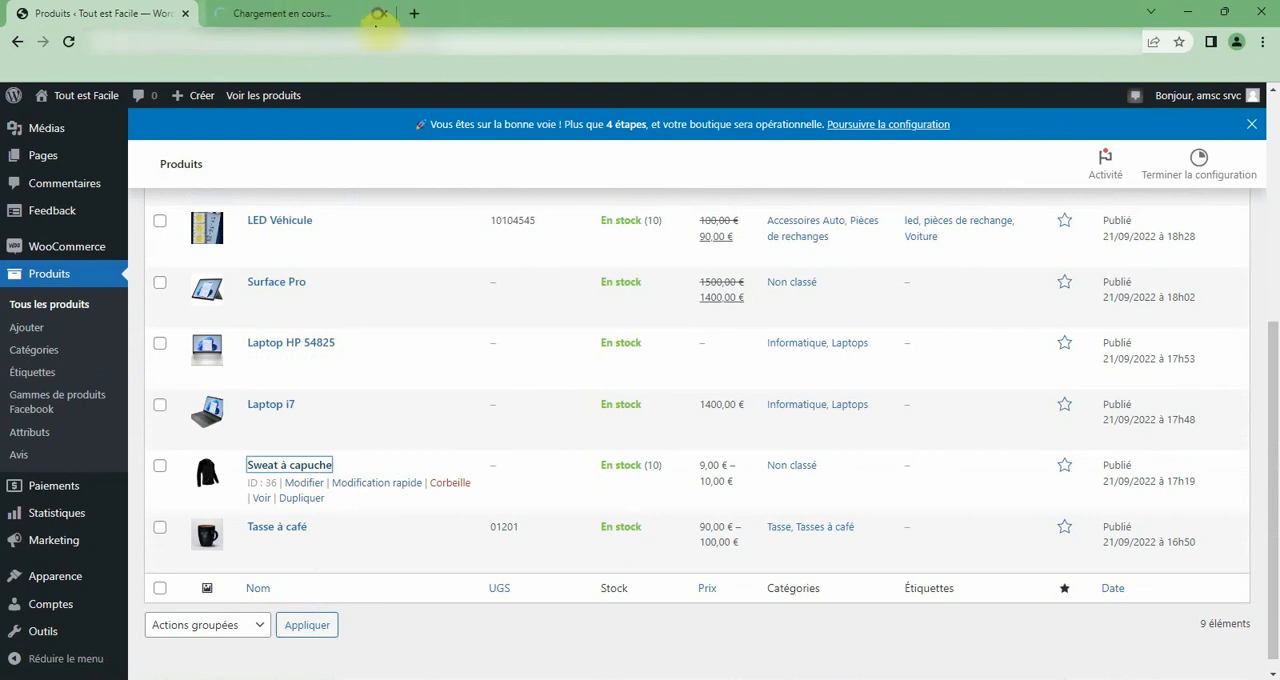
{"action": "left_click", "coordinate": [285, 10]}
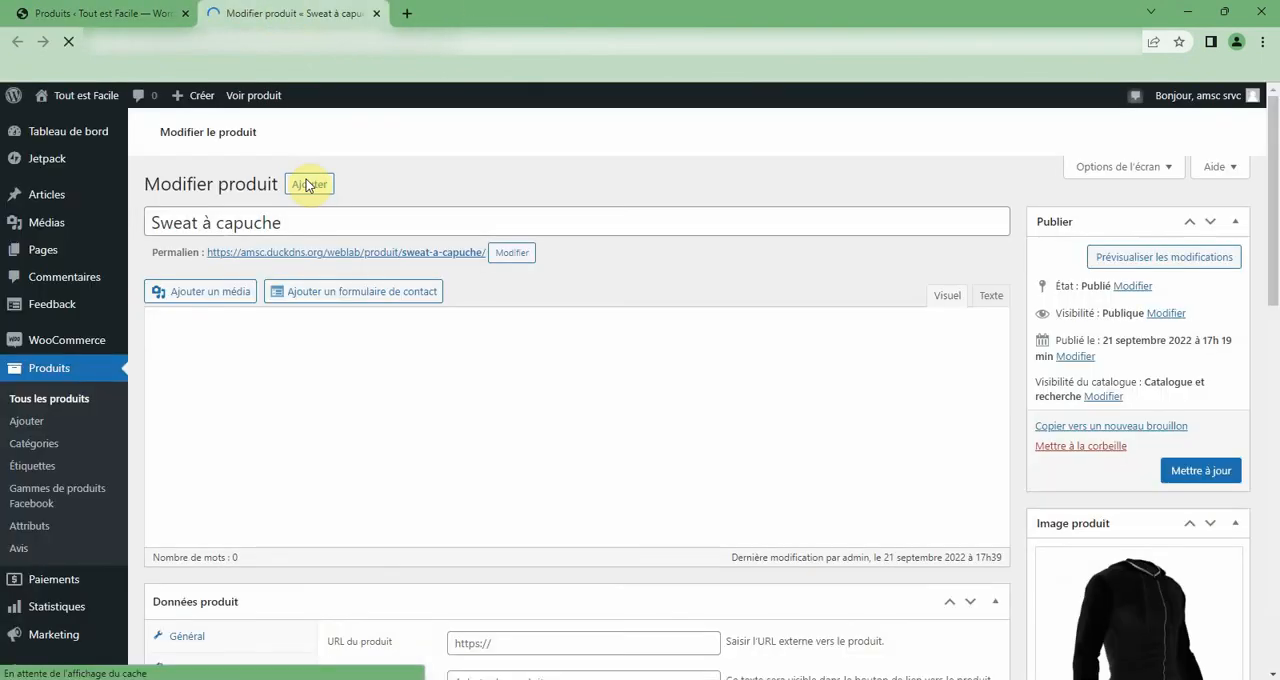
Examine the Sweat à capuche product's data, main image and image gallery in the editor.
{"action": "scroll", "coordinate": [514, 300], "scroll_direction": "down", "scroll_amount": 3}
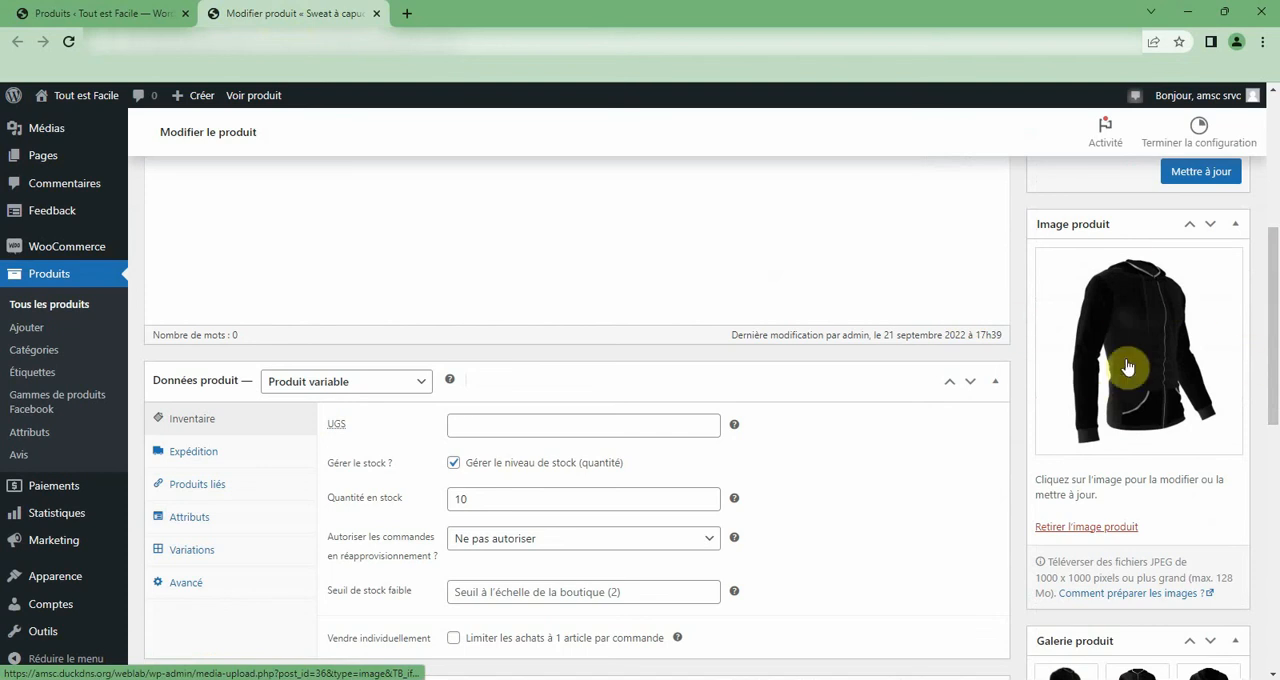
{"action": "scroll", "coordinate": [1137, 371], "scroll_direction": "down", "scroll_amount": 3}
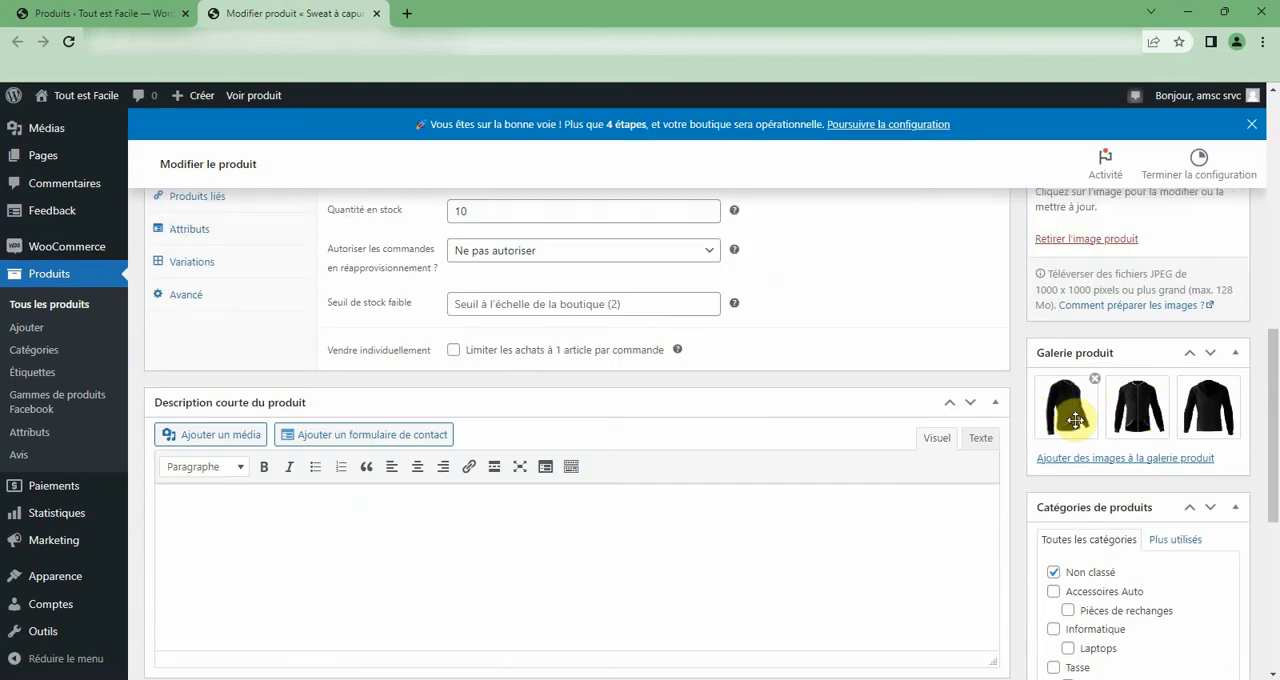
{"action": "left_click_drag", "start_coordinate": [1081, 418], "coordinate": [1123, 413]}
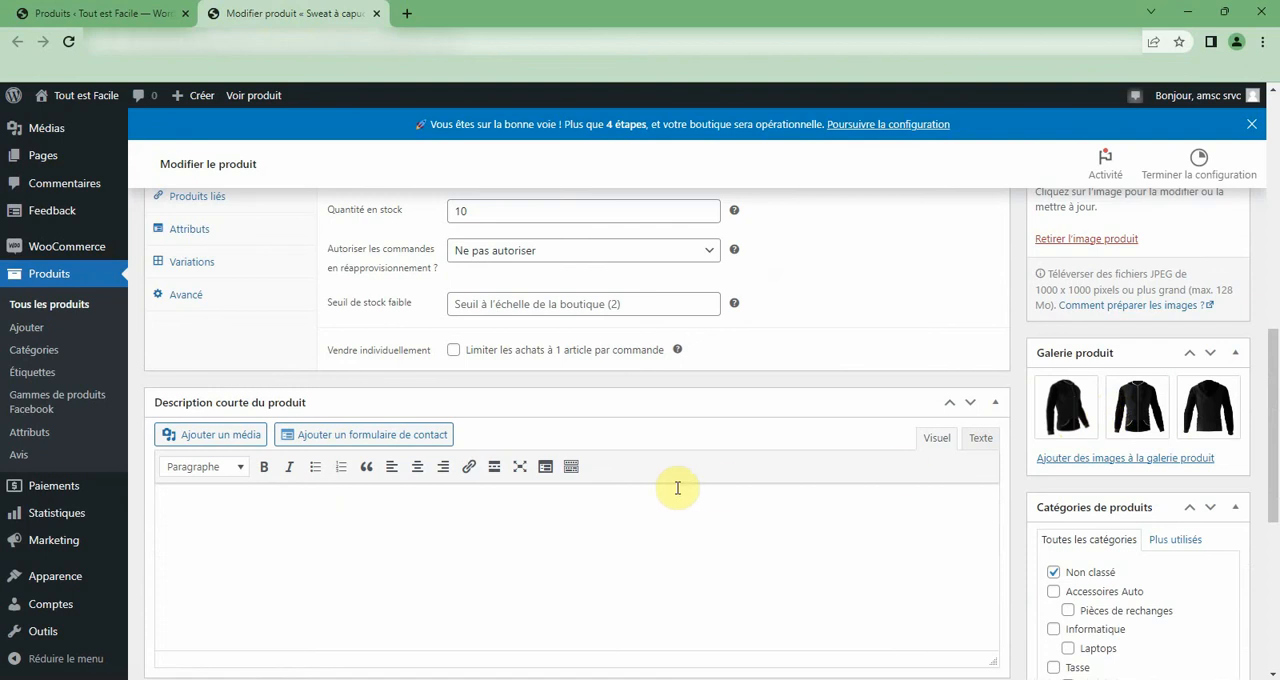
{"action": "scroll", "coordinate": [991, 514], "scroll_direction": "up", "scroll_amount": 5}
{"action": "scroll", "coordinate": [1063, 563], "scroll_direction": "down", "scroll_amount": 5}
{"action": "scroll", "coordinate": [1063, 400], "scroll_direction": "up", "scroll_amount": 1}
{"action": "scroll", "coordinate": [730, 362], "scroll_direction": "up", "scroll_amount": 1}
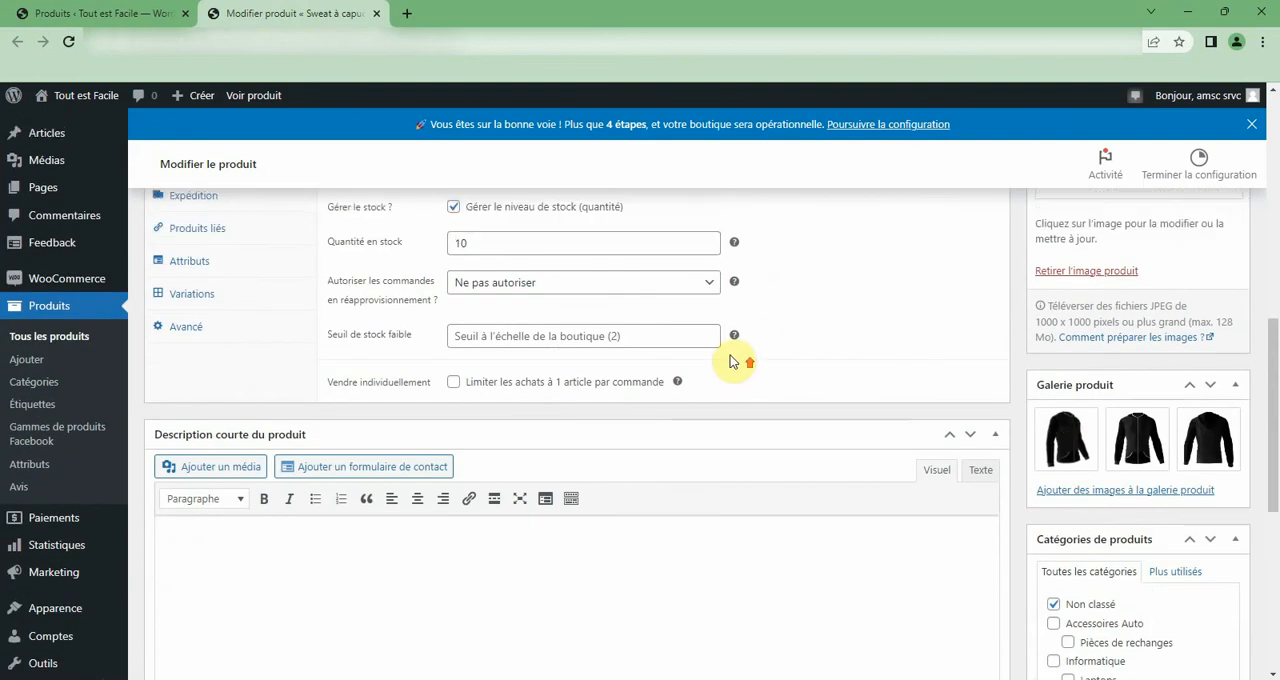
{"action": "scroll", "coordinate": [730, 362], "scroll_direction": "up", "scroll_amount": 10}
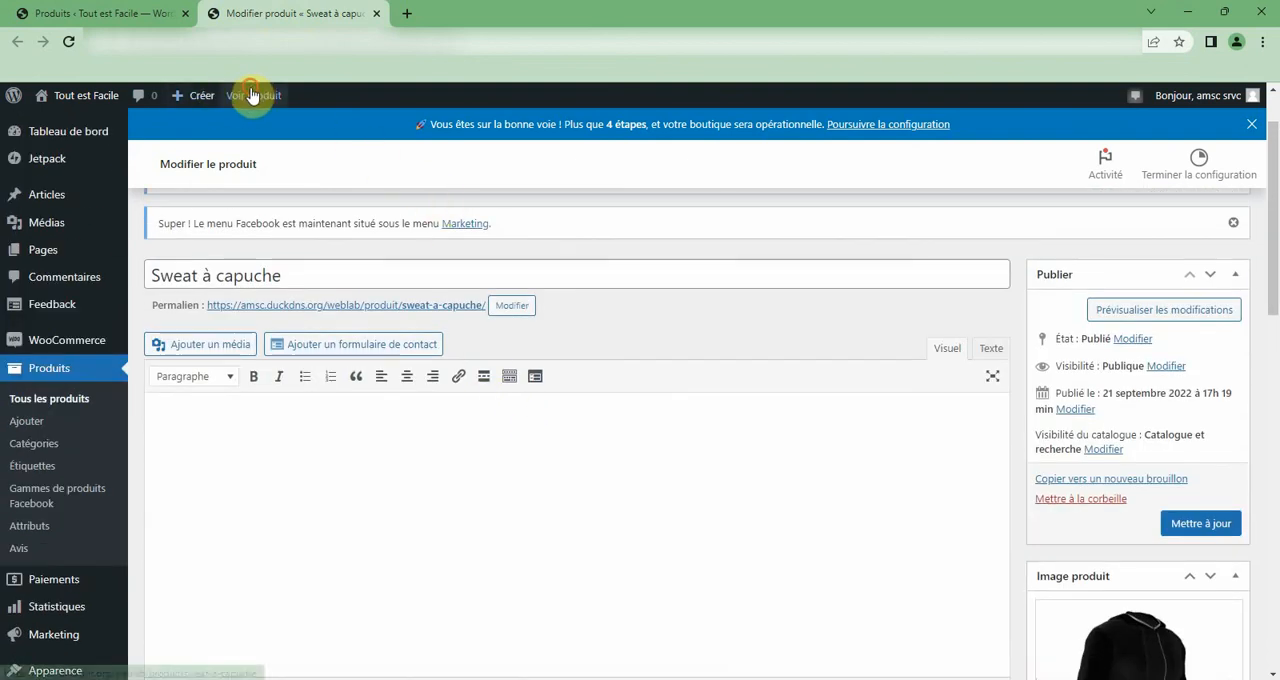
View Sweat à capuche in the shop, browse its gallery images and check the choices offered for Couleur.
{"action": "left_click", "coordinate": [252, 95]}
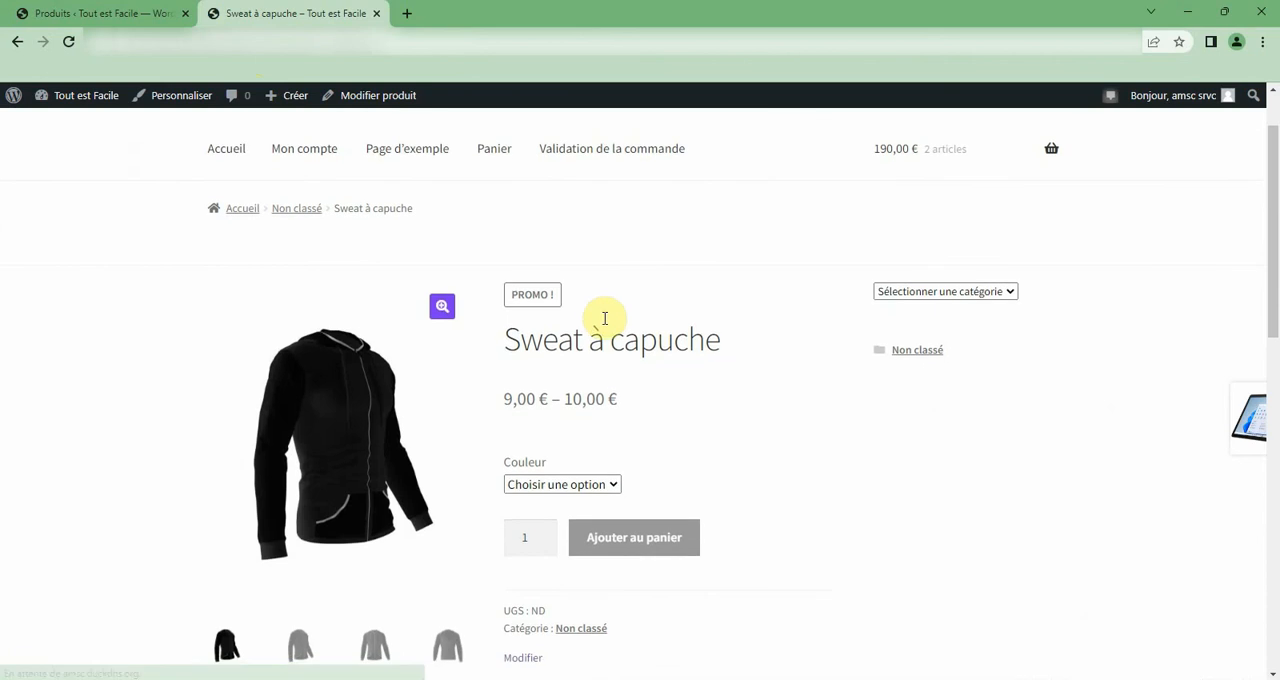
{"action": "scroll", "coordinate": [560, 380], "scroll_direction": "down", "scroll_amount": 2}
{"action": "left_click", "coordinate": [299, 490]}
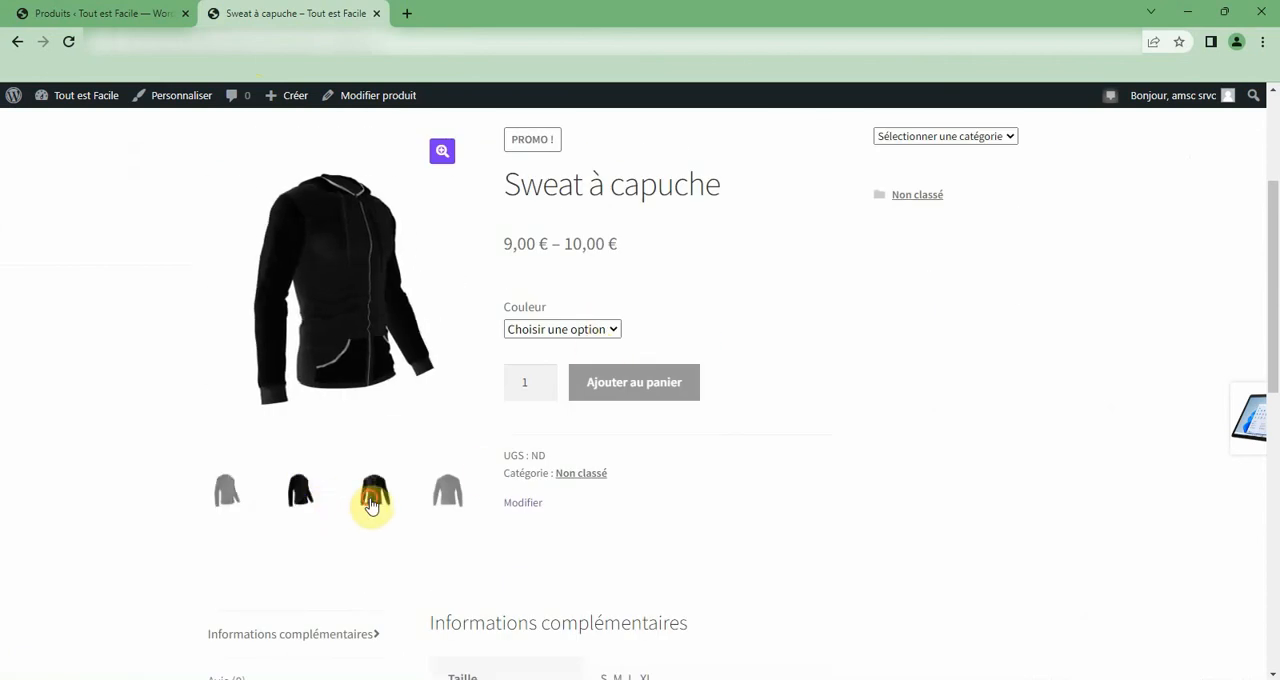
{"action": "left_click", "coordinate": [371, 505]}
{"action": "left_click", "coordinate": [437, 505]}
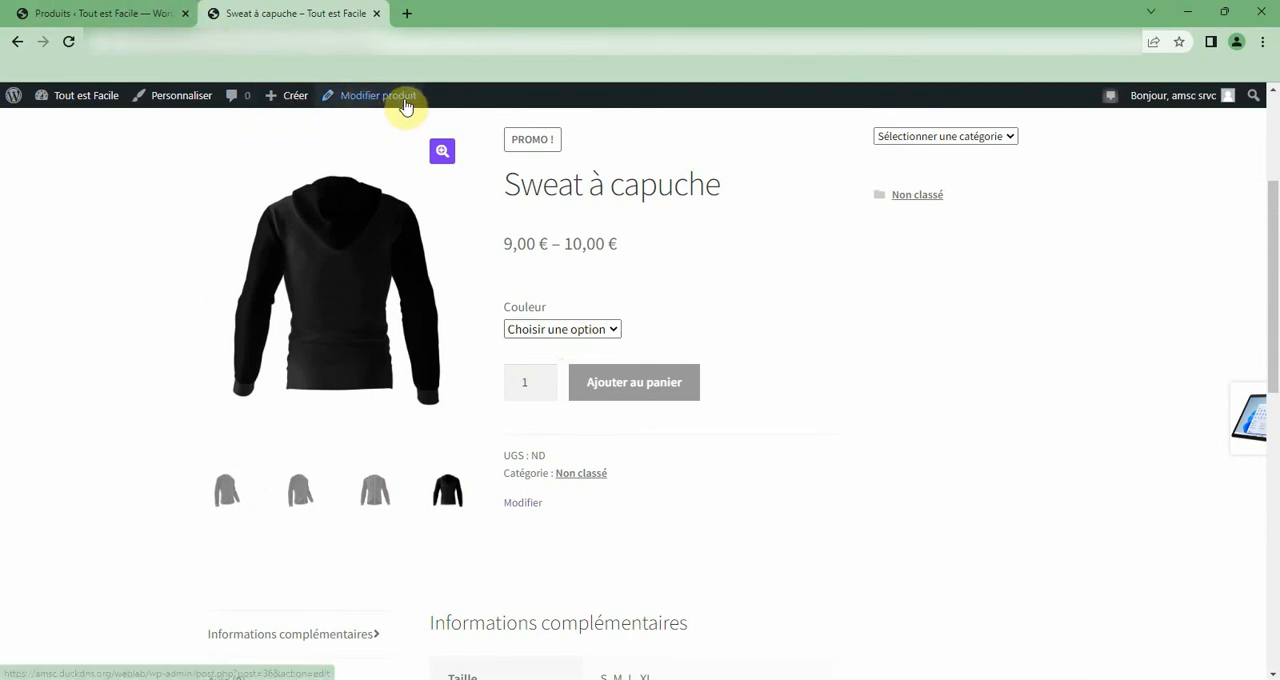
{"action": "left_click", "coordinate": [587, 327]}
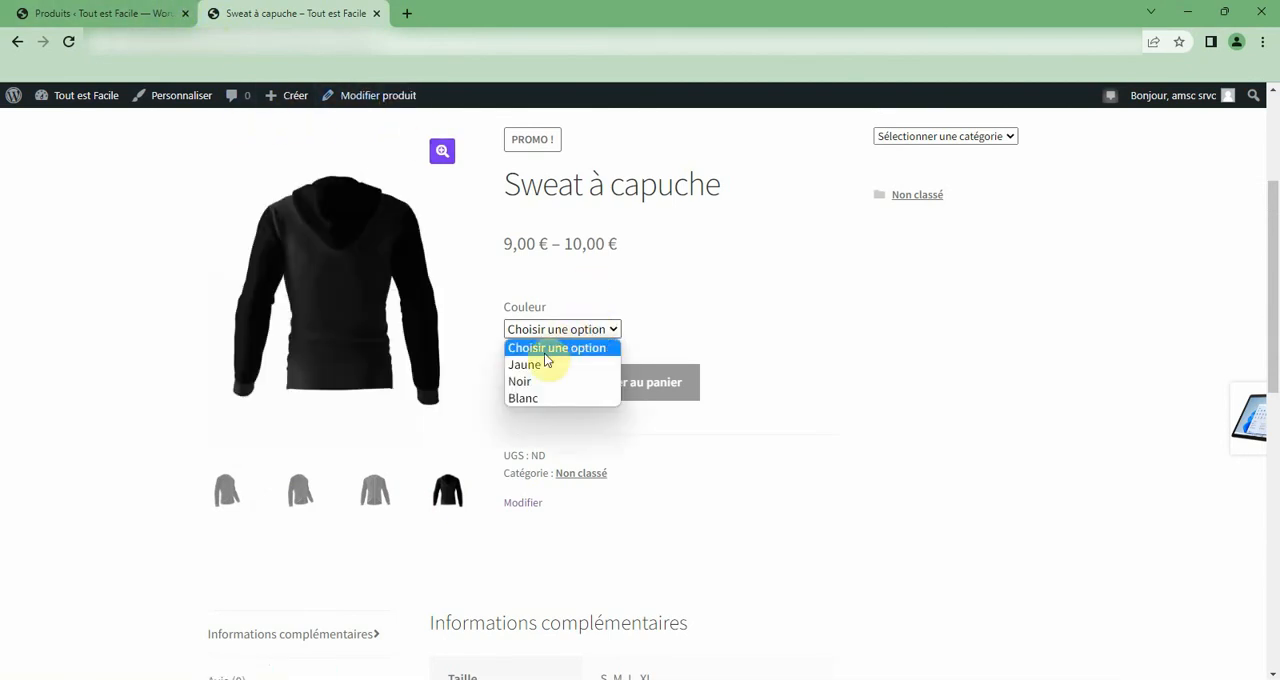
{"action": "left_click", "coordinate": [562, 329]}
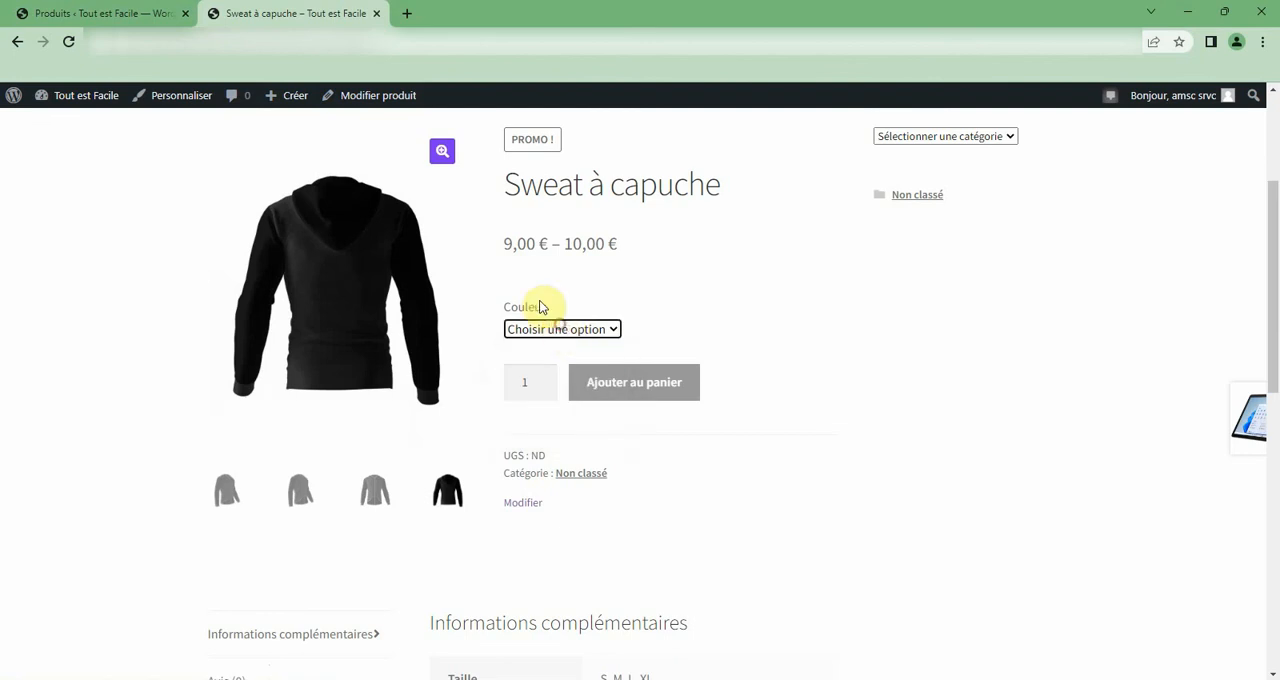
Return to the Sweat à capuche editor and review its Produits liés and Attributs product data.
{"action": "left_click", "coordinate": [371, 100]}
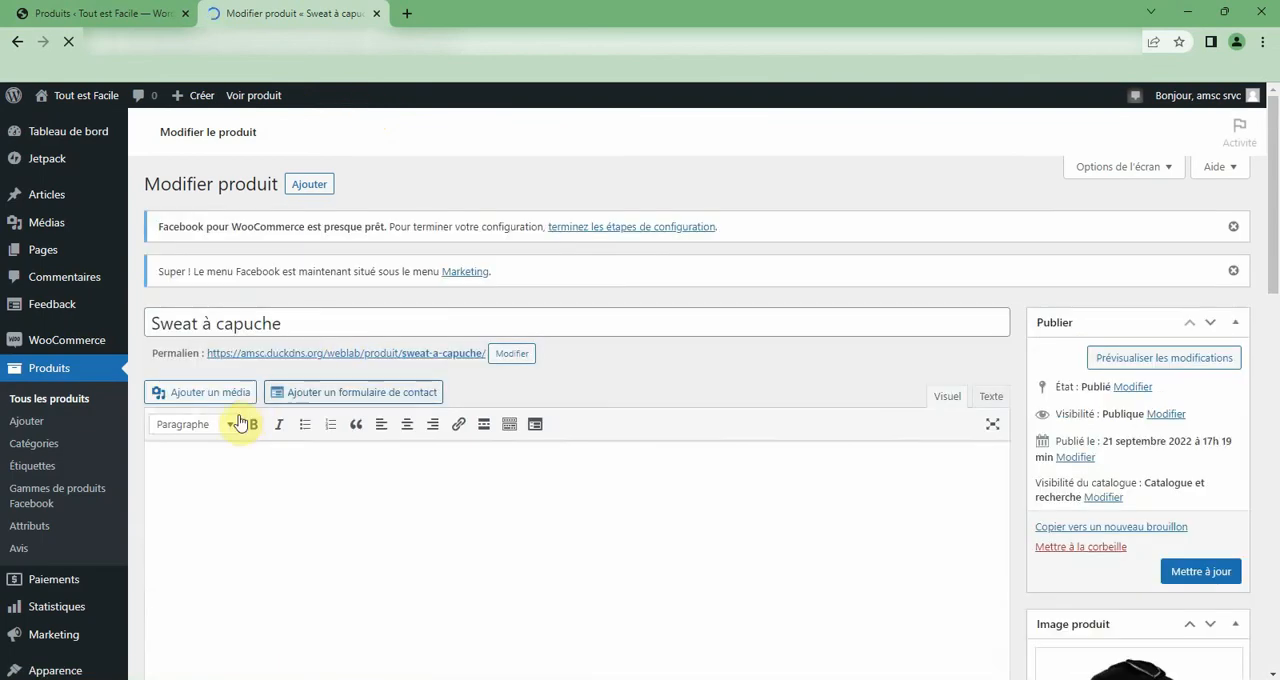
{"action": "scroll", "coordinate": [260, 400], "scroll_direction": "down", "scroll_amount": 4}
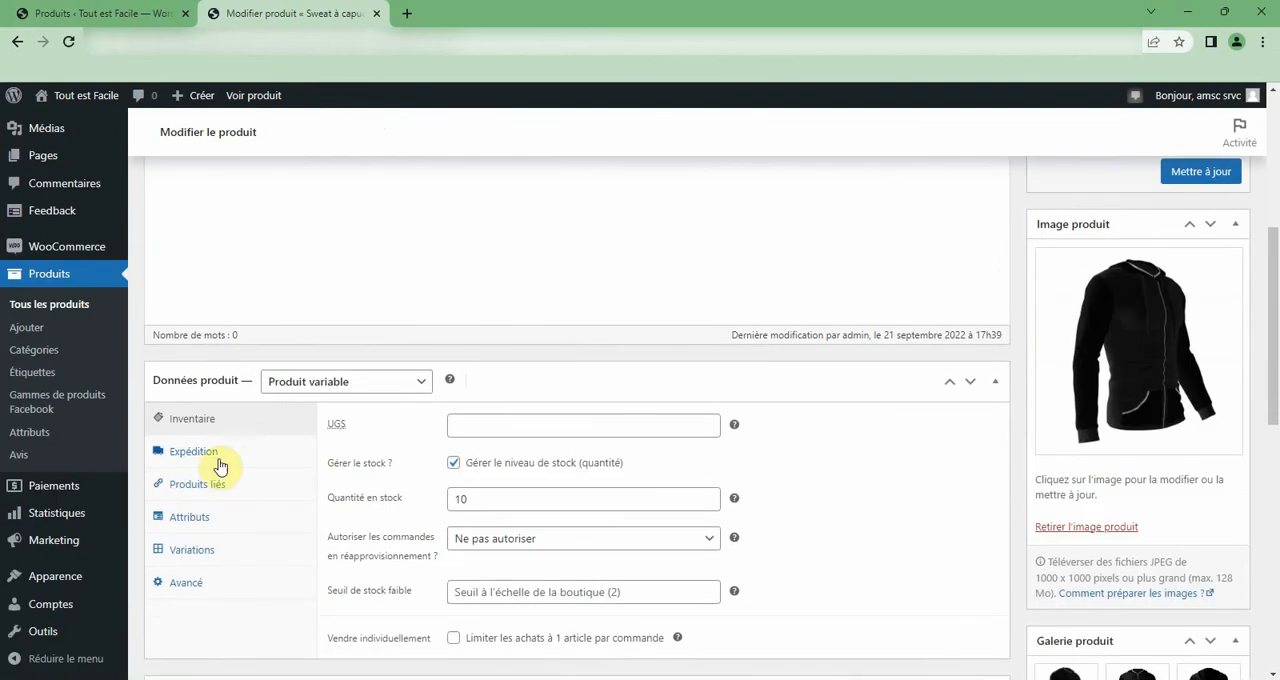
{"action": "scroll", "coordinate": [220, 465], "scroll_direction": "down", "scroll_amount": 2}
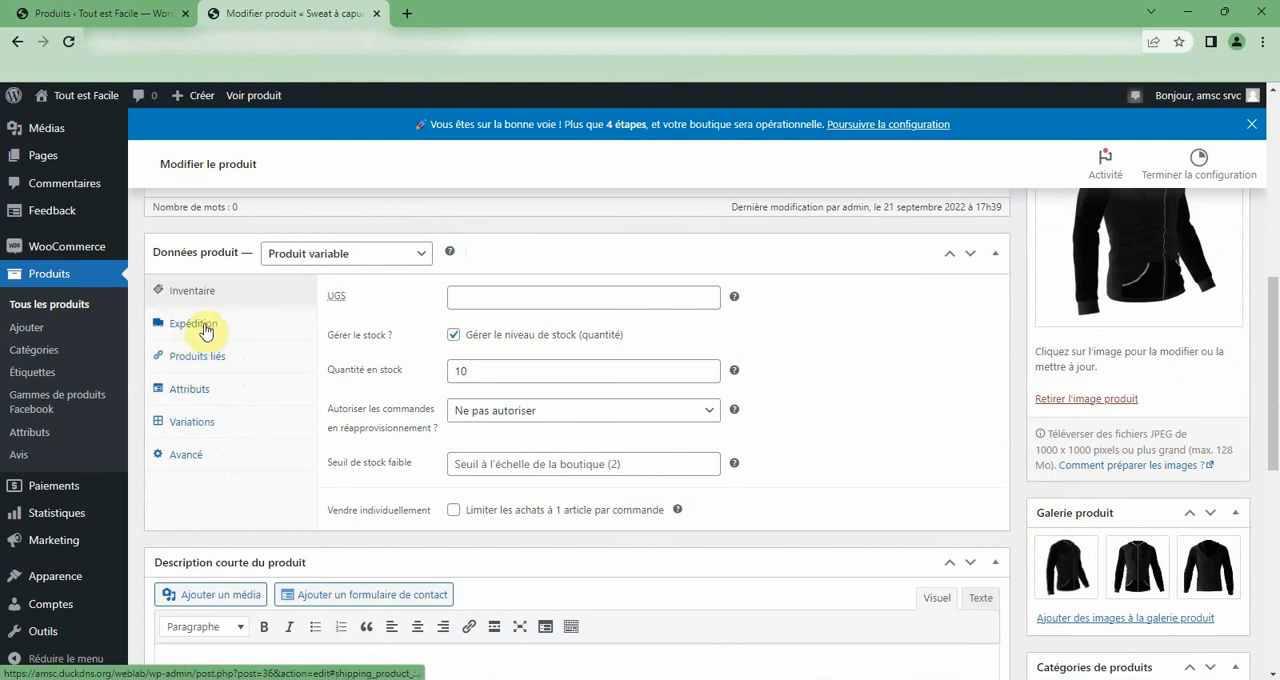
{"action": "left_click", "coordinate": [197, 358]}
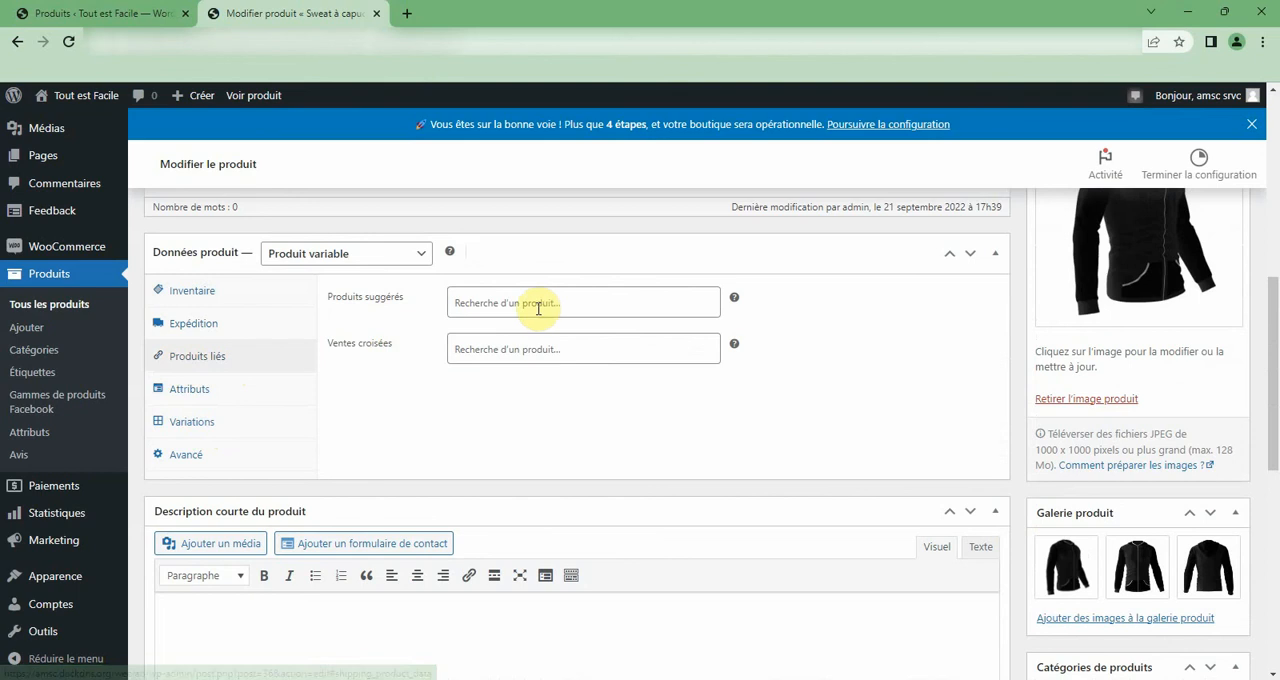
{"action": "left_click", "coordinate": [178, 396]}
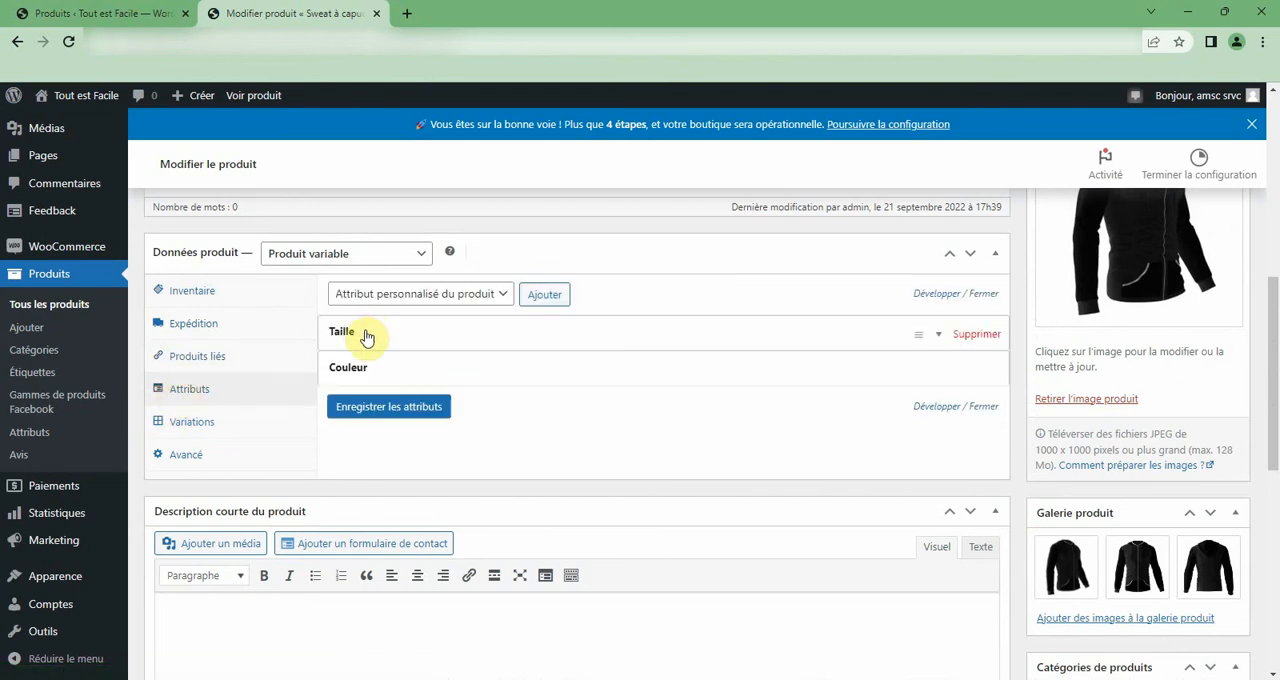
Try to add another custom attribute to Sweat à capuche and save the attributes.
{"action": "left_click", "coordinate": [412, 296]}
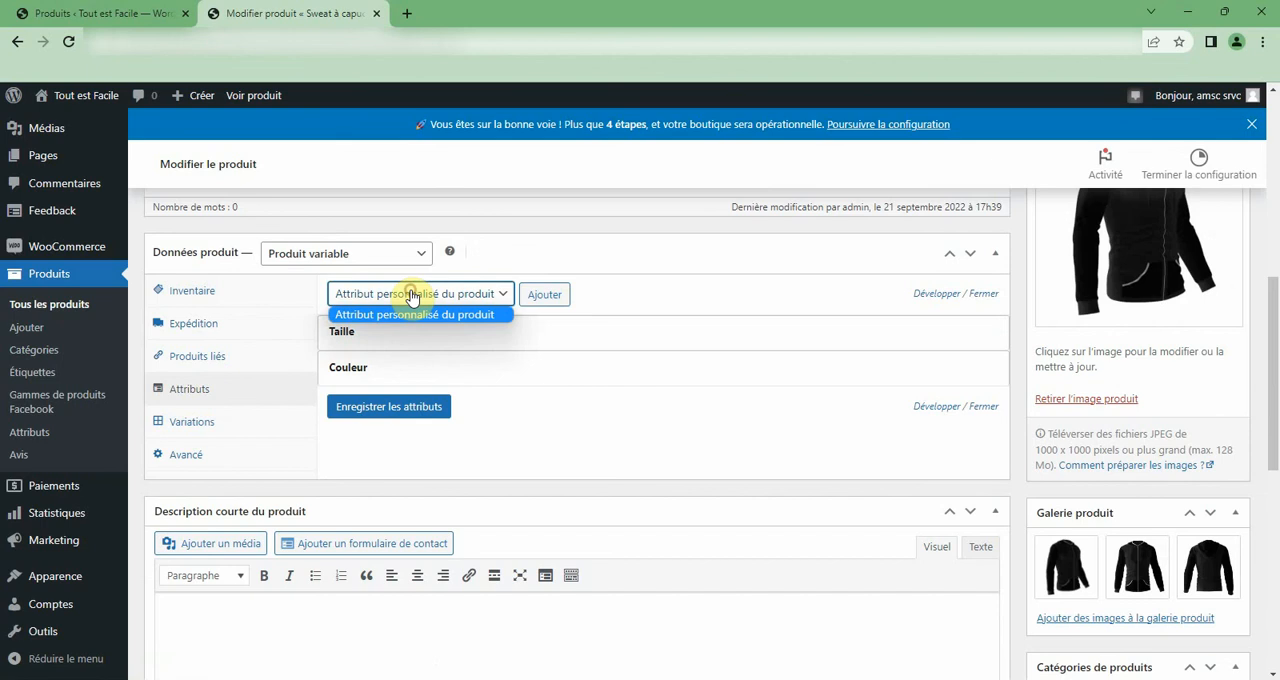
{"action": "left_click", "coordinate": [411, 296]}
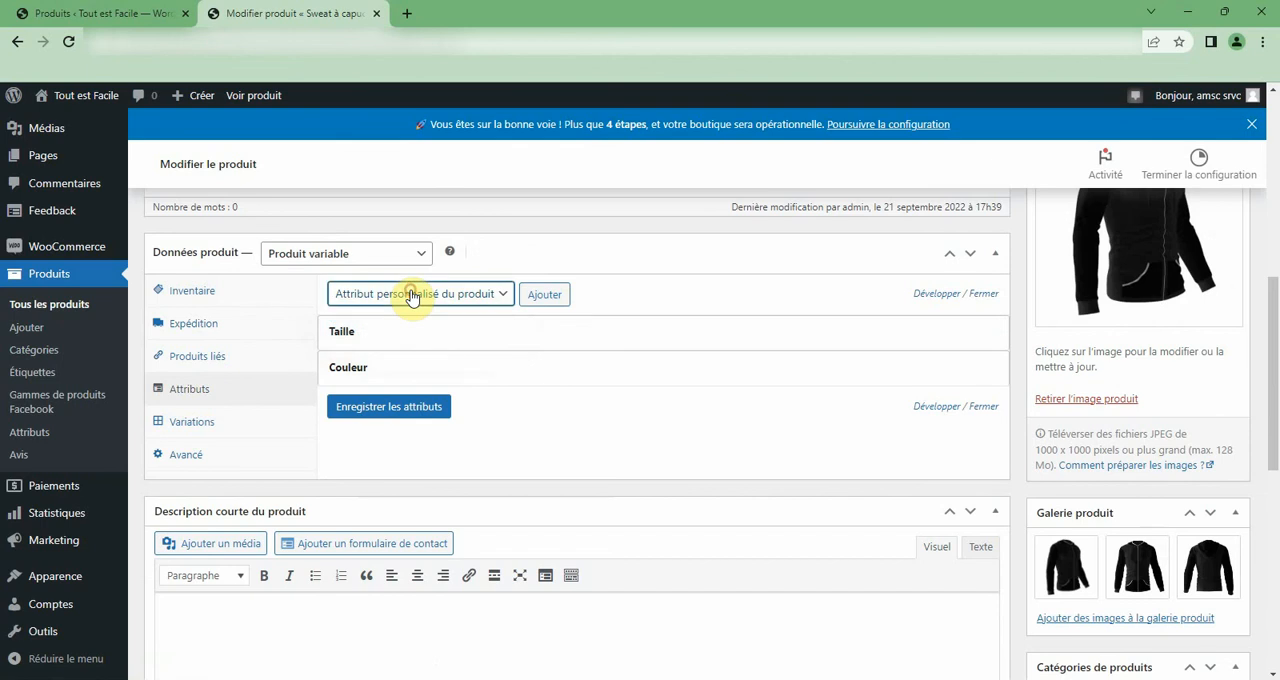
{"action": "left_click", "coordinate": [535, 295]}
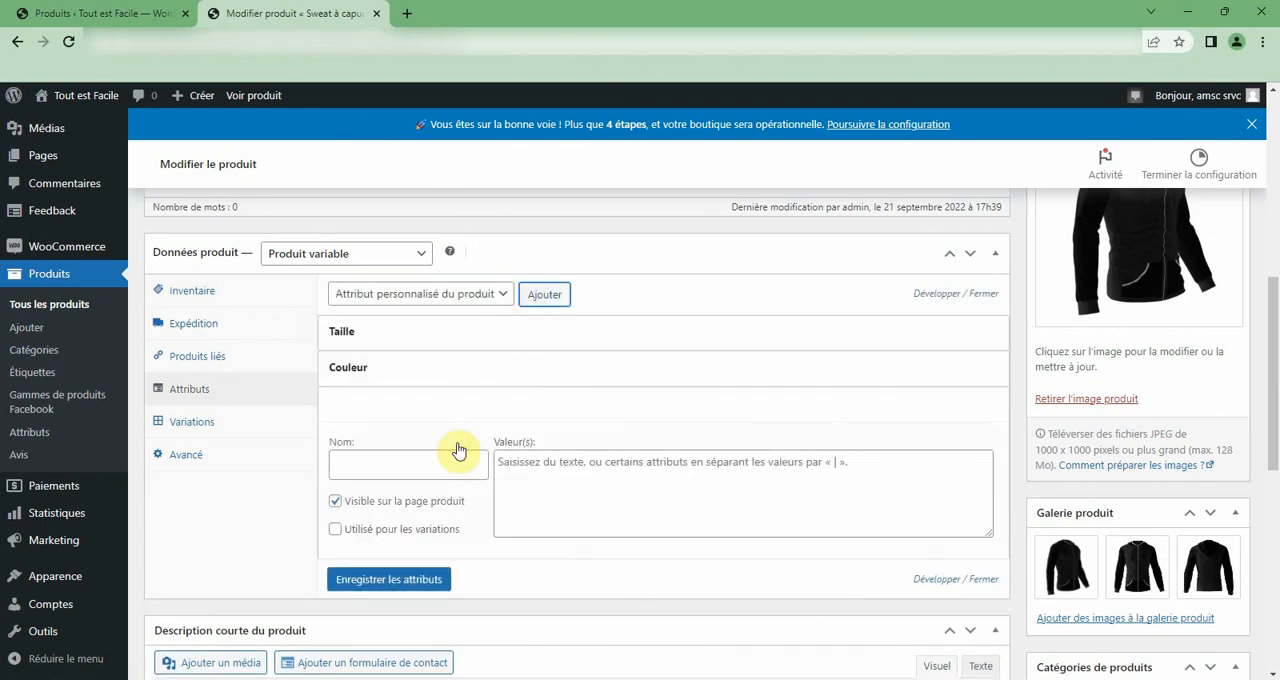
{"action": "left_click", "coordinate": [429, 461]}
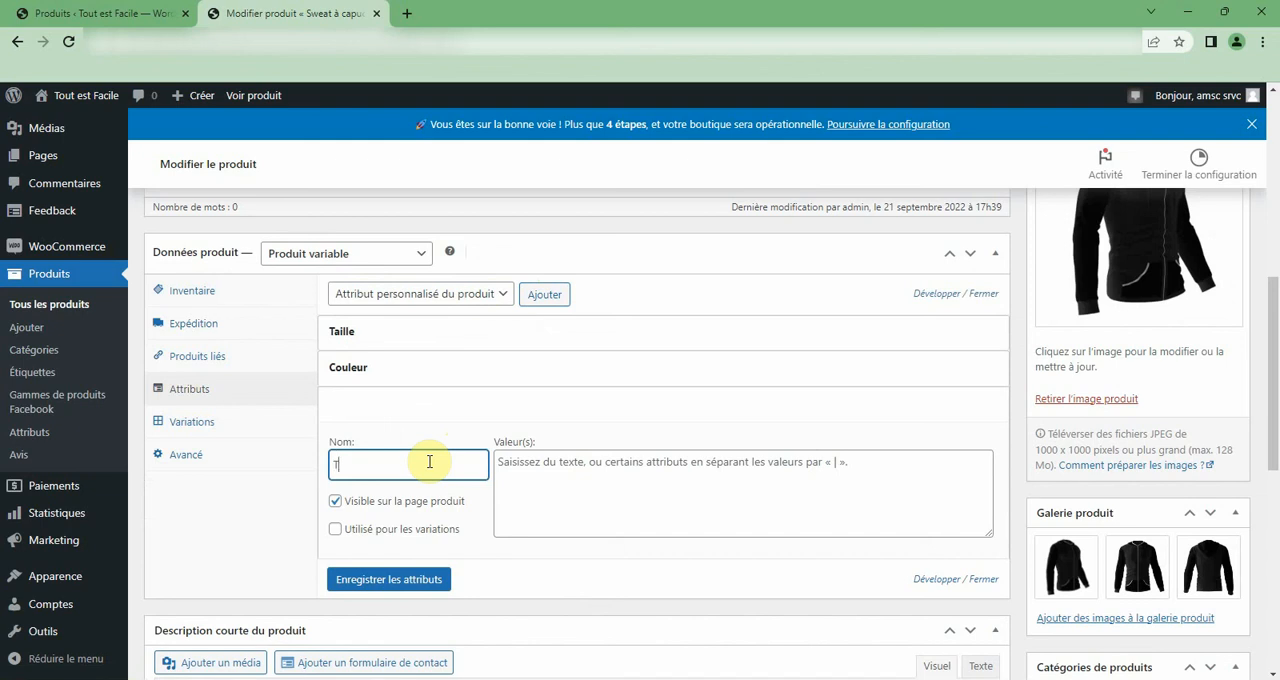
{"action": "left_click", "coordinate": [407, 597]}
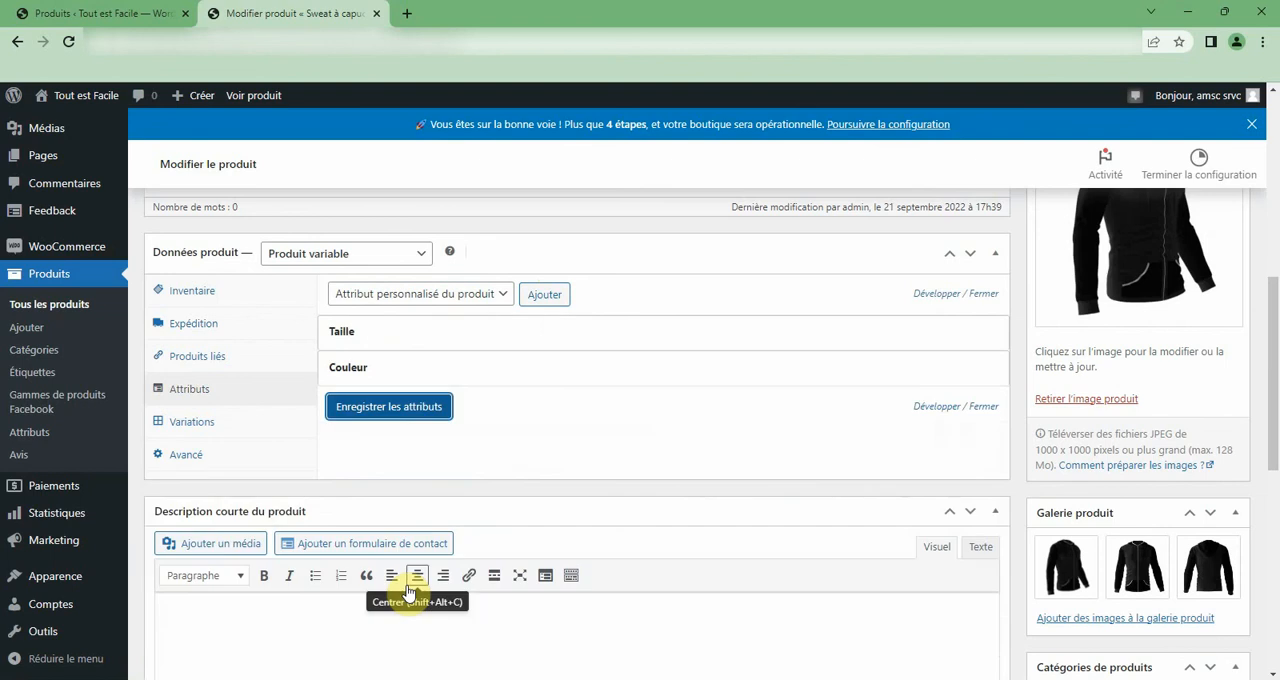
Expand the Taille and Couleur attributes and examine their values, page visibility and use for variations.
{"action": "left_click", "coordinate": [367, 332]}
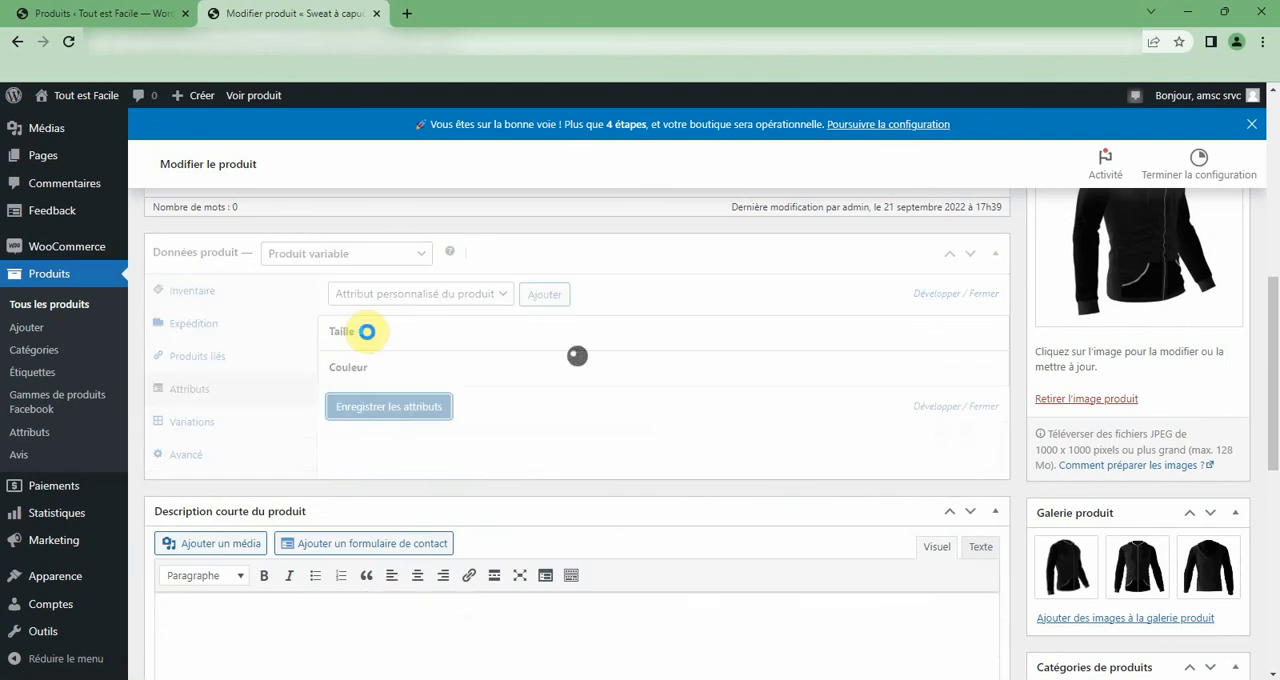
{"action": "left_click", "coordinate": [368, 336]}
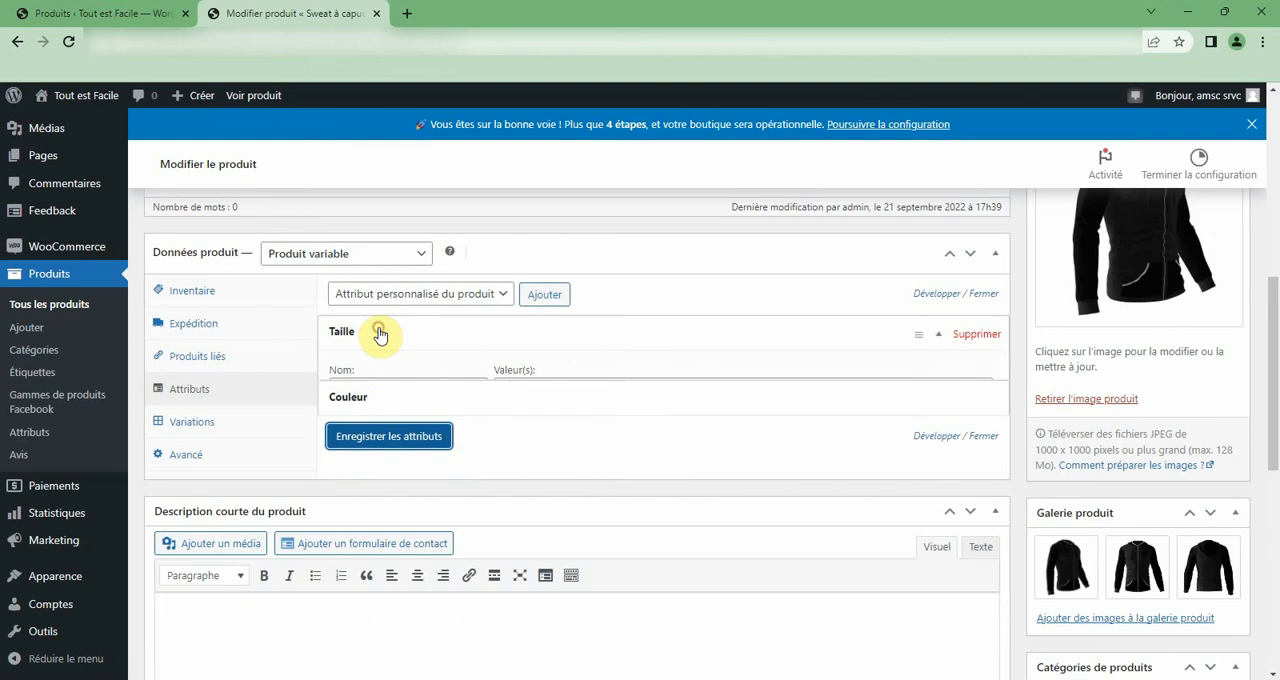
{"action": "left_click", "coordinate": [579, 387]}
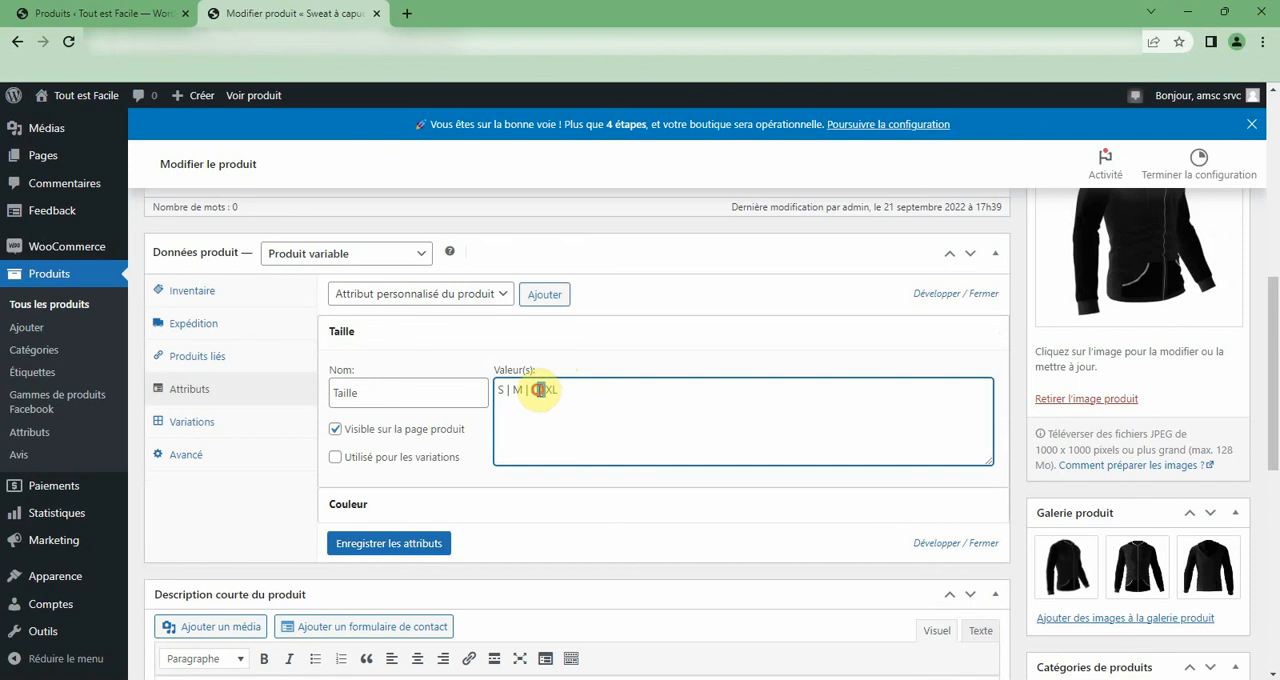
{"action": "double_click", "coordinate": [540, 390]}
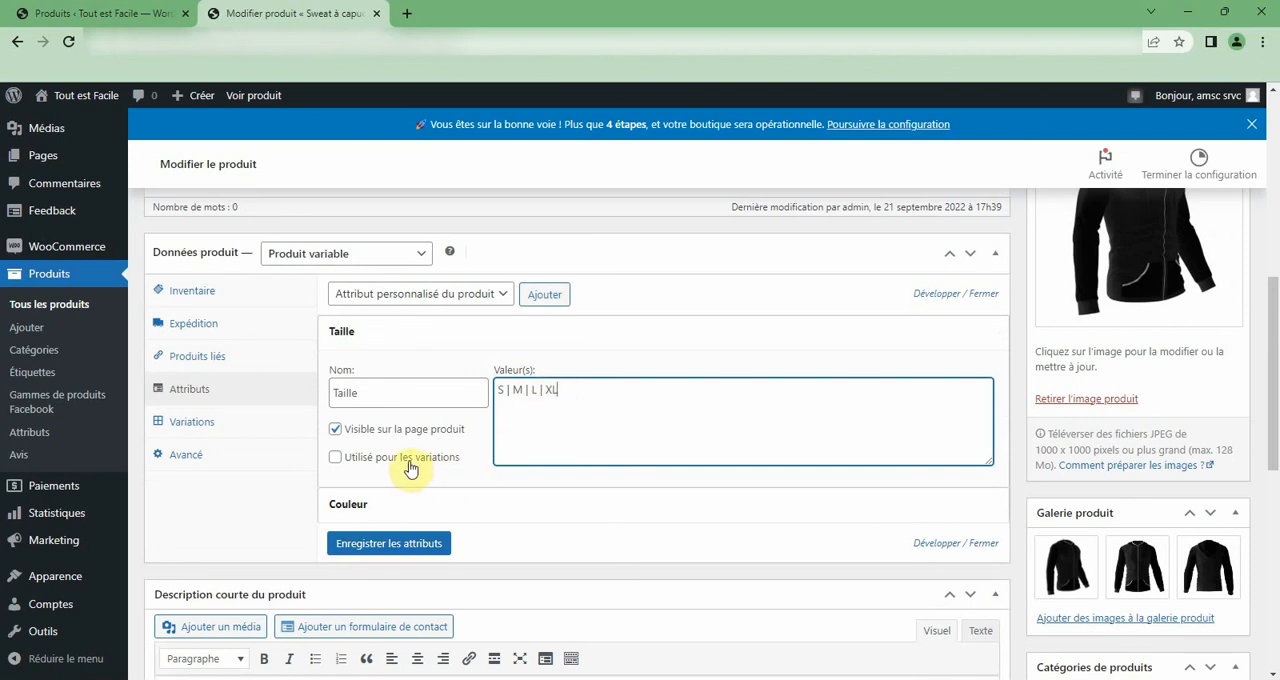
{"action": "triple_click", "coordinate": [580, 388]}
{"action": "scroll", "coordinate": [447, 425], "scroll_direction": "down", "scroll_amount": 2}
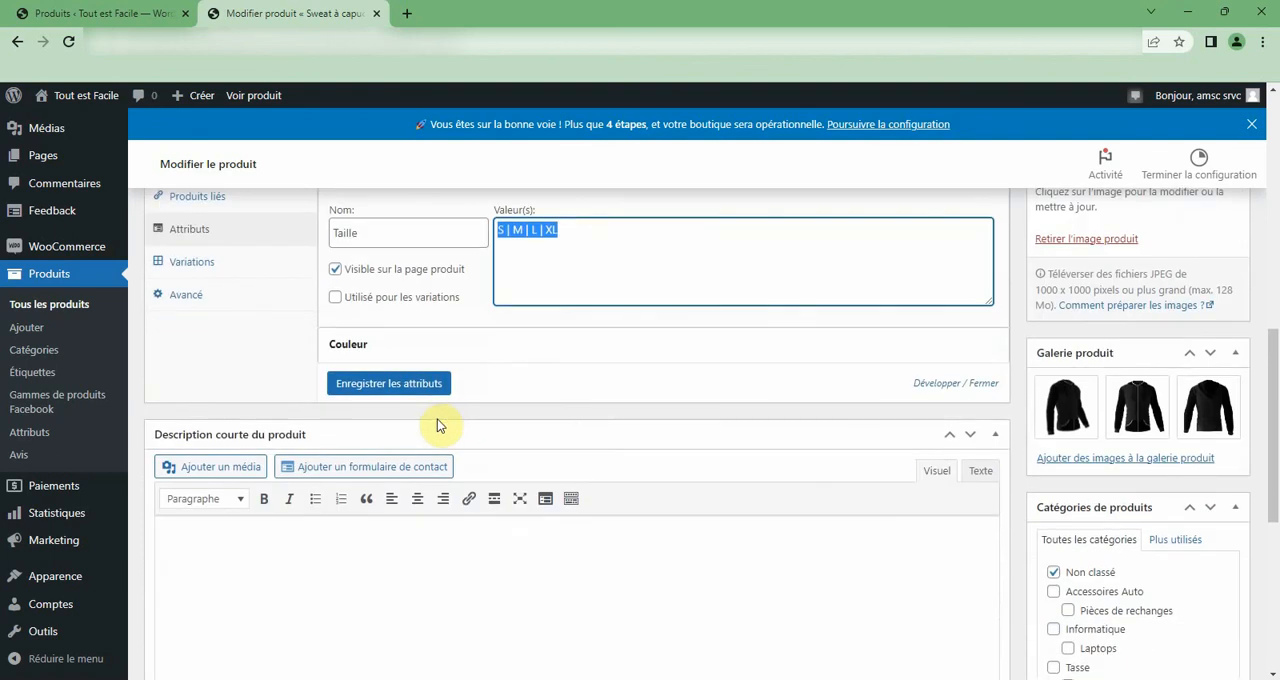
{"action": "left_click", "coordinate": [404, 345]}
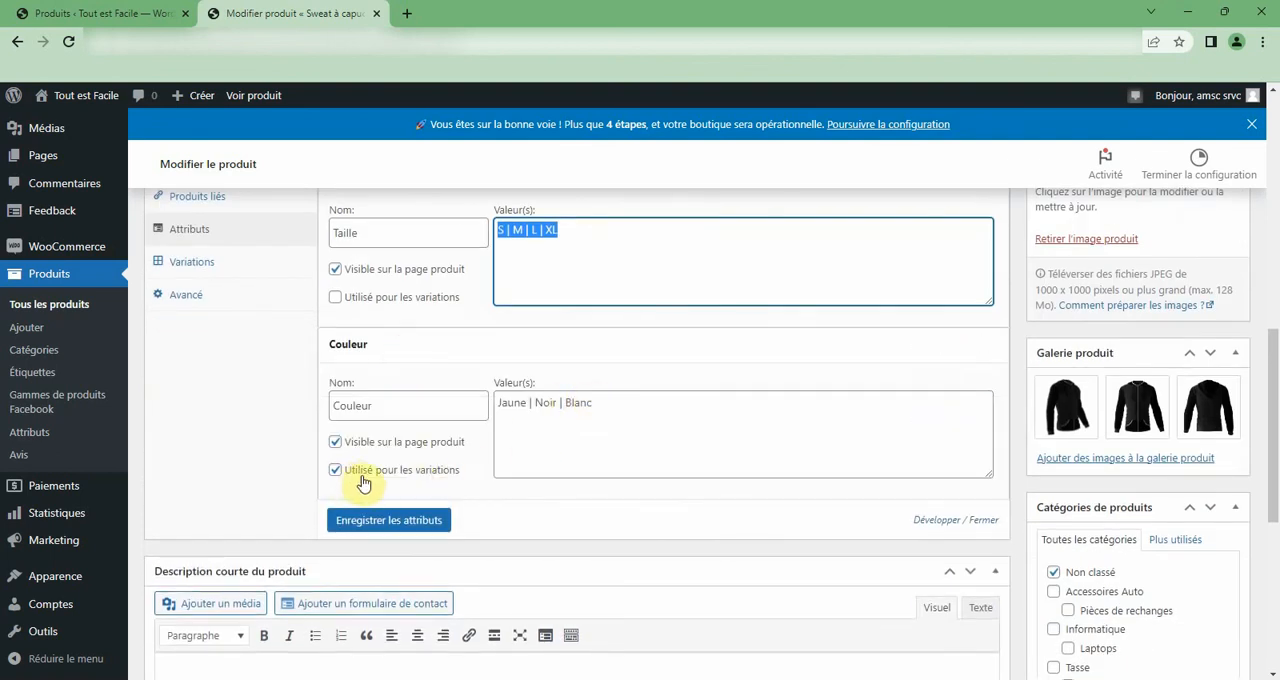
{"action": "left_click", "coordinate": [638, 411]}
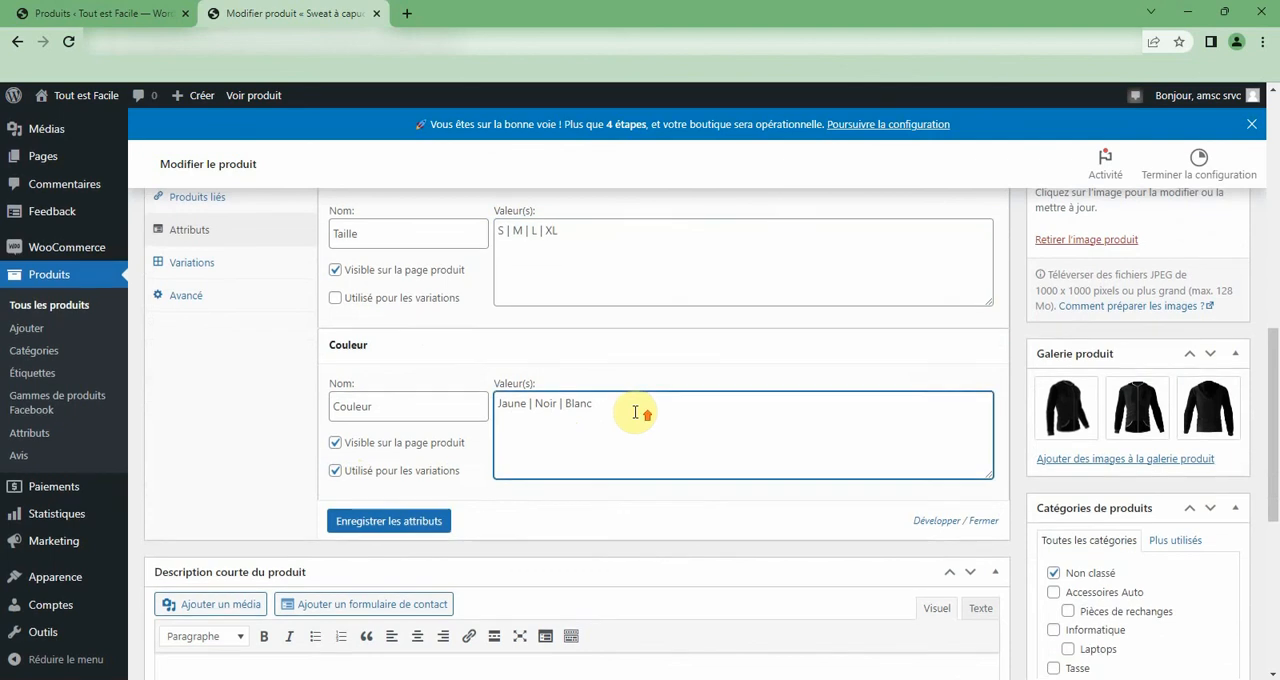
{"action": "scroll", "coordinate": [349, 437], "scroll_direction": "up", "scroll_amount": 3}
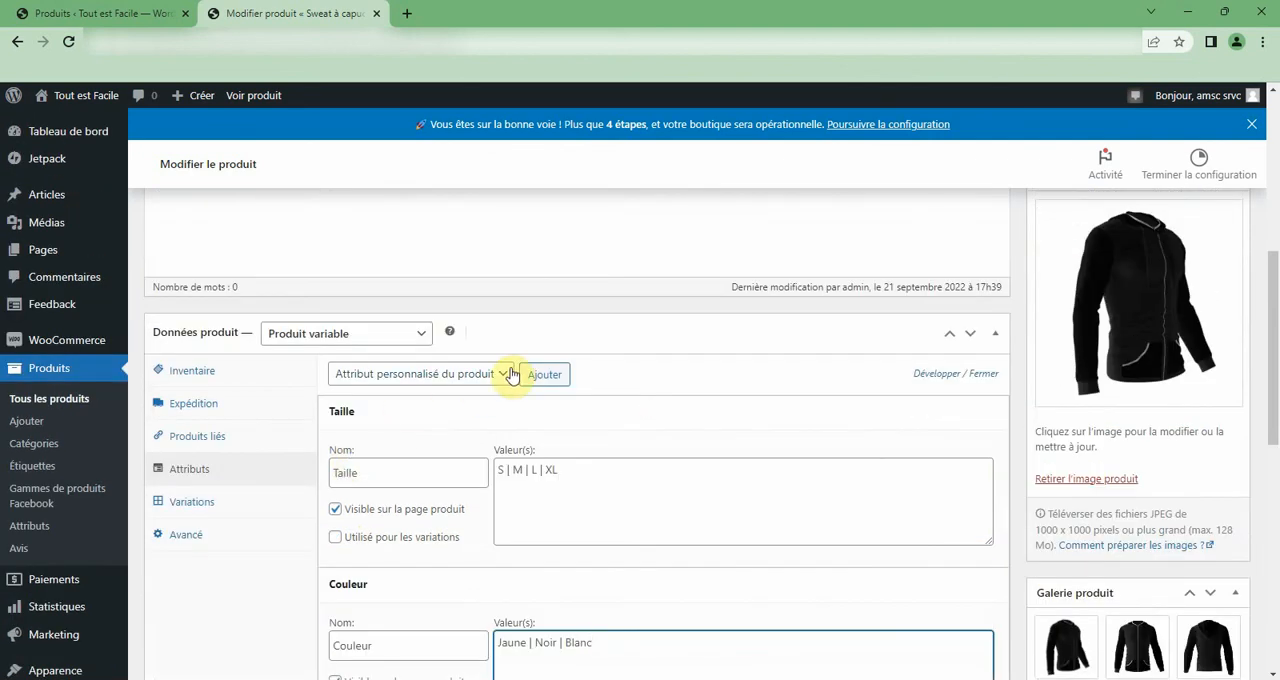
Review the Attributs and Produits liés product data of Sweat à capuche, then collapse the Taille and Couleur attributes.
{"action": "scroll", "coordinate": [512, 376], "scroll_direction": "down", "scroll_amount": 4}
{"action": "scroll", "coordinate": [509, 373], "scroll_direction": "up", "scroll_amount": 3}
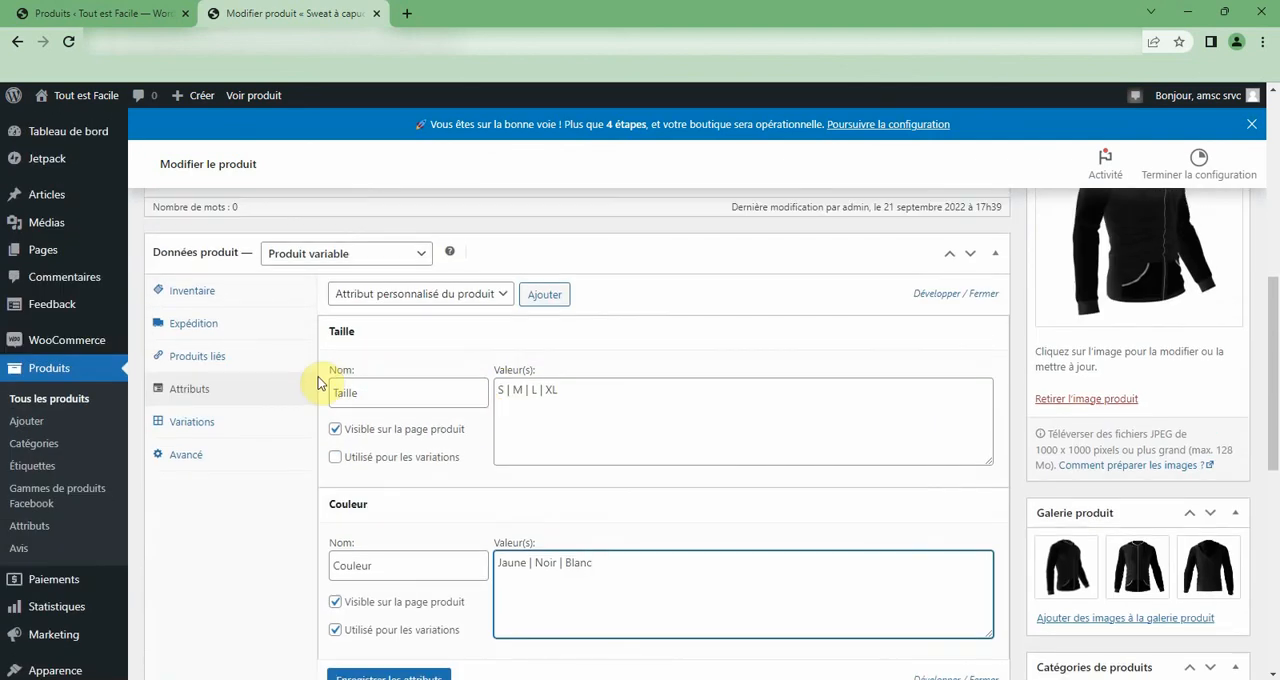
{"action": "left_click", "coordinate": [196, 390]}
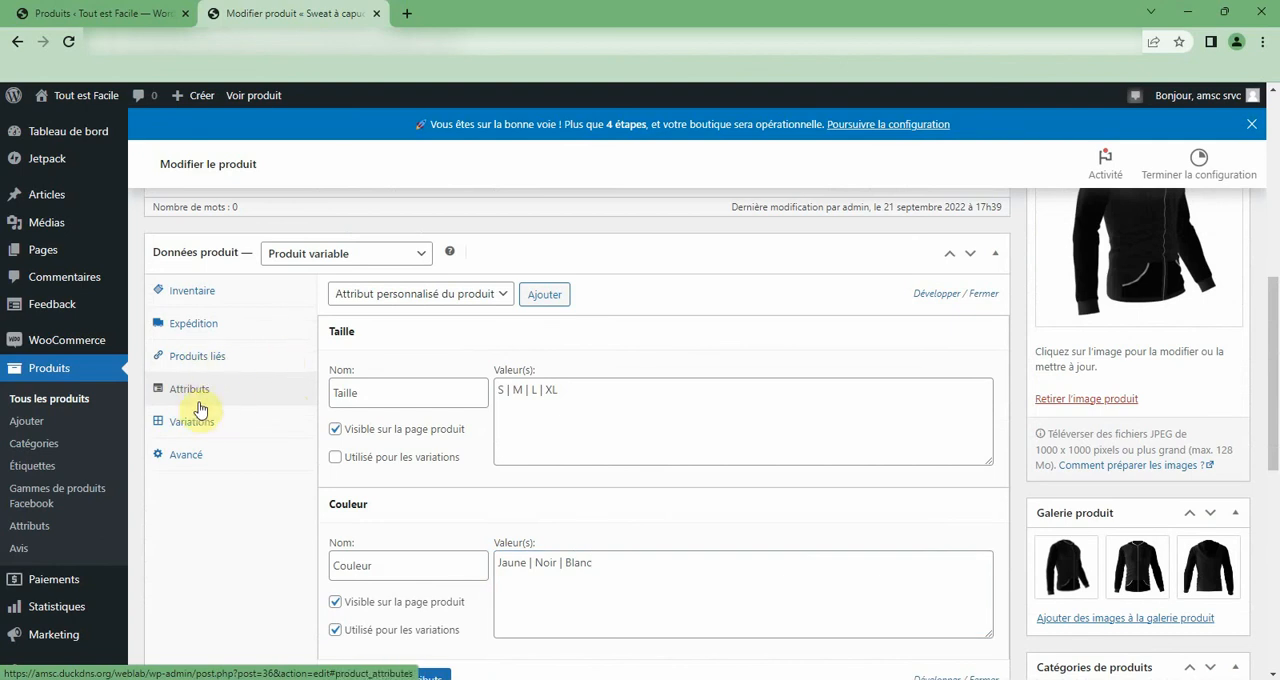
{"action": "scroll", "coordinate": [470, 540], "scroll_direction": "down", "scroll_amount": 3}
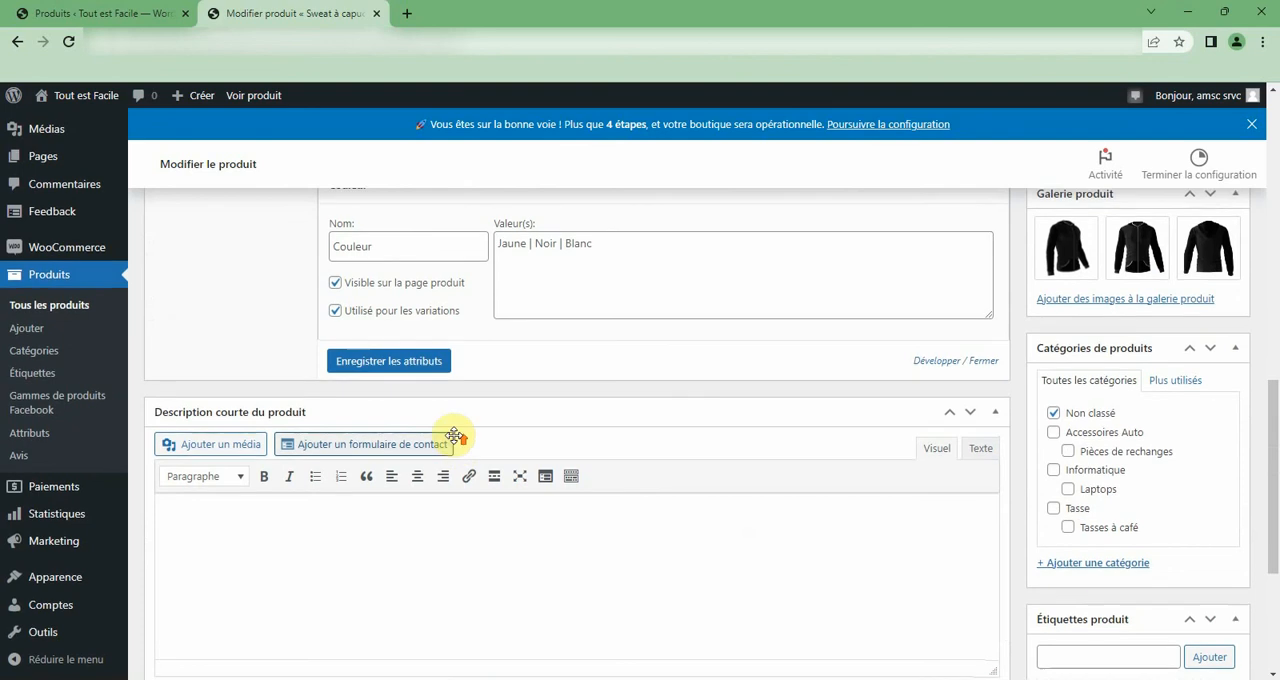
{"action": "scroll", "coordinate": [457, 440], "scroll_direction": "up", "scroll_amount": 3}
{"action": "left_click", "coordinate": [200, 358]}
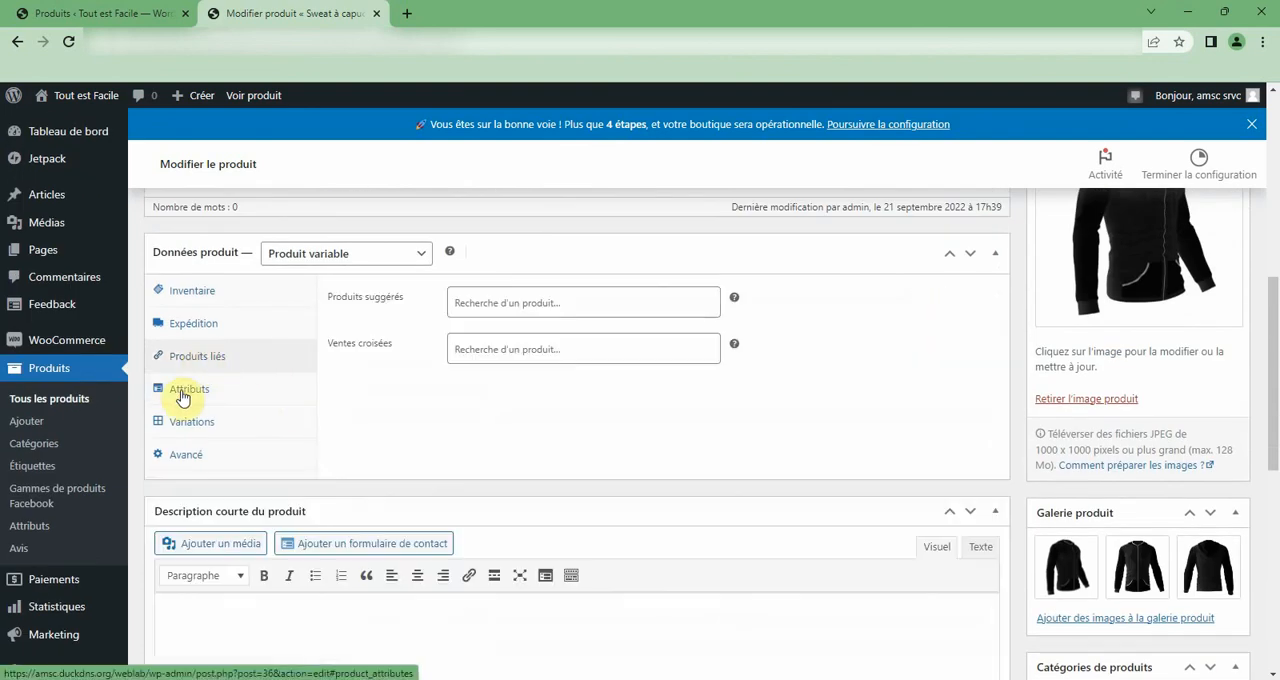
{"action": "left_click", "coordinate": [181, 396]}
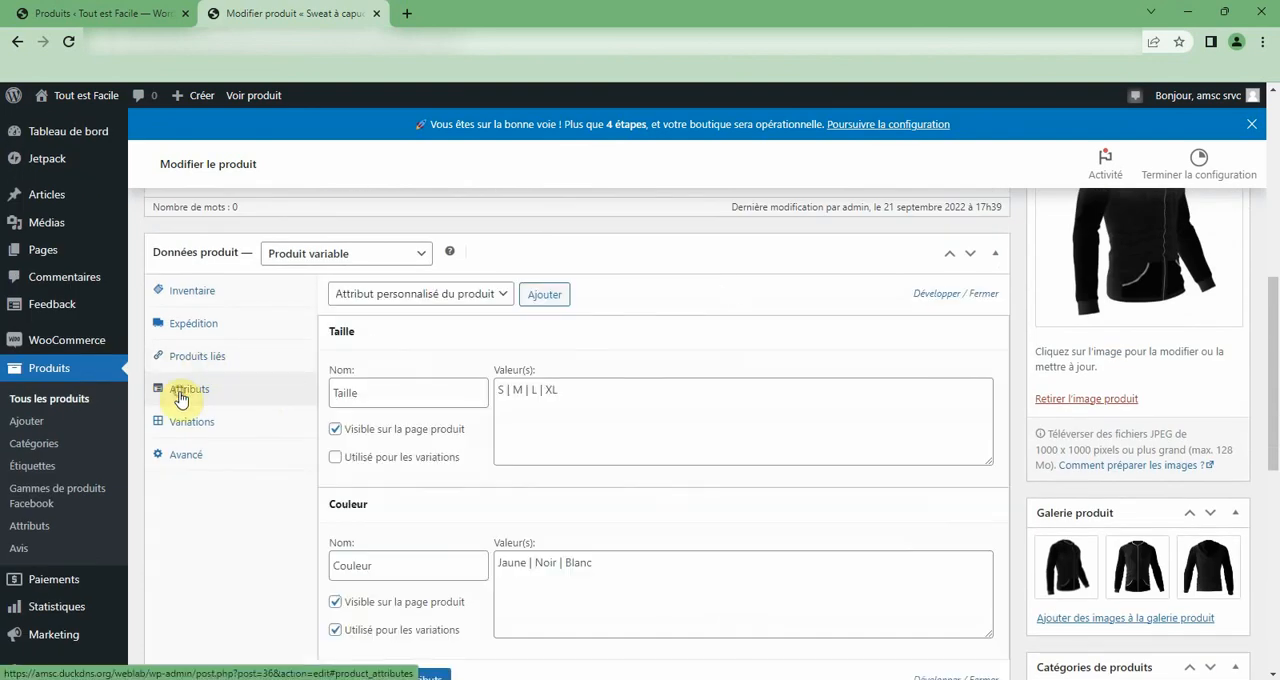
{"action": "left_click", "coordinate": [517, 338]}
{"action": "left_click", "coordinate": [494, 369]}
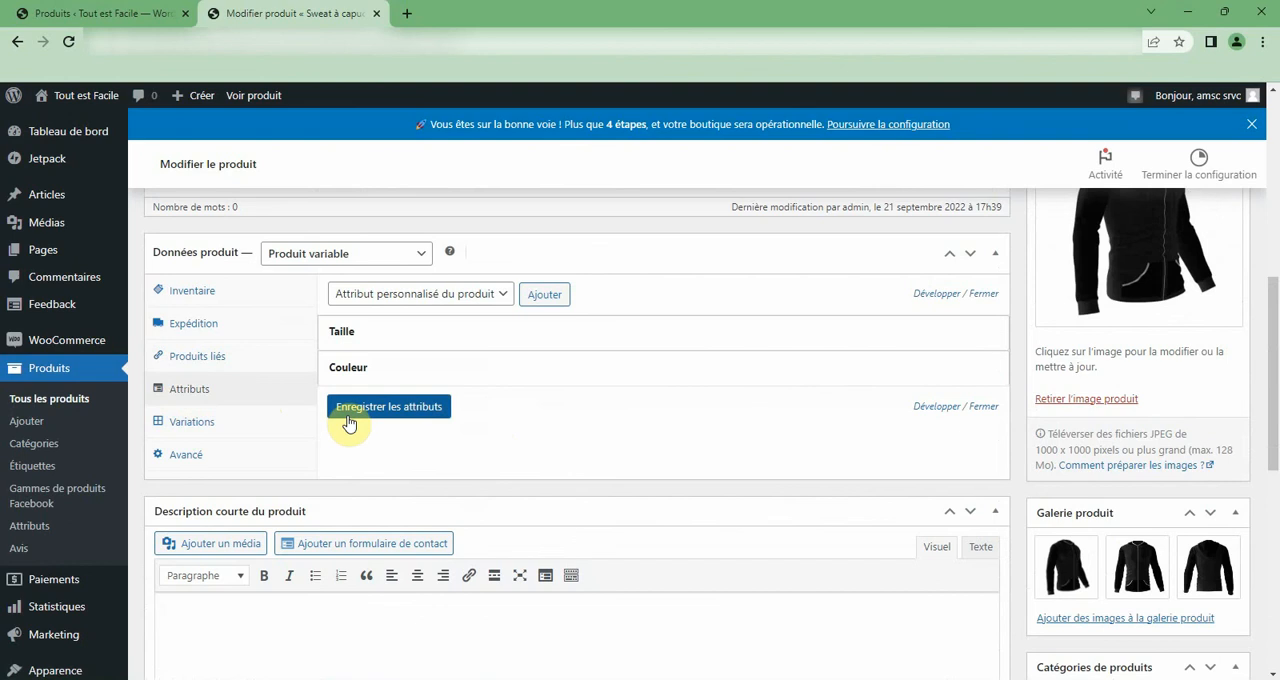
Open the variations of Sweat à capuche and examine the regular and promotional prices of the first Jaune variation.
{"action": "left_click", "coordinate": [195, 424]}
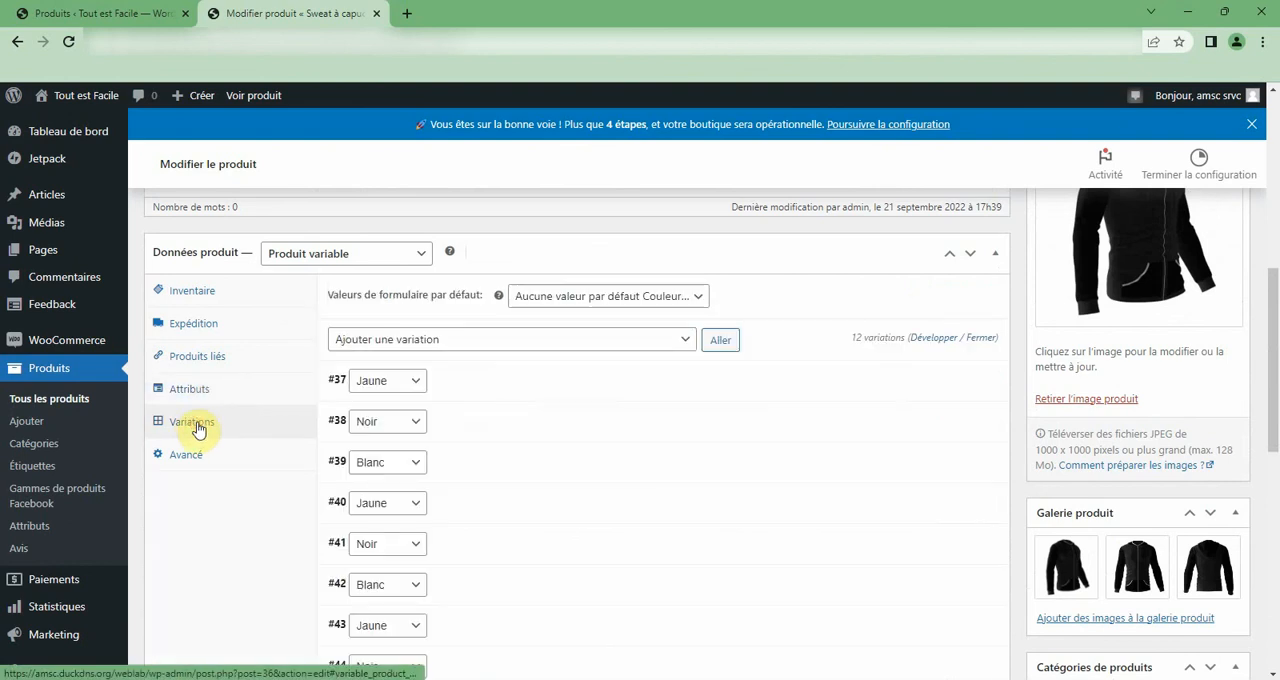
{"action": "scroll", "coordinate": [445, 391], "scroll_direction": "down", "scroll_amount": 2}
{"action": "scroll", "coordinate": [435, 375], "scroll_direction": "up", "scroll_amount": 2}
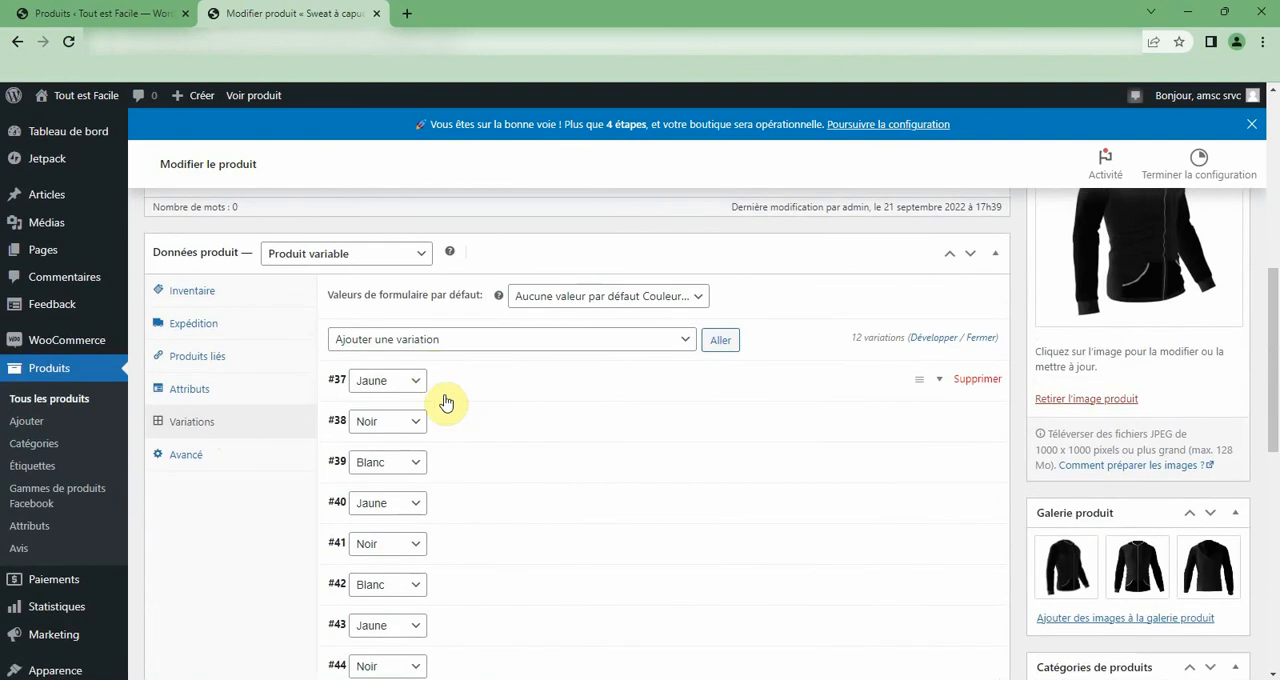
{"action": "left_click", "coordinate": [446, 398]}
{"action": "left_click", "coordinate": [413, 565]}
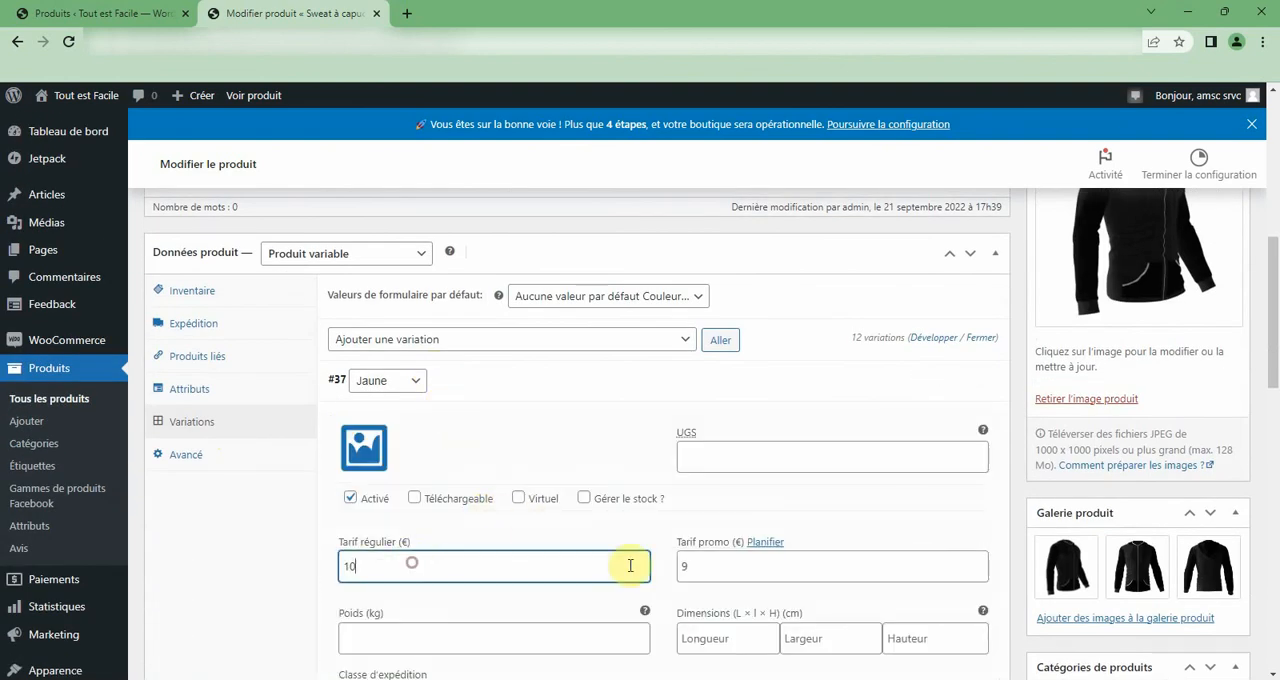
{"action": "left_click", "coordinate": [800, 566]}
{"action": "scroll", "coordinate": [400, 471], "scroll_direction": "down", "scroll_amount": 4}
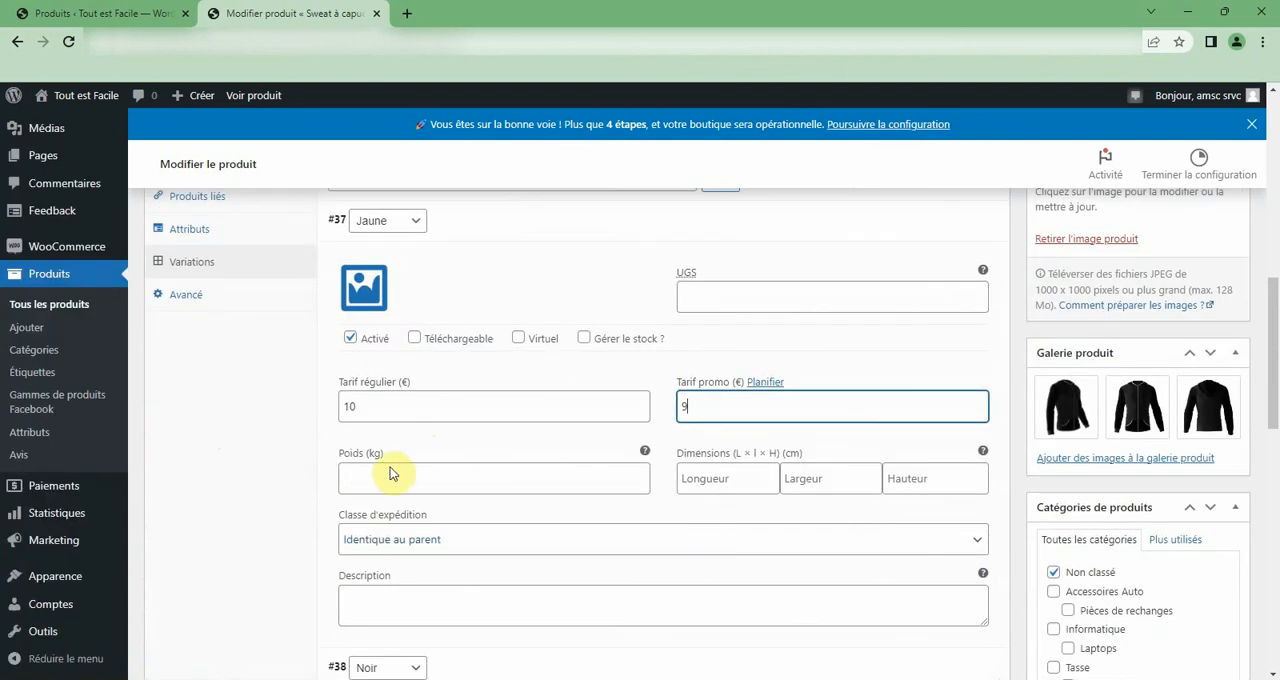
Expand the first Noir and Blanc variations and compare their regular and promotional prices with those of Jaune.
{"action": "left_click", "coordinate": [463, 496]}
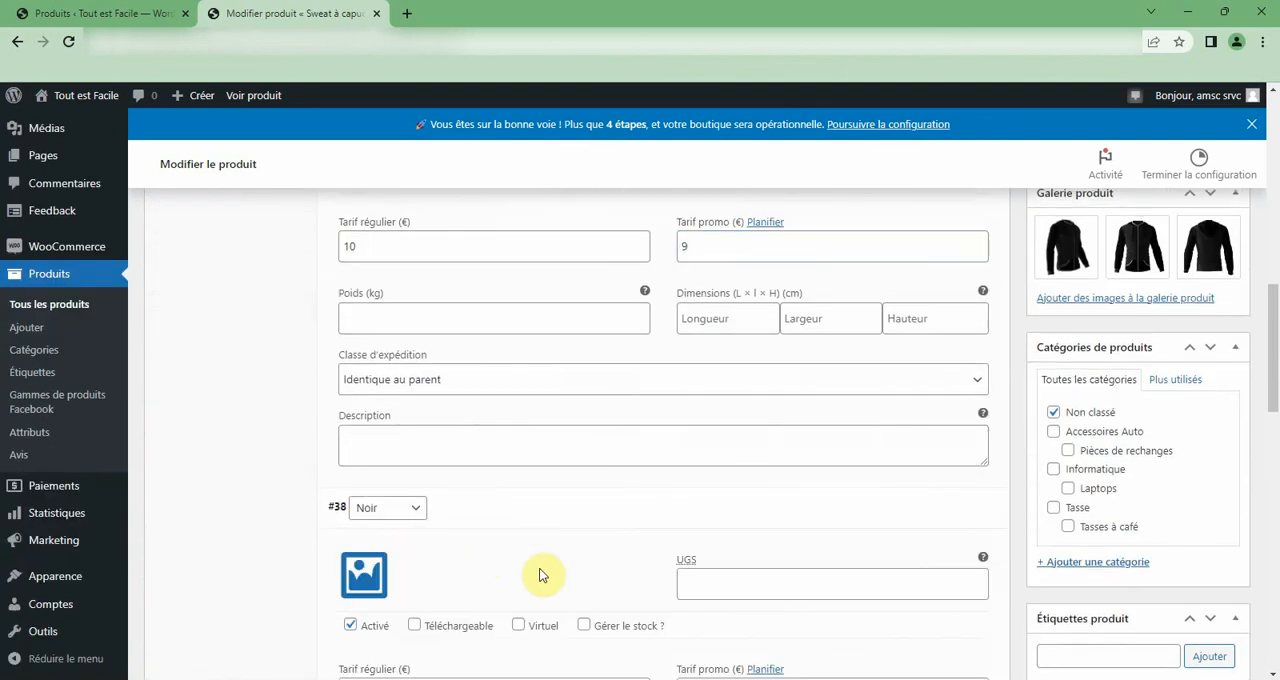
{"action": "scroll", "coordinate": [600, 578], "scroll_direction": "down", "scroll_amount": 3}
{"action": "left_click", "coordinate": [392, 453]}
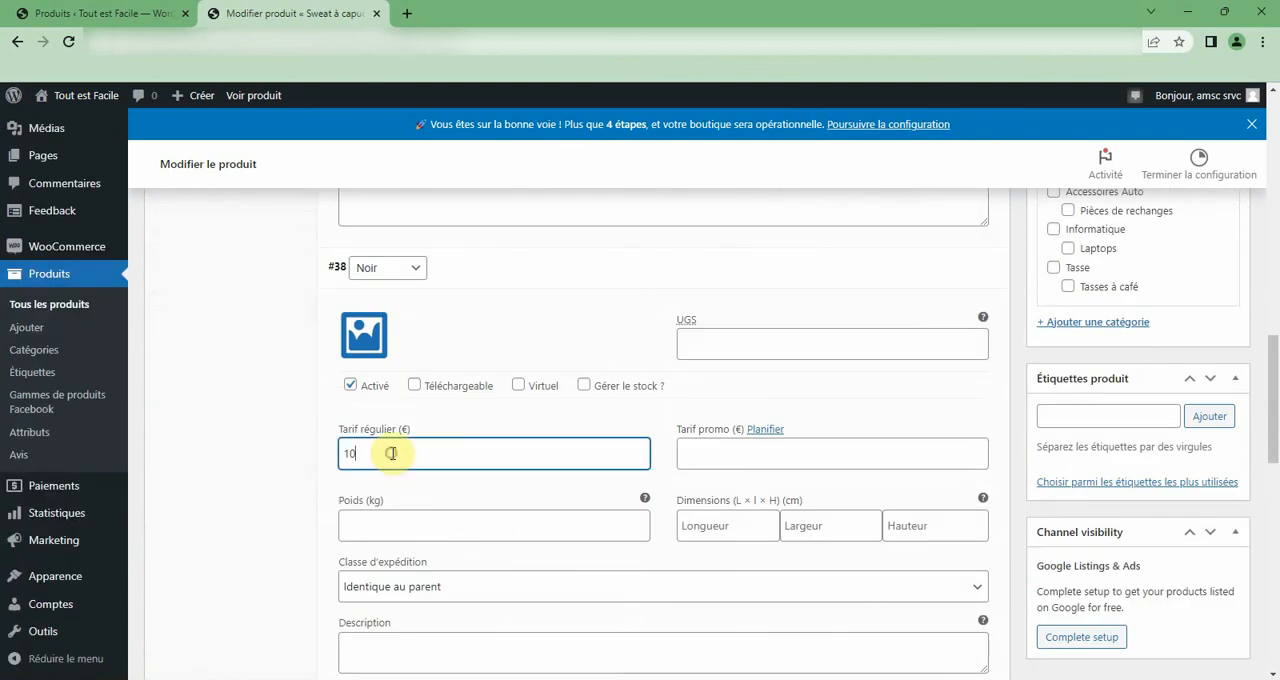
{"action": "scroll", "coordinate": [393, 454], "scroll_direction": "up", "scroll_amount": 6}
{"action": "left_click_drag", "start_coordinate": [732, 488], "coordinate": [524, 476]}
{"action": "scroll", "coordinate": [510, 470], "scroll_direction": "up", "scroll_amount": 1}
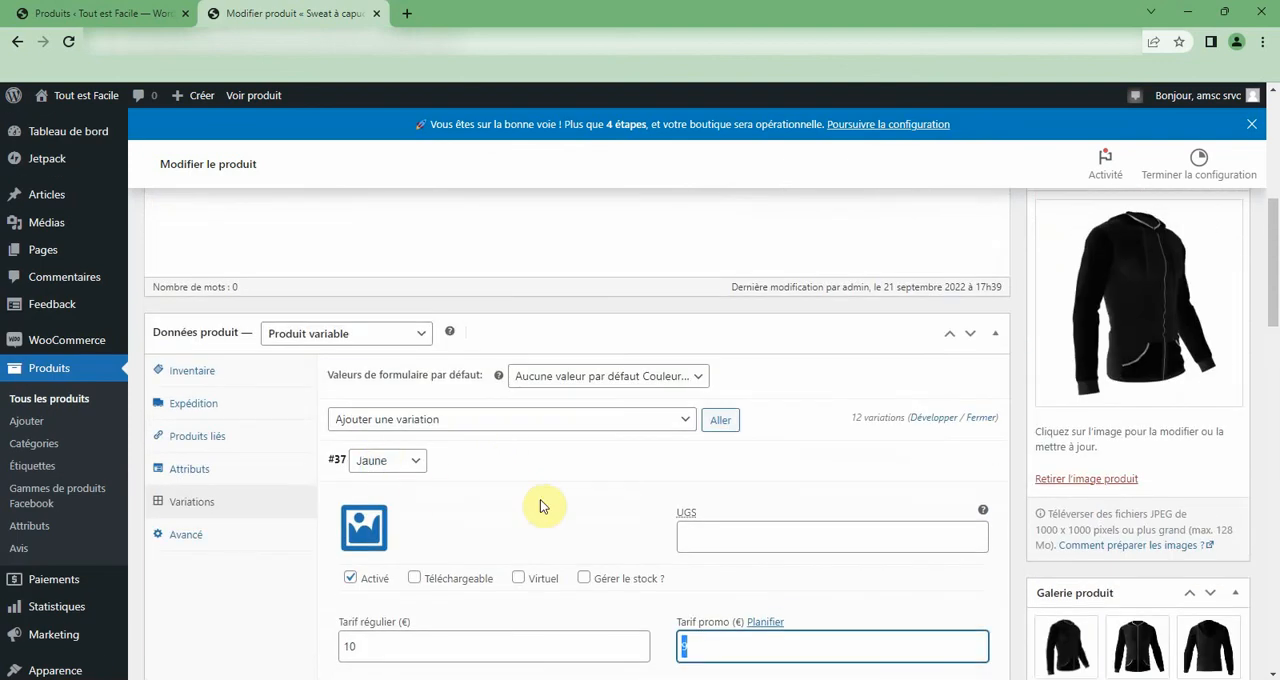
{"action": "scroll", "coordinate": [545, 502], "scroll_direction": "down", "scroll_amount": 1}
{"action": "scroll", "coordinate": [733, 495], "scroll_direction": "down", "scroll_amount": 7}
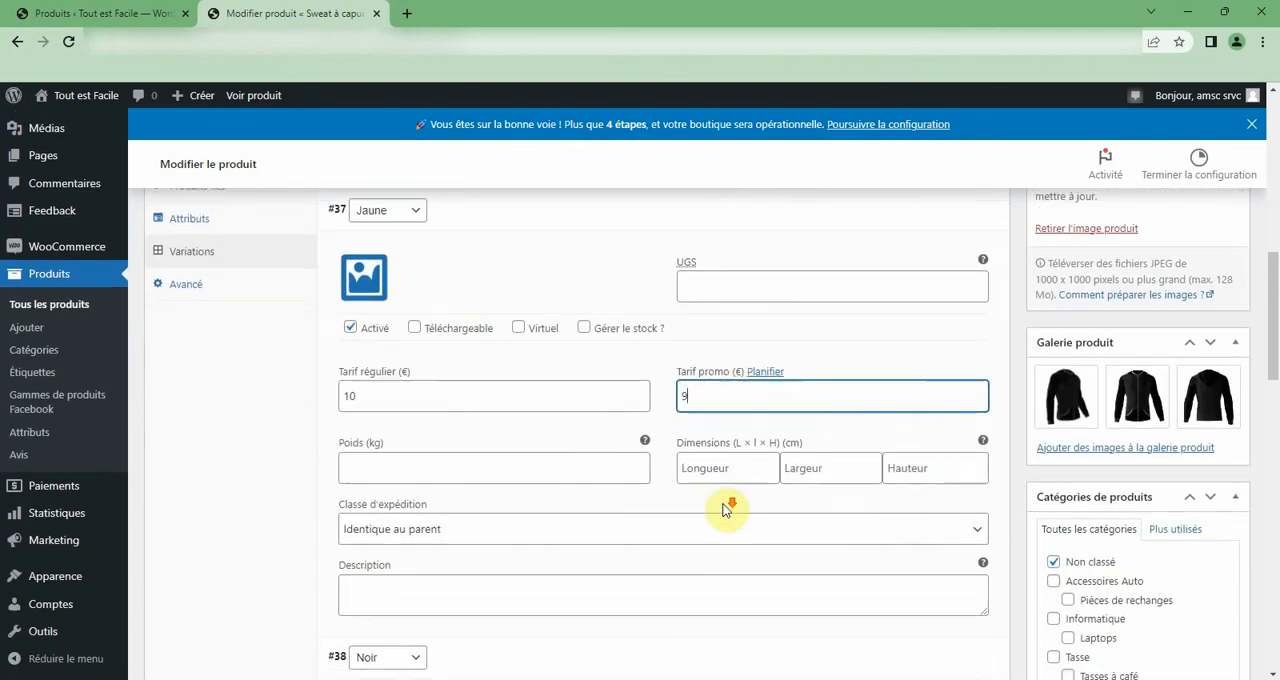
{"action": "scroll", "coordinate": [372, 366], "scroll_direction": "up", "scroll_amount": 3}
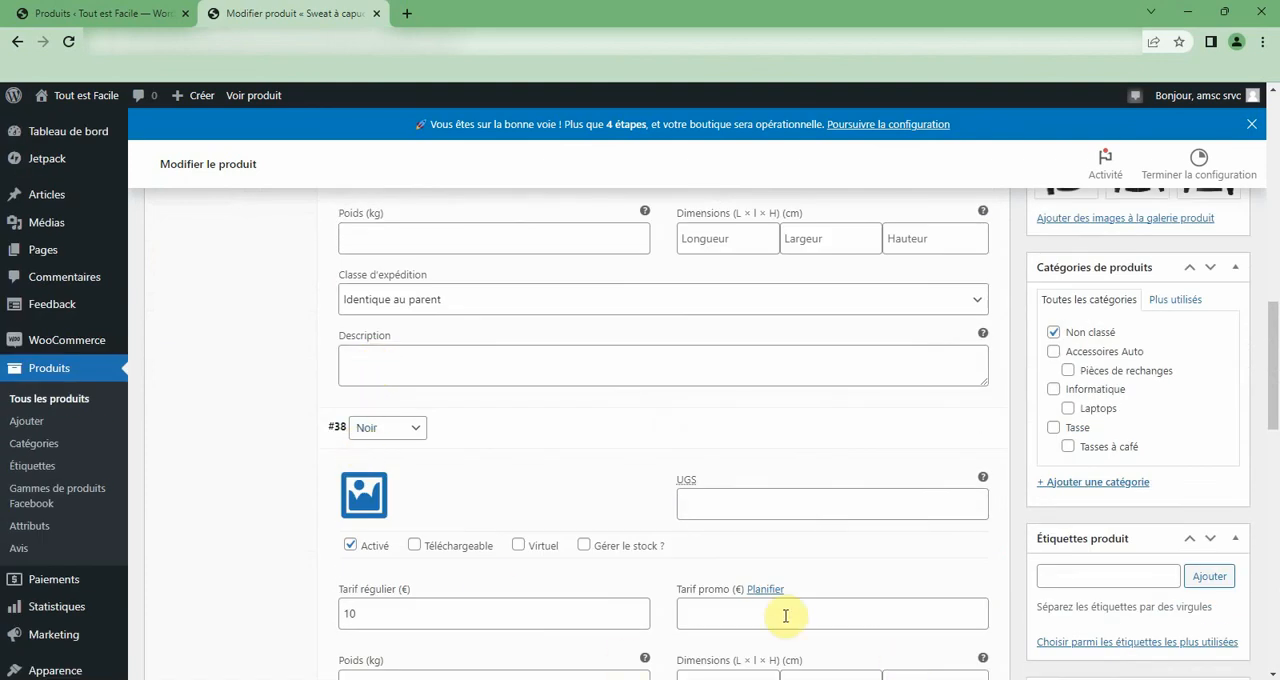
{"action": "scroll", "coordinate": [785, 616], "scroll_direction": "down", "scroll_amount": 5}
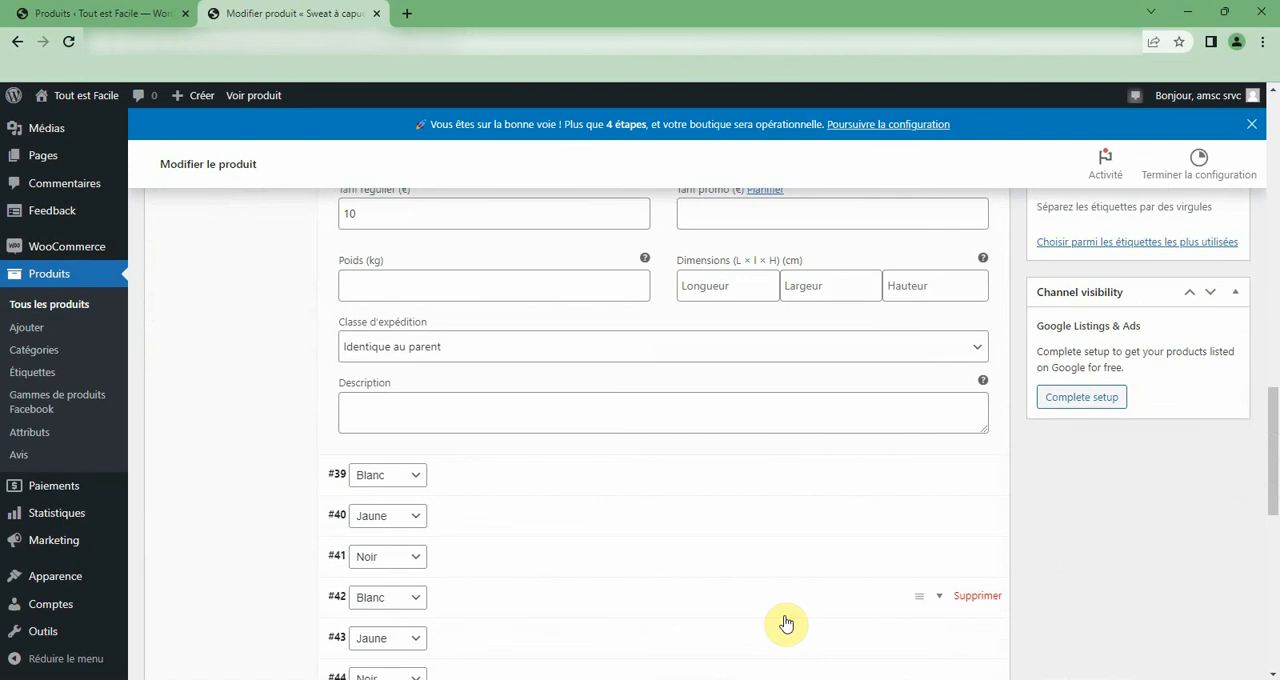
{"action": "scroll", "coordinate": [786, 622], "scroll_direction": "up", "scroll_amount": 1}
{"action": "left_click", "coordinate": [465, 404]}
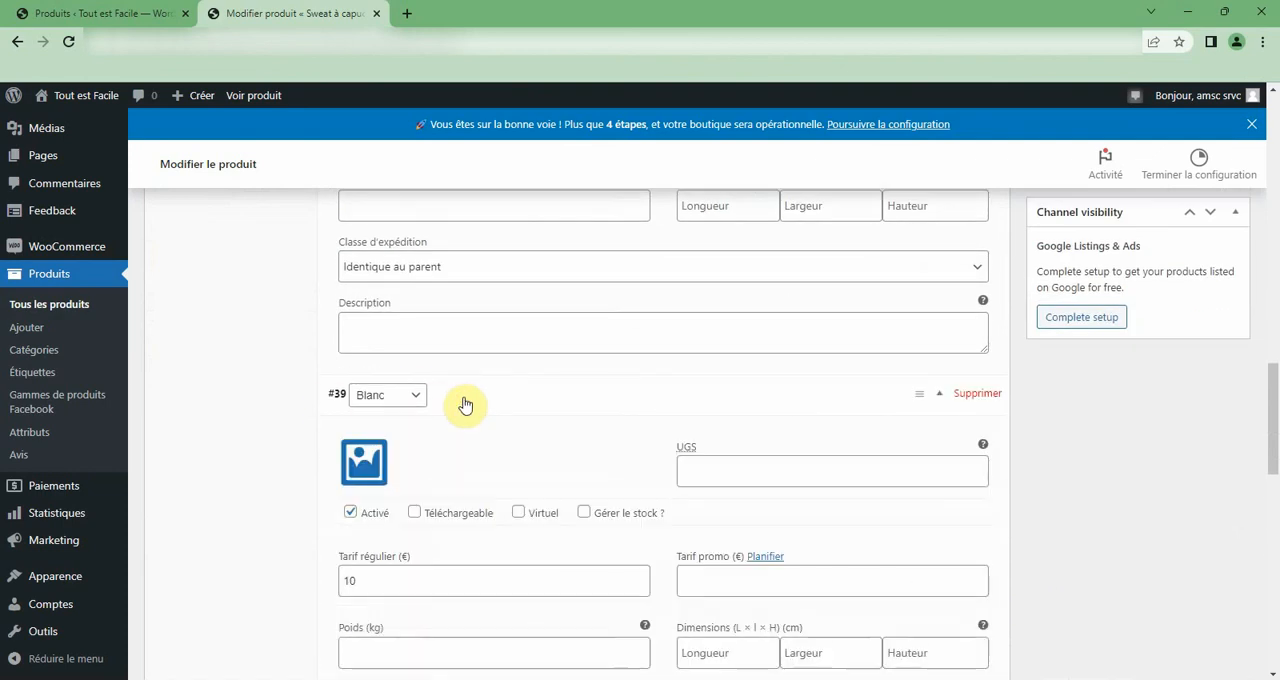
Return to the attributes of Sweat à capuche and expand Taille and Couleur to check their names, values and use for variations.
{"action": "scroll", "coordinate": [306, 408], "scroll_direction": "up", "scroll_amount": 10}
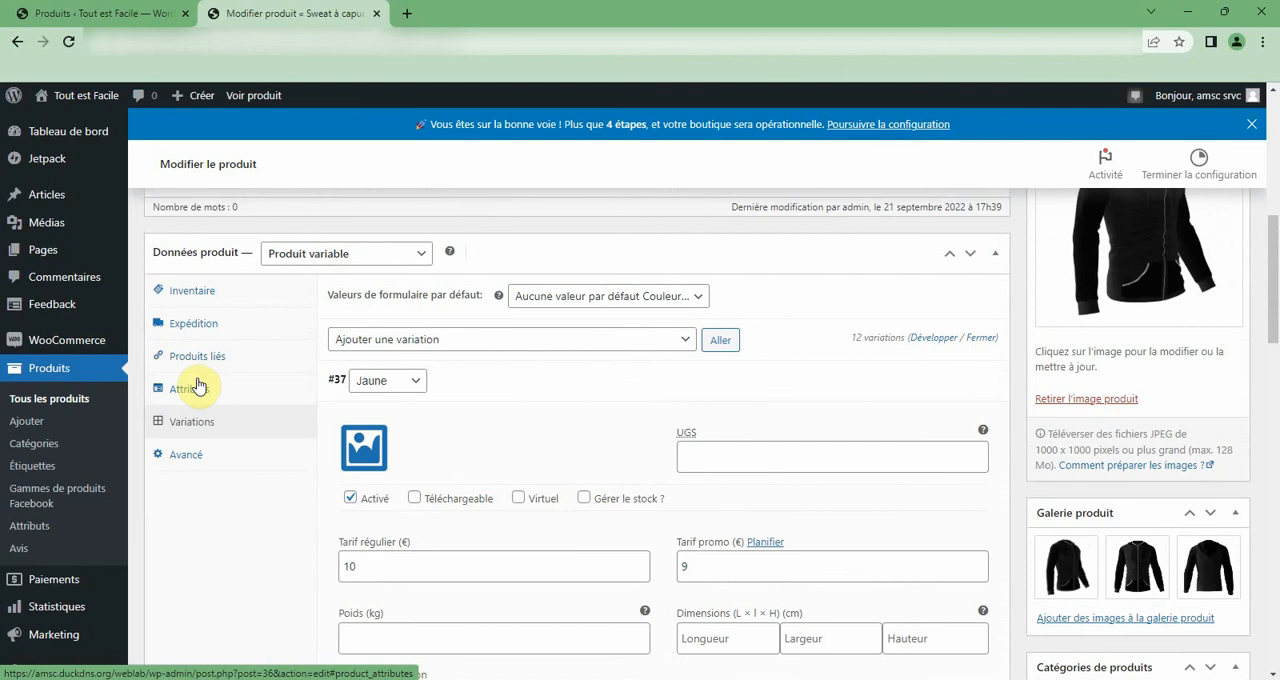
{"action": "left_click", "coordinate": [197, 385]}
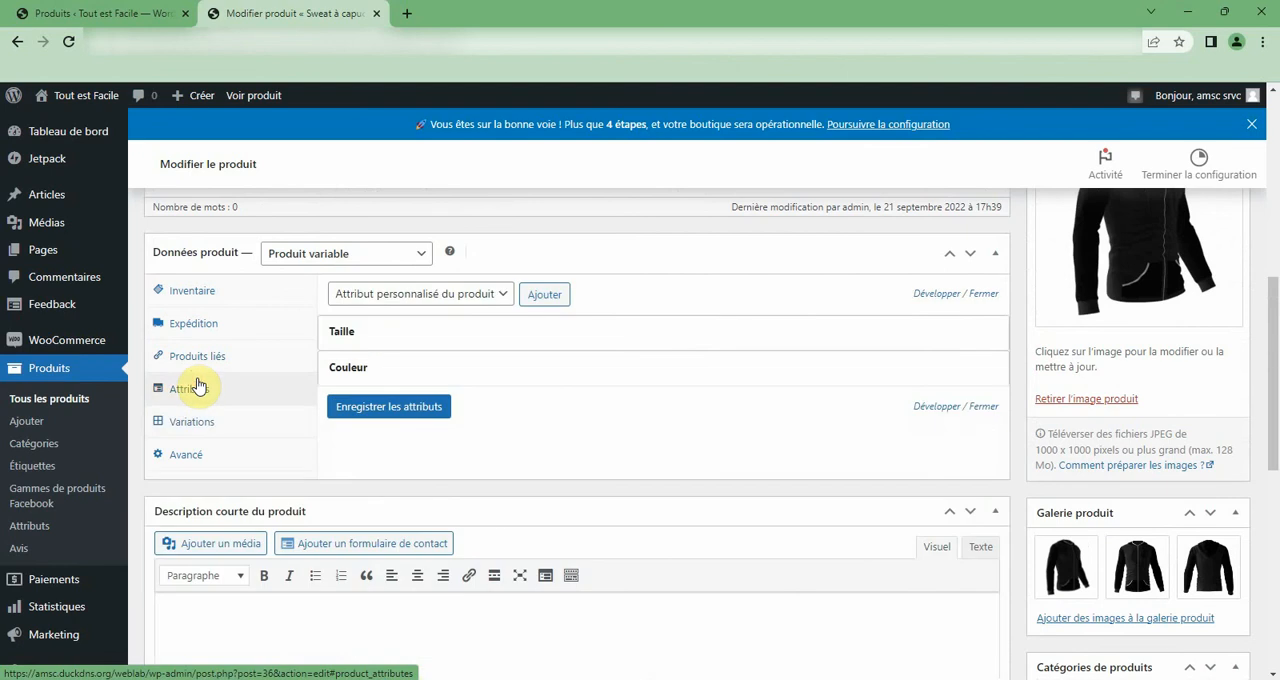
{"action": "left_click", "coordinate": [357, 335]}
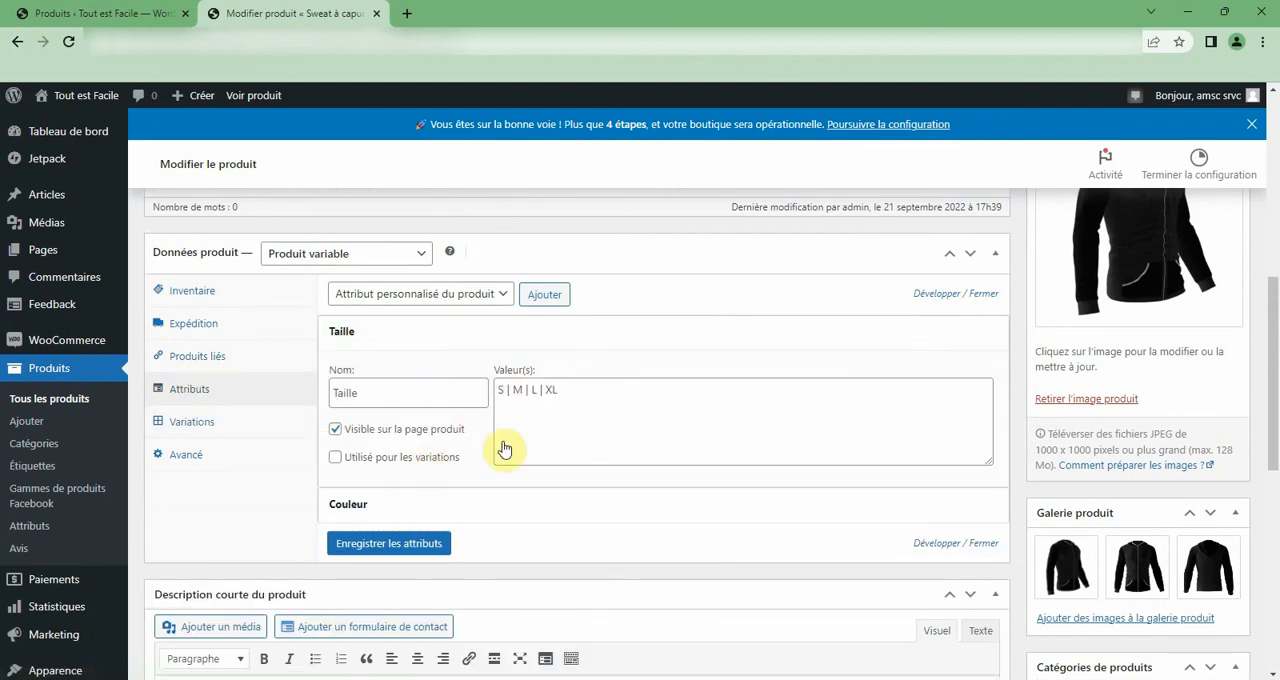
{"action": "scroll", "coordinate": [510, 438], "scroll_direction": "down", "scroll_amount": 1}
{"action": "scroll", "coordinate": [510, 438], "scroll_direction": "down", "scroll_amount": 1}
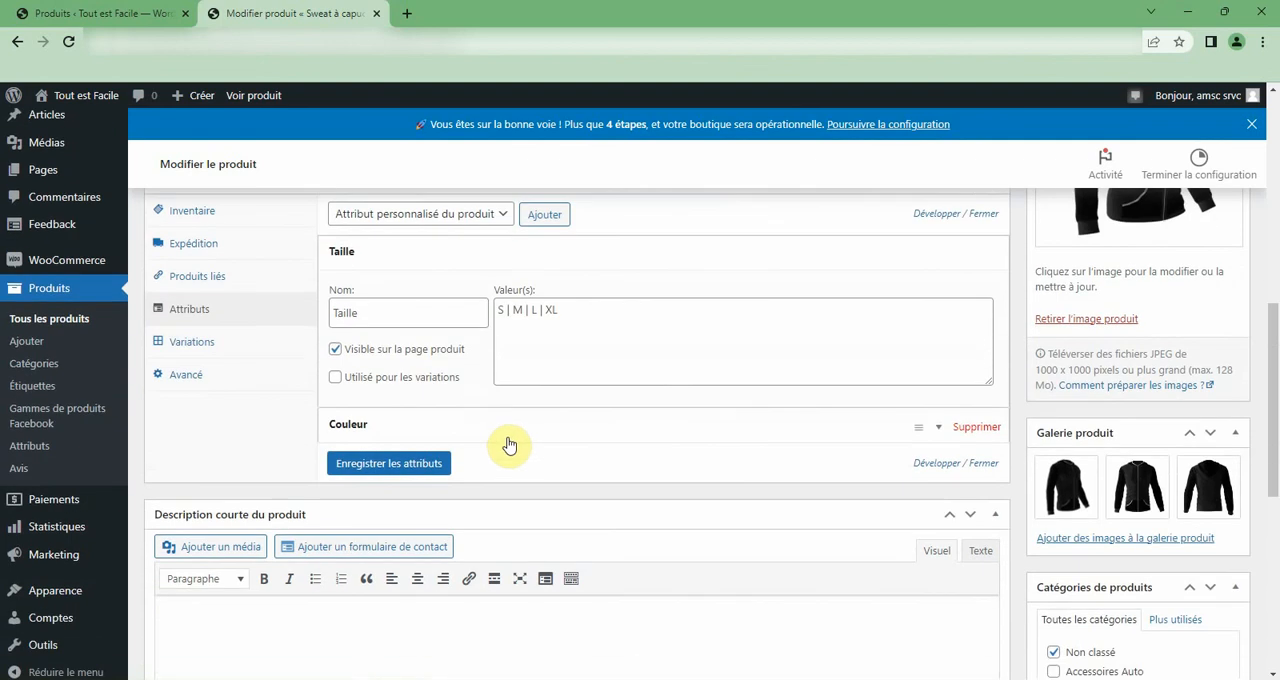
{"action": "left_click", "coordinate": [388, 304]}
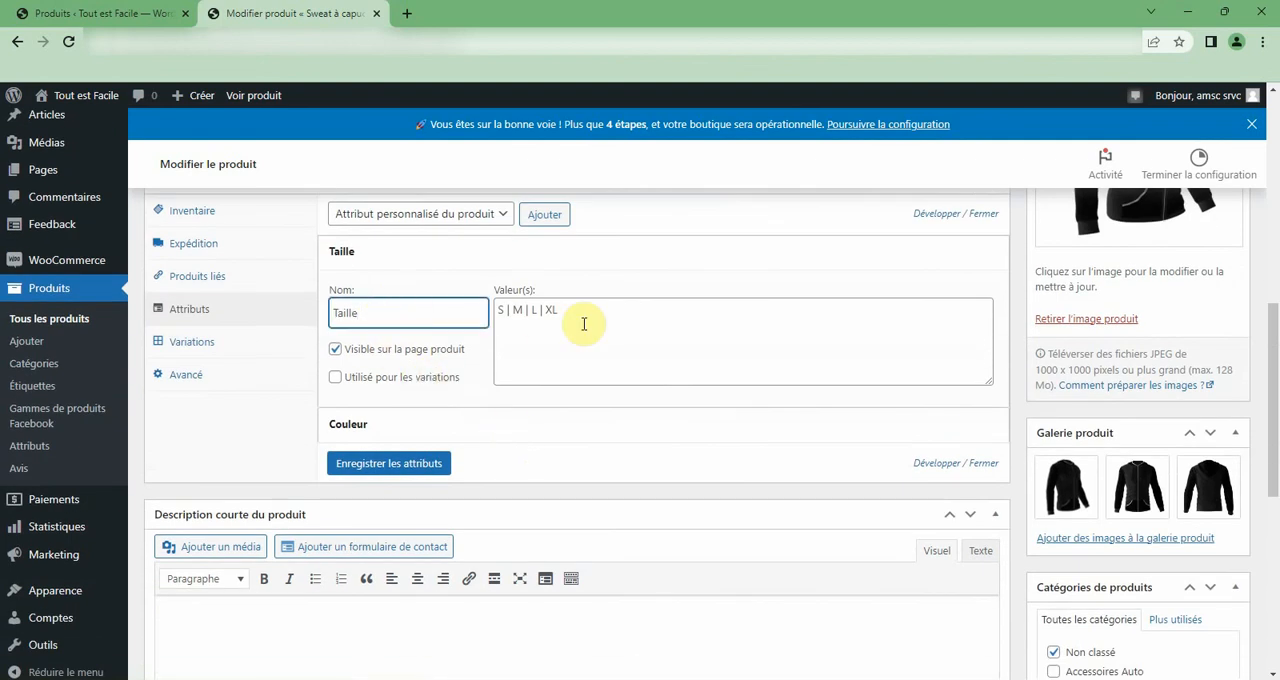
{"action": "left_click", "coordinate": [463, 423]}
{"action": "scroll", "coordinate": [465, 416], "scroll_direction": "down", "scroll_amount": 2}
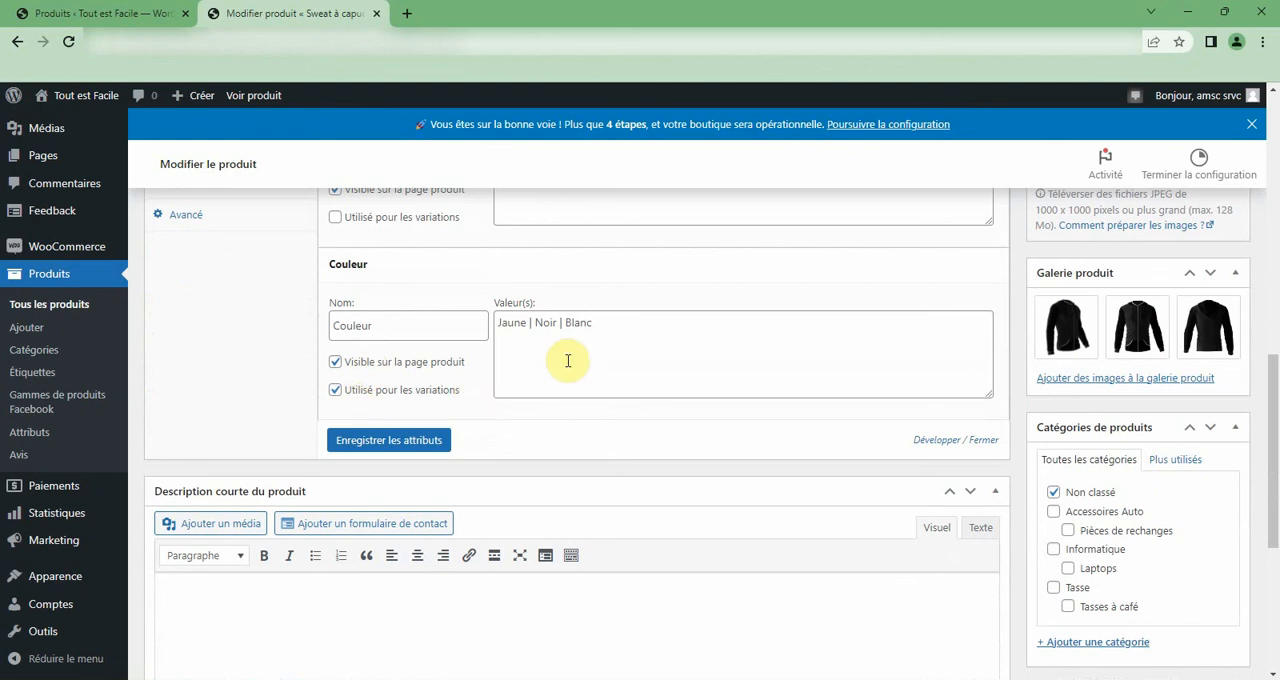
{"action": "left_click", "coordinate": [630, 334]}
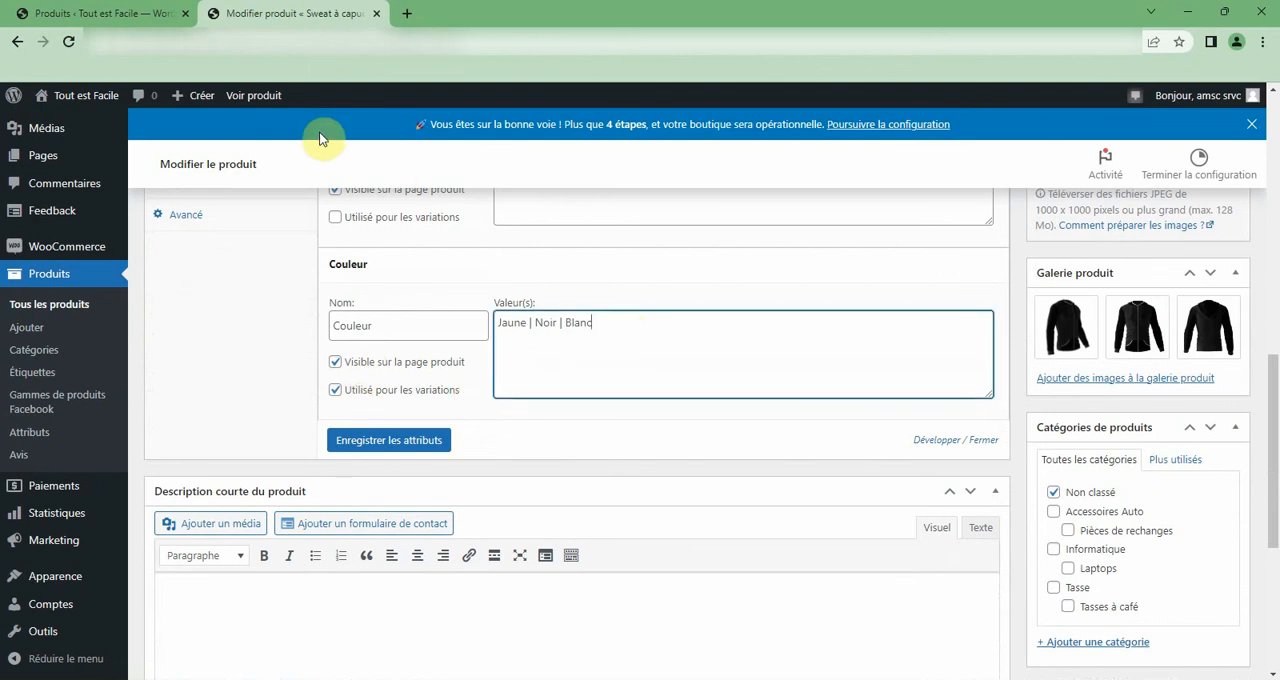
View Sweat à capuche in the shop and compare the price and stock offered for the Jaune and Noir colours.
{"action": "left_click", "coordinate": [260, 98]}
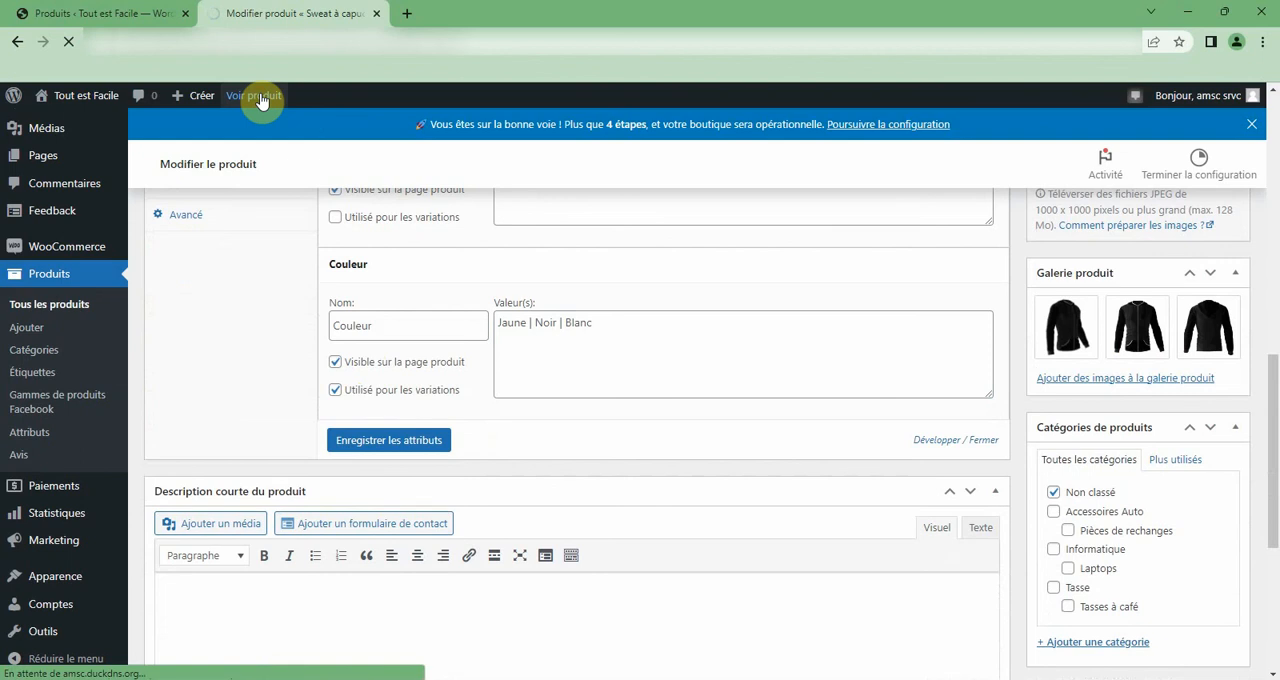
{"action": "scroll", "coordinate": [426, 251], "scroll_direction": "down", "scroll_amount": 3}
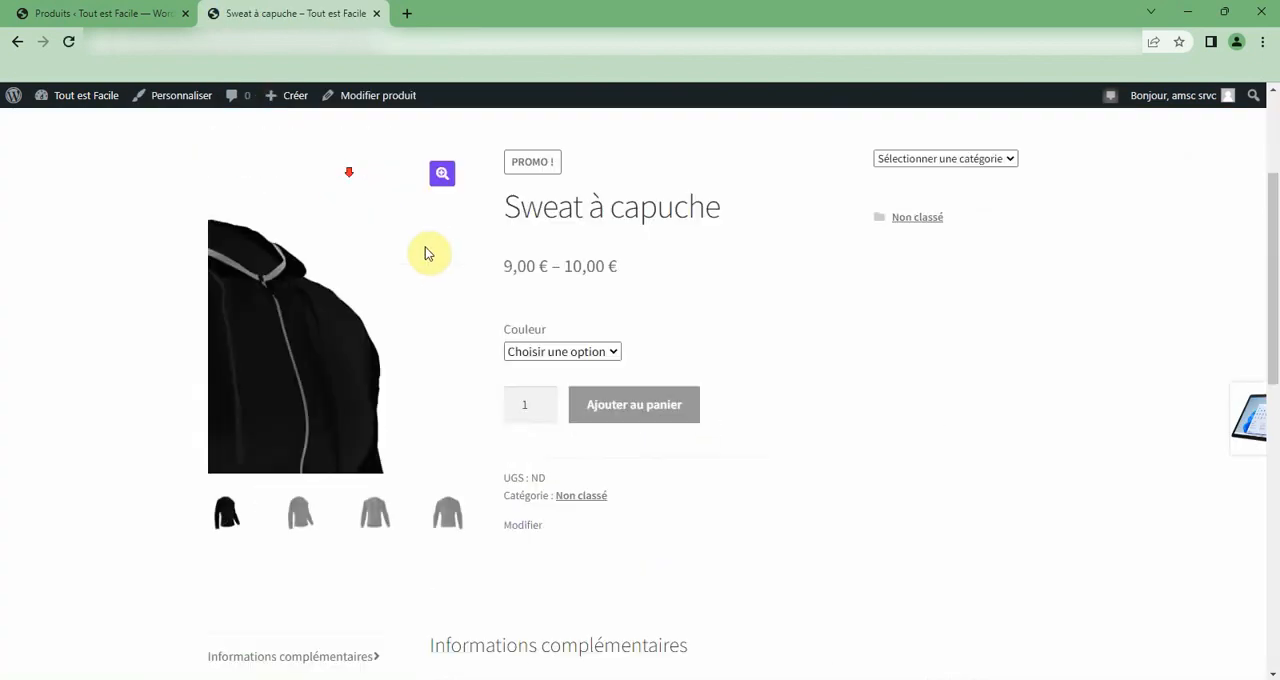
{"action": "left_click", "coordinate": [568, 251]}
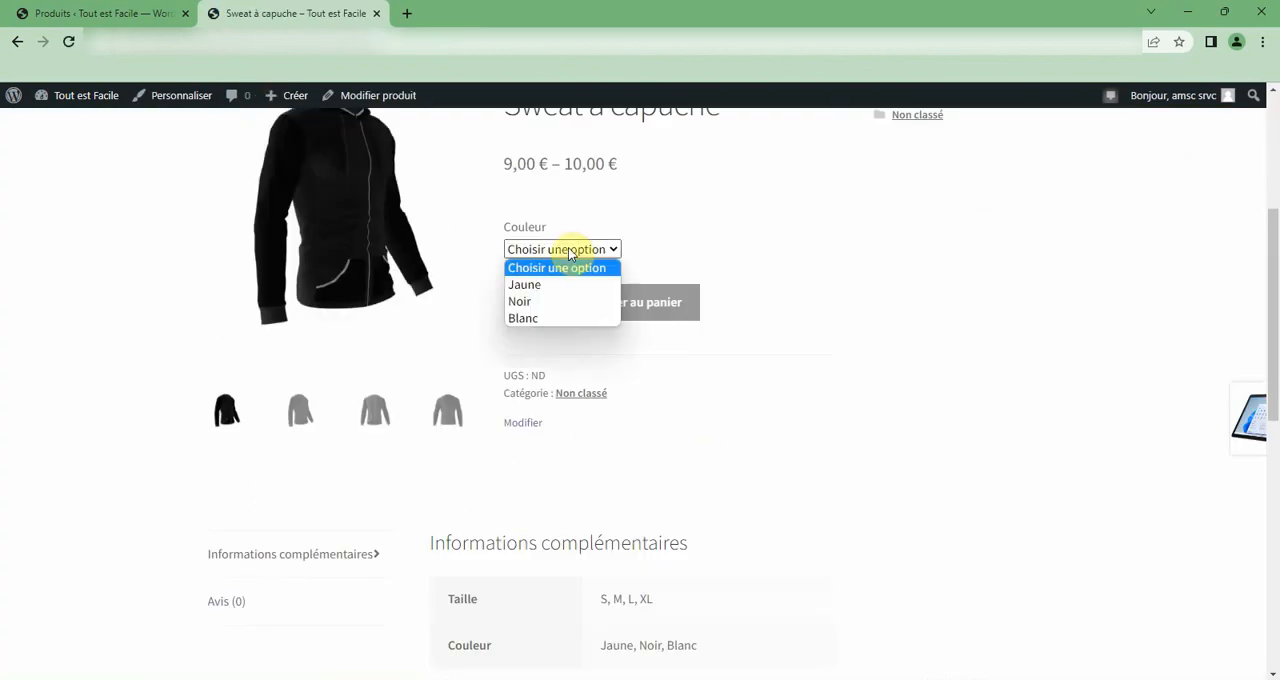
{"action": "left_click", "coordinate": [540, 284]}
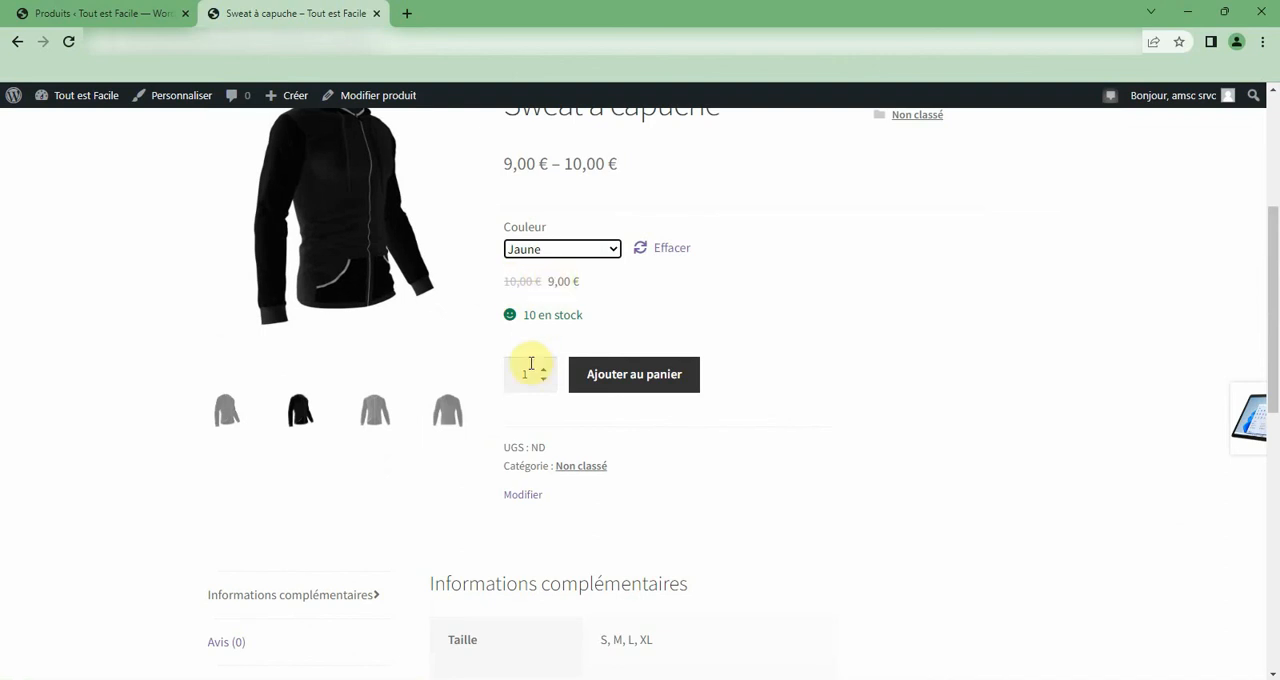
{"action": "left_click", "coordinate": [546, 249]}
{"action": "left_click", "coordinate": [543, 300]}
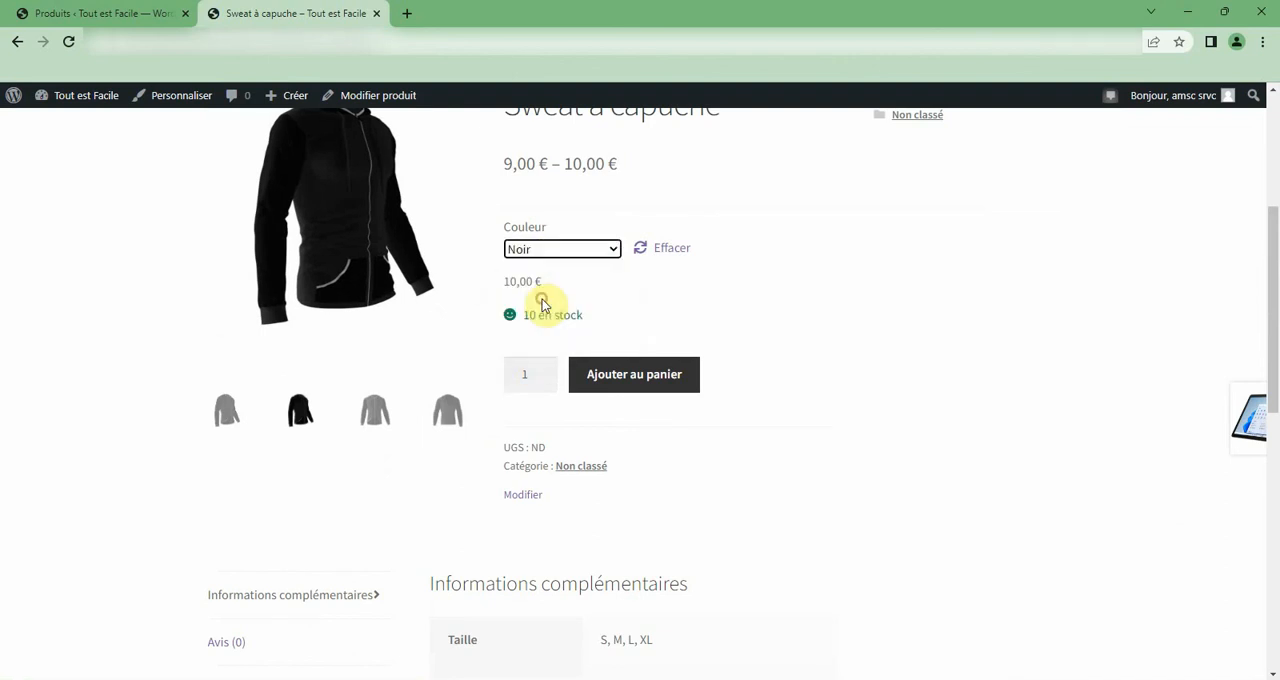
Choose Blanc as the Couleur, browse the gallery images and add one Sweat à capuche to the cart.
{"action": "left_click", "coordinate": [556, 250]}
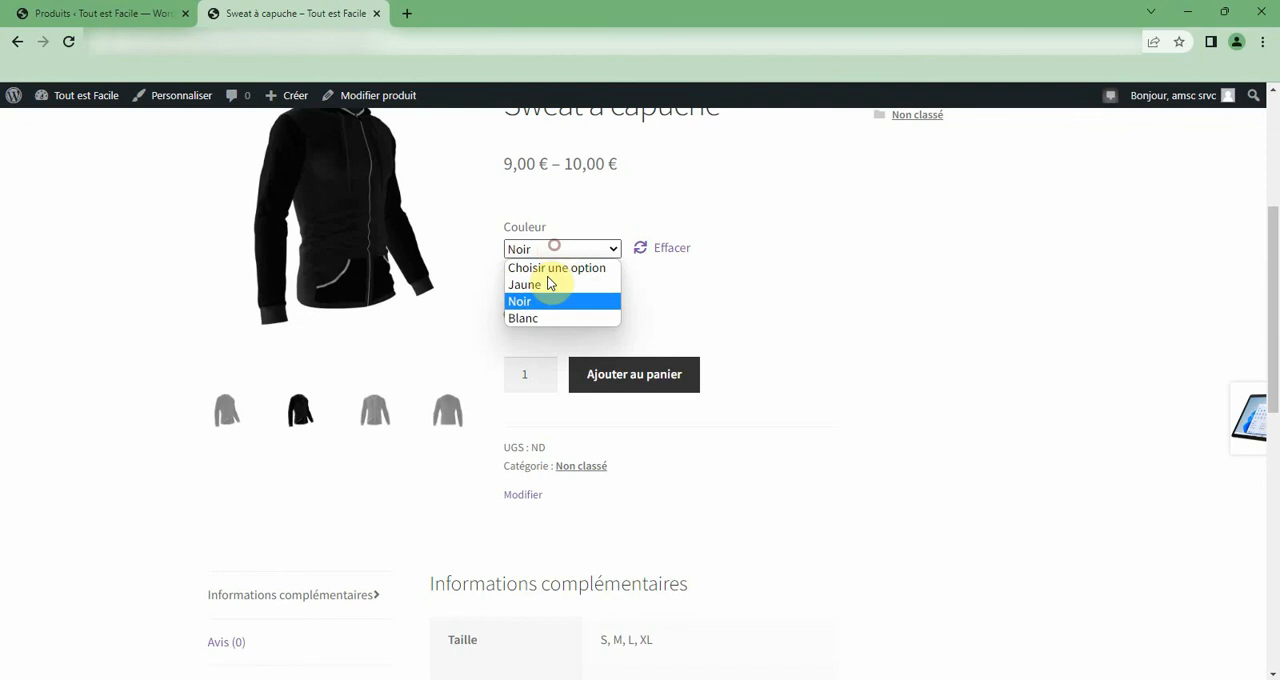
{"action": "left_click", "coordinate": [537, 318]}
{"action": "left_click", "coordinate": [378, 418]}
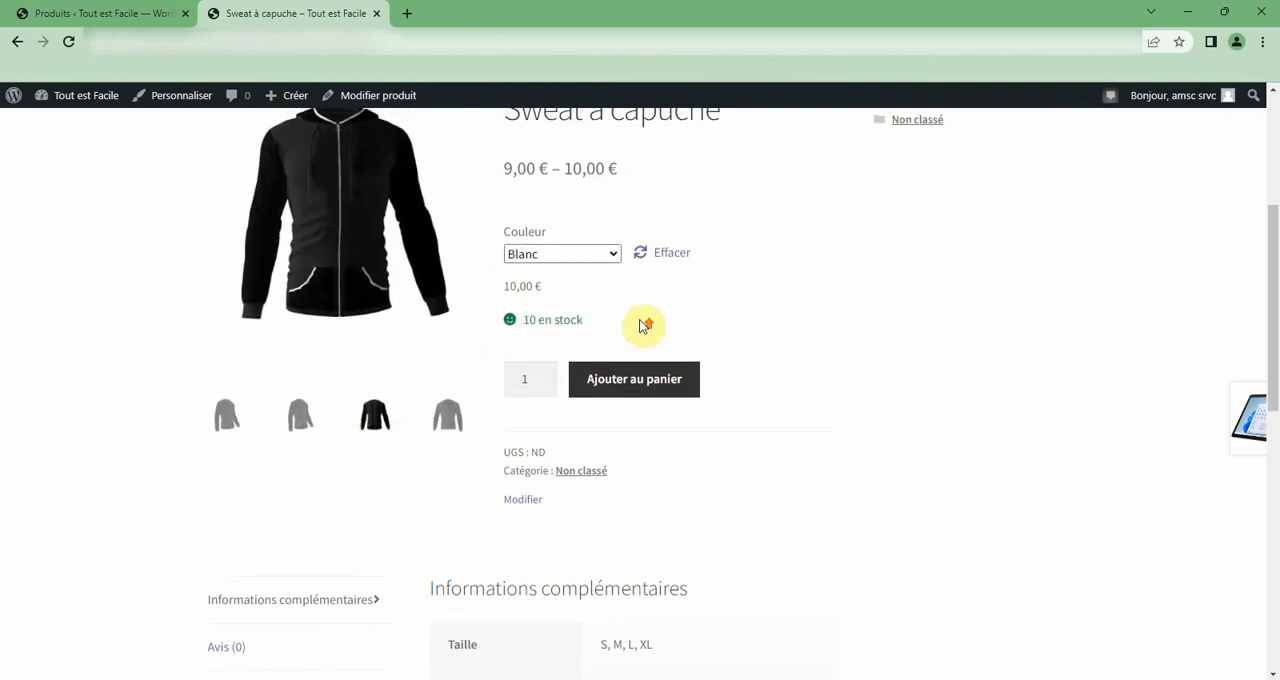
{"action": "scroll", "coordinate": [640, 330], "scroll_direction": "up", "scroll_amount": 3}
{"action": "scroll", "coordinate": [634, 334], "scroll_direction": "down", "scroll_amount": 3}
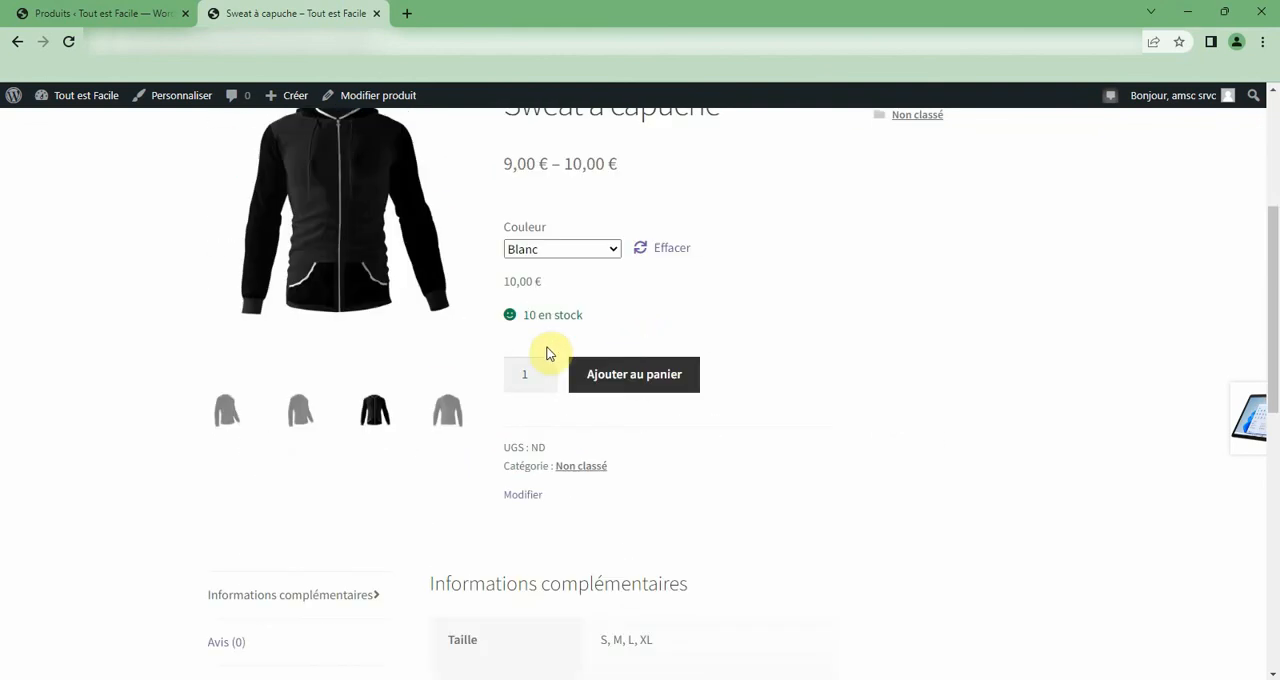
{"action": "left_click", "coordinate": [300, 410]}
{"action": "left_click", "coordinate": [628, 379]}
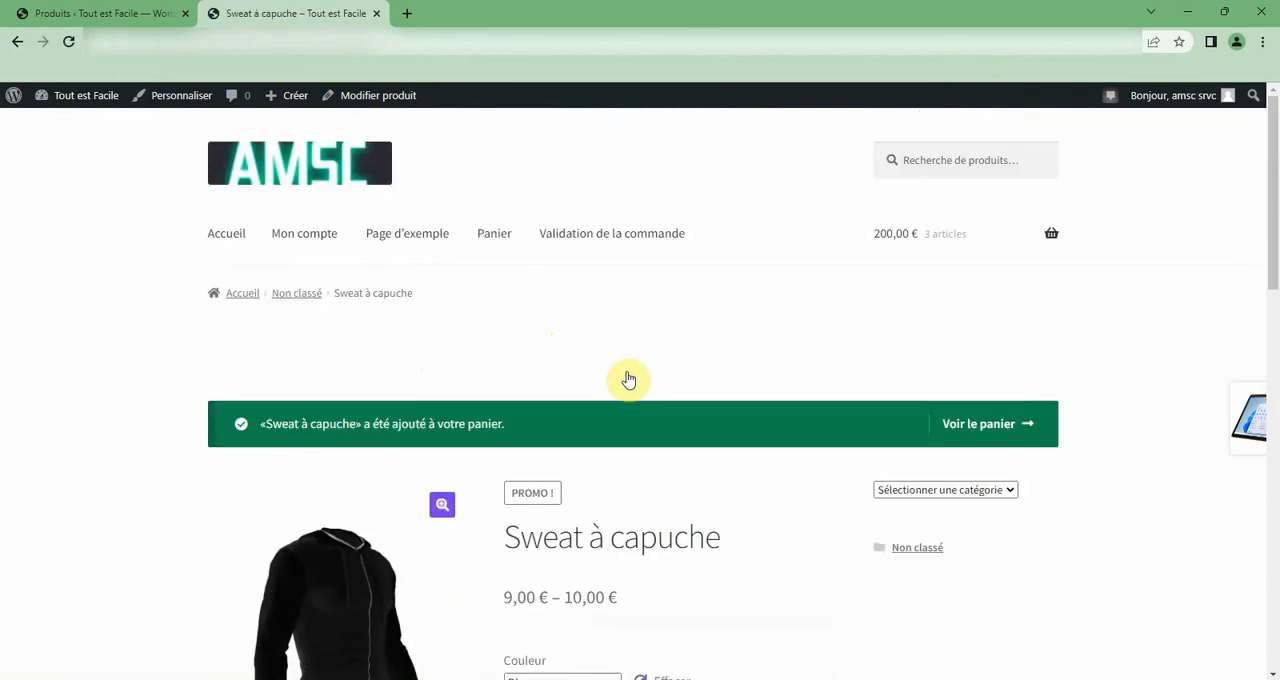
Review the Sweat à capuche shop page, checking which Couleur options and product categories are offered.
{"action": "scroll", "coordinate": [680, 410], "scroll_direction": "down", "scroll_amount": 1}
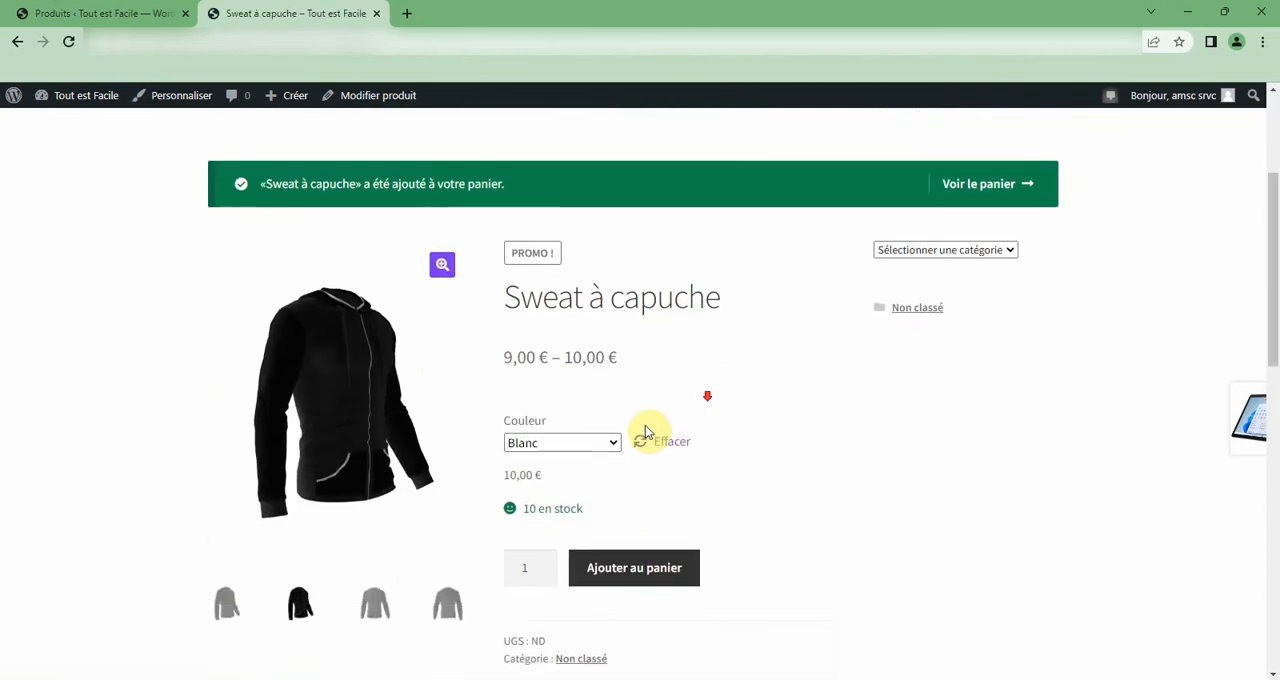
{"action": "left_click", "coordinate": [590, 453]}
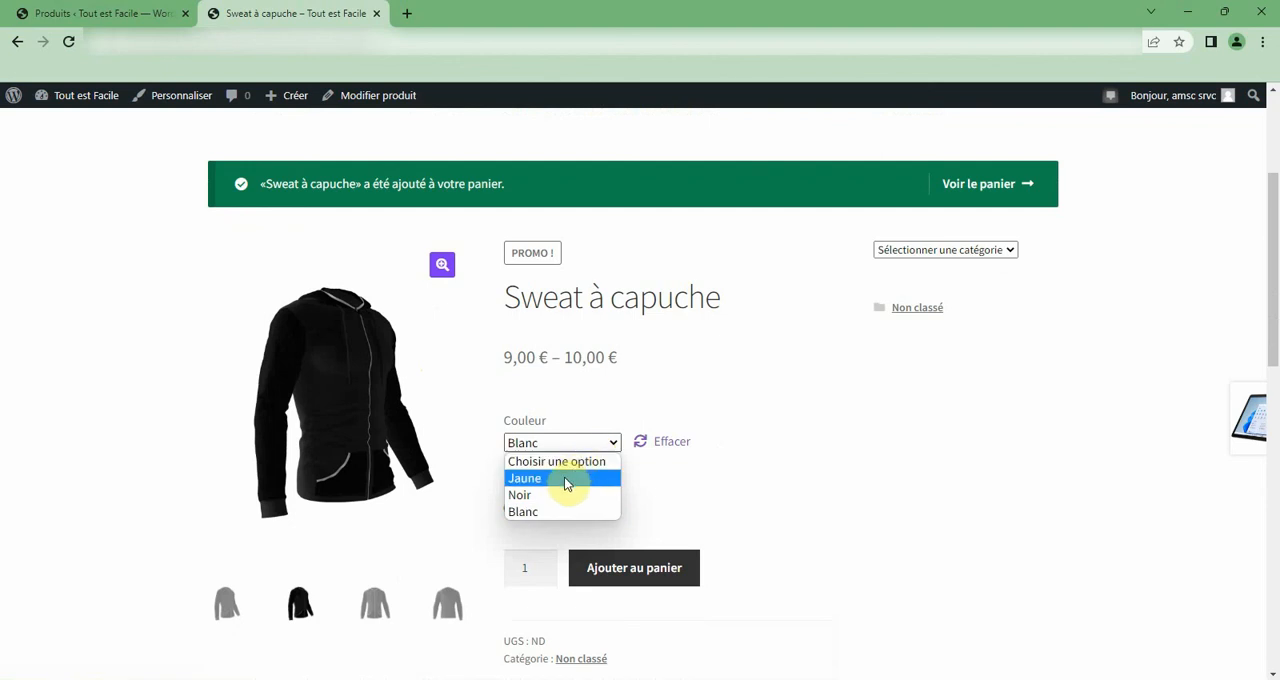
{"action": "left_click", "coordinate": [544, 513]}
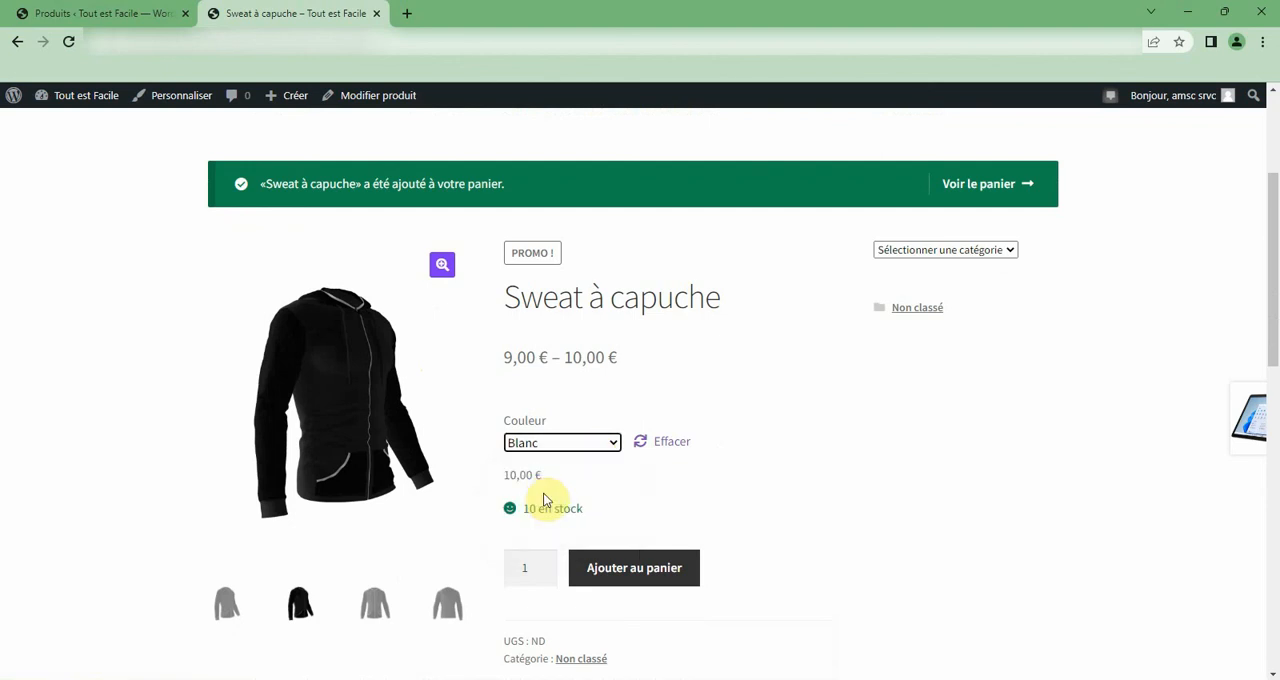
{"action": "scroll", "coordinate": [548, 492], "scroll_direction": "down", "scroll_amount": 2}
{"action": "scroll", "coordinate": [571, 449], "scroll_direction": "up", "scroll_amount": 3}
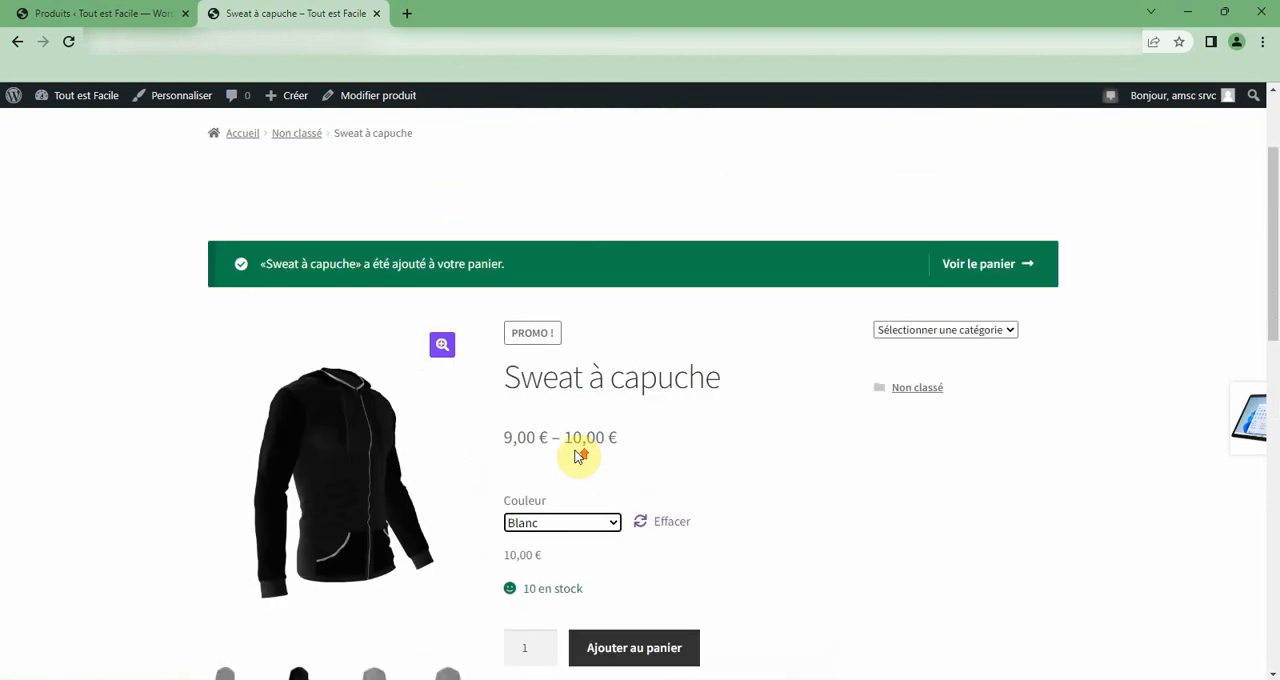
{"action": "scroll", "coordinate": [577, 453], "scroll_direction": "up", "scroll_amount": 2}
{"action": "left_click", "coordinate": [934, 489]}
{"action": "left_click", "coordinate": [930, 489]}
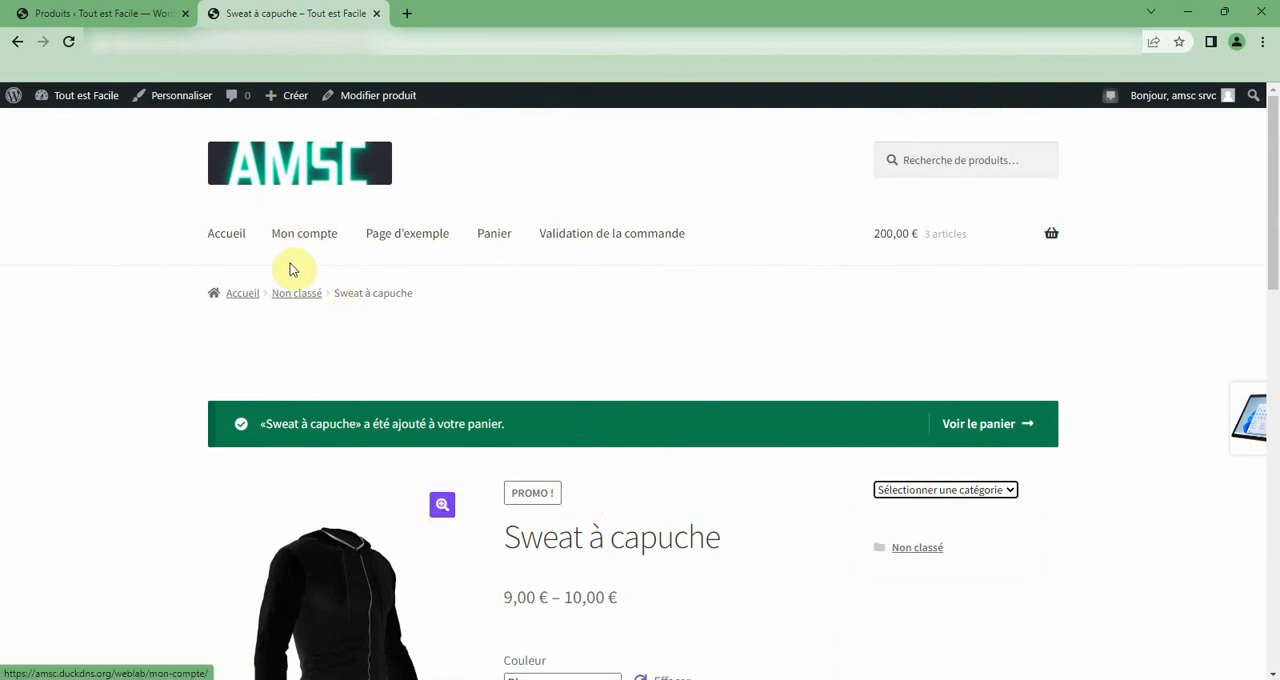
{"action": "scroll", "coordinate": [586, 423], "scroll_direction": "down", "scroll_amount": 3}
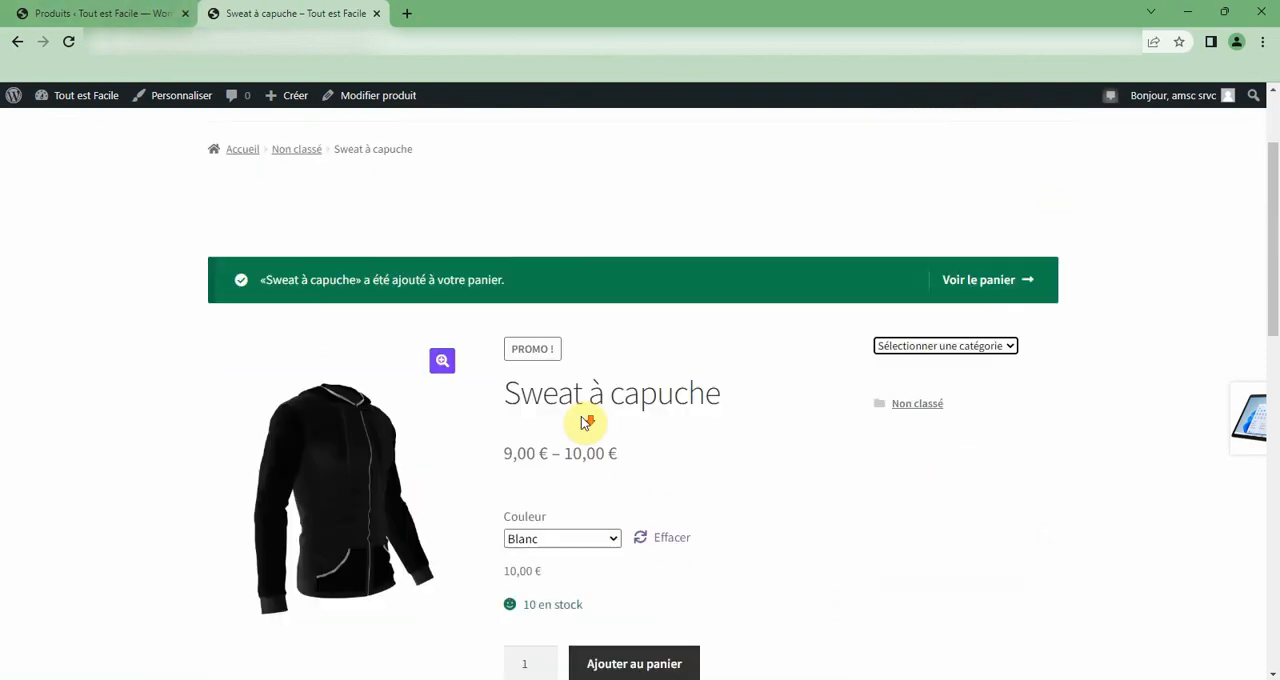
Open Sweat à capuche for editing, enable its Taille attribute for variations and save the attributes.
{"action": "left_click", "coordinate": [20, 14]}
{"action": "left_click", "coordinate": [304, 484]}
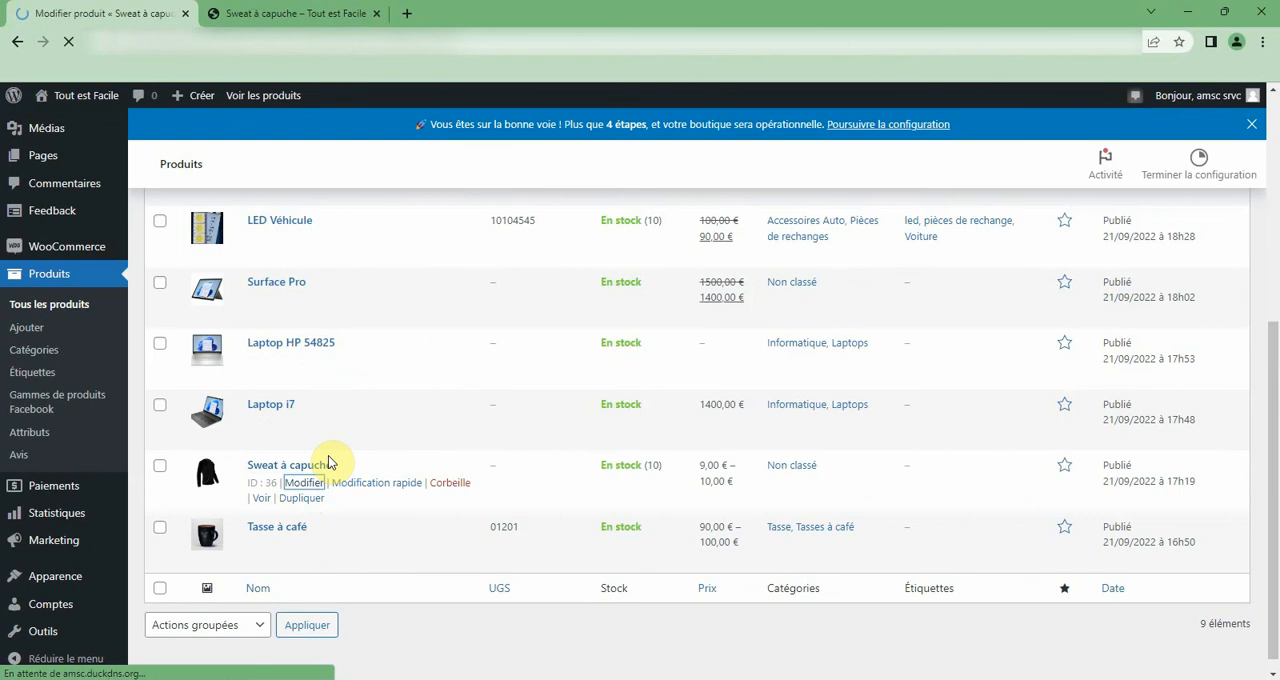
{"action": "scroll", "coordinate": [331, 460], "scroll_direction": "down", "scroll_amount": 3}
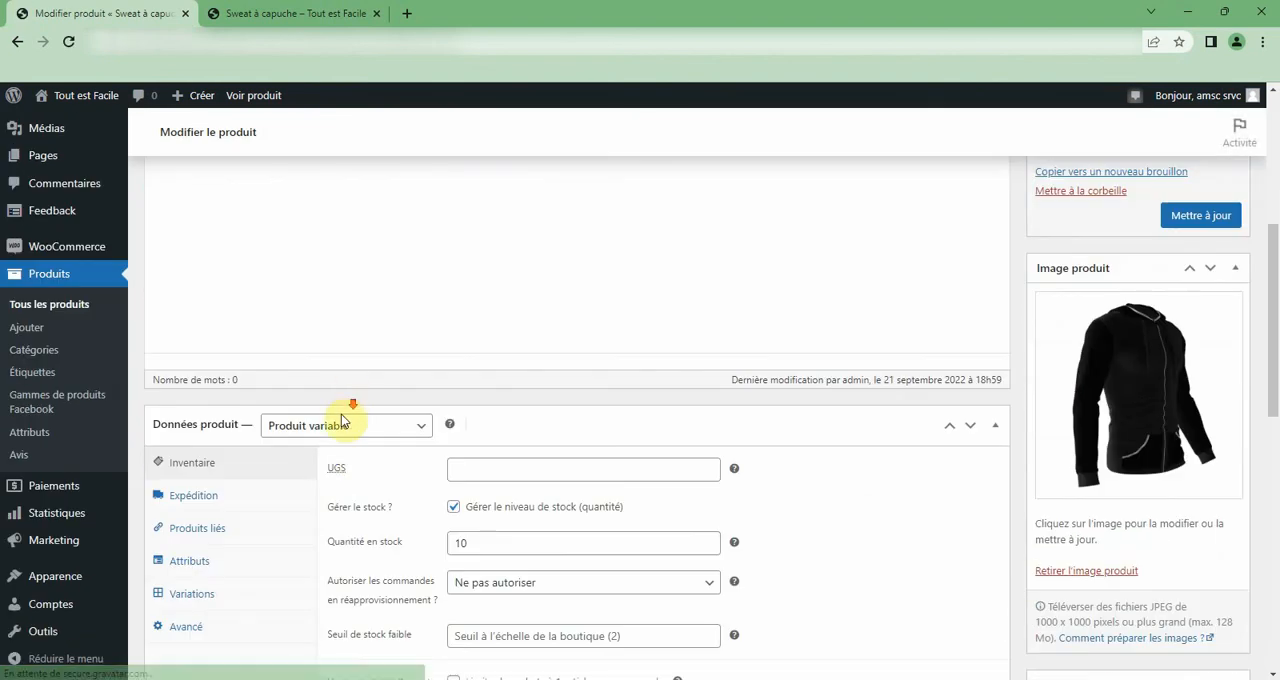
{"action": "scroll", "coordinate": [341, 420], "scroll_direction": "down", "scroll_amount": 1}
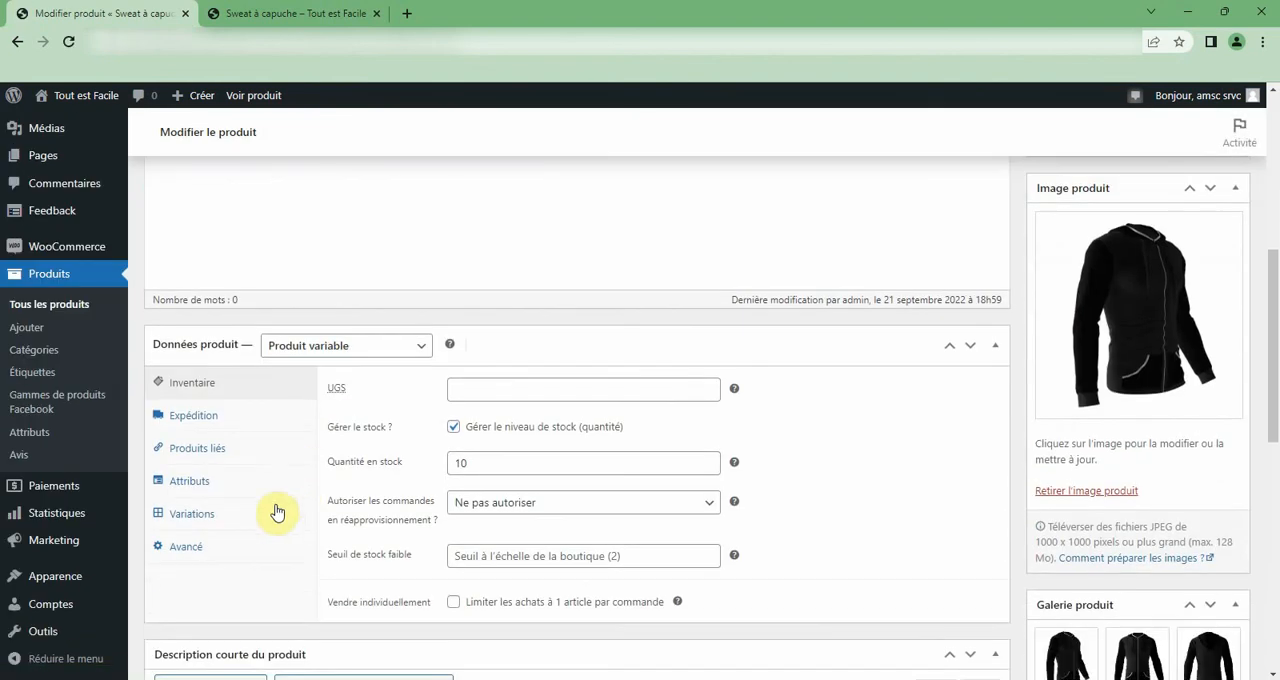
{"action": "left_click", "coordinate": [190, 492]}
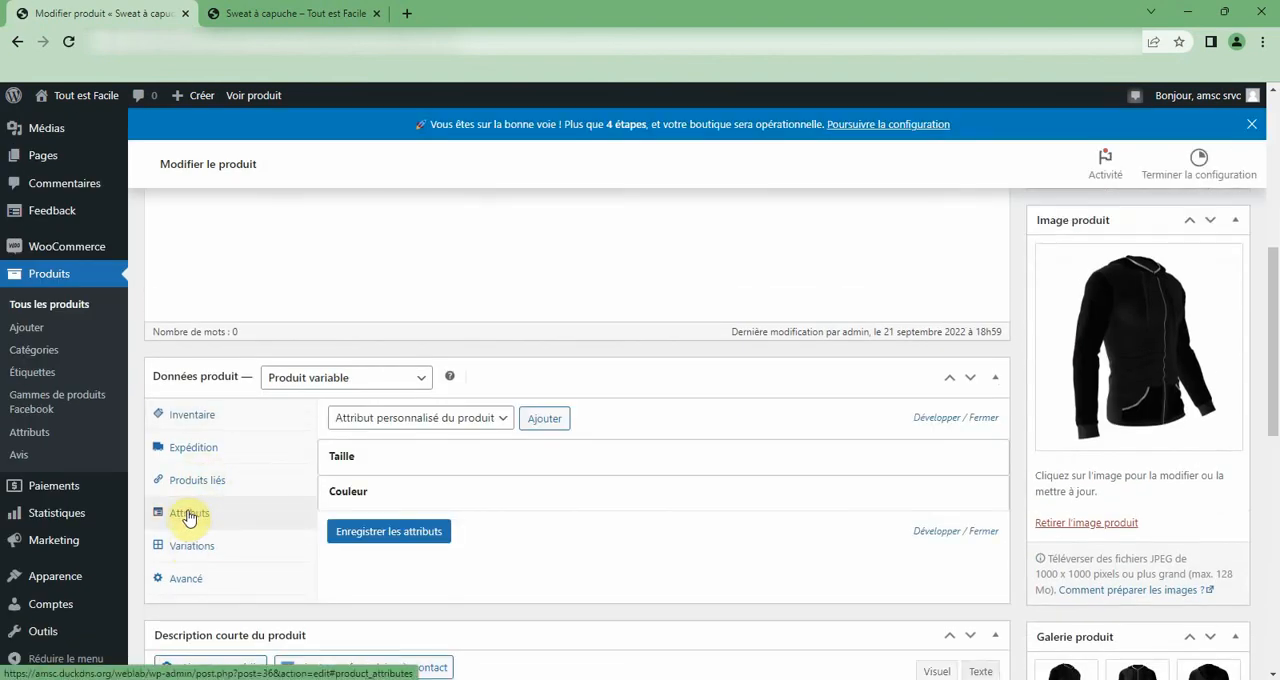
{"action": "left_click", "coordinate": [369, 457]}
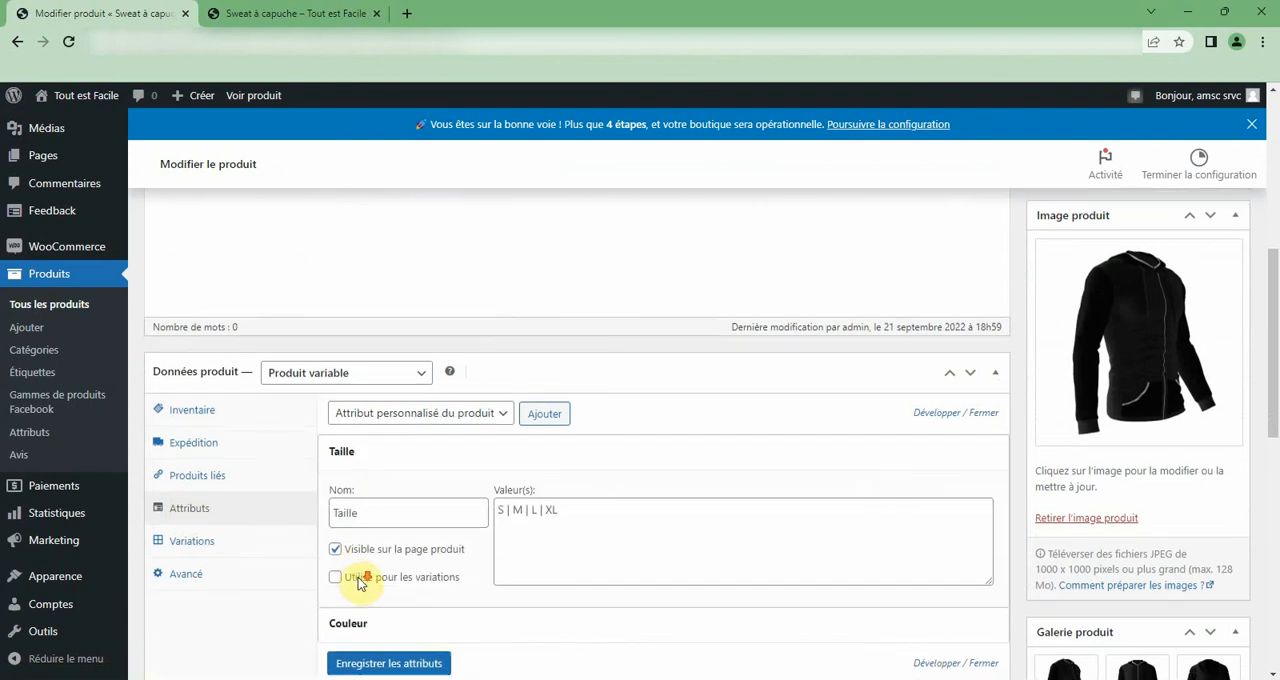
{"action": "scroll", "coordinate": [366, 571], "scroll_direction": "down", "scroll_amount": 3}
{"action": "left_click", "coordinate": [370, 341]}
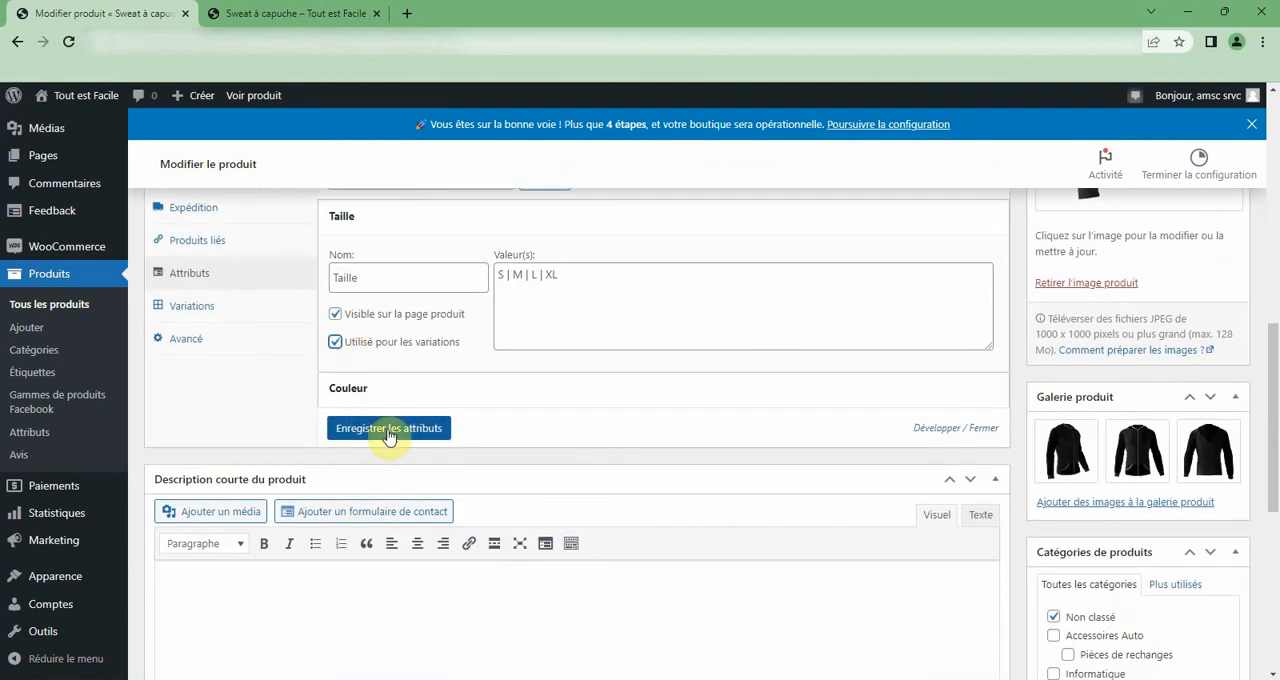
{"action": "left_click", "coordinate": [389, 430]}
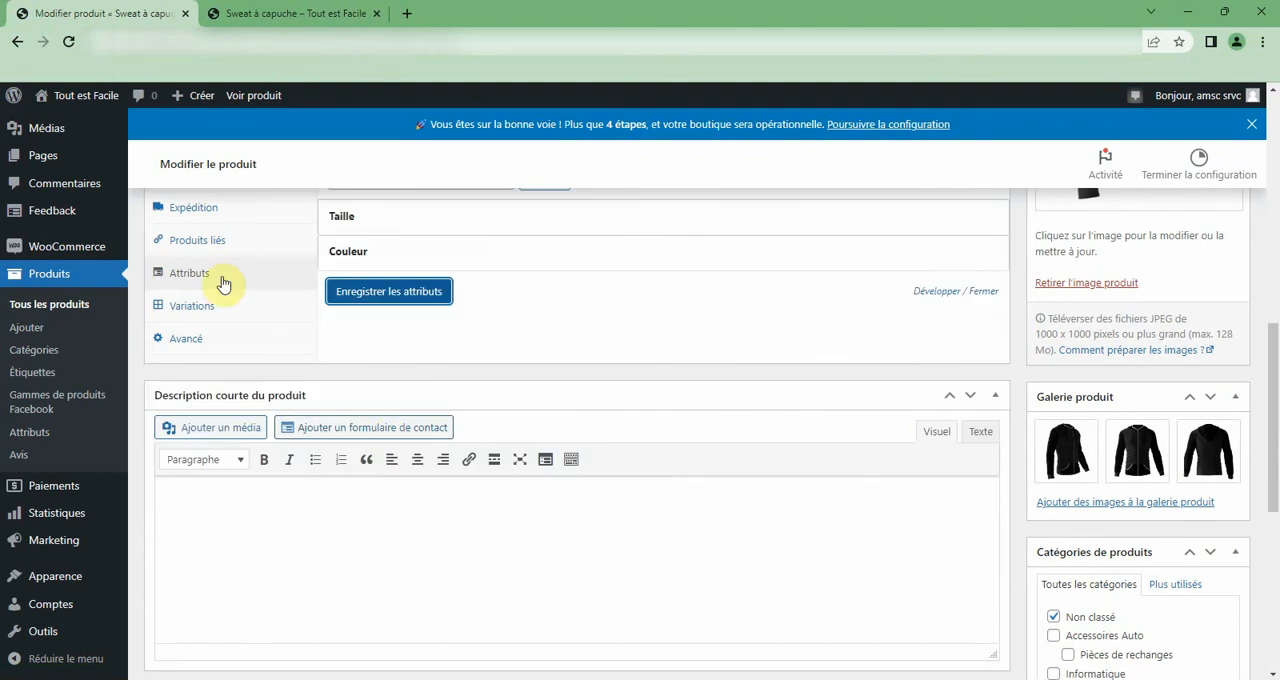
Display the variations of Sweat à capuche and check the Couleur and Taille choices of the first one.
{"action": "left_click", "coordinate": [214, 306]}
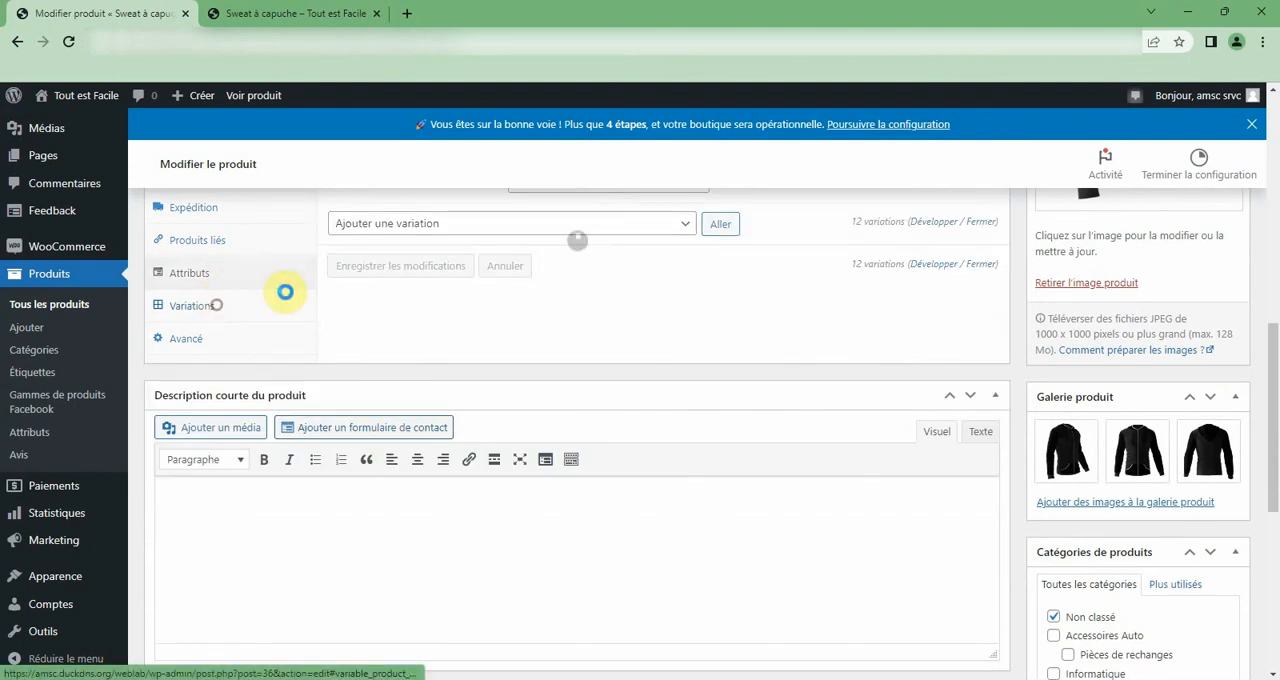
{"action": "left_click", "coordinate": [477, 264]}
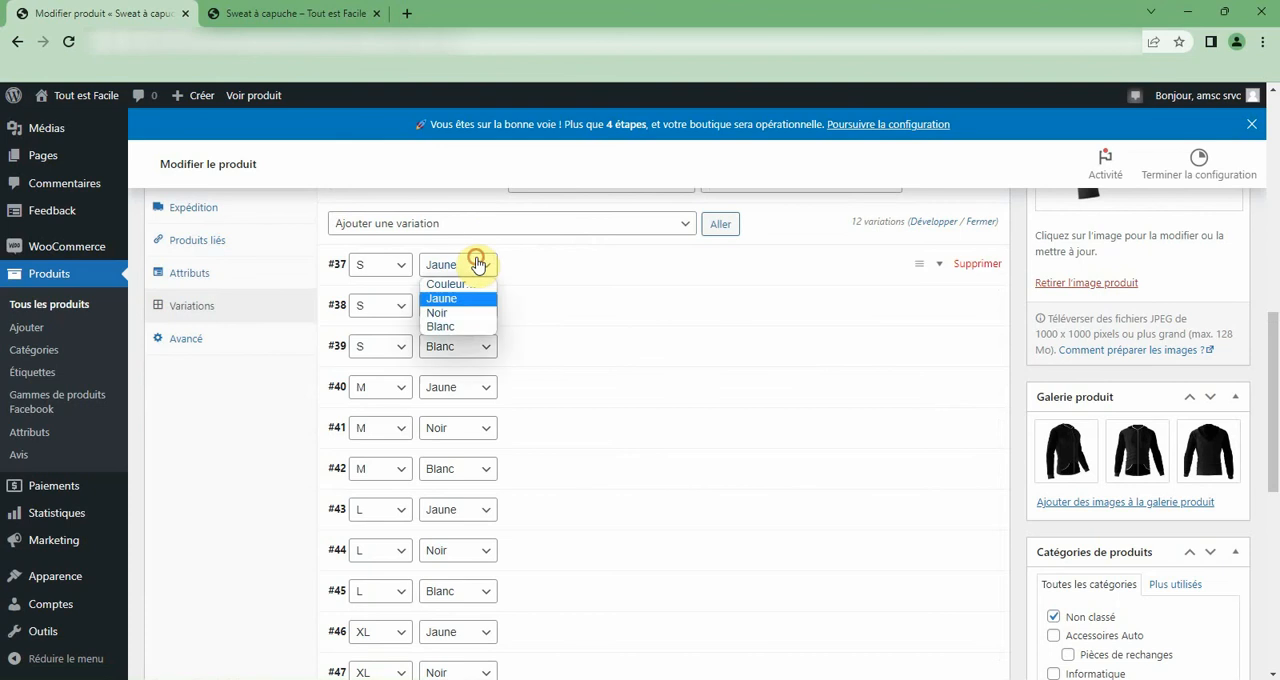
{"action": "left_click", "coordinate": [479, 264]}
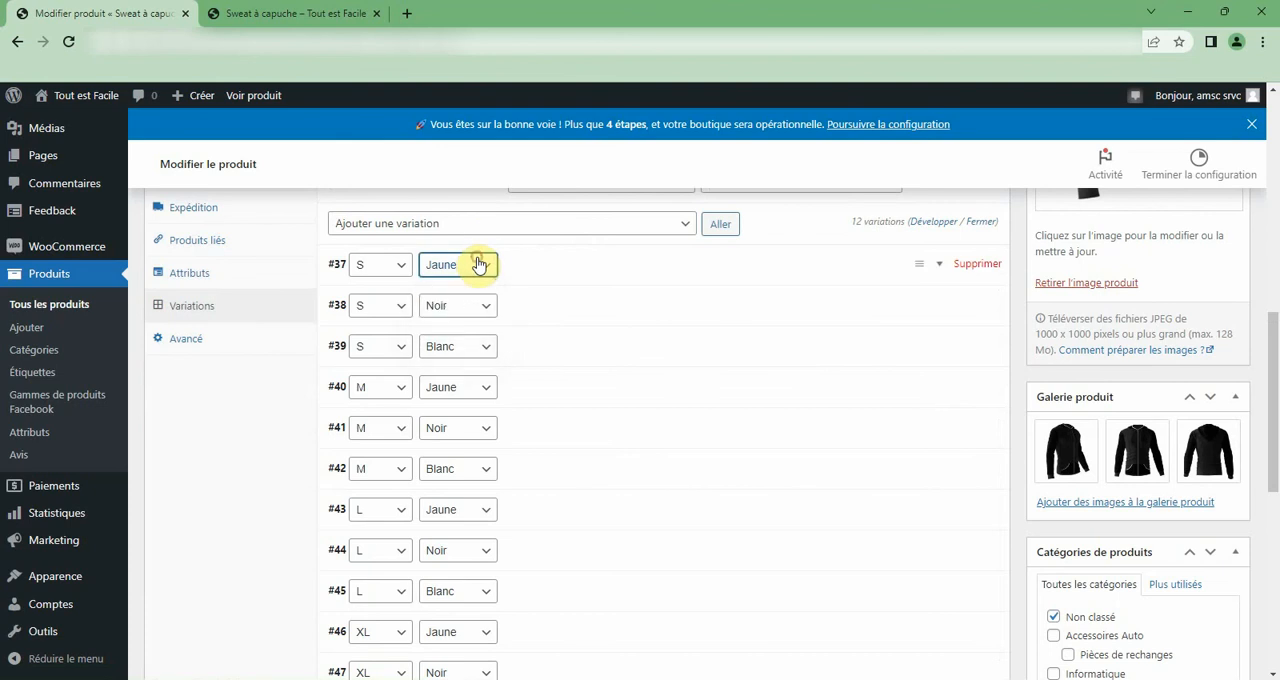
{"action": "left_click", "coordinate": [386, 266]}
{"action": "left_click", "coordinate": [384, 269]}
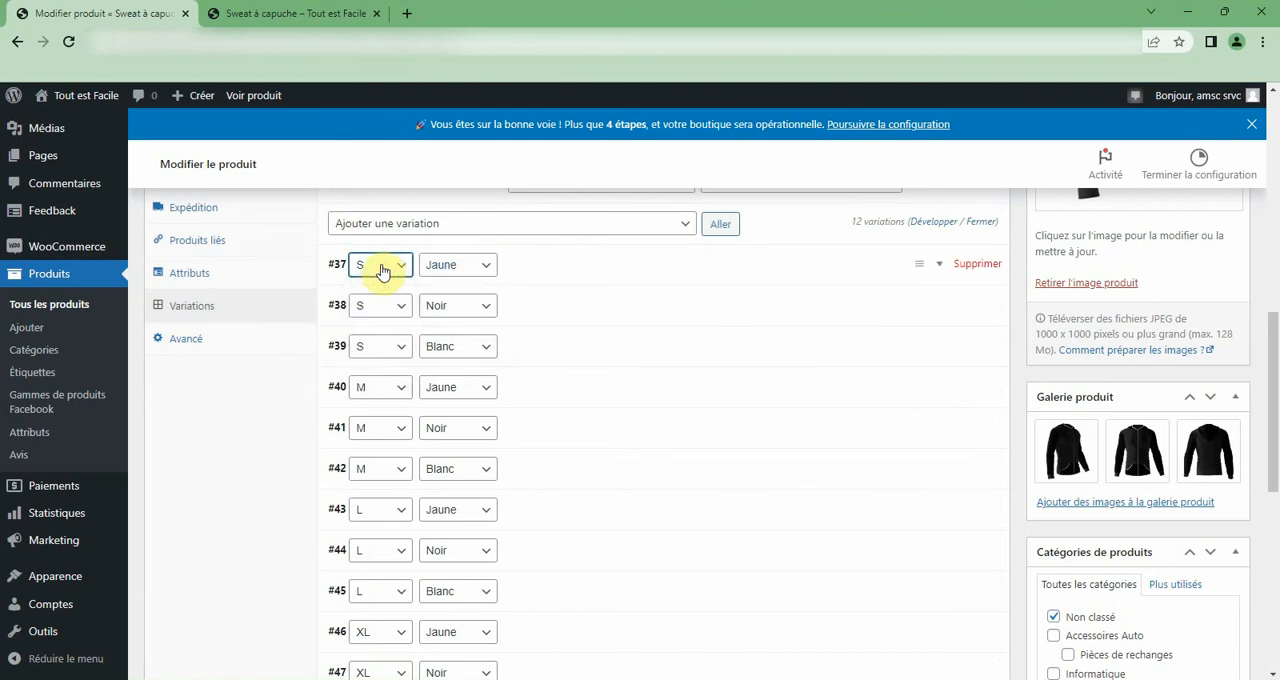
Set the regular price of all Sweat à capuche variations to 10 € with a bulk action.
{"action": "left_click", "coordinate": [688, 226]}
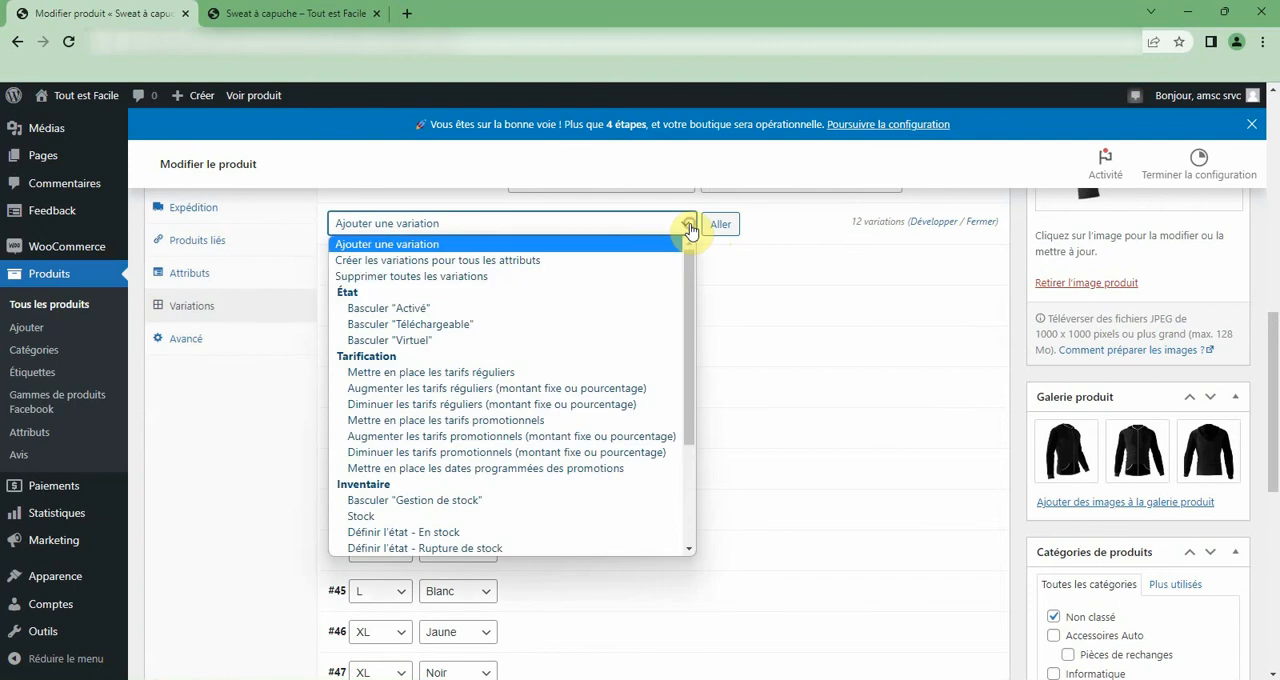
{"action": "left_click", "coordinate": [476, 371]}
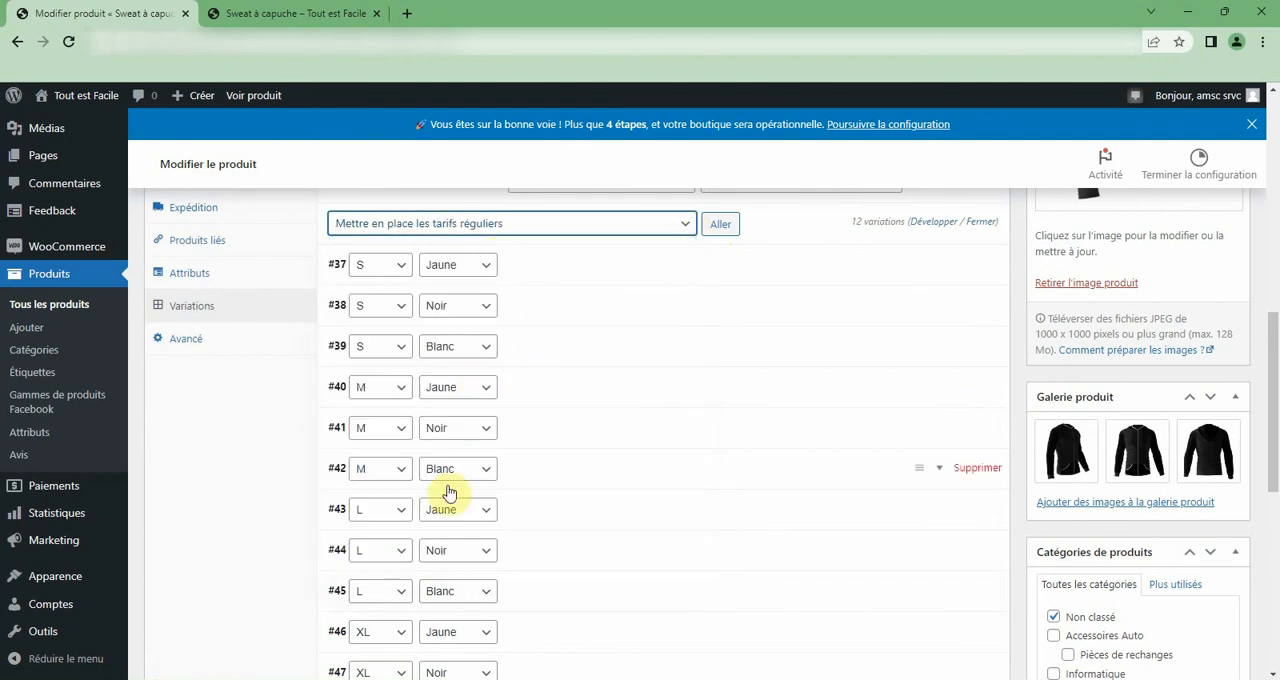
{"action": "left_click", "coordinate": [718, 224]}
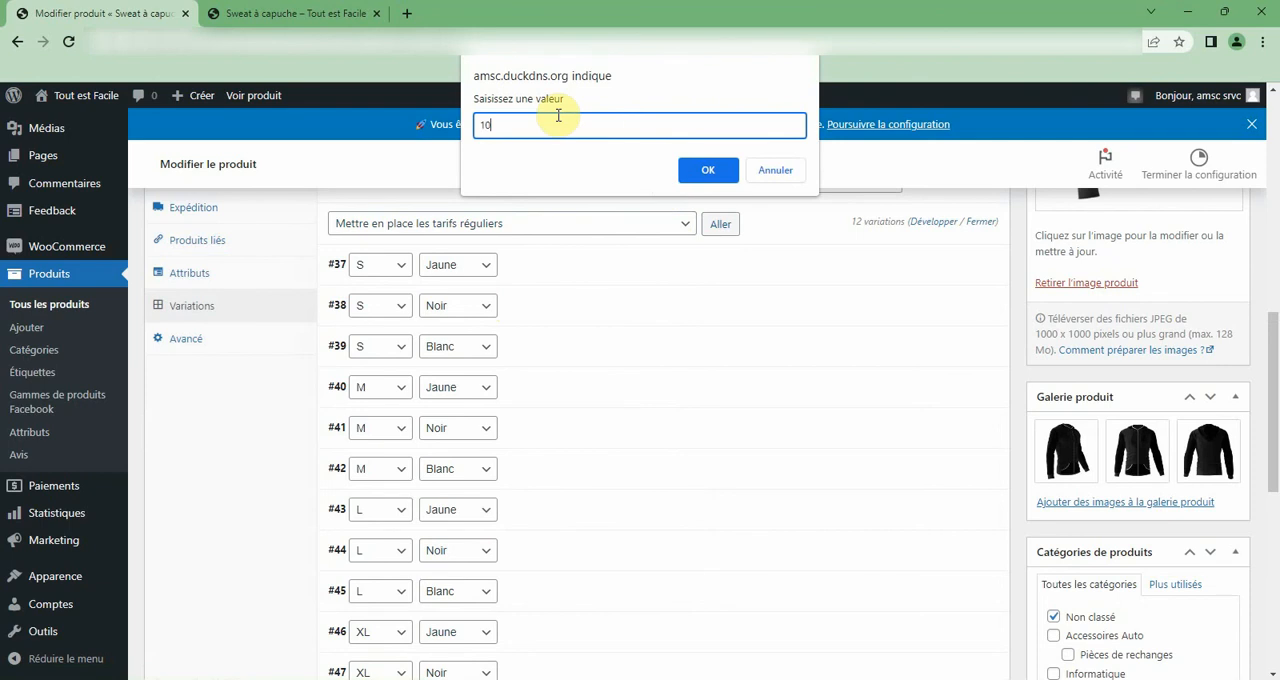
{"action": "type", "text": "10"}
{"action": "left_click", "coordinate": [700, 171]}
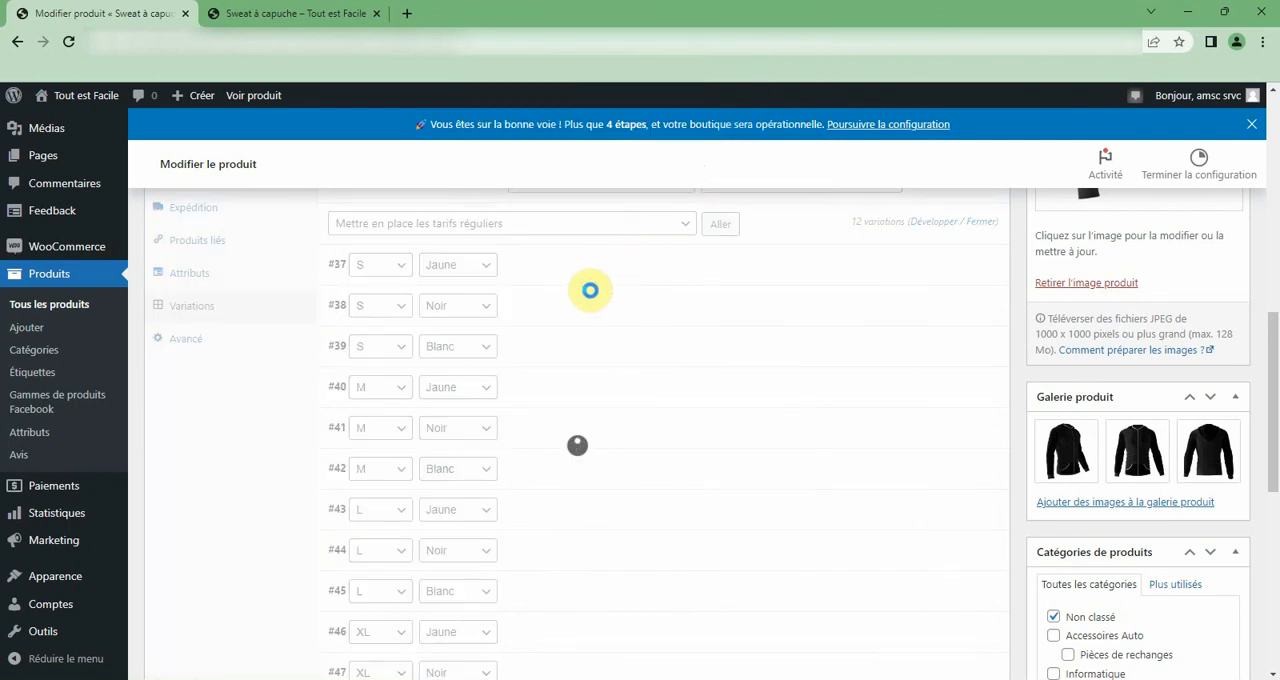
Expand the S Jaune, L Jaune and L Noir variations and compare their regular and promotional prices.
{"action": "left_click", "coordinate": [517, 271]}
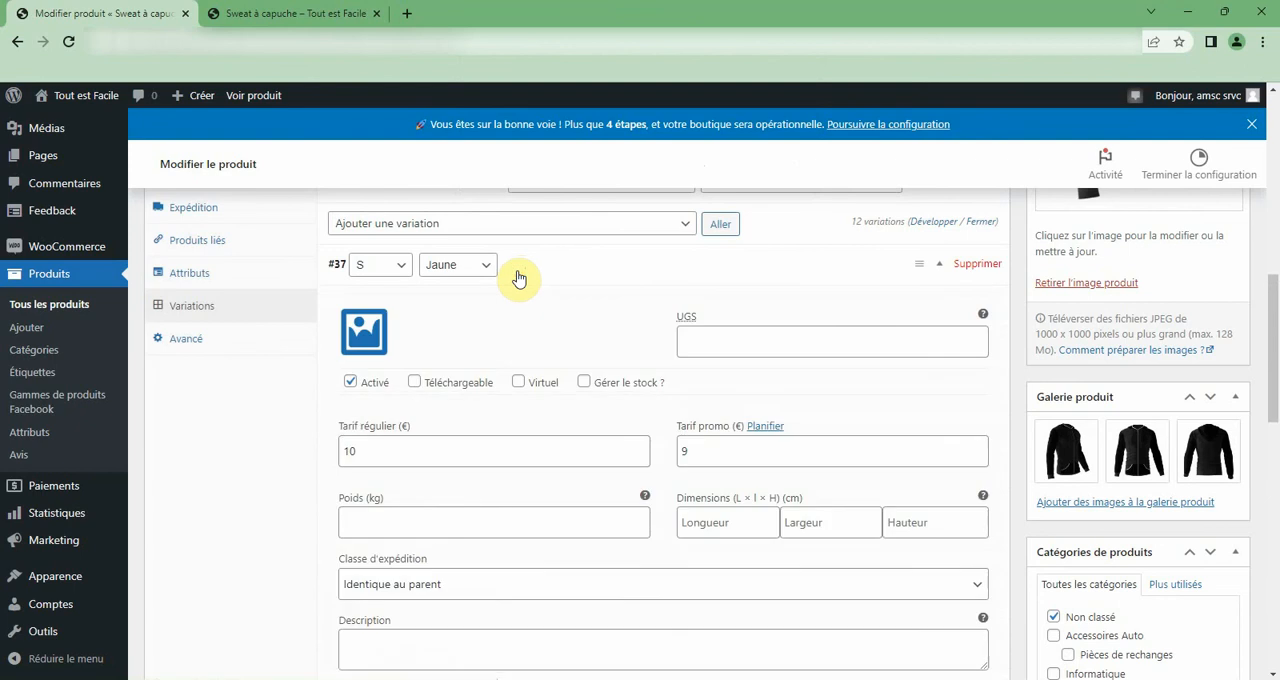
{"action": "left_click", "coordinate": [714, 447]}
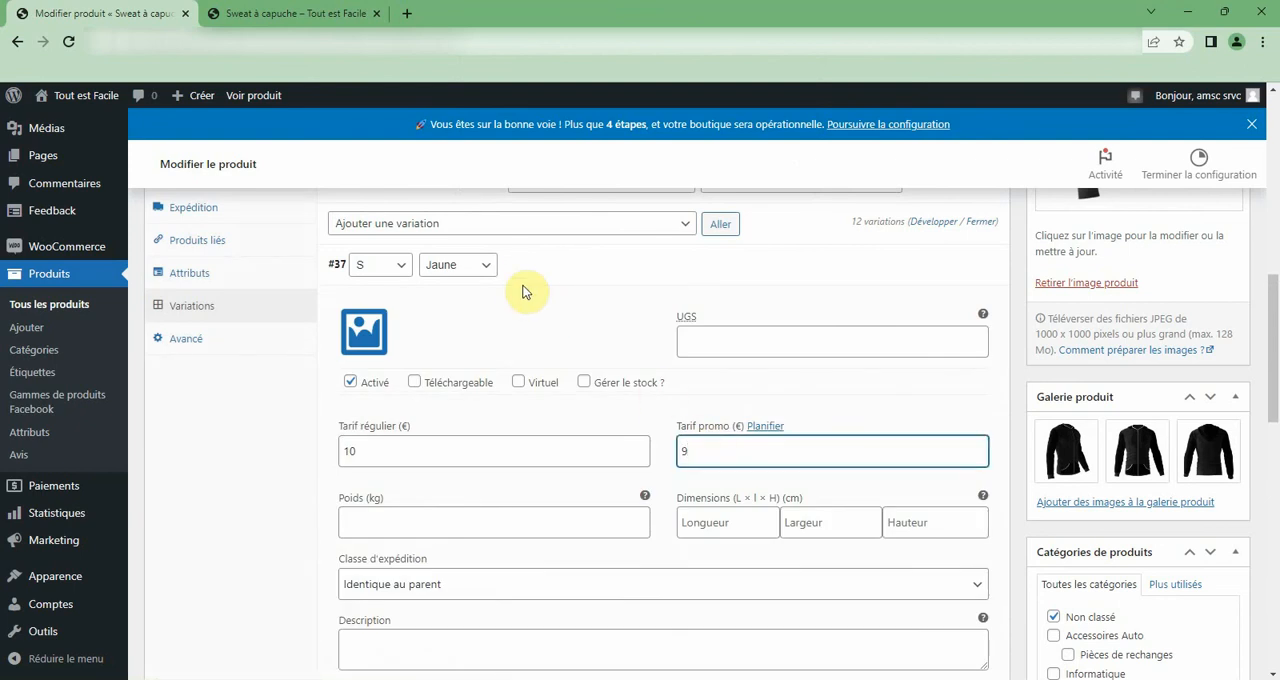
{"action": "scroll", "coordinate": [525, 275], "scroll_direction": "down", "scroll_amount": 3}
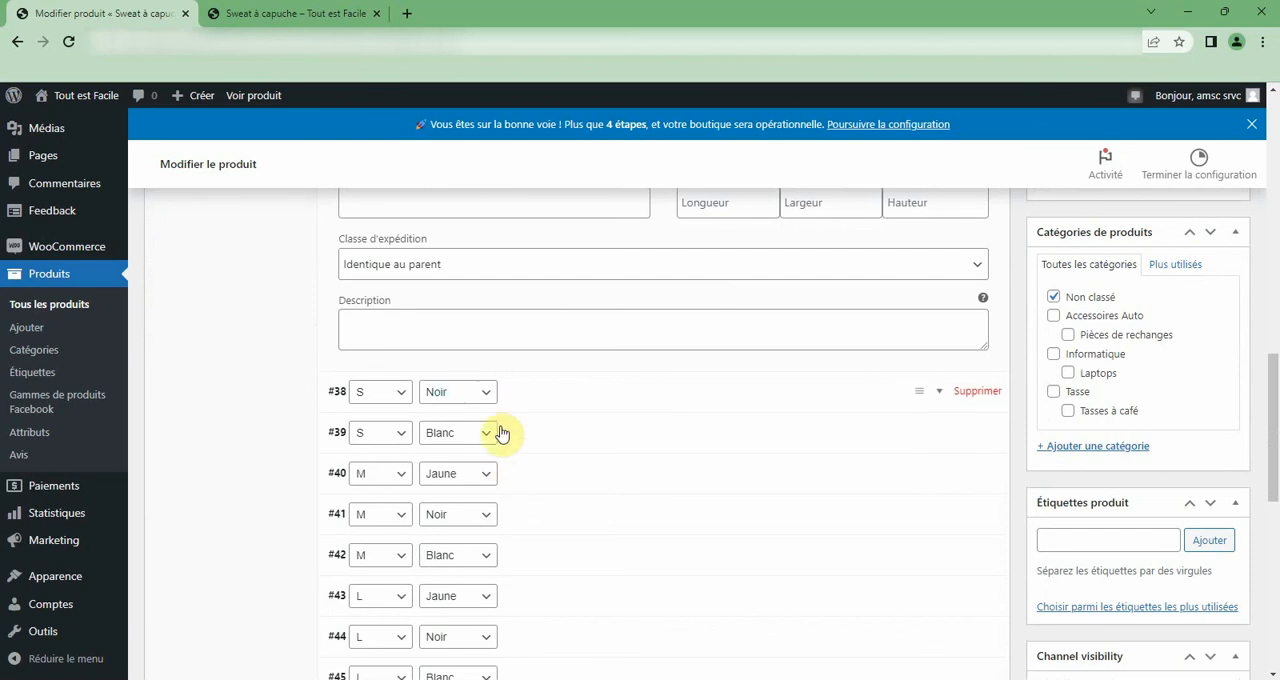
{"action": "left_click", "coordinate": [504, 598]}
{"action": "scroll", "coordinate": [517, 589], "scroll_direction": "down", "scroll_amount": 2}
{"action": "left_click", "coordinate": [698, 525]}
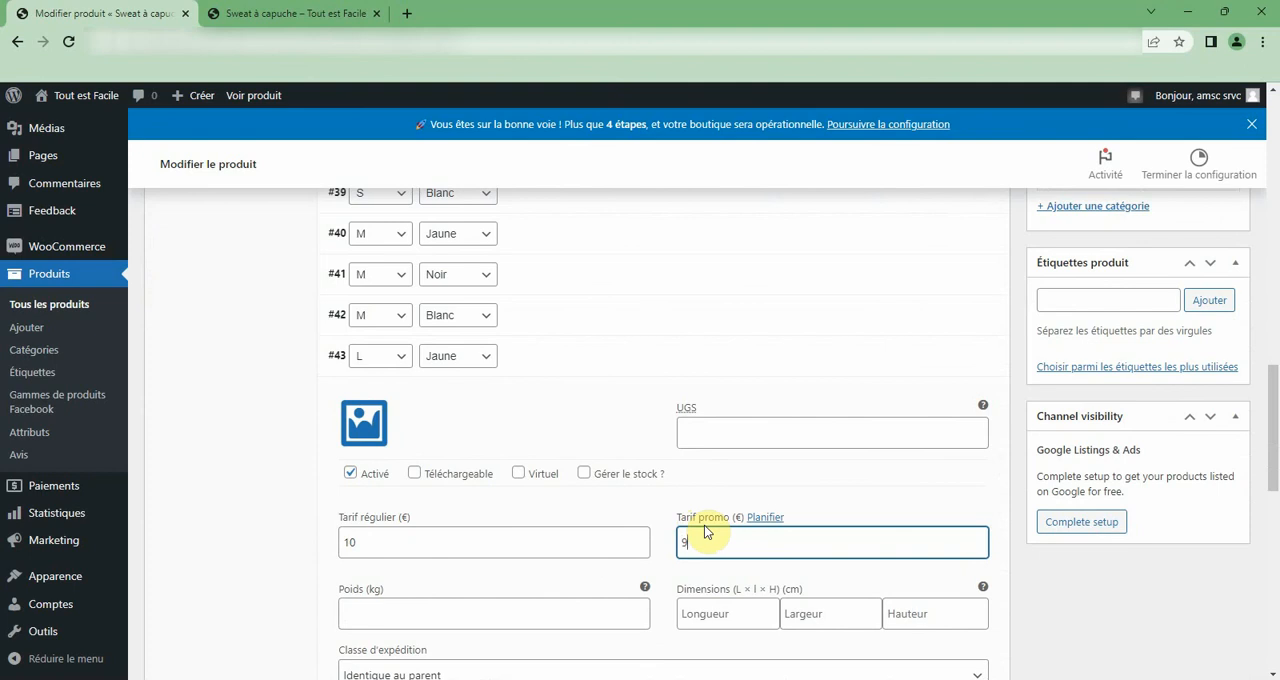
{"action": "scroll", "coordinate": [700, 517], "scroll_direction": "down", "scroll_amount": 3}
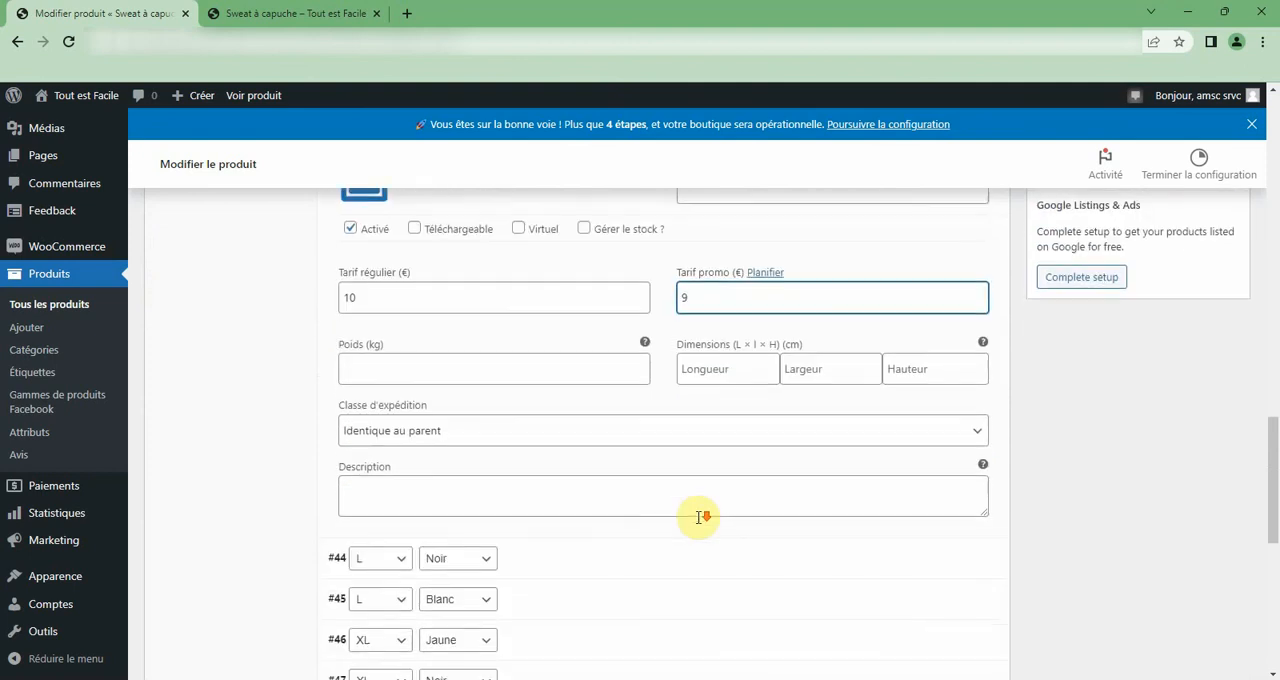
{"action": "scroll", "coordinate": [700, 517], "scroll_direction": "down", "scroll_amount": 1}
{"action": "left_click", "coordinate": [574, 486]}
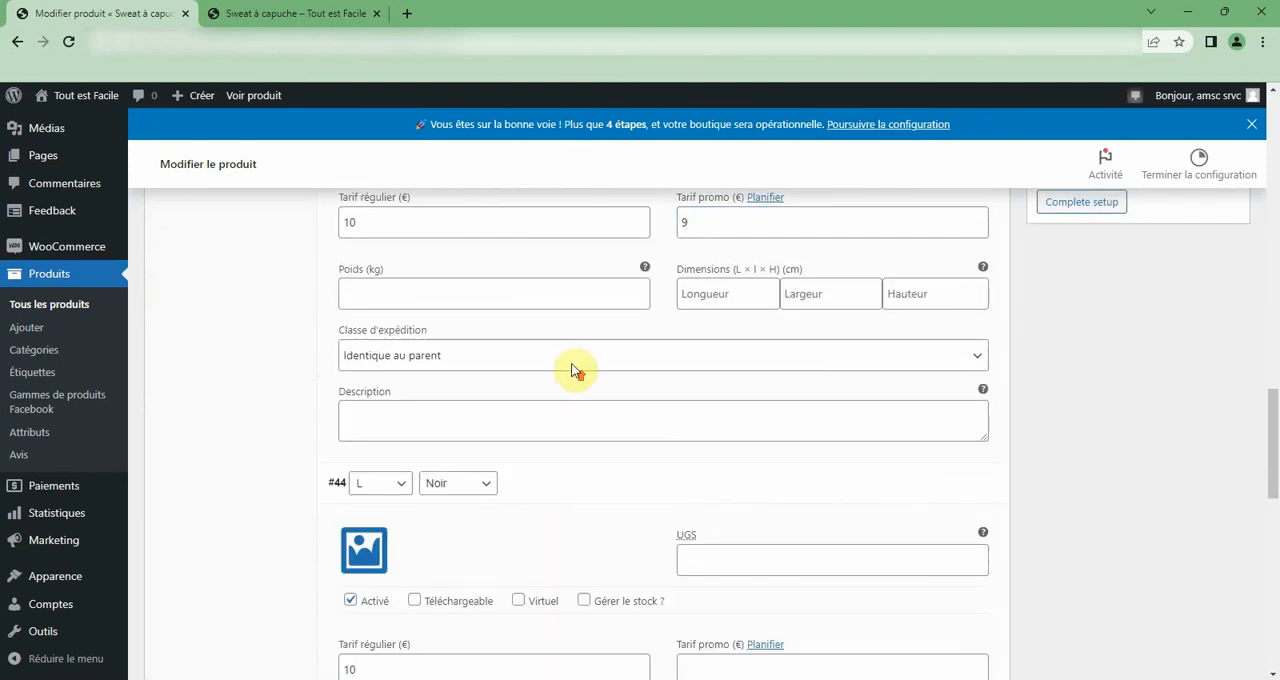
Update the Sweat à capuche product and reopen its page in the shop.
{"action": "scroll", "coordinate": [574, 370], "scroll_direction": "up", "scroll_amount": 15}
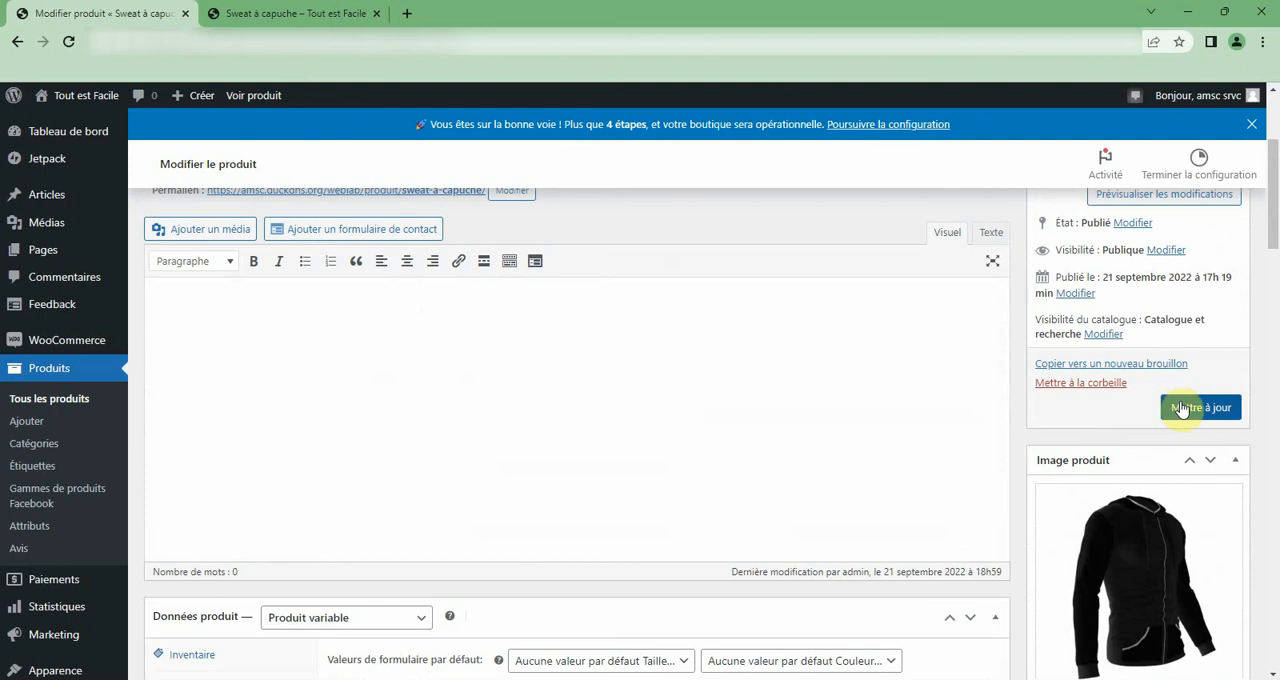
{"action": "left_click", "coordinate": [290, 13]}
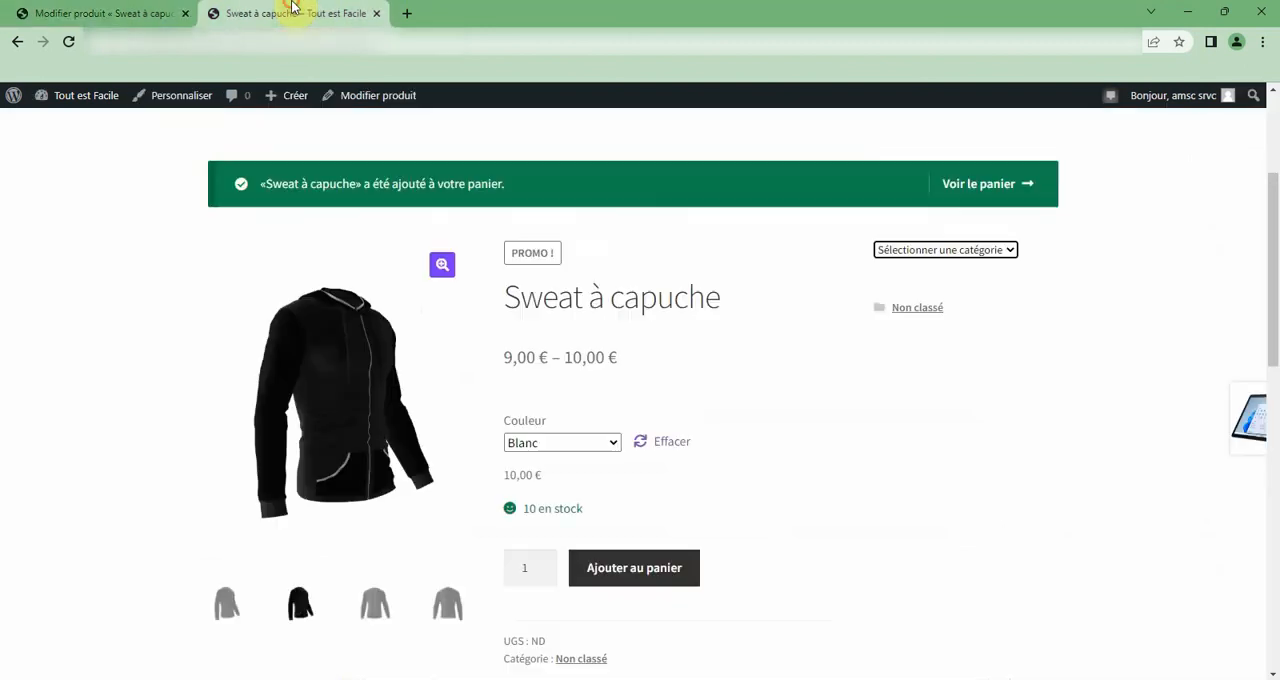
{"action": "left_click", "coordinate": [14, 44]}
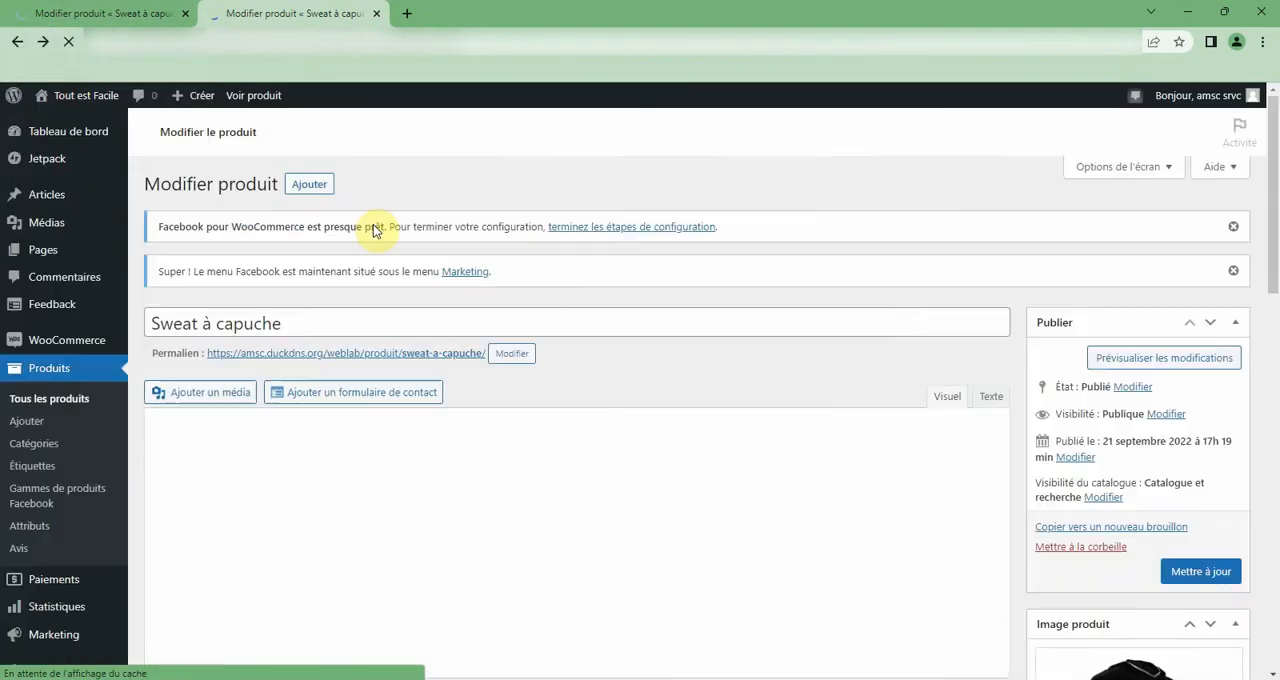
{"action": "scroll", "coordinate": [454, 250], "scroll_direction": "down", "scroll_amount": 1}
{"action": "scroll", "coordinate": [454, 250], "scroll_direction": "down", "scroll_amount": 3}
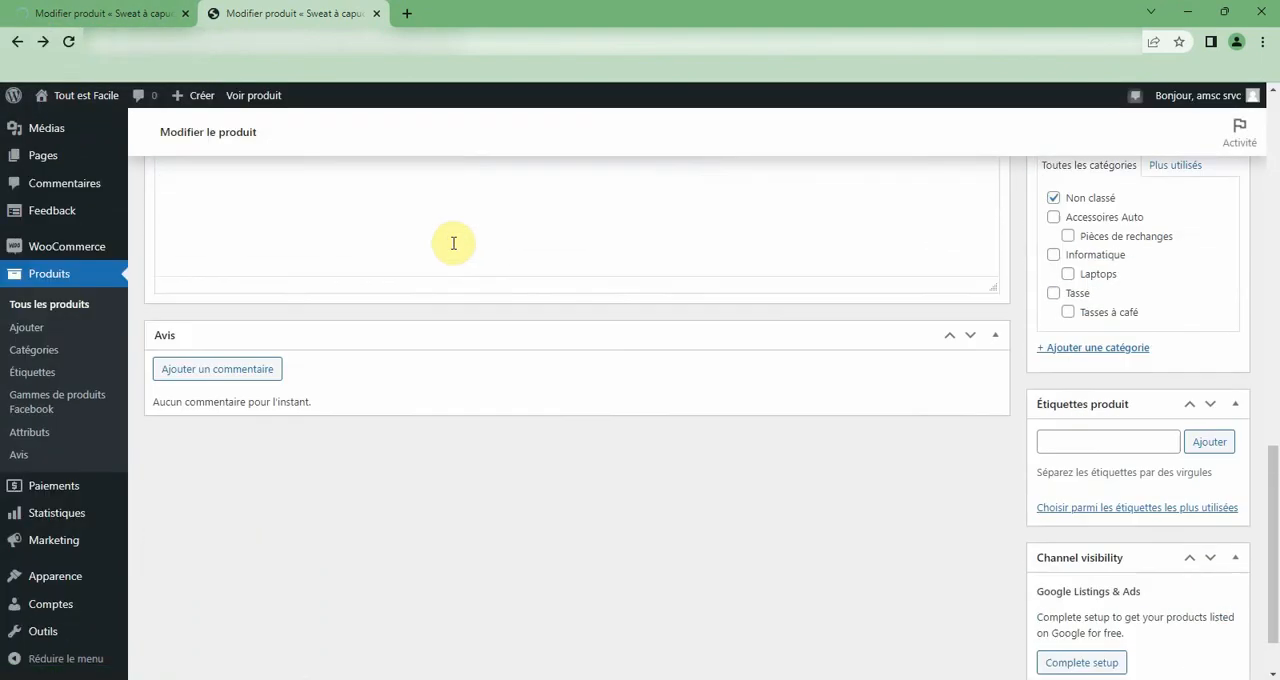
{"action": "scroll", "coordinate": [355, 242], "scroll_direction": "up", "scroll_amount": 5}
{"action": "scroll", "coordinate": [355, 242], "scroll_direction": "up", "scroll_amount": 3}
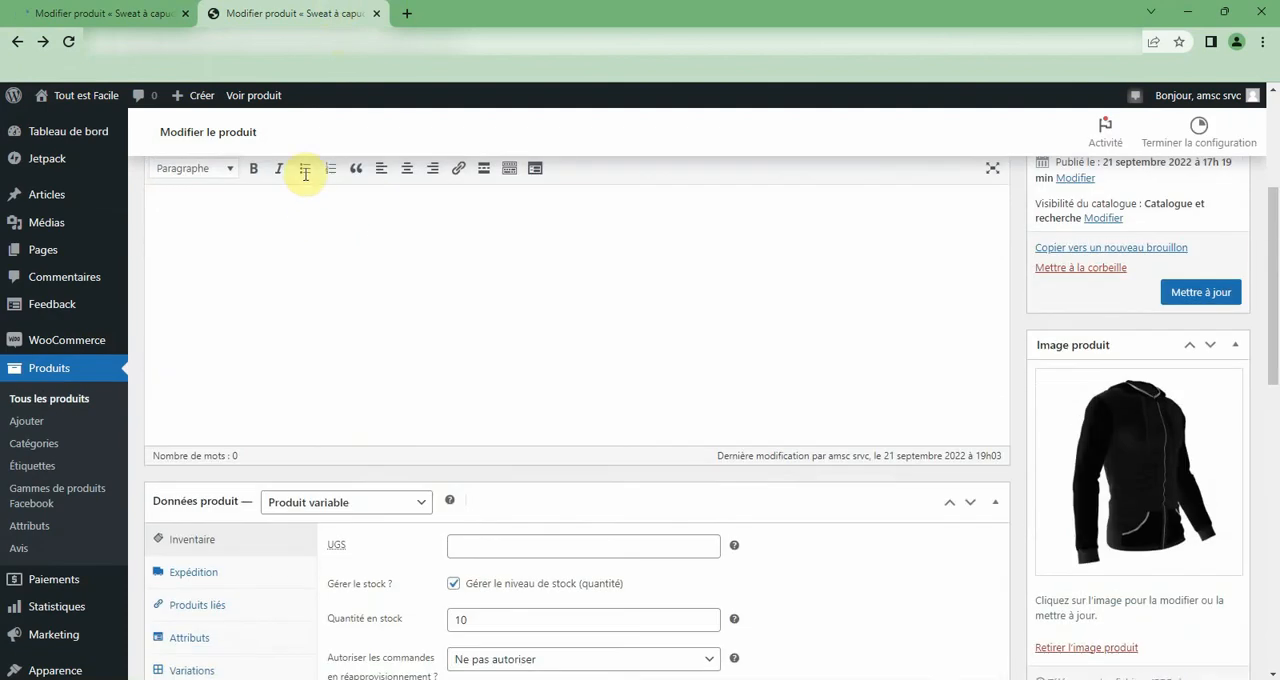
{"action": "left_click", "coordinate": [243, 97]}
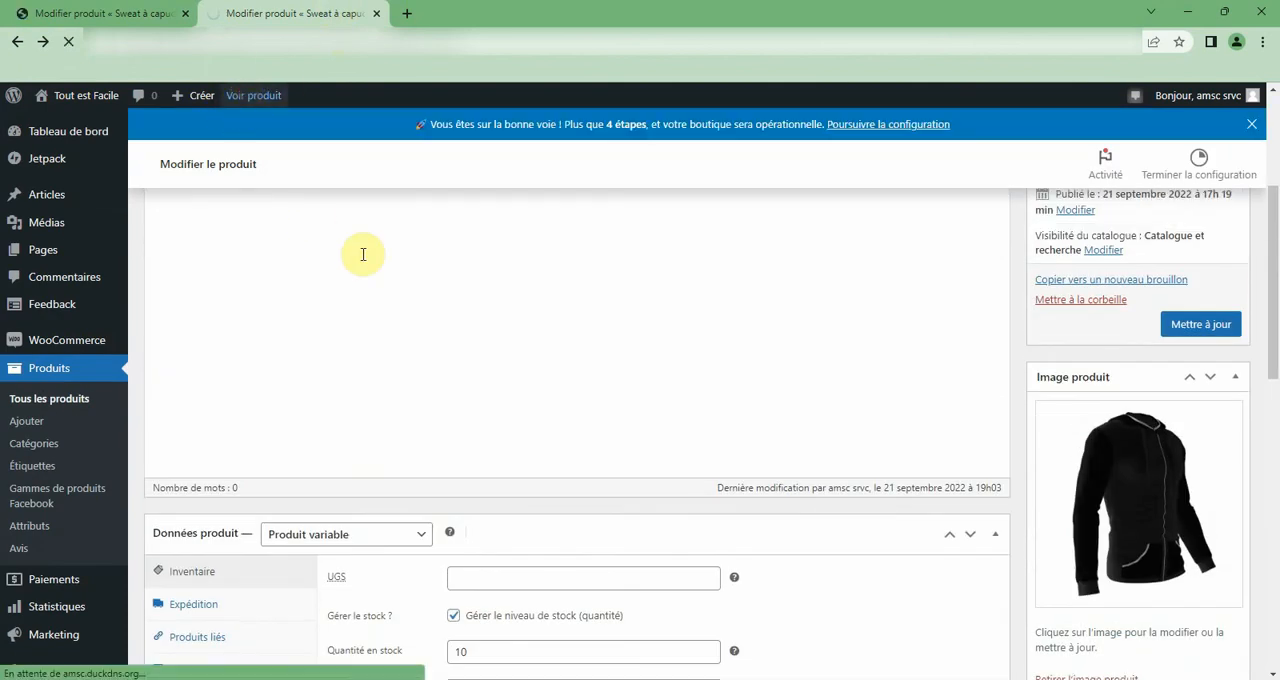
Choose Taille S and Couleur Jaune for Sweat à capuche in the shop and add it to the cart.
{"action": "scroll", "coordinate": [363, 256], "scroll_direction": "down", "scroll_amount": 3}
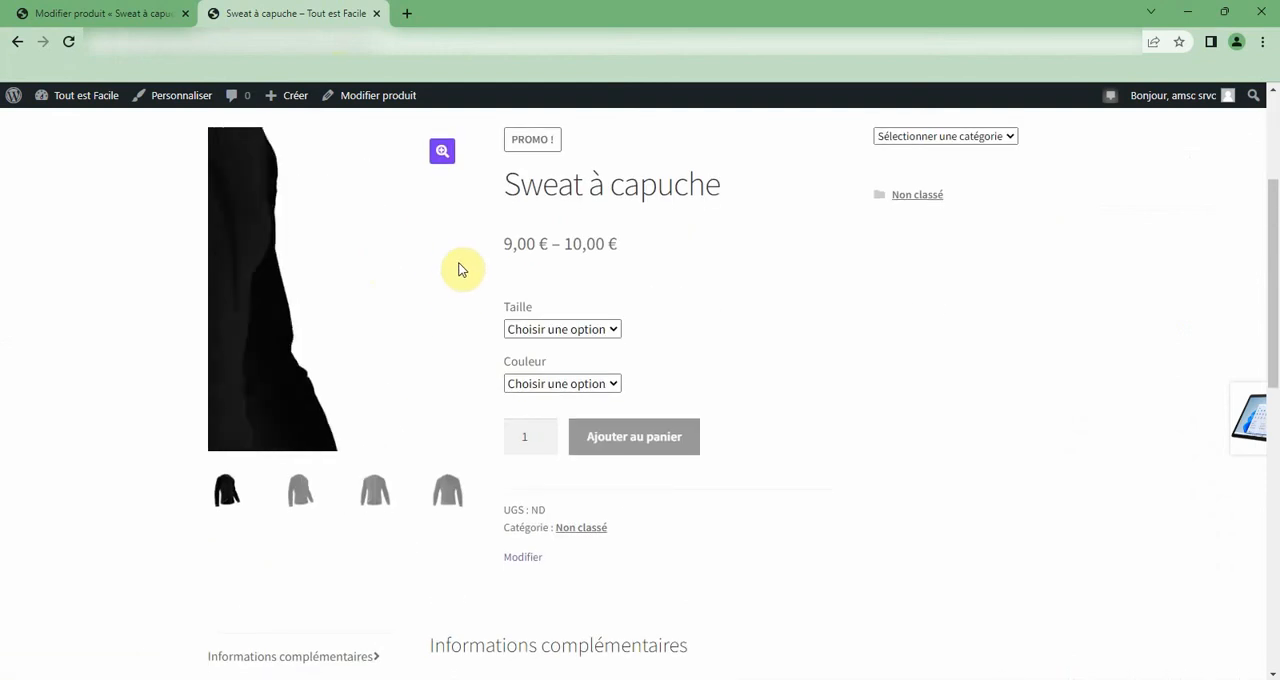
{"action": "left_click", "coordinate": [557, 329]}
{"action": "left_click", "coordinate": [533, 364]}
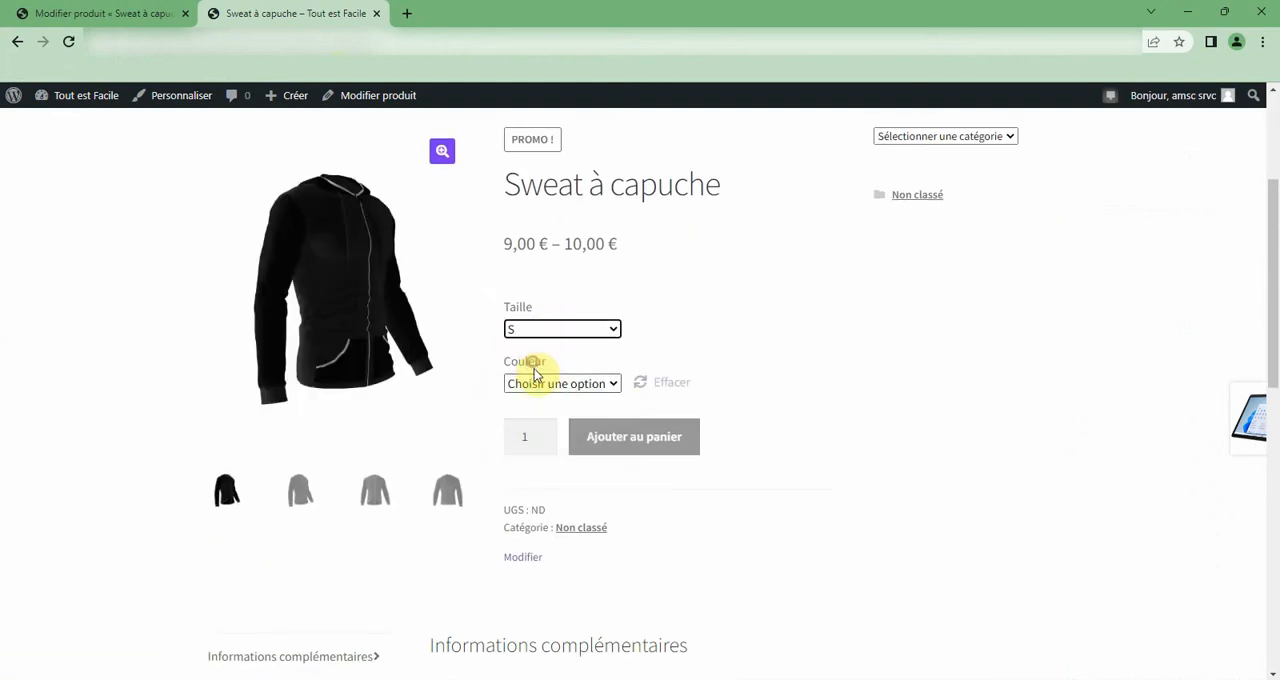
{"action": "left_click", "coordinate": [538, 383]}
{"action": "left_click", "coordinate": [533, 418]}
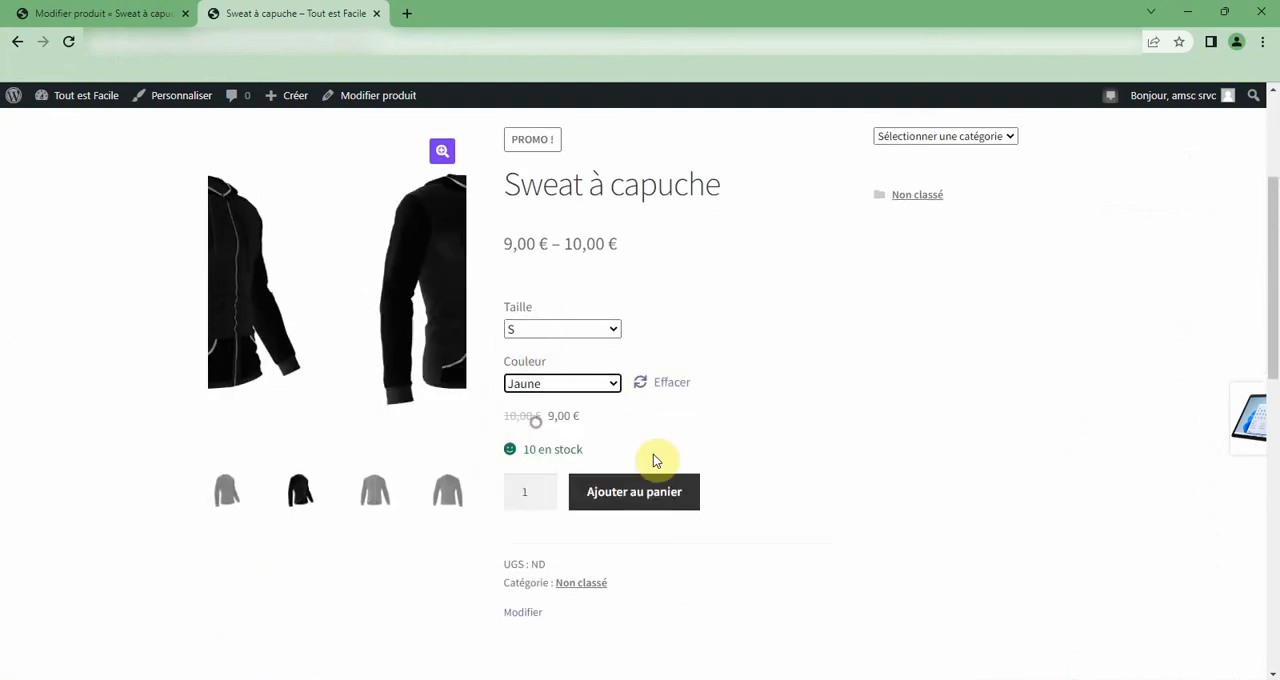
{"action": "left_click", "coordinate": [636, 509]}
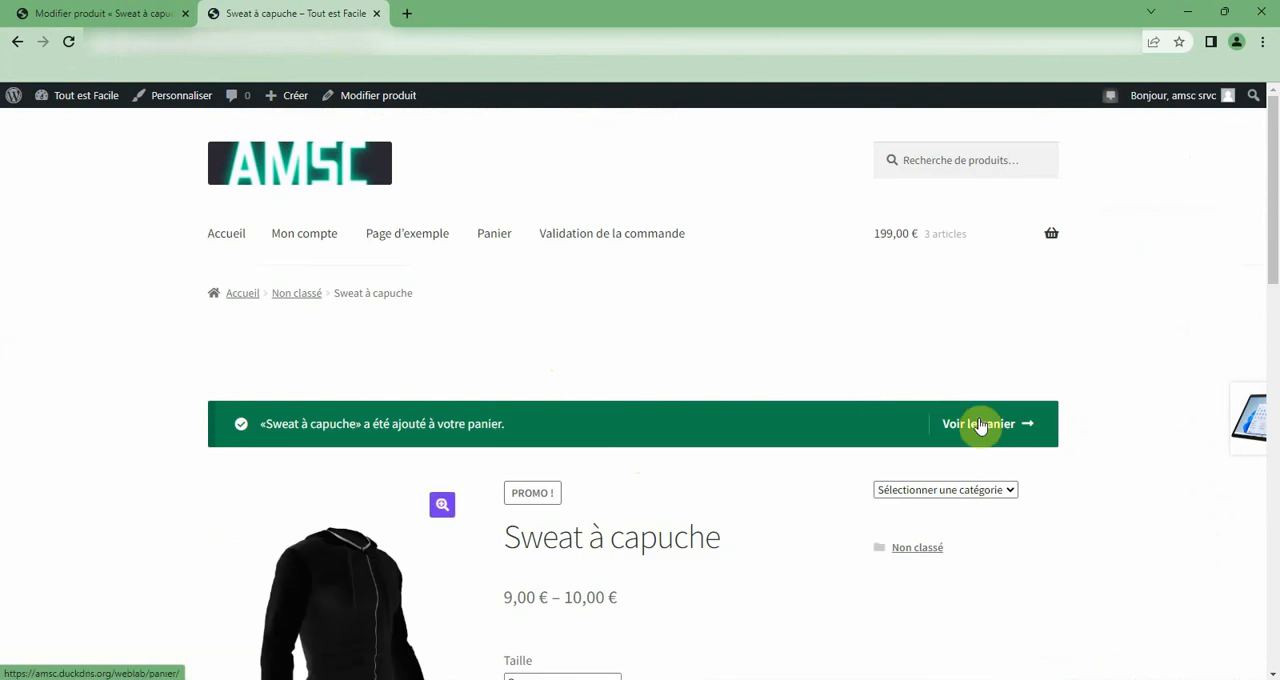
Proceed from the cart to the order validation page and review its billing and payment sections.
{"action": "left_click", "coordinate": [980, 424]}
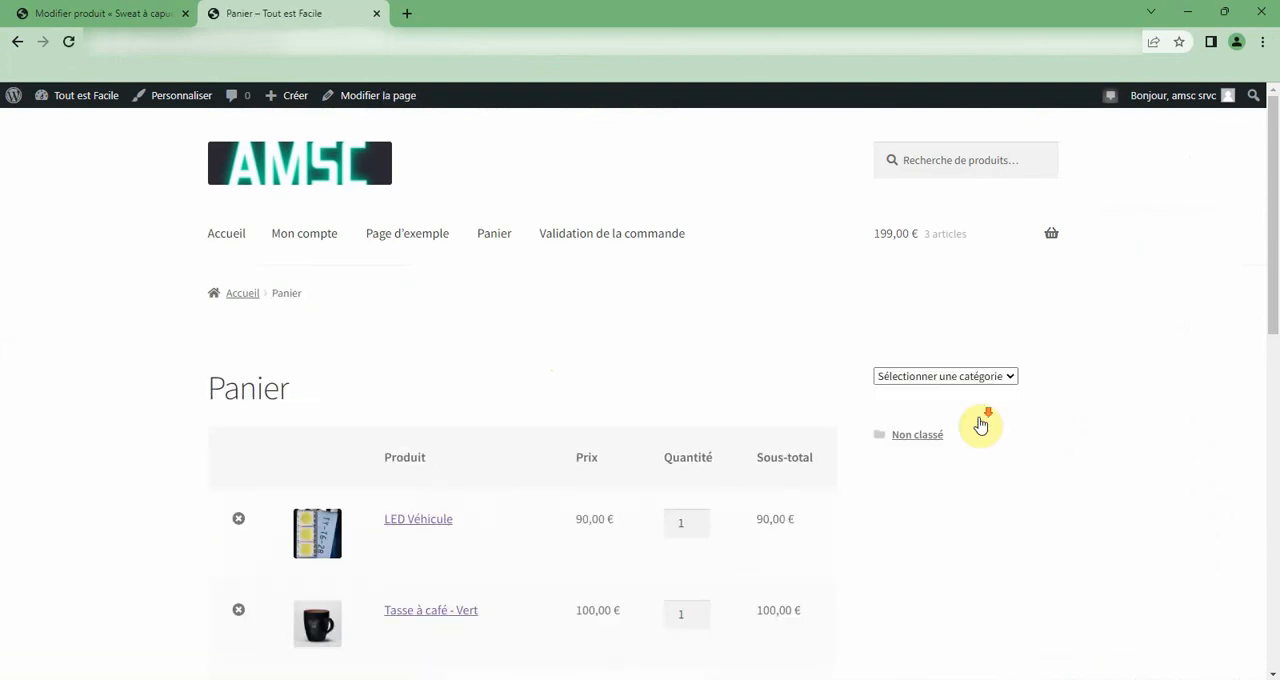
{"action": "scroll", "coordinate": [980, 426], "scroll_direction": "down", "scroll_amount": 3}
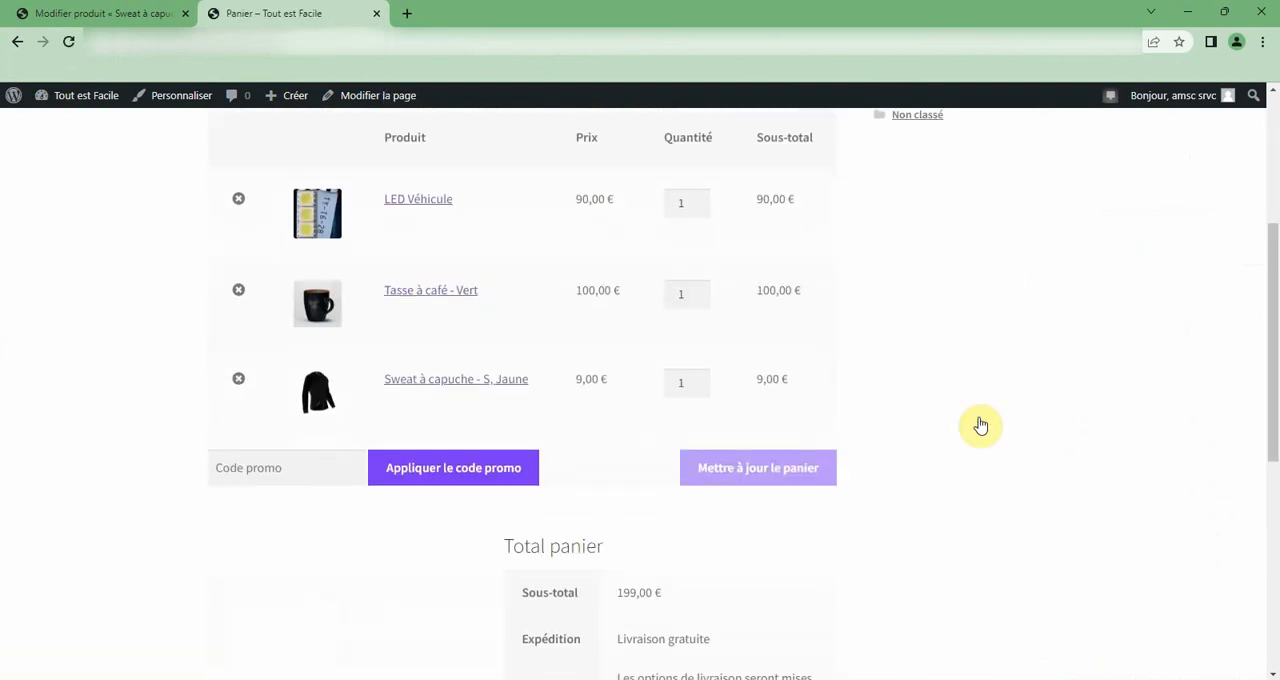
{"action": "scroll", "coordinate": [738, 476], "scroll_direction": "down", "scroll_amount": 4}
{"action": "left_click", "coordinate": [738, 474]}
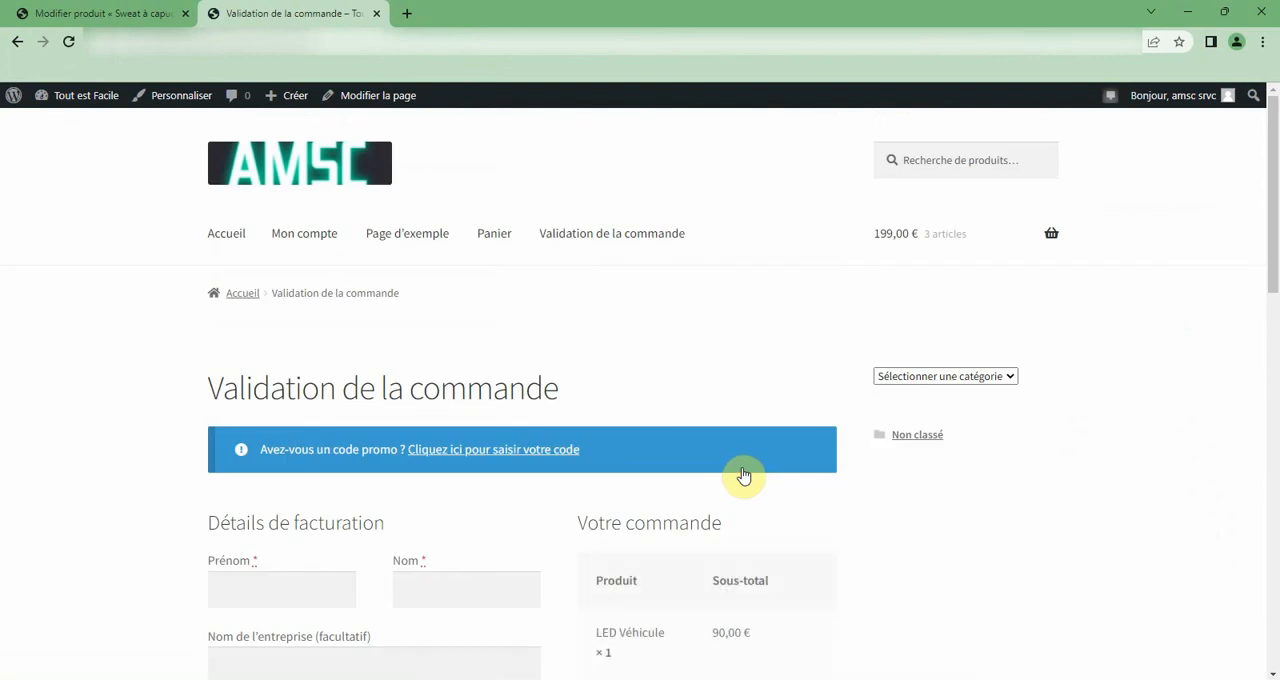
{"action": "scroll", "coordinate": [743, 476], "scroll_direction": "down", "scroll_amount": 7}
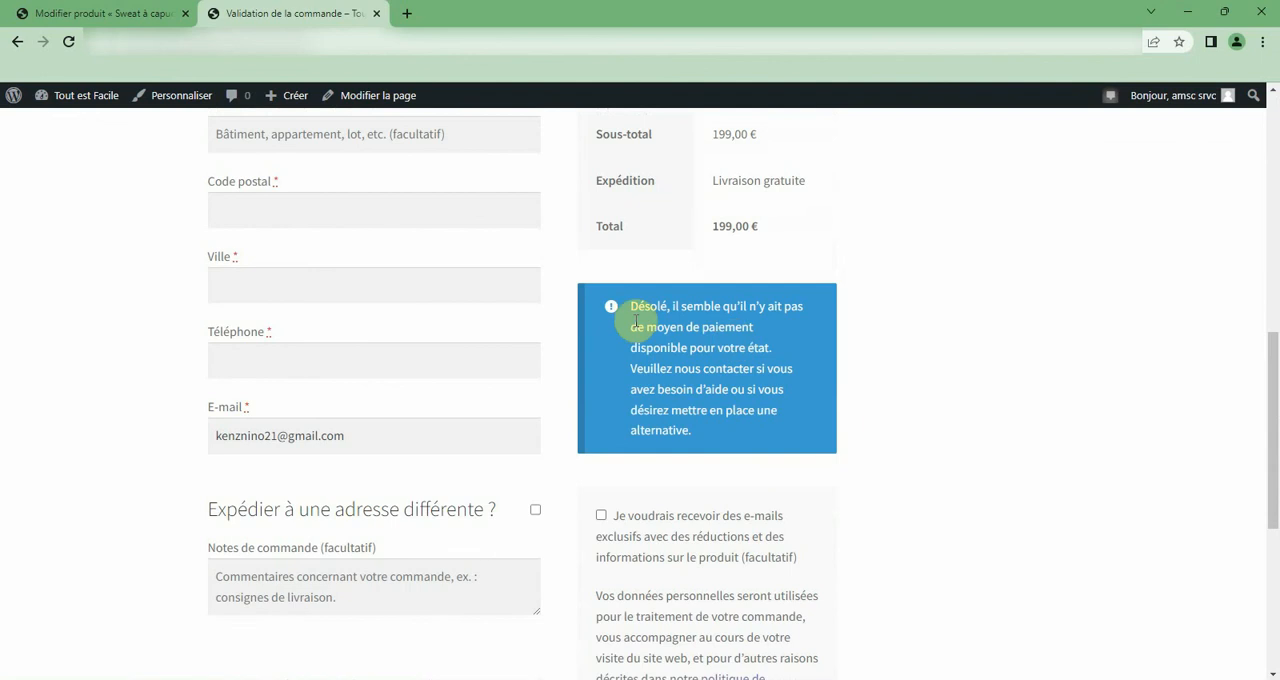
{"action": "scroll", "coordinate": [694, 490], "scroll_direction": "down", "scroll_amount": 2}
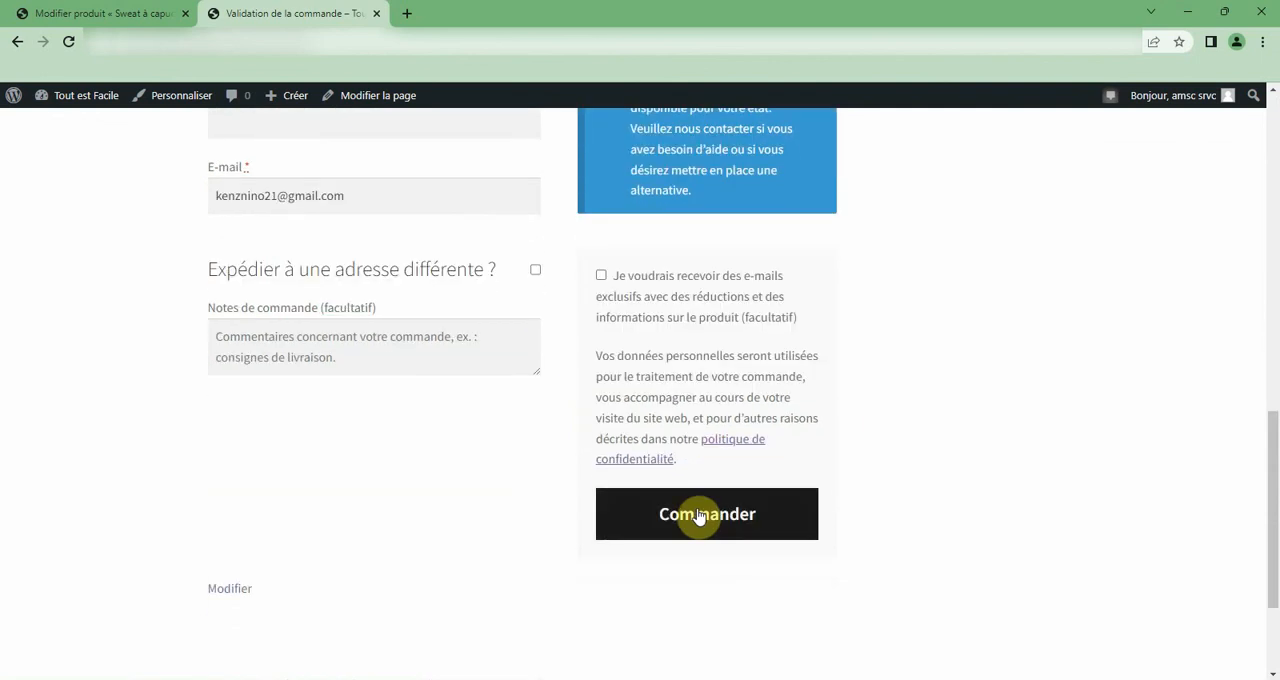
{"action": "scroll", "coordinate": [549, 309], "scroll_direction": "up", "scroll_amount": 2}
Return to the store administration and look through the list of all products.
{"action": "left_click", "coordinate": [145, 12]}
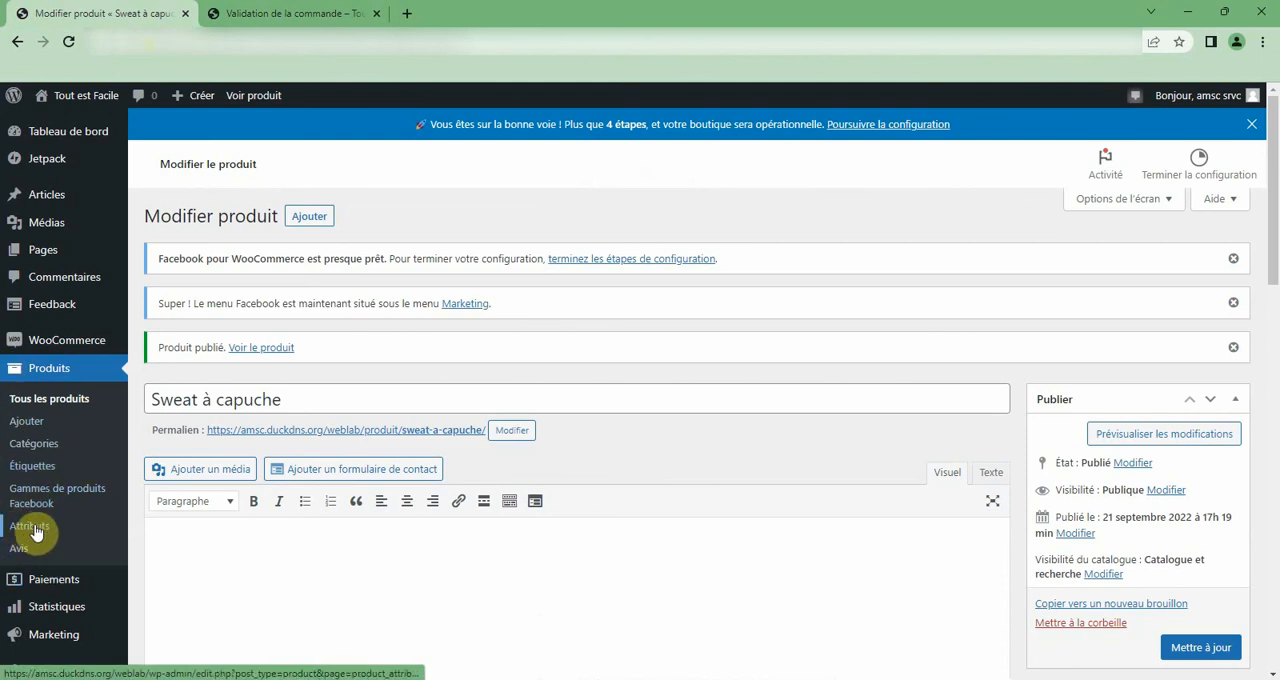
{"action": "left_click", "coordinate": [57, 403]}
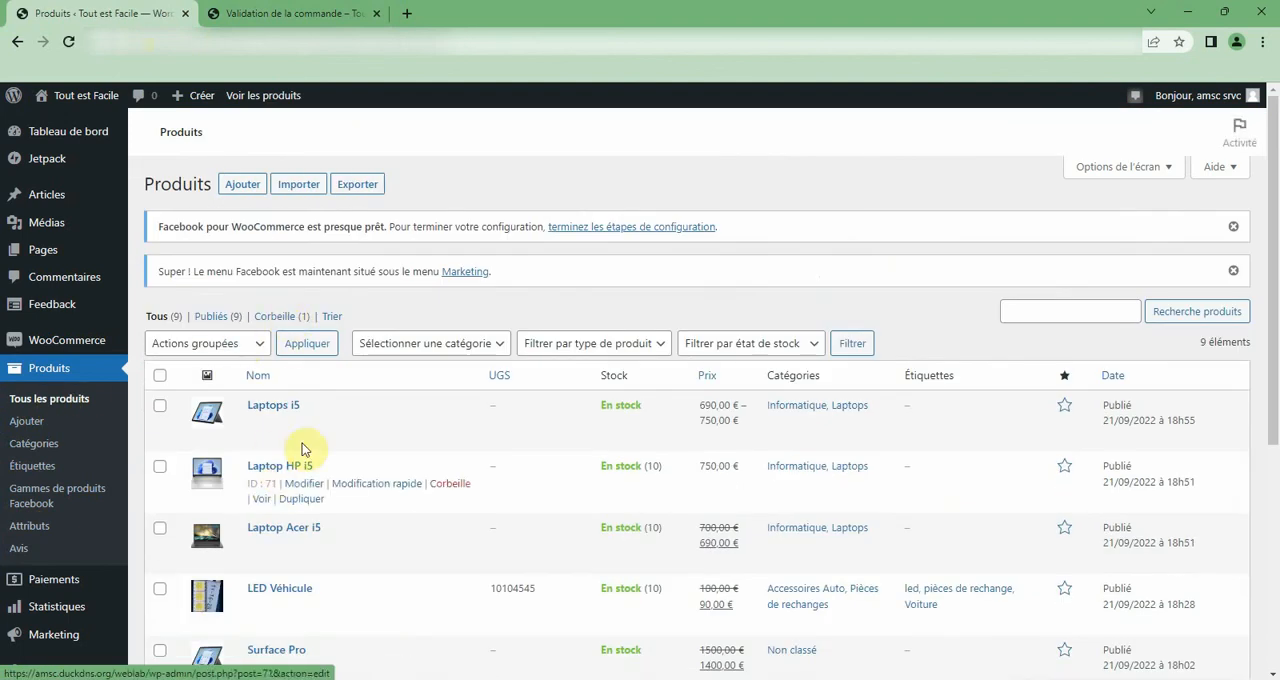
{"action": "mouse_move", "coordinate": [306, 446]}
{"action": "scroll", "coordinate": [306, 446], "scroll_direction": "down", "scroll_amount": 4}
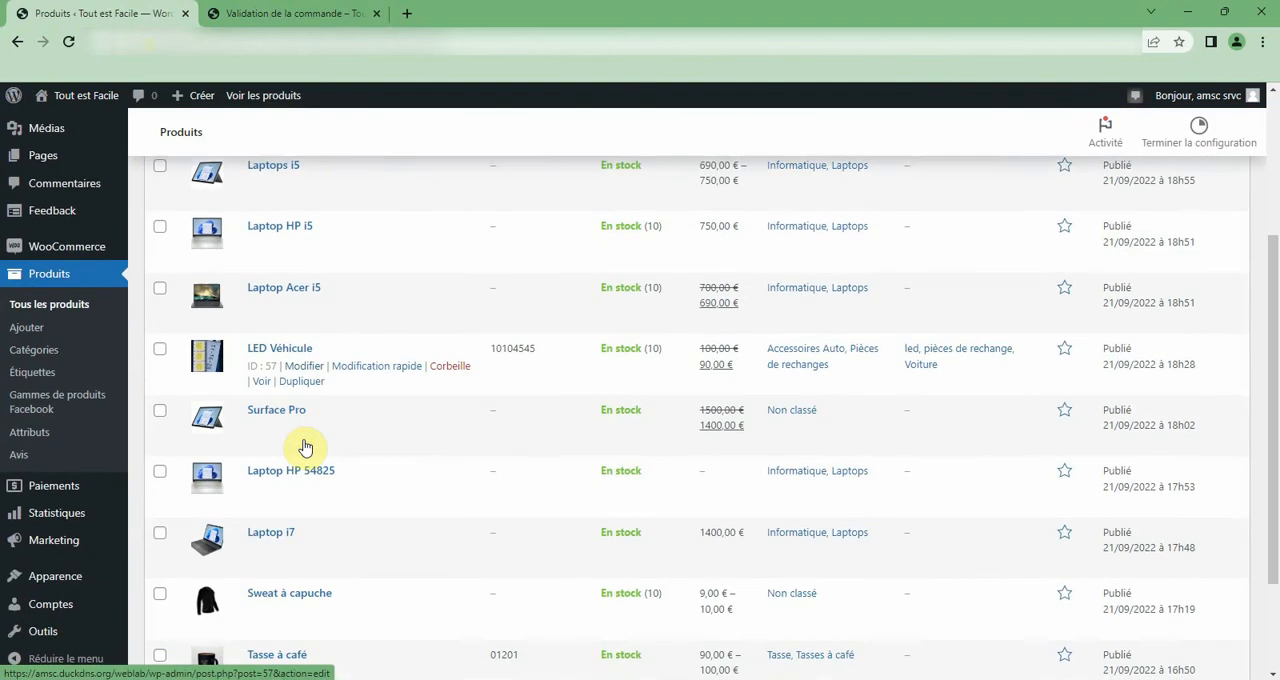
{"action": "scroll", "coordinate": [306, 446], "scroll_direction": "up", "scroll_amount": 5}
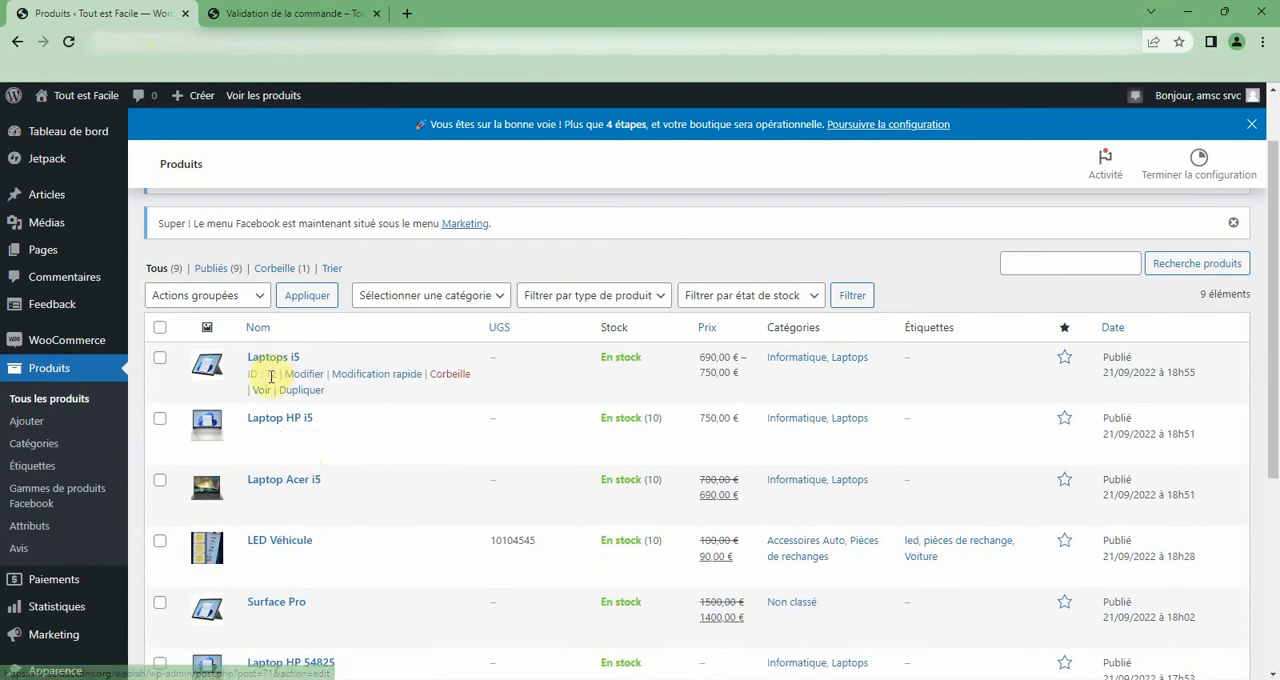
Open the grouped product Laptops i5 for editing and check its linked products.
{"action": "left_click", "coordinate": [300, 376]}
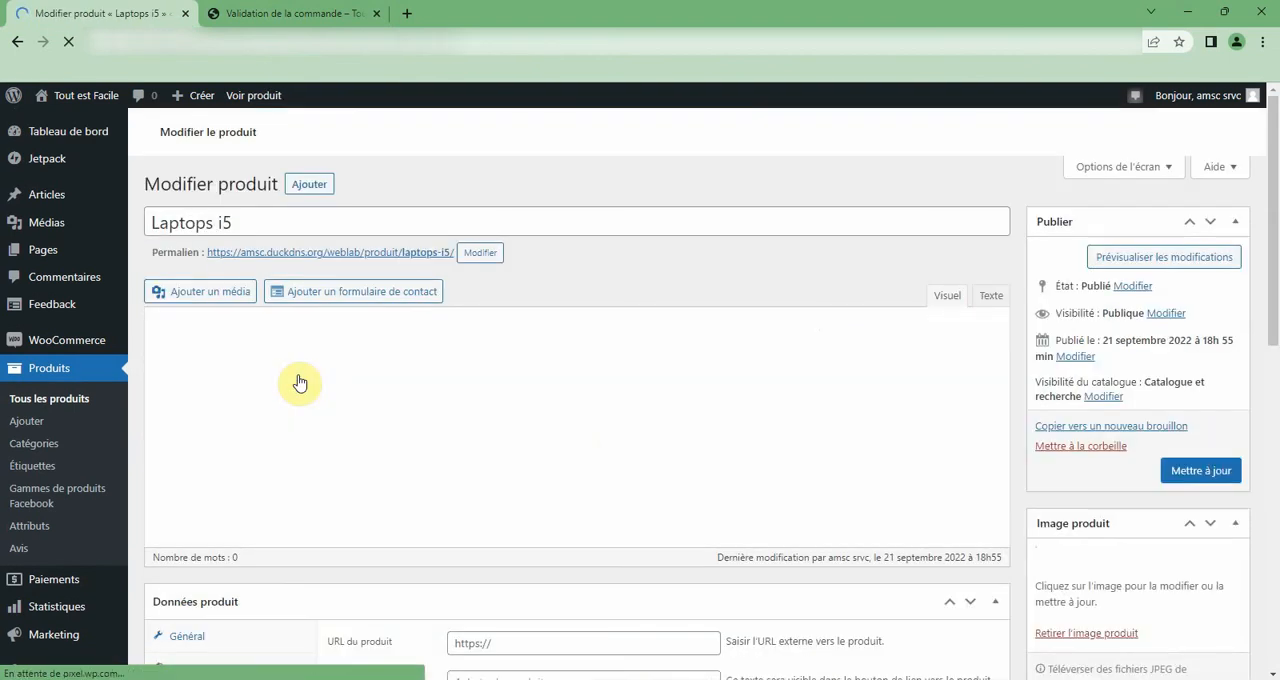
{"action": "scroll", "coordinate": [352, 386], "scroll_direction": "down", "scroll_amount": 3}
{"action": "scroll", "coordinate": [352, 386], "scroll_direction": "down", "scroll_amount": 3}
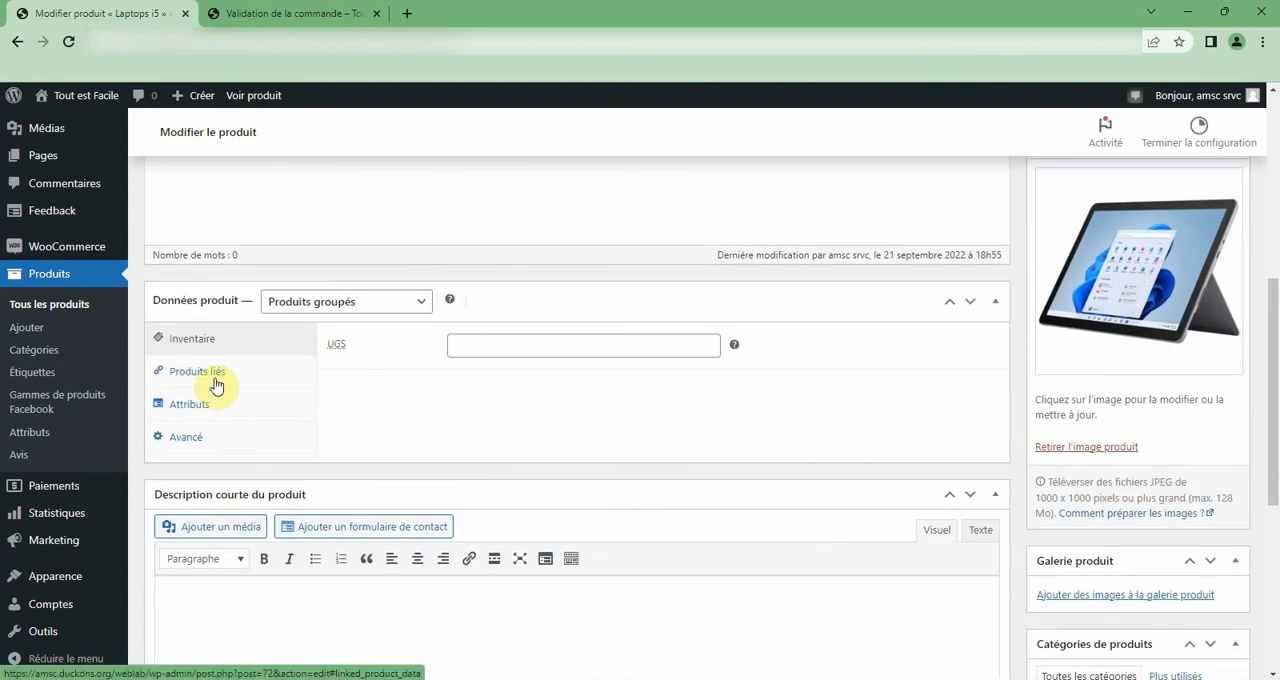
{"action": "left_click", "coordinate": [210, 404]}
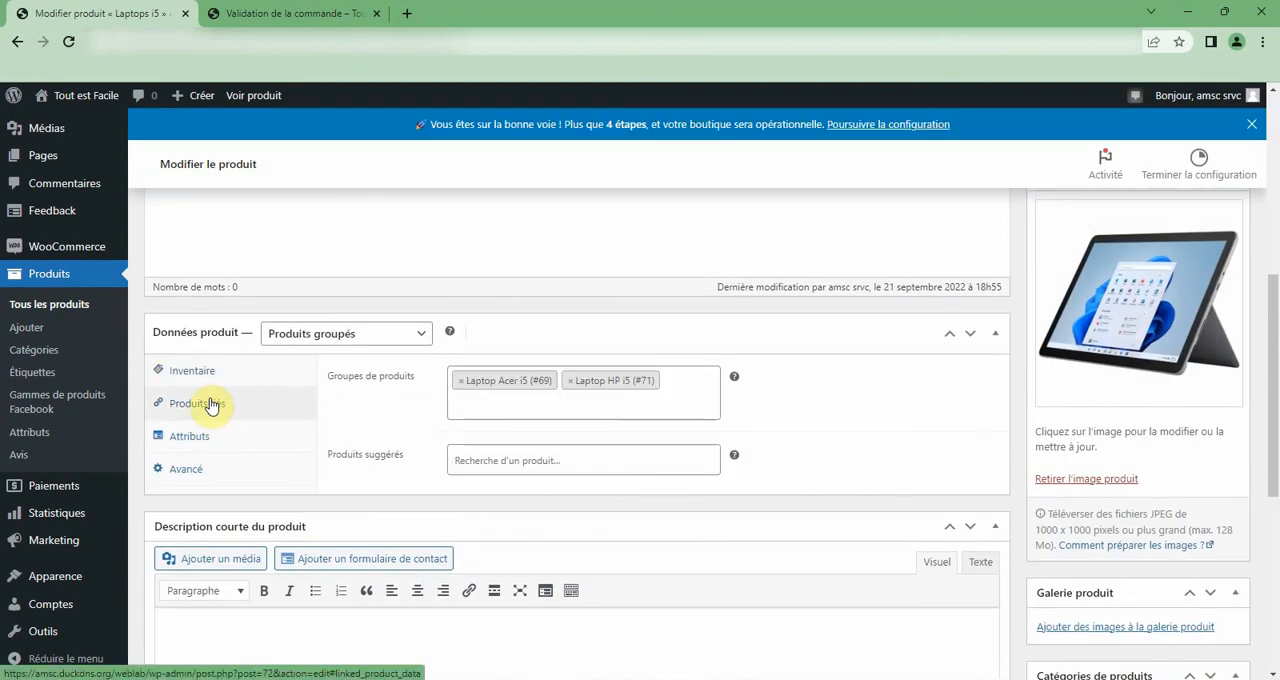
Open Laptop HP 54825 from the list of all products and display its linked products settings.
{"action": "scroll", "coordinate": [213, 404], "scroll_direction": "up", "scroll_amount": 5}
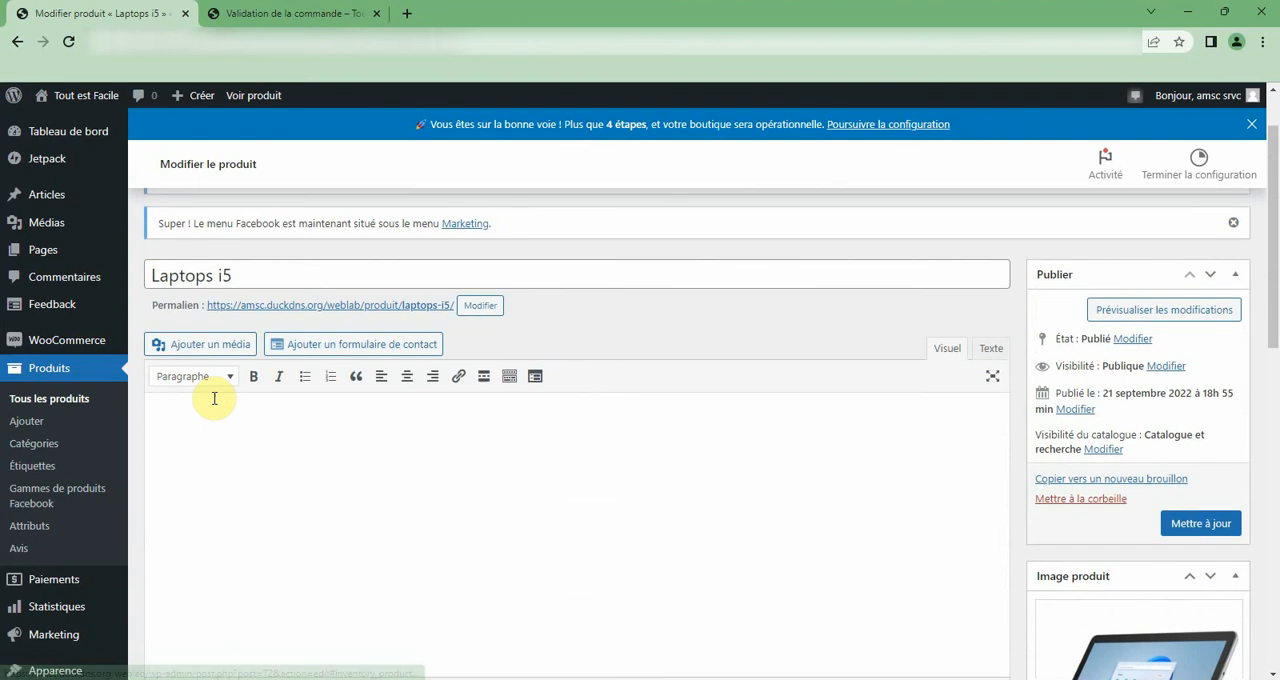
{"action": "left_click", "coordinate": [76, 390]}
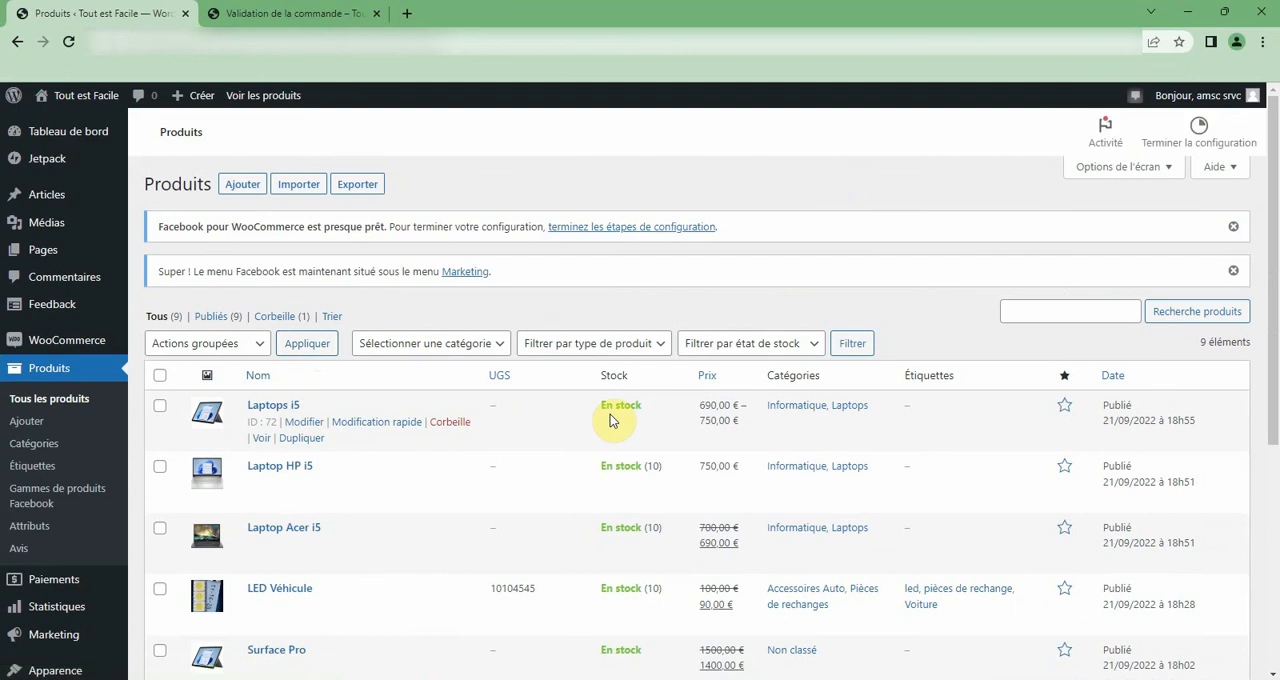
{"action": "scroll", "coordinate": [610, 414], "scroll_direction": "down", "scroll_amount": 1}
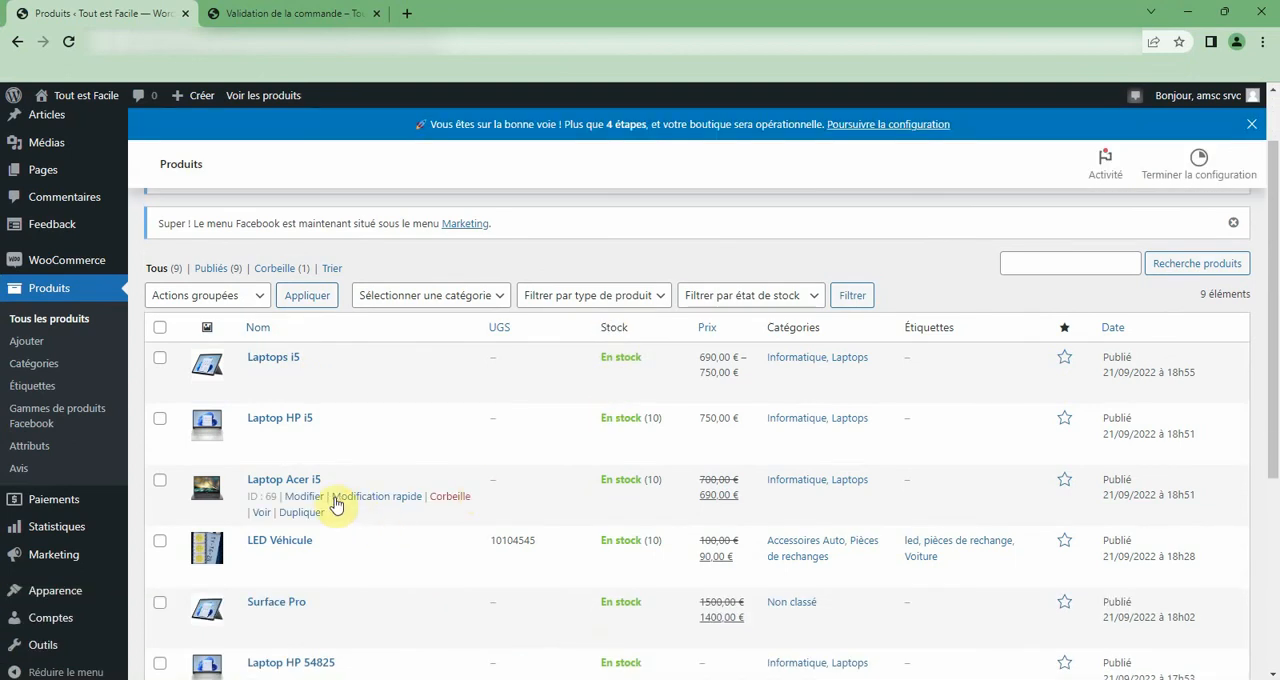
{"action": "scroll", "coordinate": [305, 490], "scroll_direction": "down", "scroll_amount": 2}
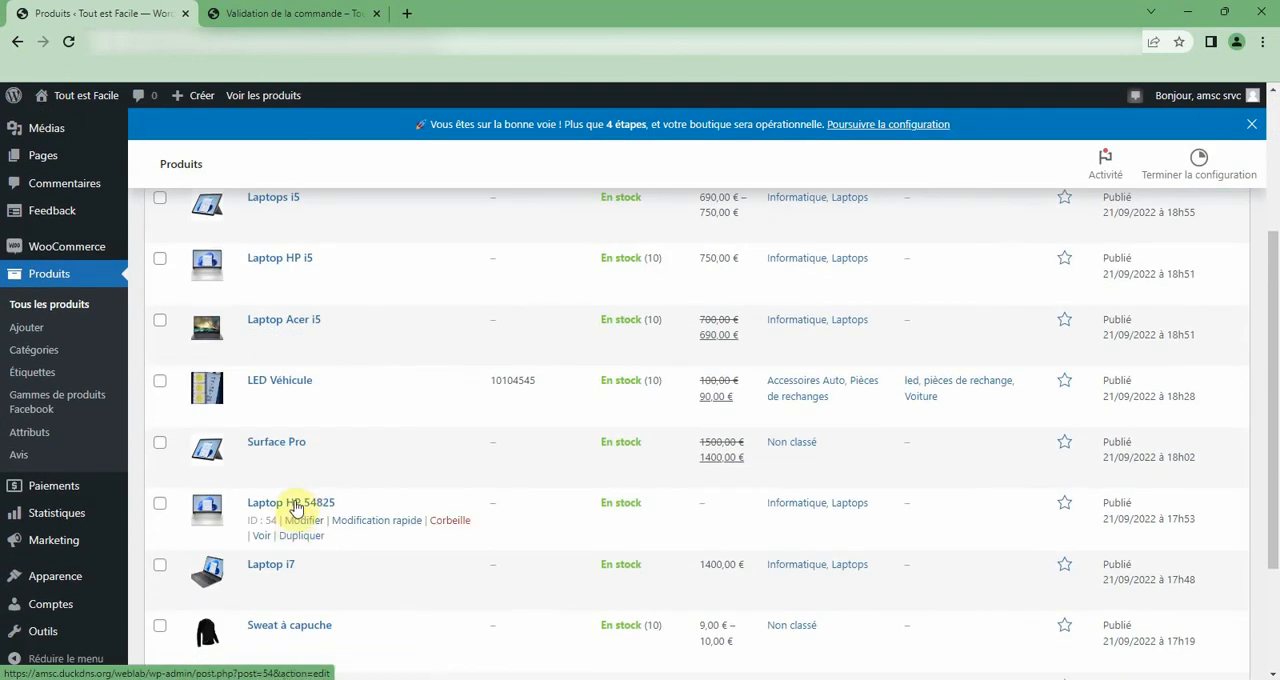
{"action": "left_click", "coordinate": [296, 504]}
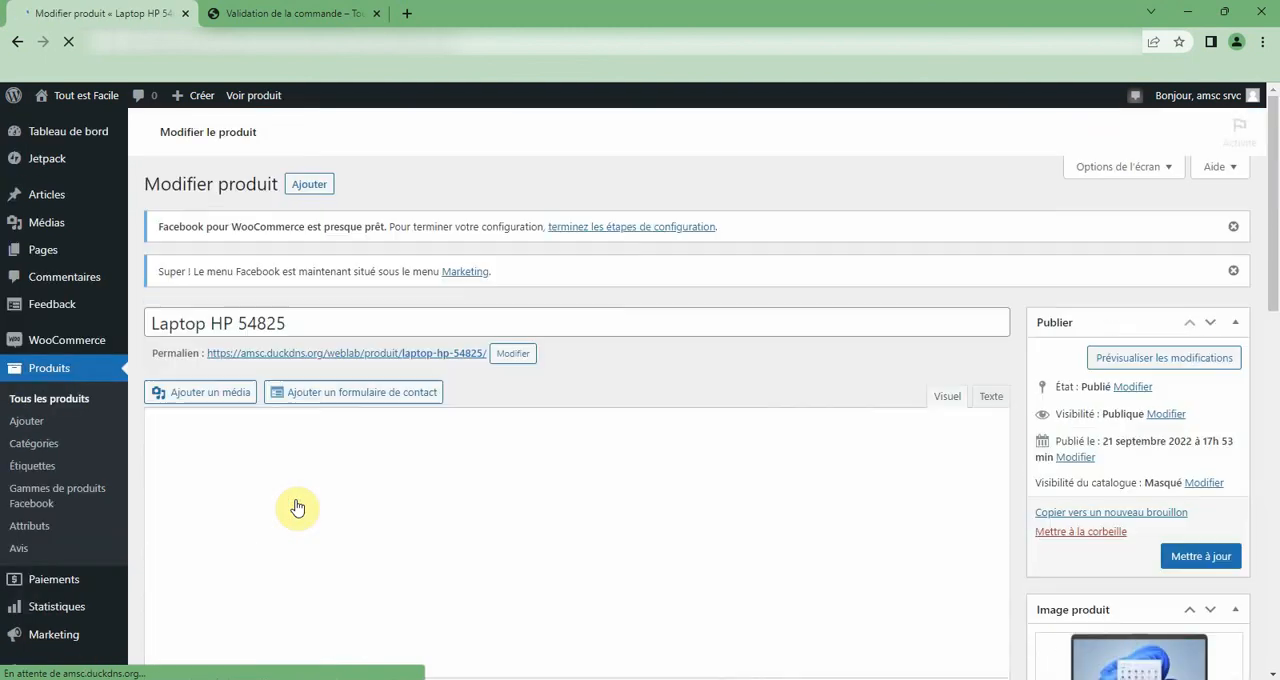
{"action": "scroll", "coordinate": [297, 508], "scroll_direction": "down", "scroll_amount": 3}
{"action": "scroll", "coordinate": [297, 506], "scroll_direction": "down", "scroll_amount": 2}
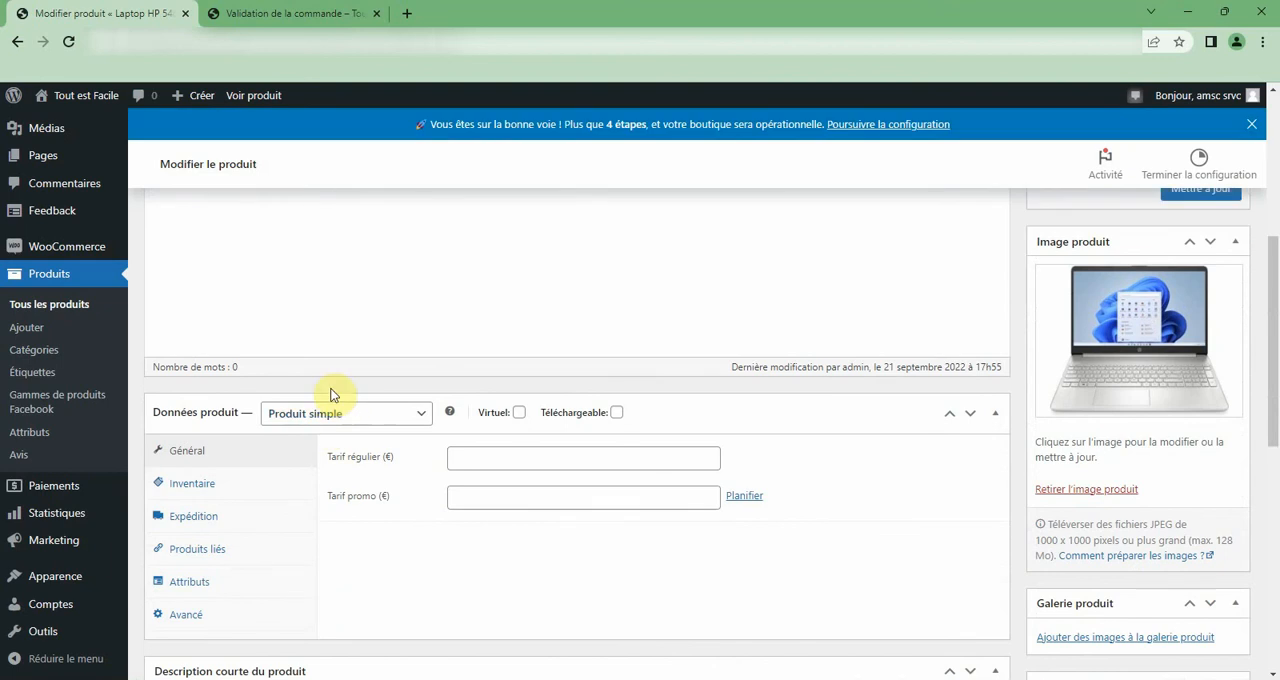
{"action": "left_click", "coordinate": [209, 549]}
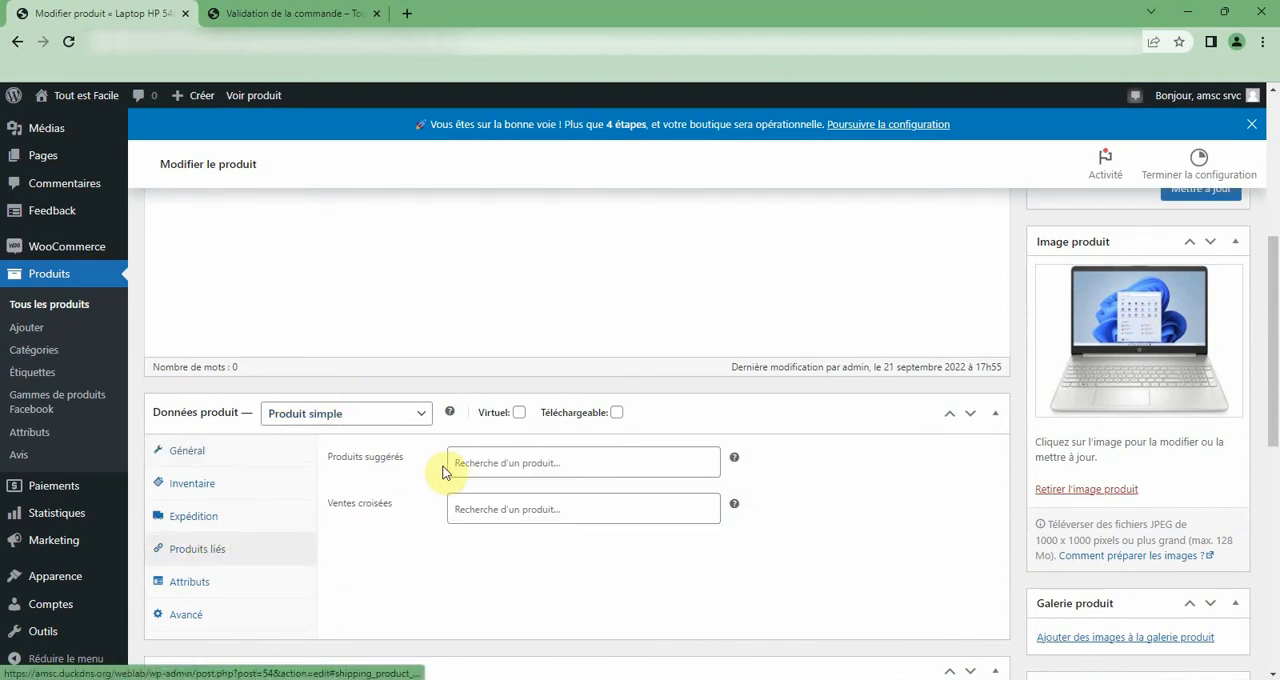
Add Laptop i7 and Laptop Acer i5 as suggested products of Laptop HP 54825.
{"action": "left_click", "coordinate": [476, 461]}
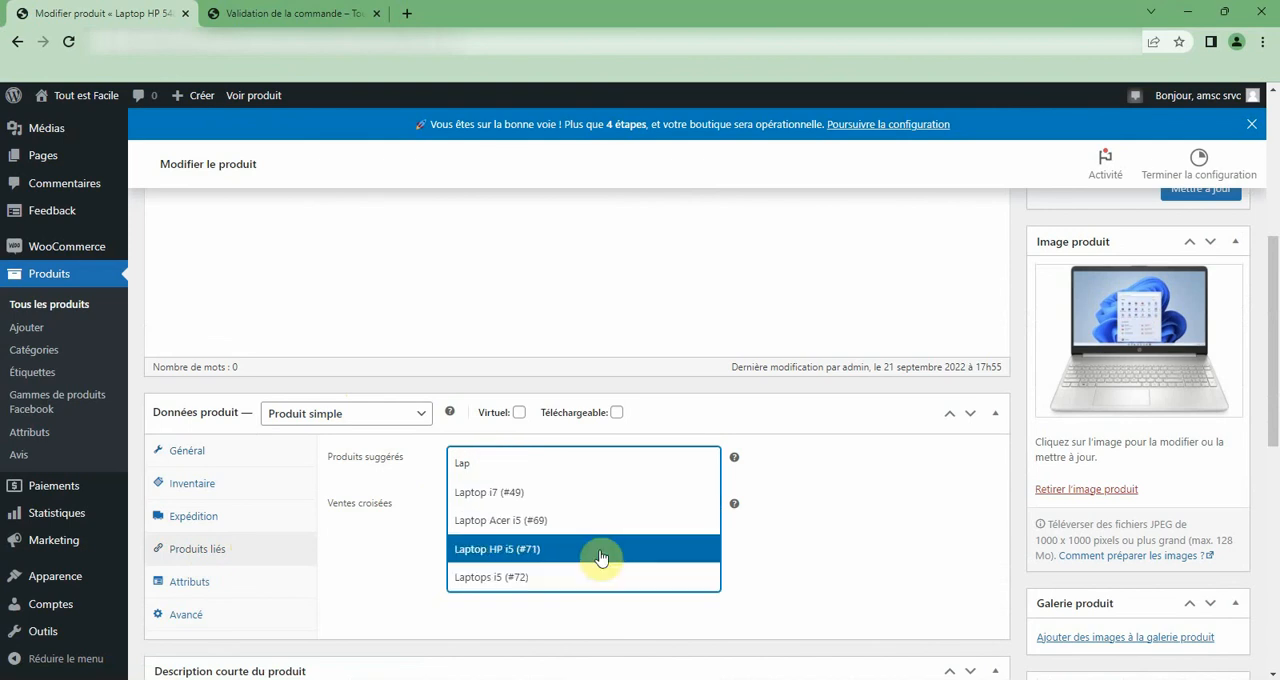
{"action": "left_click", "coordinate": [569, 493]}
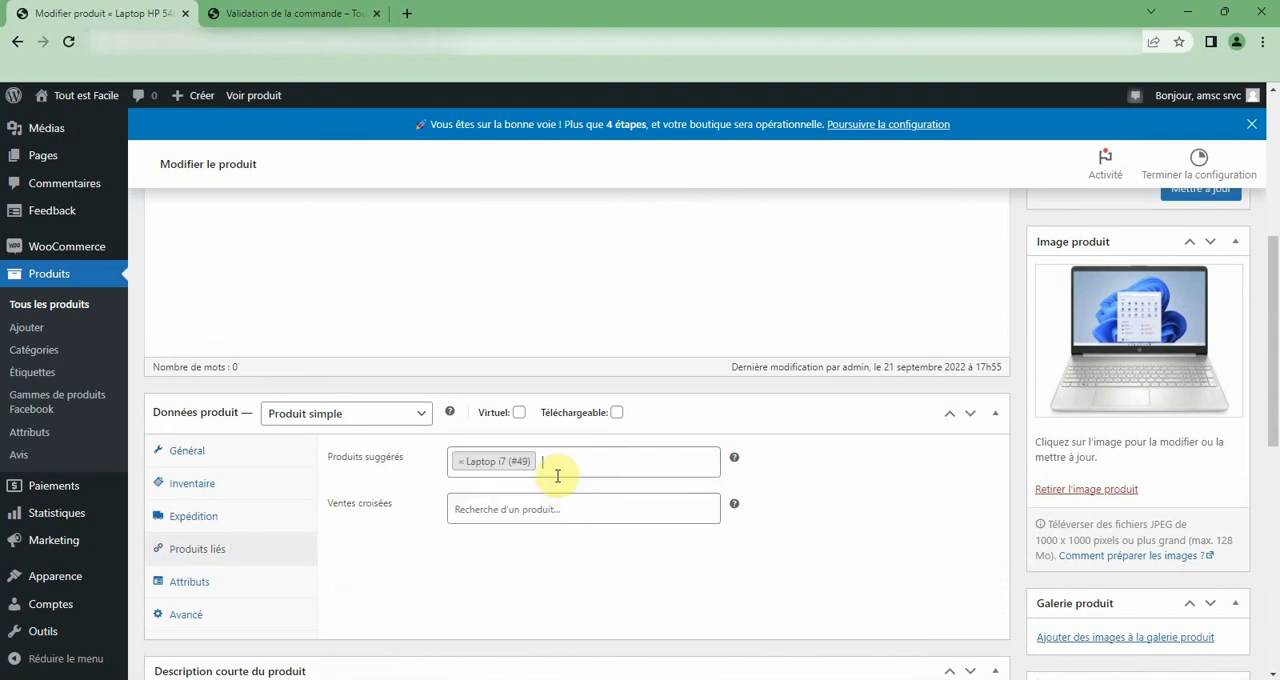
{"action": "left_click", "coordinate": [557, 472]}
{"action": "type", "text": "lap"}
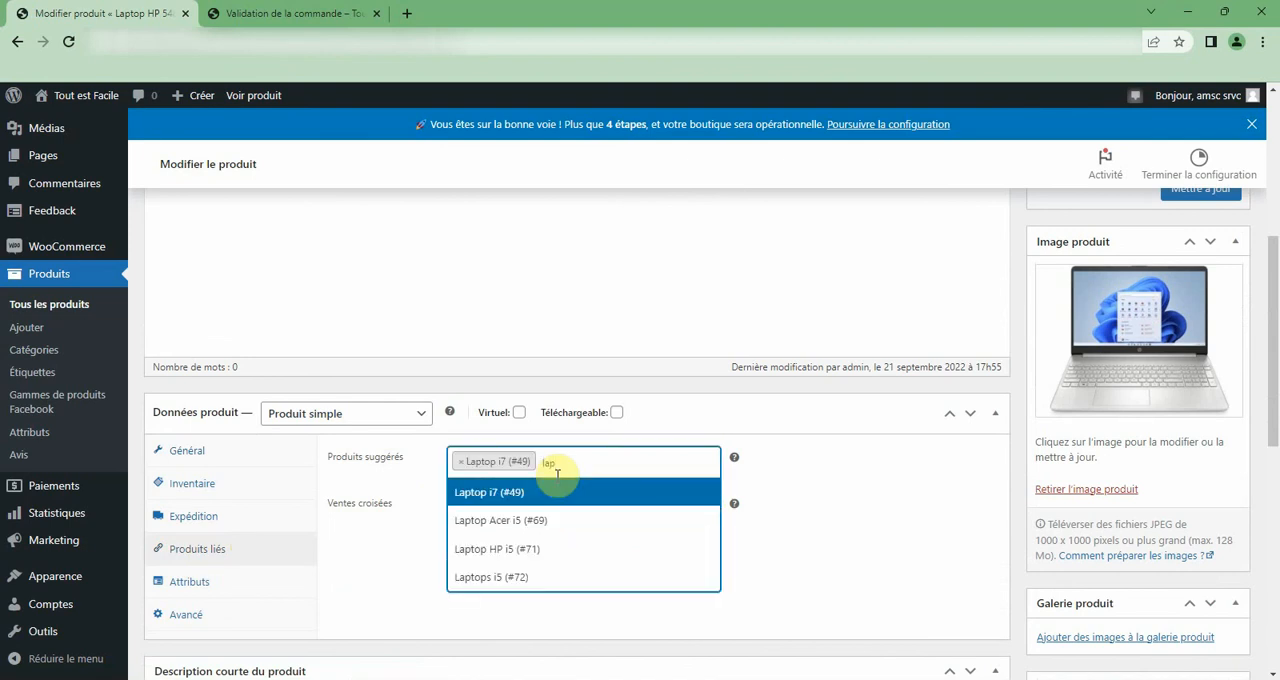
{"action": "type", "text": "t"}
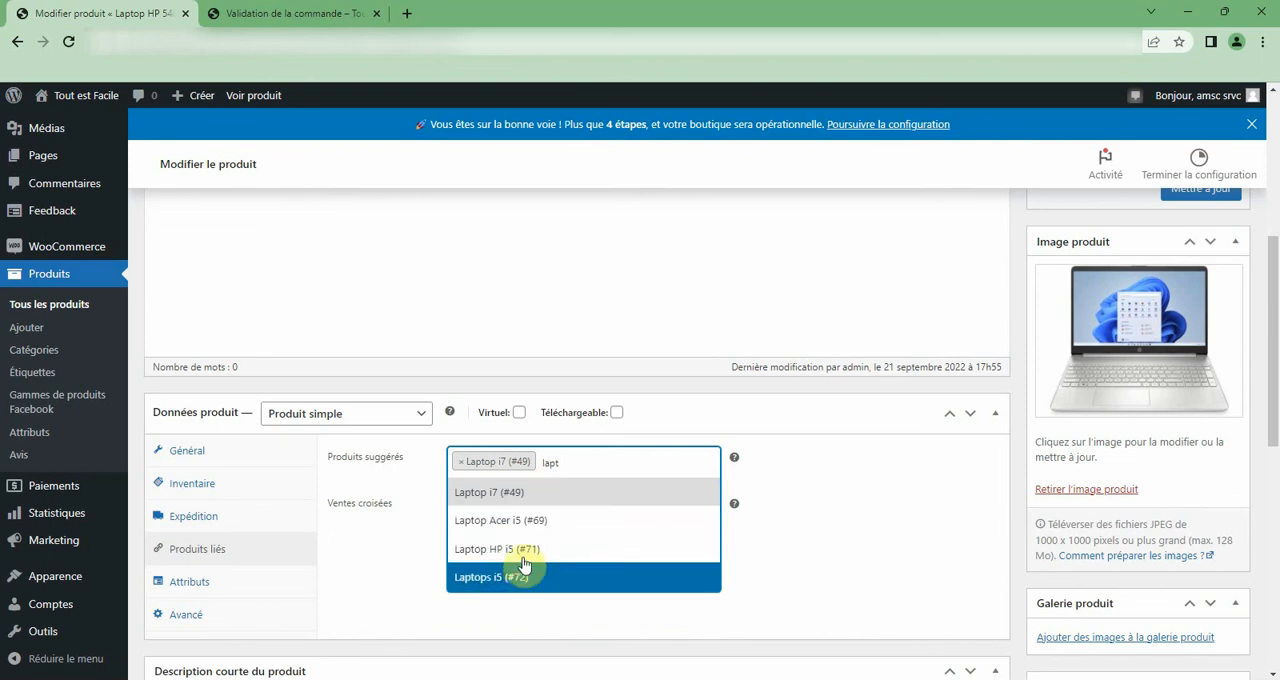
{"action": "scroll", "coordinate": [515, 280], "scroll_direction": "up", "scroll_amount": 5}
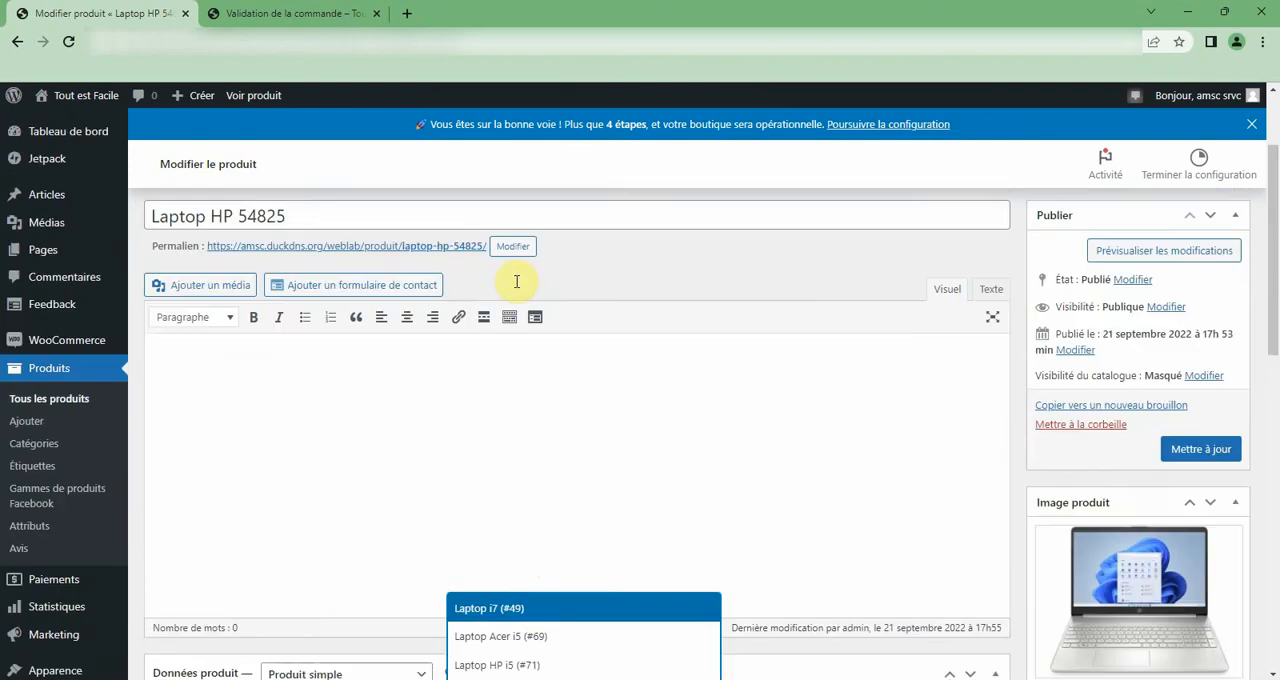
{"action": "scroll", "coordinate": [517, 287], "scroll_direction": "down", "scroll_amount": 3}
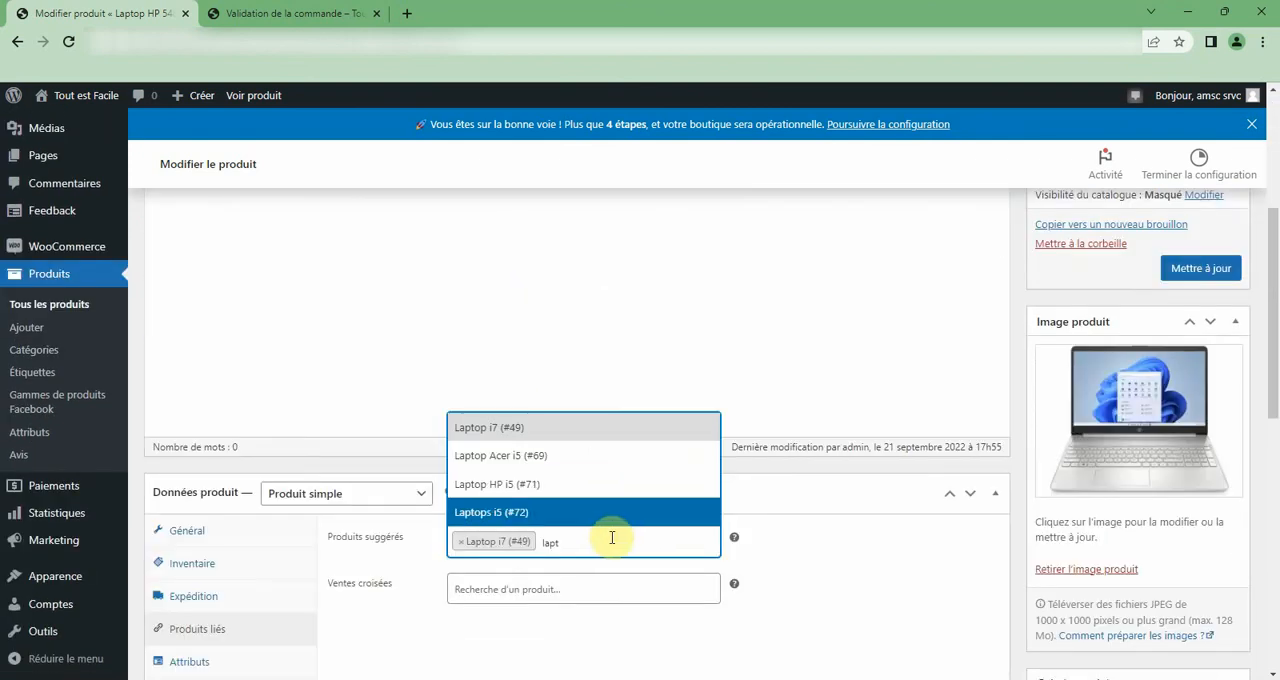
{"action": "left_click", "coordinate": [548, 456]}
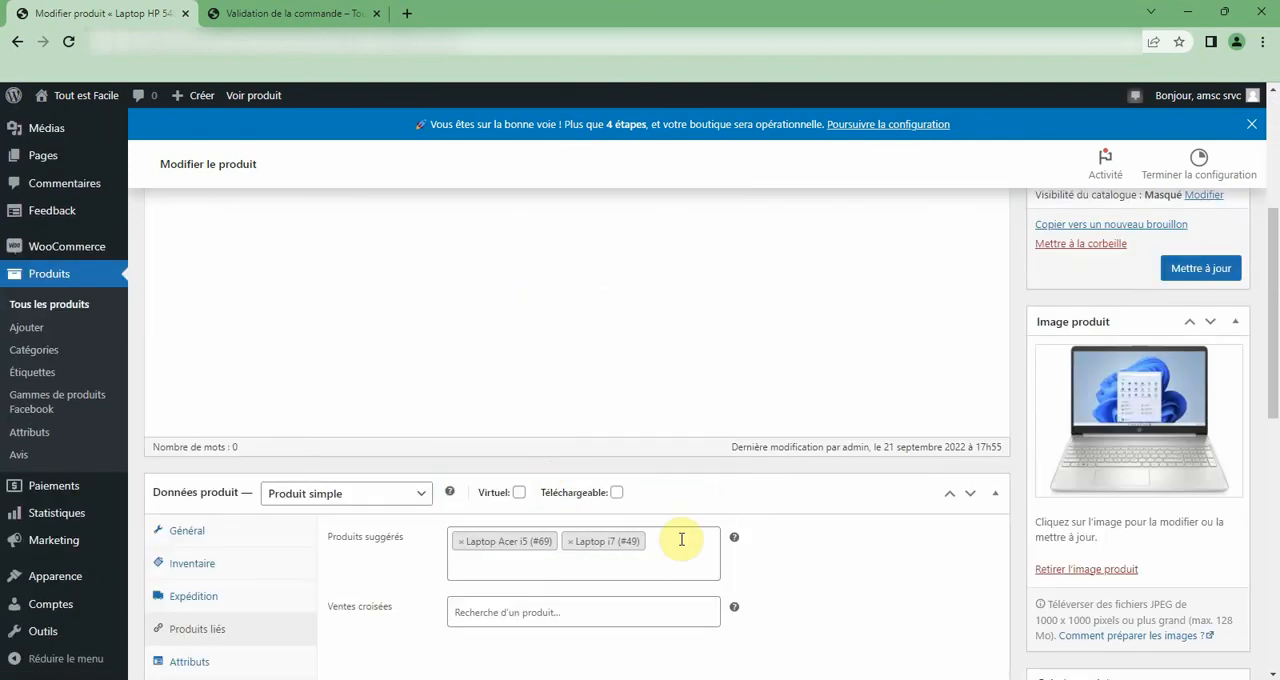
Update Laptop HP 54825 and check the suggested and similar products on its shop page.
{"action": "left_click", "coordinate": [1190, 282]}
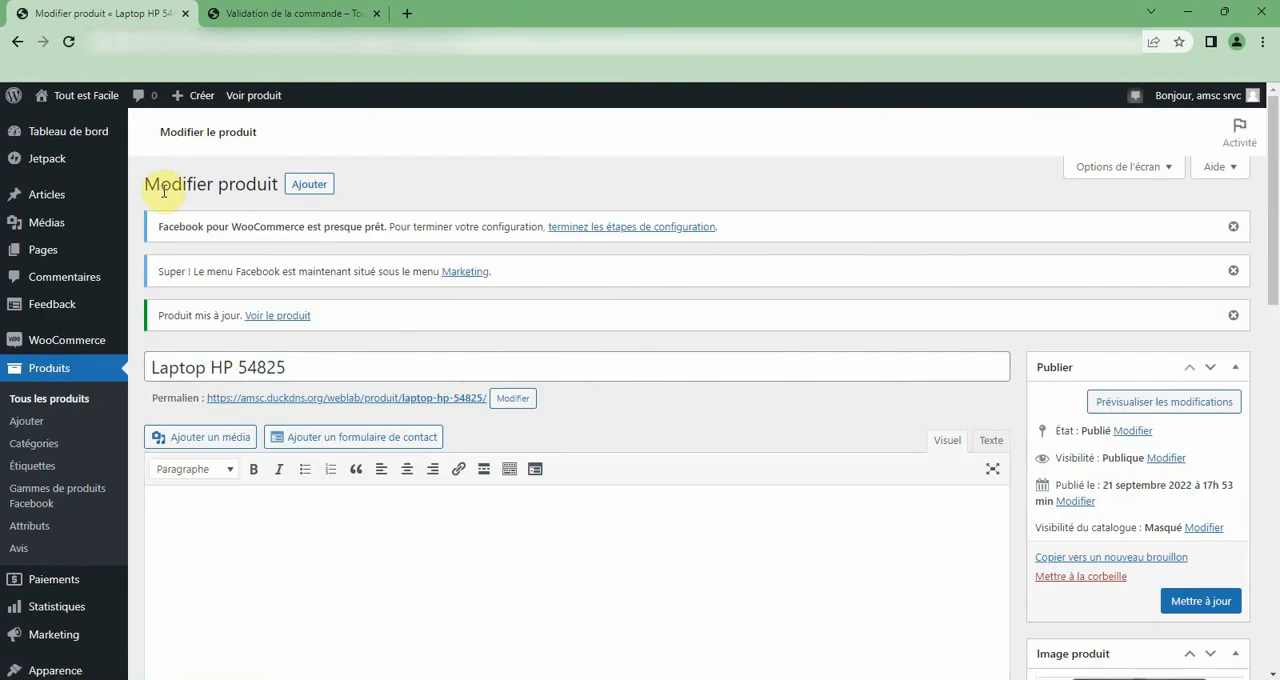
{"action": "left_click", "coordinate": [253, 96]}
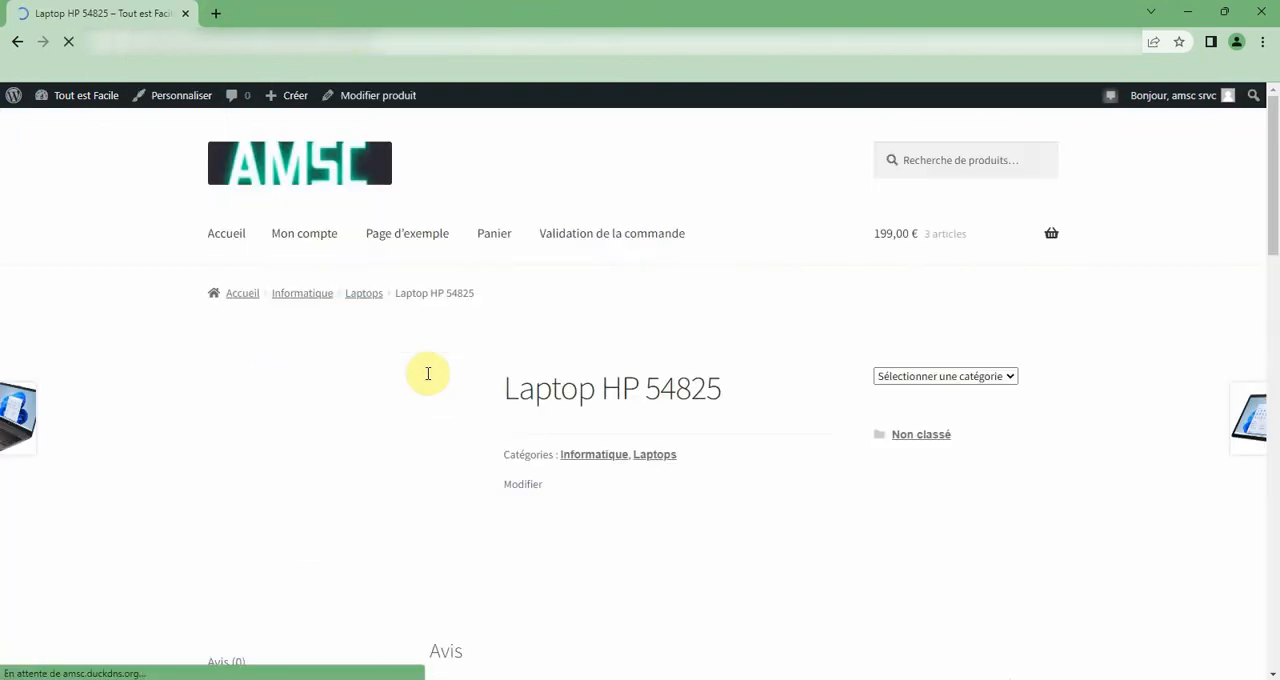
{"action": "scroll", "coordinate": [468, 386], "scroll_direction": "down", "scroll_amount": 4}
{"action": "scroll", "coordinate": [468, 383], "scroll_direction": "down", "scroll_amount": 5}
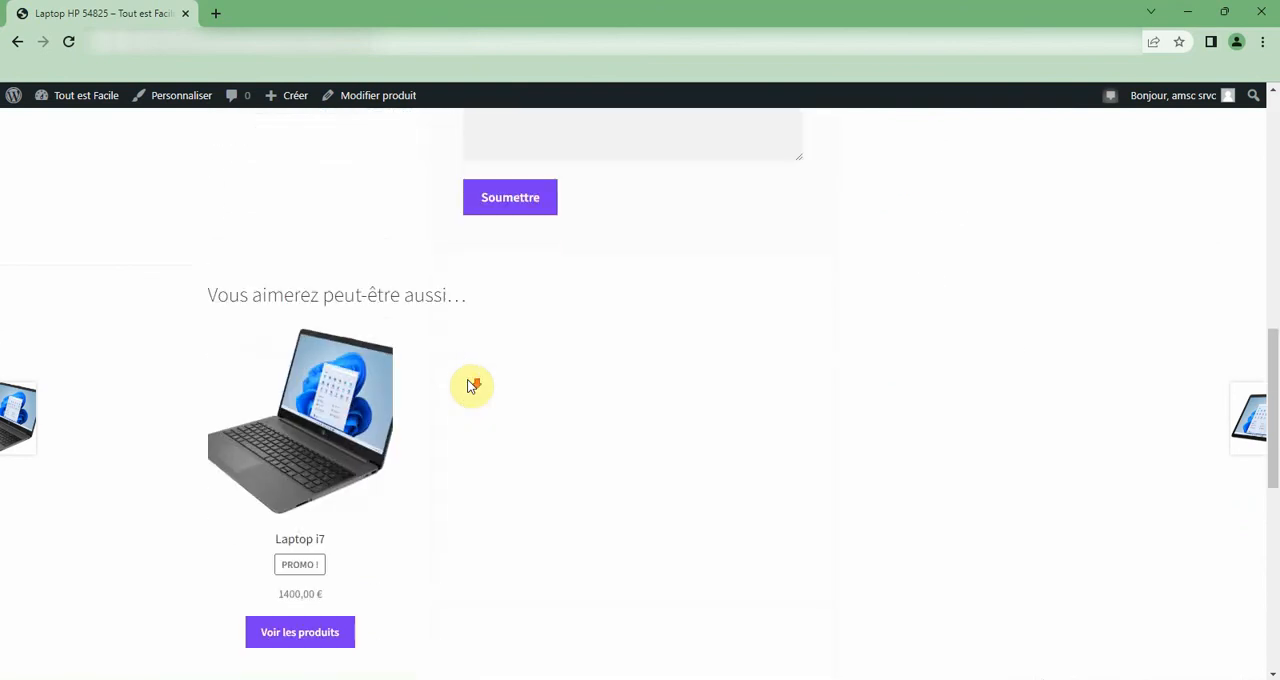
{"action": "scroll", "coordinate": [470, 383], "scroll_direction": "down", "scroll_amount": 2}
{"action": "scroll", "coordinate": [305, 322], "scroll_direction": "down", "scroll_amount": 2}
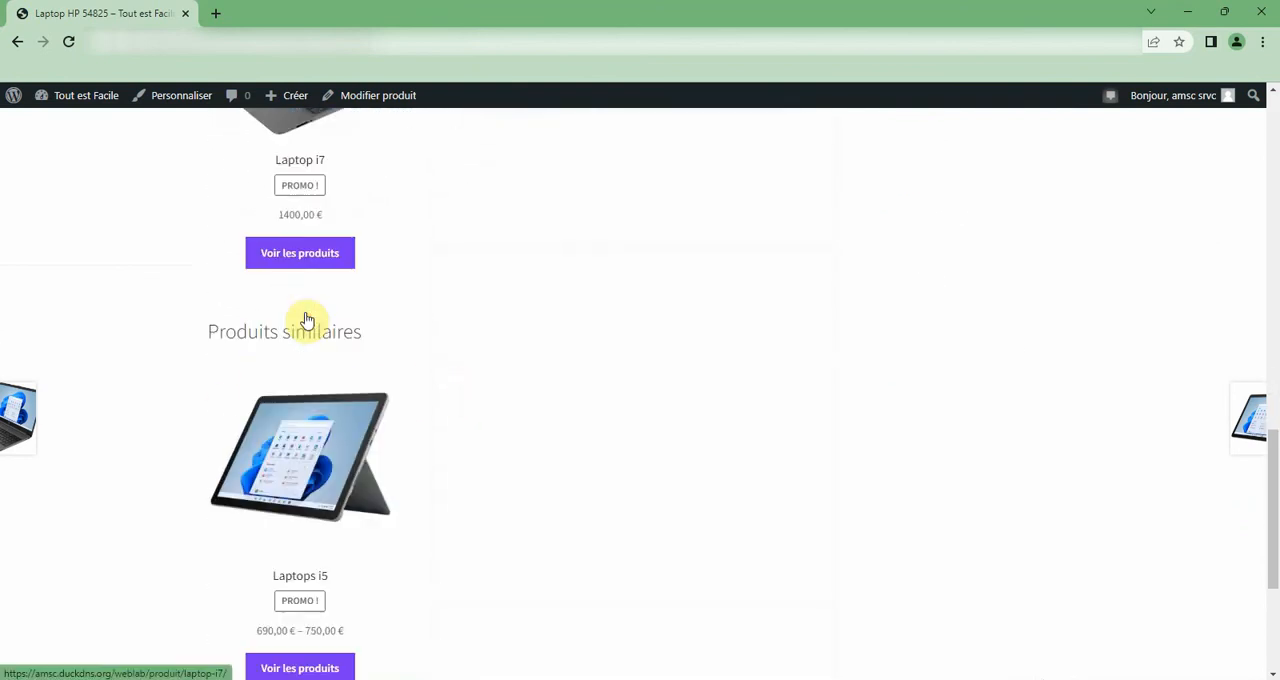
{"action": "scroll", "coordinate": [351, 457], "scroll_direction": "down", "scroll_amount": 2}
{"action": "scroll", "coordinate": [330, 420], "scroll_direction": "up", "scroll_amount": 3}
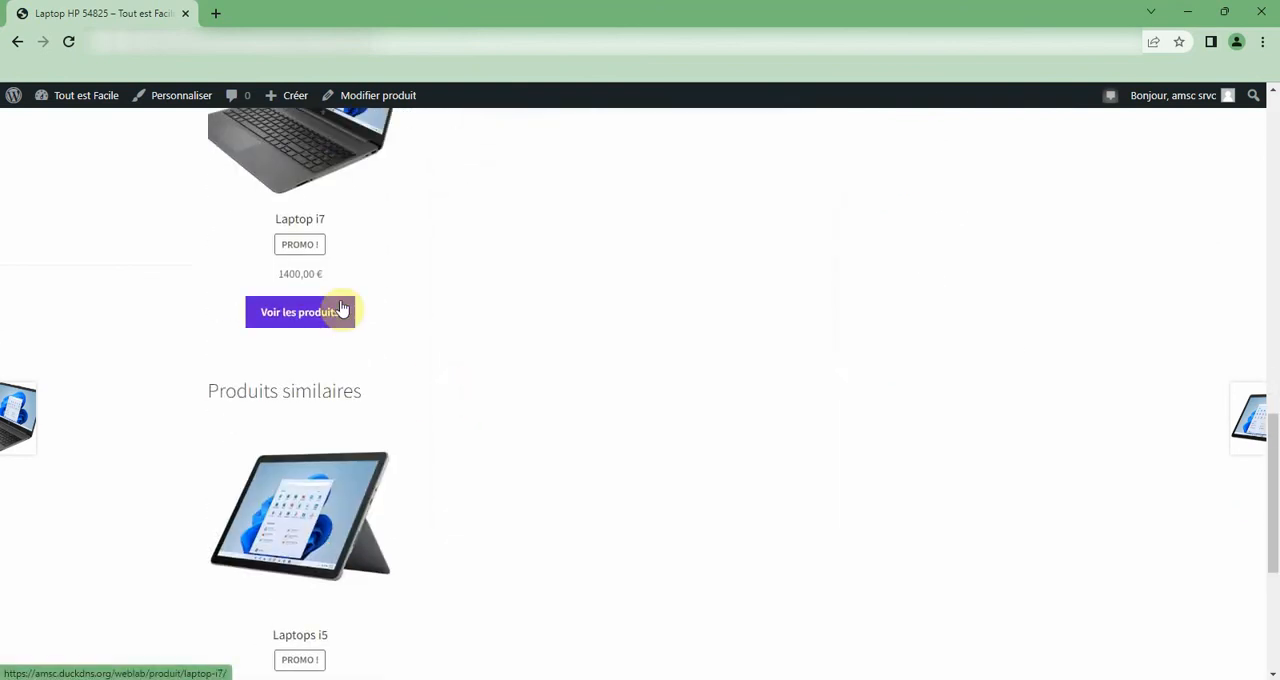
Compare the suggested products section with the similar products section on Laptop HP 54825's shop page.
{"action": "scroll", "coordinate": [345, 315], "scroll_direction": "up", "scroll_amount": 2}
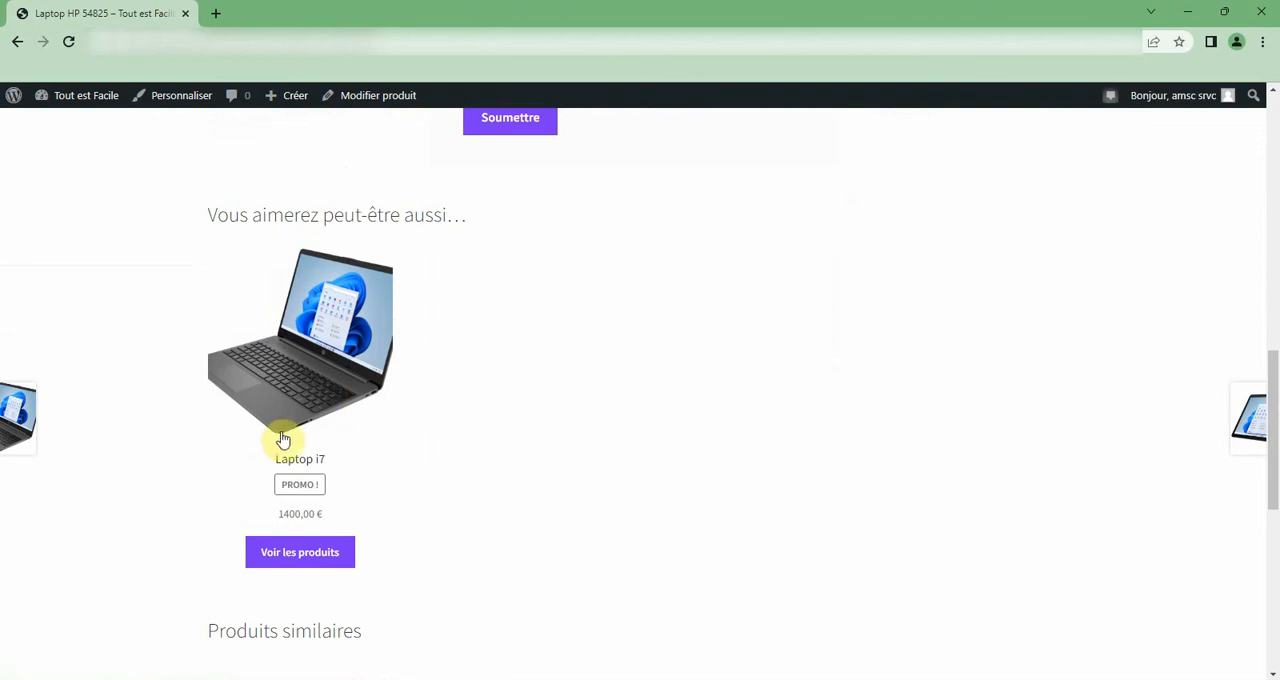
{"action": "scroll", "coordinate": [562, 463], "scroll_direction": "up", "scroll_amount": 2}
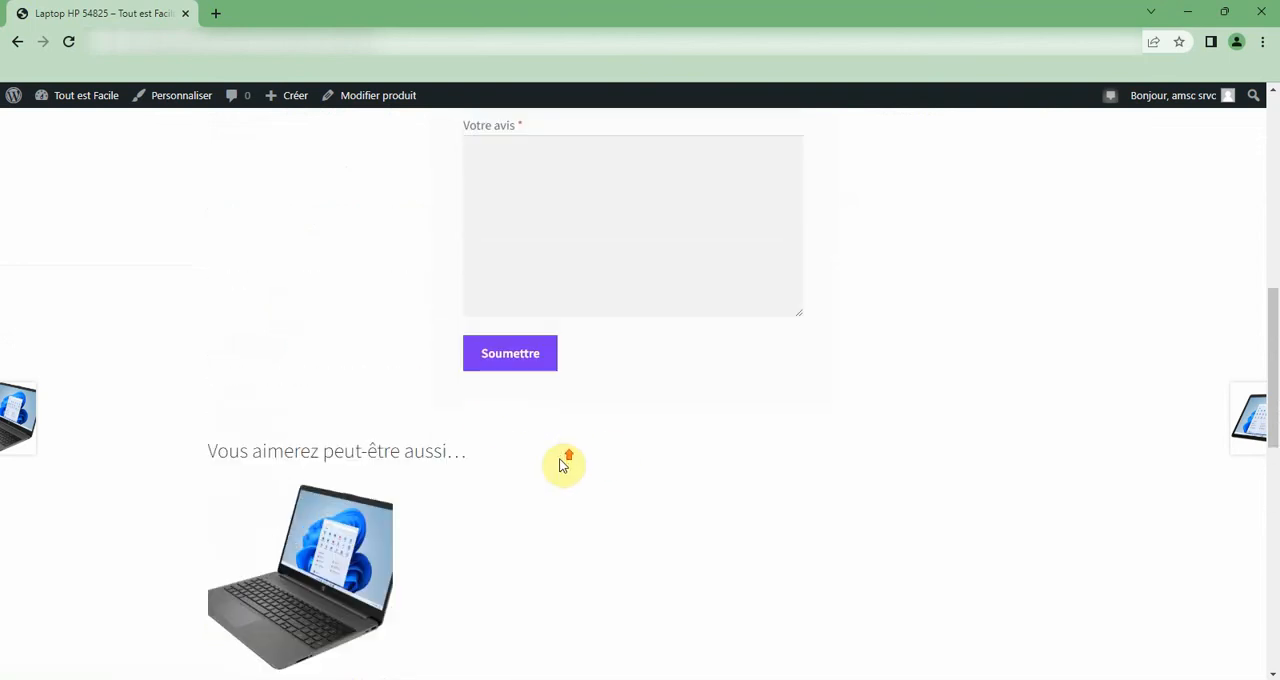
{"action": "scroll", "coordinate": [562, 463], "scroll_direction": "down", "scroll_amount": 2}
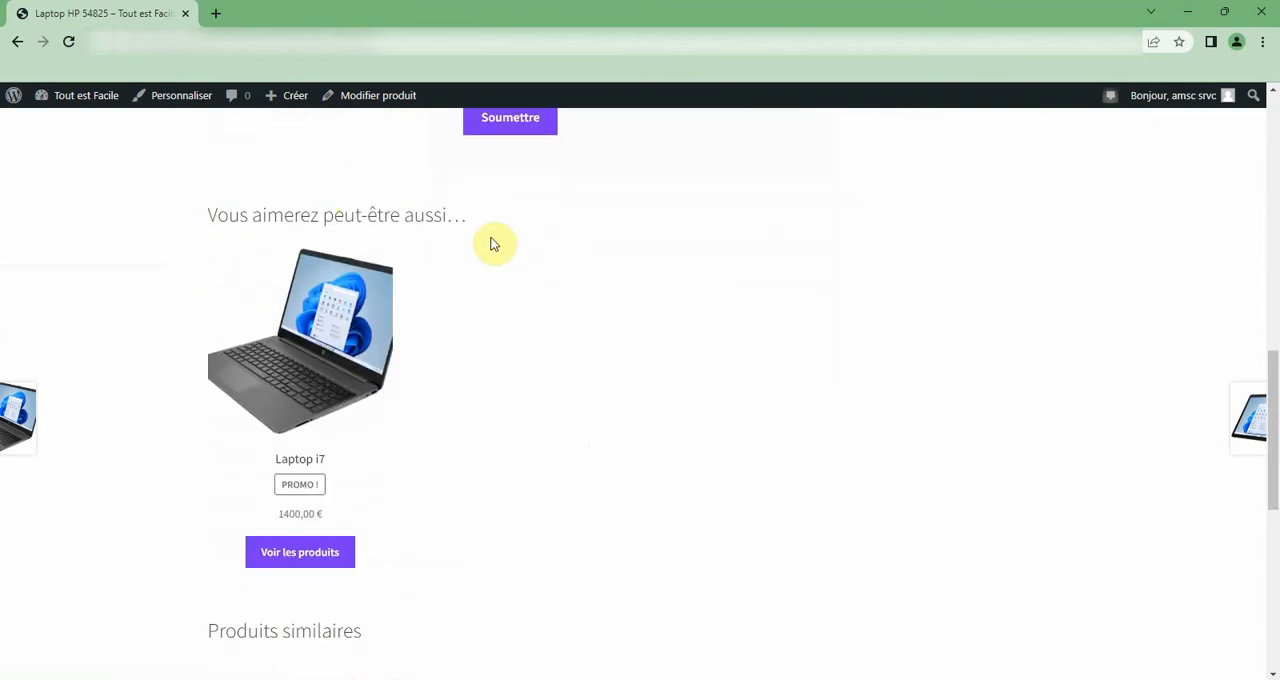
{"action": "scroll", "coordinate": [452, 312], "scroll_direction": "down", "scroll_amount": 3}
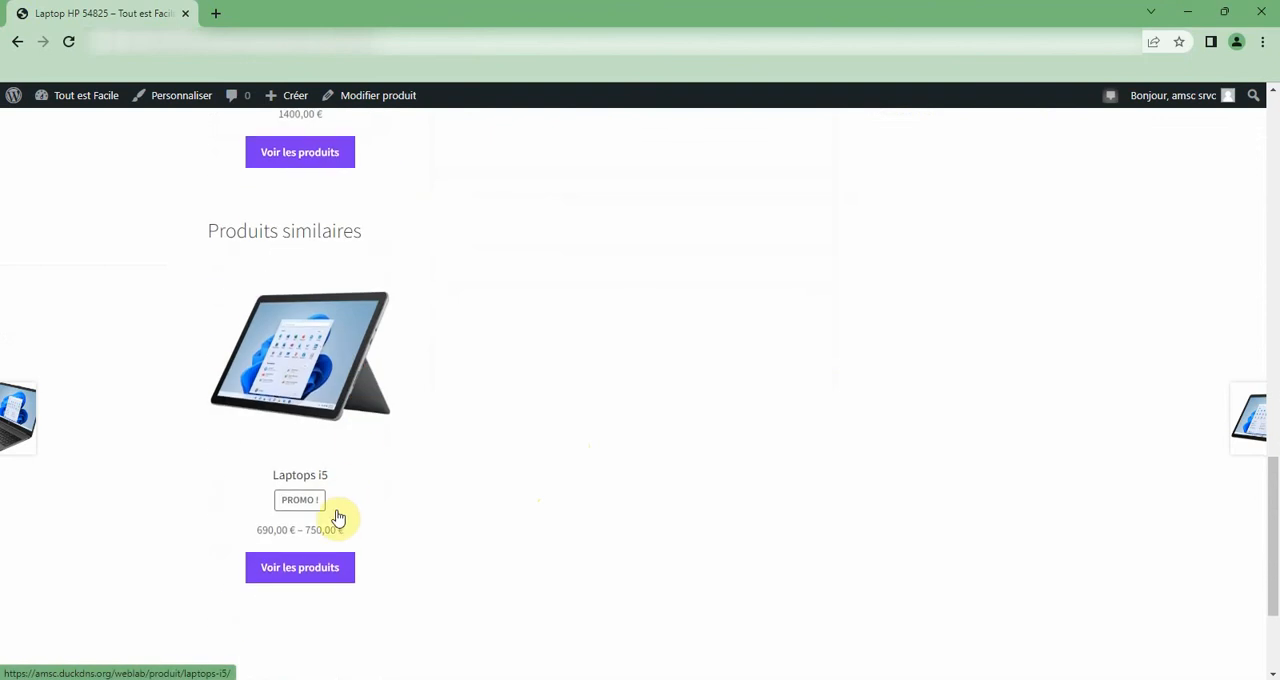
{"action": "scroll", "coordinate": [338, 517], "scroll_direction": "up", "scroll_amount": 10}
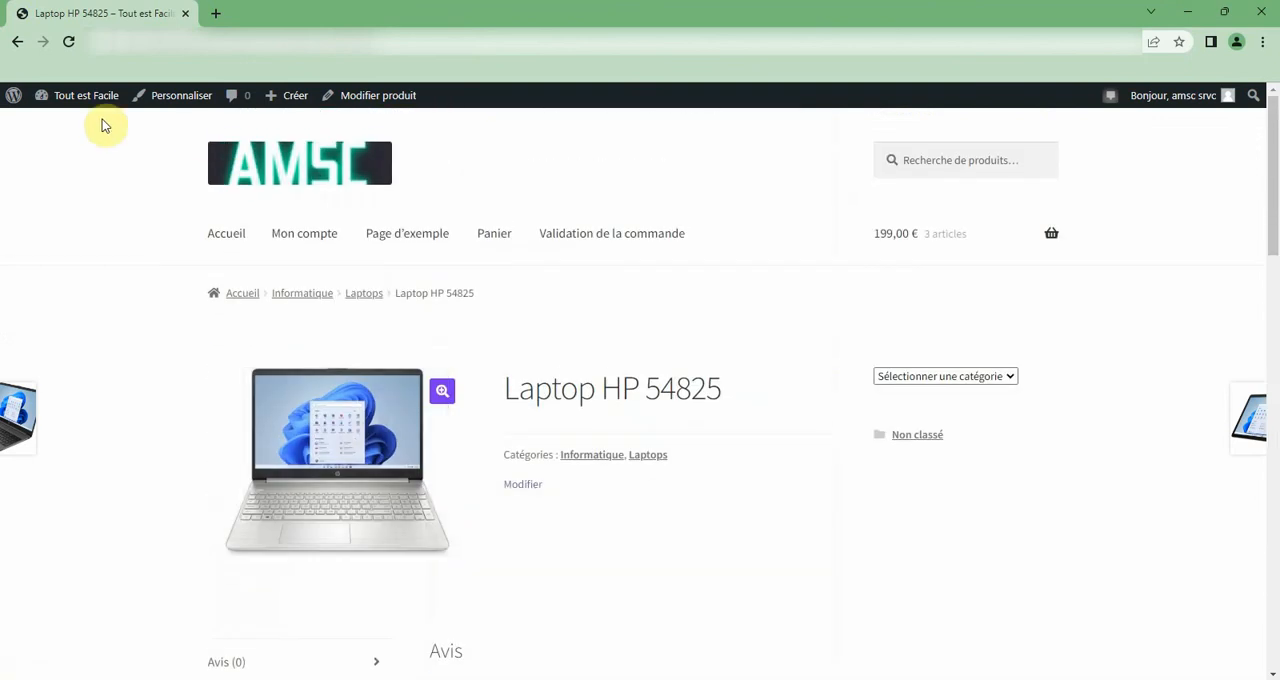
Reopen Laptop HP 54825 for editing and add Laptop i7 as a cross-sell in its linked products.
{"action": "mouse_move", "coordinate": [290, 108]}
{"action": "left_click", "coordinate": [380, 106]}
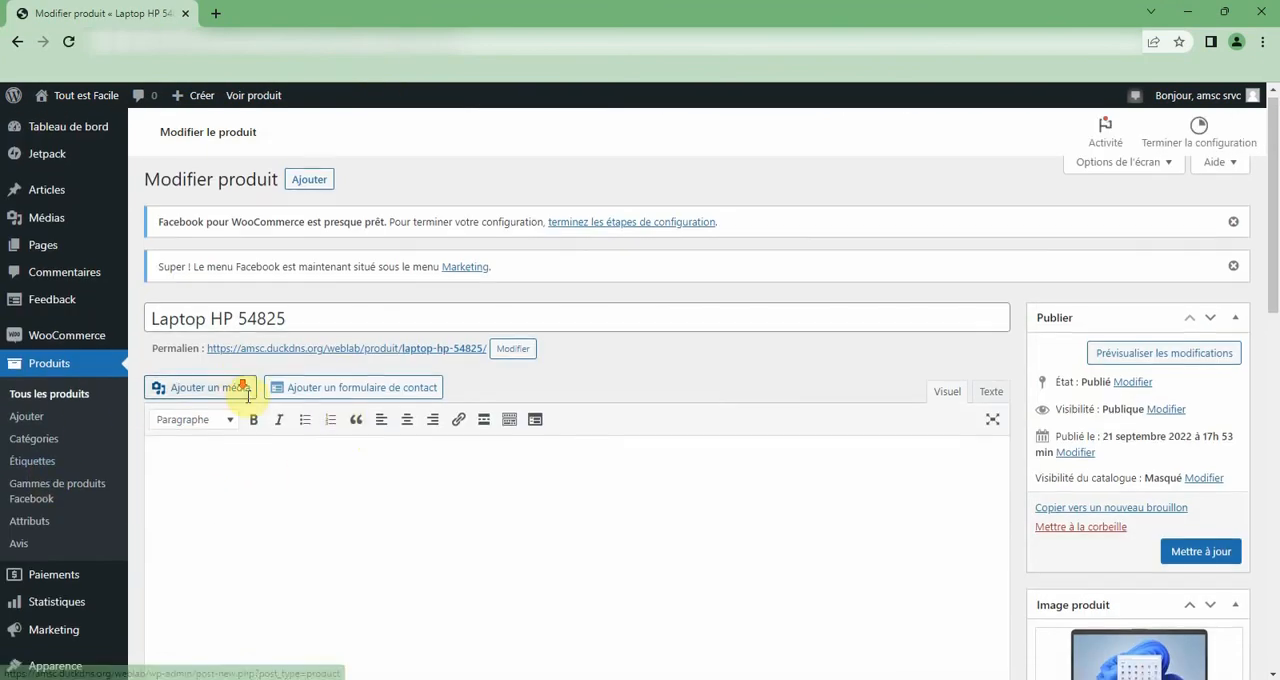
{"action": "scroll", "coordinate": [255, 400], "scroll_direction": "down", "scroll_amount": 5}
{"action": "left_click", "coordinate": [200, 440]}
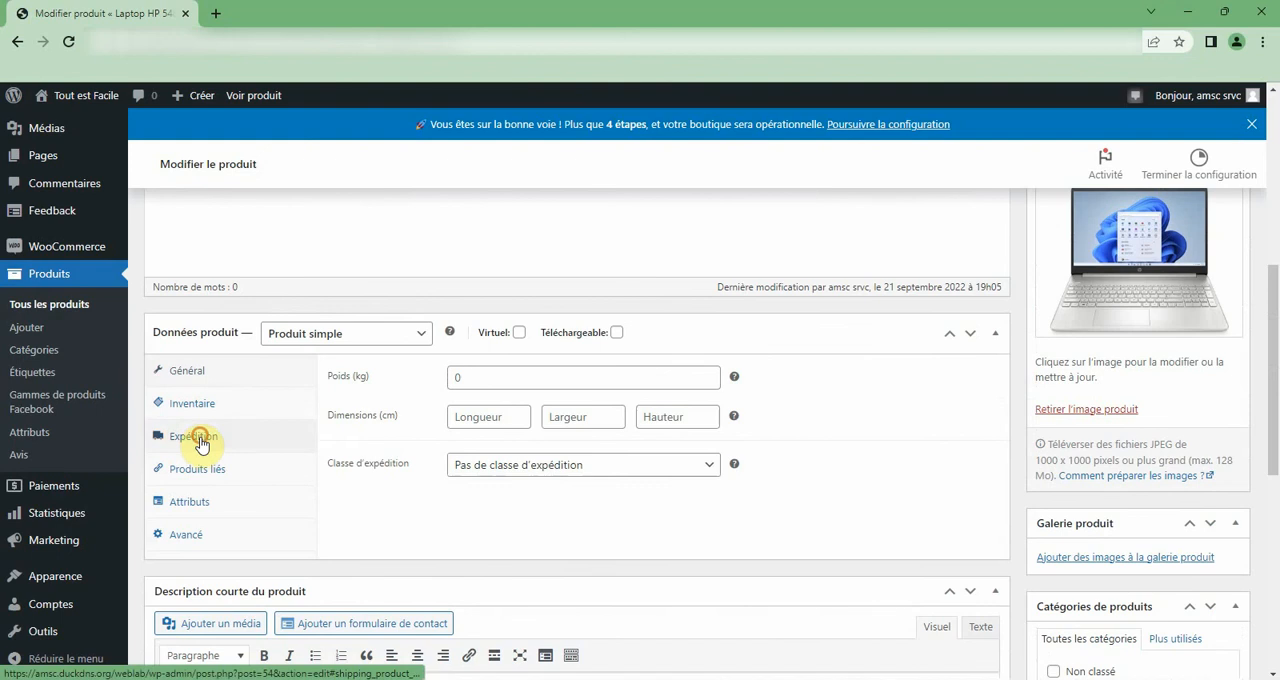
{"action": "left_click", "coordinate": [198, 470]}
{"action": "left_click", "coordinate": [512, 448]}
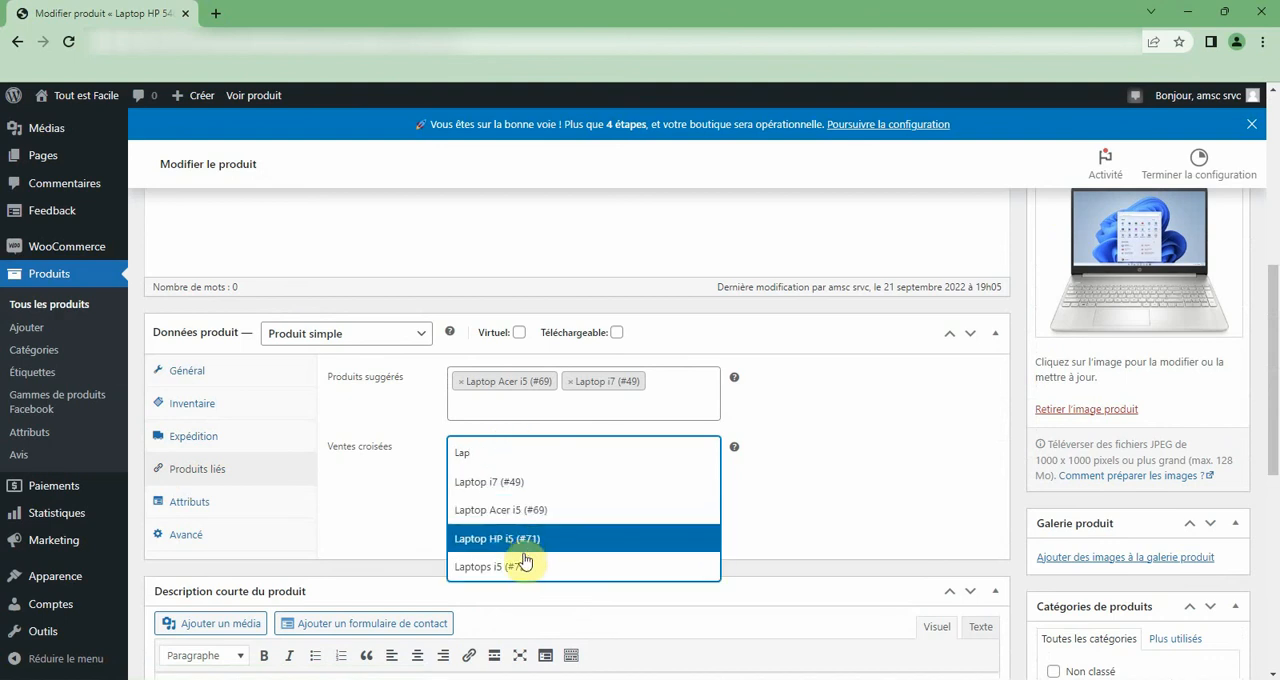
{"action": "left_click", "coordinate": [527, 488]}
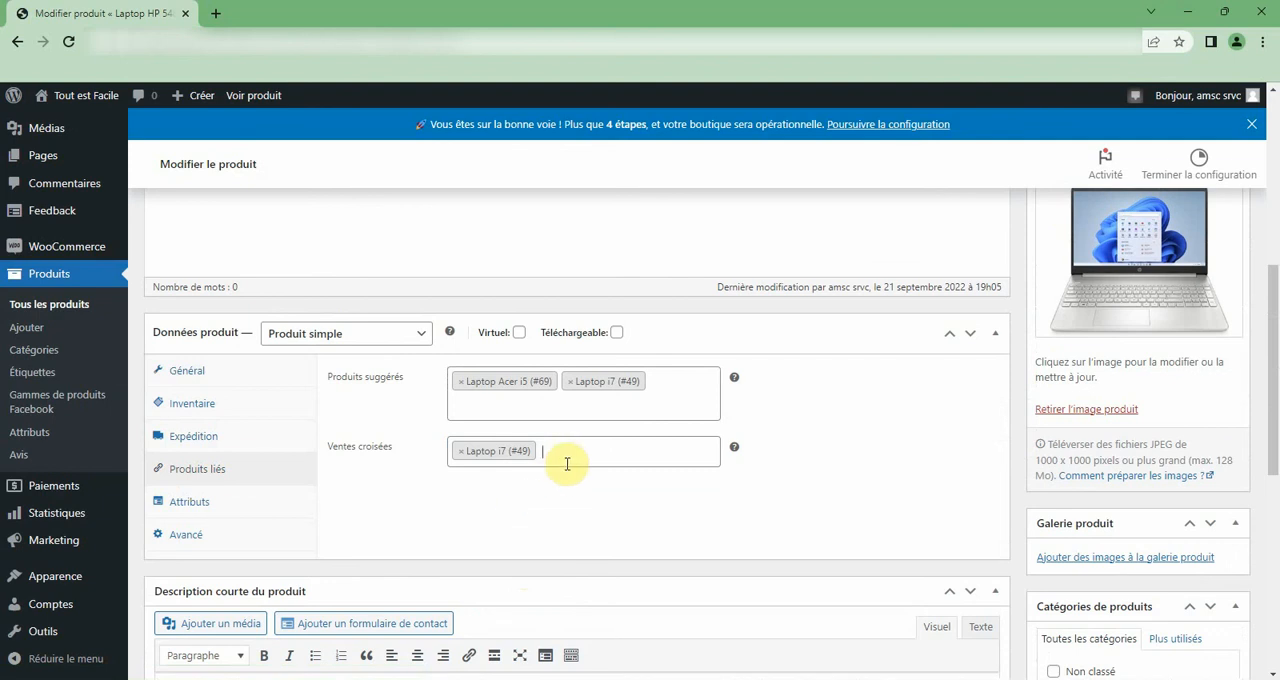
Update Laptop HP 54825 and examine its shop page for the price, purchase option and linked products.
{"action": "scroll", "coordinate": [1040, 432], "scroll_direction": "down", "scroll_amount": 4}
{"action": "scroll", "coordinate": [1050, 520], "scroll_direction": "up", "scroll_amount": 10}
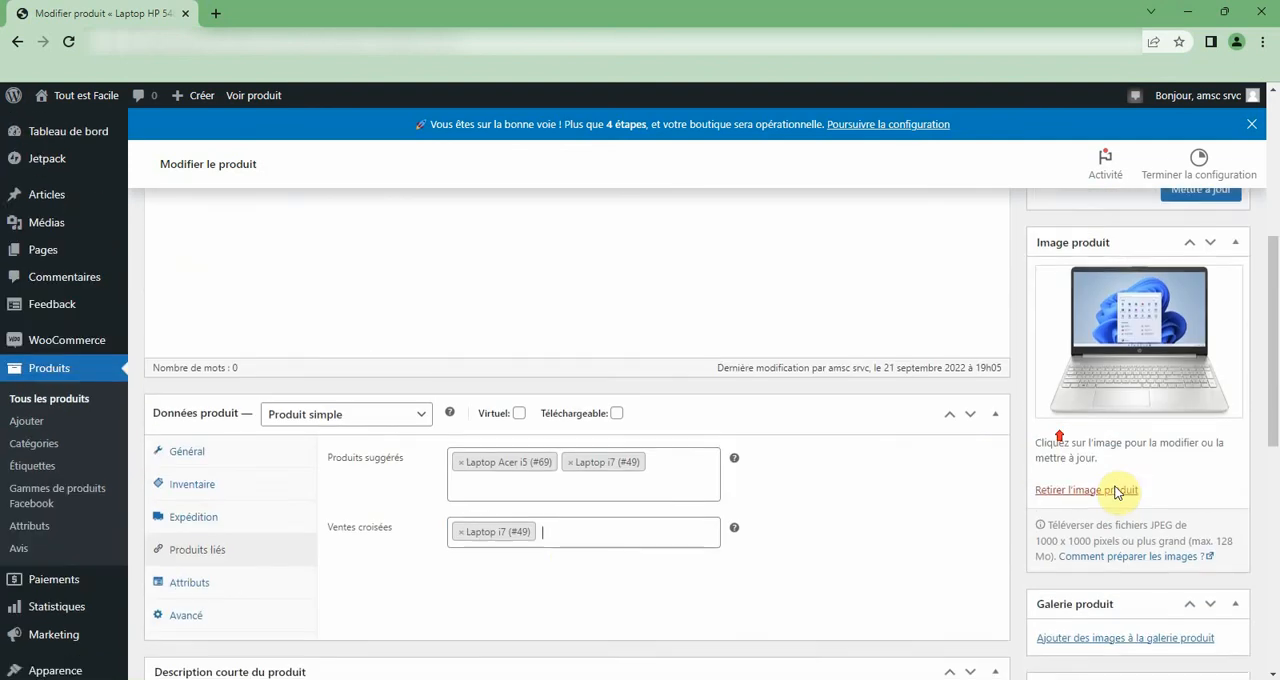
{"action": "left_click", "coordinate": [1192, 592]}
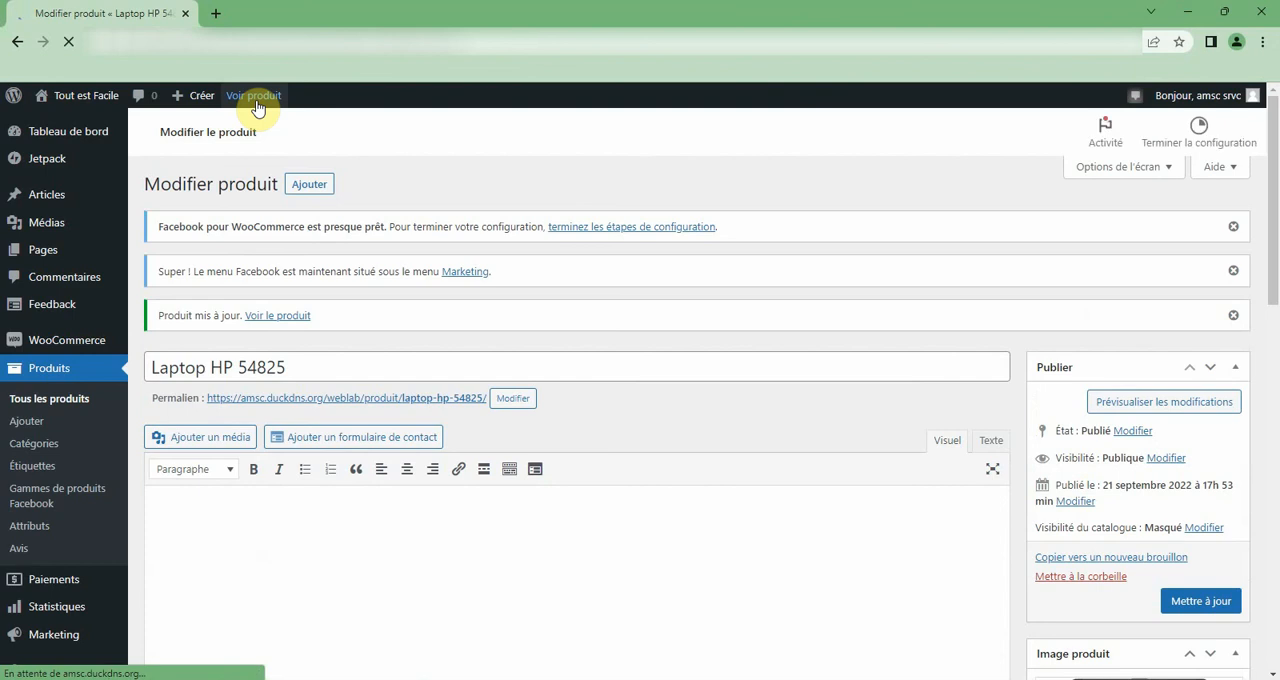
{"action": "left_click", "coordinate": [255, 100]}
{"action": "scroll", "coordinate": [329, 249], "scroll_direction": "down", "scroll_amount": 6}
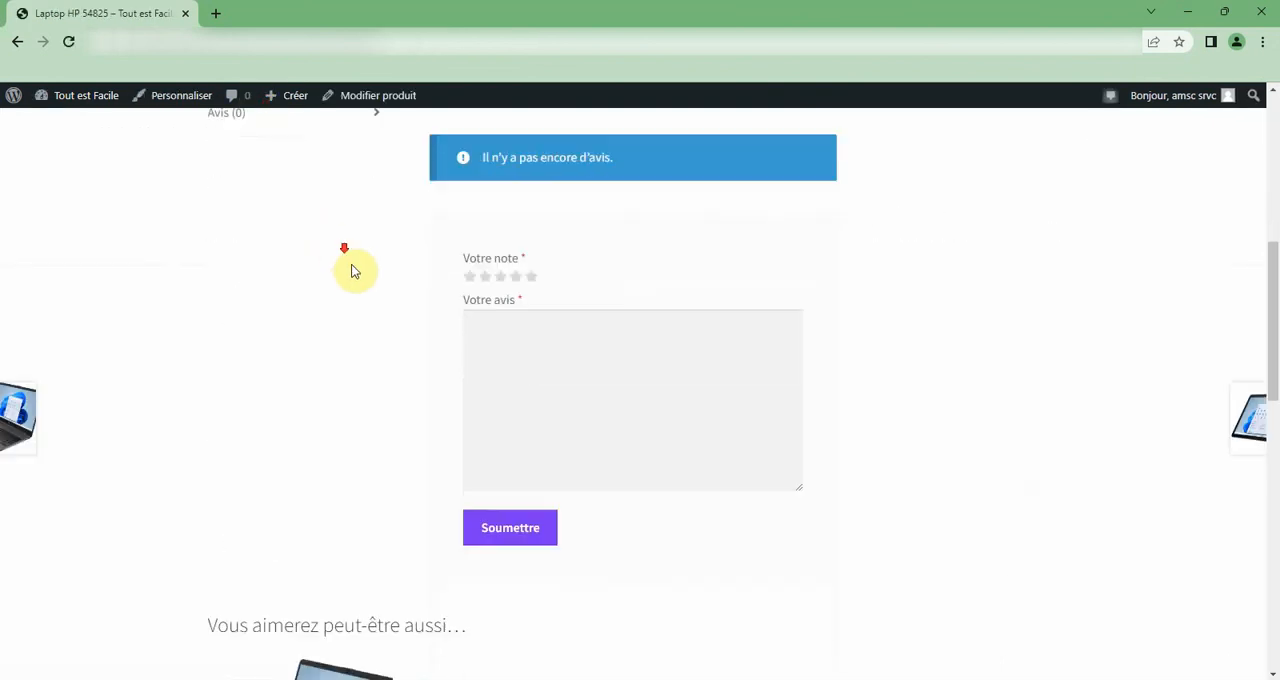
{"action": "scroll", "coordinate": [378, 280], "scroll_direction": "down", "scroll_amount": 2}
{"action": "scroll", "coordinate": [460, 320], "scroll_direction": "up", "scroll_amount": 7}
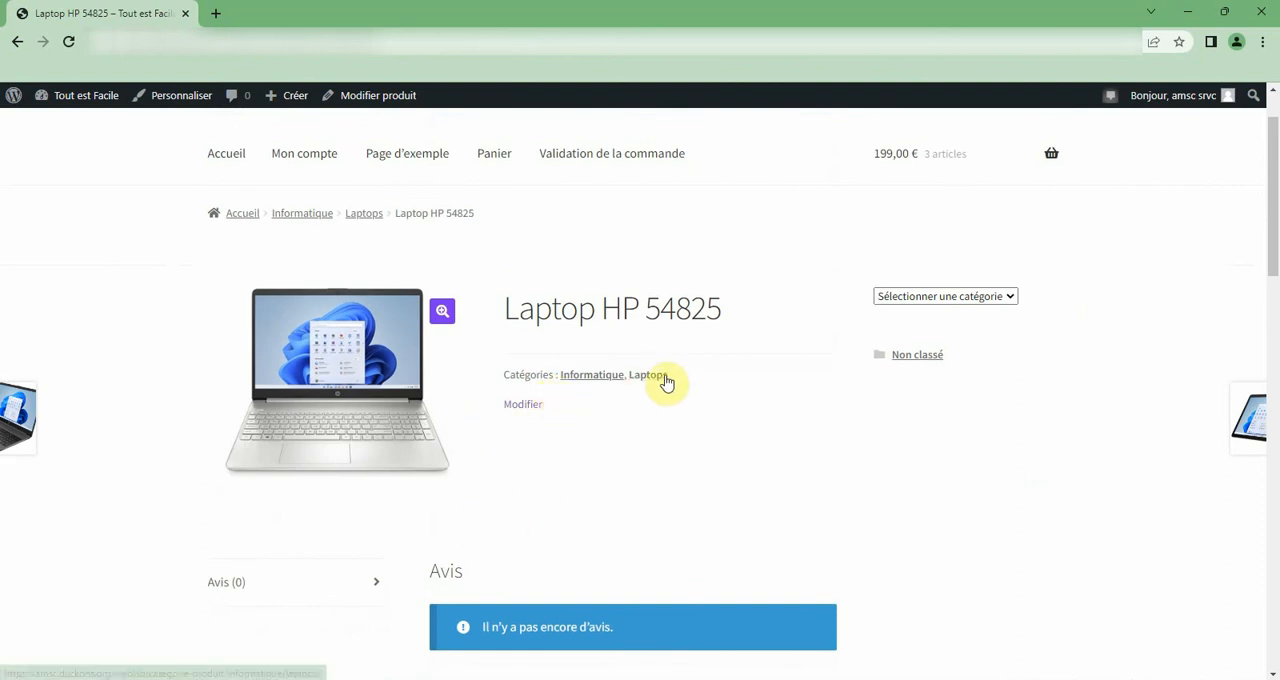
{"action": "scroll", "coordinate": [523, 445], "scroll_direction": "down", "scroll_amount": 1}
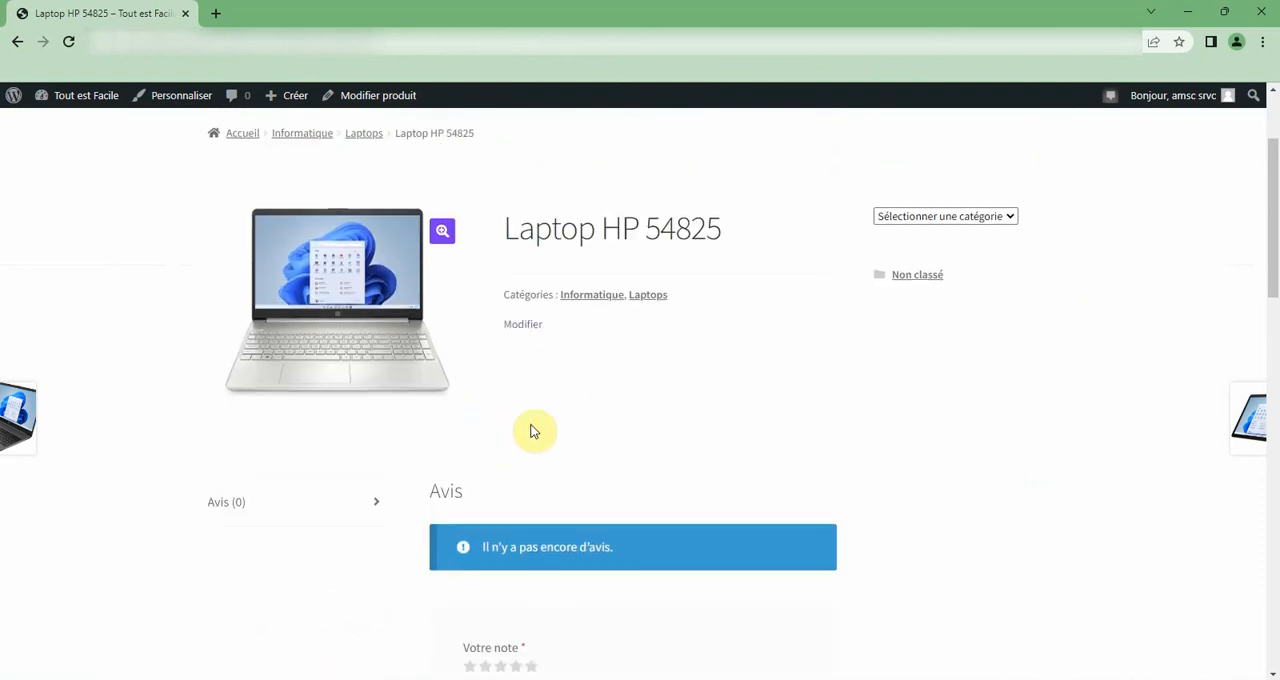
{"action": "scroll", "coordinate": [543, 357], "scroll_direction": "up", "scroll_amount": 2}
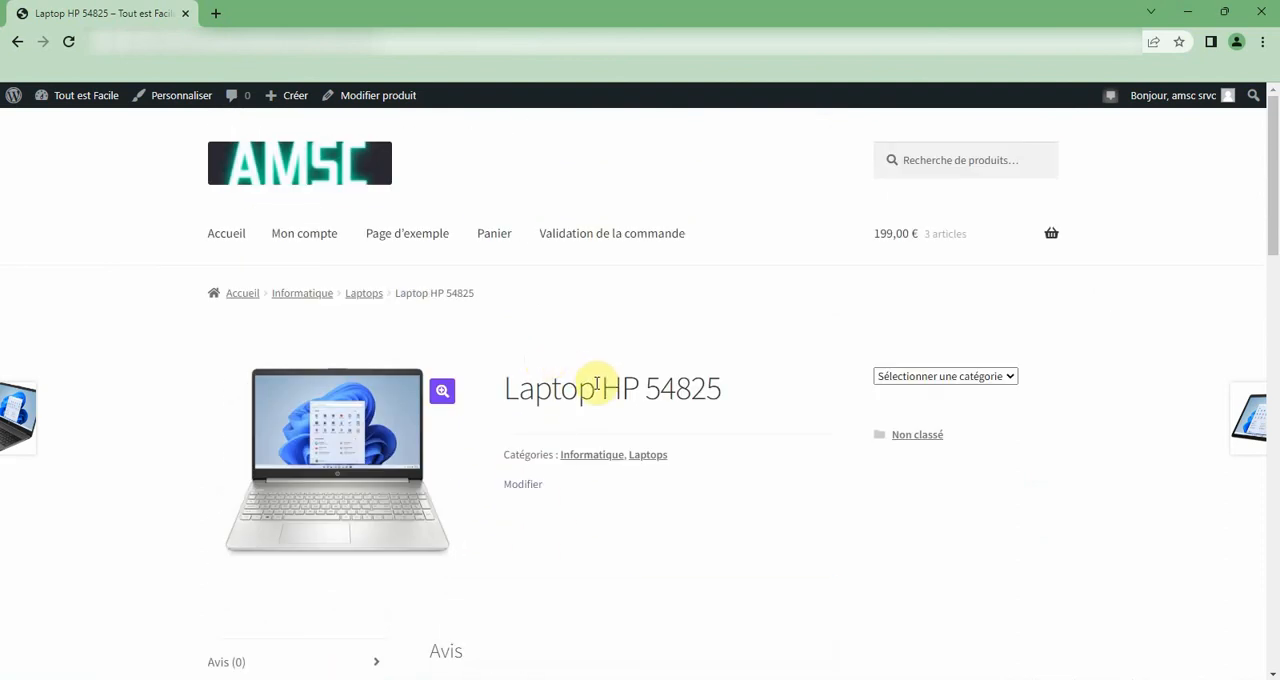
{"action": "scroll", "coordinate": [604, 388], "scroll_direction": "down", "scroll_amount": 3}
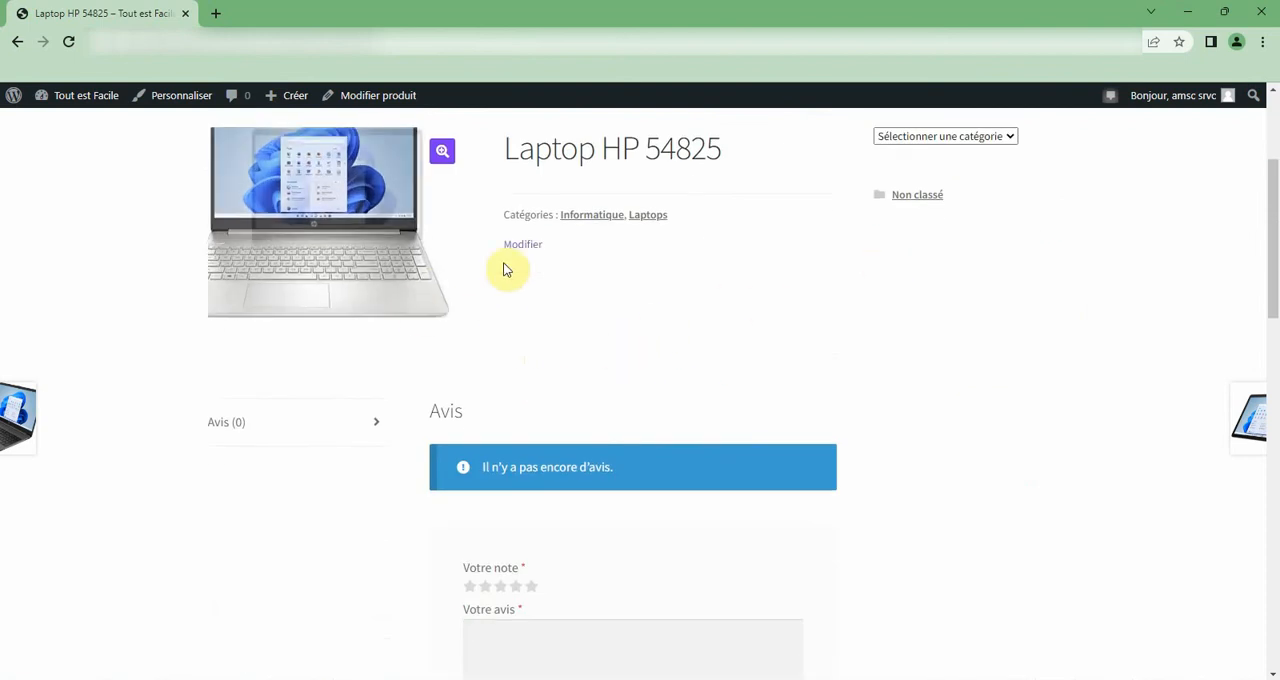
{"action": "scroll", "coordinate": [535, 245], "scroll_direction": "up", "scroll_amount": 2}
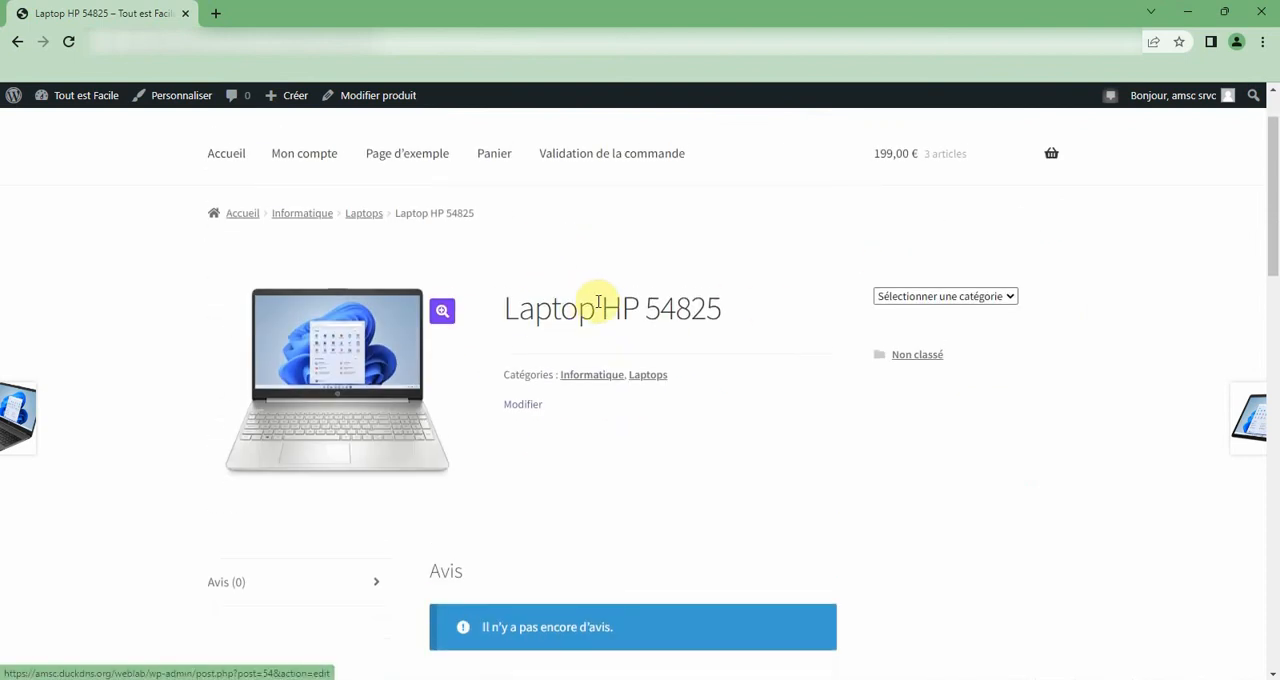
Reopen Laptop HP 54825 for editing and set its regular price to 800 €.
{"action": "left_click", "coordinate": [409, 98]}
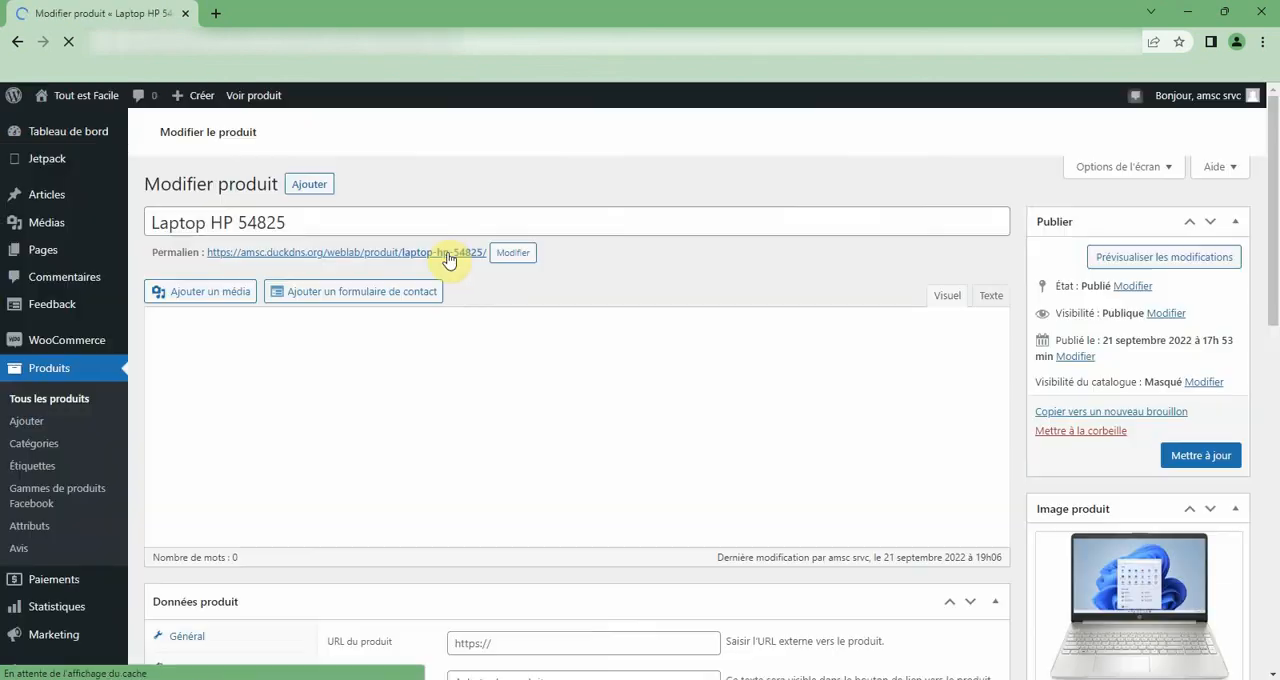
{"action": "scroll", "coordinate": [459, 390], "scroll_direction": "down", "scroll_amount": 1}
{"action": "scroll", "coordinate": [450, 362], "scroll_direction": "up", "scroll_amount": 3}
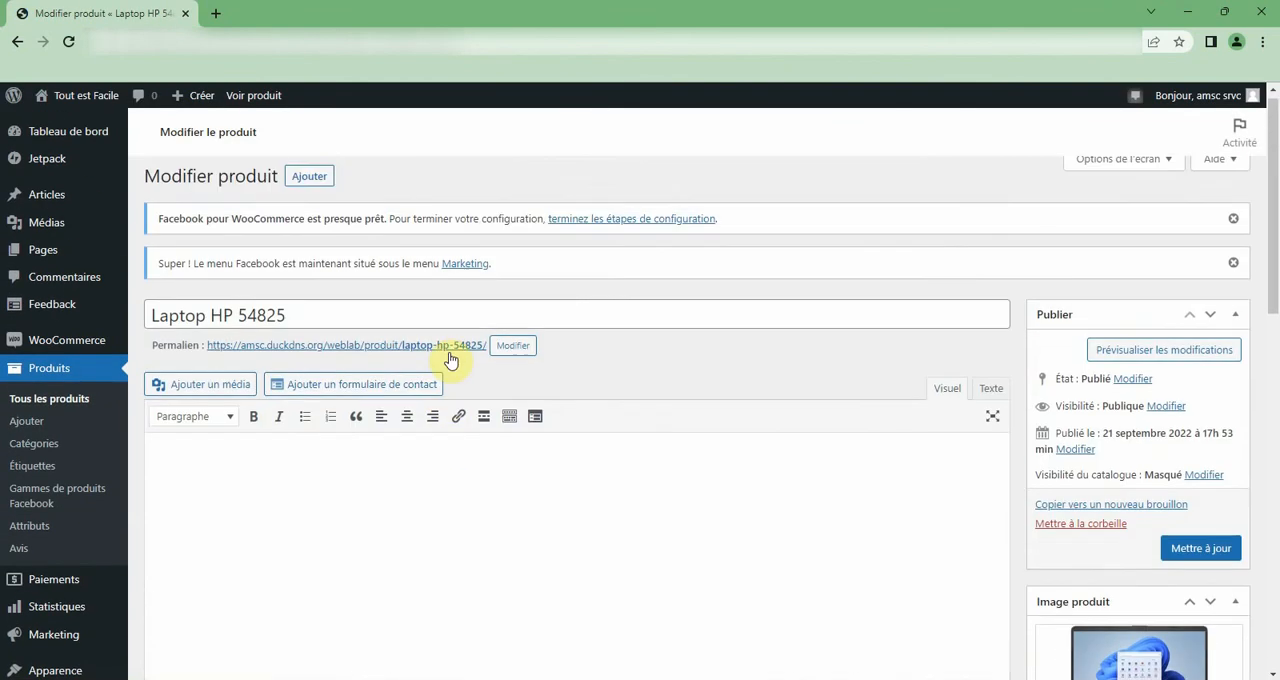
{"action": "scroll", "coordinate": [455, 368], "scroll_direction": "down", "scroll_amount": 3}
{"action": "scroll", "coordinate": [465, 385], "scroll_direction": "down", "scroll_amount": 2}
{"action": "left_click", "coordinate": [466, 418]}
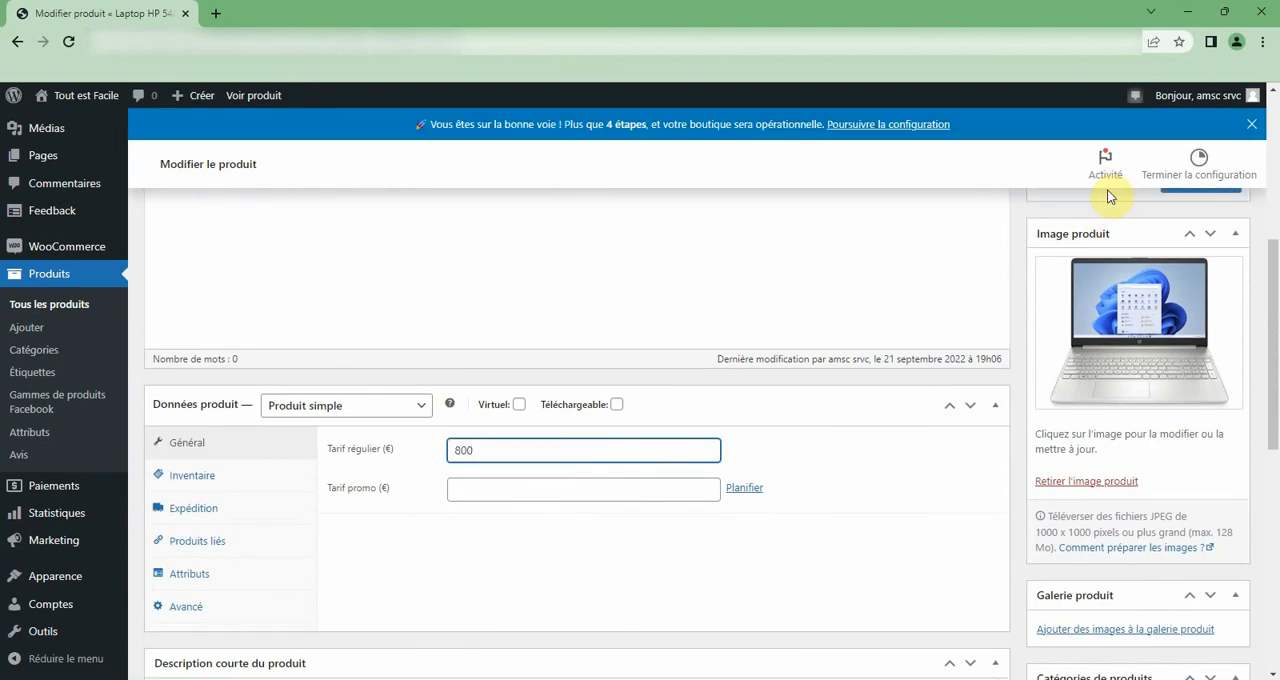
Update Laptop HP 54825 with the new price and view its shop page.
{"action": "scroll", "coordinate": [909, 329], "scroll_direction": "down", "scroll_amount": 5}
{"action": "scroll", "coordinate": [909, 329], "scroll_direction": "up", "scroll_amount": 8}
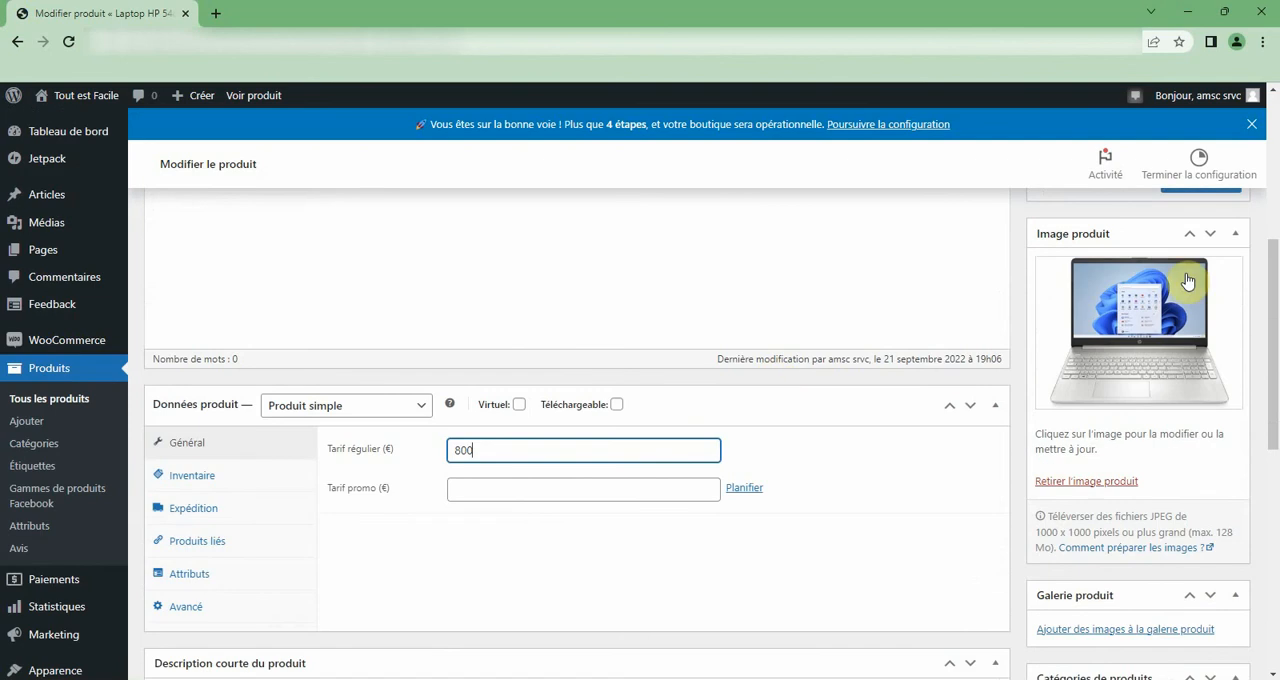
{"action": "left_click", "coordinate": [1200, 421]}
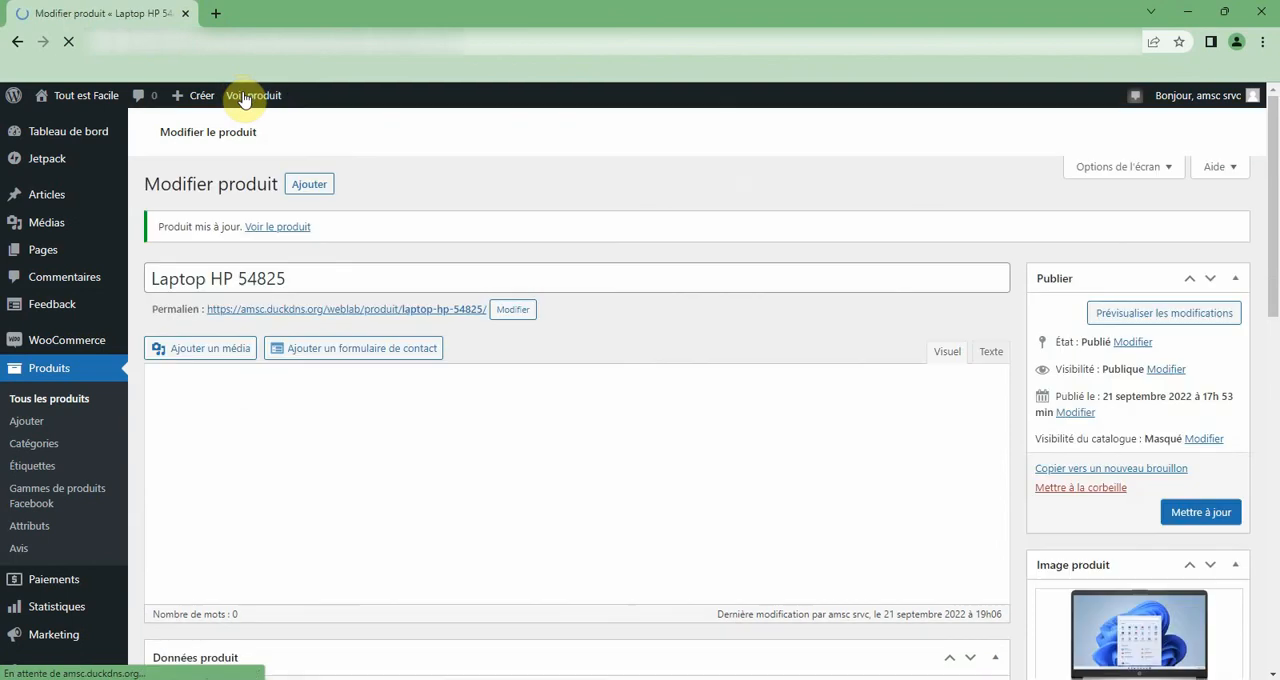
{"action": "left_click", "coordinate": [248, 100]}
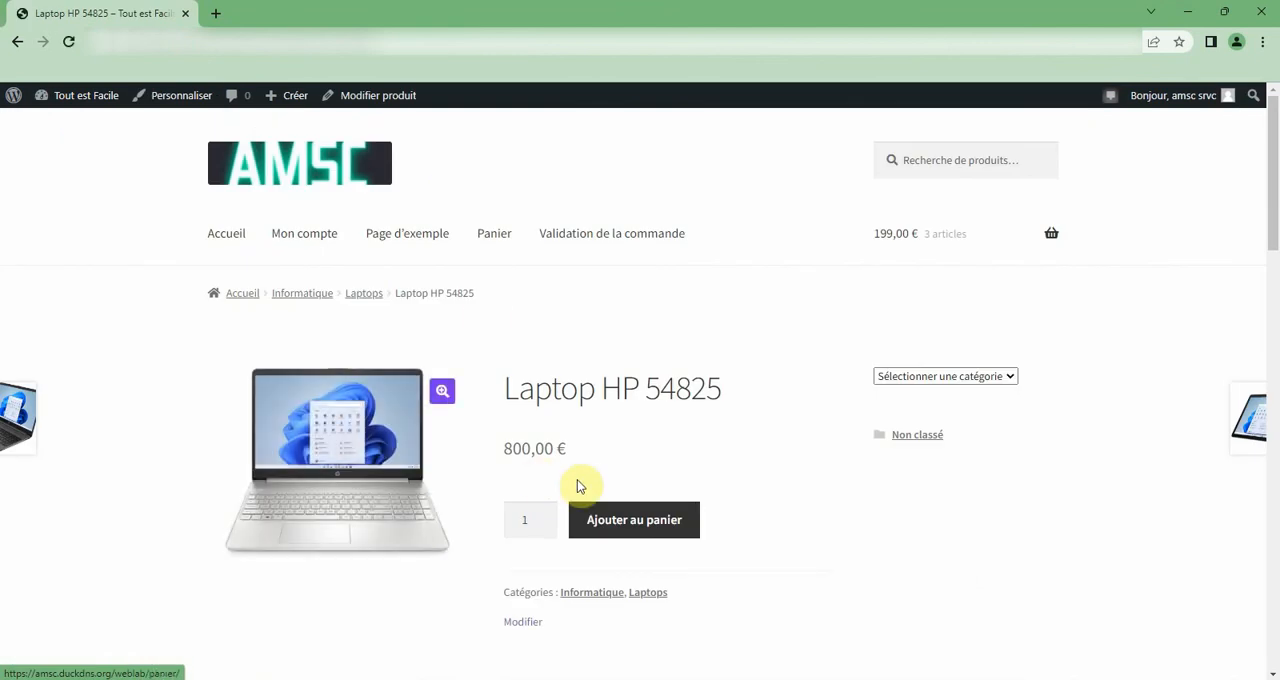
Add one Laptop HP 54825 to the cart and check the product suggestions on the page.
{"action": "left_click", "coordinate": [604, 524]}
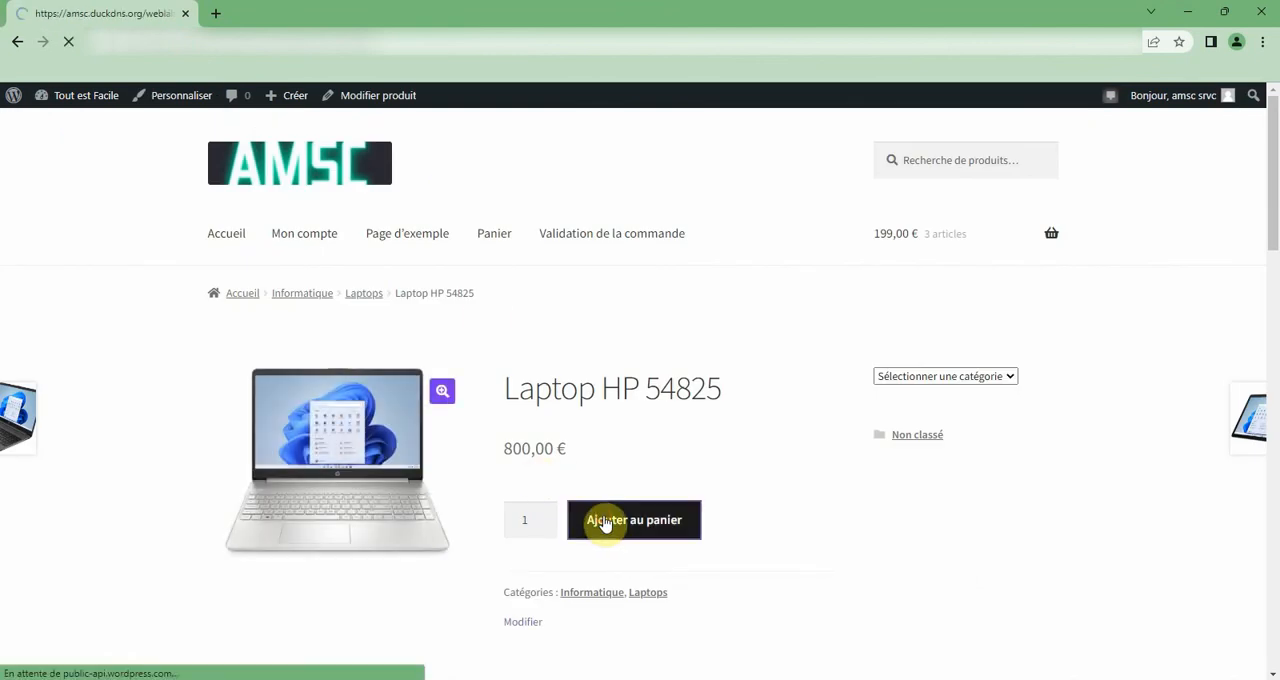
{"action": "scroll", "coordinate": [604, 520], "scroll_direction": "down", "scroll_amount": 4}
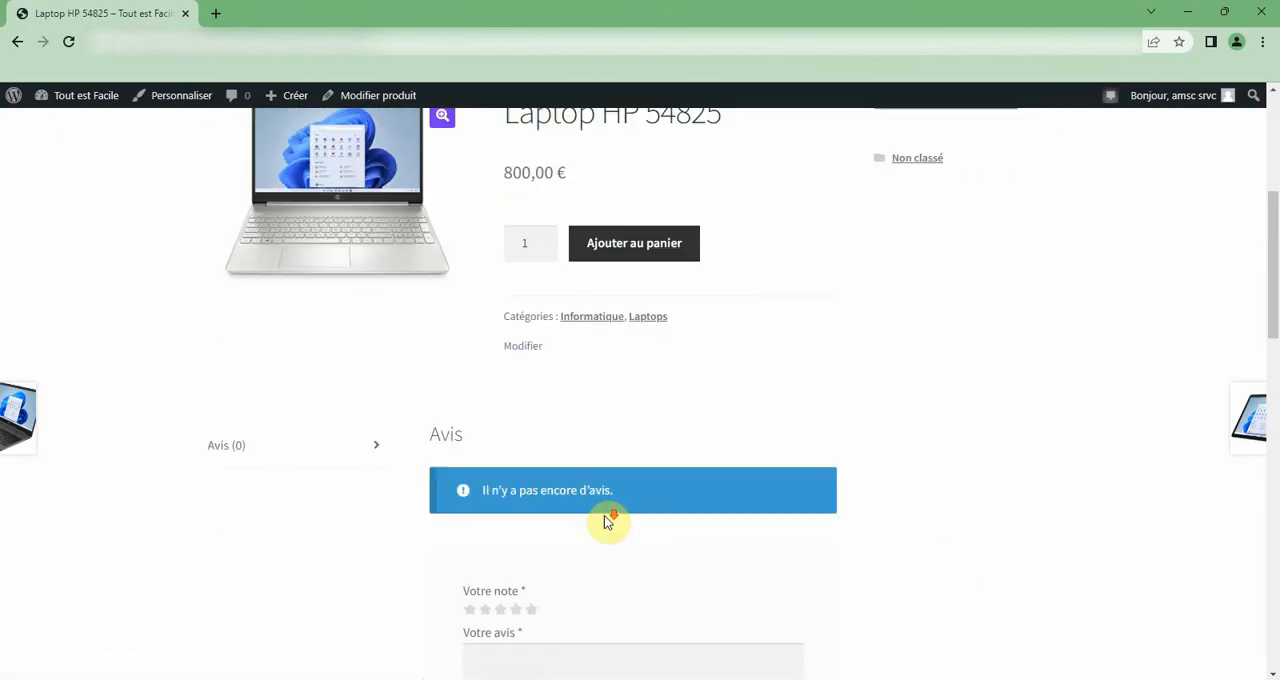
{"action": "scroll", "coordinate": [604, 515], "scroll_direction": "down", "scroll_amount": 6}
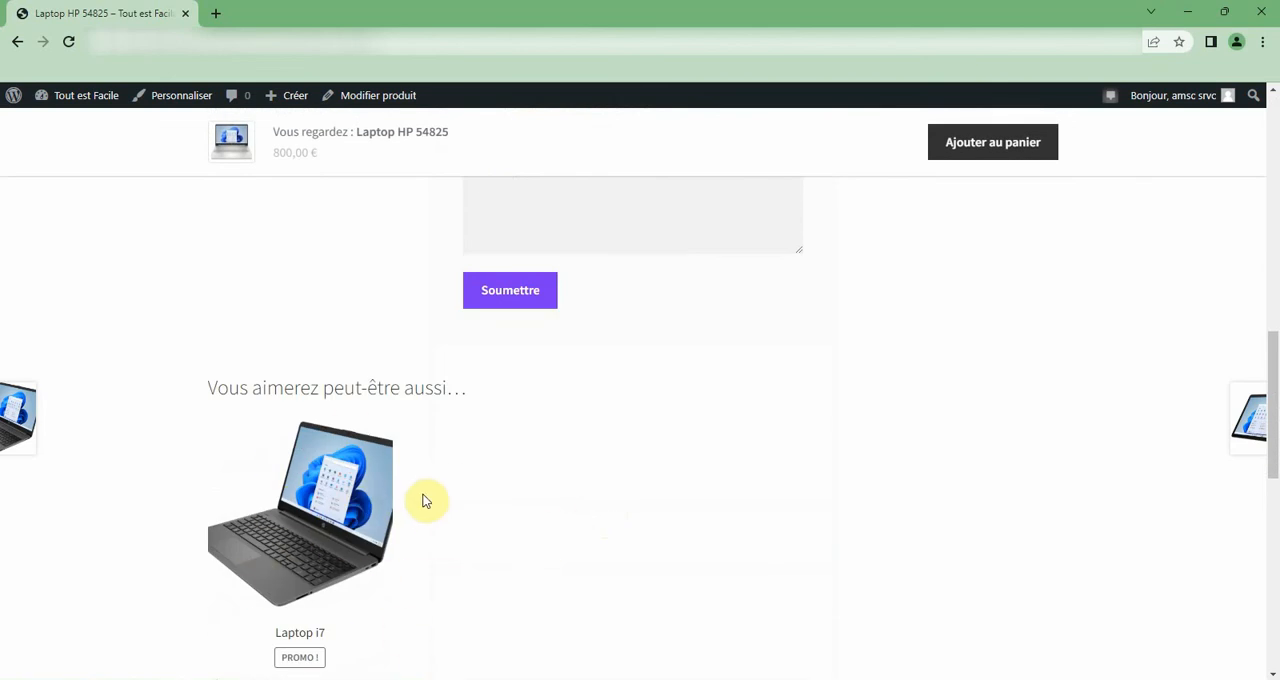
{"action": "scroll", "coordinate": [424, 501], "scroll_direction": "up", "scroll_amount": 2}
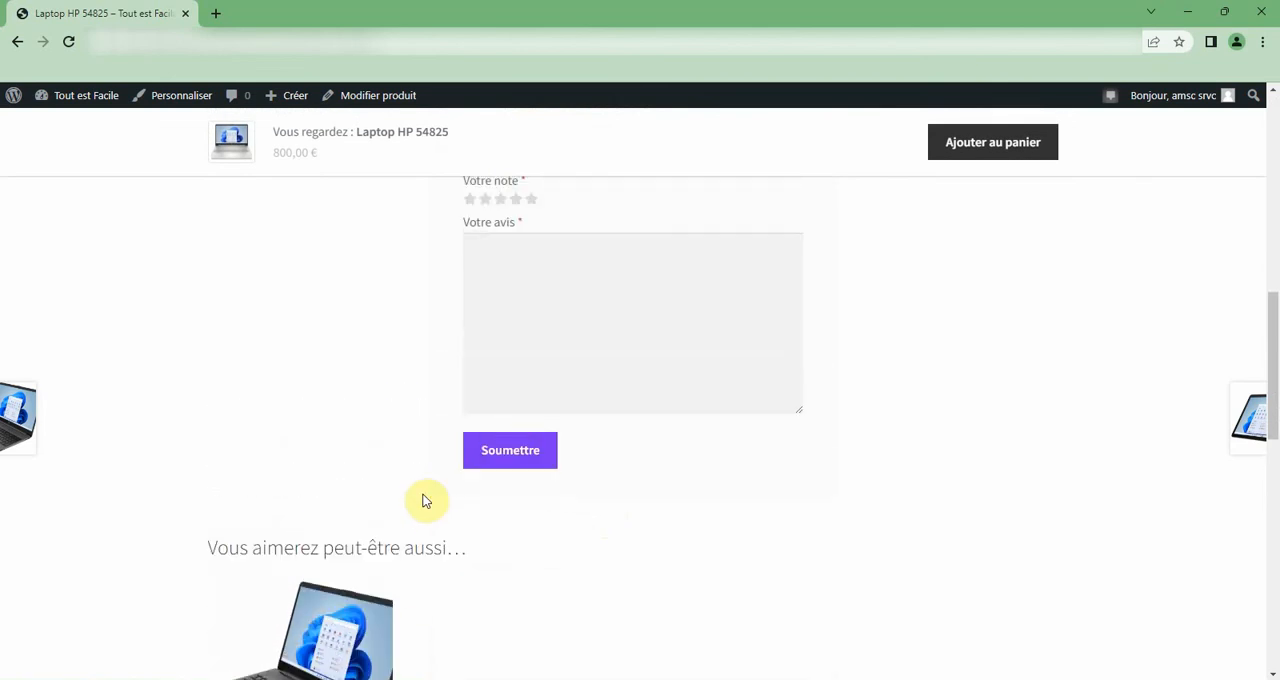
{"action": "scroll", "coordinate": [424, 502], "scroll_direction": "down", "scroll_amount": 1}
{"action": "scroll", "coordinate": [424, 509], "scroll_direction": "down", "scroll_amount": 1}
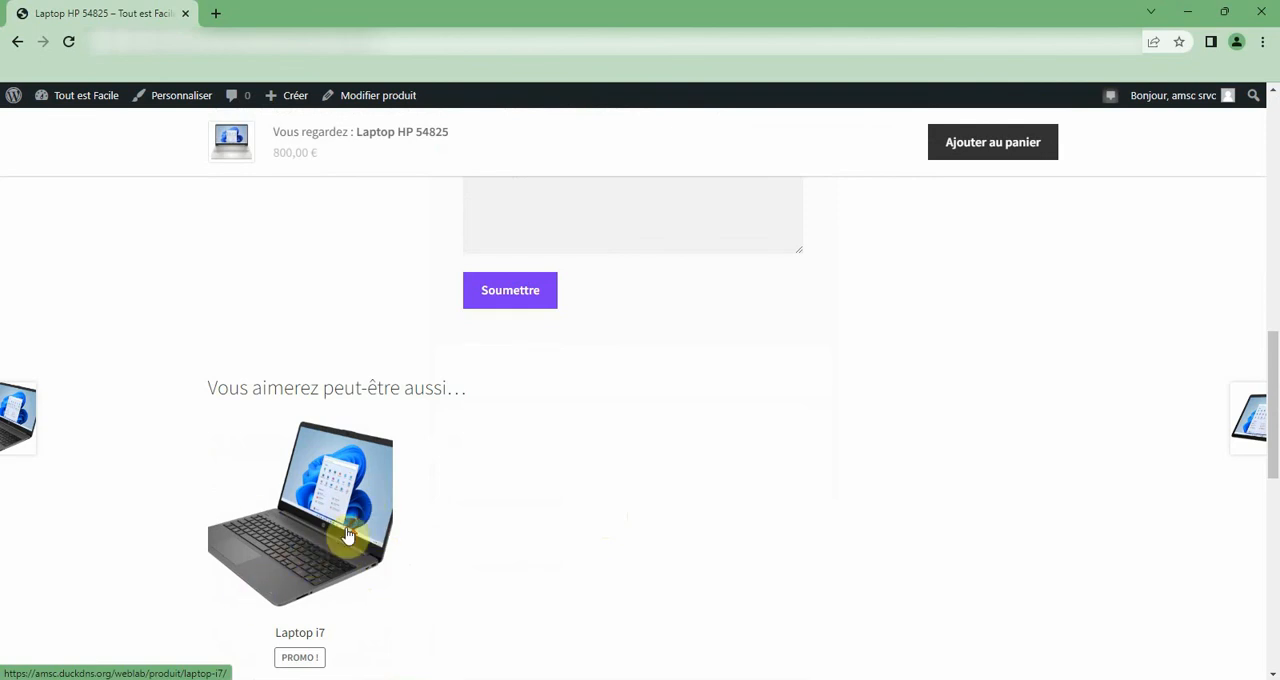
{"action": "scroll", "coordinate": [368, 502], "scroll_direction": "up", "scroll_amount": 5}
{"action": "scroll", "coordinate": [400, 495], "scroll_direction": "up", "scroll_amount": 4}
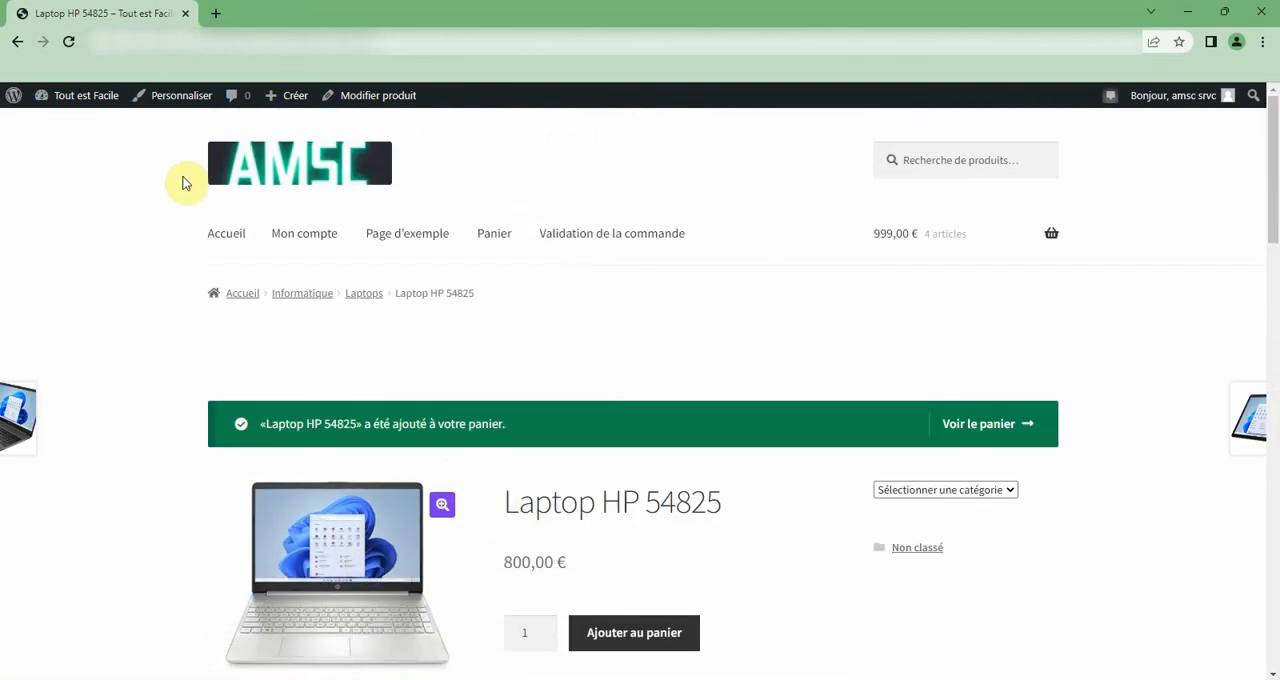
Return to the previous Laptop HP 54825 page and recheck its suggested products.
{"action": "left_click", "coordinate": [18, 42]}
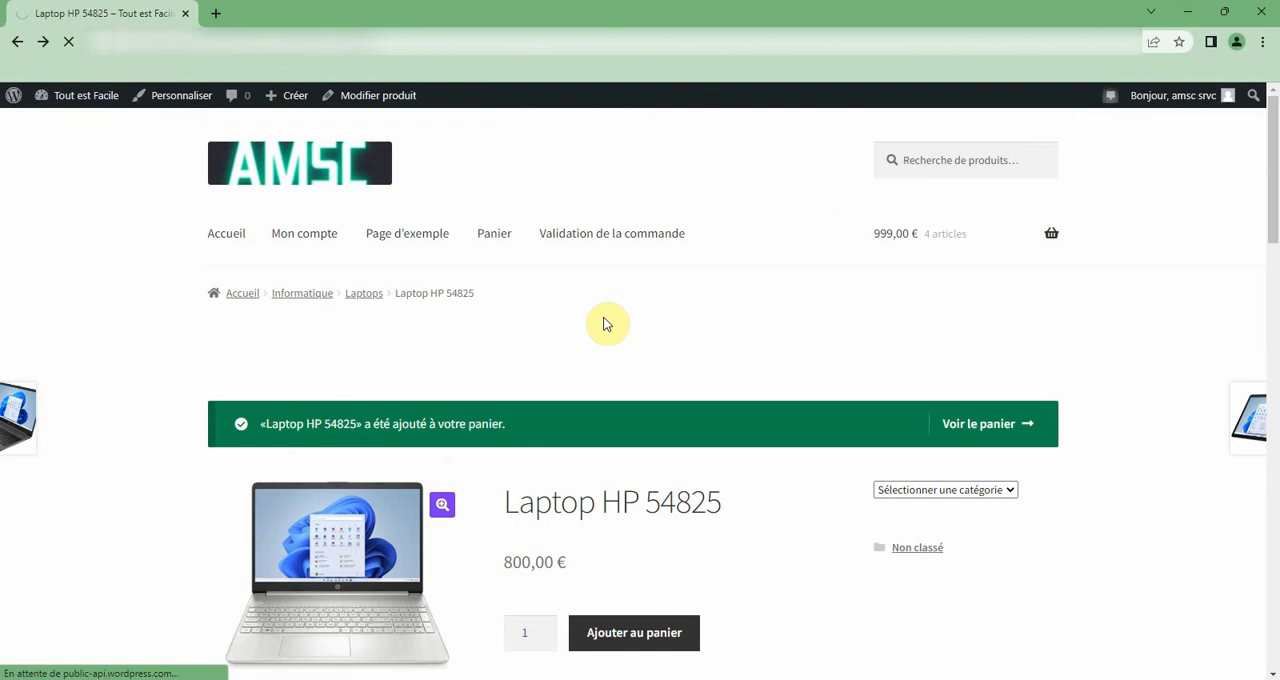
{"action": "scroll", "coordinate": [605, 323], "scroll_direction": "down", "scroll_amount": 8}
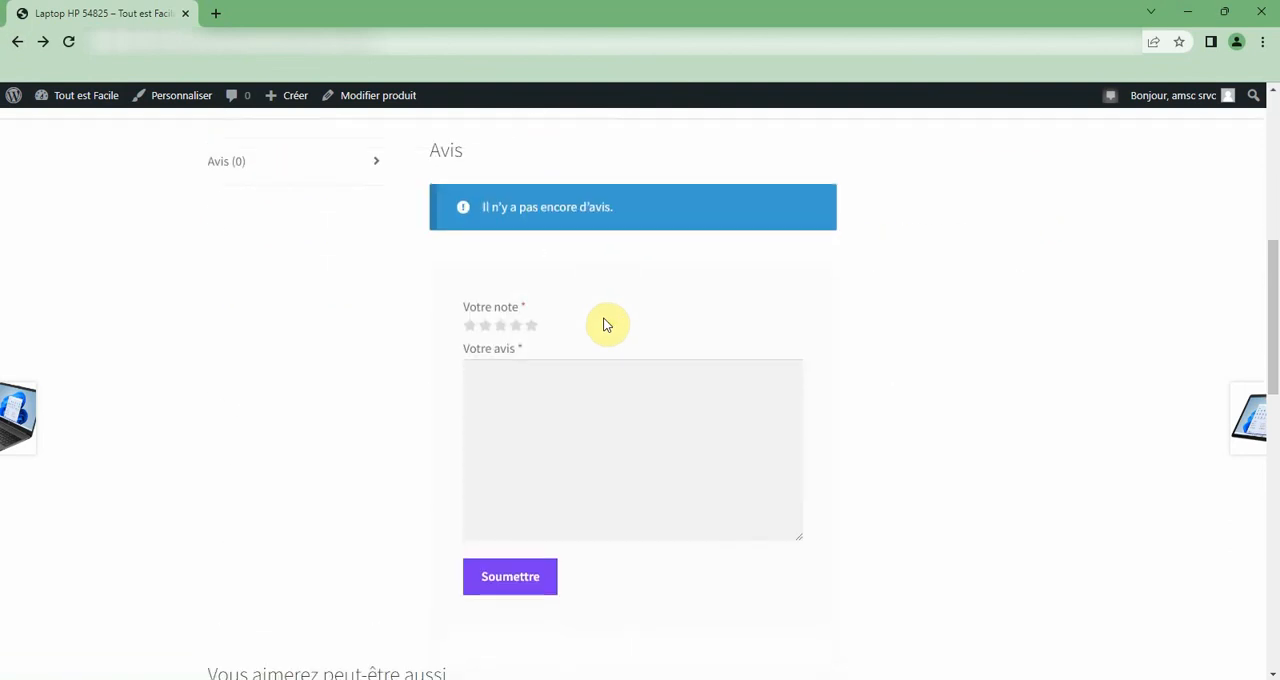
{"action": "scroll", "coordinate": [605, 323], "scroll_direction": "down", "scroll_amount": 2}
{"action": "scroll", "coordinate": [400, 466], "scroll_direction": "up", "scroll_amount": 7}
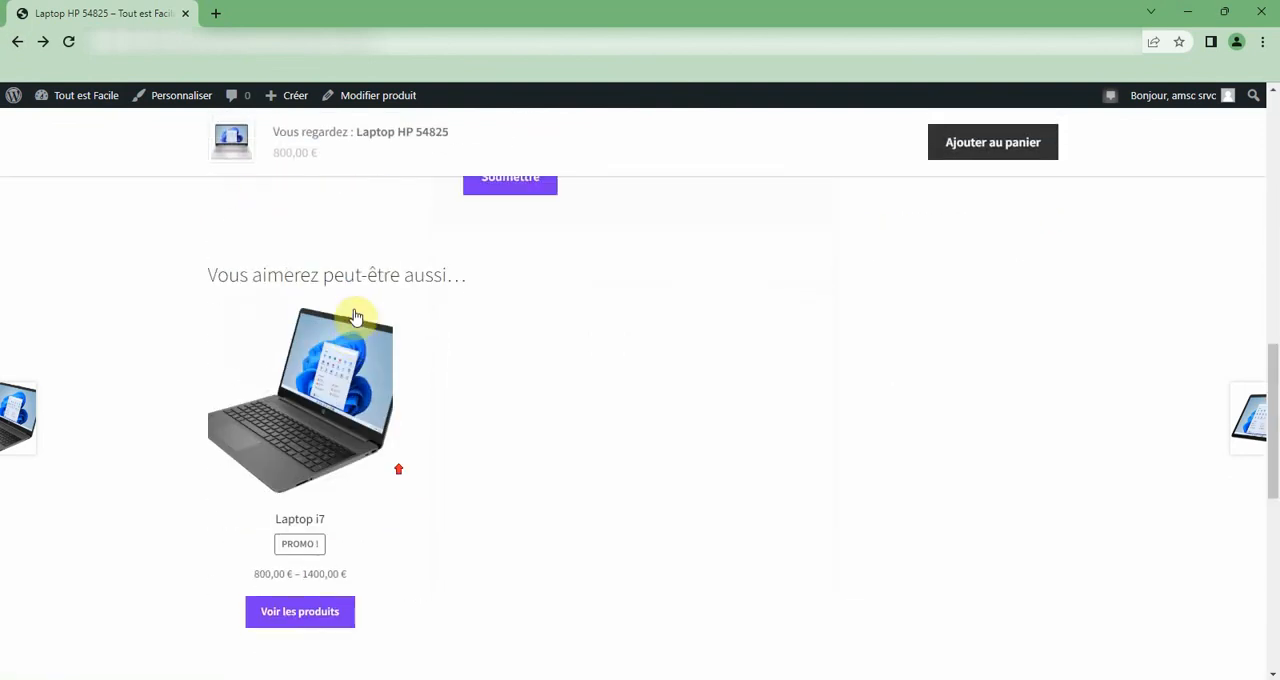
{"action": "scroll", "coordinate": [357, 321], "scroll_direction": "up", "scroll_amount": 4}
Reopen Laptop HP 54825 for editing and check the suggested and cross-sell entries among its linked products.
{"action": "left_click", "coordinate": [386, 98]}
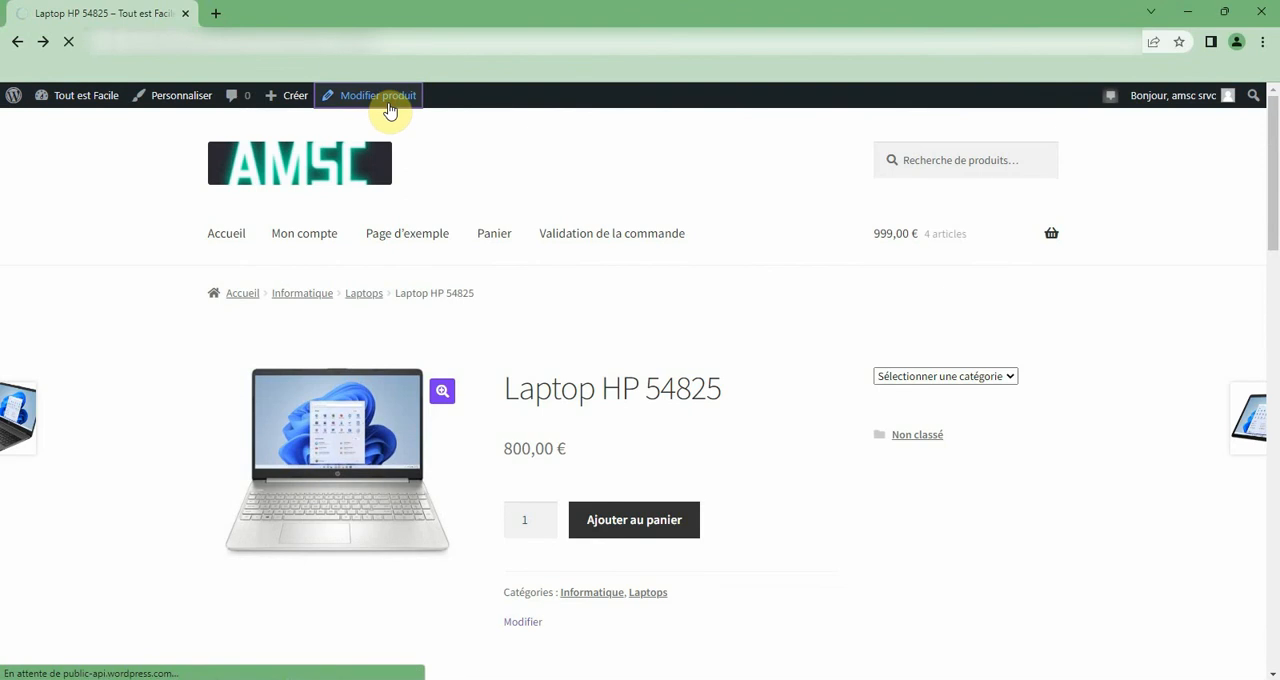
{"action": "scroll", "coordinate": [400, 337], "scroll_direction": "down", "scroll_amount": 1}
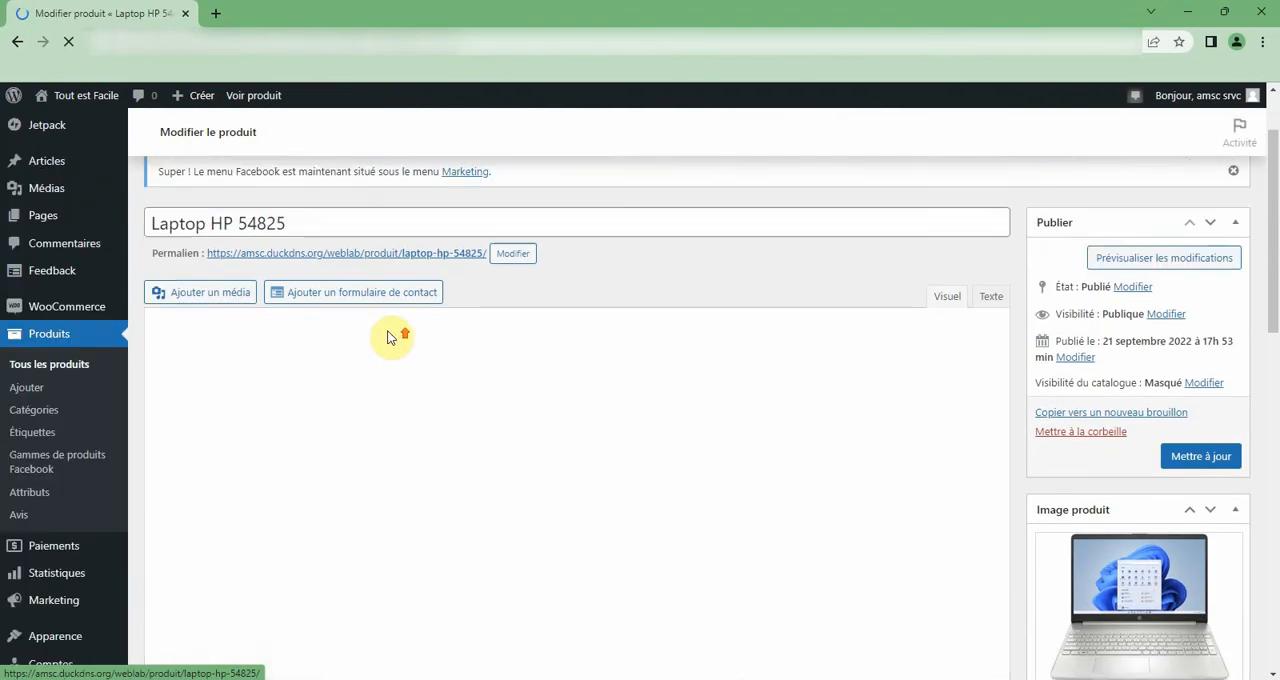
{"action": "scroll", "coordinate": [214, 323], "scroll_direction": "down", "scroll_amount": 10}
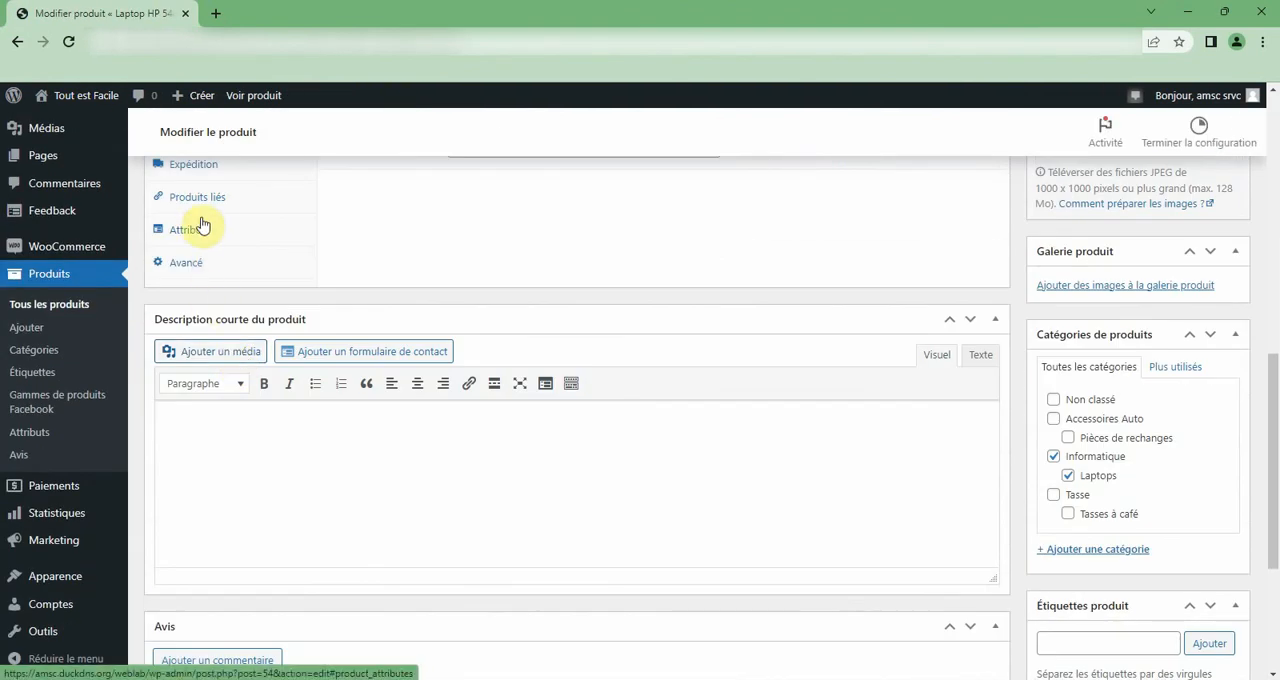
{"action": "left_click", "coordinate": [200, 212]}
{"action": "scroll", "coordinate": [434, 294], "scroll_direction": "up", "scroll_amount": 3}
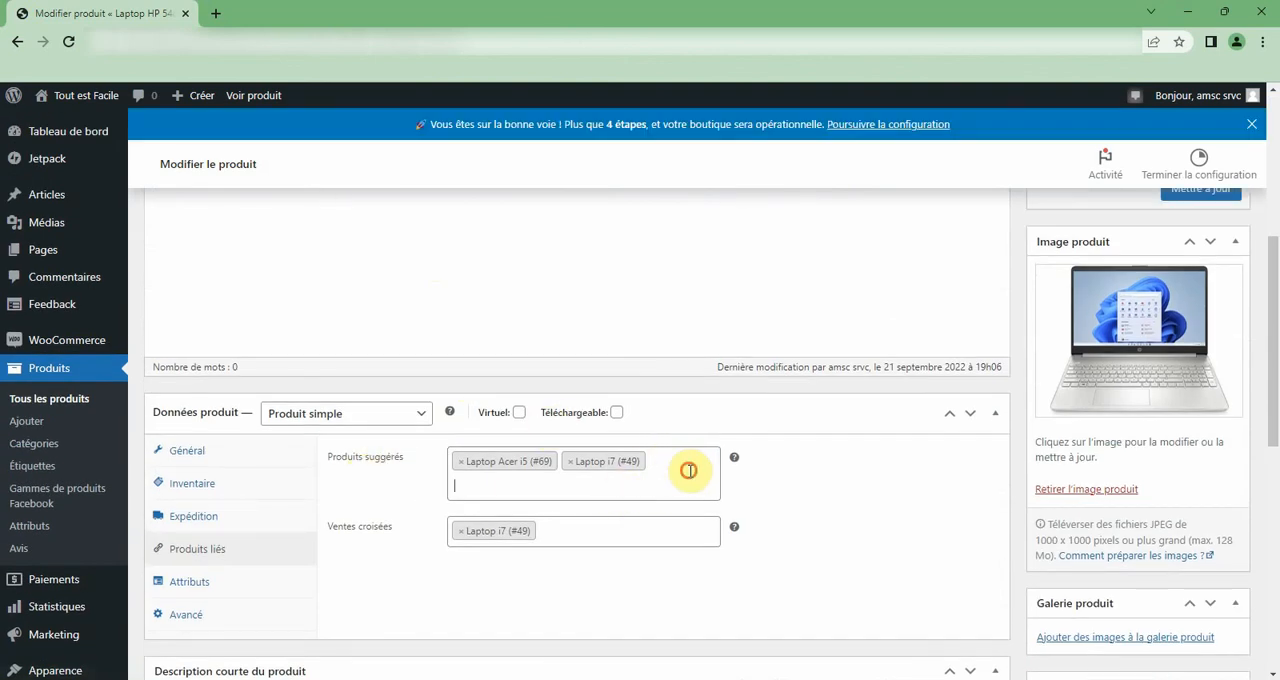
{"action": "left_click", "coordinate": [614, 542]}
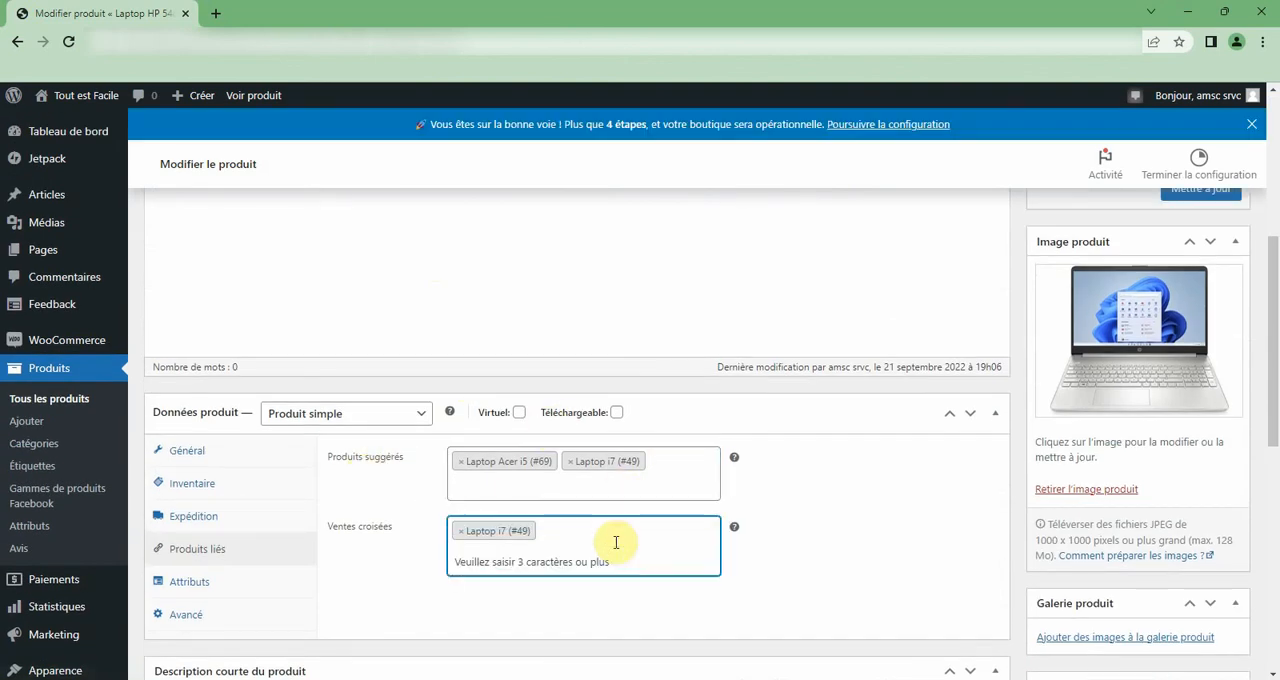
{"action": "left_click", "coordinate": [617, 541]}
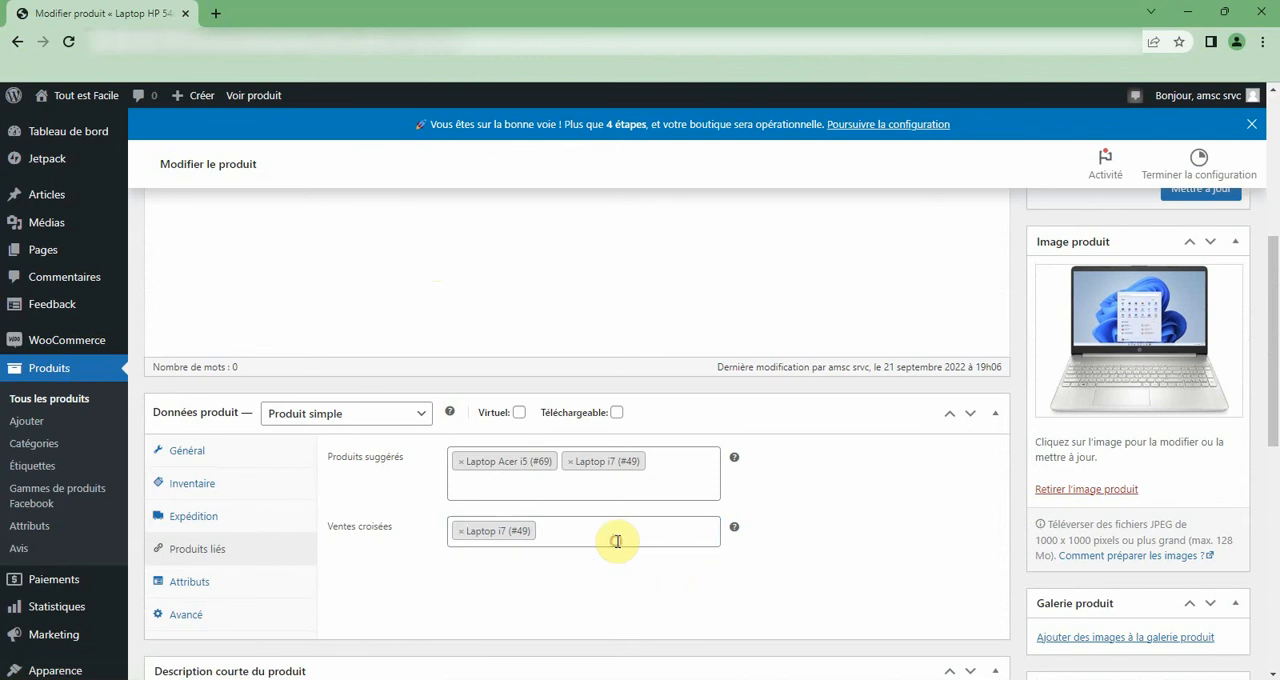
Review the suggested products setting of Laptop HP 54825 and the available product types, keeping it a simple product.
{"action": "scroll", "coordinate": [615, 500], "scroll_direction": "up", "scroll_amount": 5}
{"action": "scroll", "coordinate": [480, 510], "scroll_direction": "down", "scroll_amount": 4}
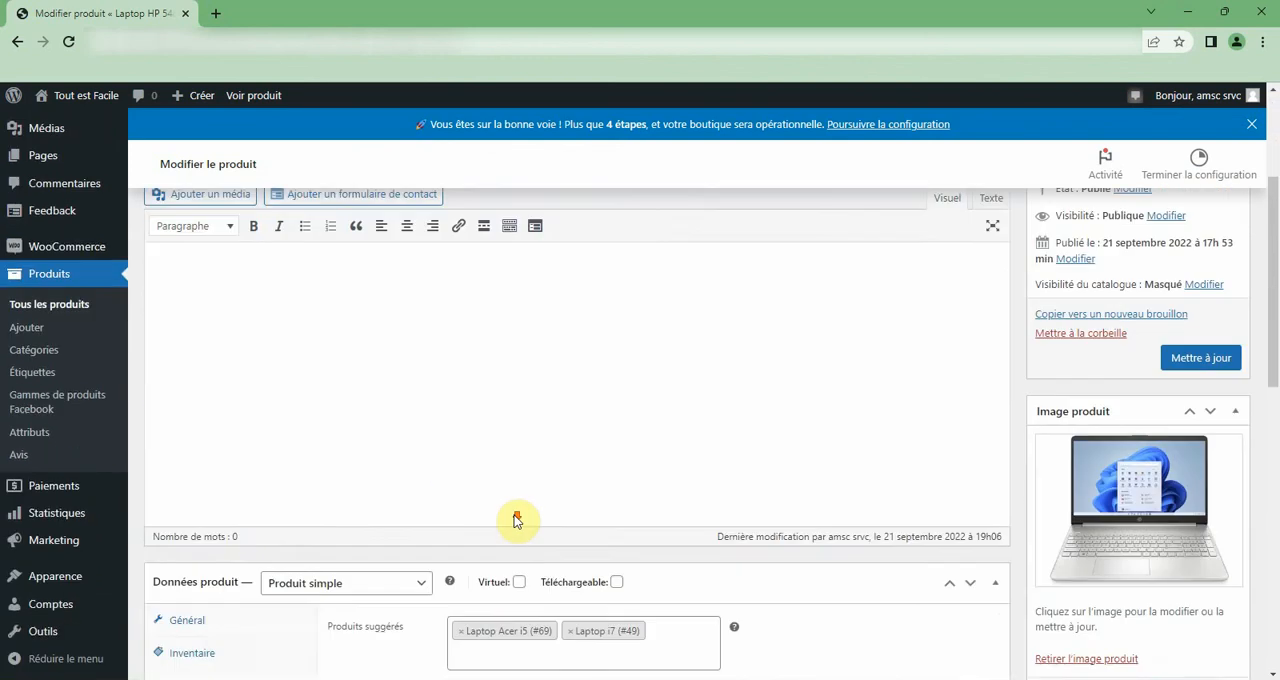
{"action": "scroll", "coordinate": [427, 570], "scroll_direction": "down", "scroll_amount": 2}
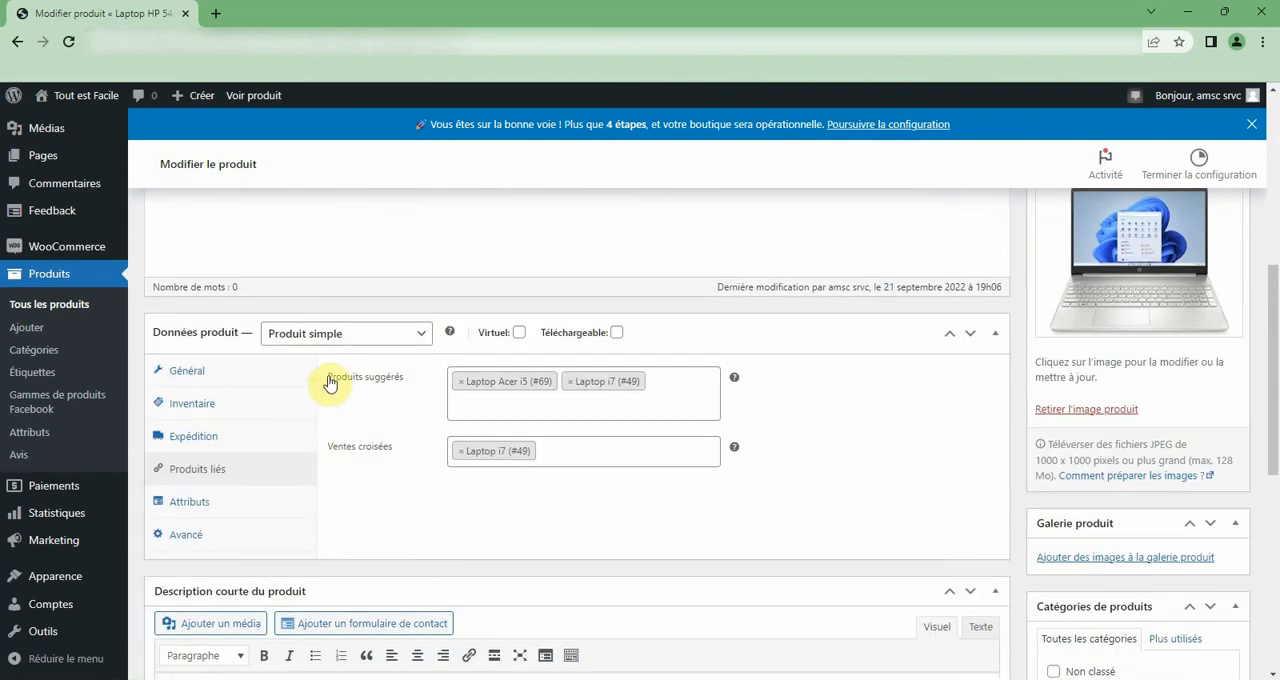
{"action": "left_click_drag", "start_coordinate": [326, 374], "coordinate": [343, 376]}
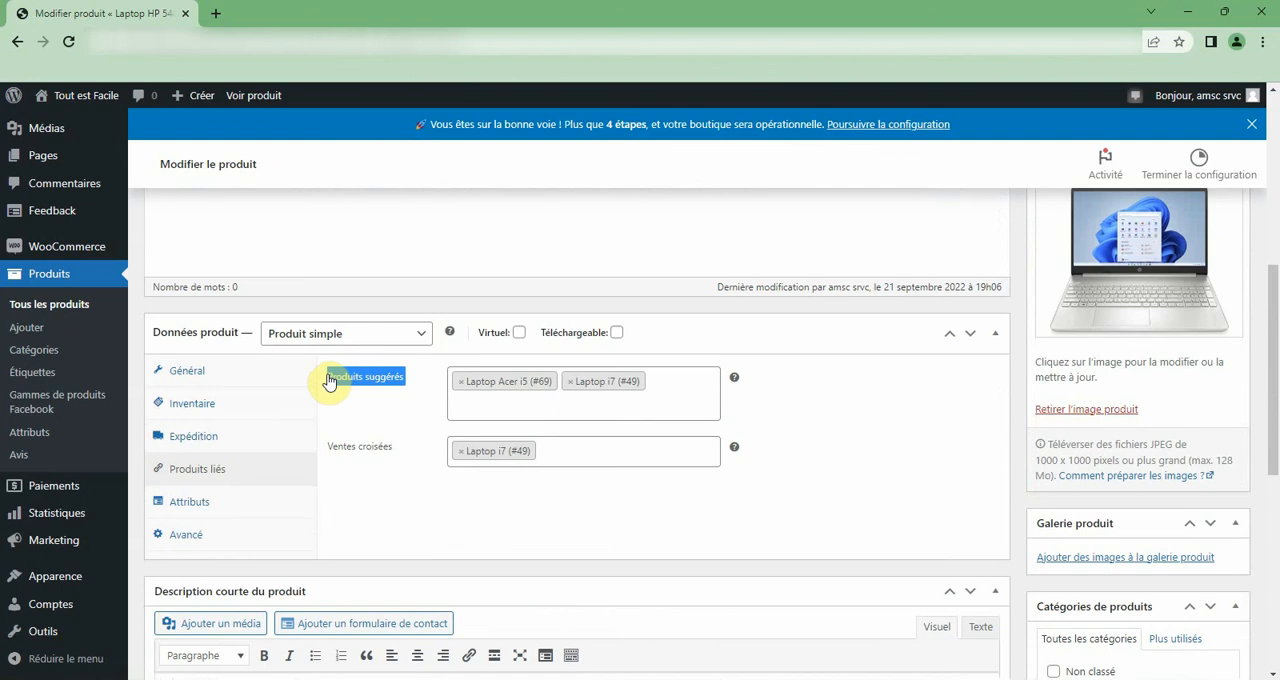
{"action": "left_click", "coordinate": [354, 334]}
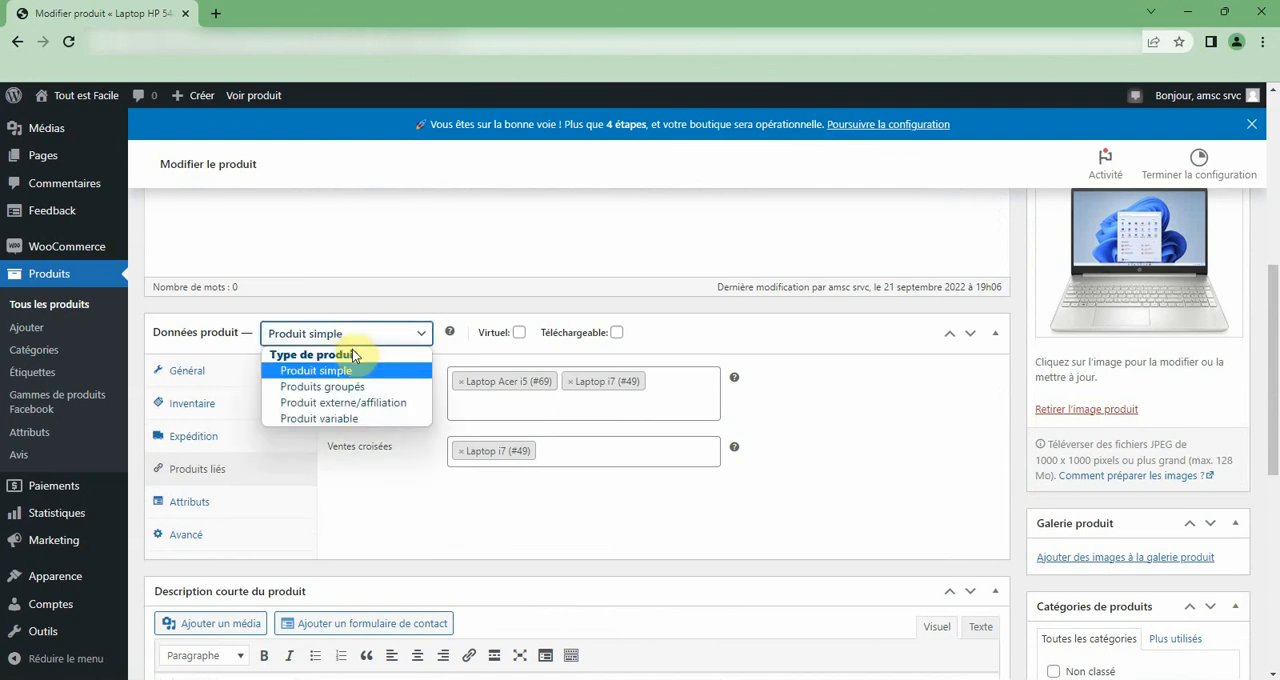
{"action": "left_click", "coordinate": [368, 432]}
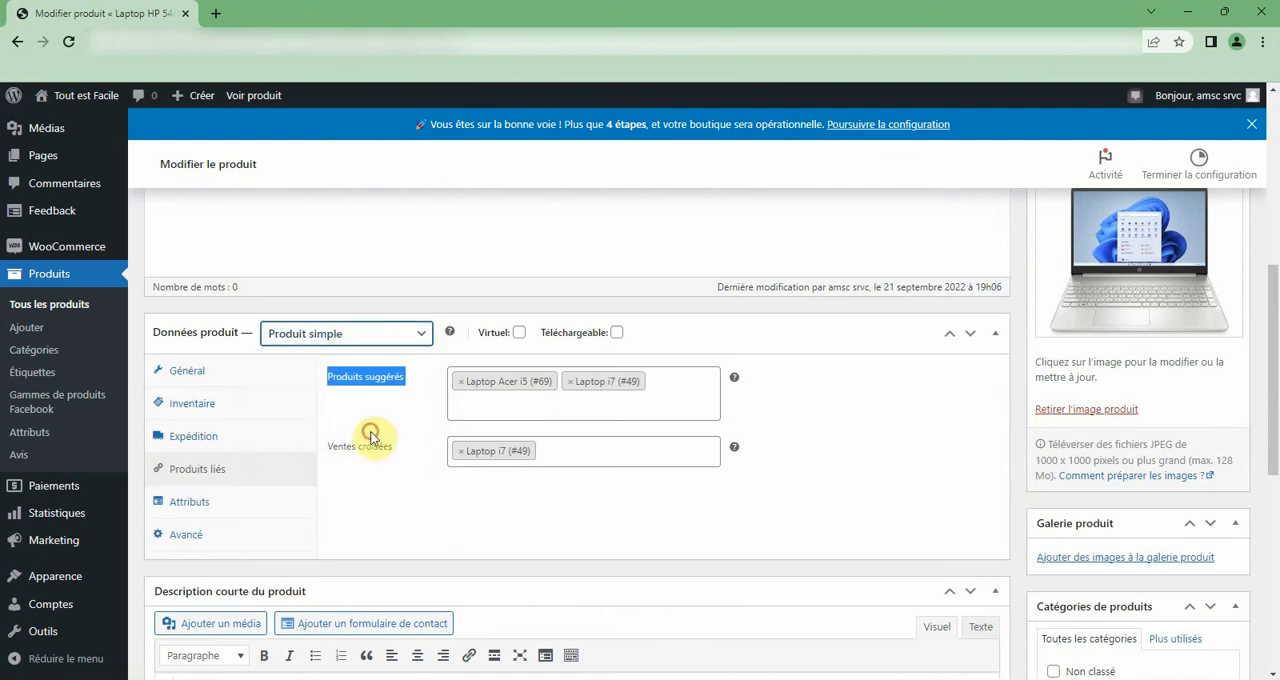
{"action": "left_click", "coordinate": [360, 418]}
{"action": "left_click_drag", "start_coordinate": [330, 382], "coordinate": [341, 381]}
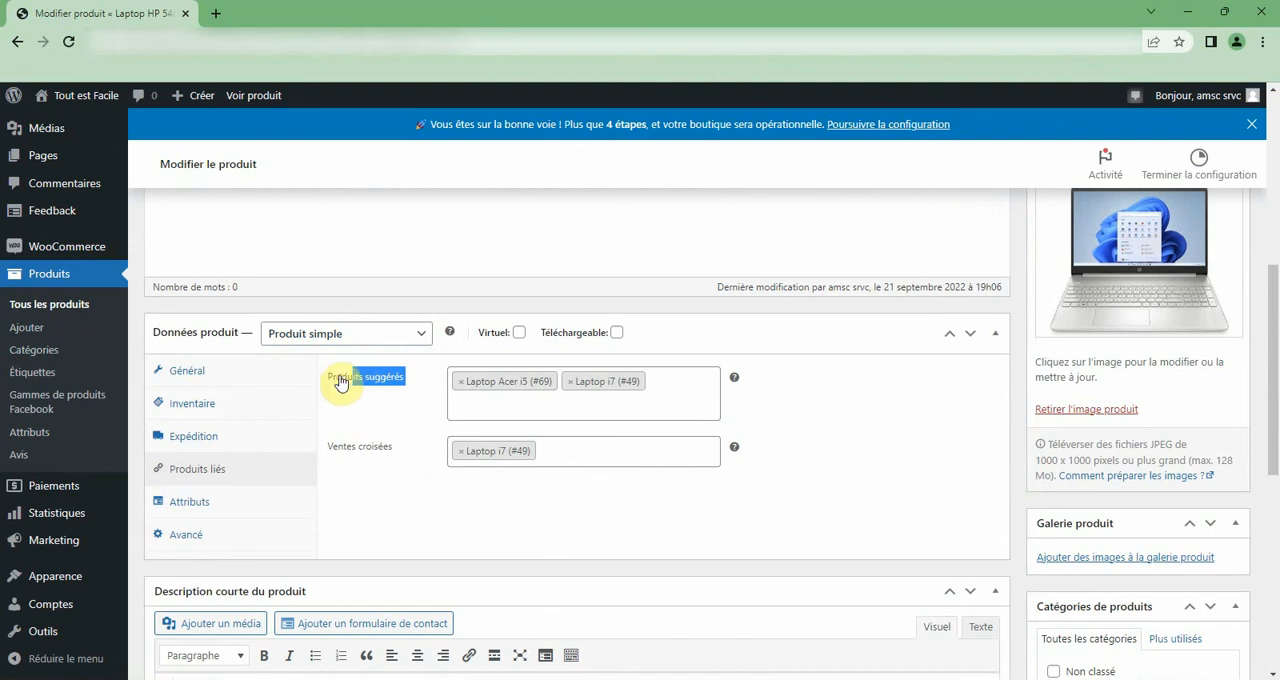
{"action": "scroll", "coordinate": [366, 382], "scroll_direction": "up", "scroll_amount": 6}
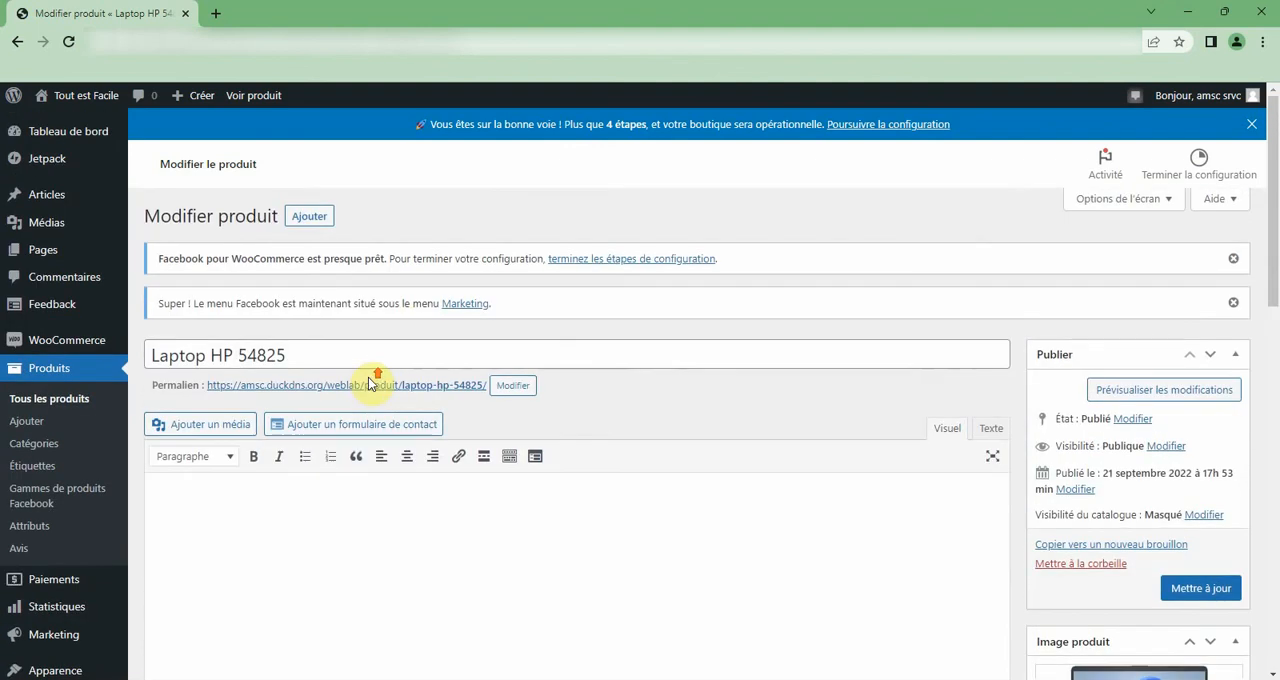